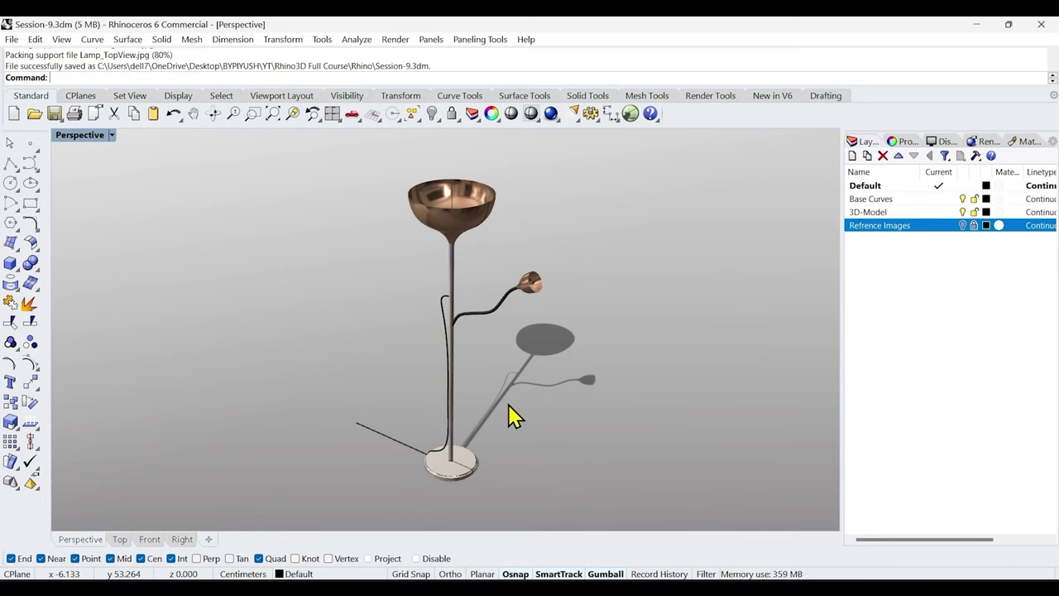
Examine the finished lamp model from several angles, including a close view of the curved arm and small shade.
mouse_move(478, 418)
right_down()
mouse_move(472, 406)
mouse_move(488, 425)
right_up()
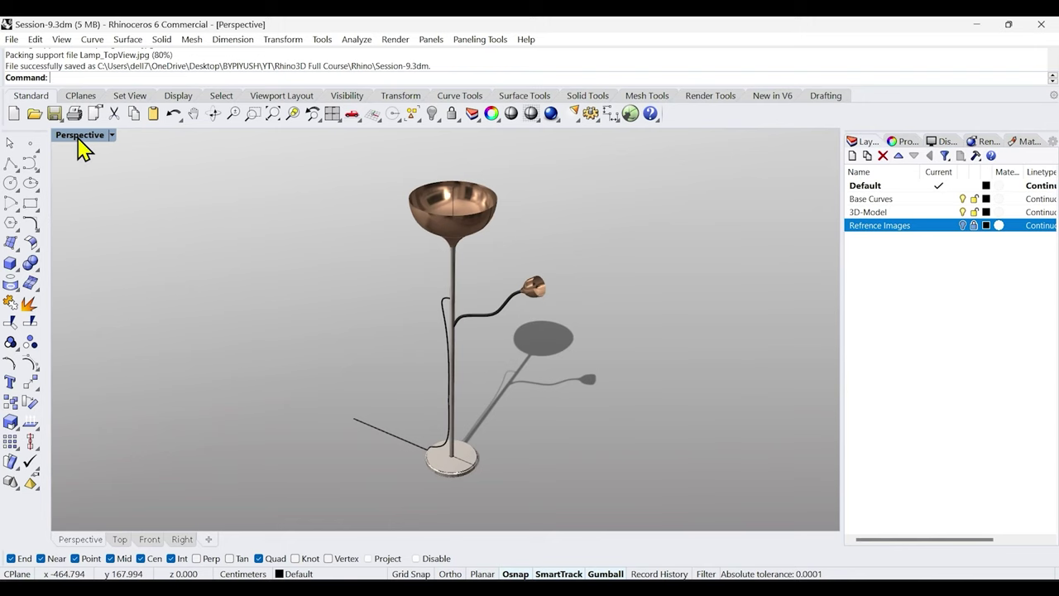
scroll(495, 288, up, 3)
scroll(494, 289, up, 2)
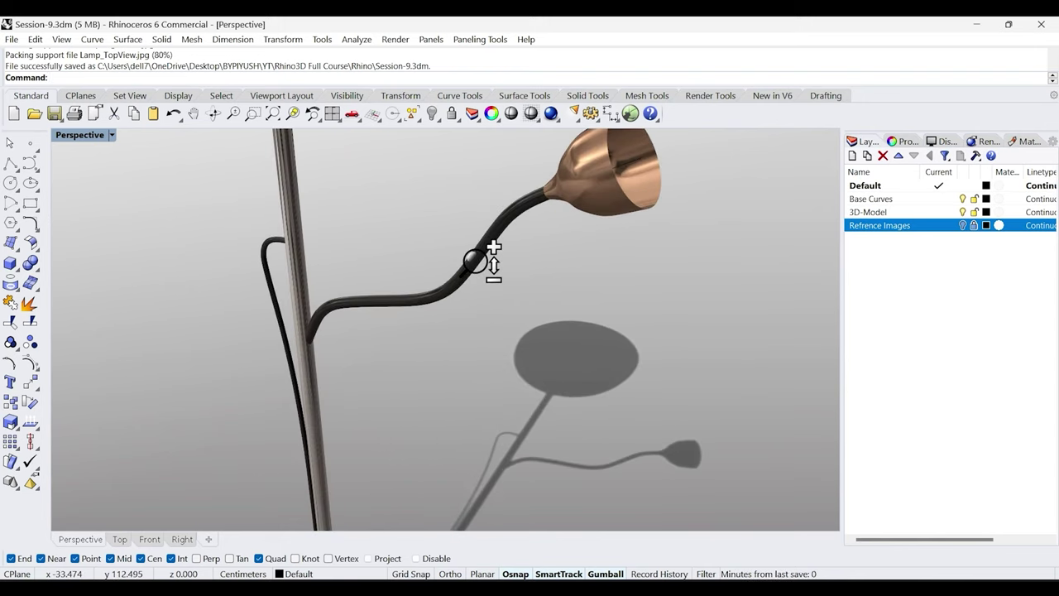
right_drag(484, 295, 456, 312)
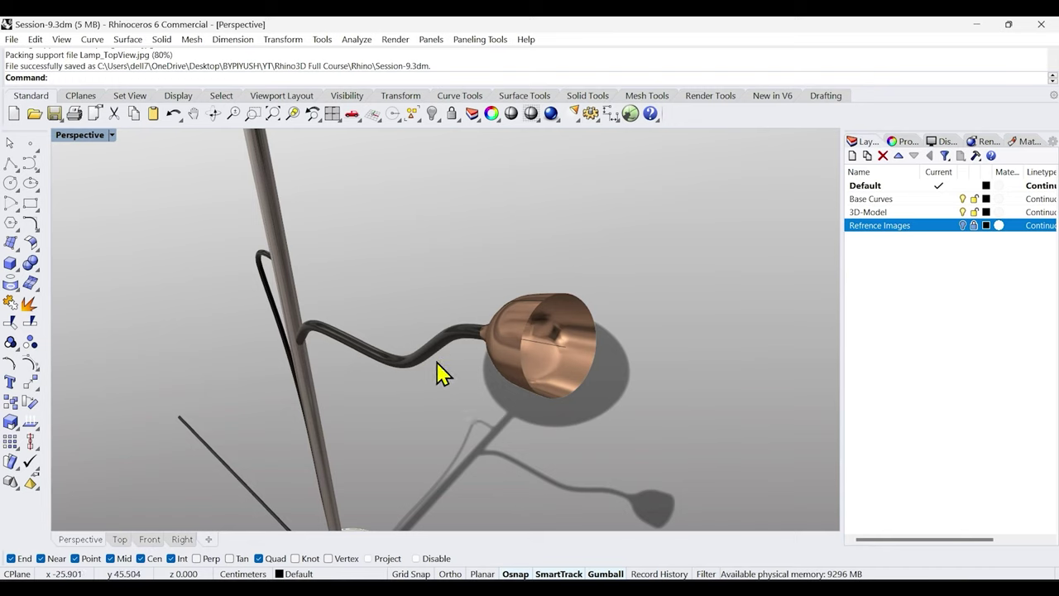
right_drag(457, 373, 442, 310)
scroll(444, 366, down, 4)
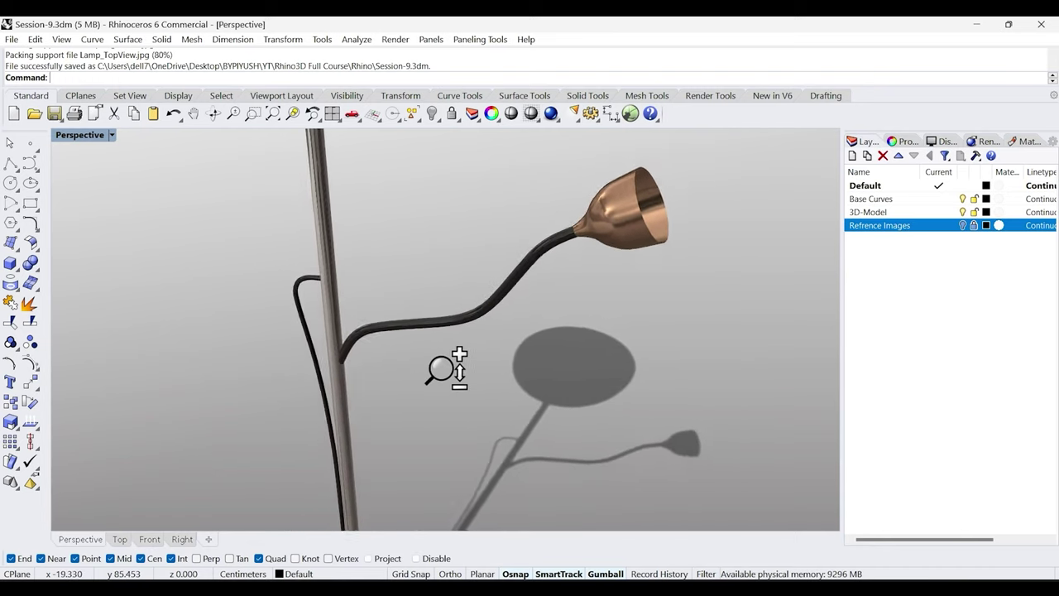
scroll(457, 407, down, 3)
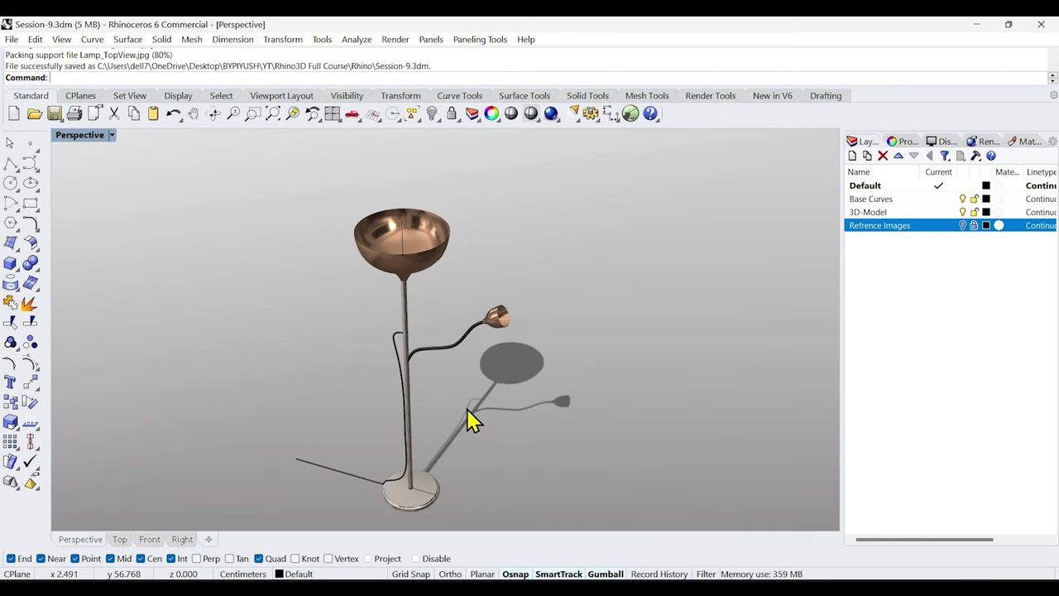
mouse_move(468, 420)
right_down()
mouse_move(489, 389)
mouse_move(437, 402)
mouse_move(461, 414)
right_up()
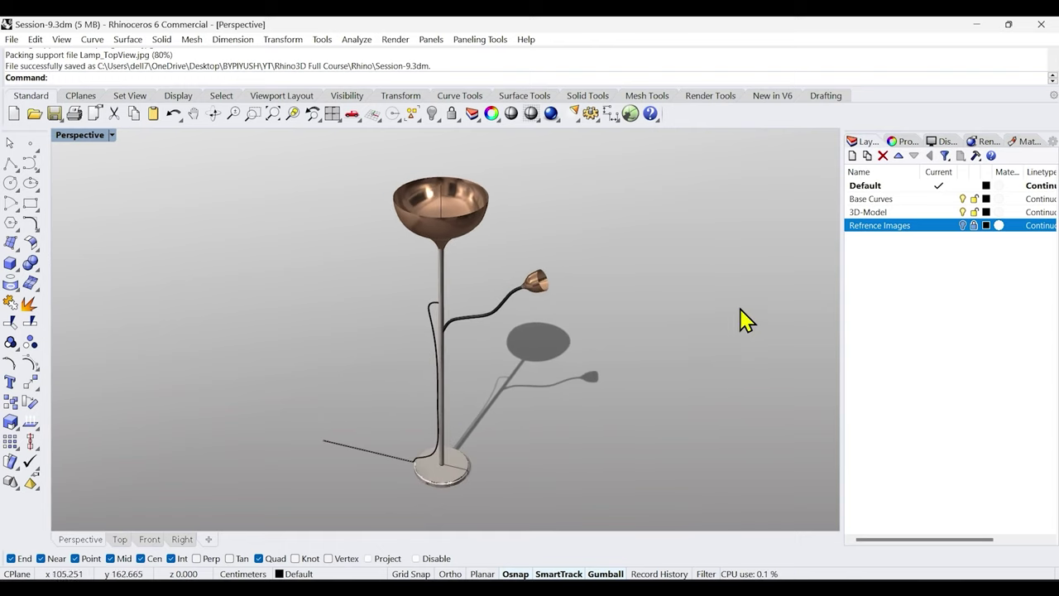
Show the Refrence Images layer and examine the reference pictures against the lamp in Perspective and in the four-view layout.
click(962, 225)
right_drag(420, 385, 411, 386)
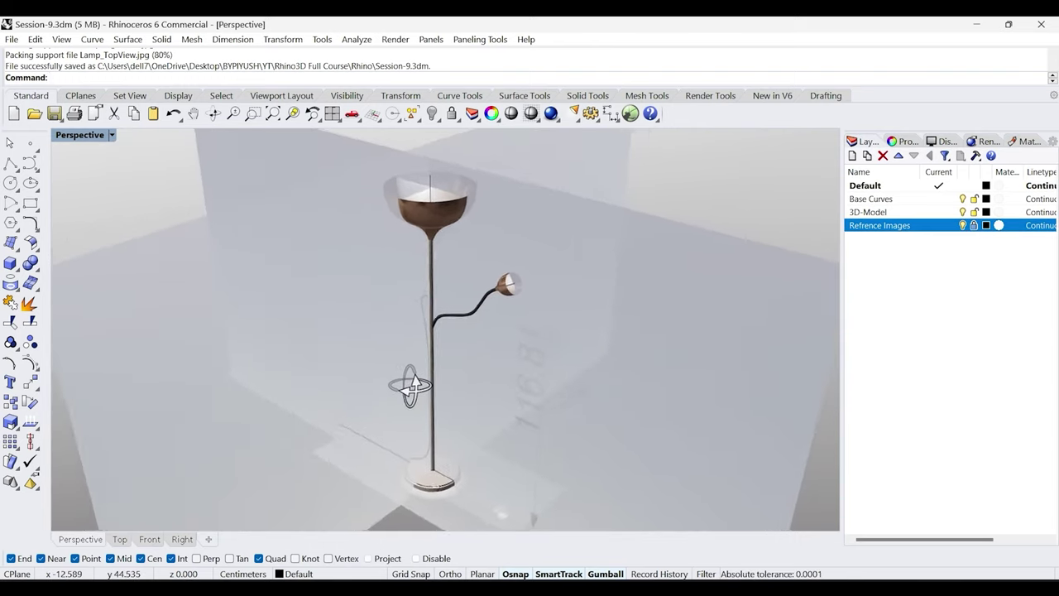
right_drag(502, 357, 489, 392)
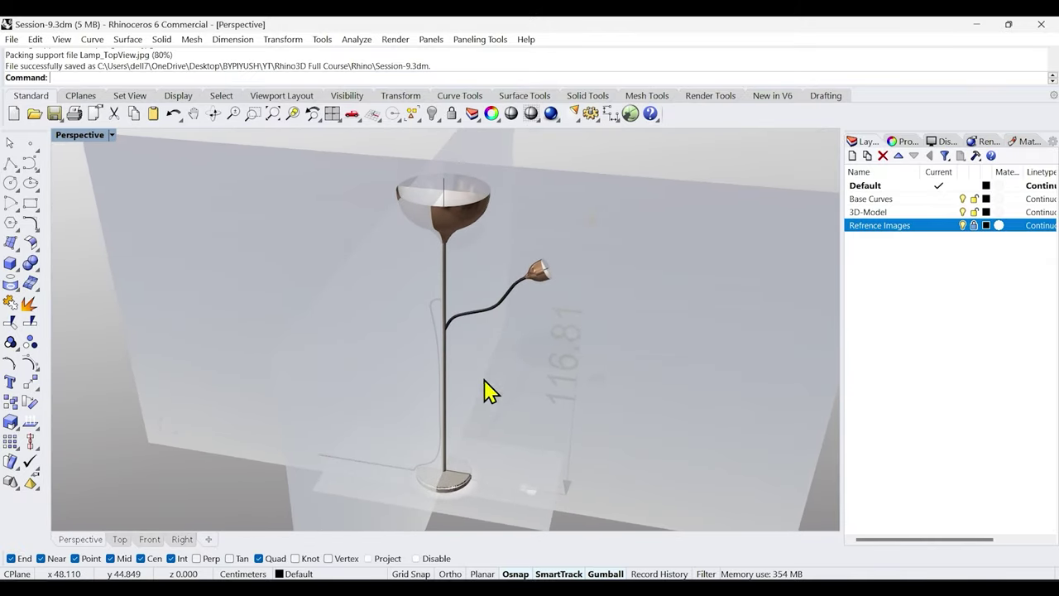
double_click(104, 141)
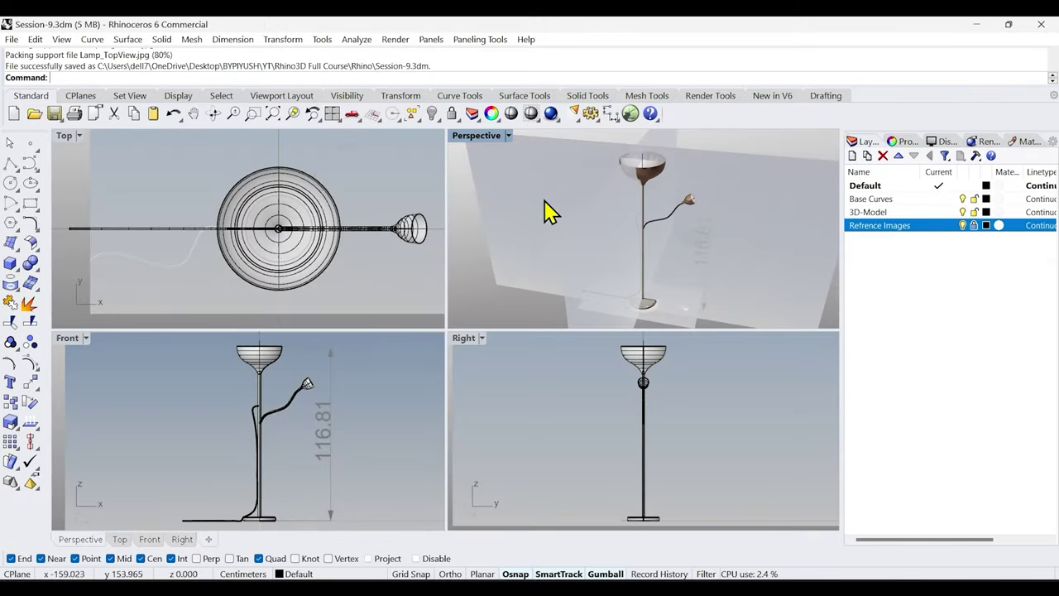
double_click(476, 135)
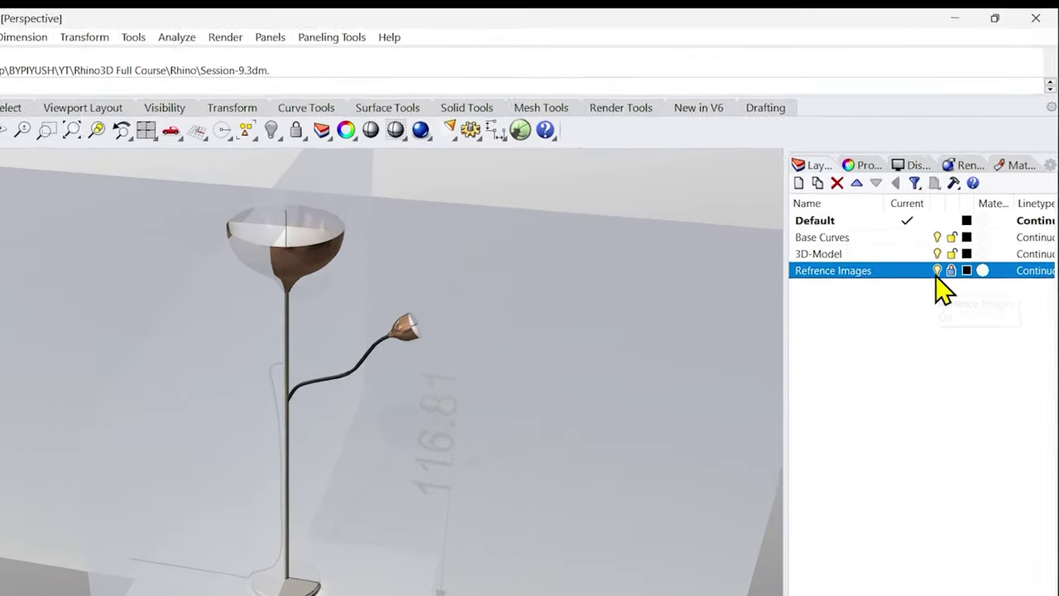
Hide the Refrence Images, 3D-Model and Base Curves layers to clear the workspace.
click(962, 225)
click(912, 294)
click(912, 274)
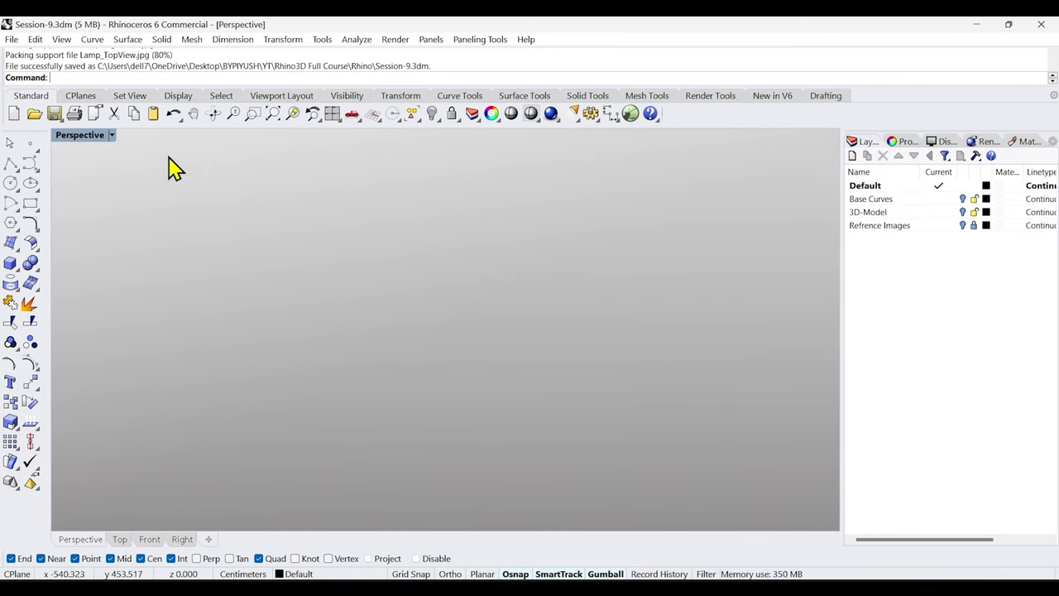
Display the construction grid in the Perspective viewport and adjust the view around the origin.
double_click(75, 138)
double_click(478, 139)
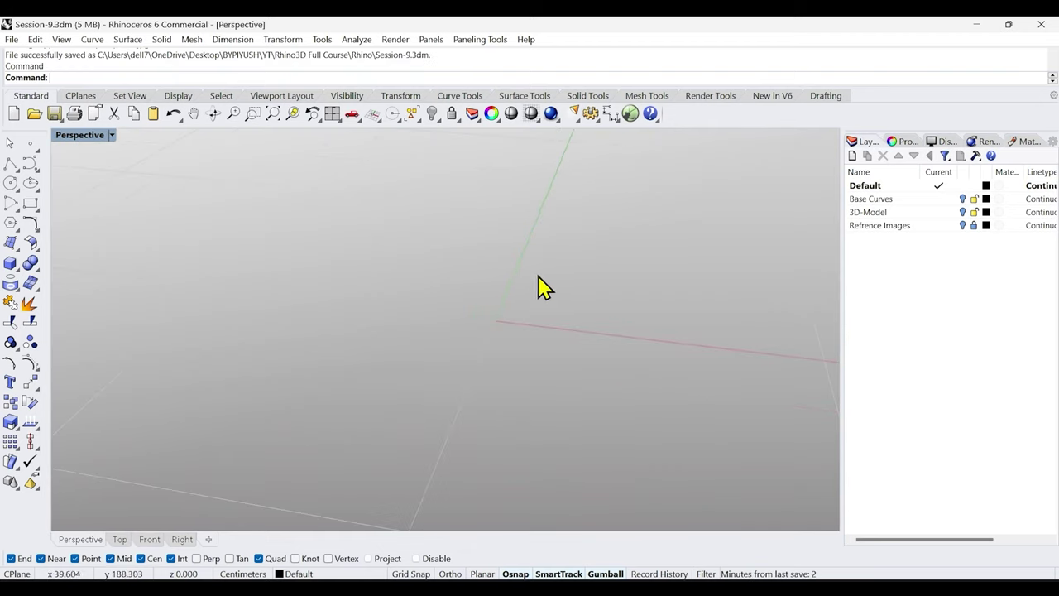
right_drag(537, 286, 430, 331)
key(F7)
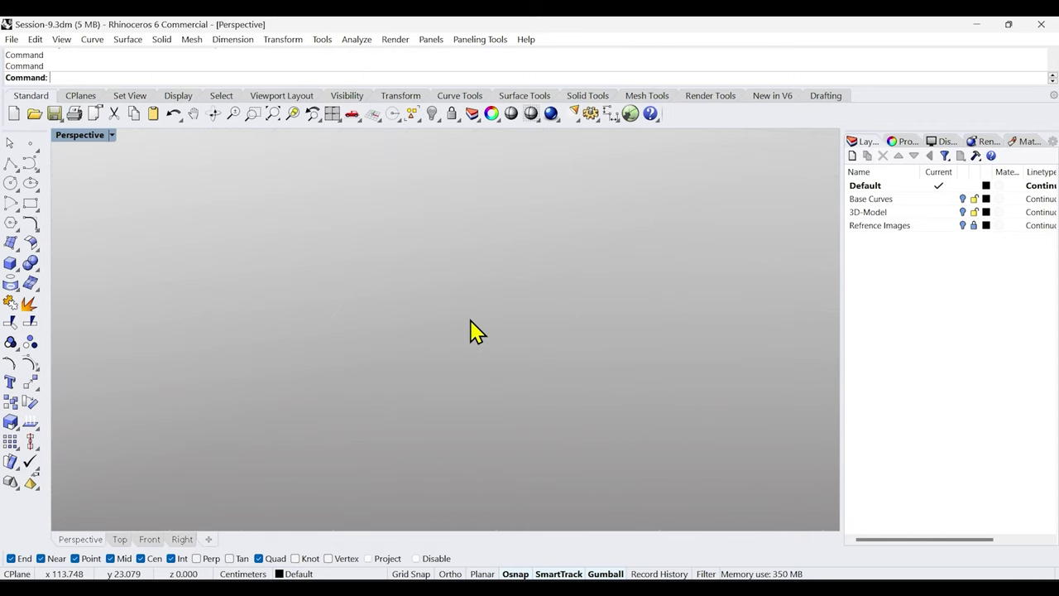
key(F7)
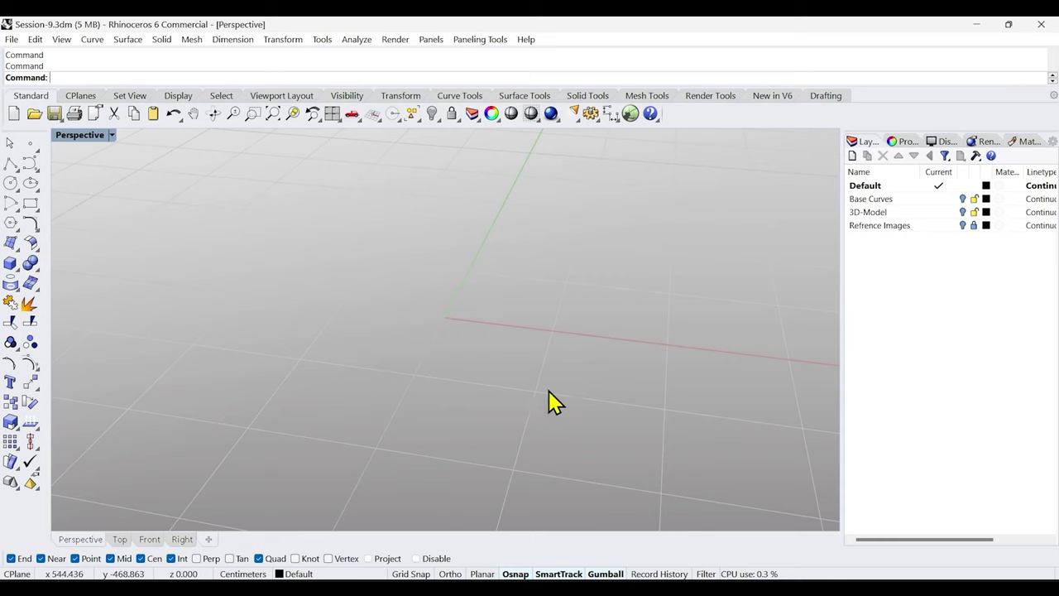
scroll(496, 382, down, 2)
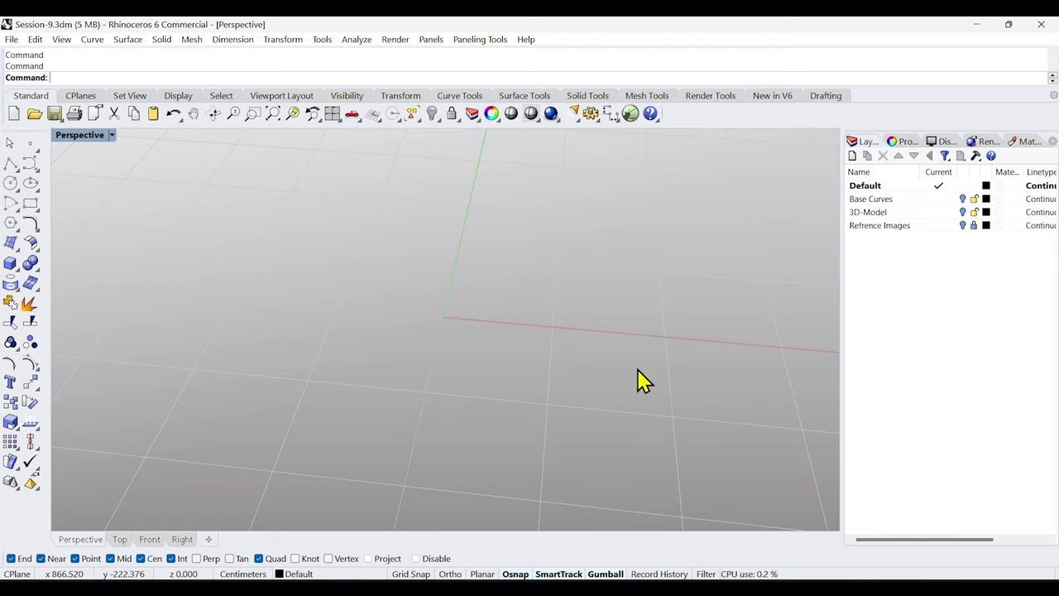
Maximize the Top viewport and detach the Surface Creation tools so they stay open over it.
double_click(83, 136)
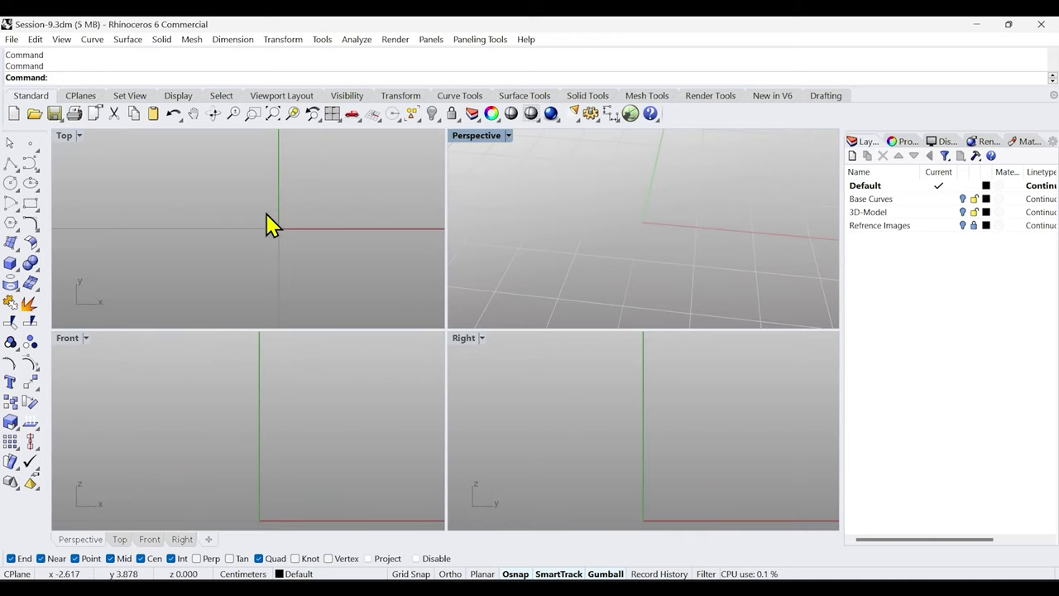
double_click(66, 137)
right_drag(403, 288, 361, 295)
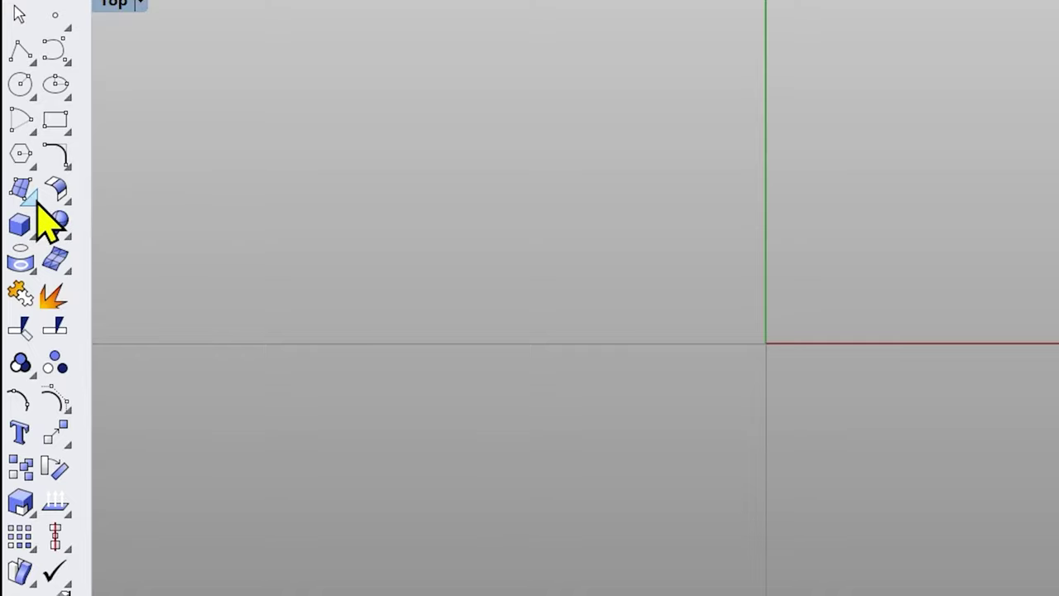
click(34, 209)
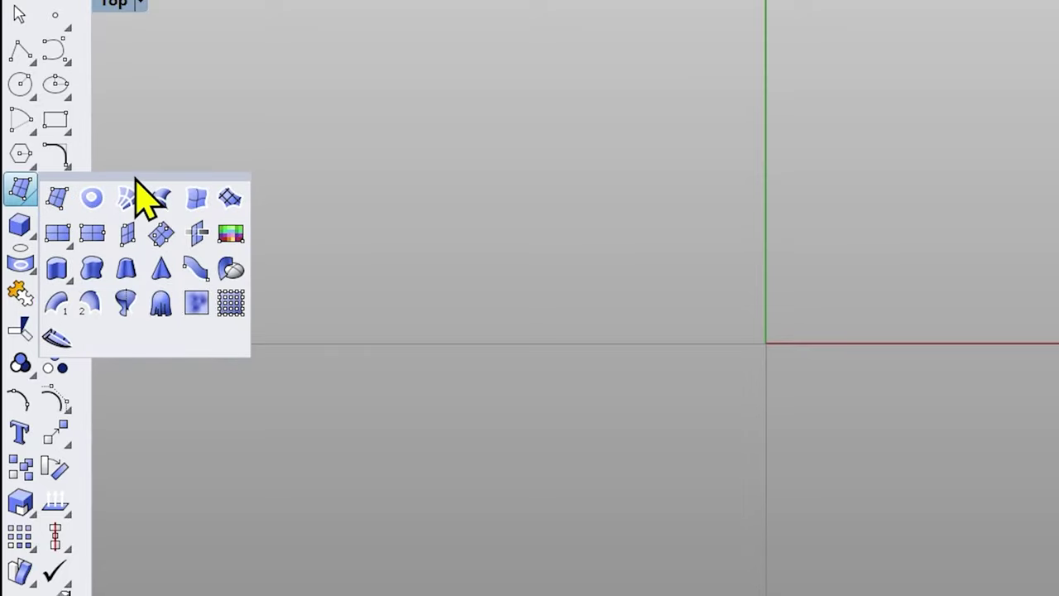
drag(137, 184, 292, 62)
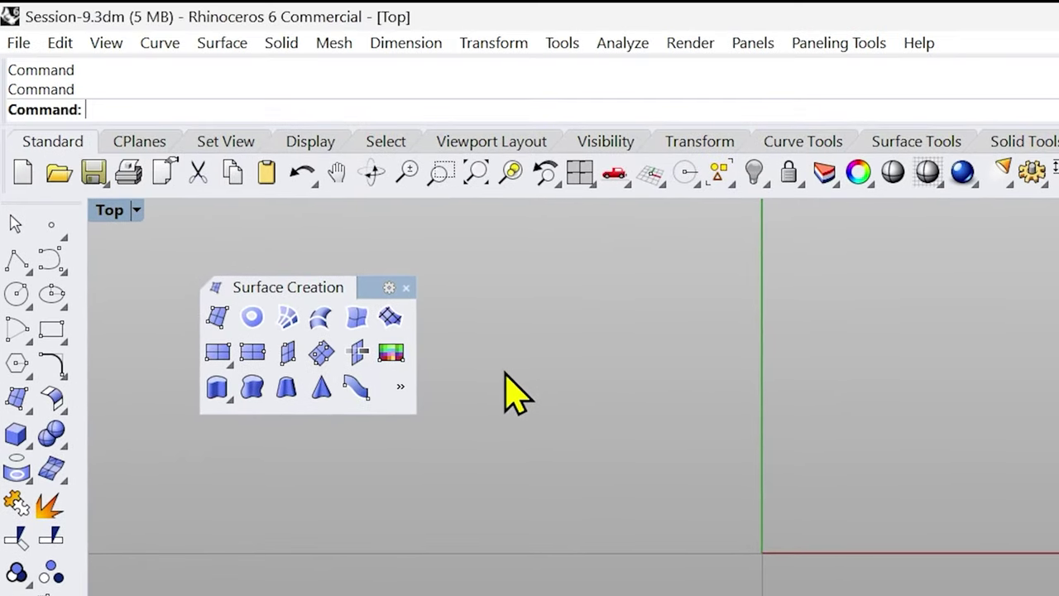
Start the Pictureframe command and preview images 001, 002 and 003 in the Capsule Chair folder.
text(Pic)
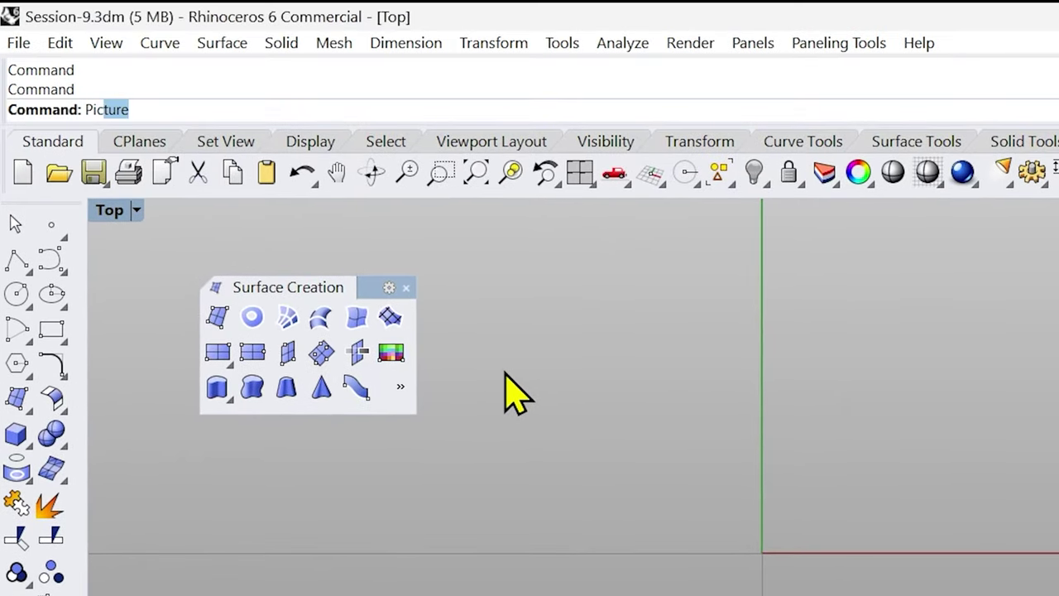
text(tureframe)
key(Return)
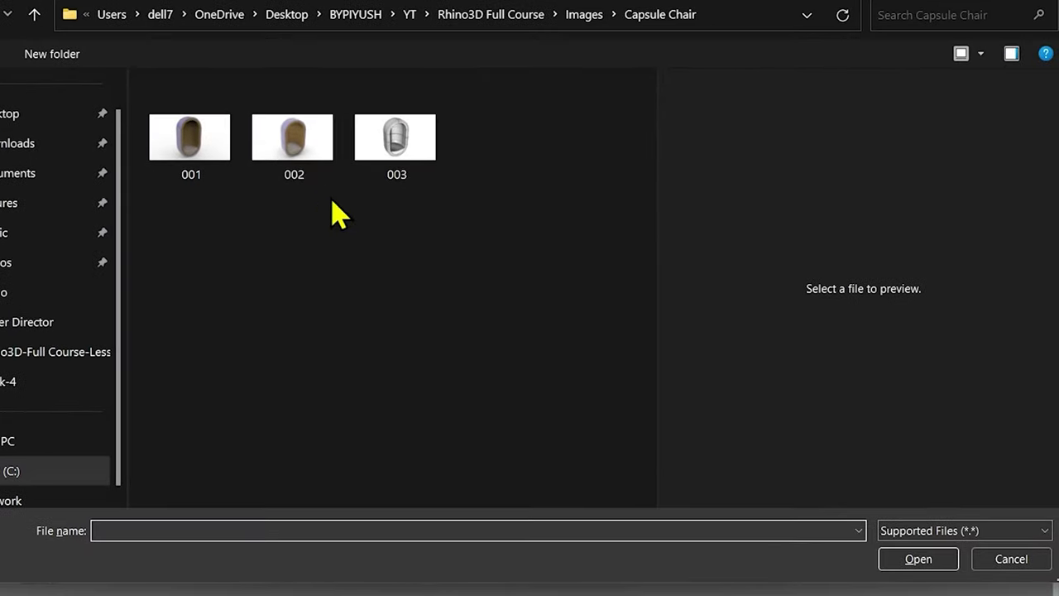
click(234, 169)
click(414, 166)
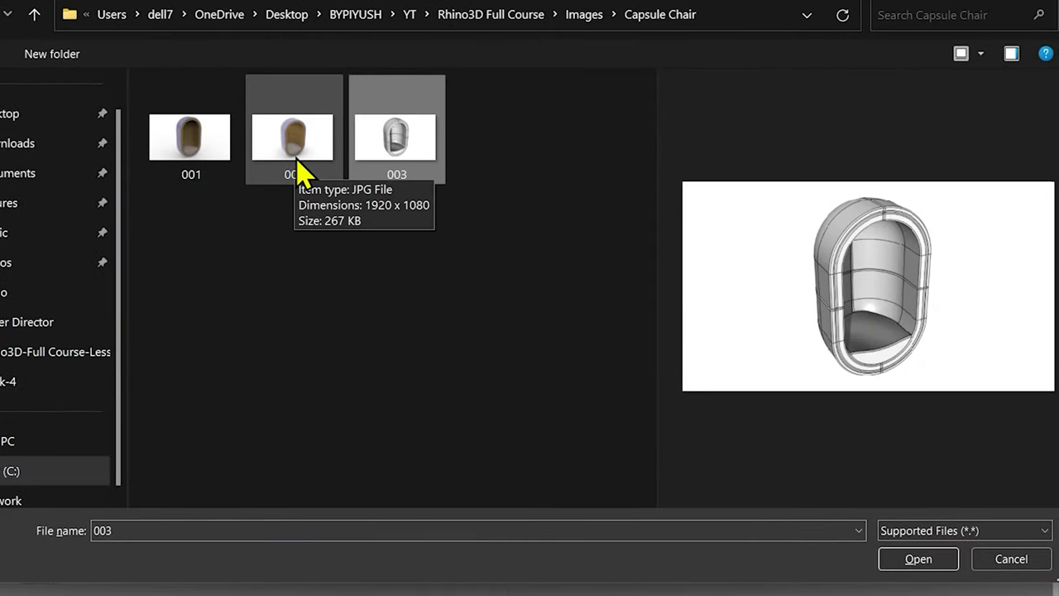
click(302, 172)
click(204, 171)
click(301, 165)
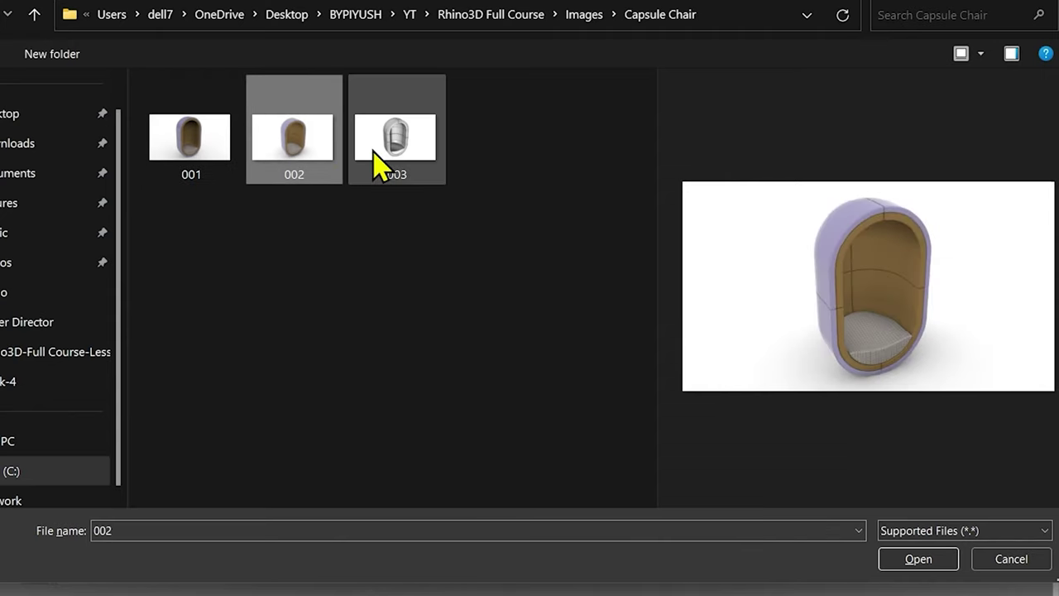
click(378, 164)
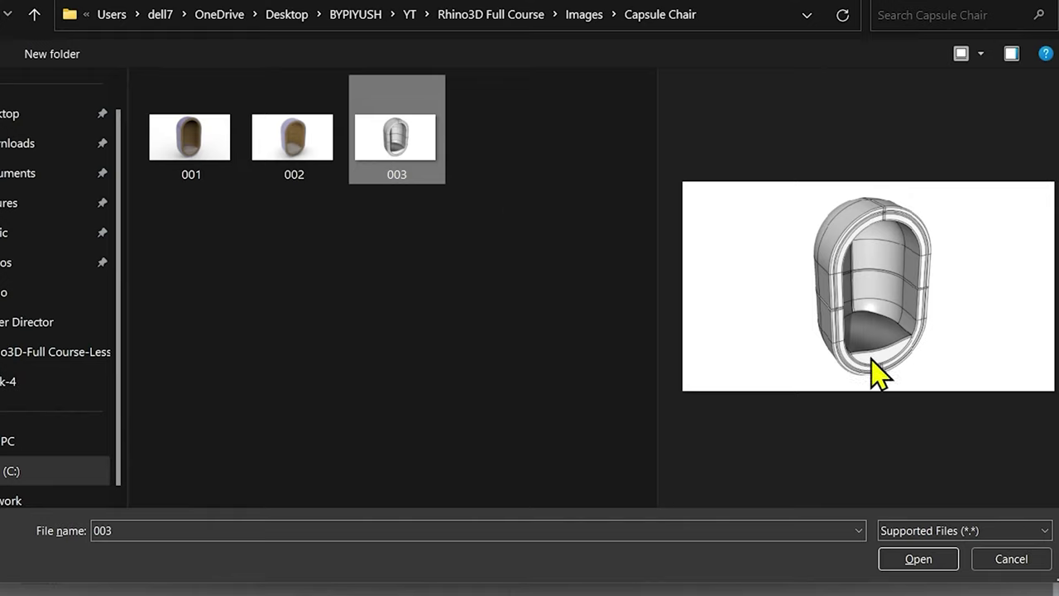
click(452, 247)
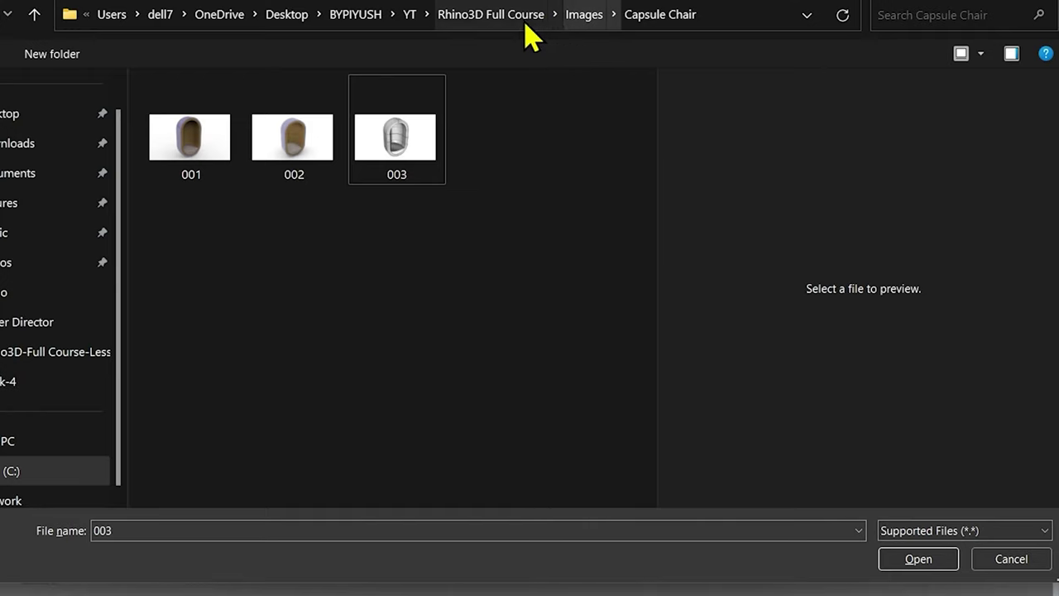
Load the Lamp_TopView image from the Study Material Week-4 folder as the picture to place.
click(581, 19)
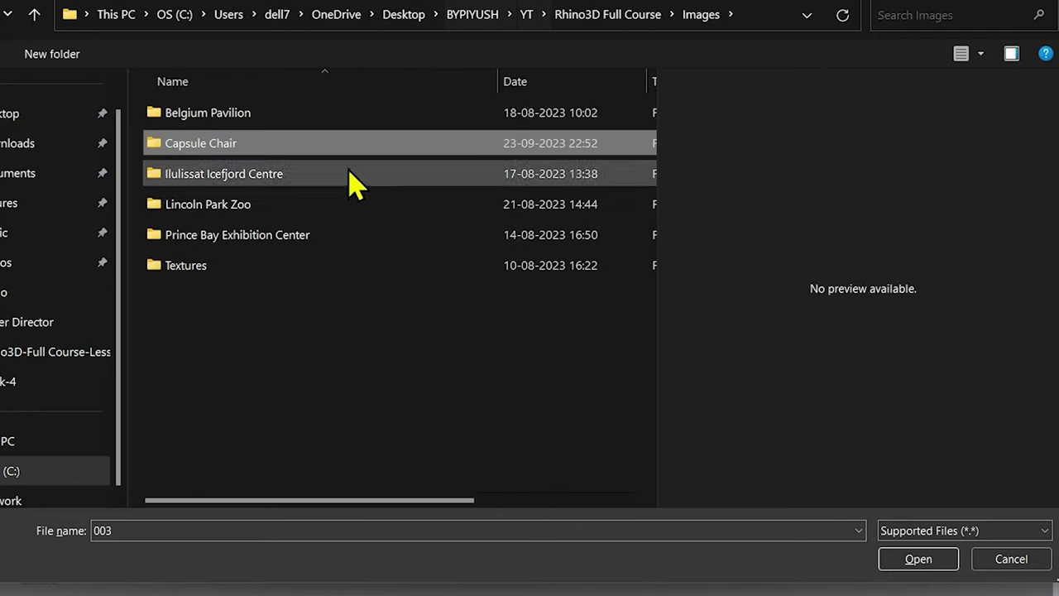
key(alt+Left)
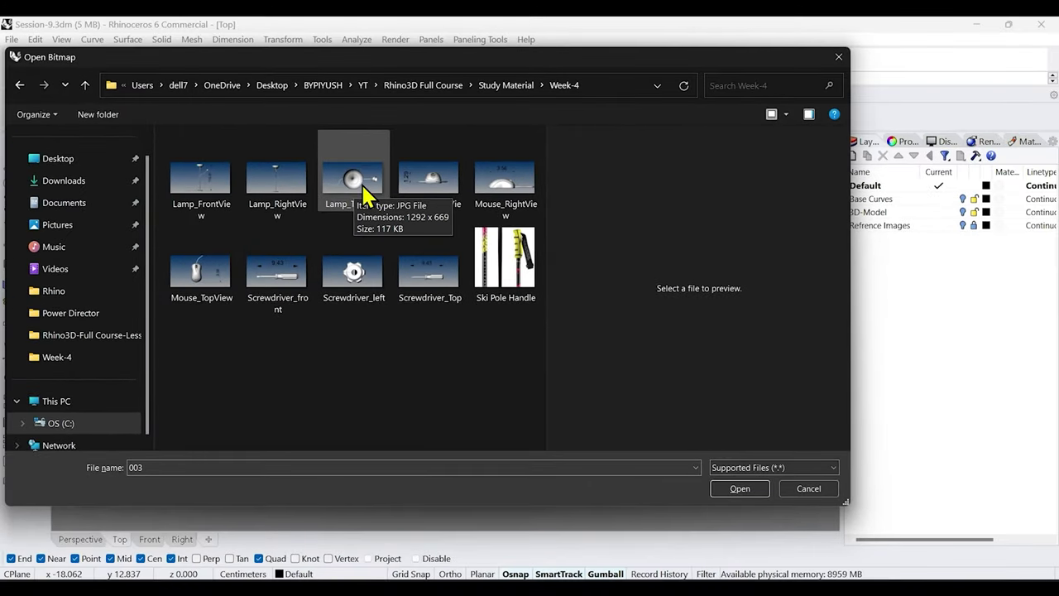
click(398, 145)
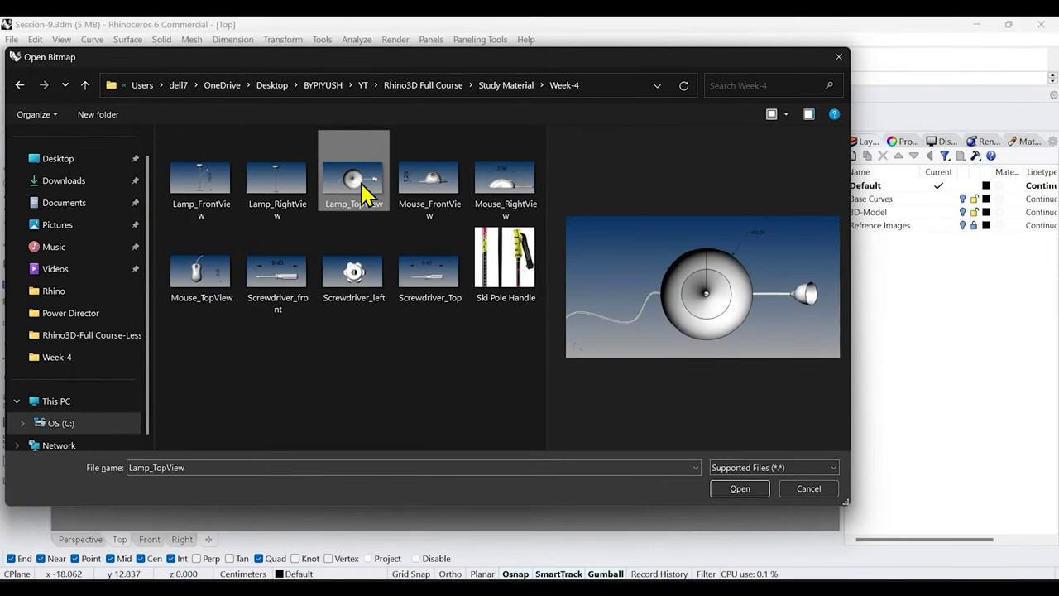
double_click(362, 187)
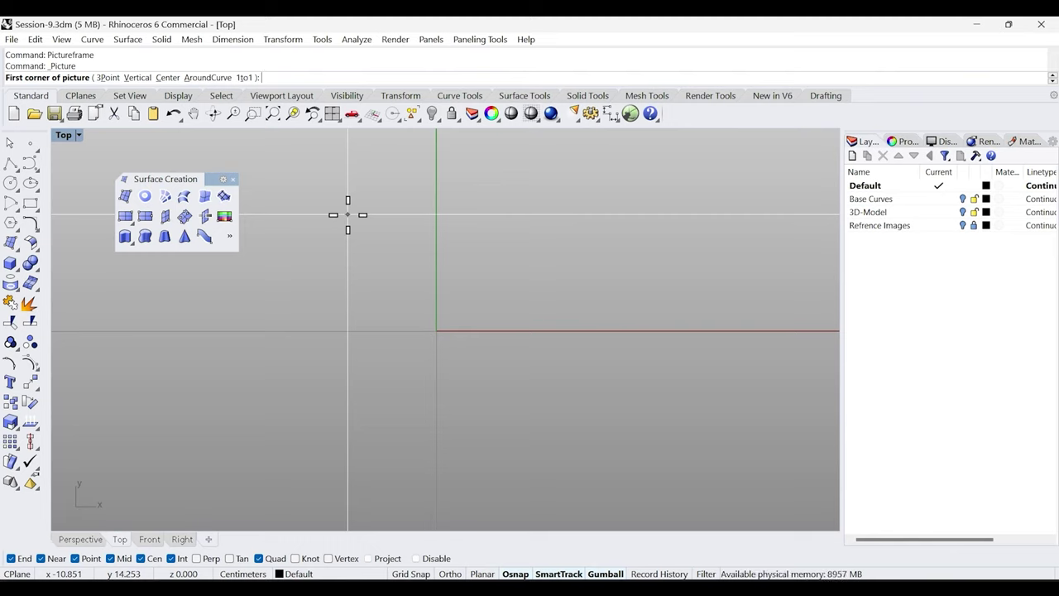
Place the picture in the Top view with its first corner at the origin (0), about 37 cm wide.
text(0)
key(Return)
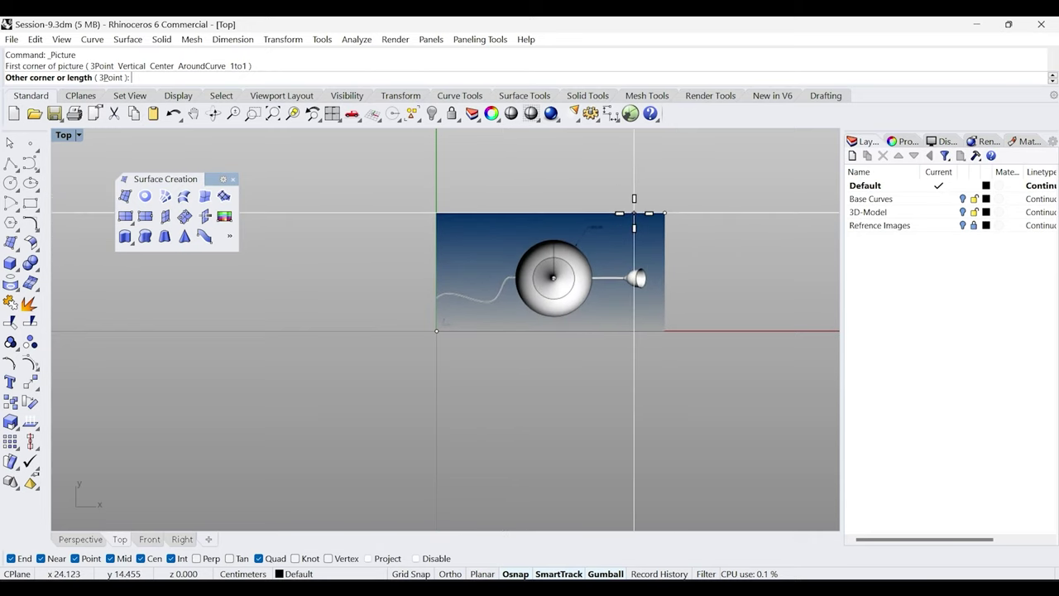
scroll(529, 233, down, 3)
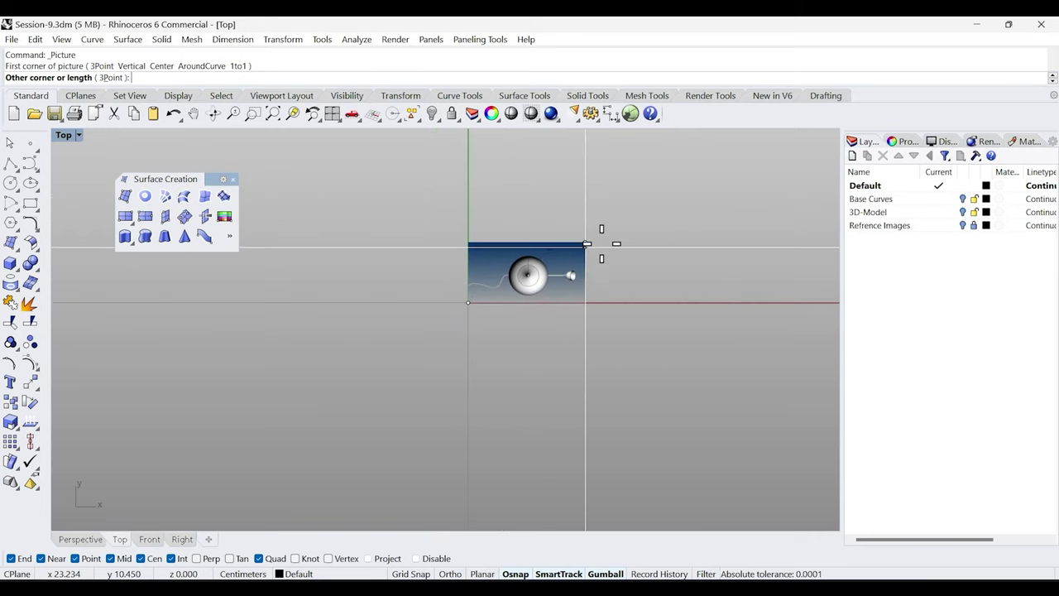
click(667, 220)
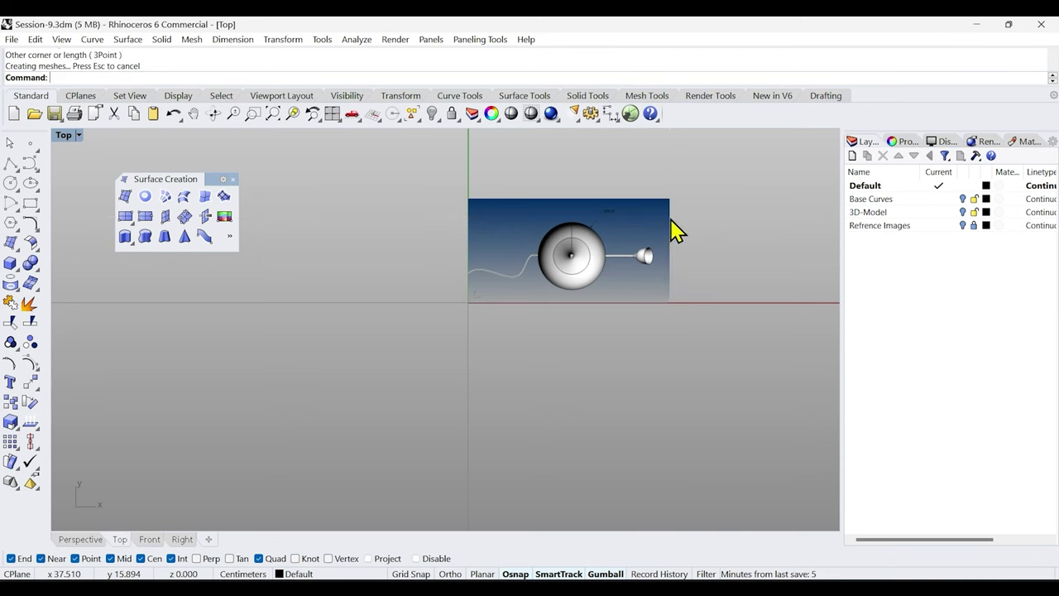
Move the top-view picture from the centre mark of the lamp's round shade to the origin (0).
scroll(635, 234, up, 8)
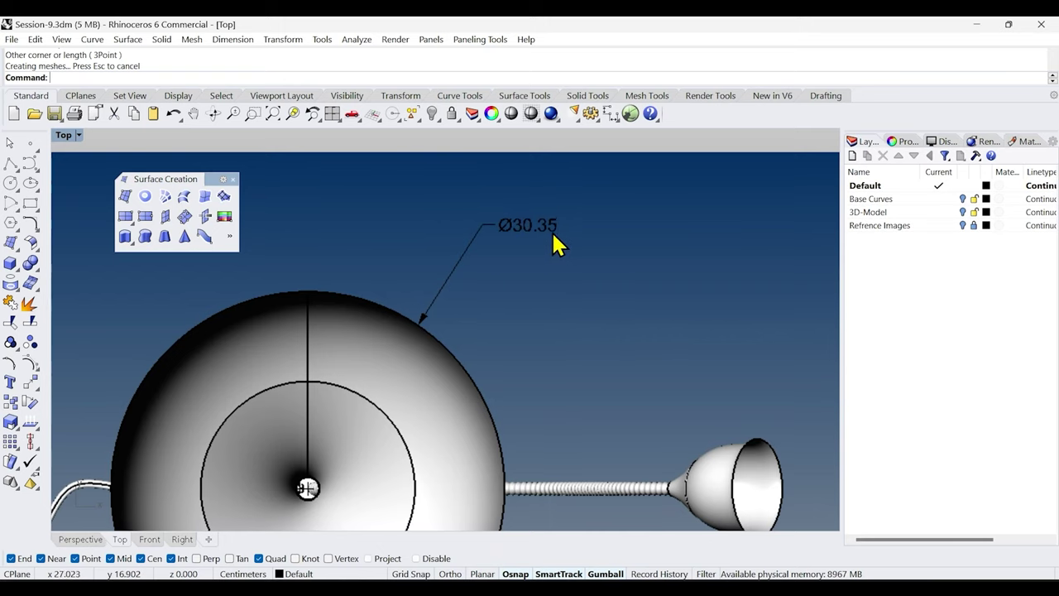
scroll(529, 315, down, 5)
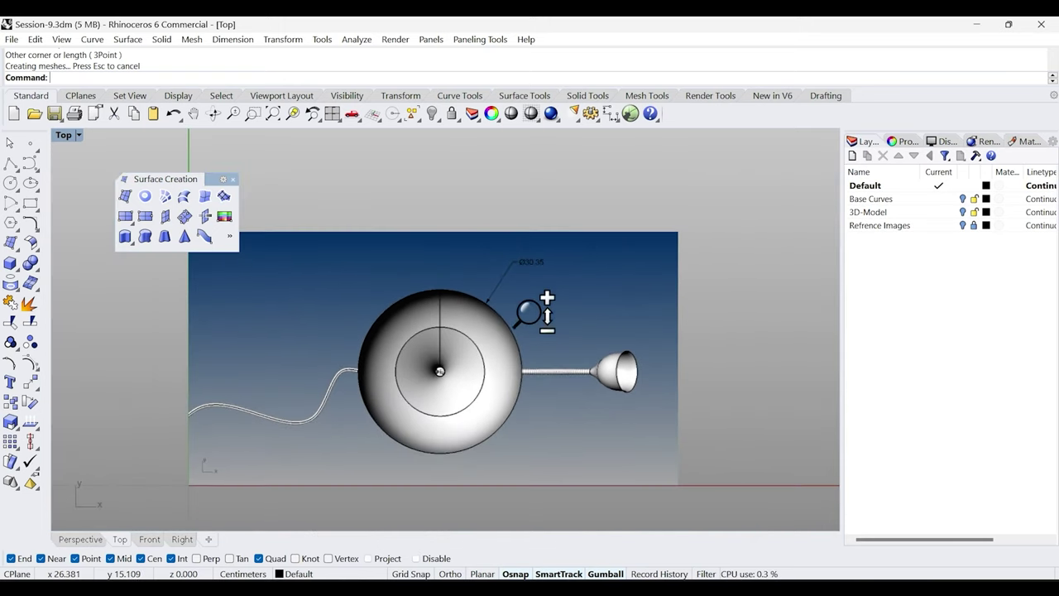
right_drag(494, 377, 563, 286)
click(563, 285)
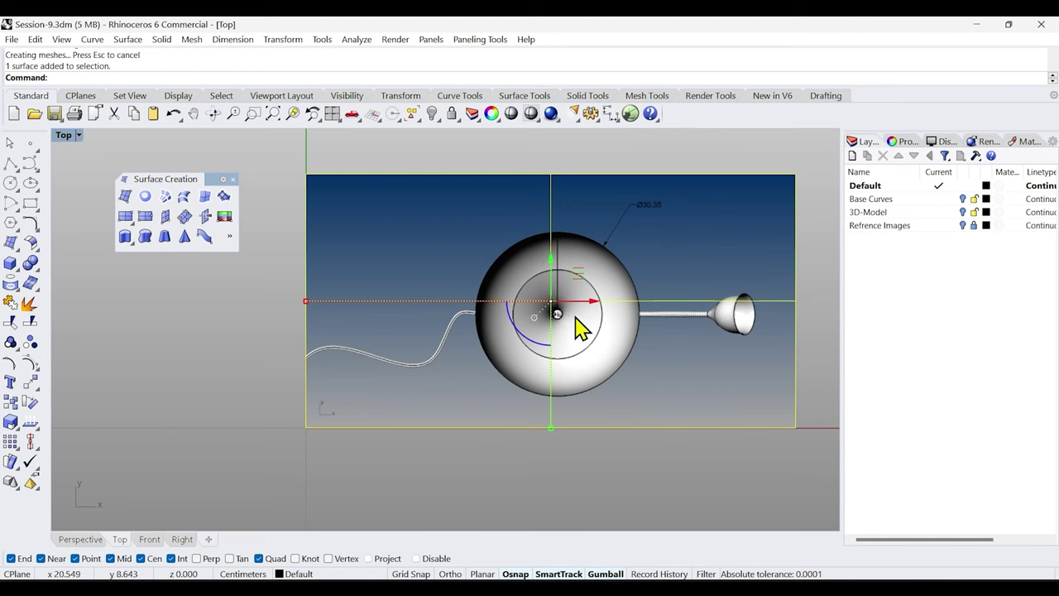
scroll(608, 339, up, 5)
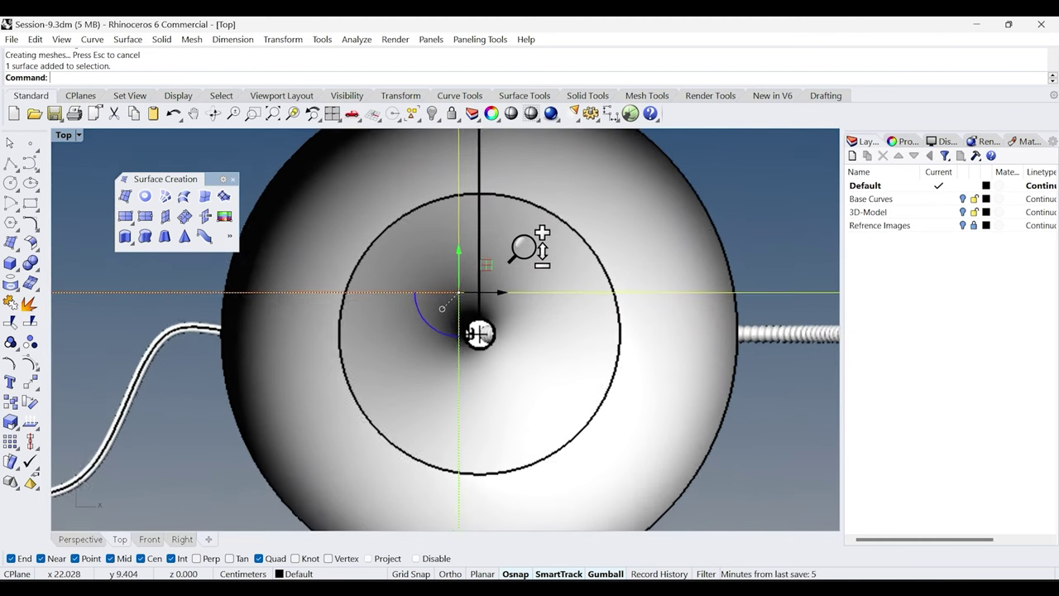
scroll(530, 248, up, 1)
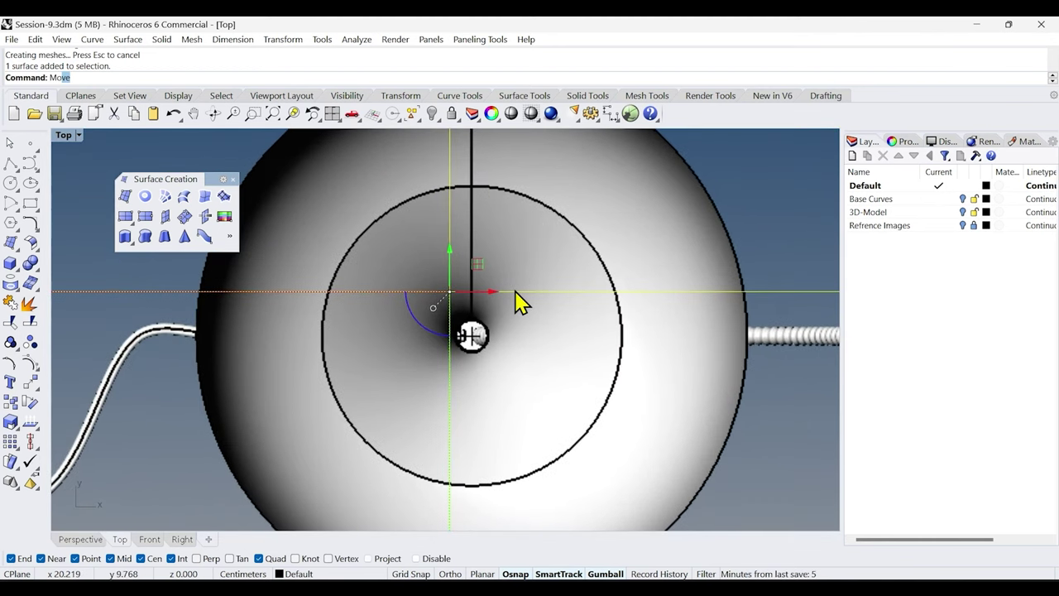
text(ve)
key(Return)
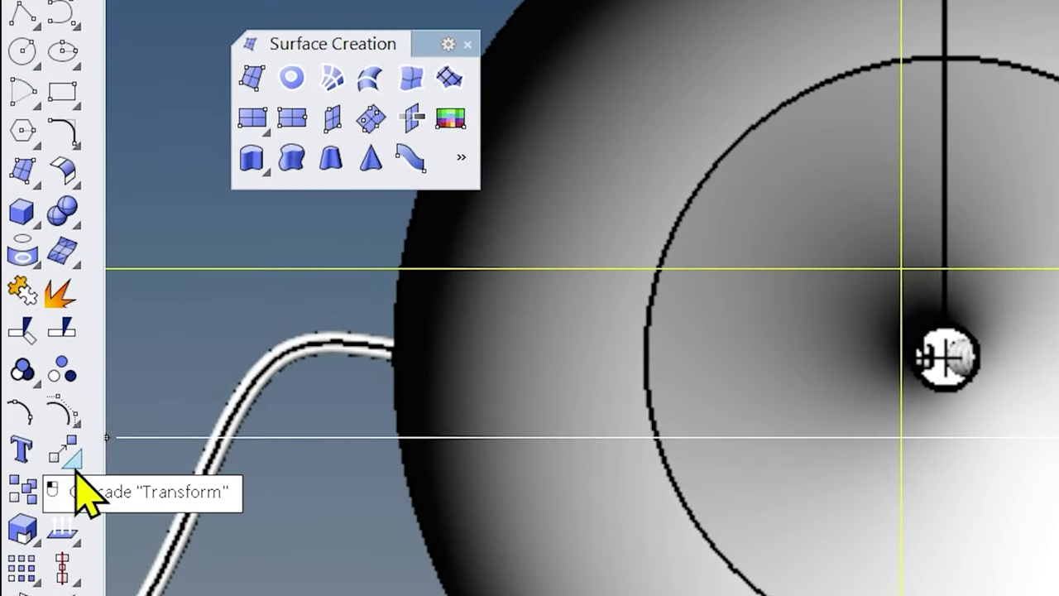
click(75, 471)
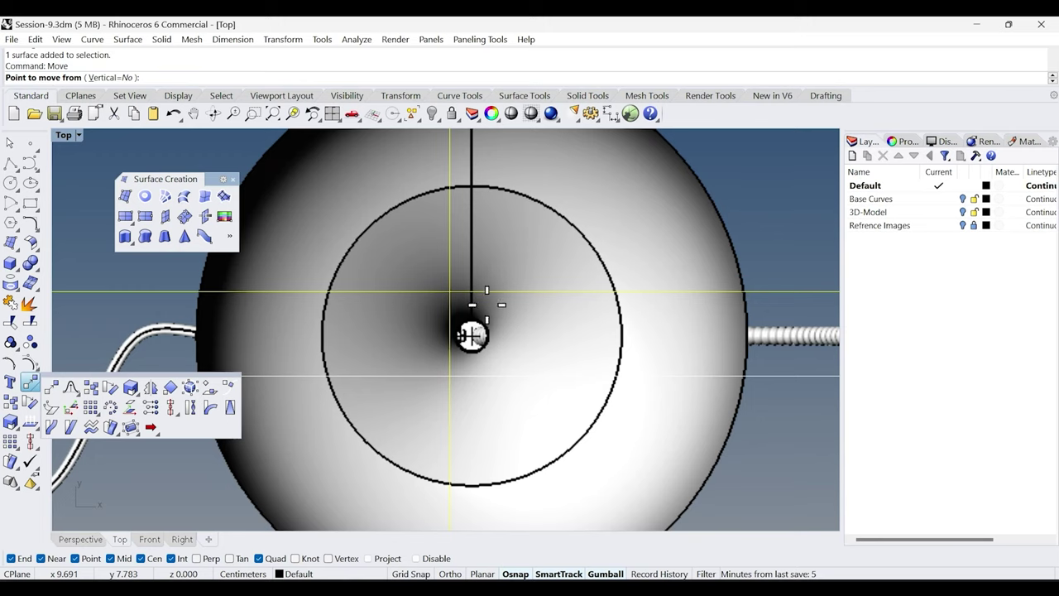
scroll(472, 334, up, 5)
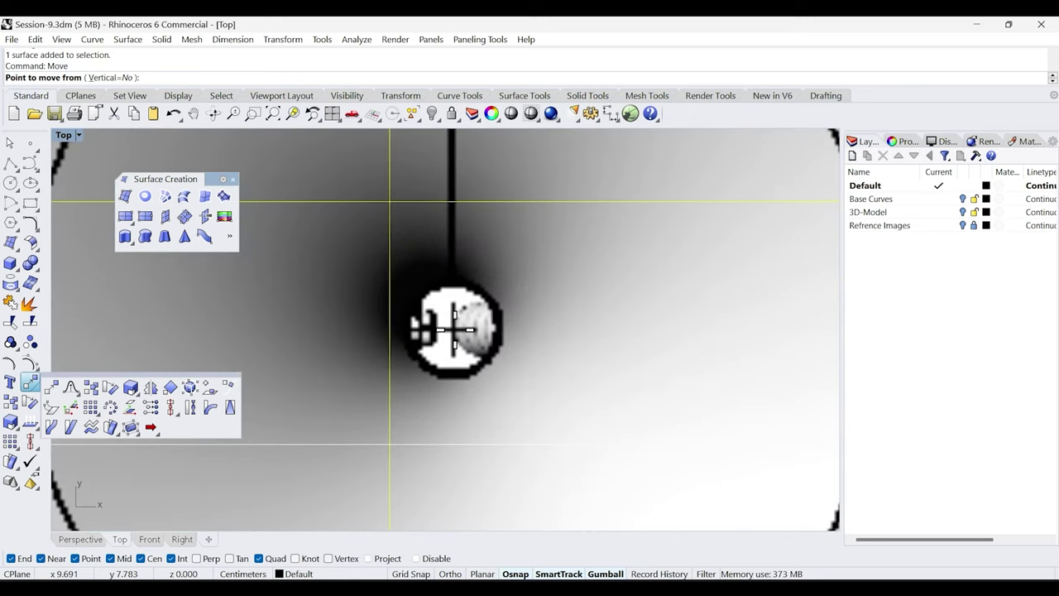
click(453, 329)
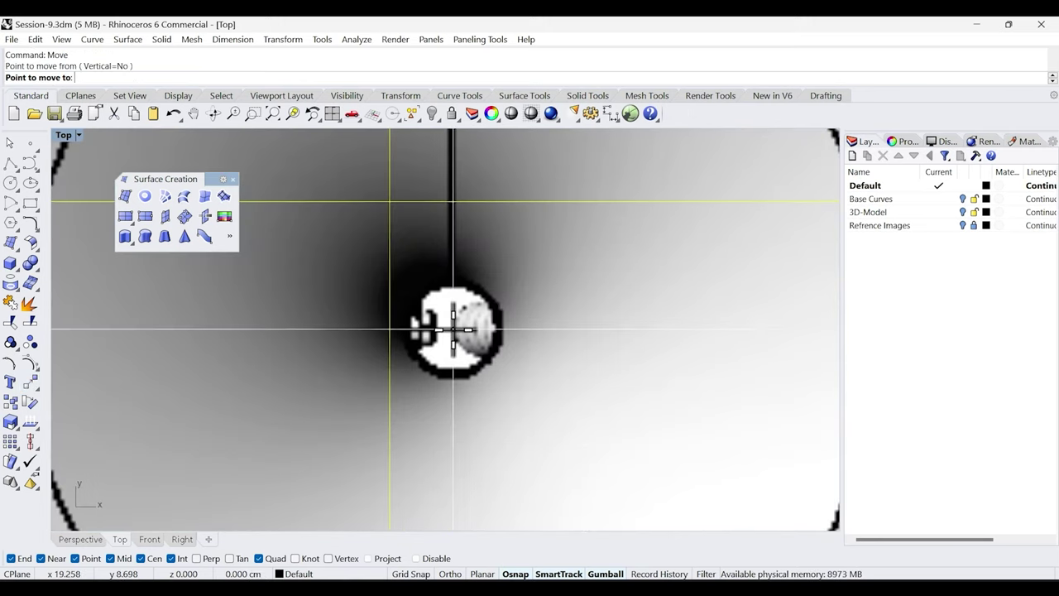
scroll(497, 303, down, 7)
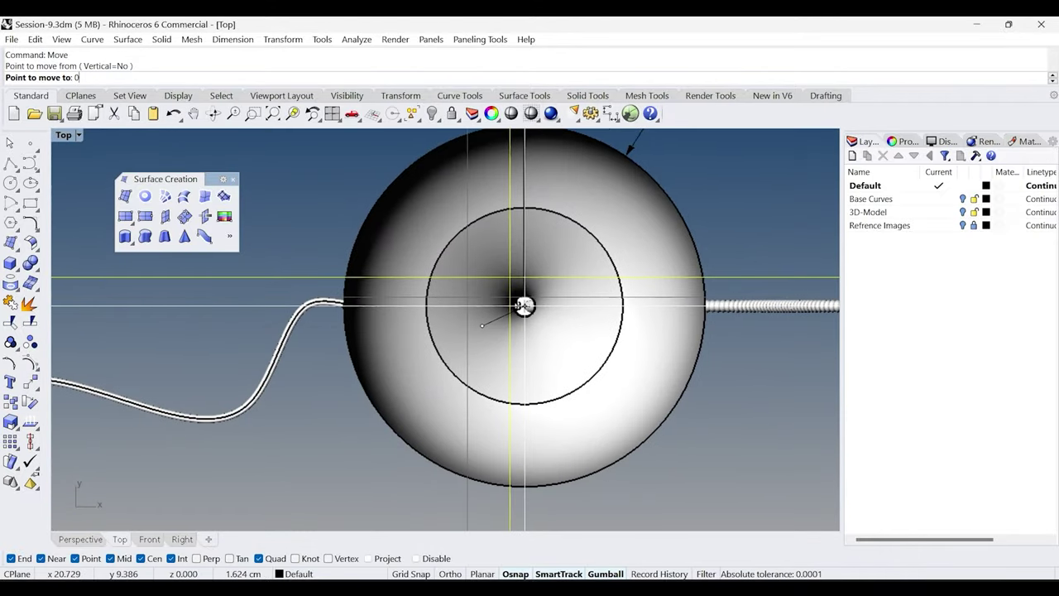
key(Return)
scroll(530, 319, down, 6)
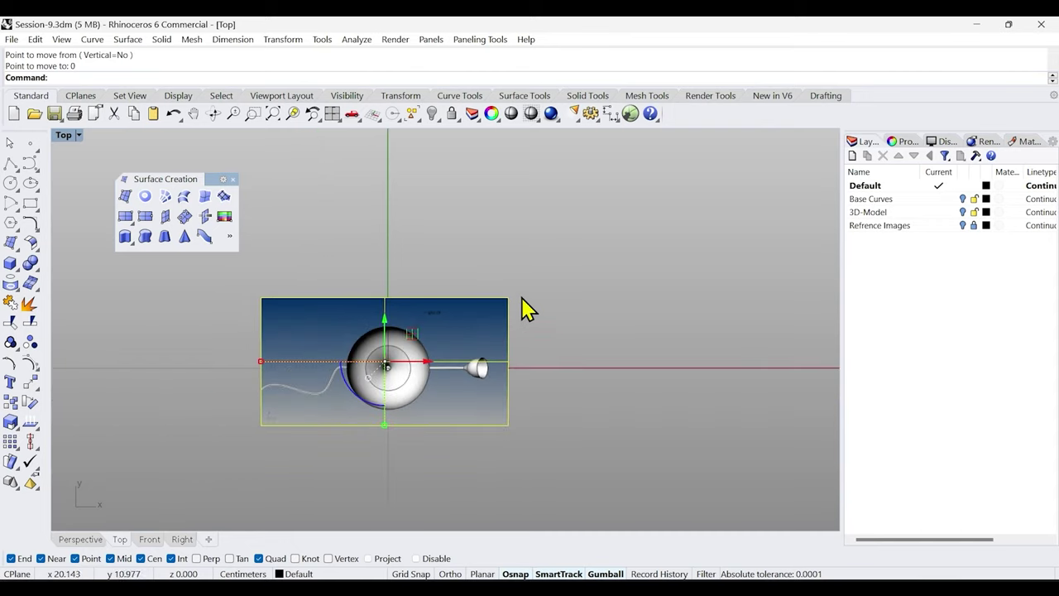
right_drag(359, 422, 428, 399)
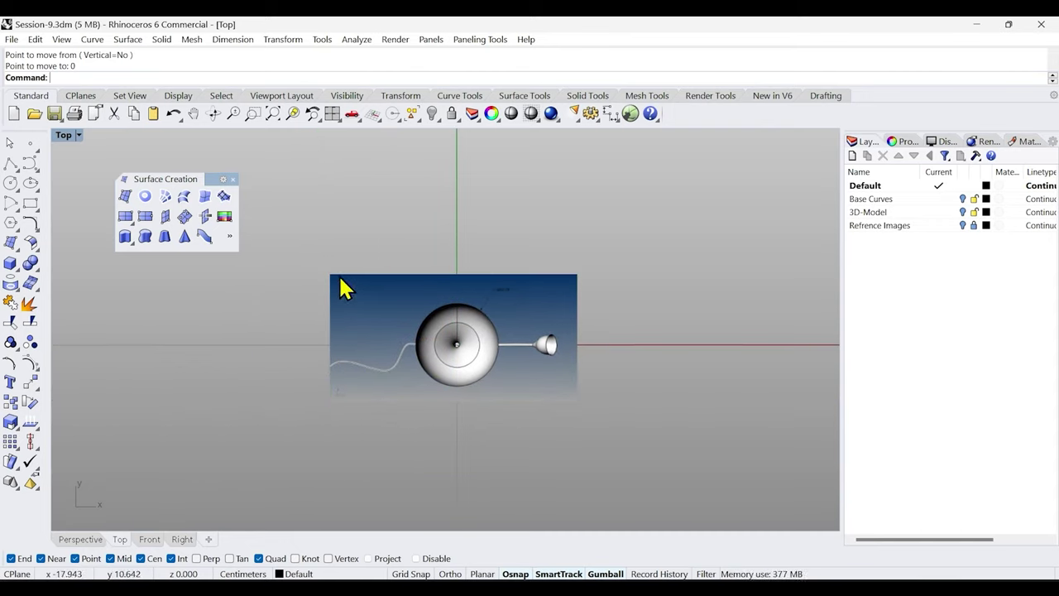
right_drag(432, 423, 397, 383)
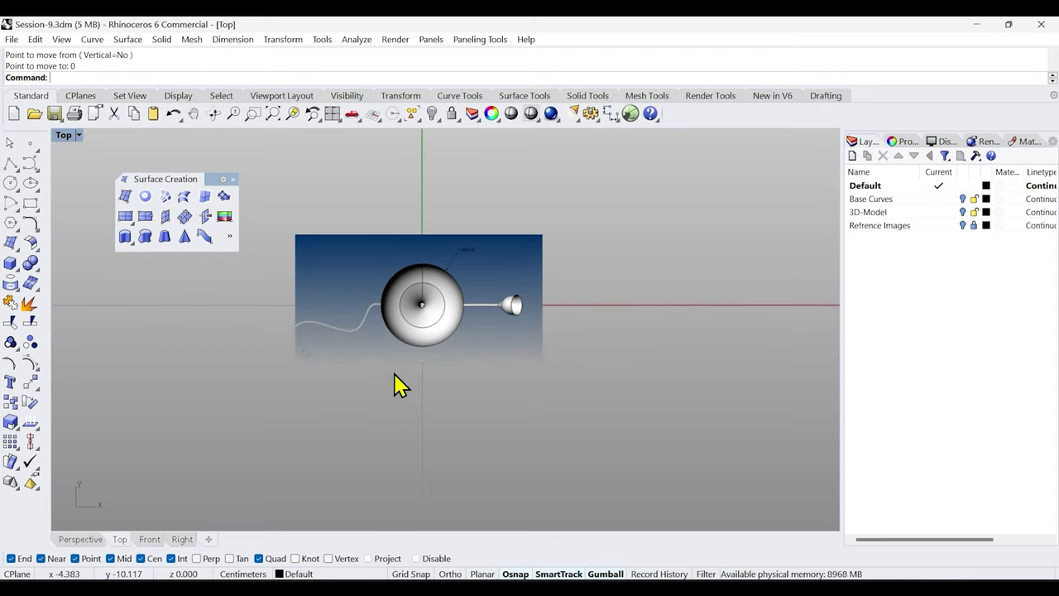
Set the transparency of the top-view picture's material to 43%, then deselect the picture.
click(351, 270)
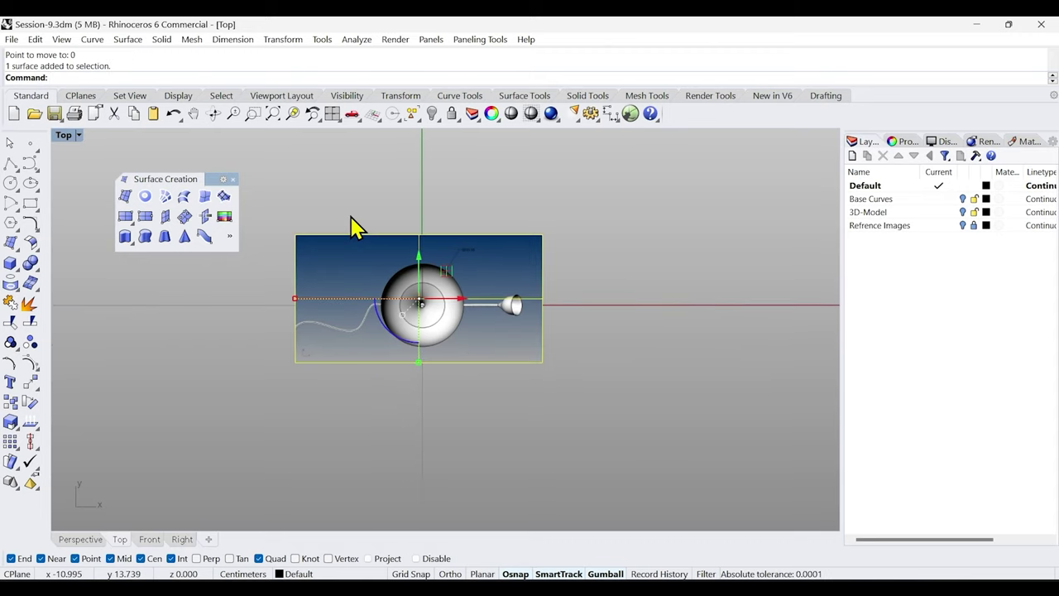
key(Escape)
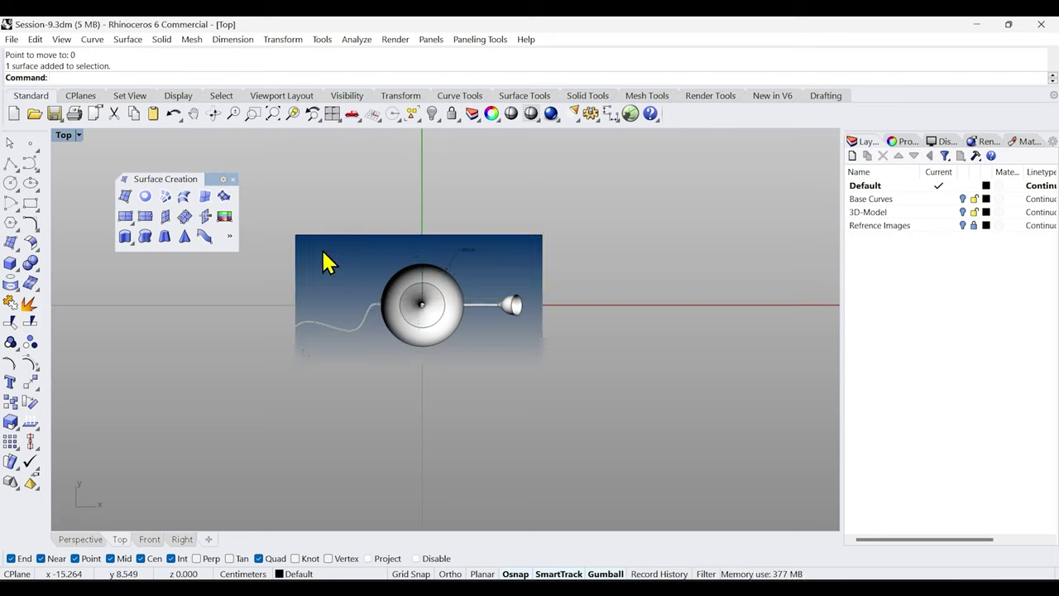
click(356, 279)
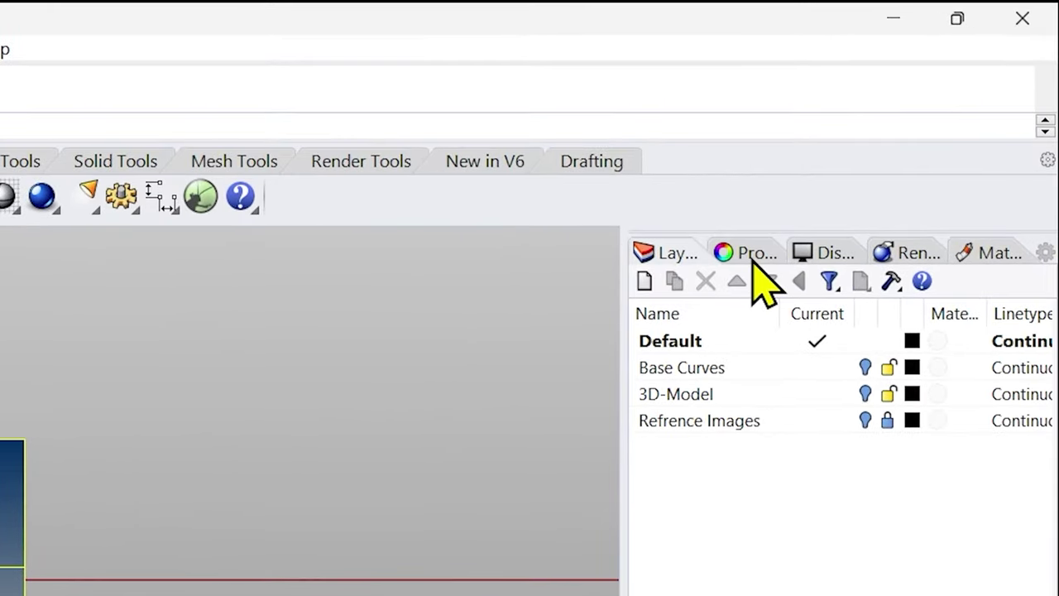
click(904, 141)
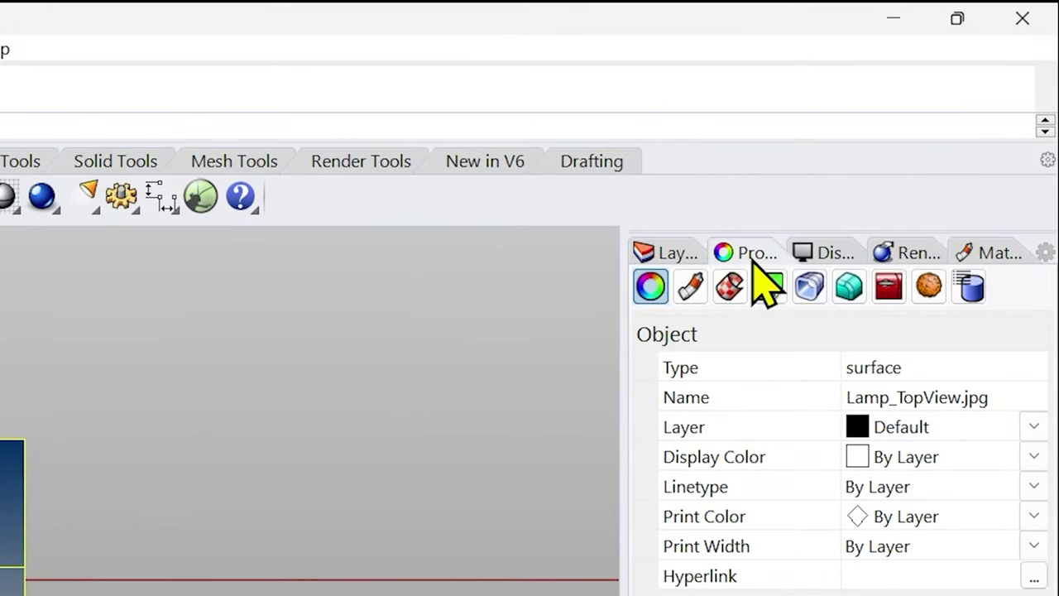
click(695, 294)
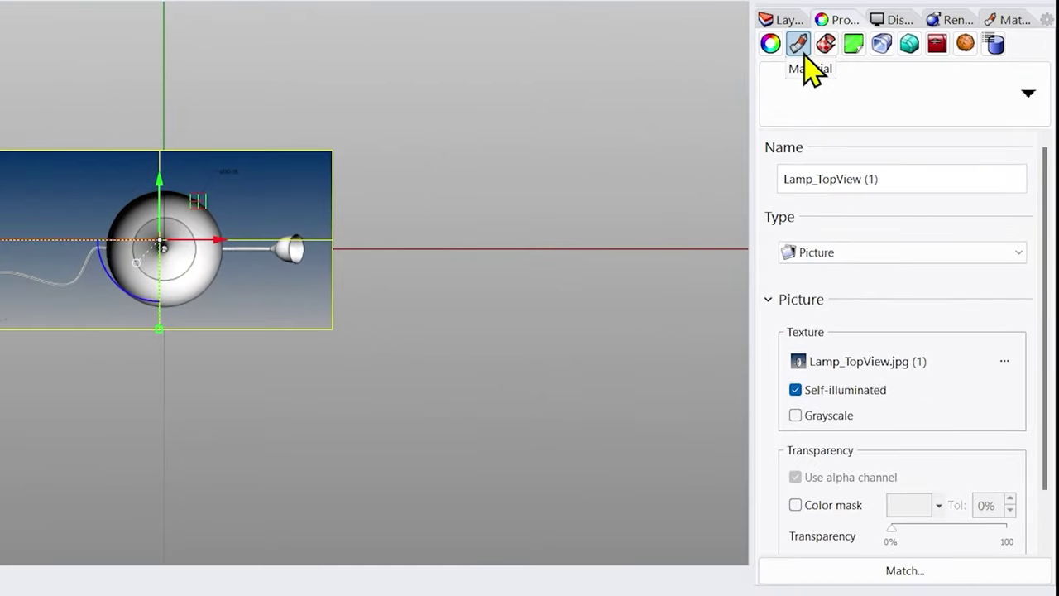
scroll(1047, 273, down, 2)
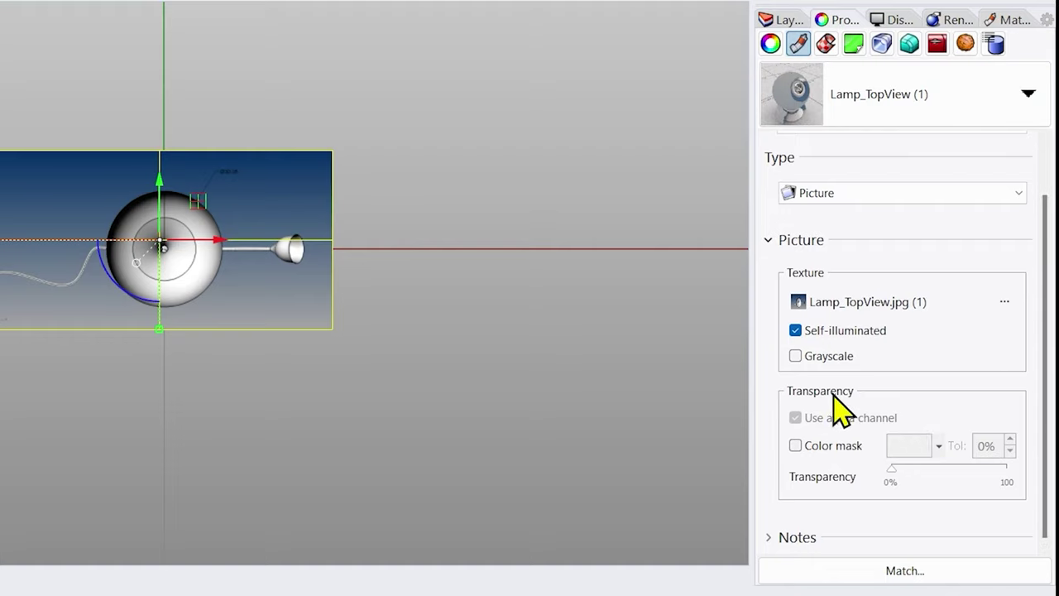
drag(890, 469, 941, 471)
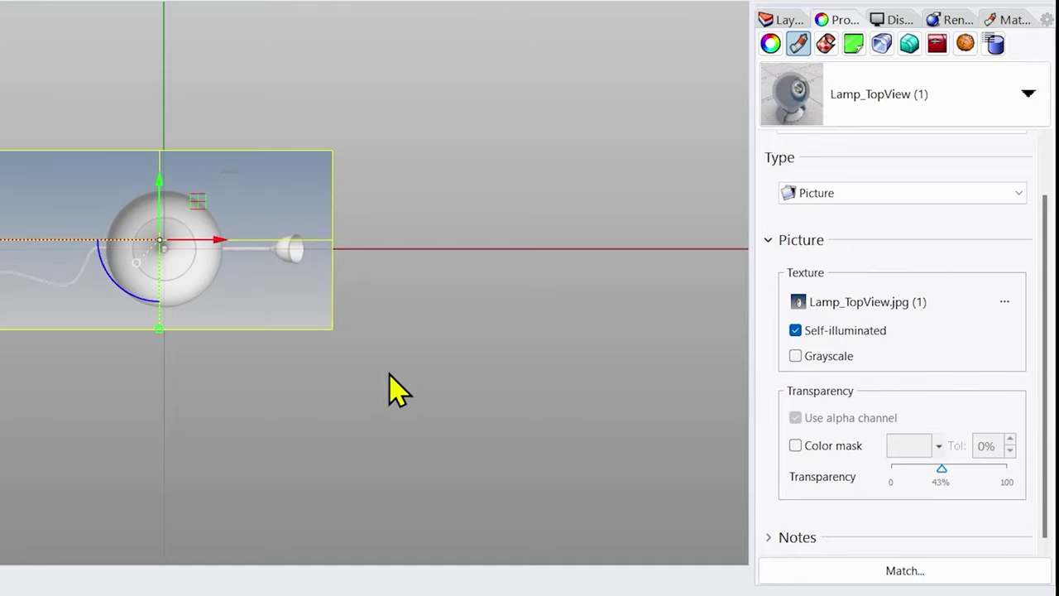
key(Escape)
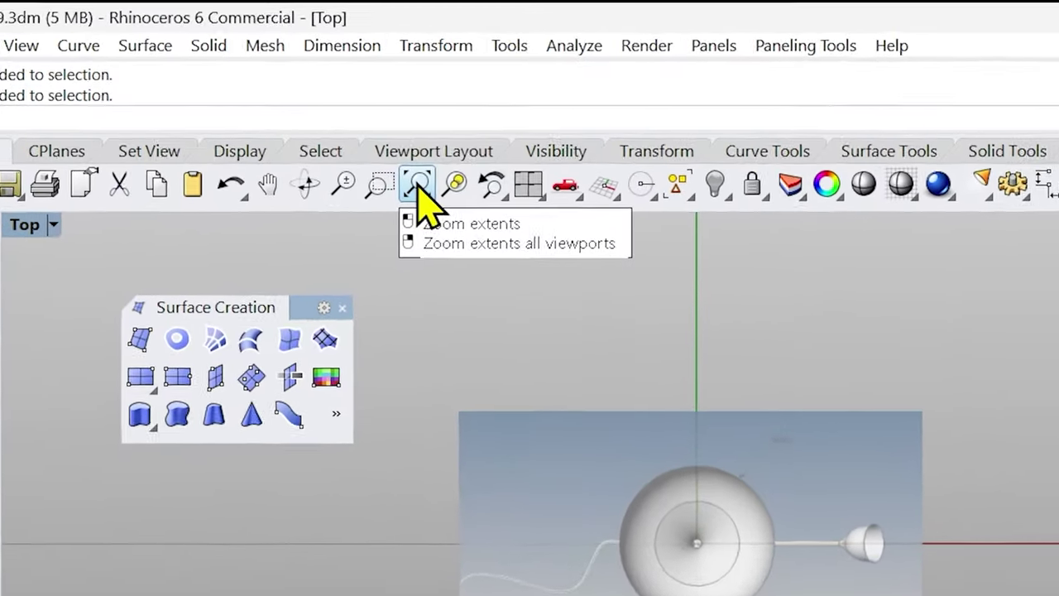
Zoom all viewports to their extents, close the Surface Creation tools and restore the four-viewport layout.
right_click(418, 186)
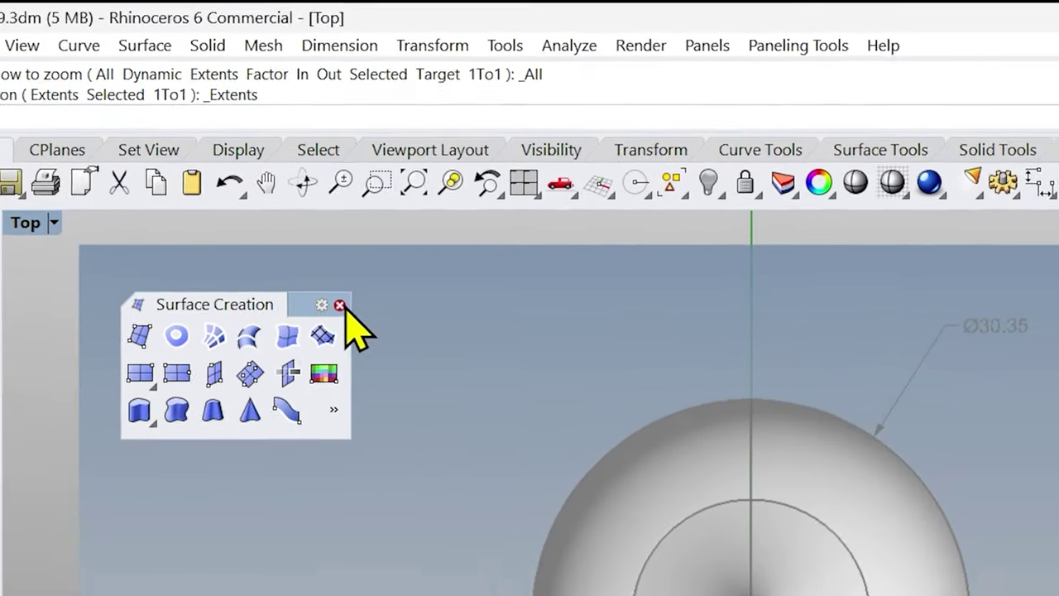
click(340, 305)
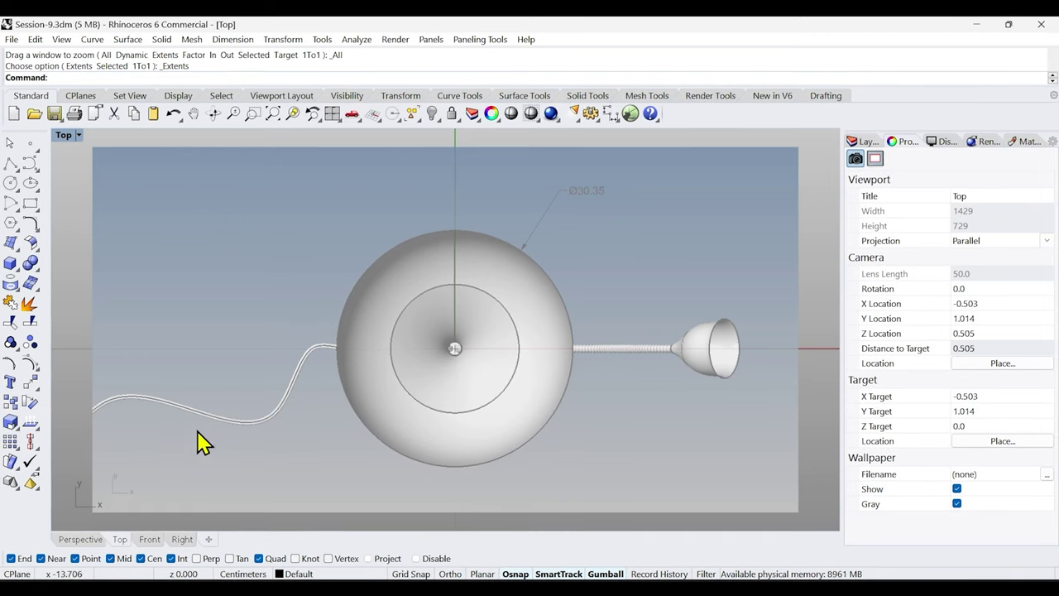
double_click(64, 136)
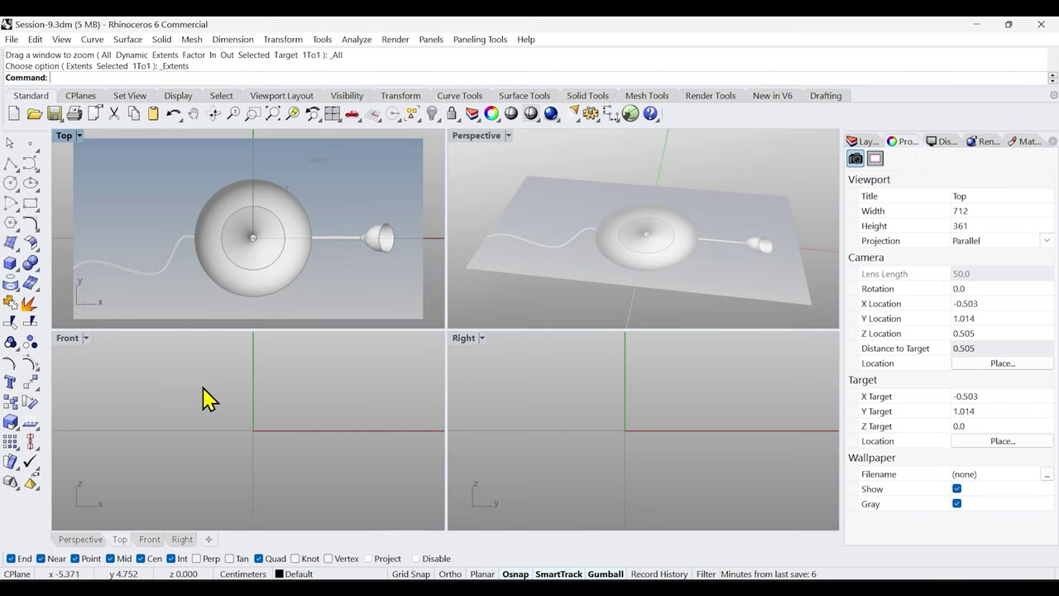
Place the Lamp_FrontView image as a picture in the maximized Front view, first corner at the origin (0), about 10 cm wide.
double_click(69, 339)
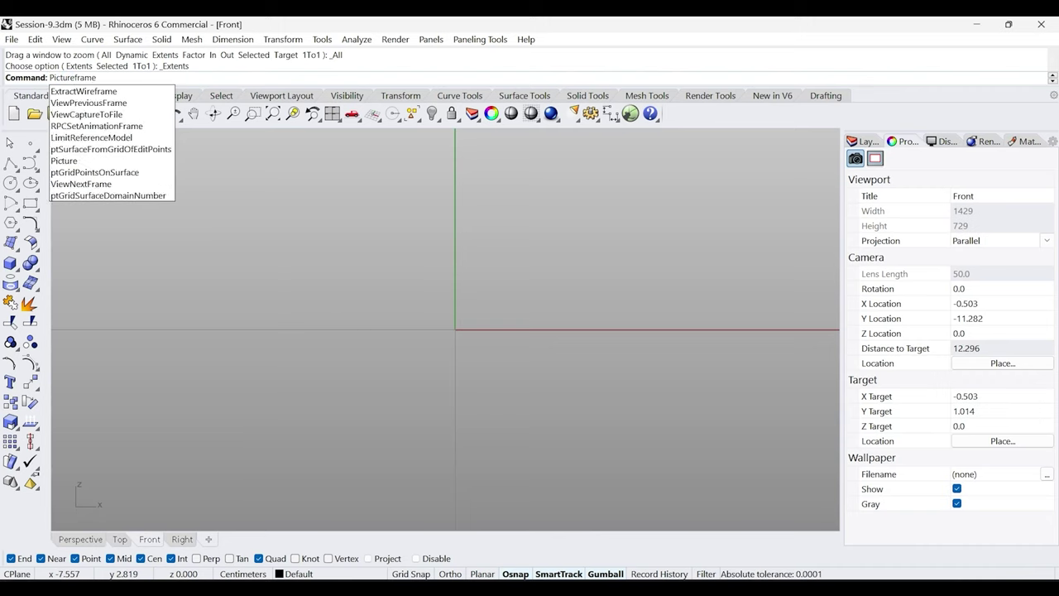
key(Return)
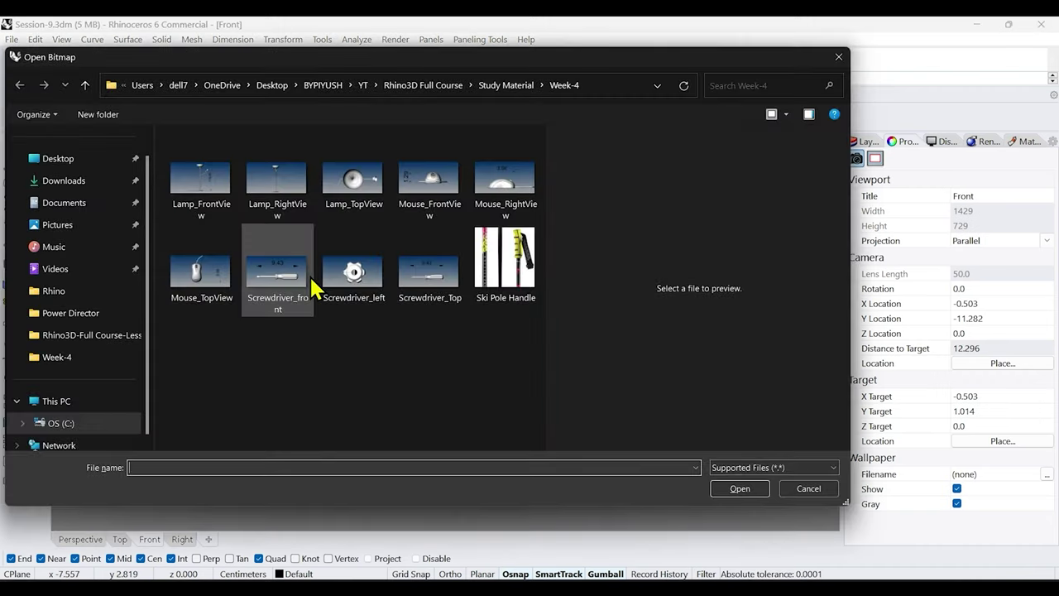
click(225, 184)
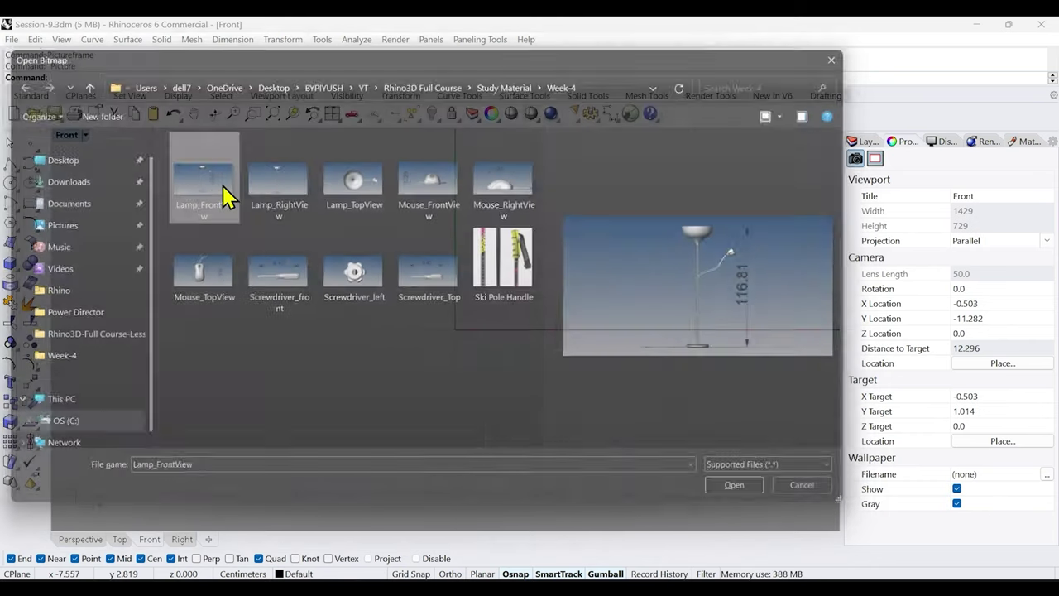
double_click(223, 193)
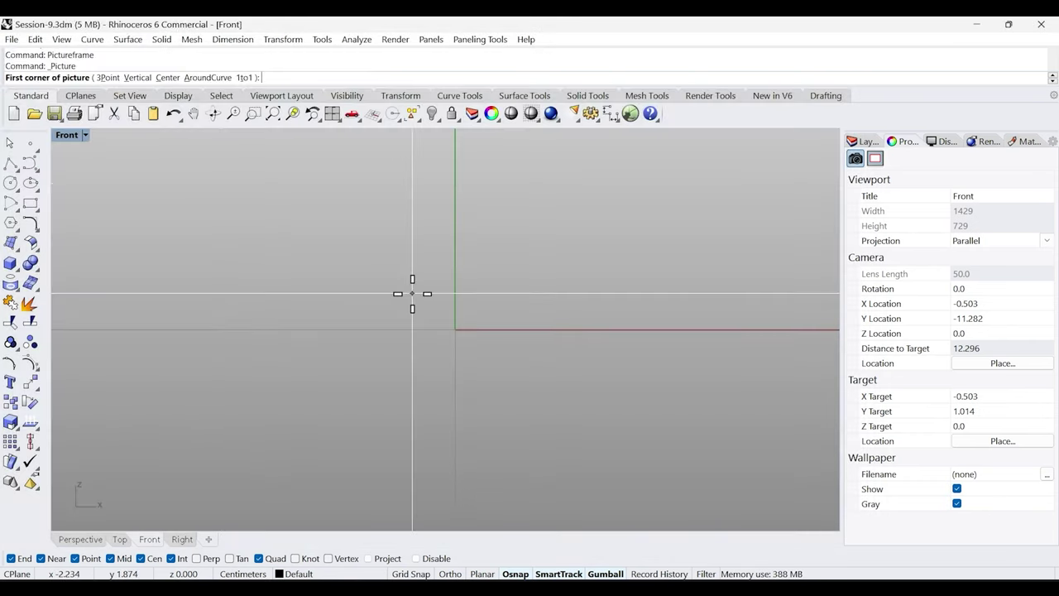
text(0)
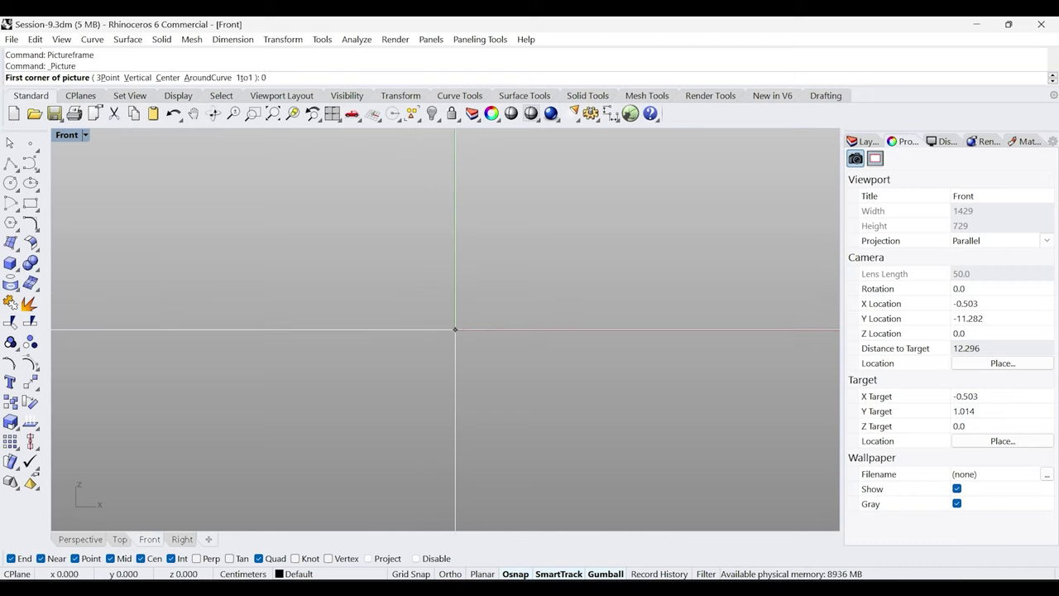
key(Return)
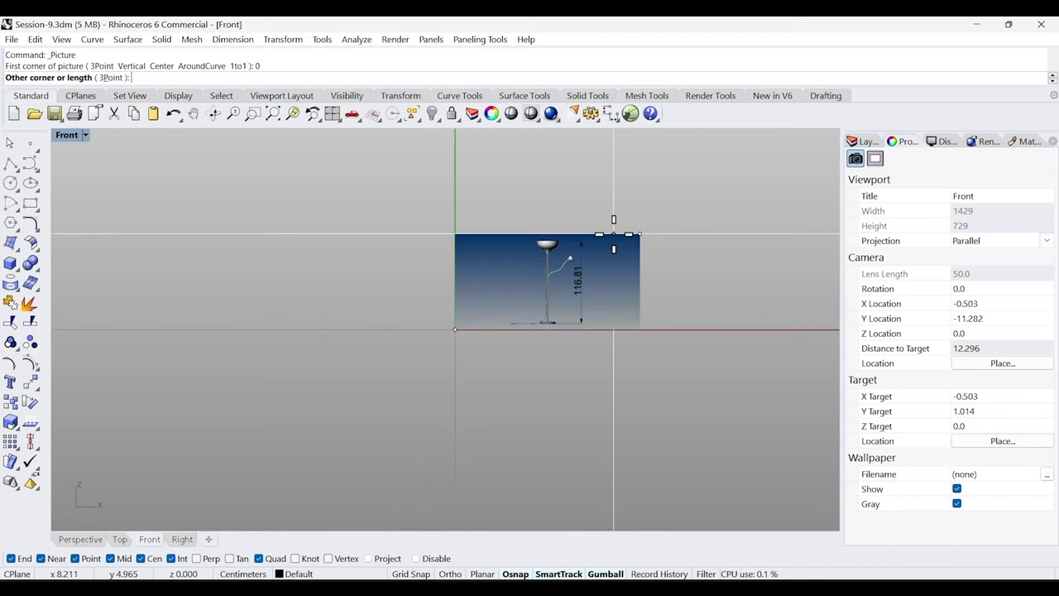
click(642, 232)
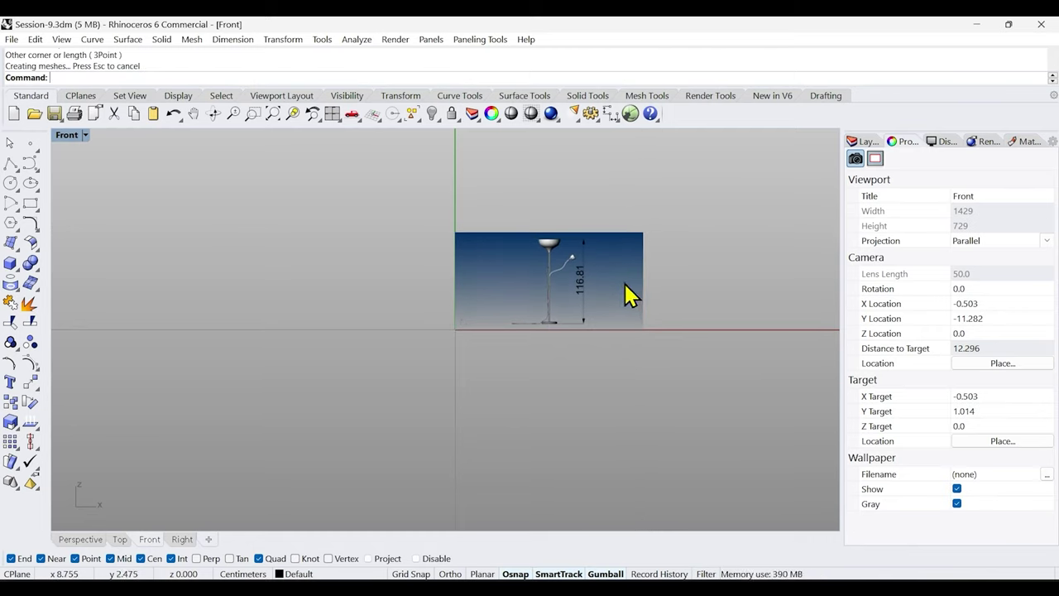
scroll(631, 301, up, 10)
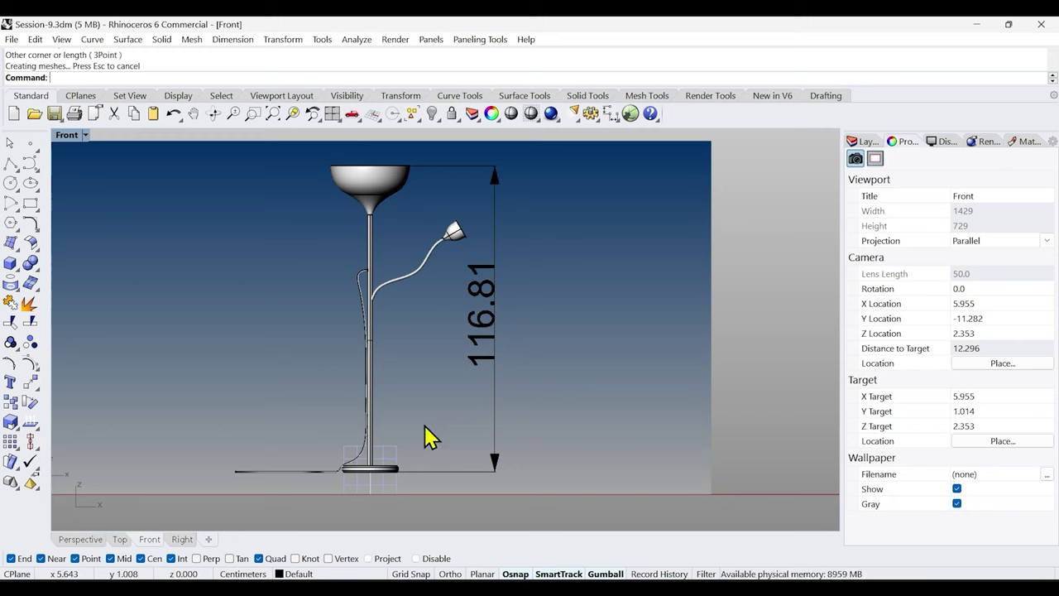
right_drag(475, 428, 530, 434)
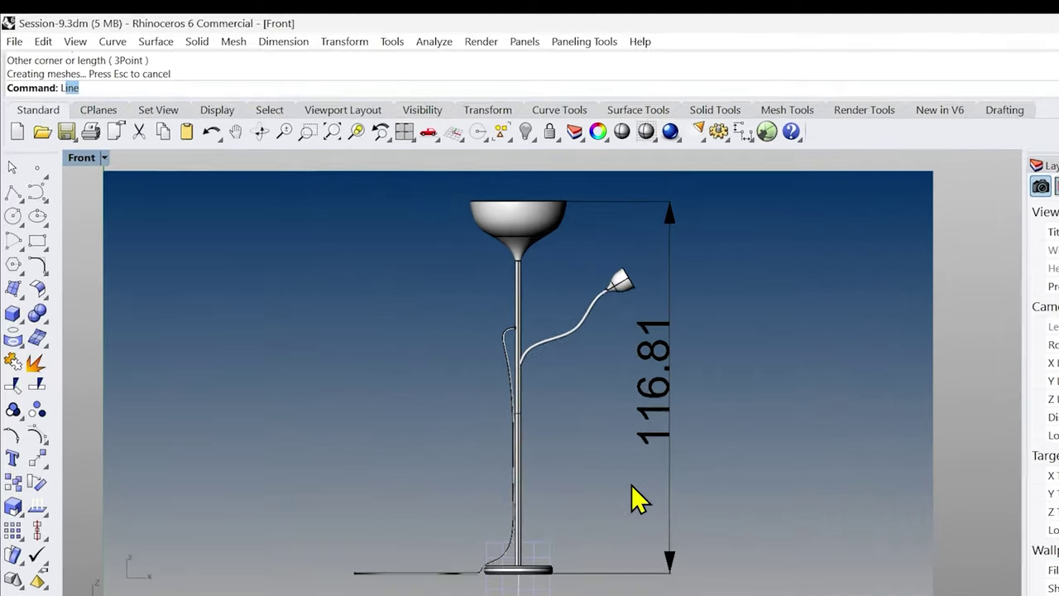
text(Line)
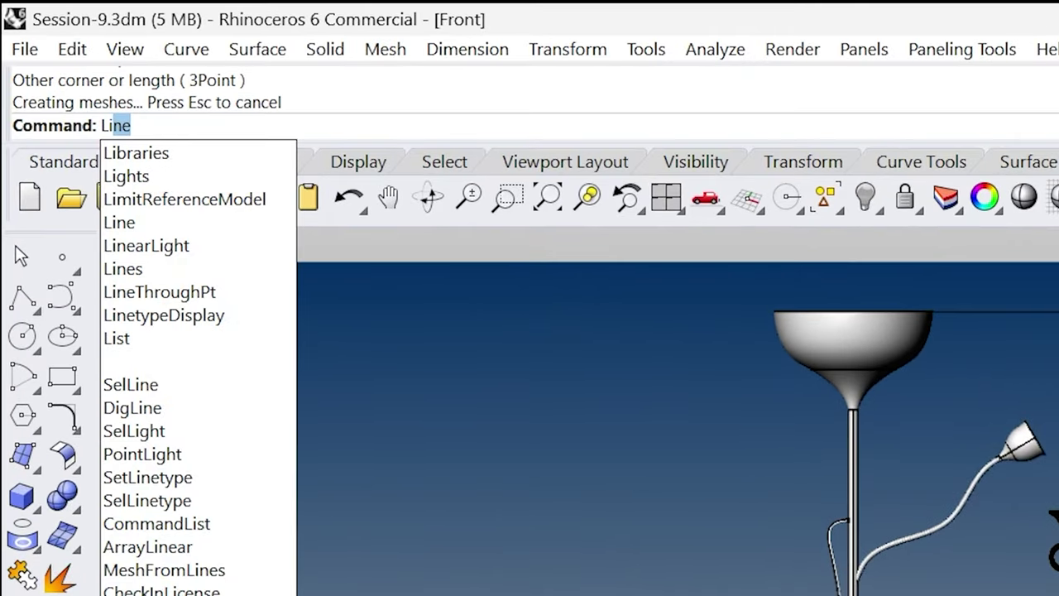
key(Return)
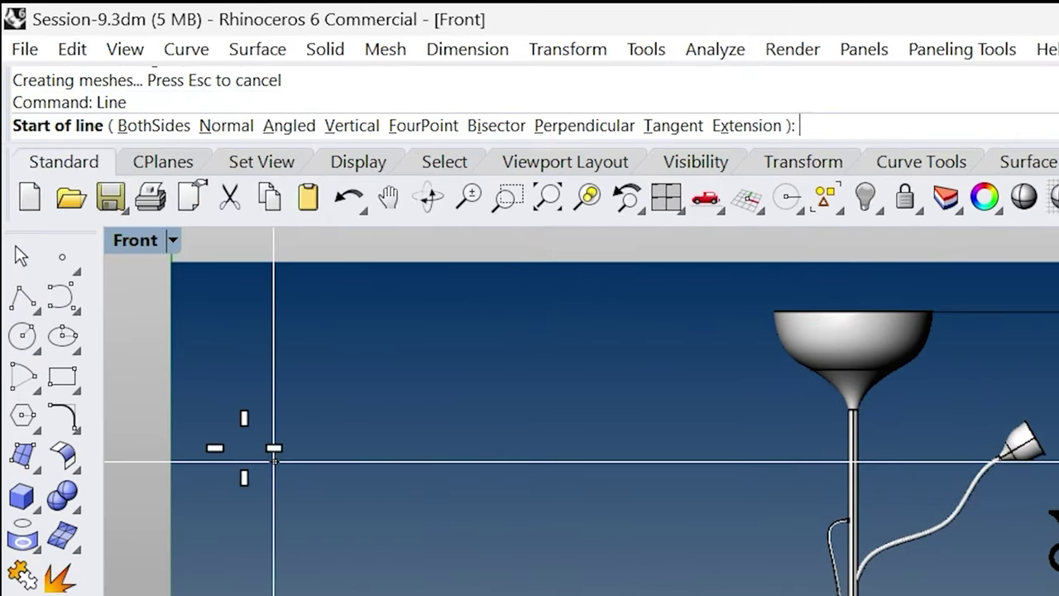
click(34, 309)
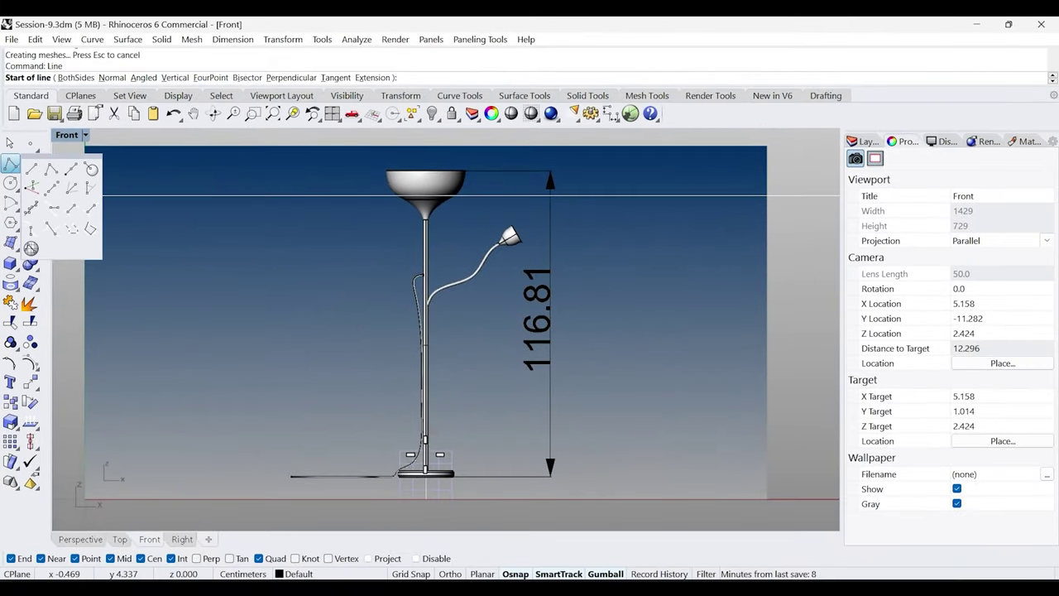
scroll(496, 464, up, 5)
right_drag(496, 464, 485, 301)
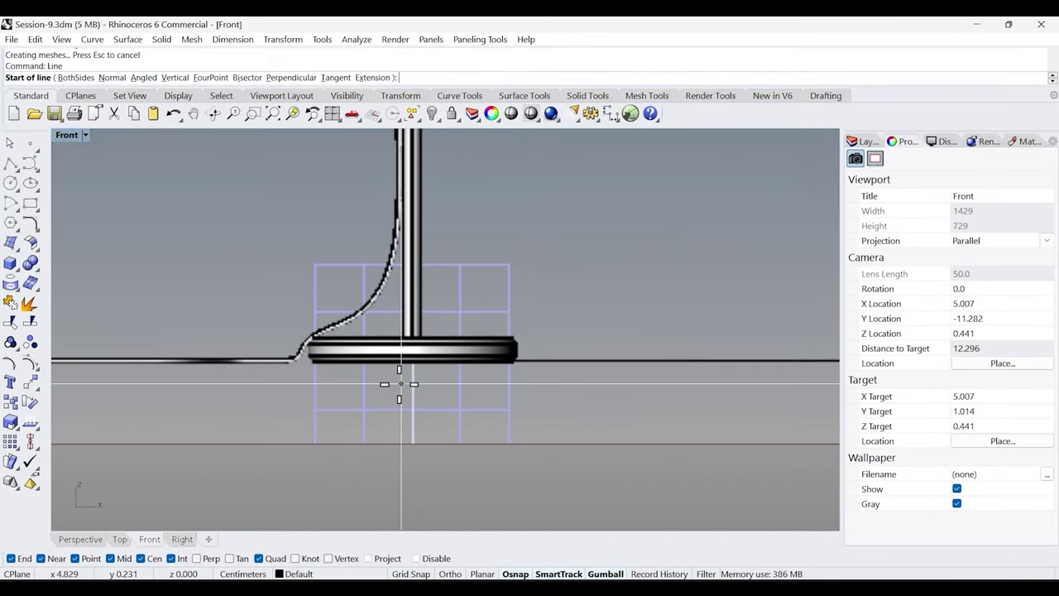
scroll(387, 339, up, 5)
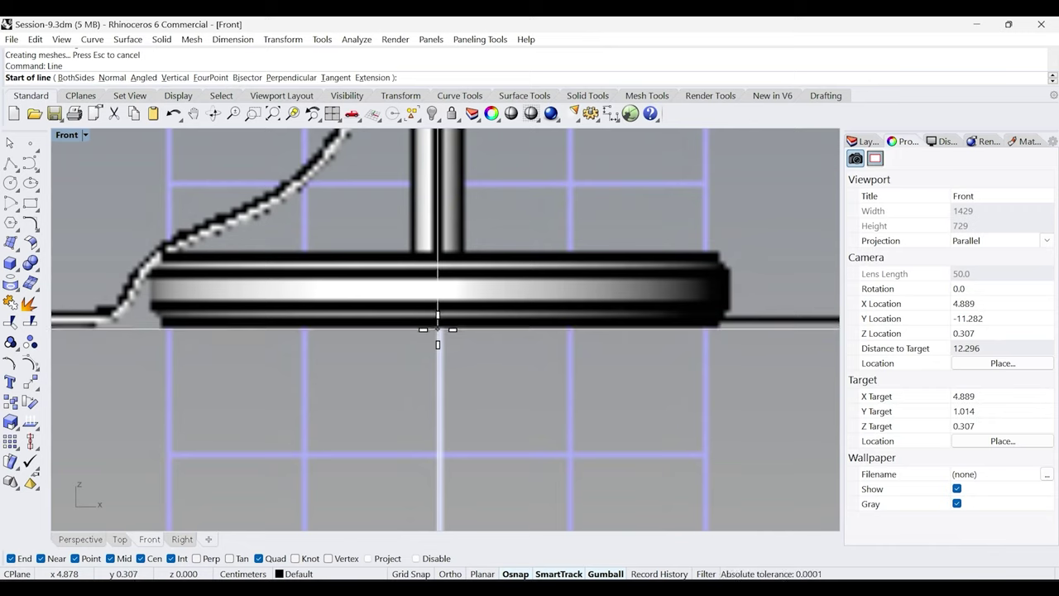
click(437, 329)
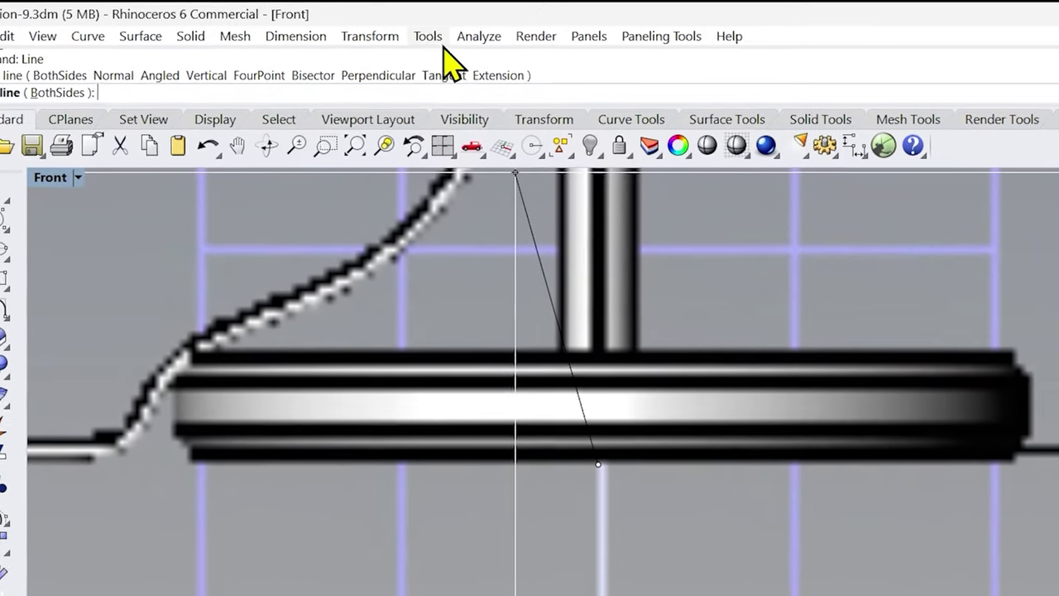
Check the Crosshairs display setting on the Appearance page of the Rhino options, and close the options.
click(321, 39)
click(496, 494)
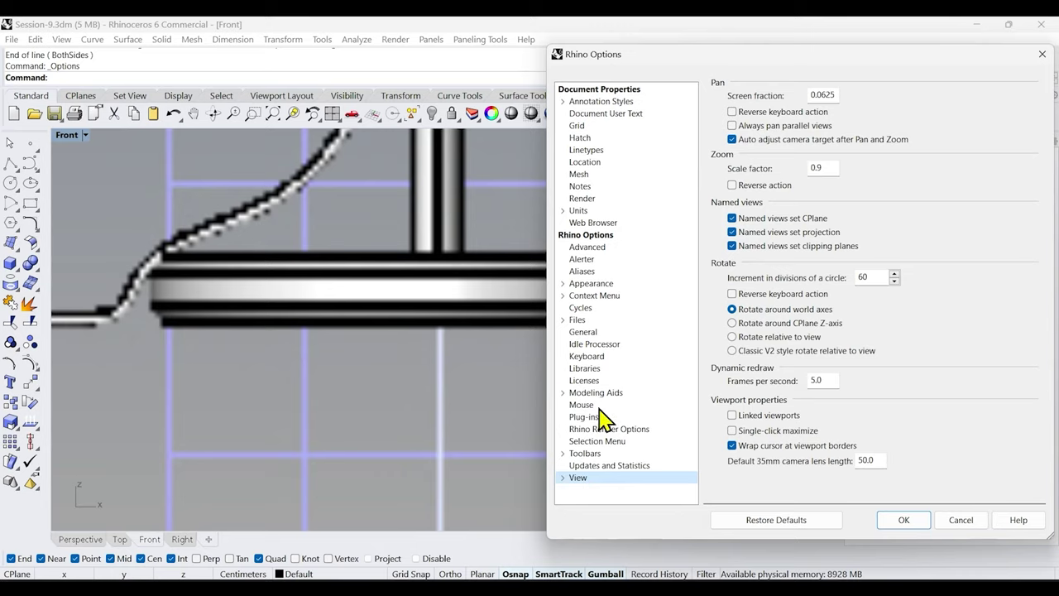
click(591, 284)
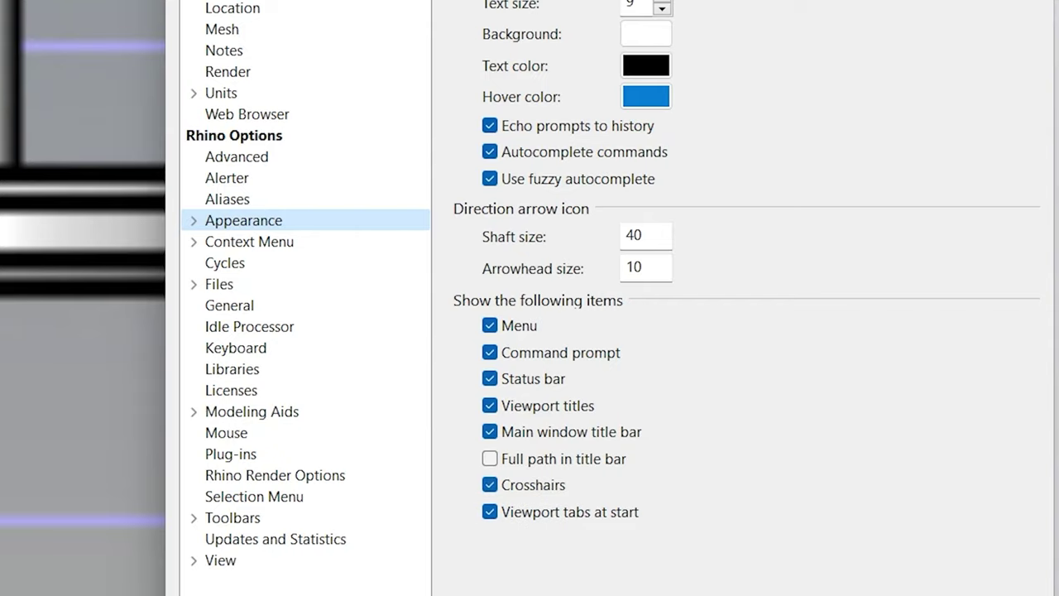
key(Return)
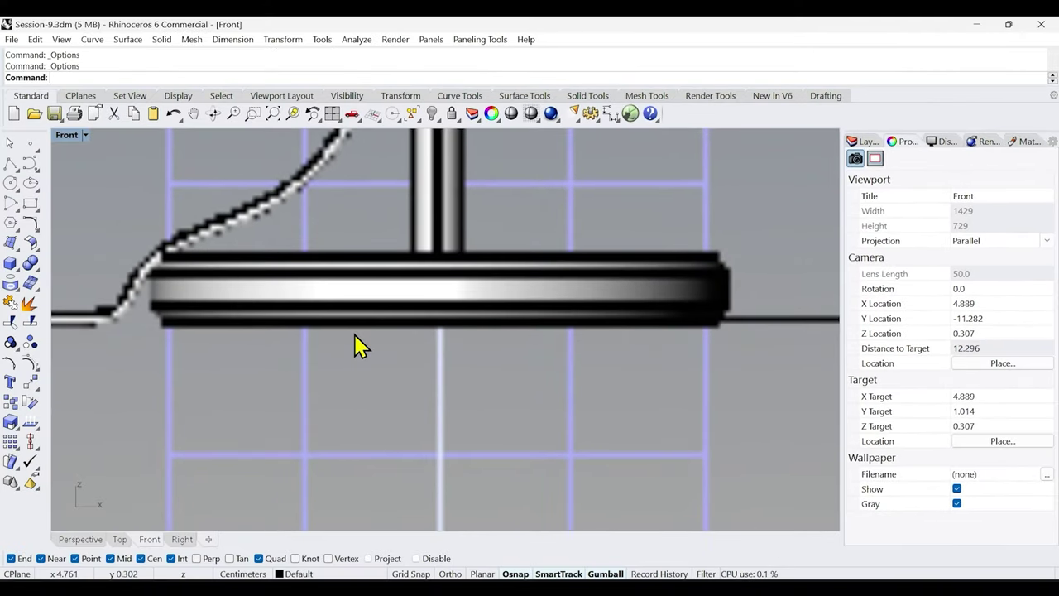
Draw a vertical 116.81 cm line with Ortho on, upward from the bottom centre of the lamp's base in the front-view picture.
key(Return)
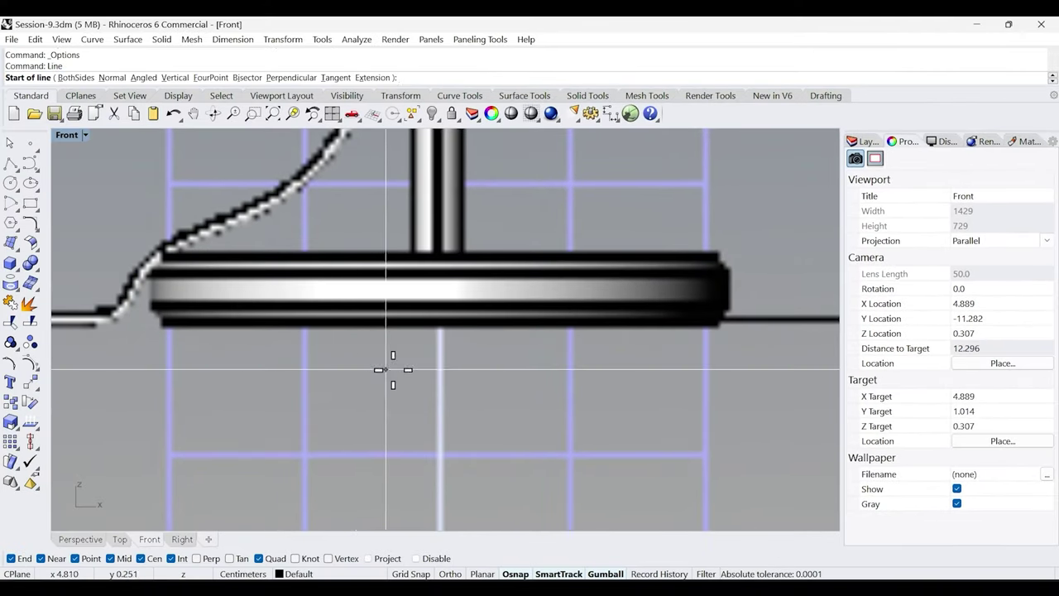
click(438, 328)
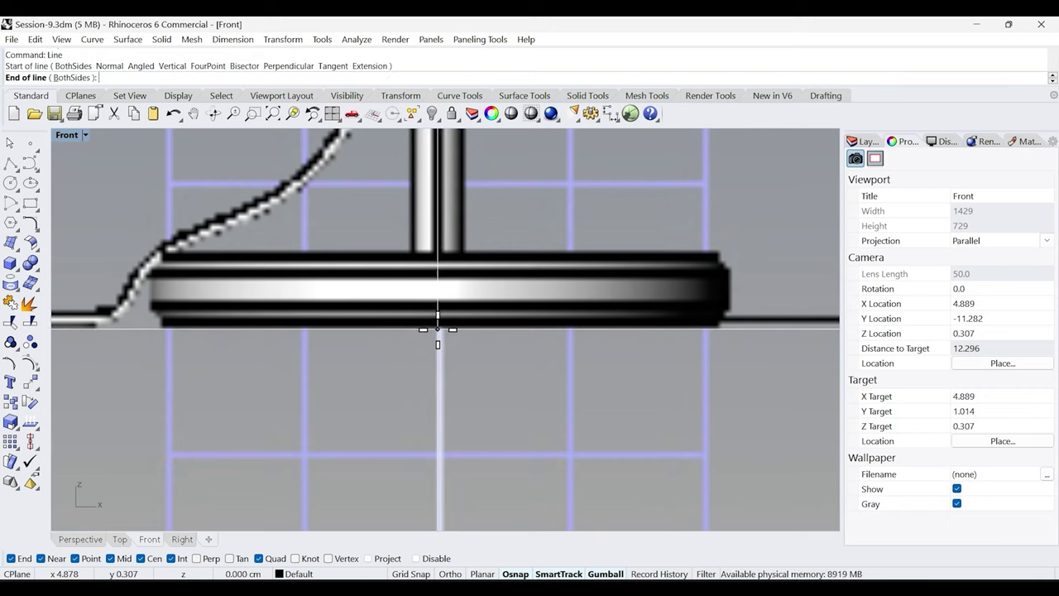
scroll(402, 423, down, 3)
scroll(406, 414, down, 3)
scroll(493, 298, down, 2)
scroll(423, 275, up, 2)
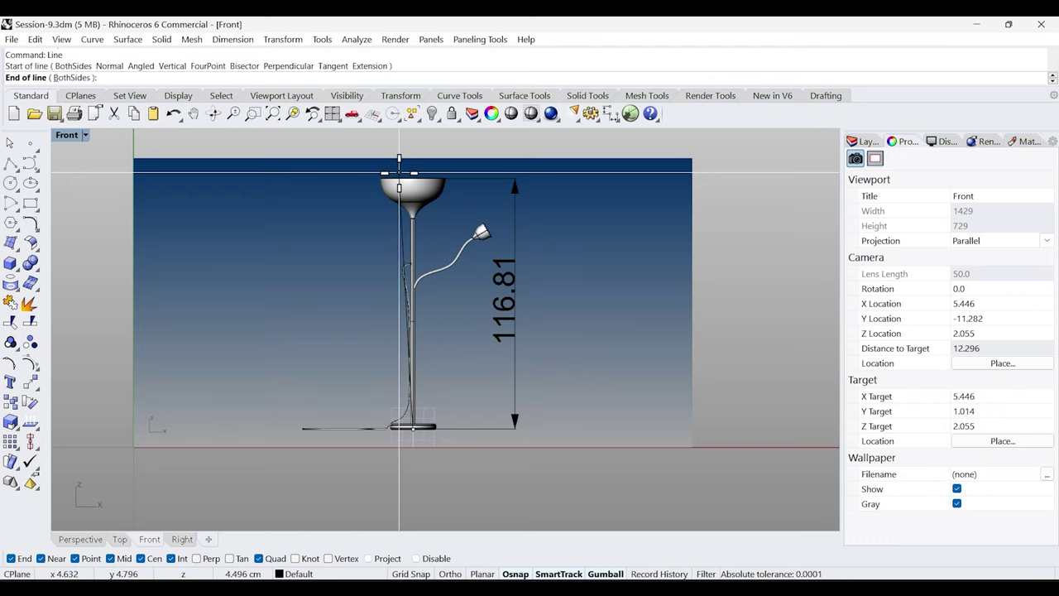
text(116.81)
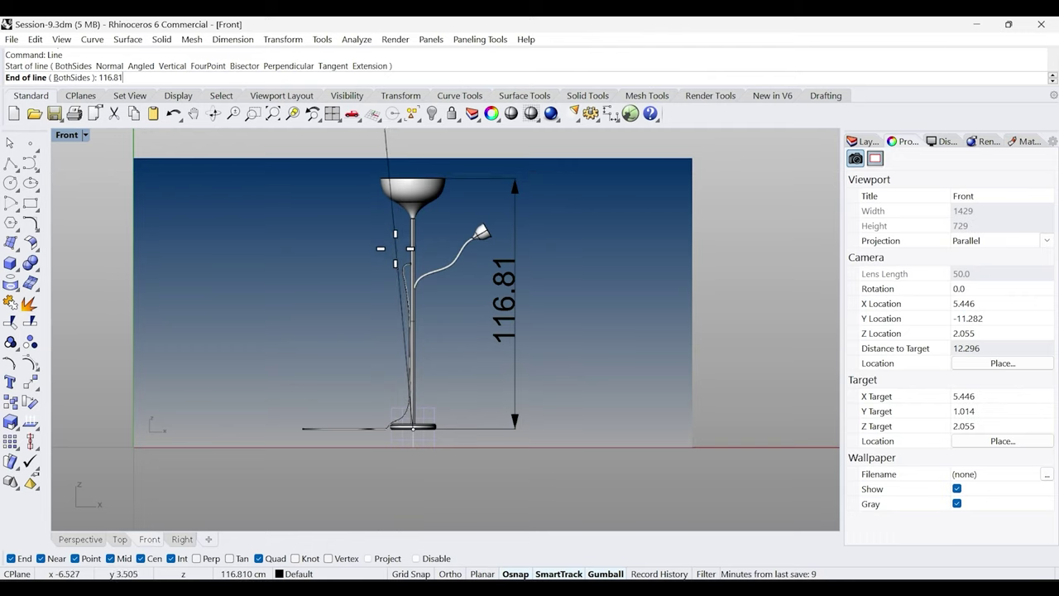
scroll(418, 302, down, 10)
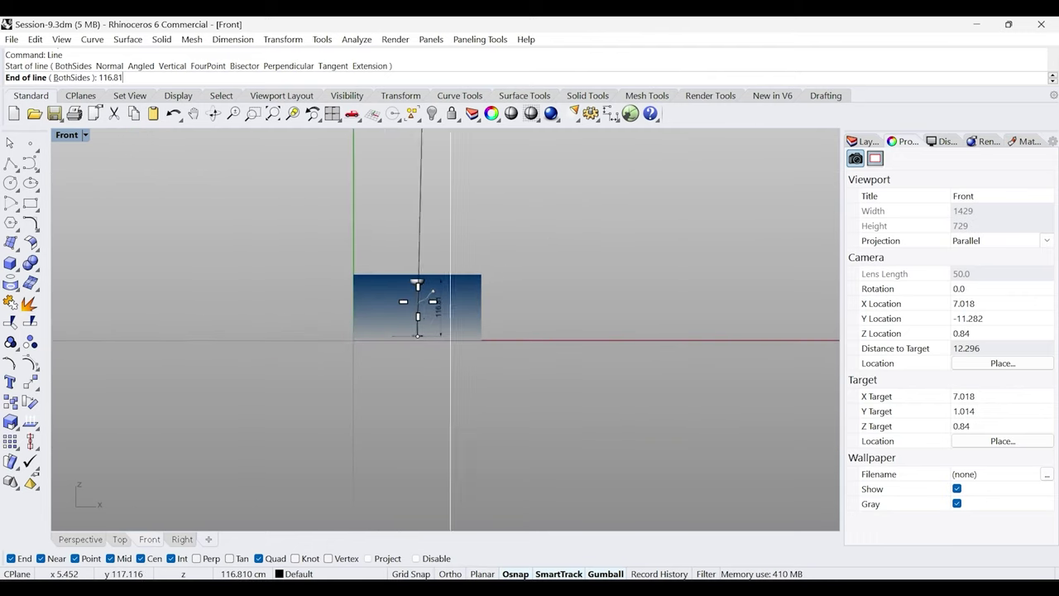
scroll(418, 301, down, 5)
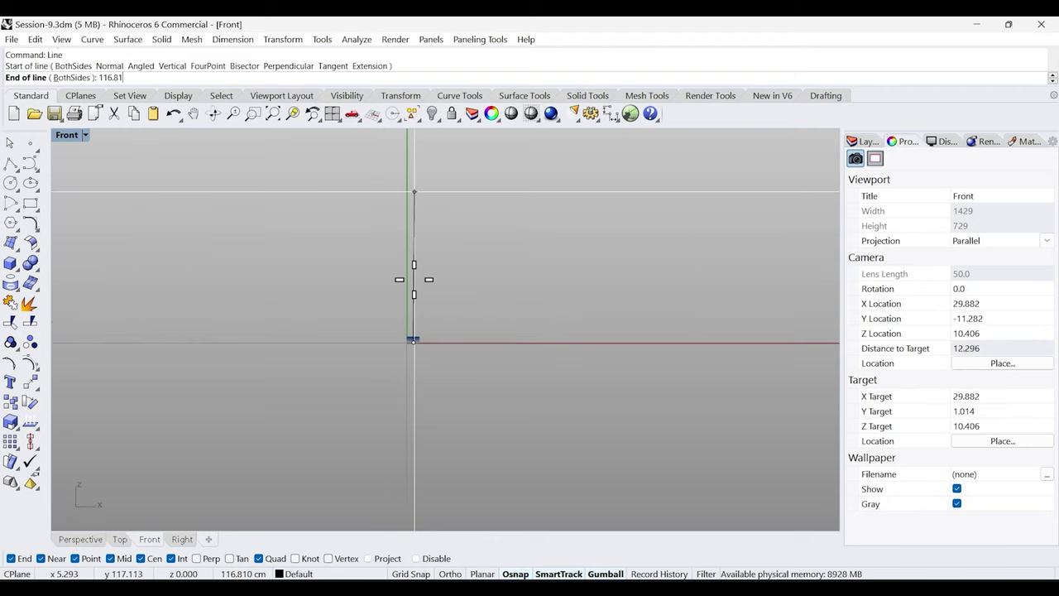
scroll(422, 182, up, 4)
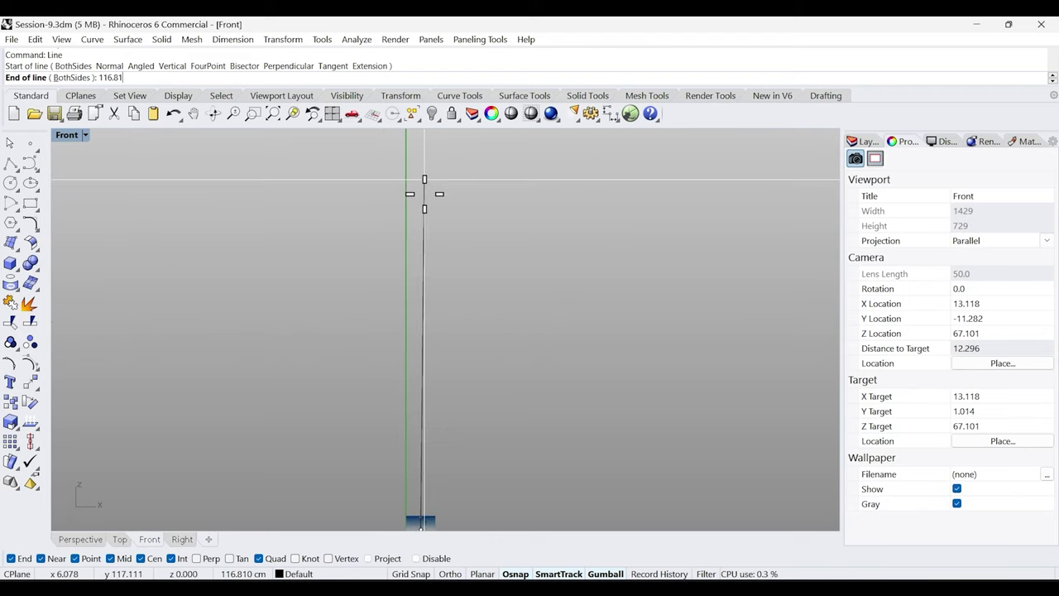
scroll(422, 206, down, 3)
scroll(428, 183, up, 2)
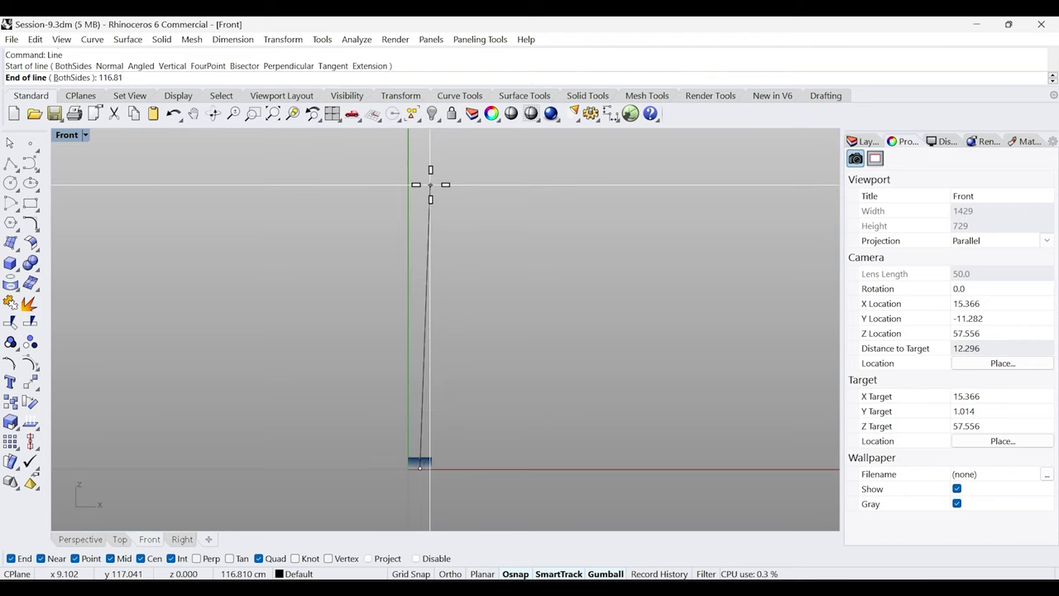
key(F8)
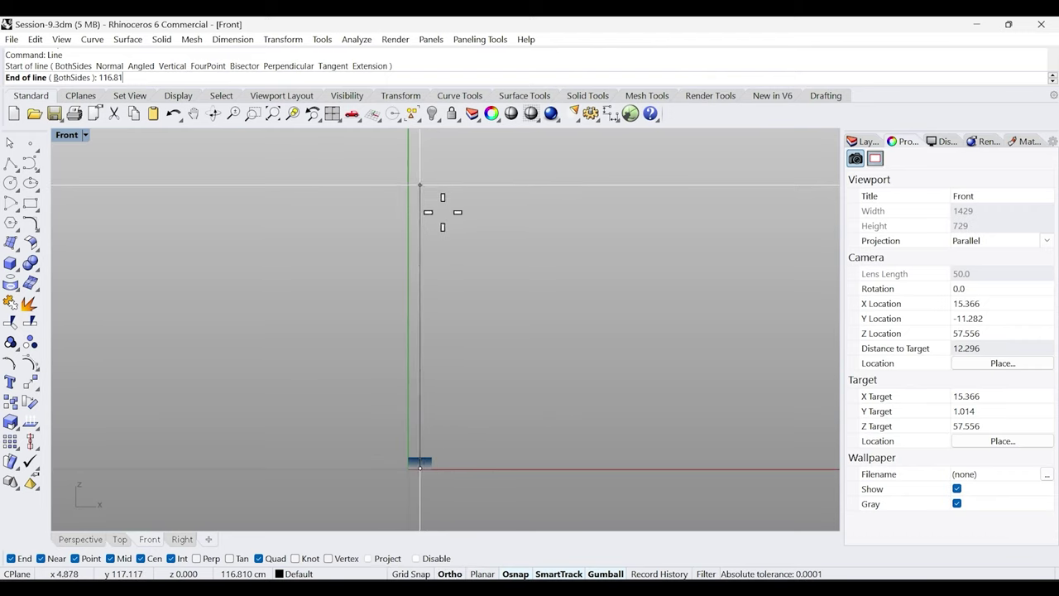
click(419, 182)
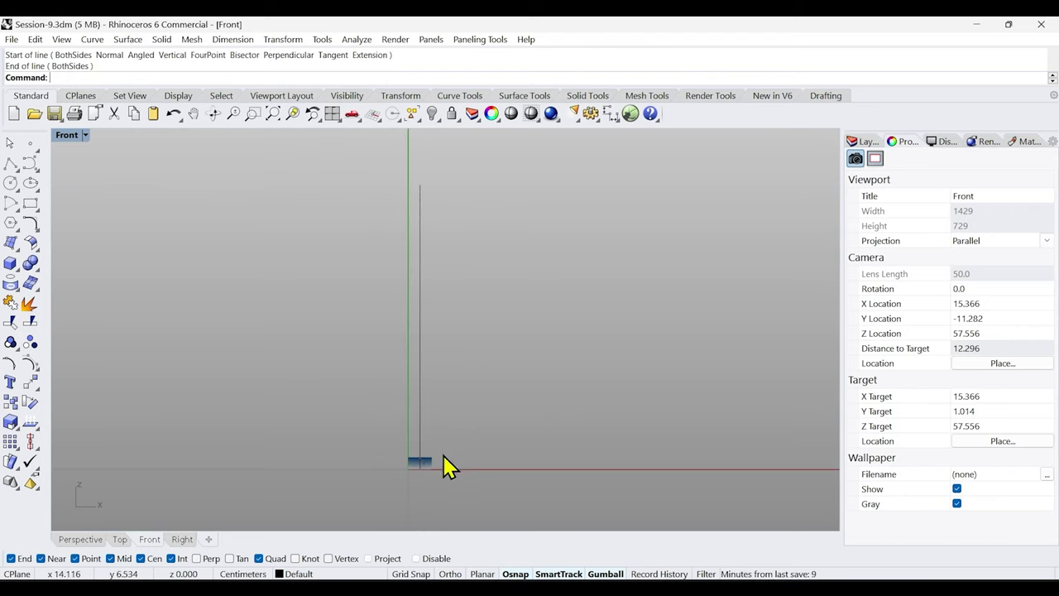
click(421, 208)
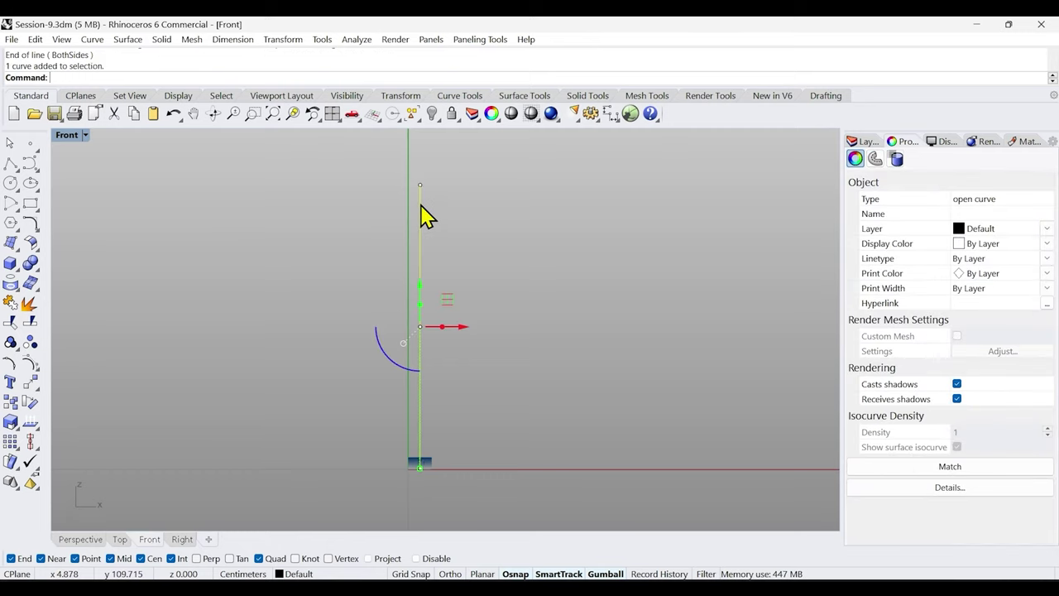
click(318, 422)
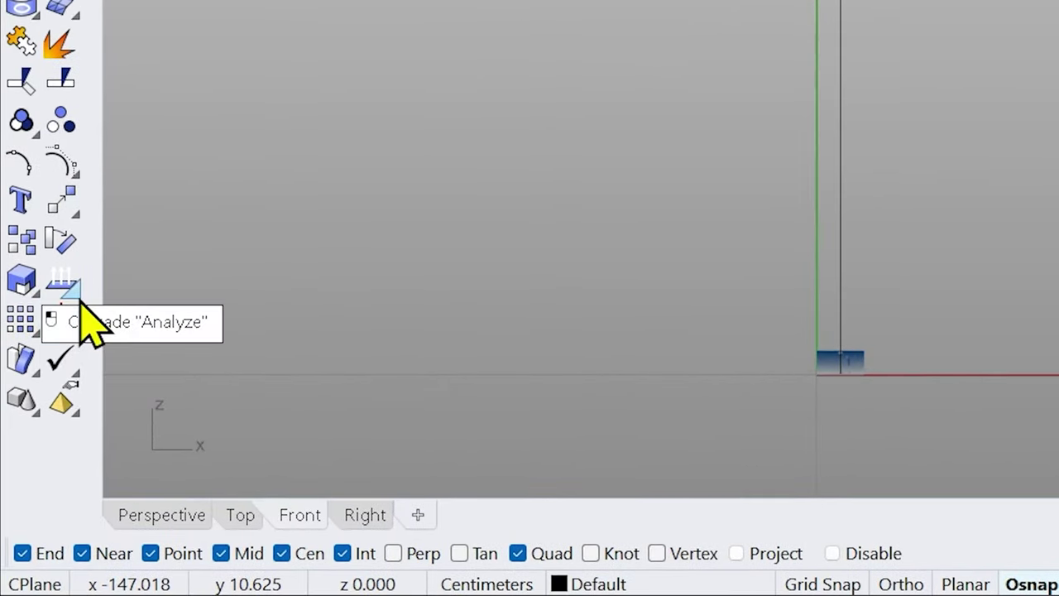
Measure the distance between the two ends of the vertical line with the Analyze tools, and close the tools.
click(78, 303)
drag(111, 284, 227, 0)
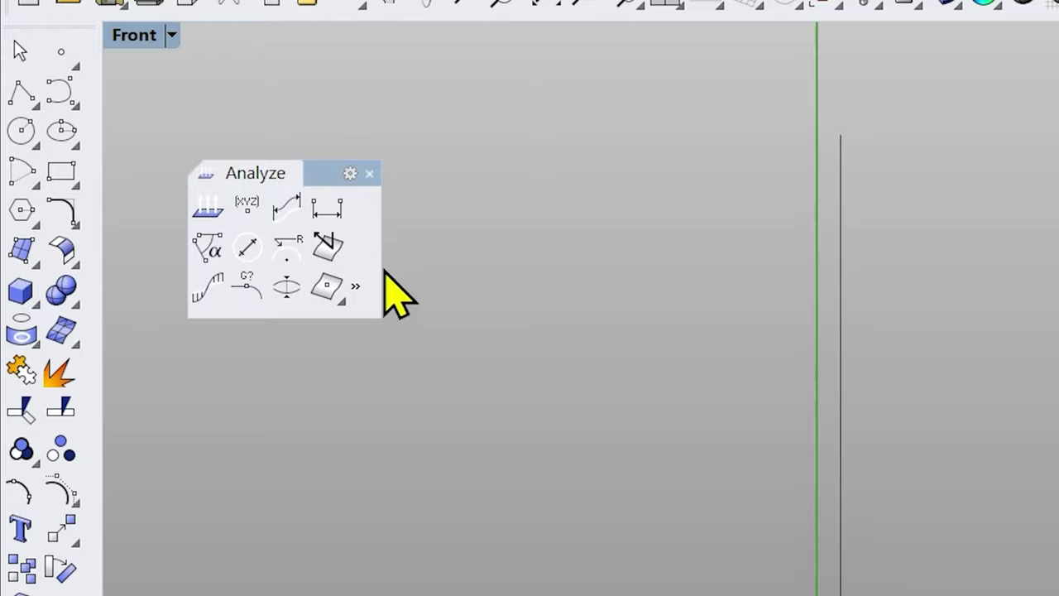
drag(381, 263, 624, 260)
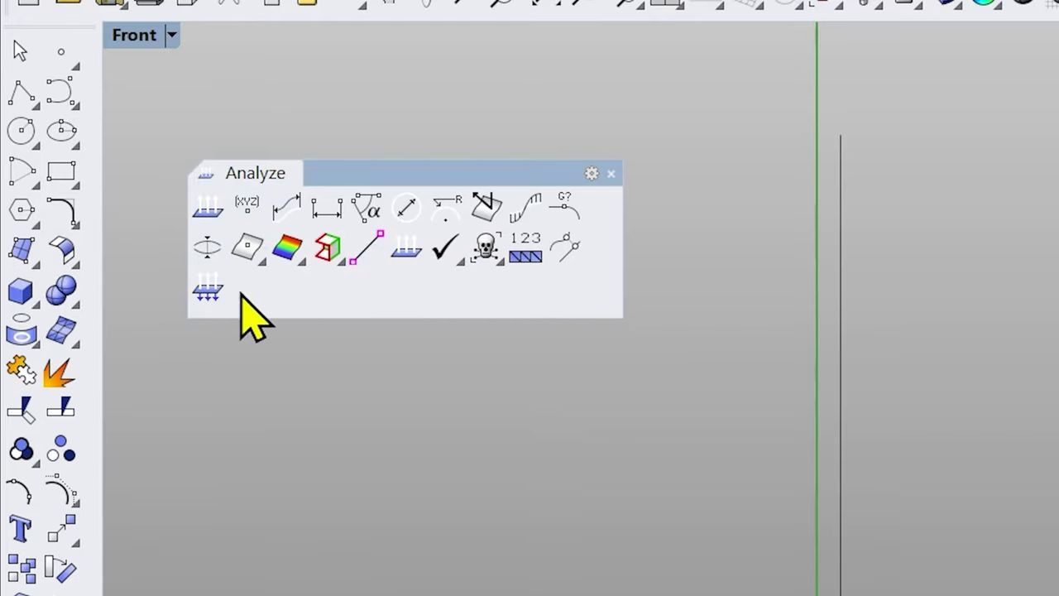
click(326, 211)
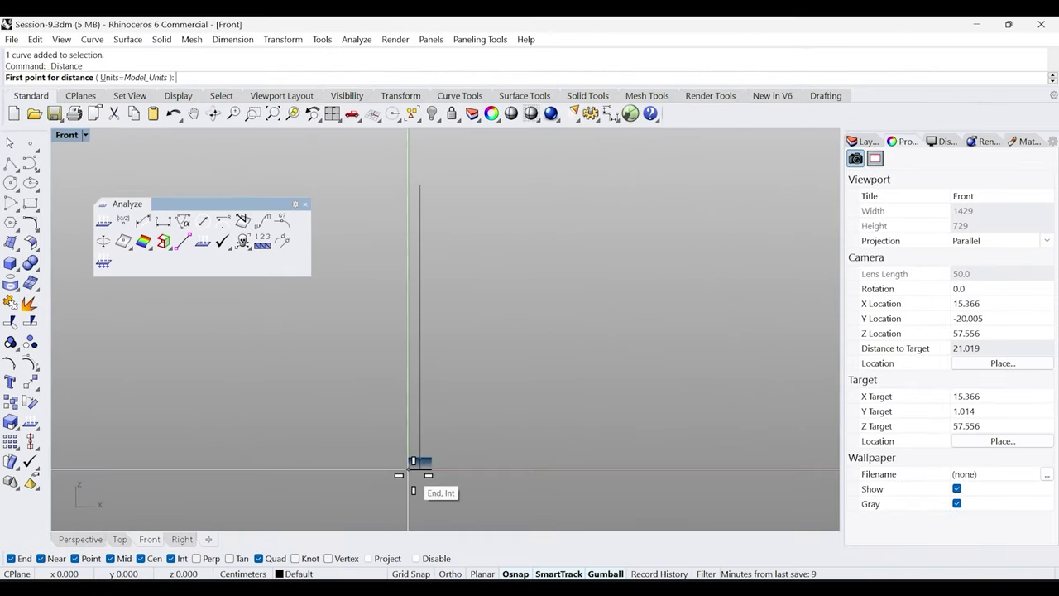
scroll(412, 475, up, 12)
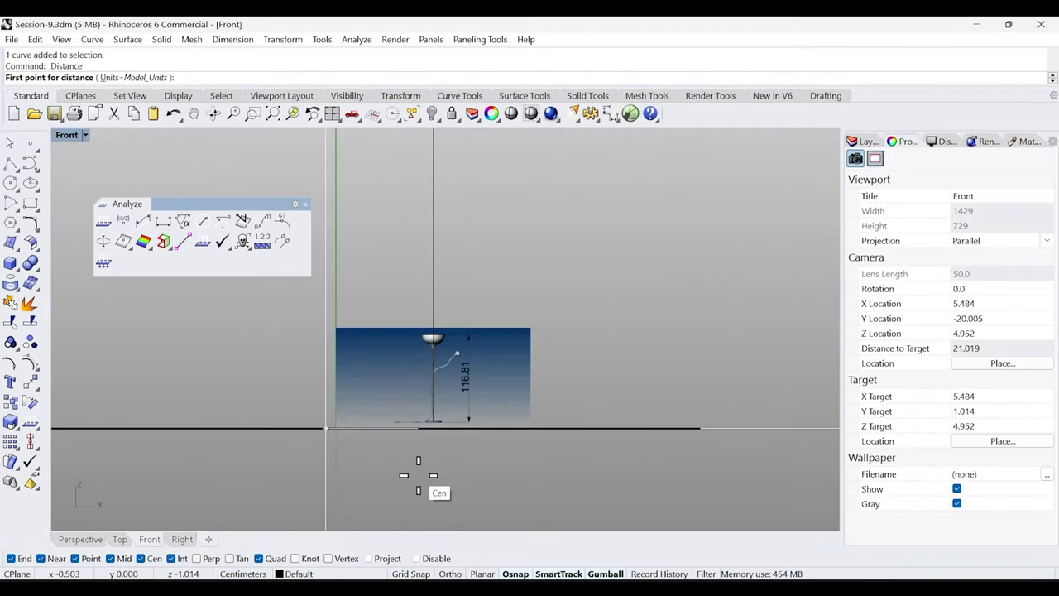
click(439, 409)
scroll(437, 414, down, 10)
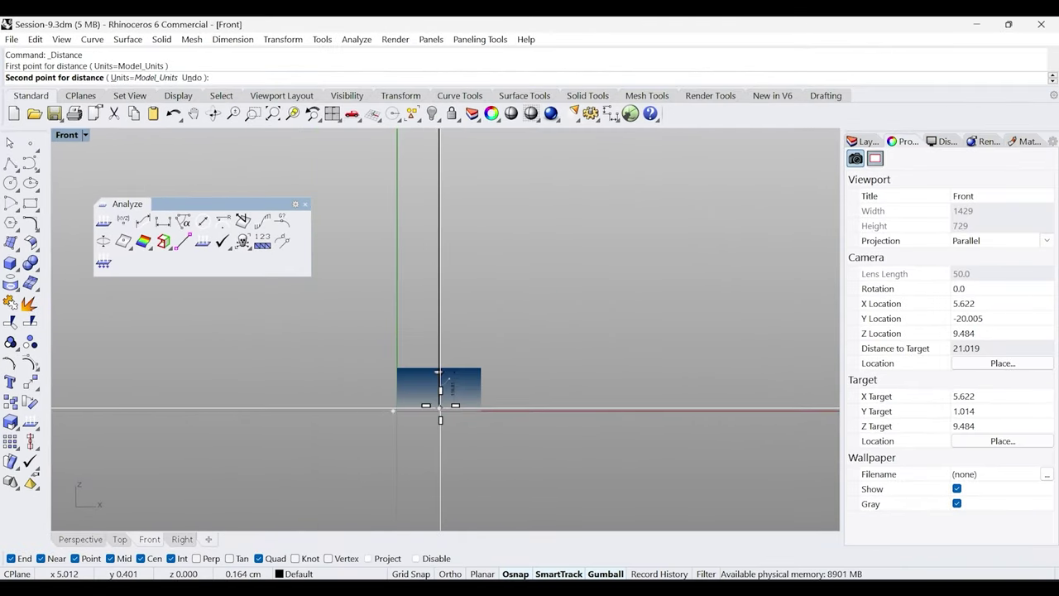
right_drag(448, 315, 453, 264)
click(444, 200)
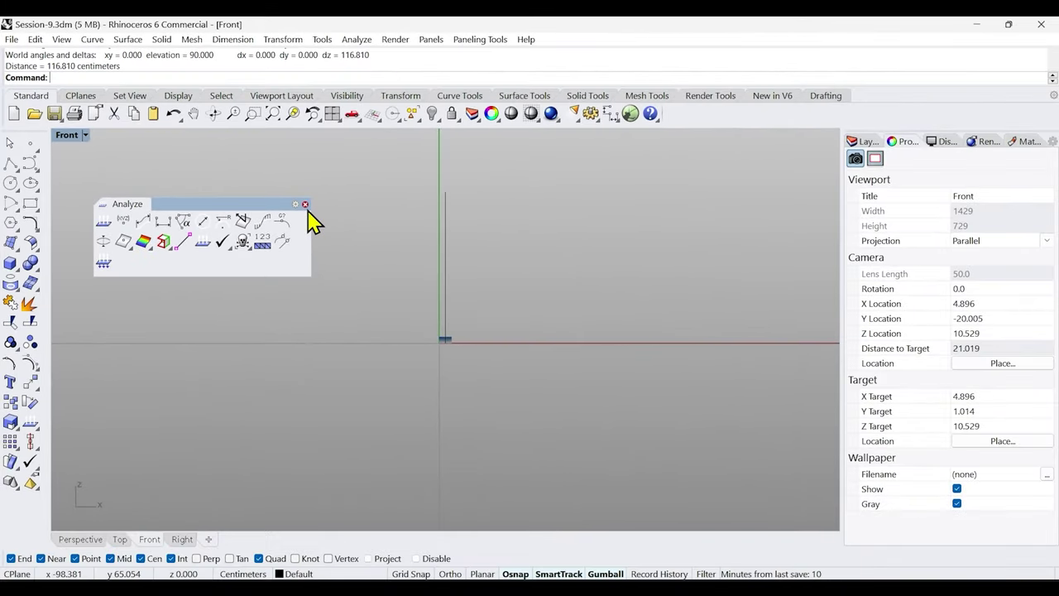
click(305, 204)
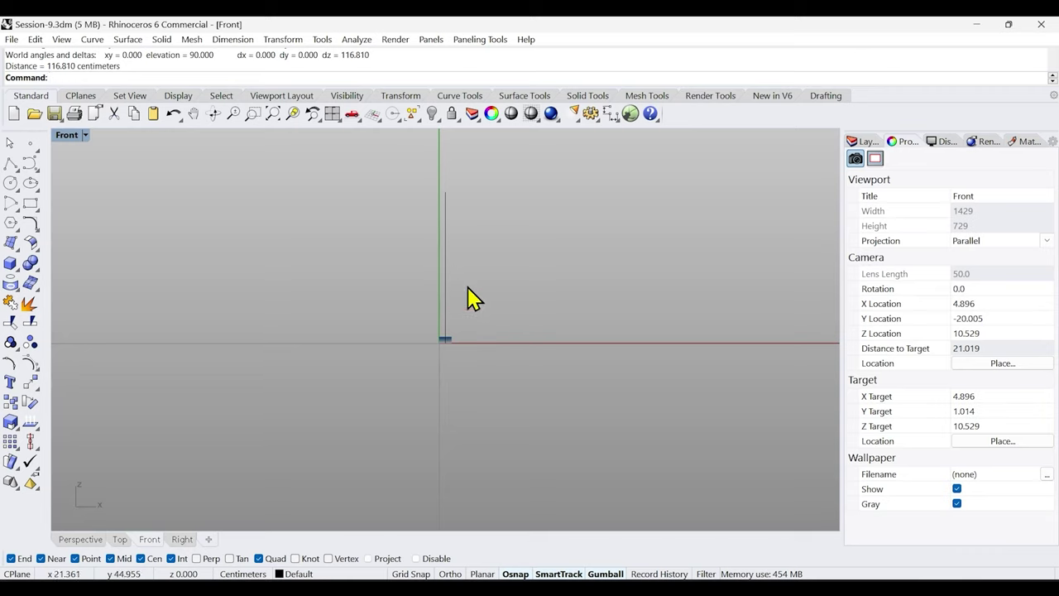
Start a Scale2D of the front-view lamp picture, with the base point at the lower end of the vertical line.
scroll(444, 267, up, 5)
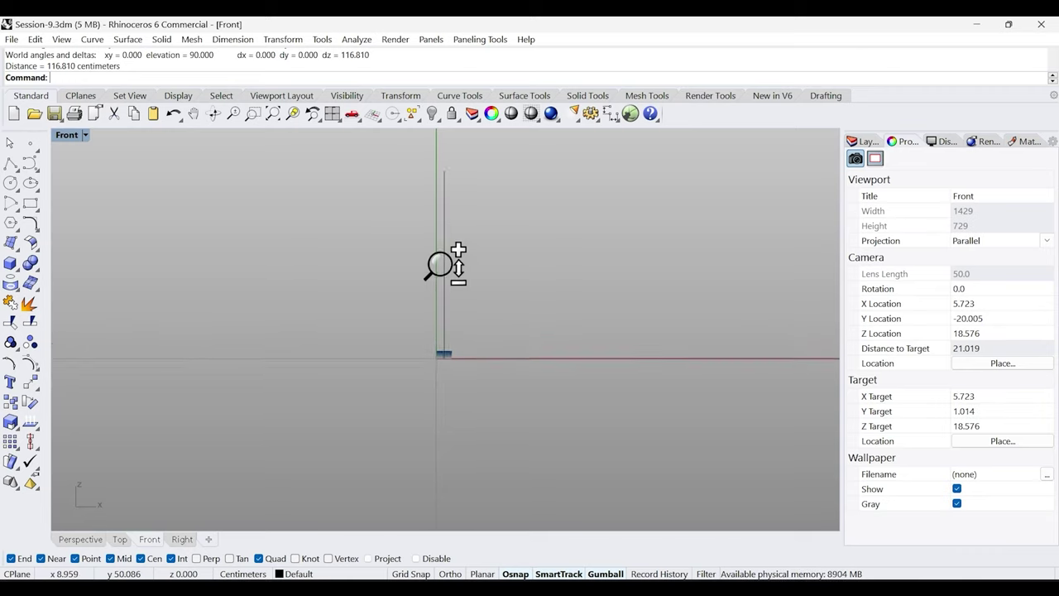
right_drag(383, 303, 533, 436)
scroll(422, 389, up, 3)
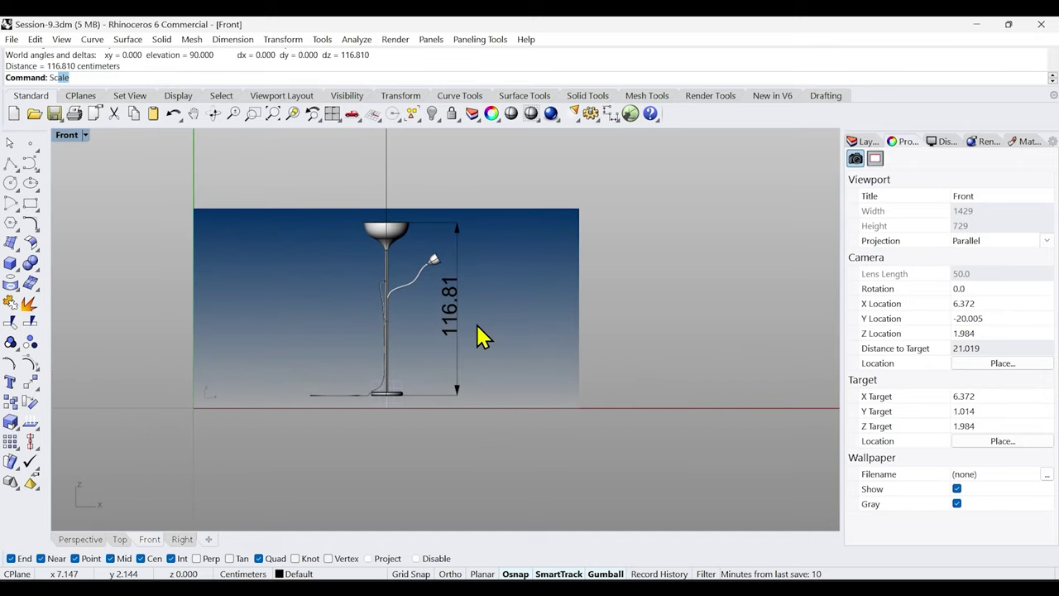
text(a)
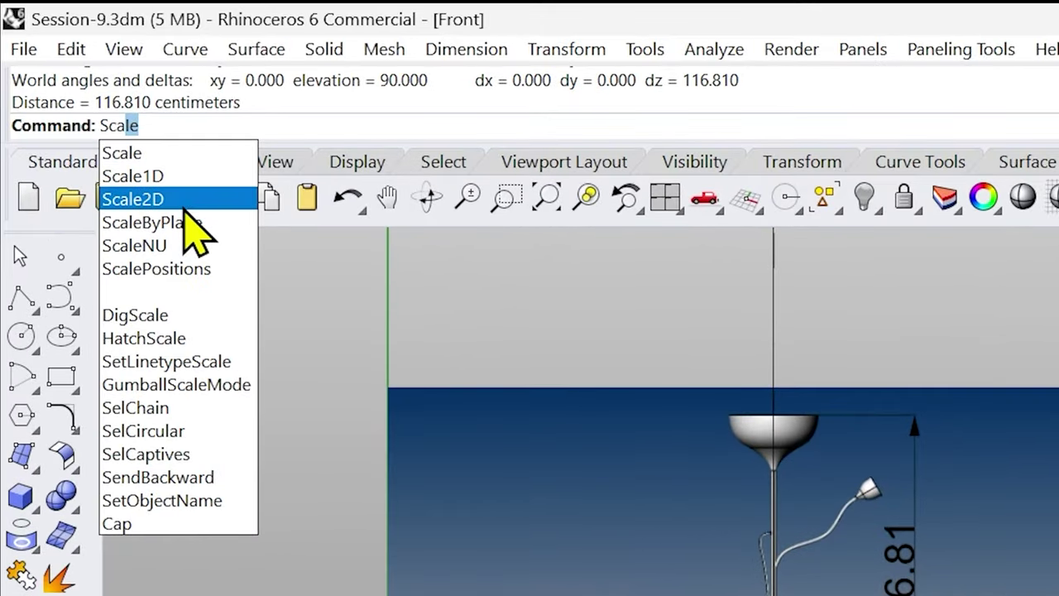
key(Down)
key(Down)
key(Down)
key(Down)
key(Down)
key(Down)
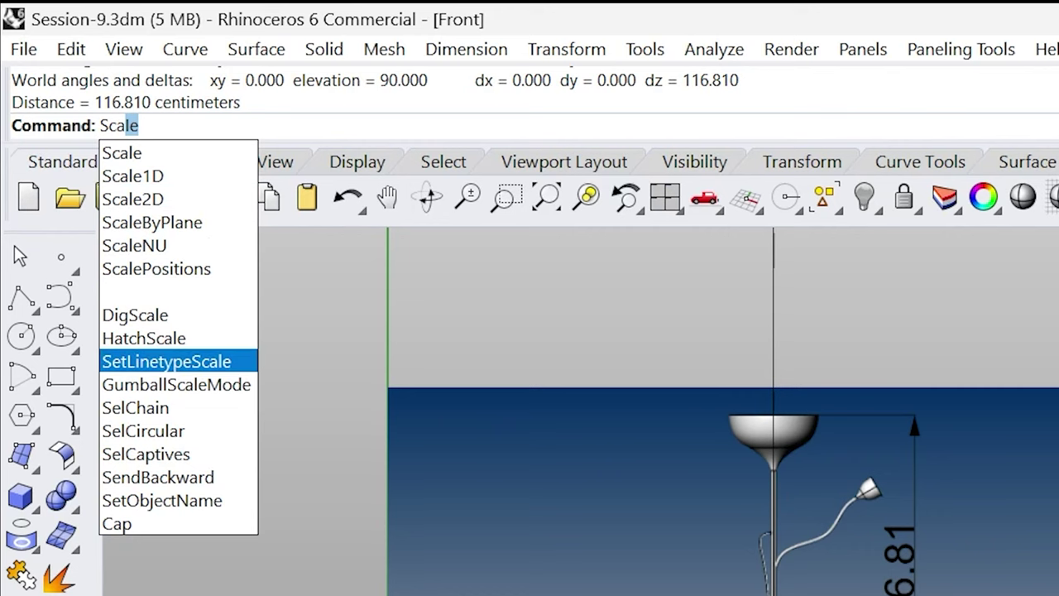
click(189, 202)
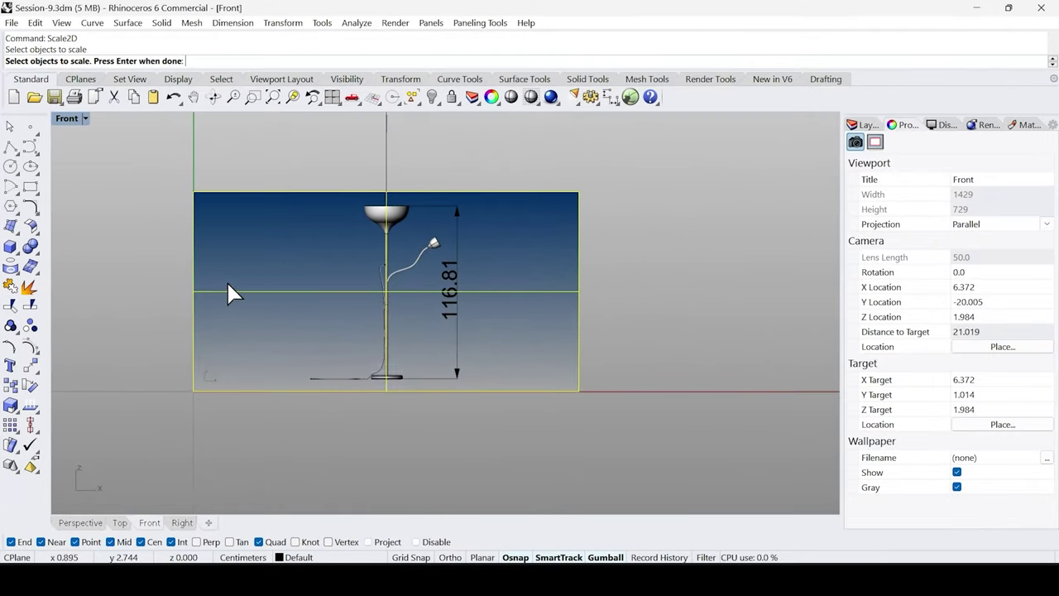
key(Return)
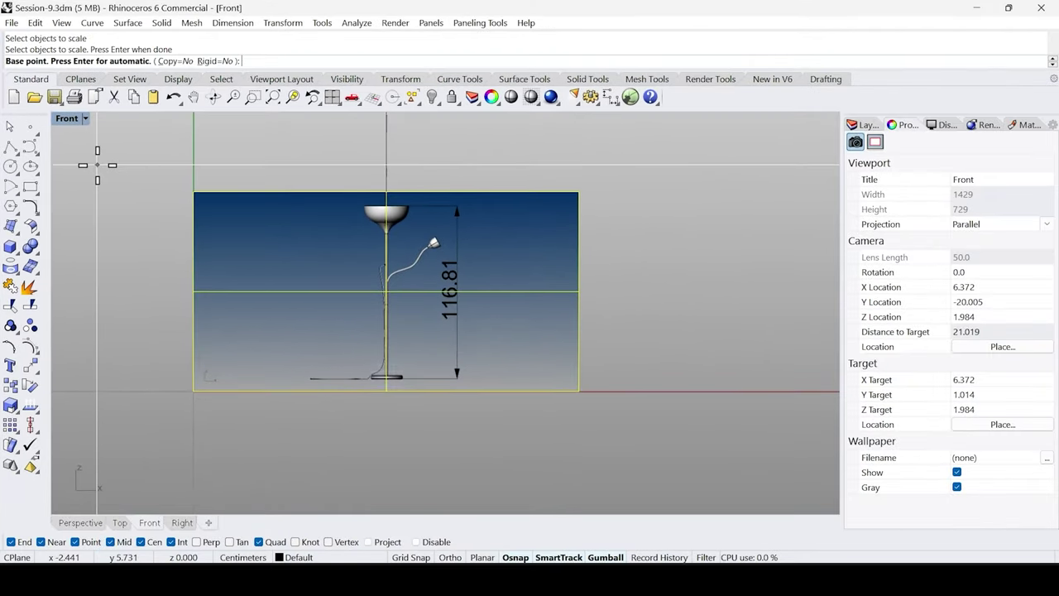
scroll(373, 384, up, 5)
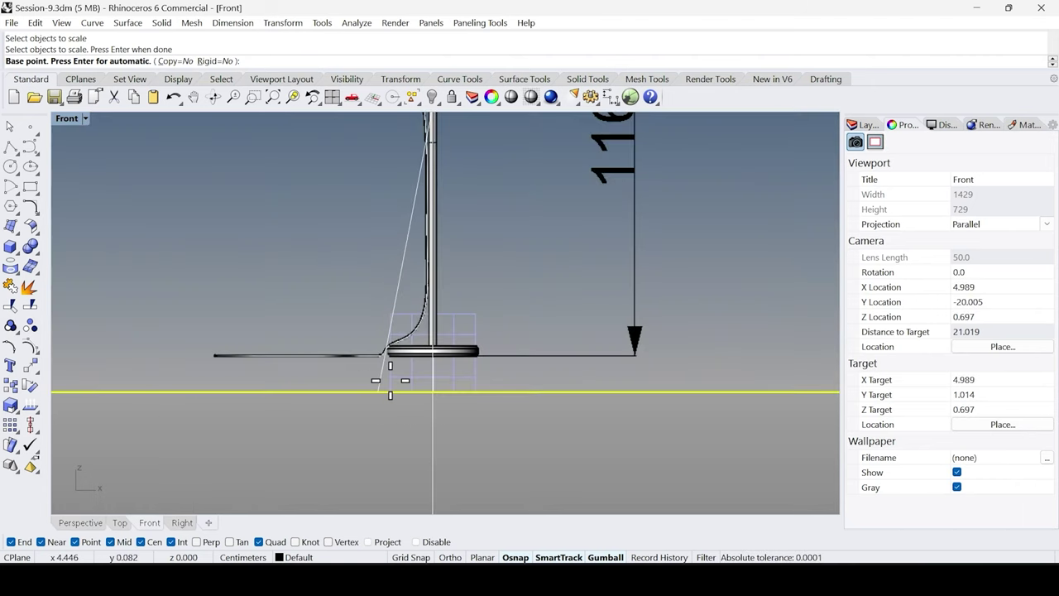
scroll(390, 379, up, 4)
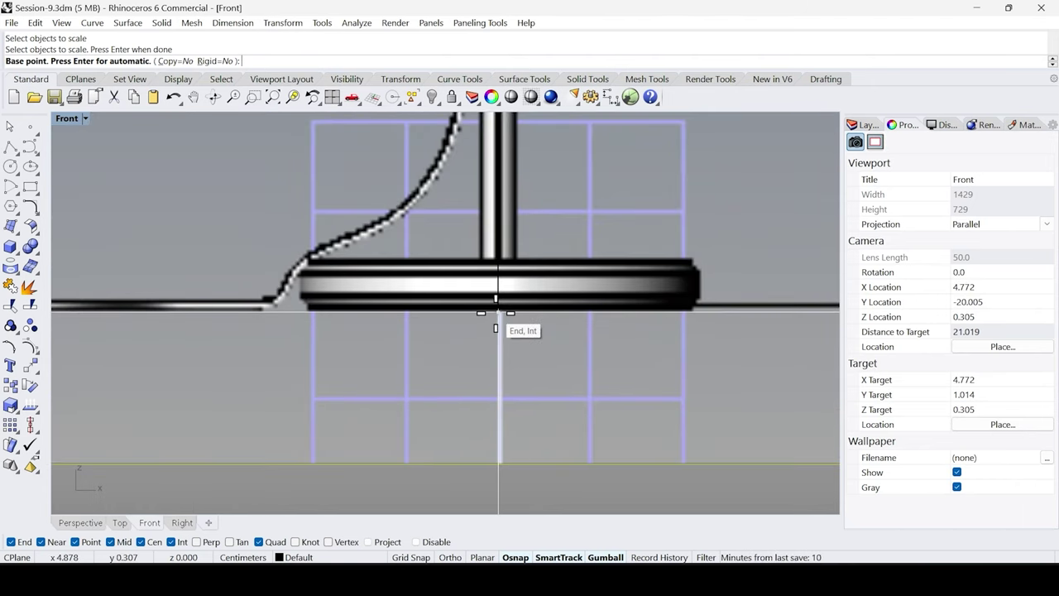
click(496, 311)
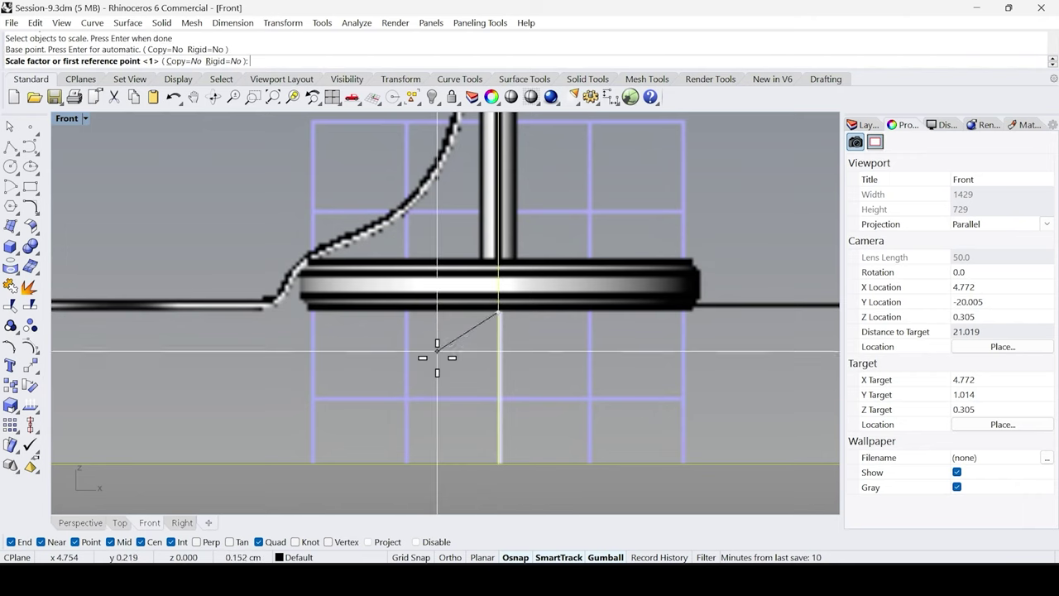
Set the first scale reference point on the vertical line at the upper rim of the lampshade, with Ortho on.
scroll(435, 360, down, 6)
scroll(442, 378, down, 3)
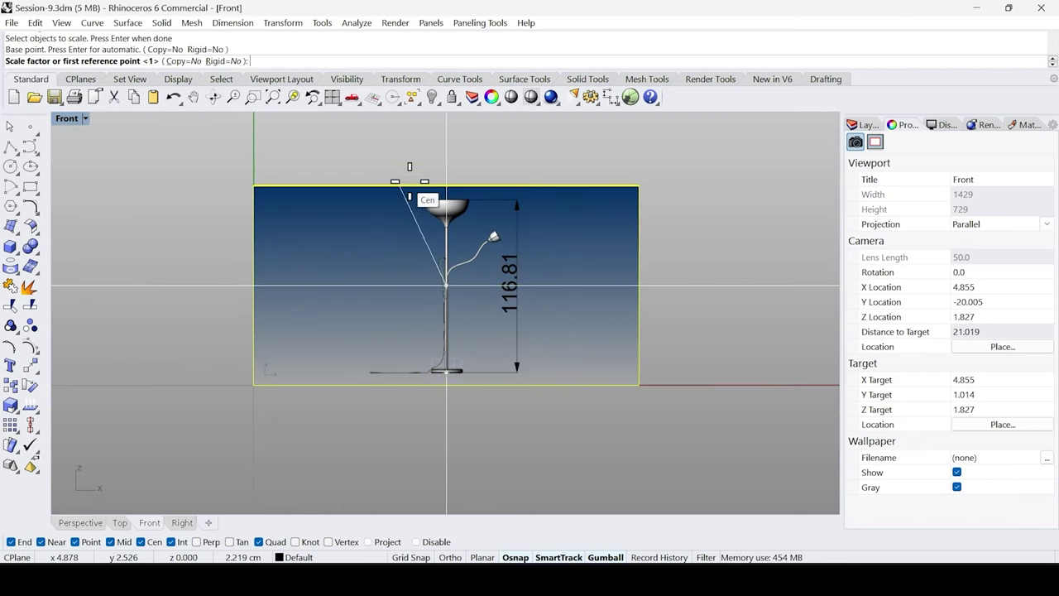
scroll(414, 192, up, 1)
scroll(414, 178, up, 5)
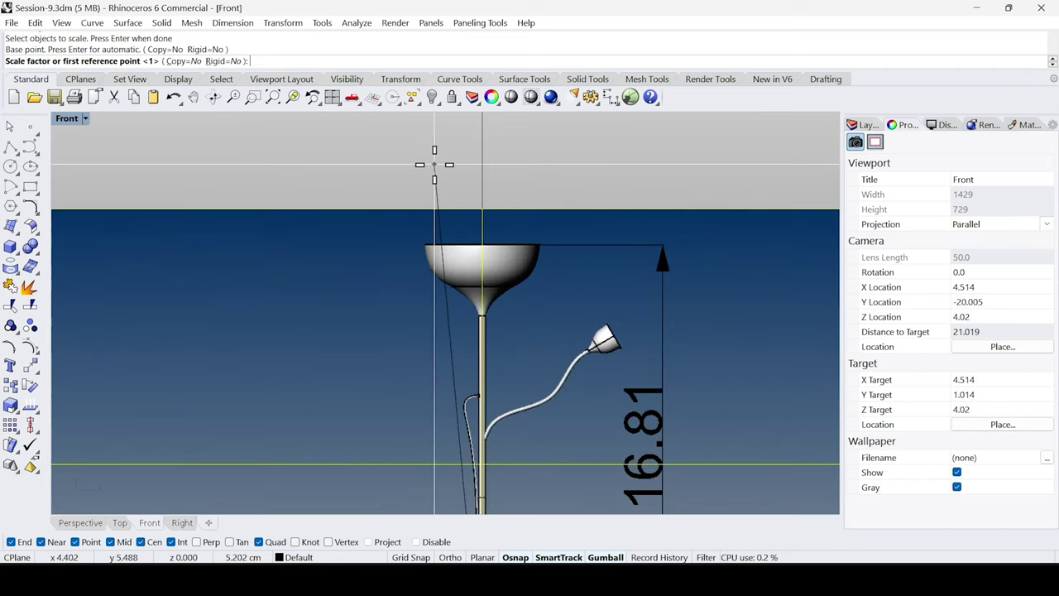
scroll(475, 244, up, 6)
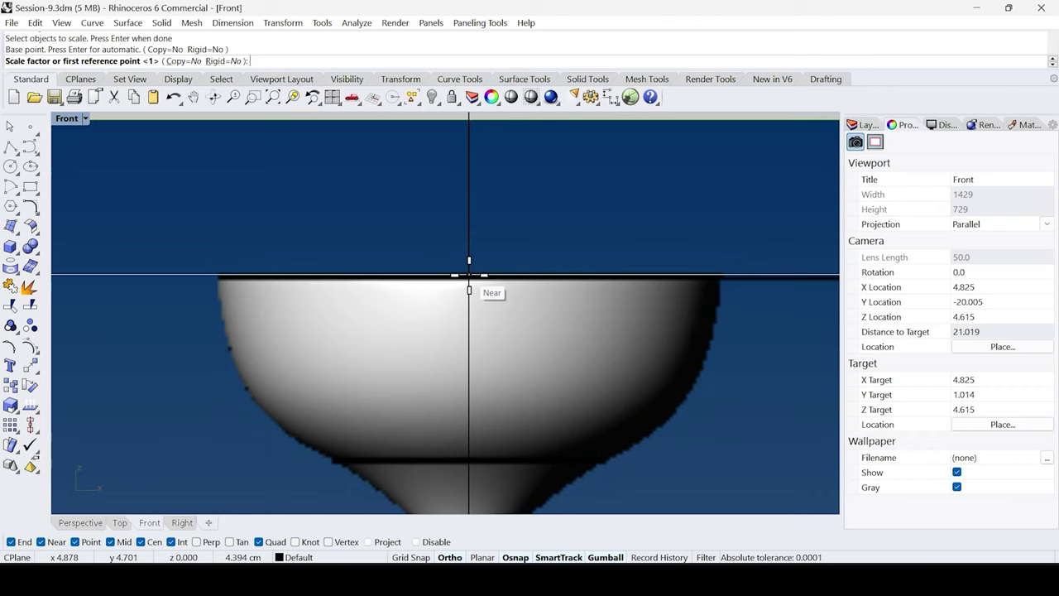
click(469, 274)
Finish the scaling with the second reference point at the upper end of the 116.81 cm line.
scroll(451, 306, down, 8)
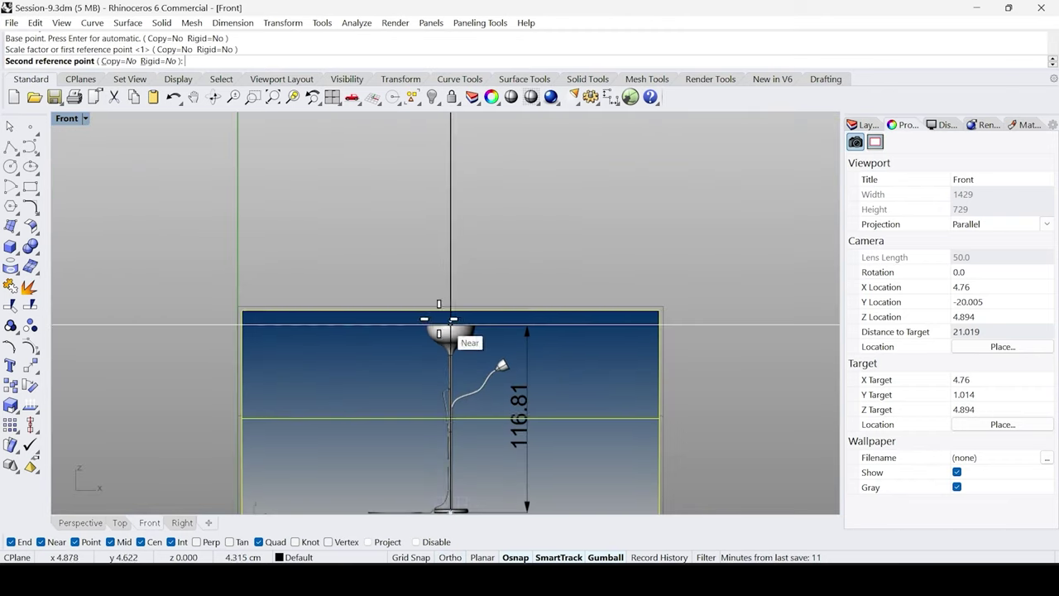
scroll(451, 496, up, 5)
scroll(397, 331, down, 5)
scroll(414, 273, up, 3)
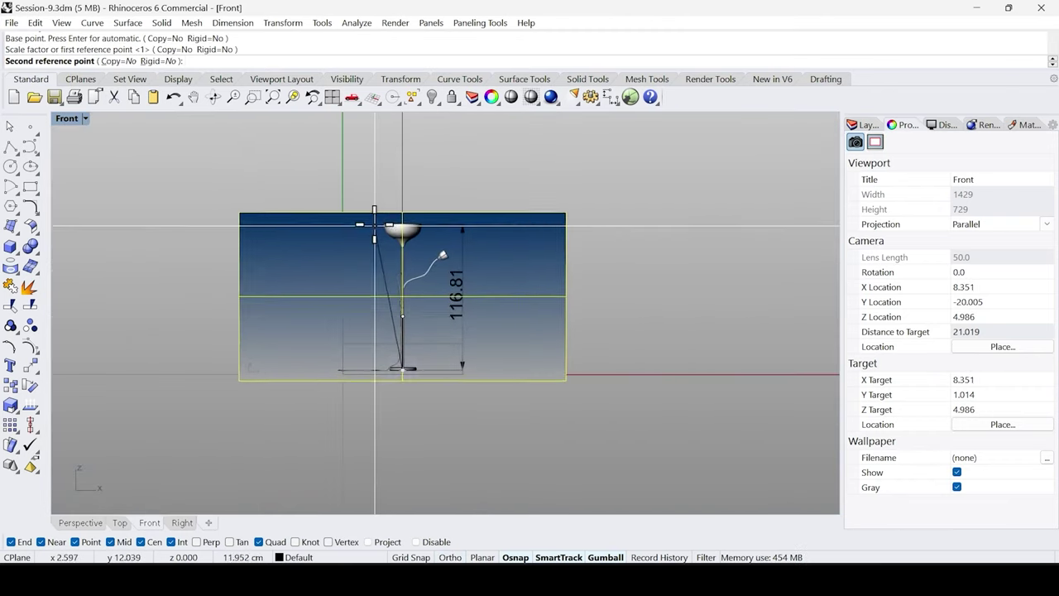
right_drag(427, 255, 401, 405)
scroll(375, 366, down, 3)
scroll(378, 361, down, 2)
right_drag(378, 361, 371, 306)
scroll(379, 247, up, 4)
click(378, 246)
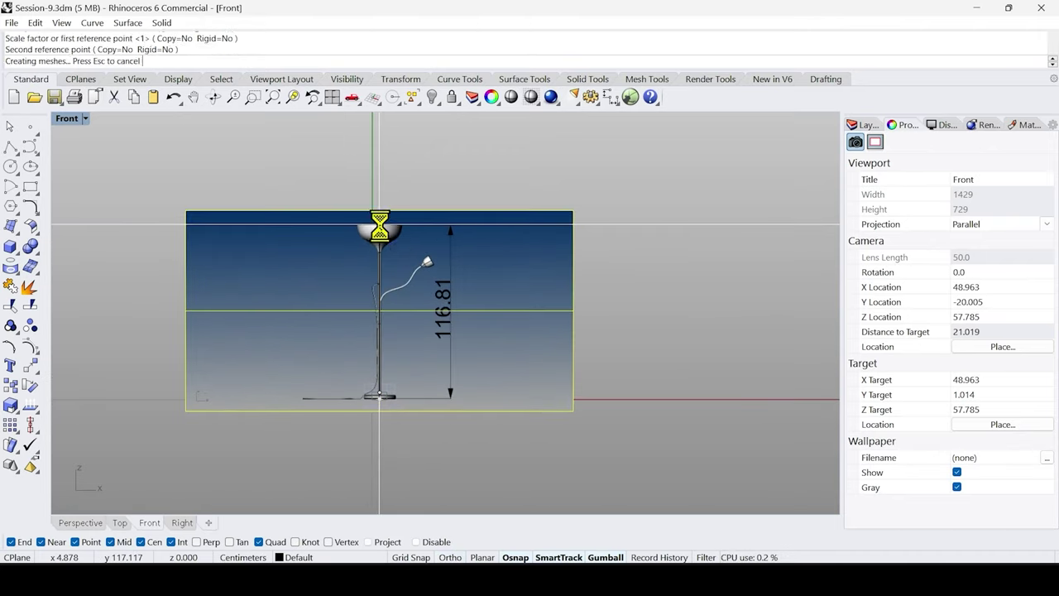
Compare the scaled lamp with the selected vertical line, and redo the Scale2D.
scroll(366, 313, up, 3)
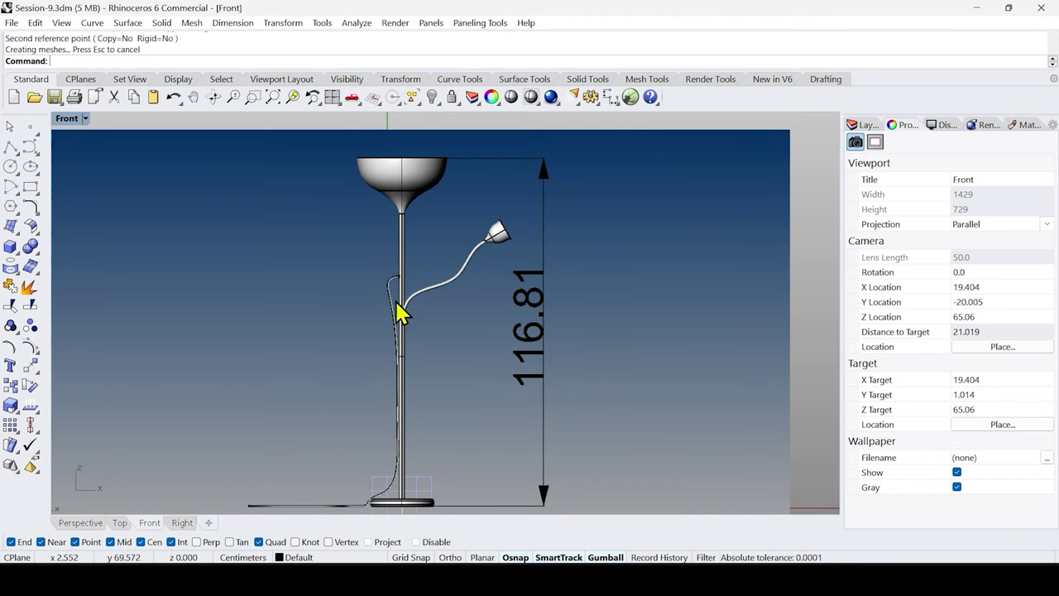
right_drag(402, 307, 406, 334)
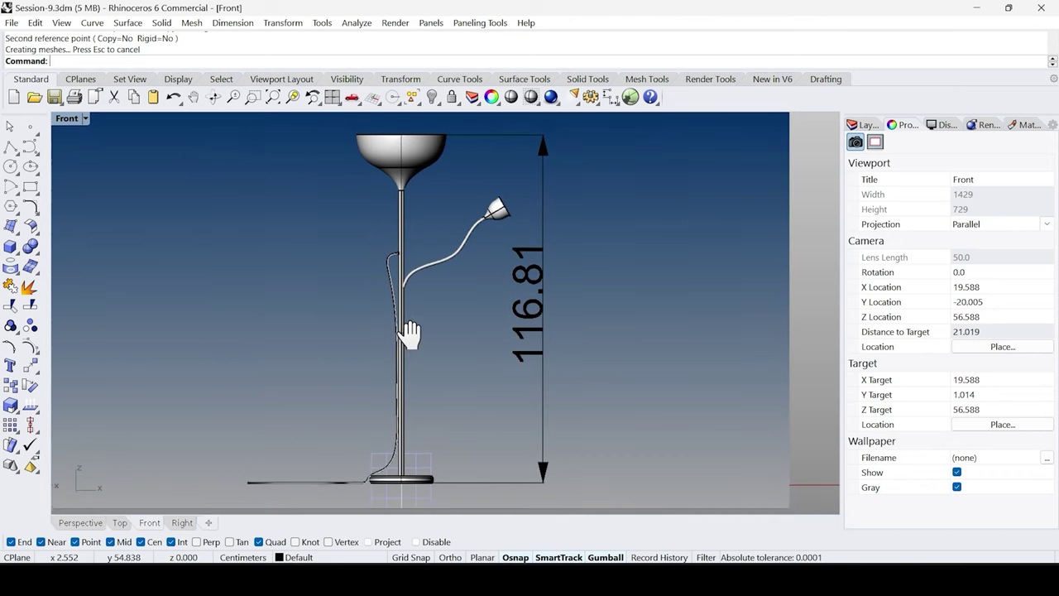
click(400, 199)
key(Return)
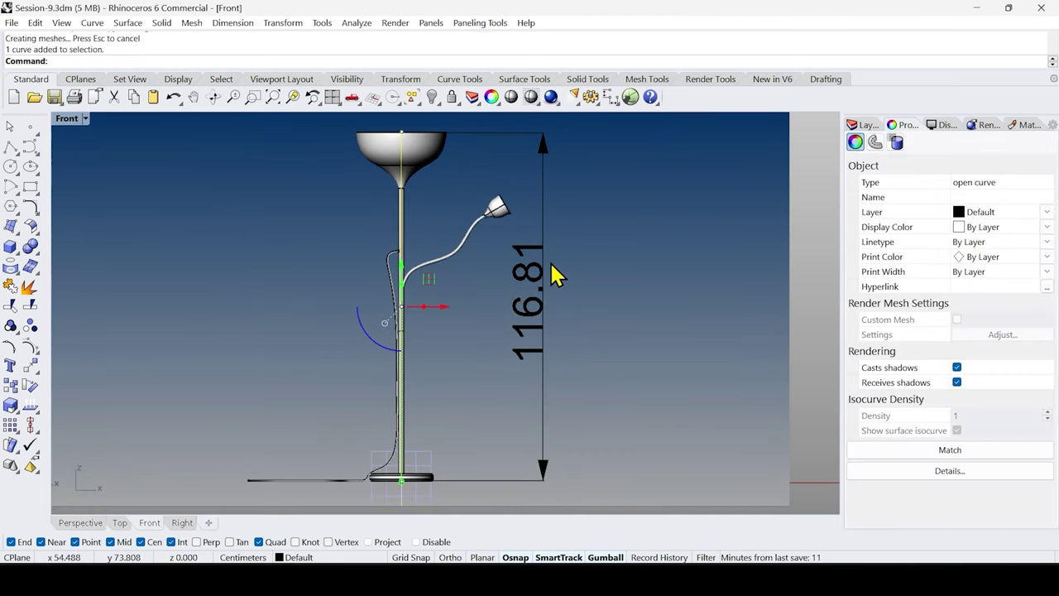
key(ctrl+y)
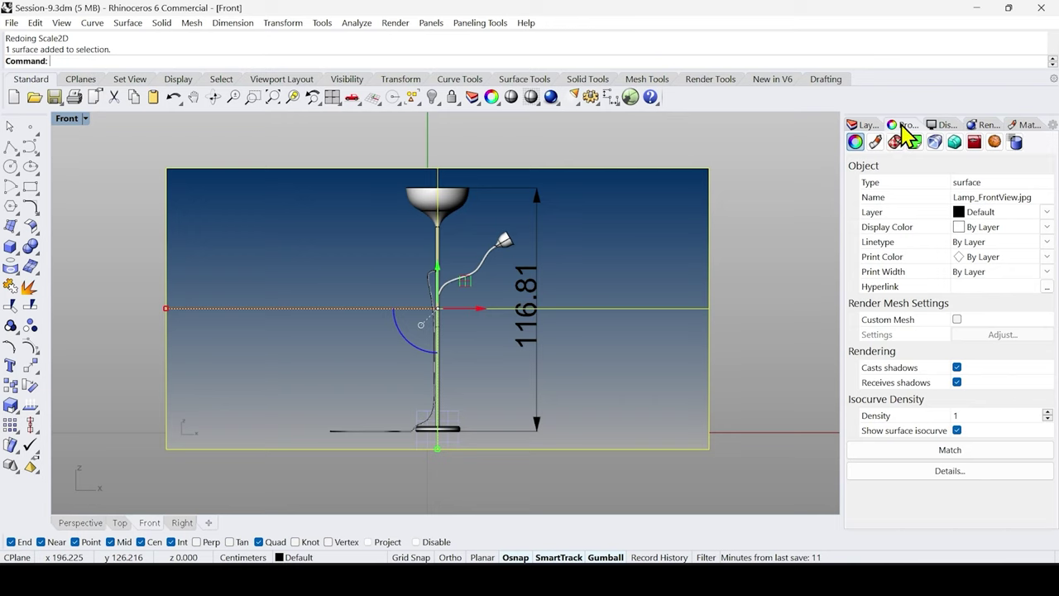
Set the transparency of the Lamp_FrontView picture material to about 51%, and deselect the picture.
click(876, 142)
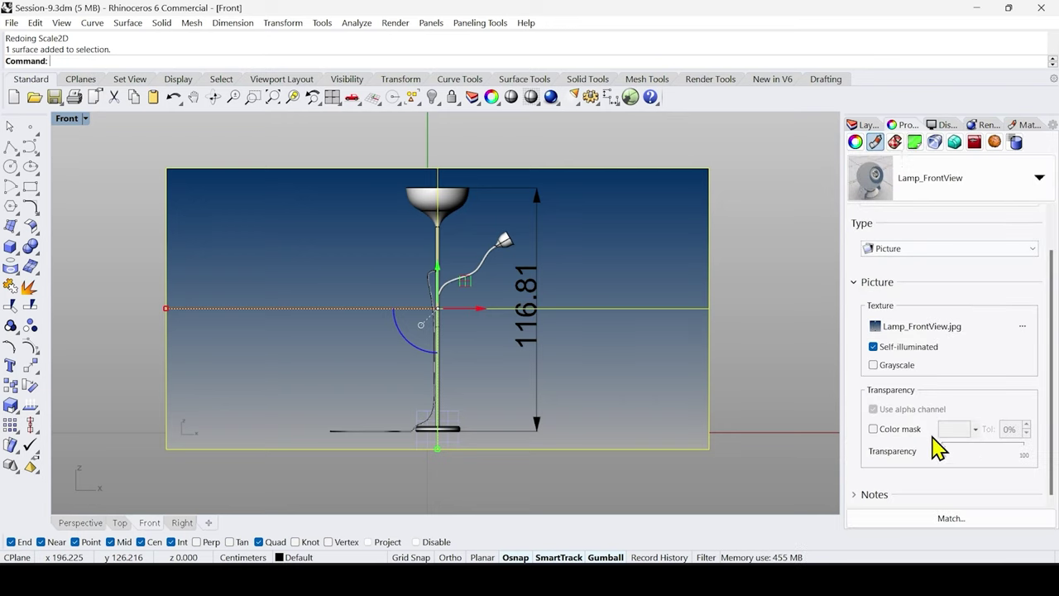
drag(943, 457, 987, 456)
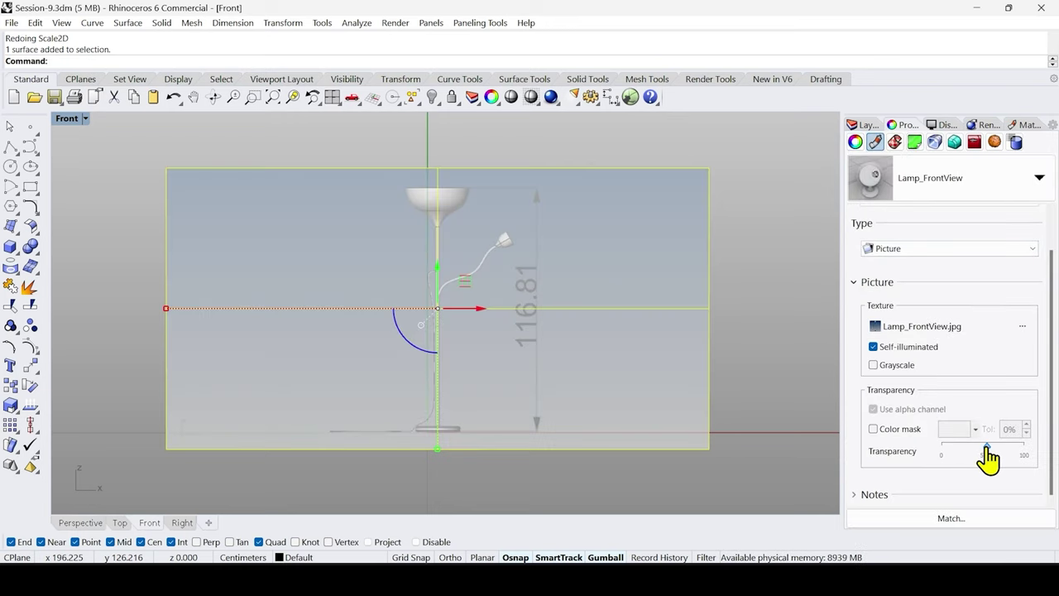
click(506, 494)
Examine how the bottom centre of the lamp's base lies relative to the origin in the Front view.
right_drag(454, 493, 482, 379)
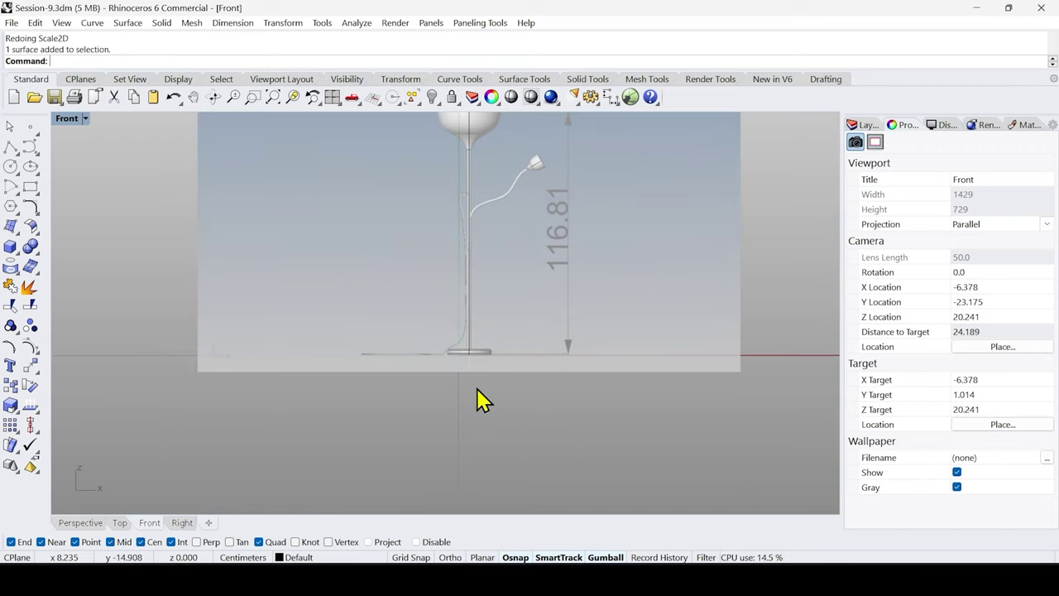
scroll(479, 375, up, 8)
right_drag(449, 320, 430, 273)
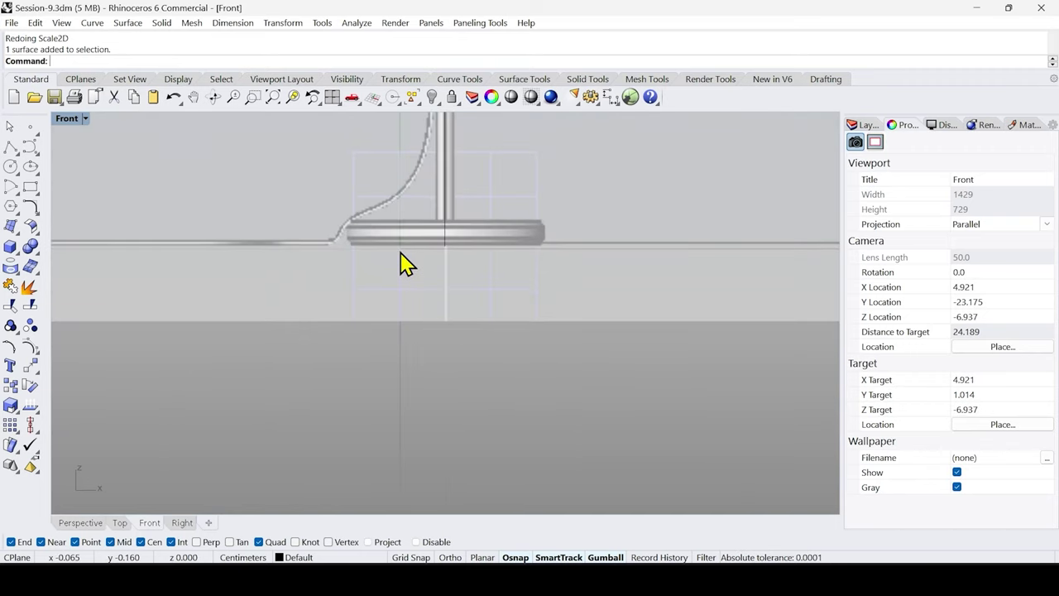
scroll(402, 252, up, 4)
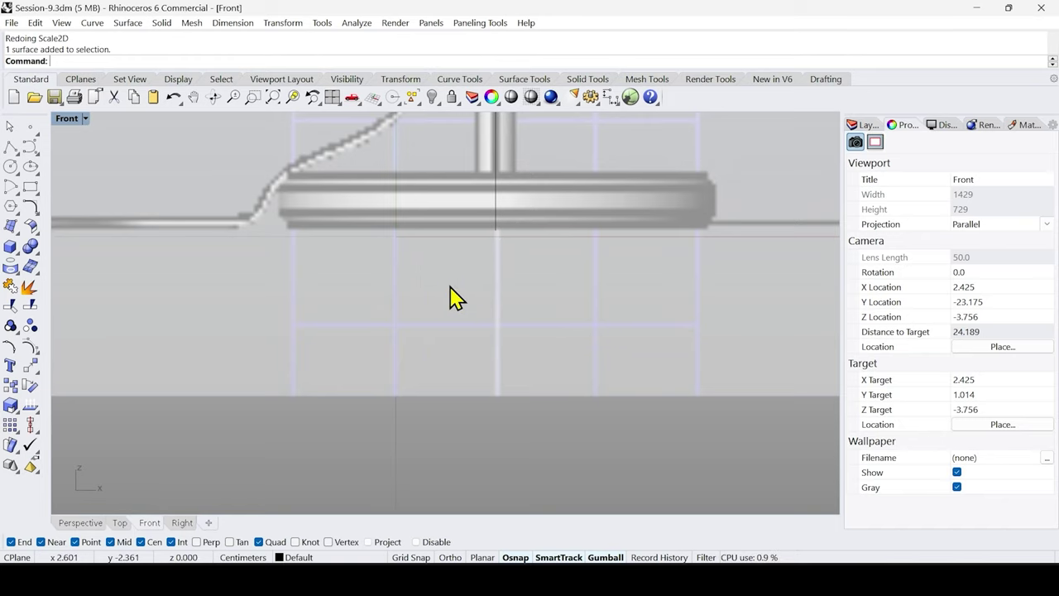
key(ctrl+y)
scroll(456, 347, down, 8)
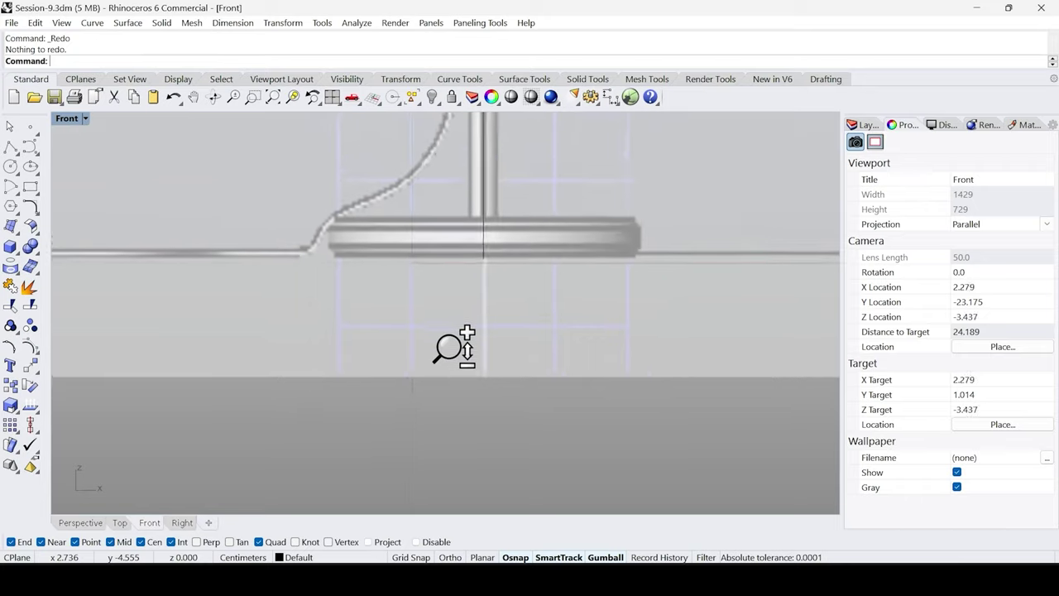
scroll(495, 418, down, 3)
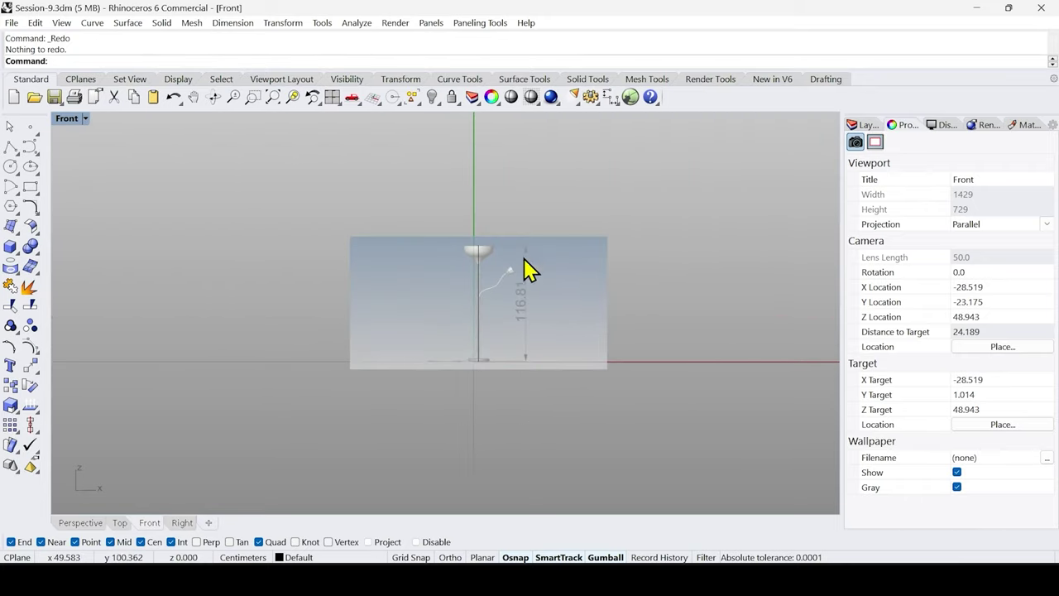
Move the picture and the vertical line together from the line's lower end to the origin (0), and deselect them.
drag(530, 184, 436, 261)
scroll(485, 342, up, 10)
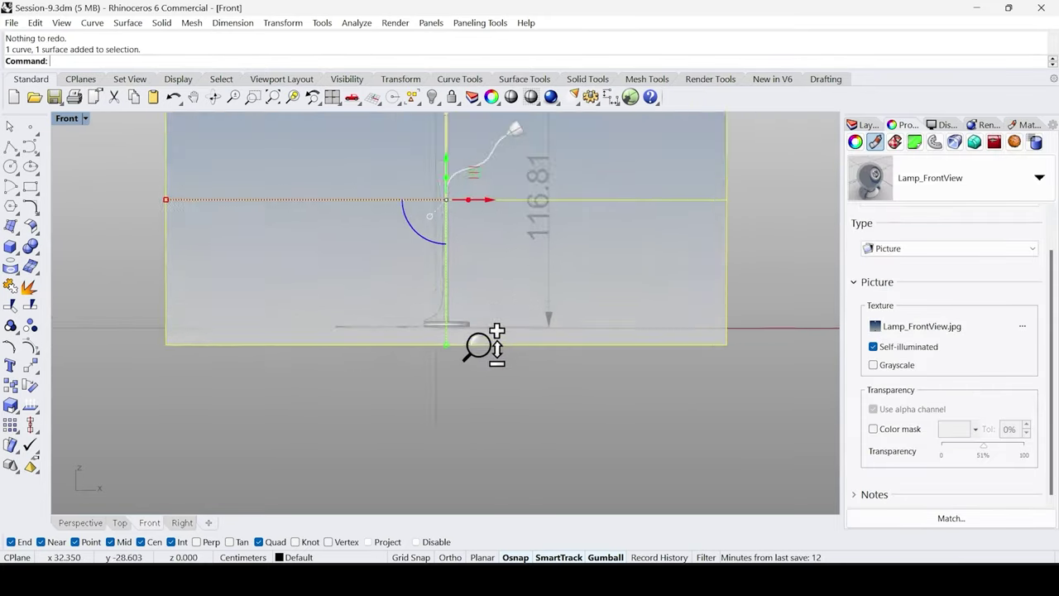
right_drag(449, 284, 561, 438)
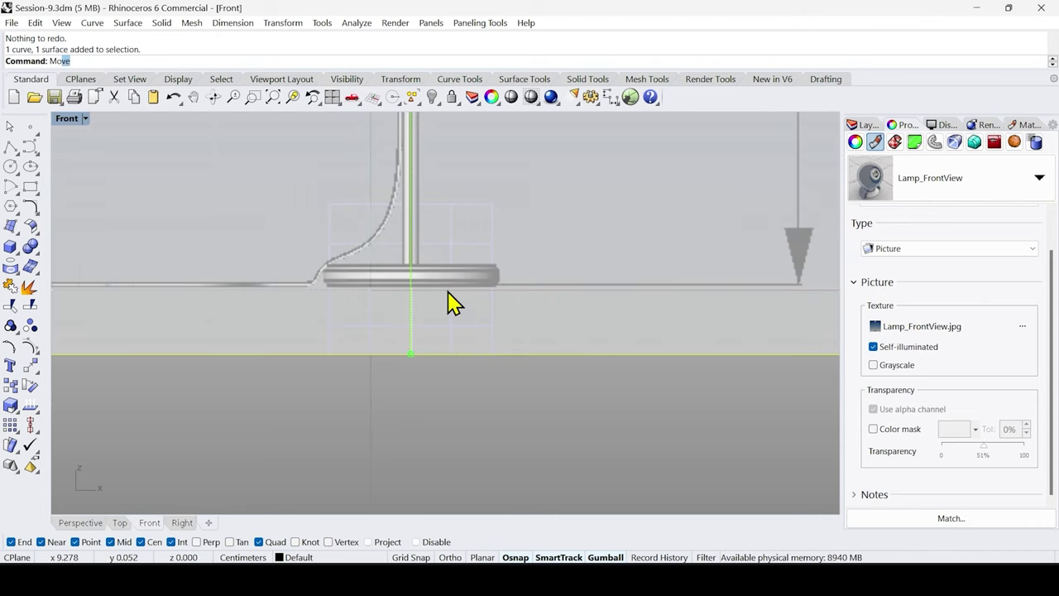
key(Return)
scroll(402, 295, up, 3)
scroll(402, 295, up, 3)
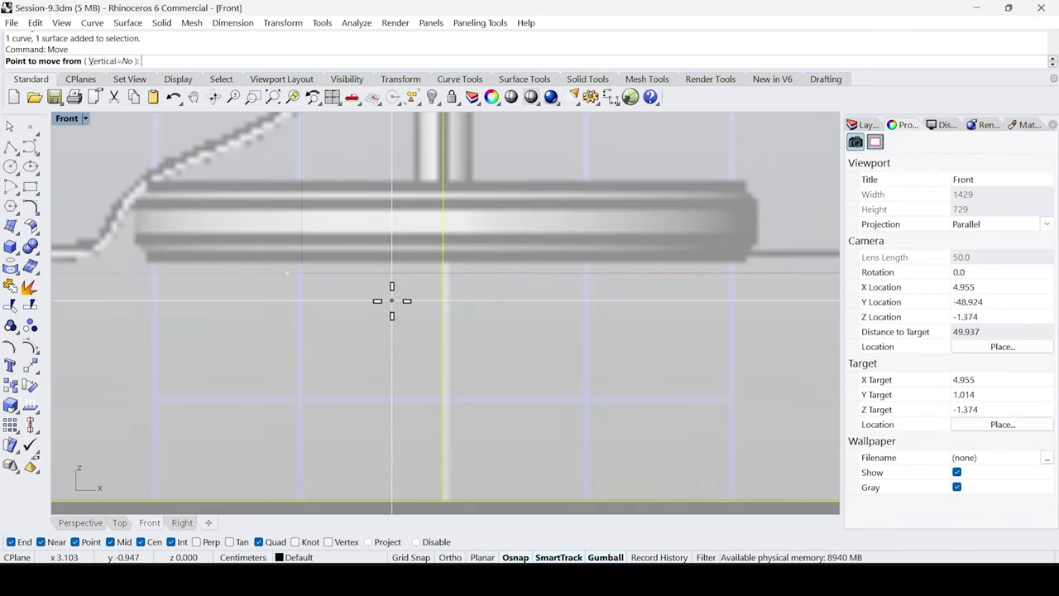
click(442, 263)
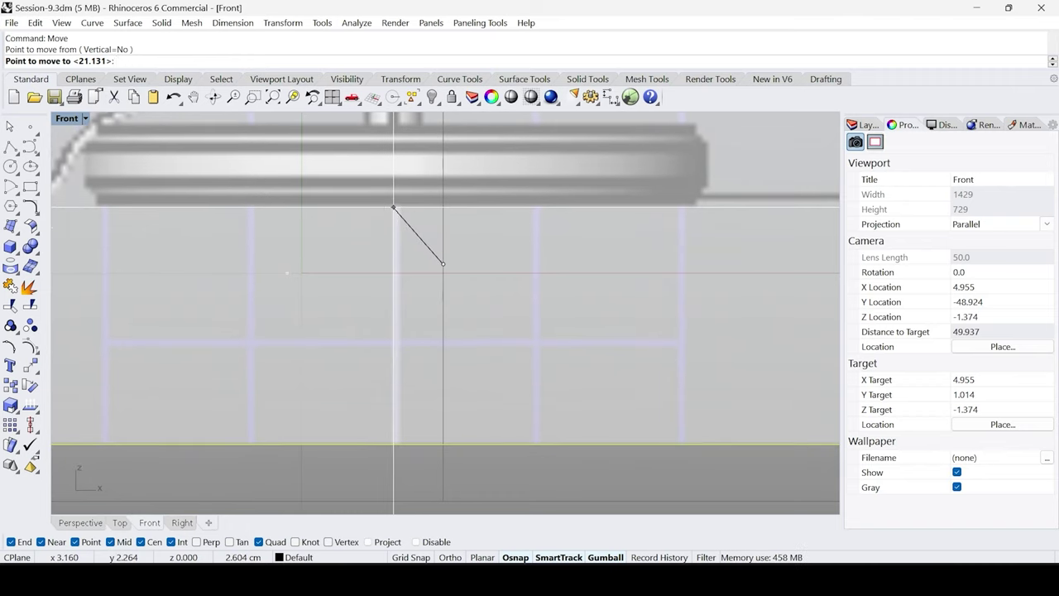
click(392, 207)
scroll(406, 263, down, 3)
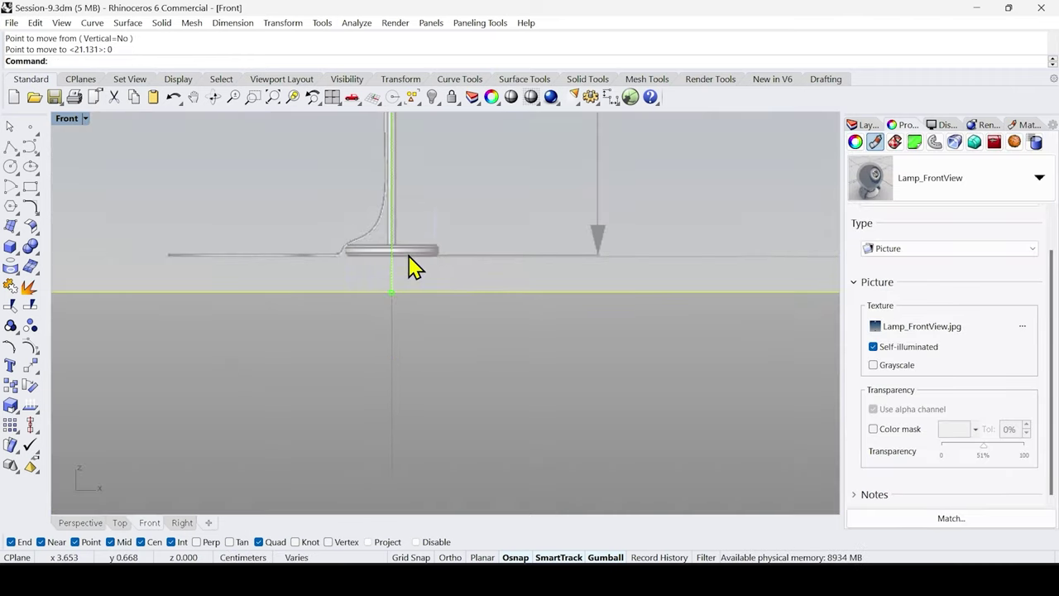
click(301, 367)
Check the moved lamp picture and line in the Front view and in the Perspective view.
right_drag(299, 359, 355, 403)
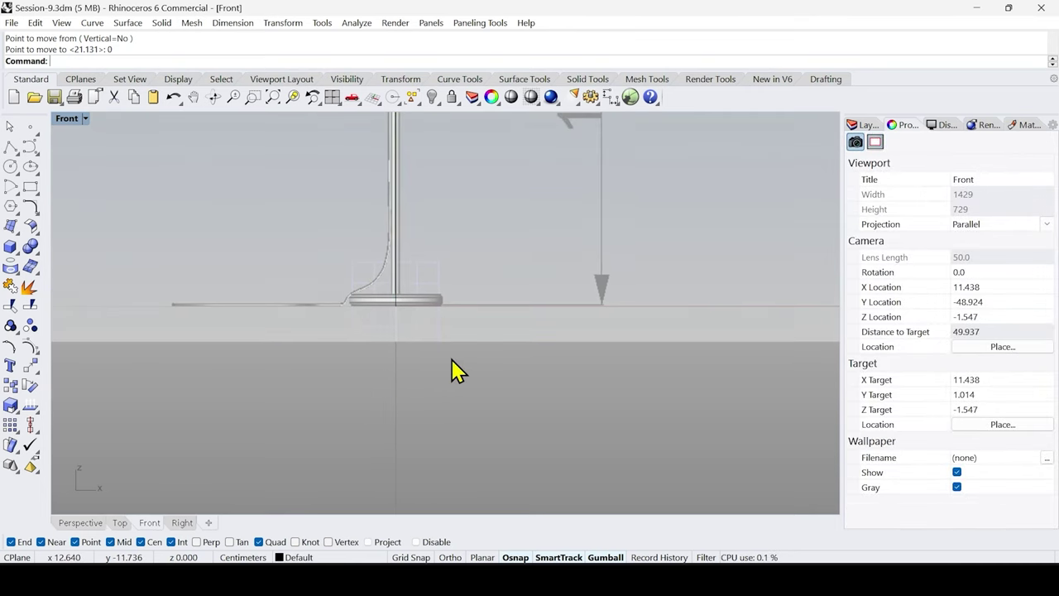
scroll(455, 389, down, 3)
right_drag(482, 385, 466, 414)
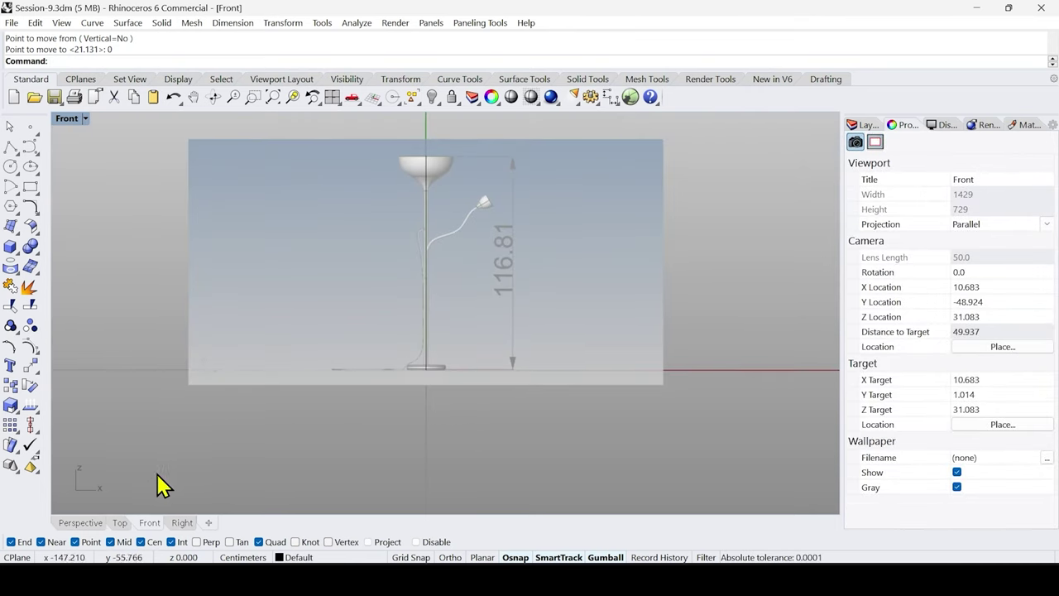
click(78, 525)
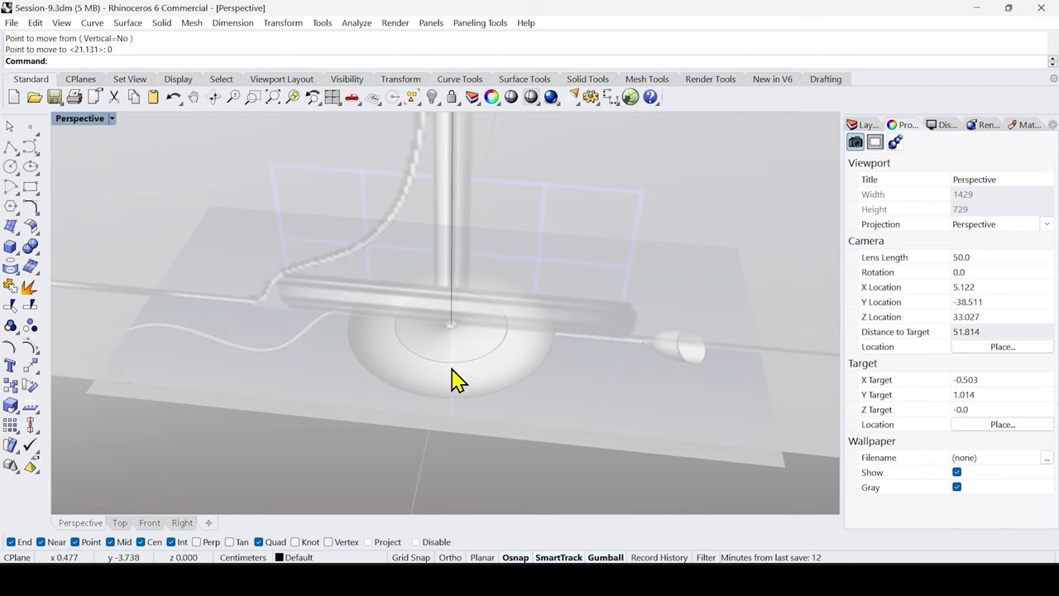
scroll(403, 376, down, 2)
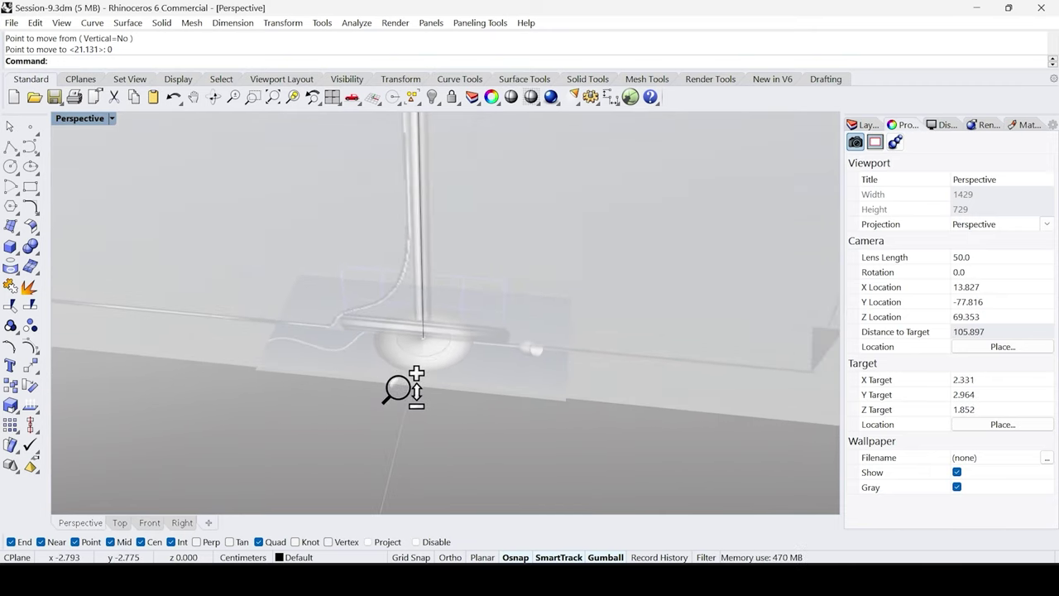
Examine the lamp base and its diameter dimension in the top-view picture, in the Top view.
scroll(447, 377, down, 2)
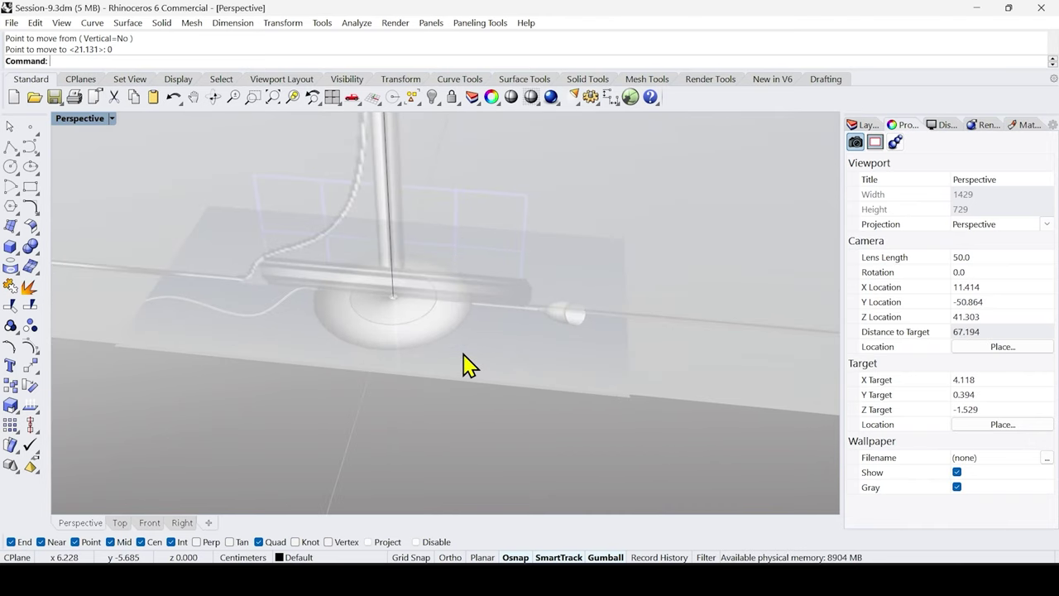
click(119, 523)
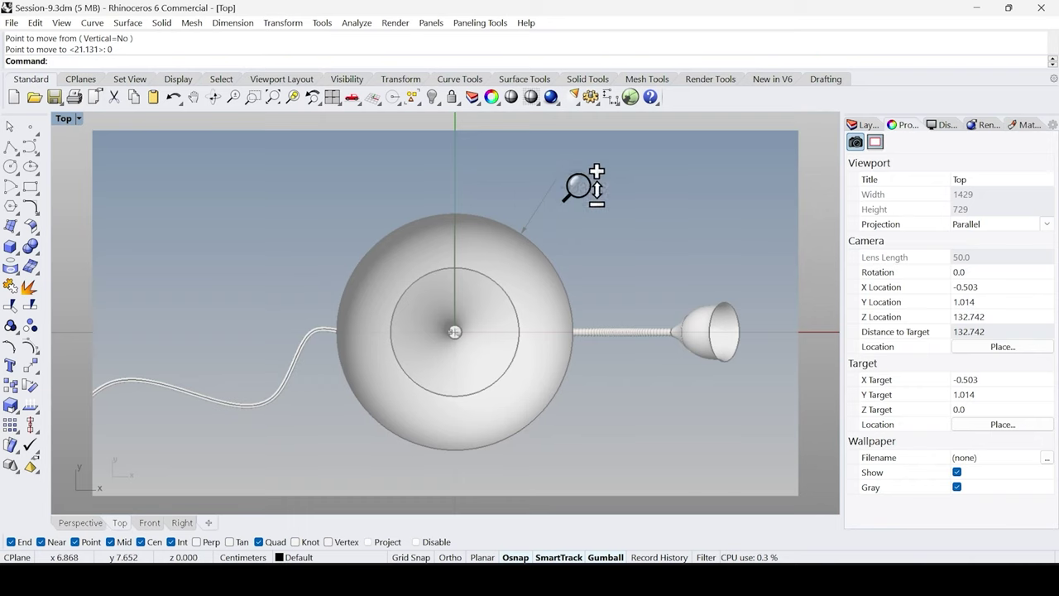
scroll(581, 186, up, 5)
scroll(534, 223, down, 4)
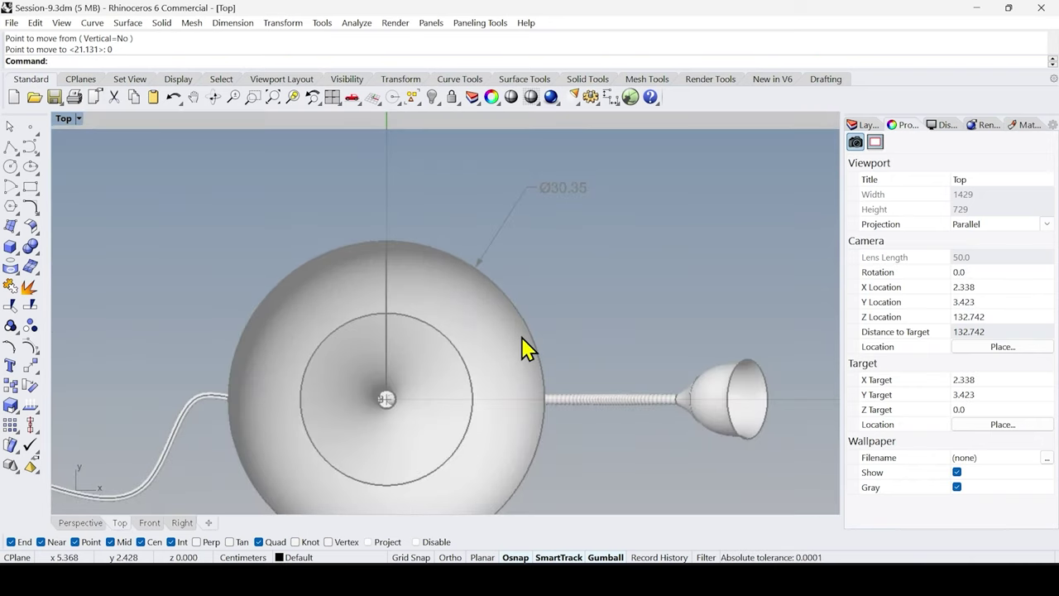
right_drag(440, 393, 456, 321)
scroll(411, 302, up, 4)
scroll(414, 302, up, 3)
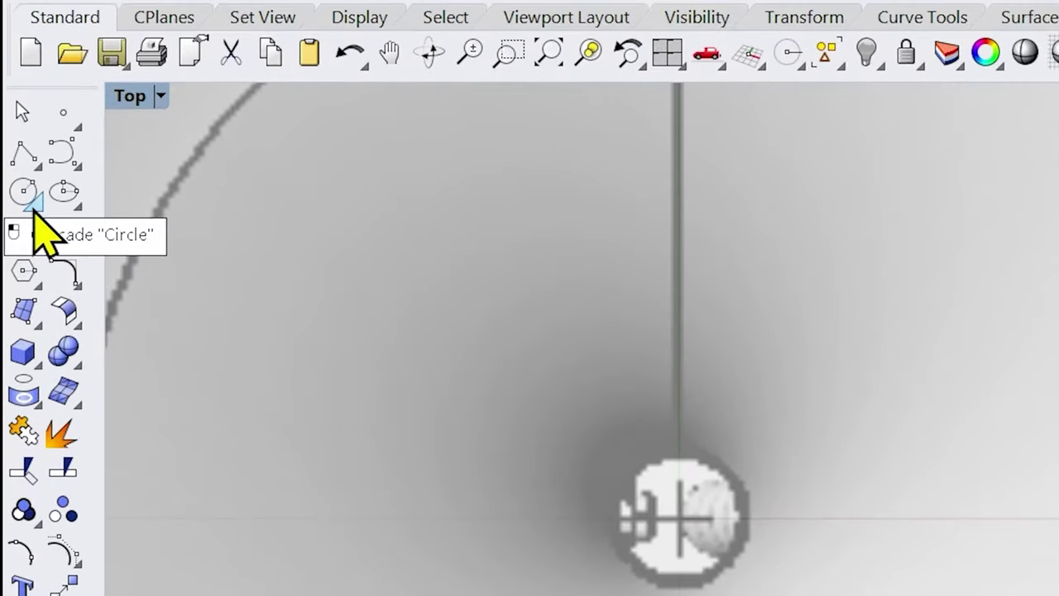
Draw a circle centred on the origin (0) with a diameter of 30.35 cm in the Top view.
click(16, 170)
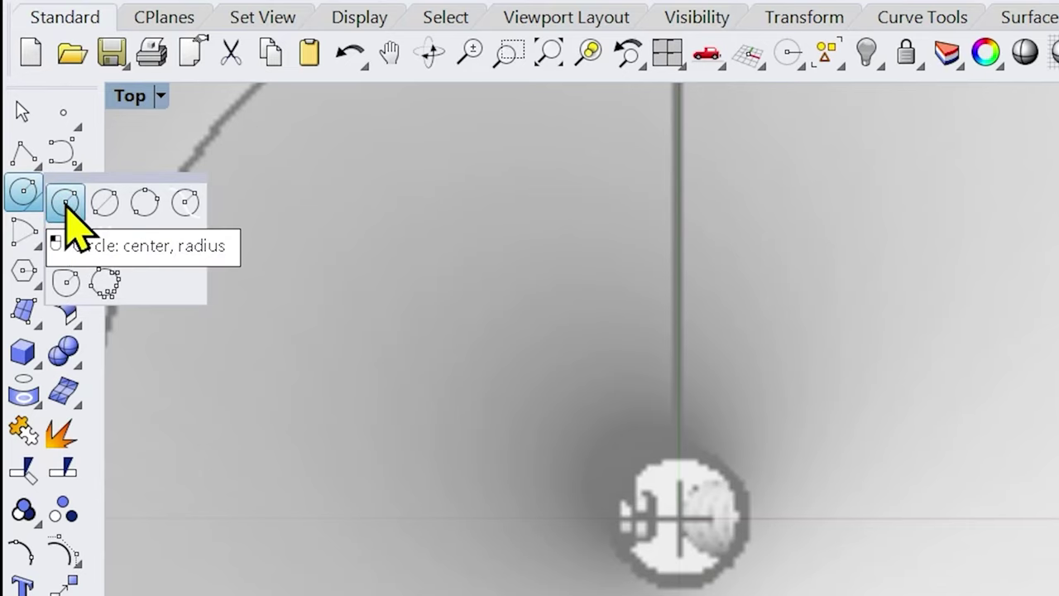
click(67, 202)
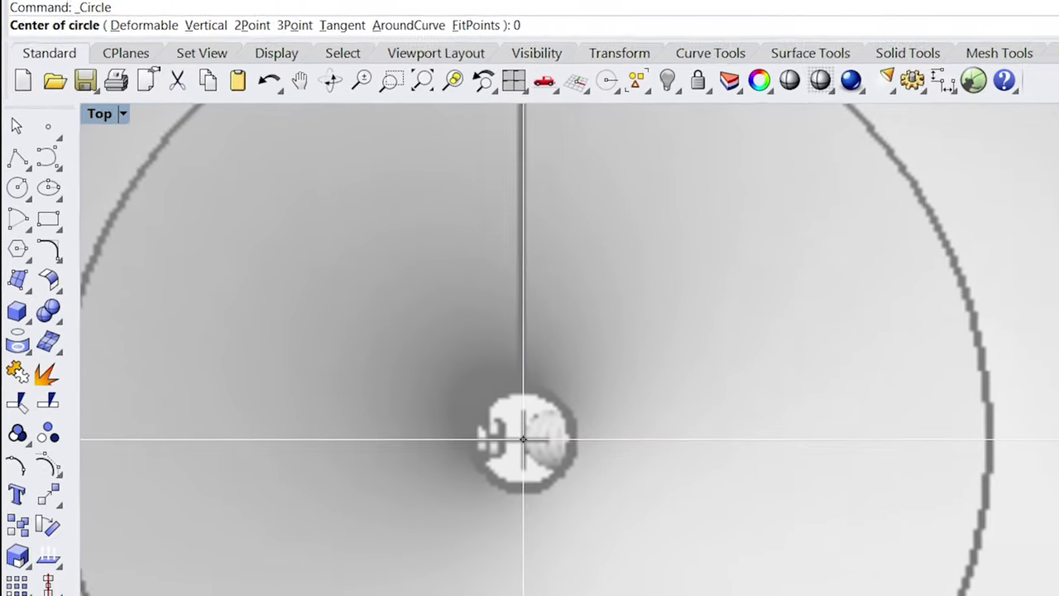
click(676, 519)
scroll(337, 348, down, 10)
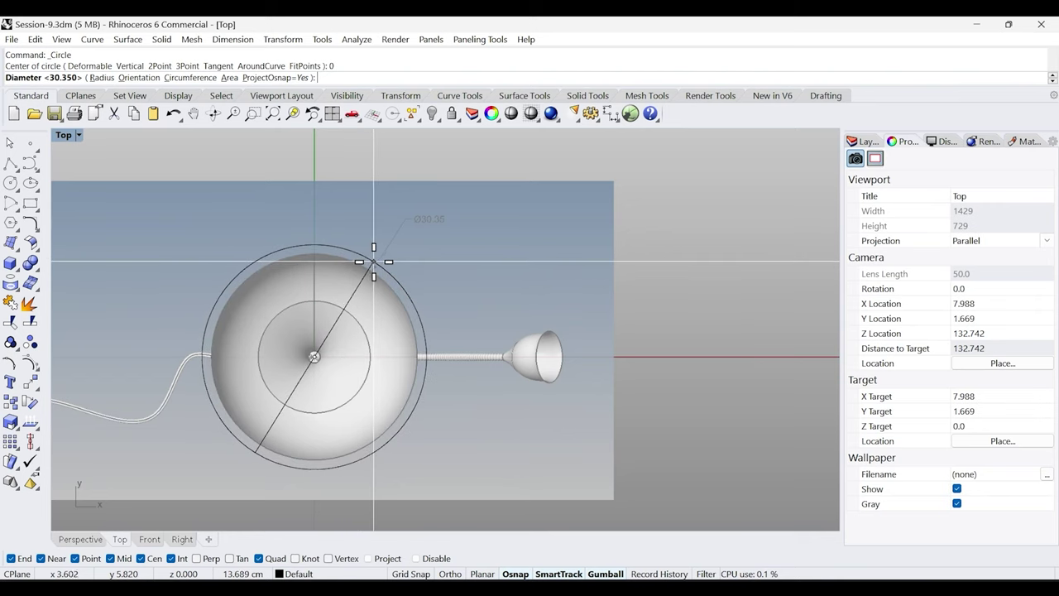
scroll(331, 256, up, 2)
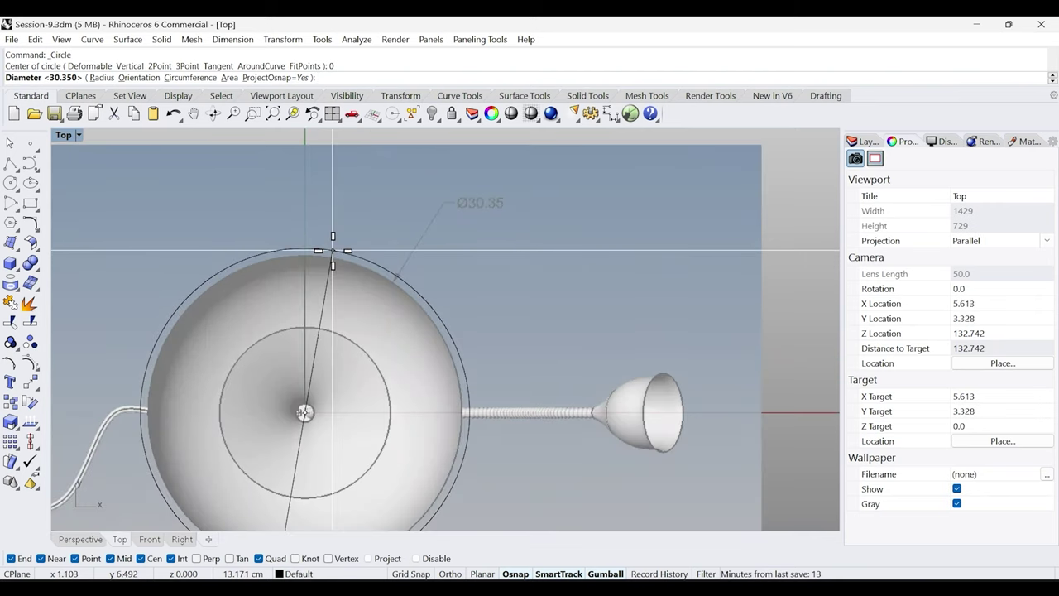
scroll(333, 250, up, 4)
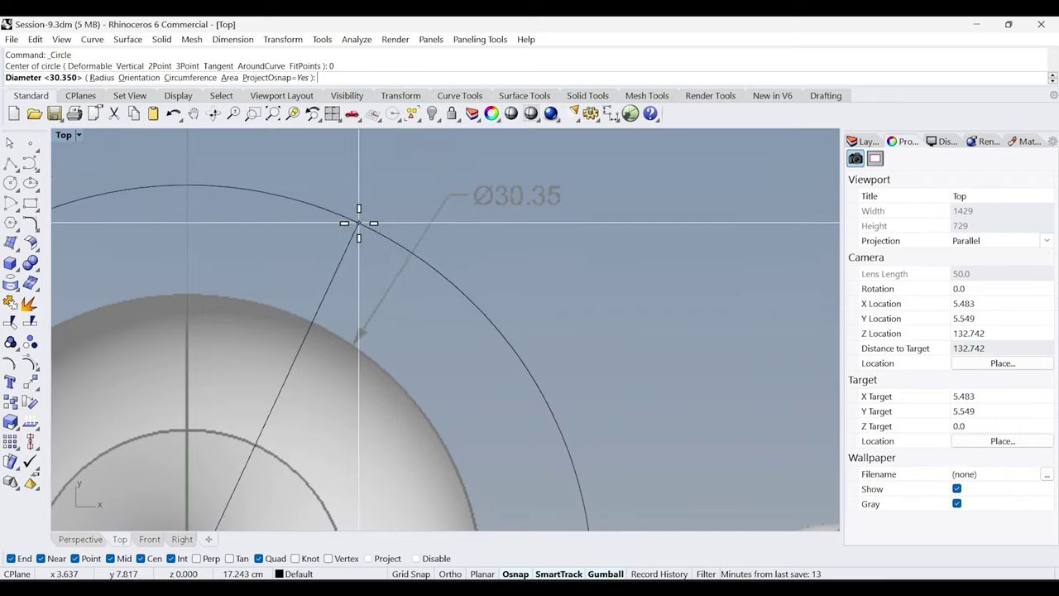
text(30.35)
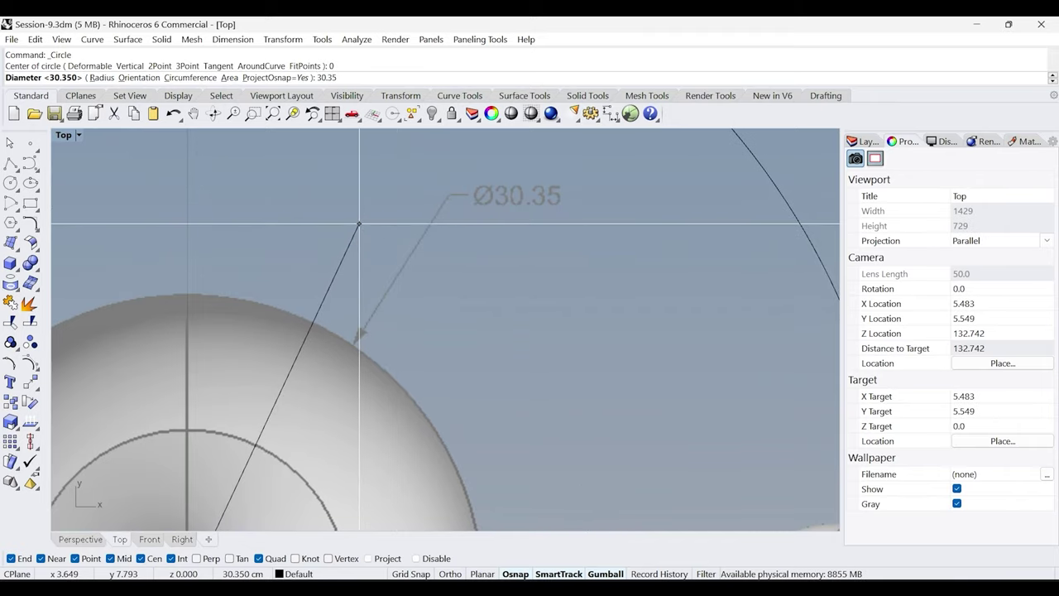
key(Return)
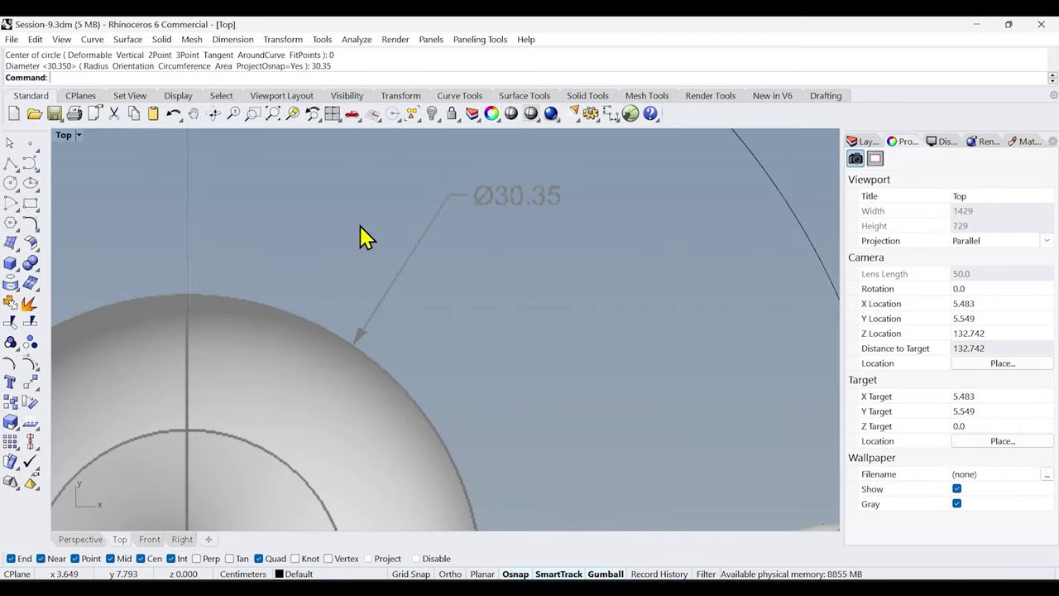
scroll(348, 306, down, 8)
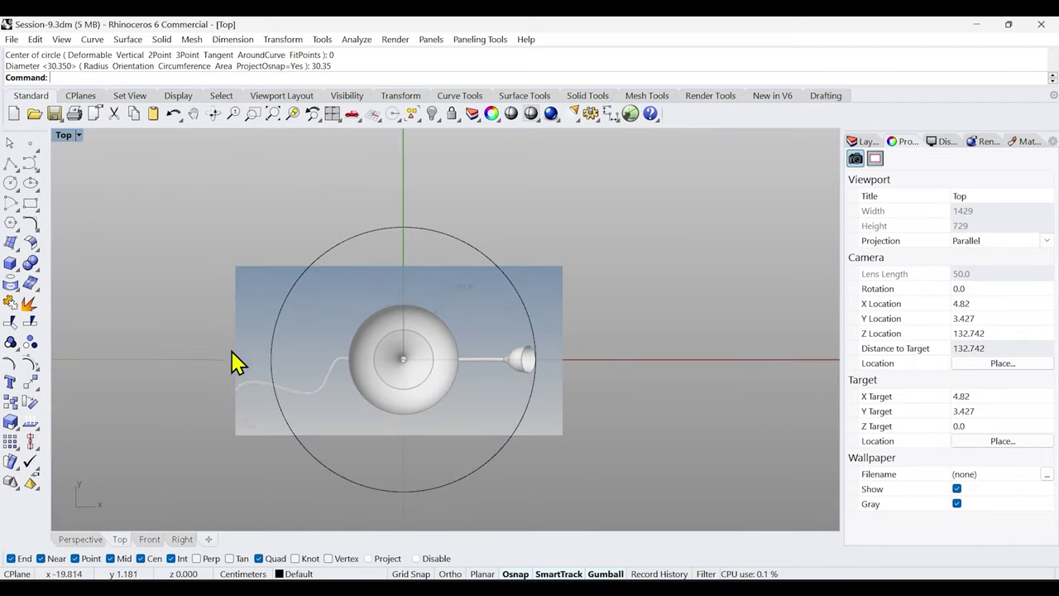
right_drag(246, 459, 284, 422)
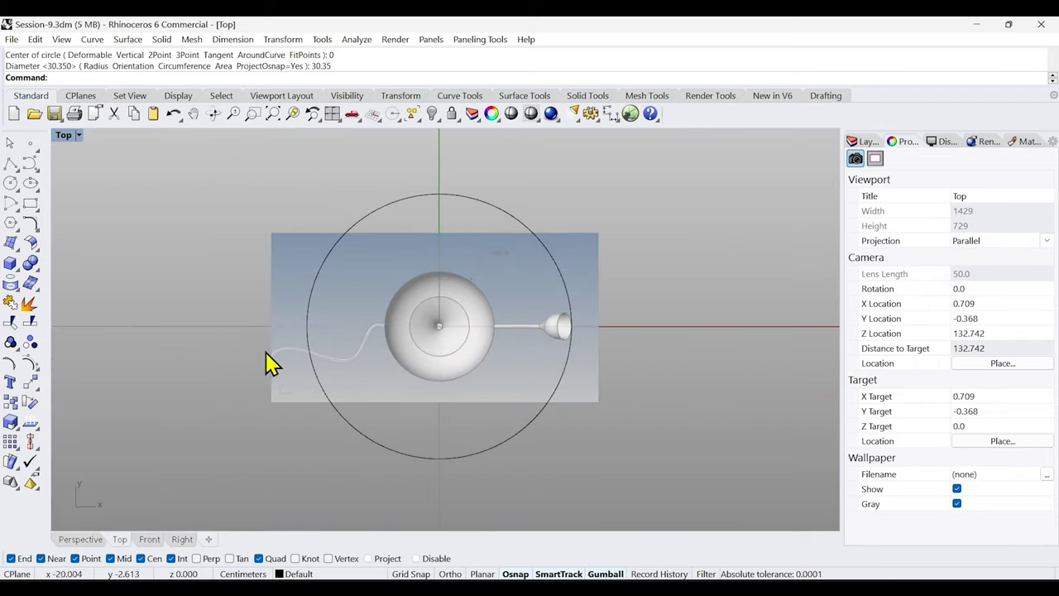
Select the Lamp_TopView picture and start Scale2D on it.
click(291, 306)
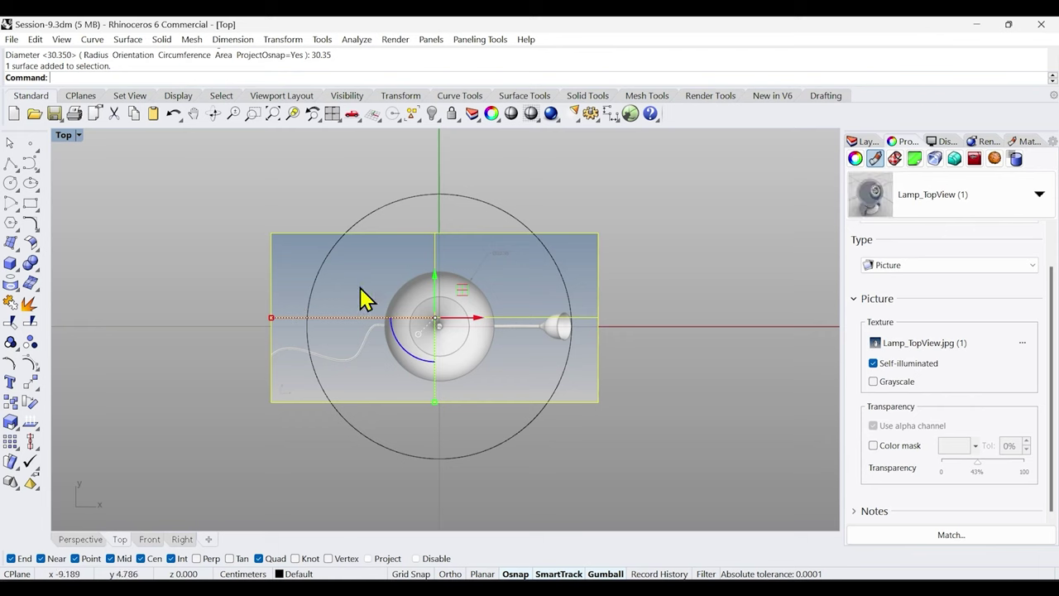
scroll(463, 253, up, 5)
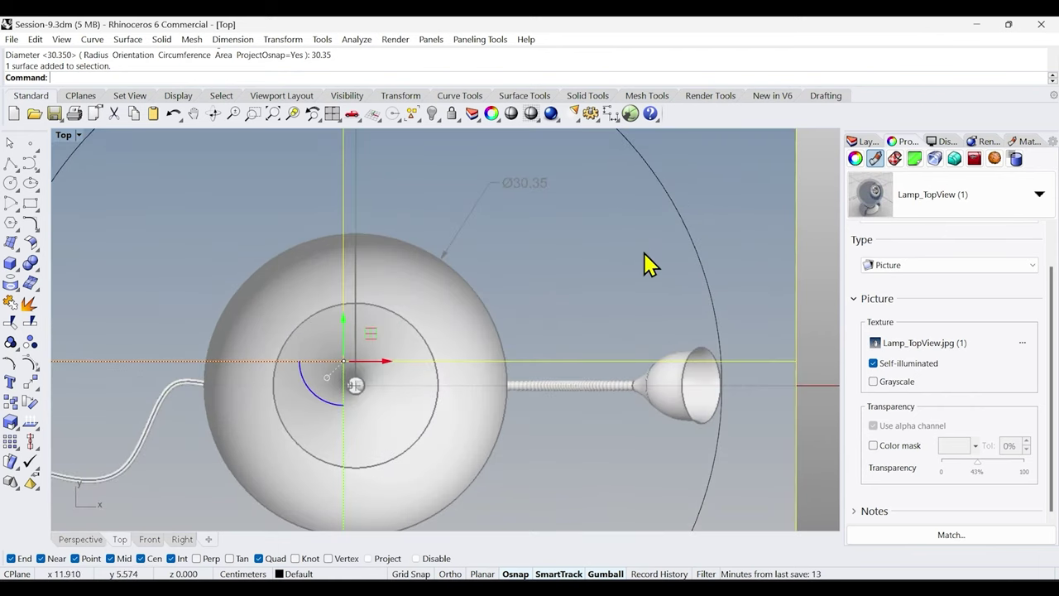
scroll(579, 297, down, 5)
scroll(558, 314, up, 4)
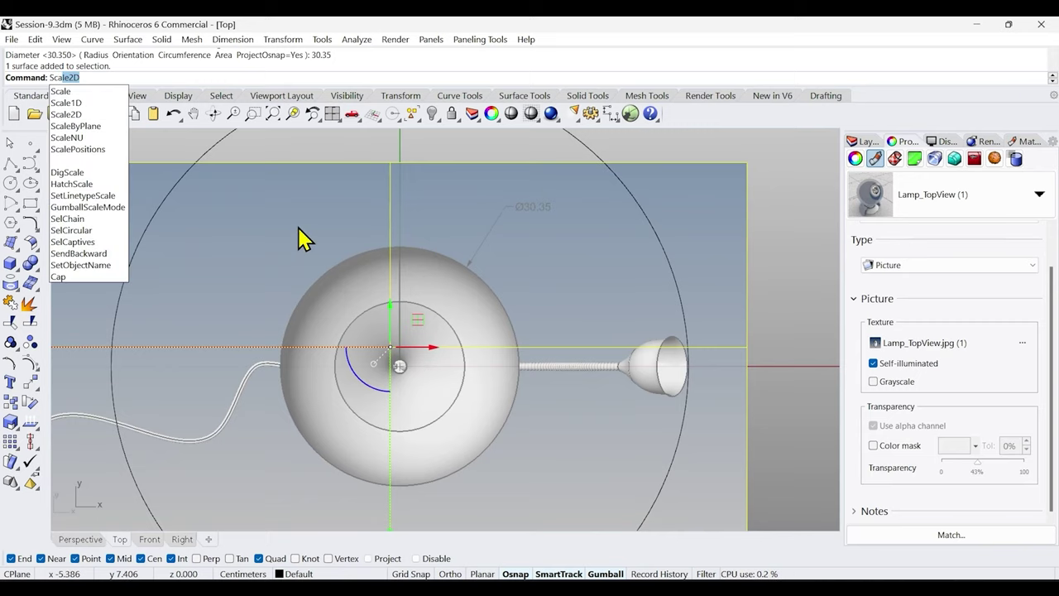
click(74, 114)
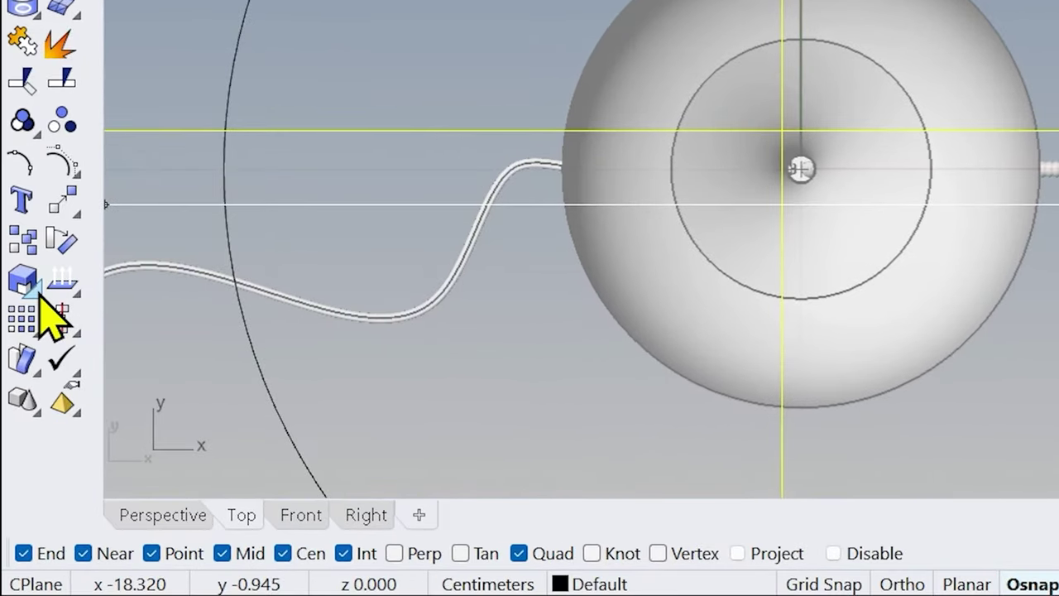
click(18, 406)
drag(36, 402, 59, 397)
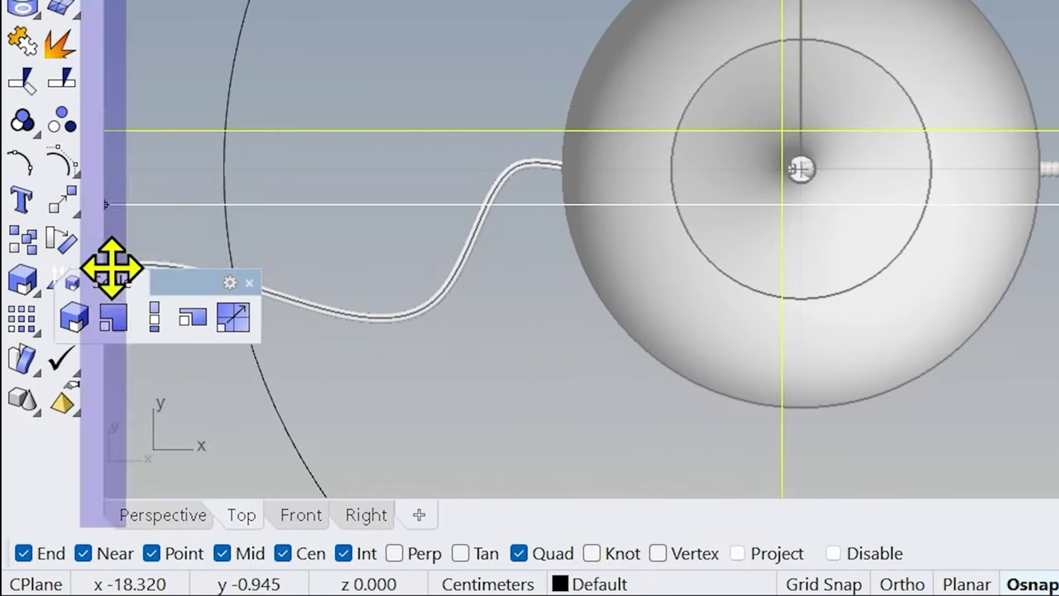
drag(108, 266, 206, 42)
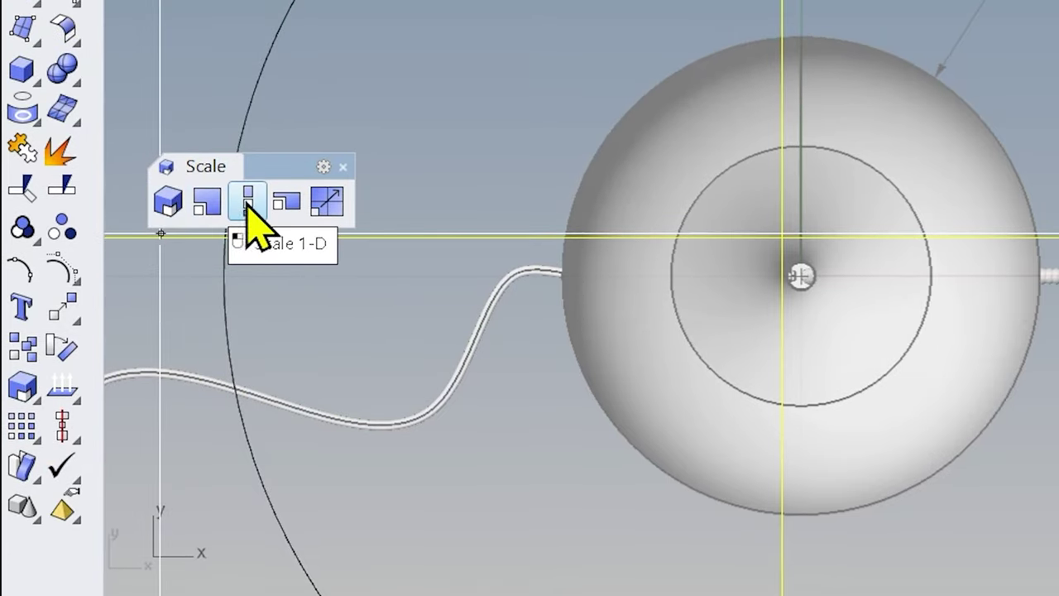
click(343, 168)
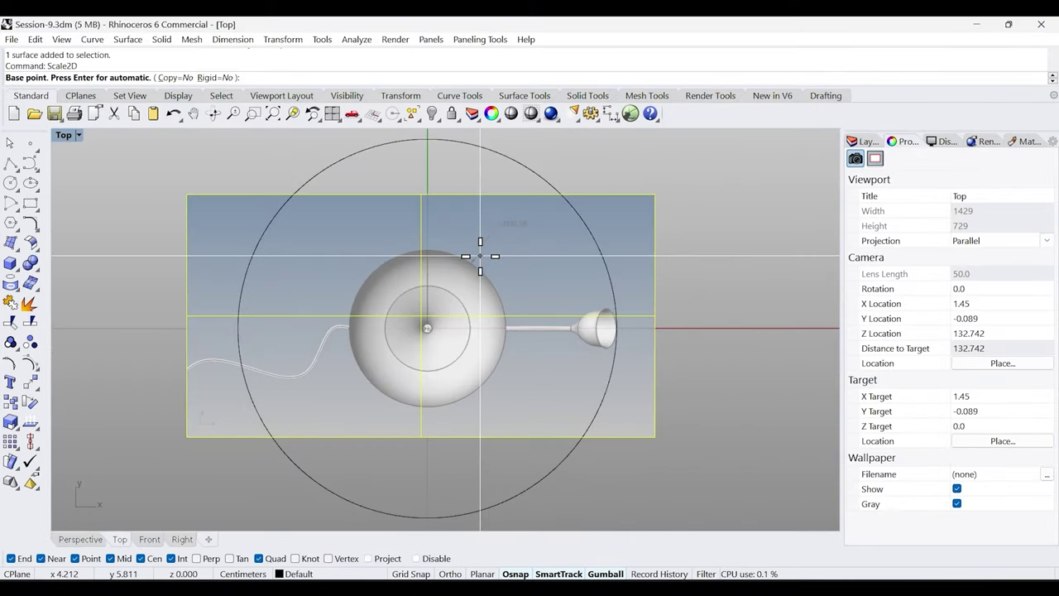
Set the scaling base point at the origin (0) and the first reference point on the outer edge of the pictured lamp base.
scroll(424, 325, up, 6)
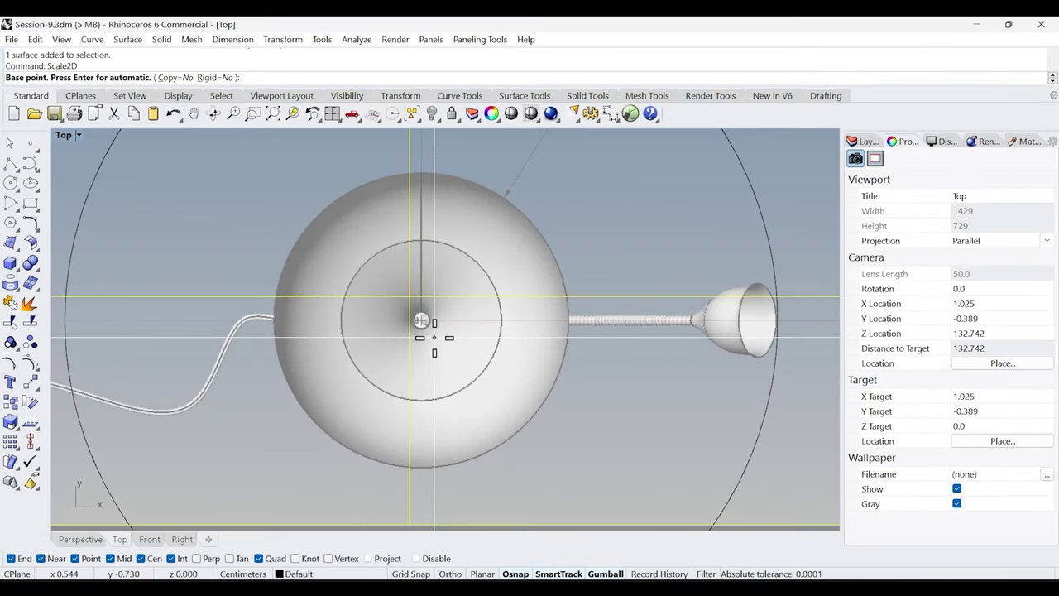
text(0)
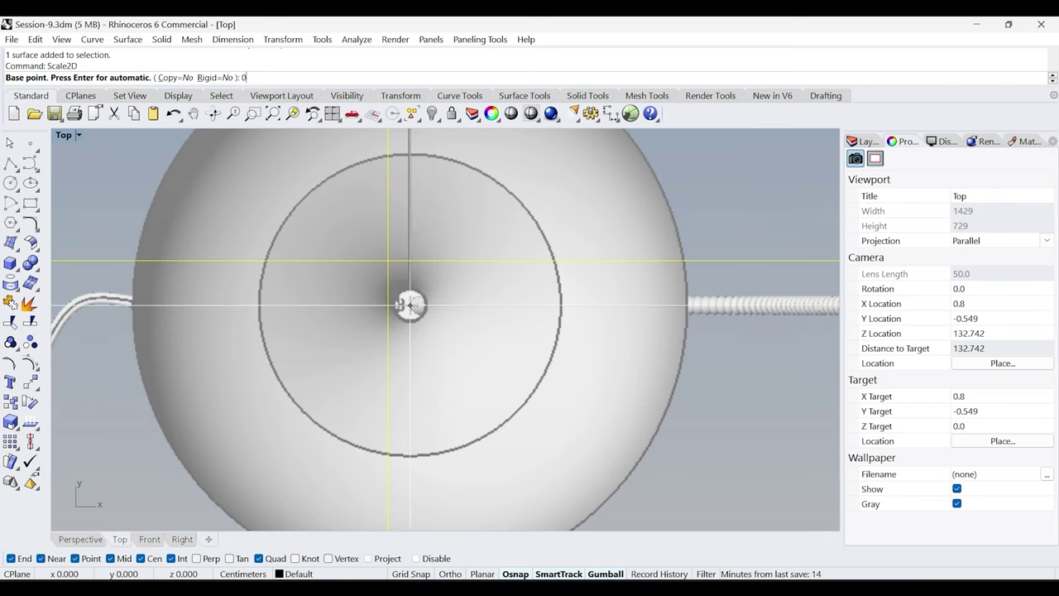
key(Return)
scroll(364, 356, down, 5)
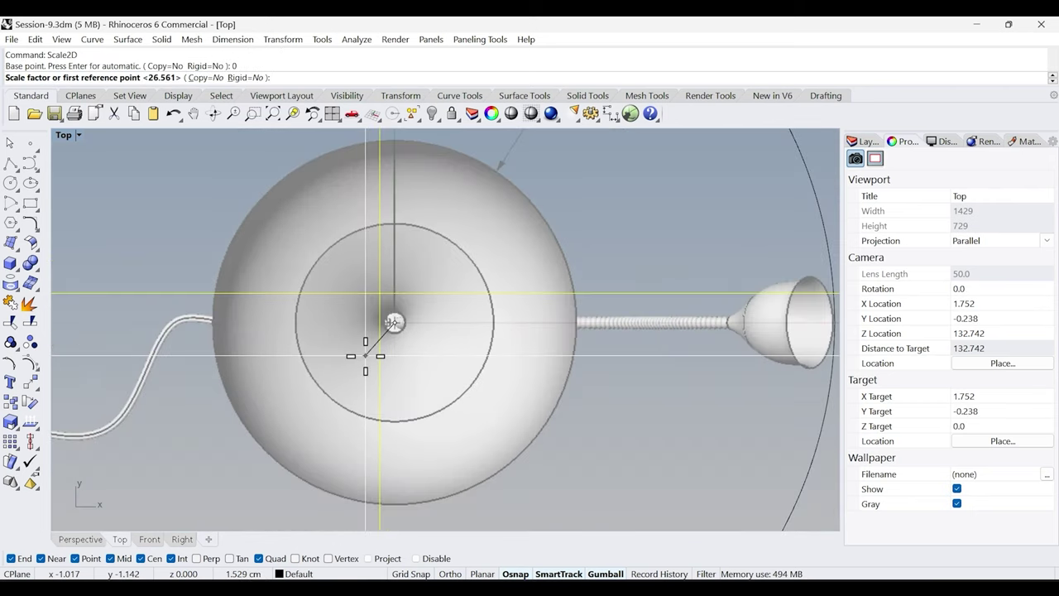
scroll(364, 356, down, 4)
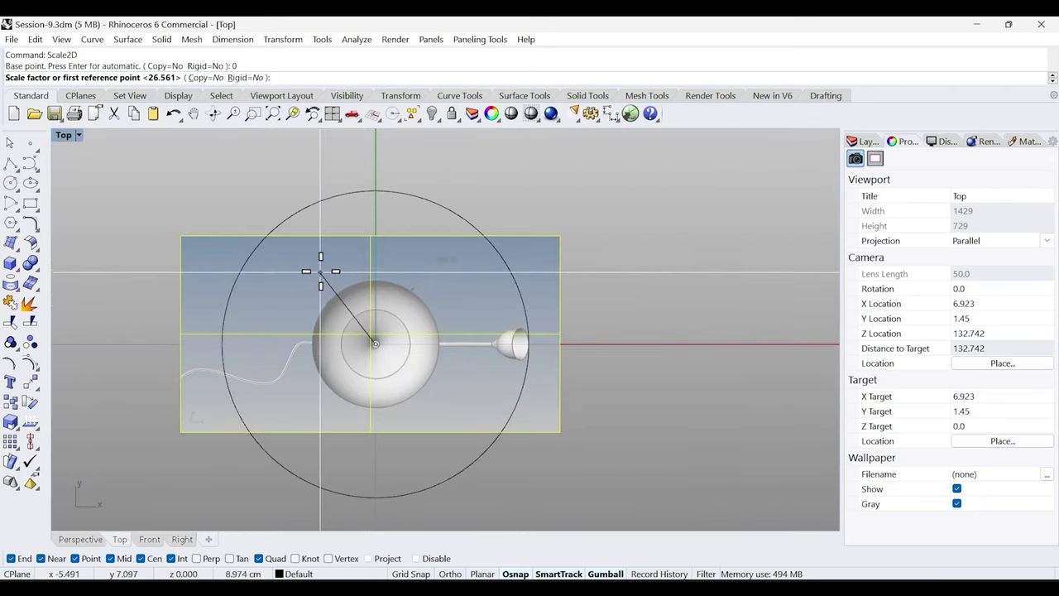
scroll(417, 331, up, 6)
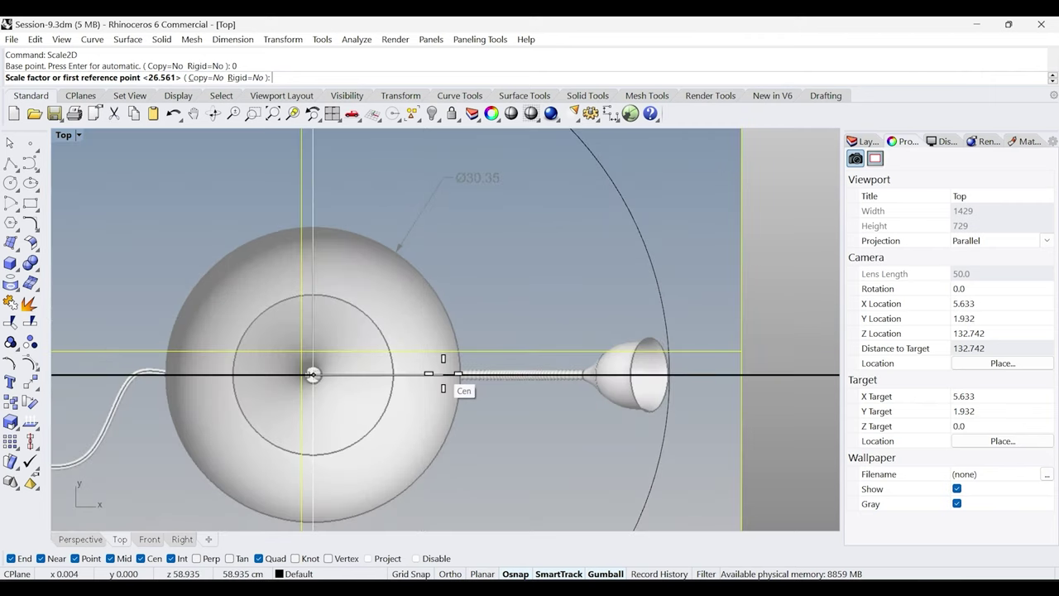
scroll(417, 367, up, 2)
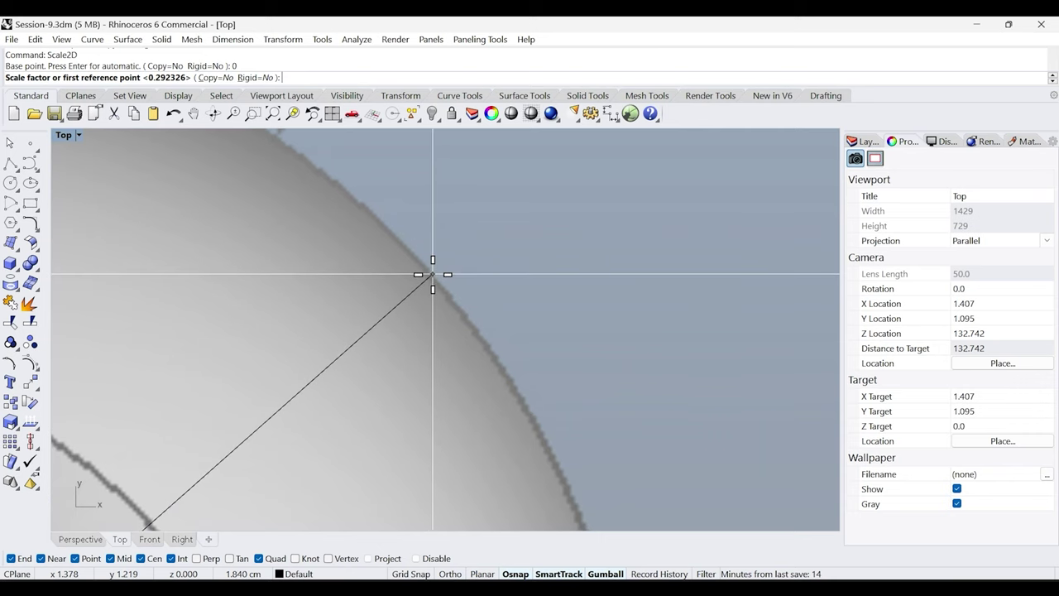
click(431, 274)
With the Cen object snap turned off, scale the picture so its lamp base reaches the 30.35 cm circle, and deselect it.
scroll(397, 272, down, 10)
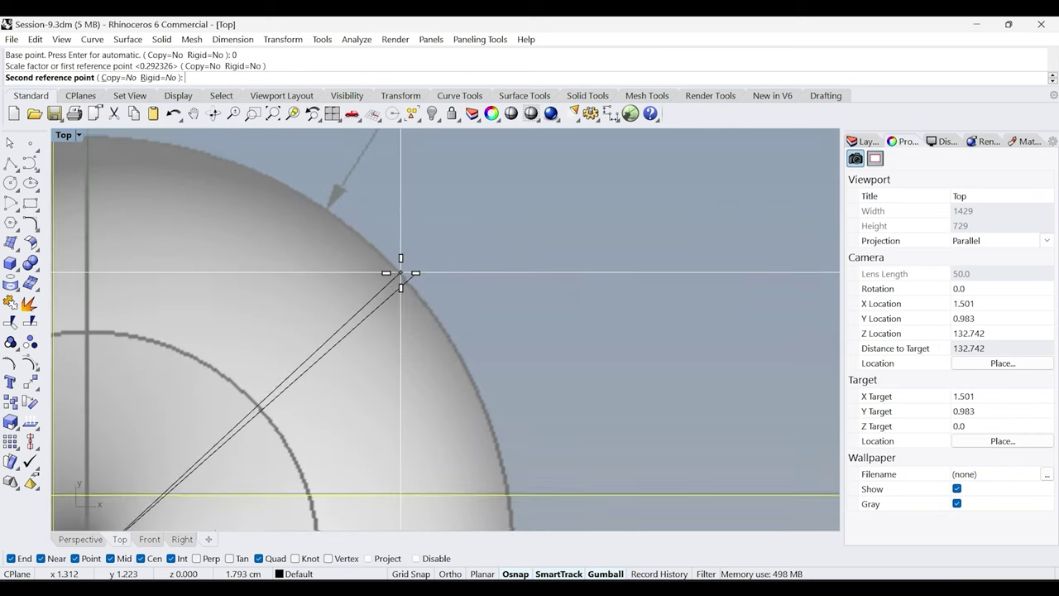
scroll(438, 248, down, 3)
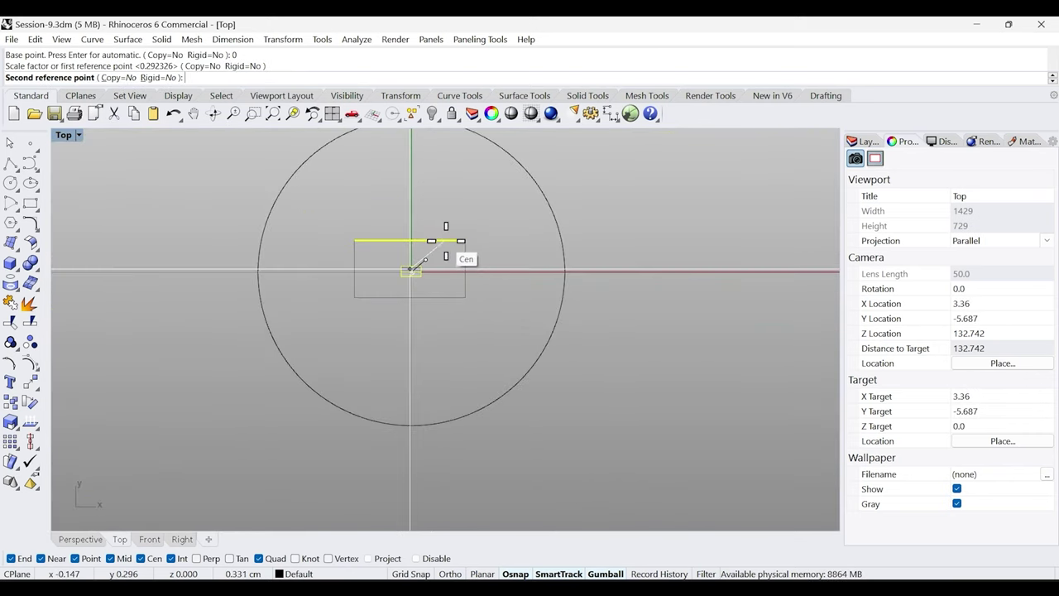
scroll(446, 237, up, 4)
scroll(413, 272, down, 4)
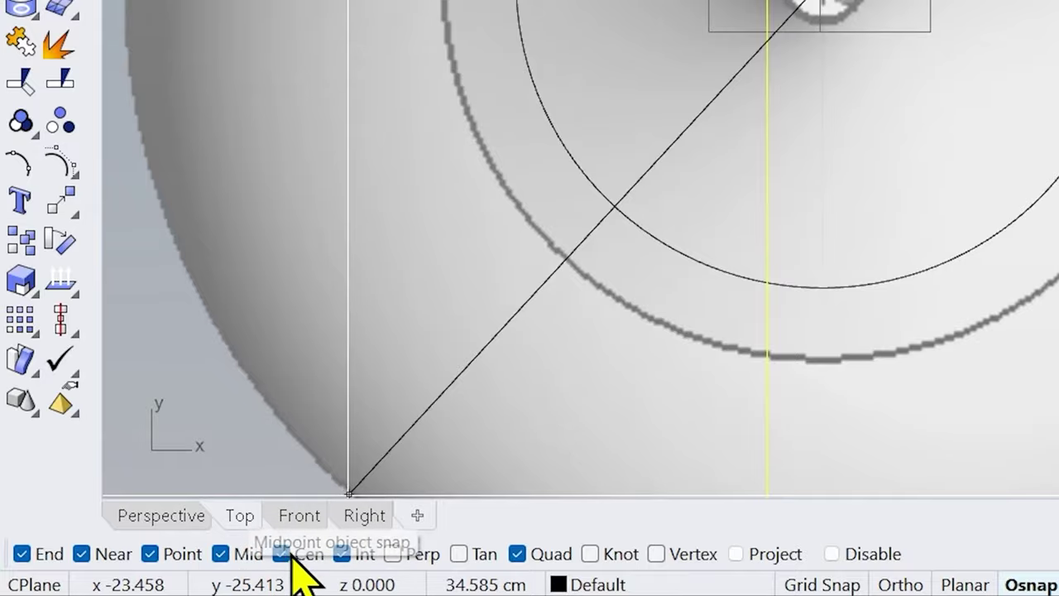
click(279, 554)
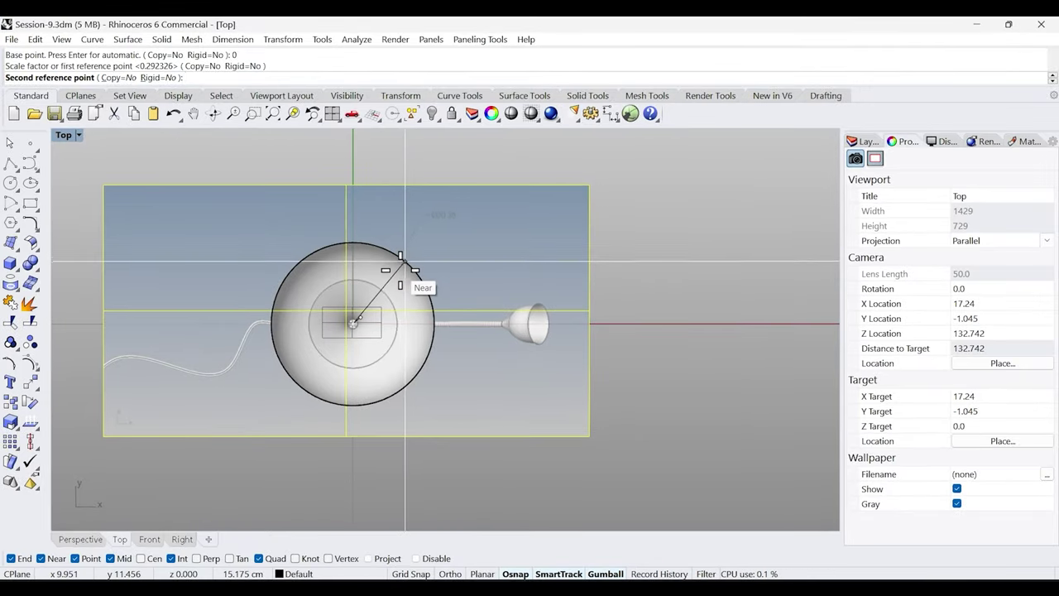
click(406, 263)
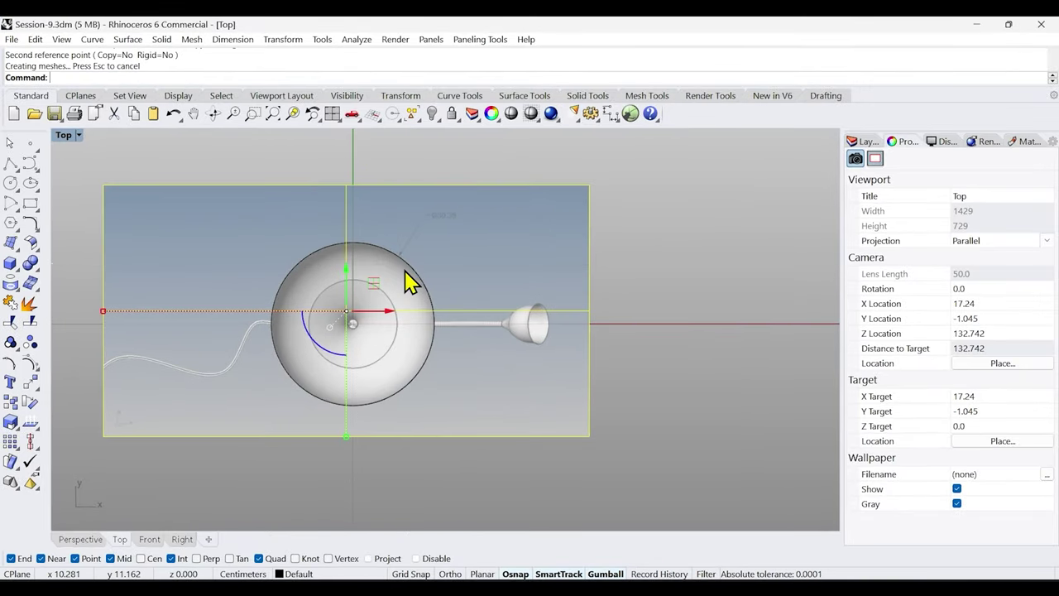
click(402, 180)
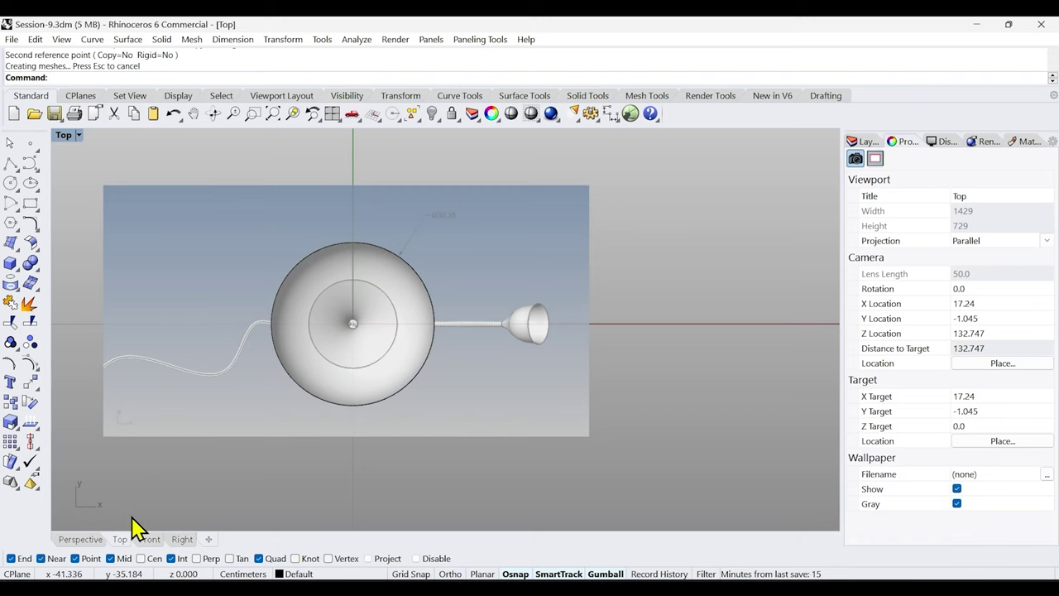
Check the scaled top-view picture against the front-view picture in the Perspective view.
click(80, 539)
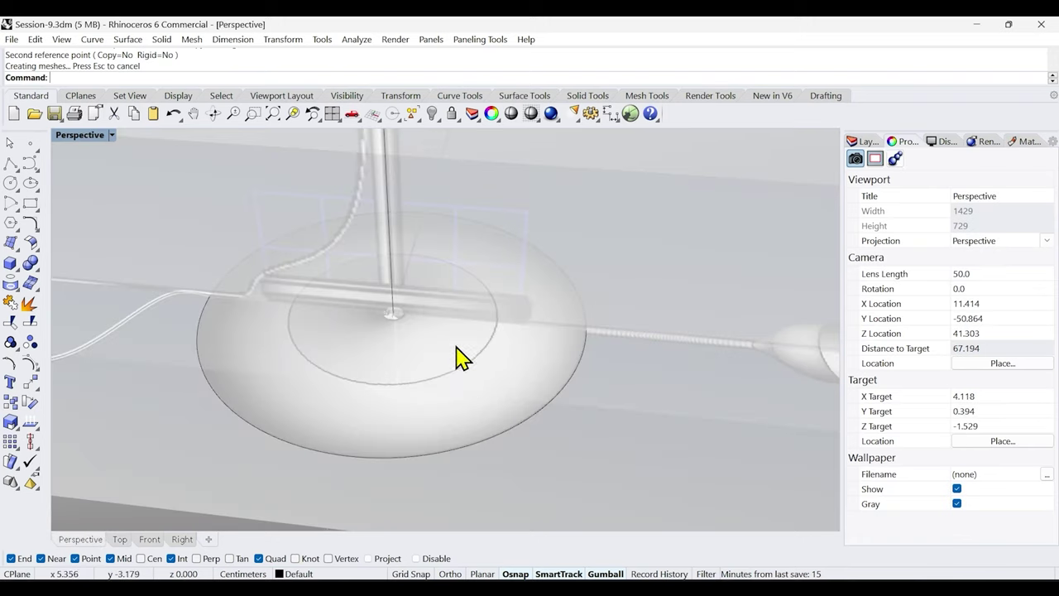
scroll(413, 396, down, 10)
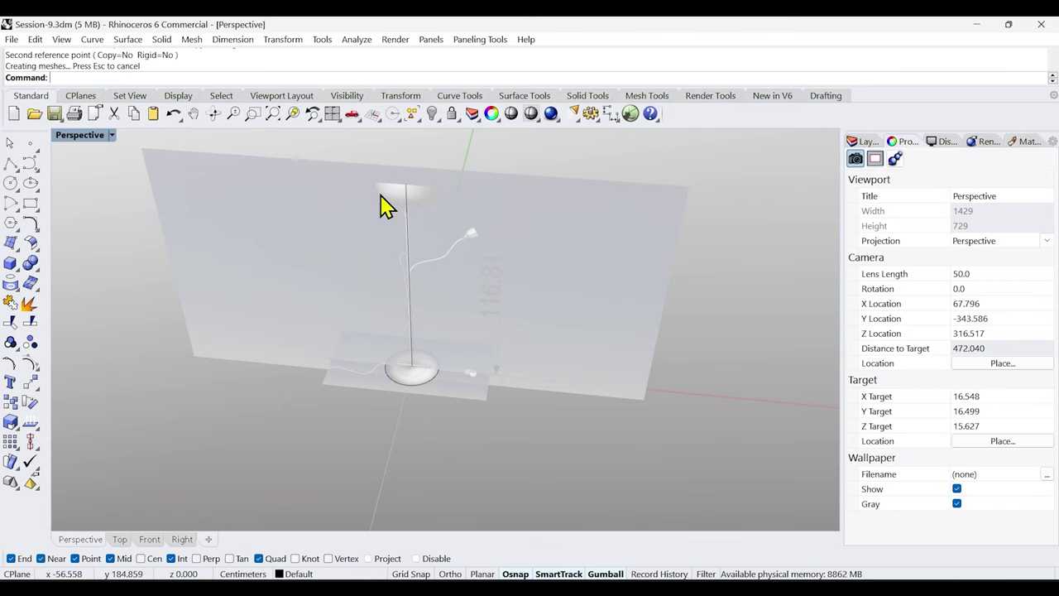
scroll(387, 197, up, 3)
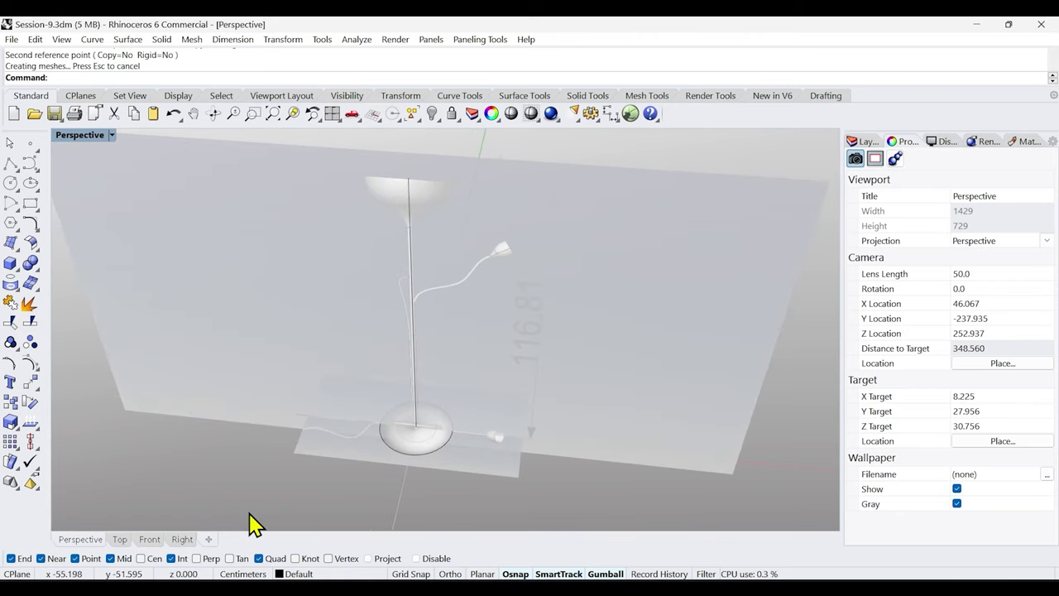
Start the Pictureframe command in the Right view and choose the lamp's right-view reference image.
right_drag(273, 496, 308, 466)
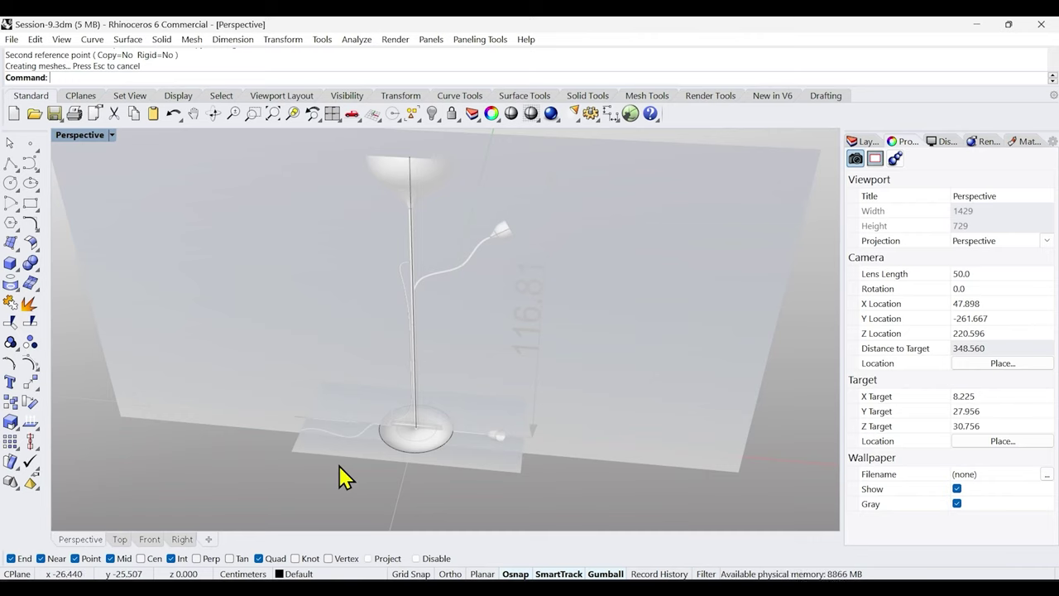
click(182, 540)
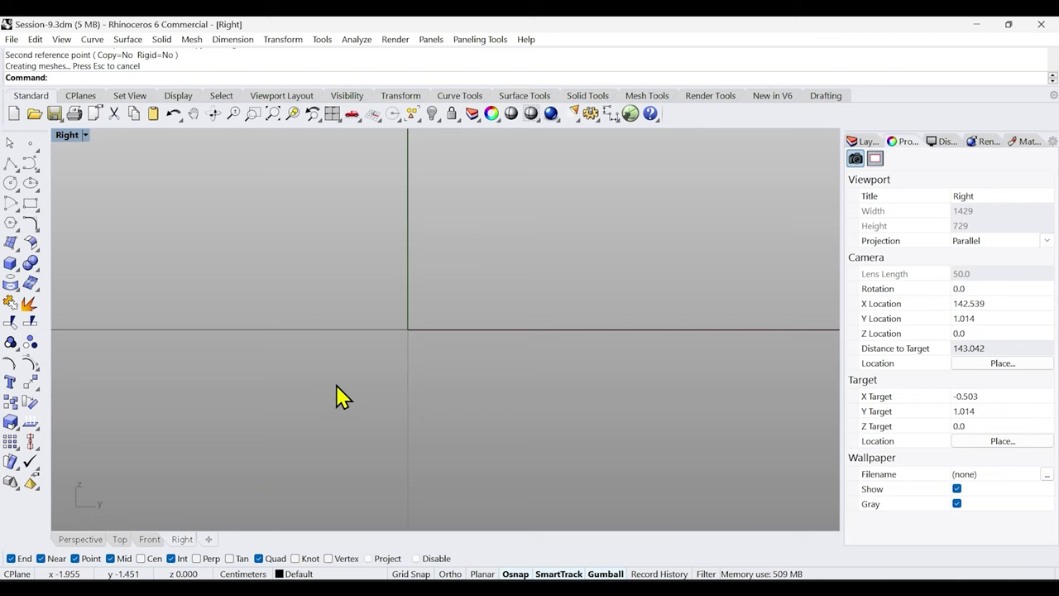
text(urefra)
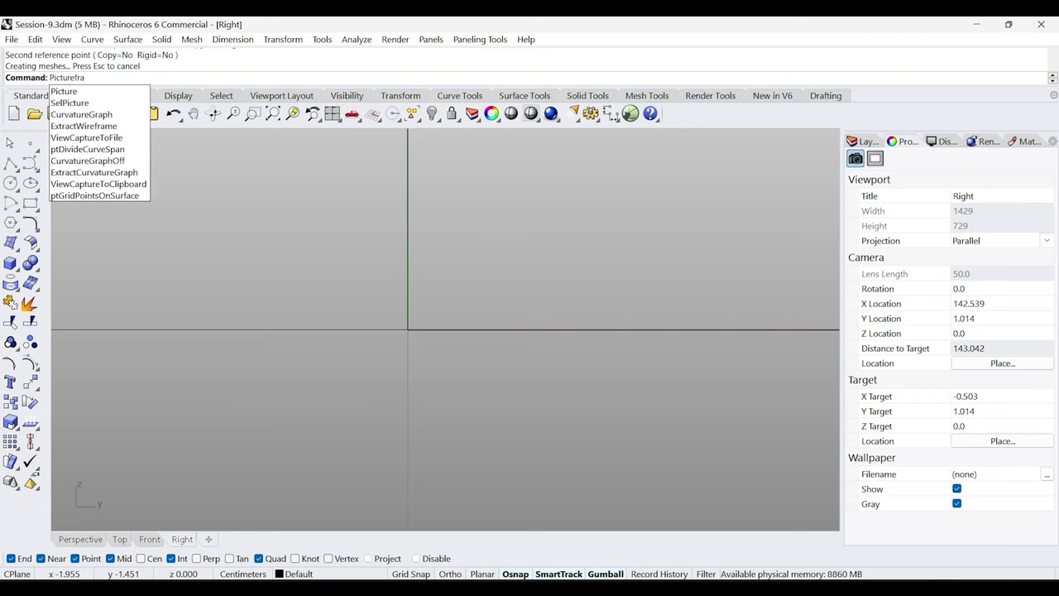
key(Return)
click(274, 189)
double_click(277, 183)
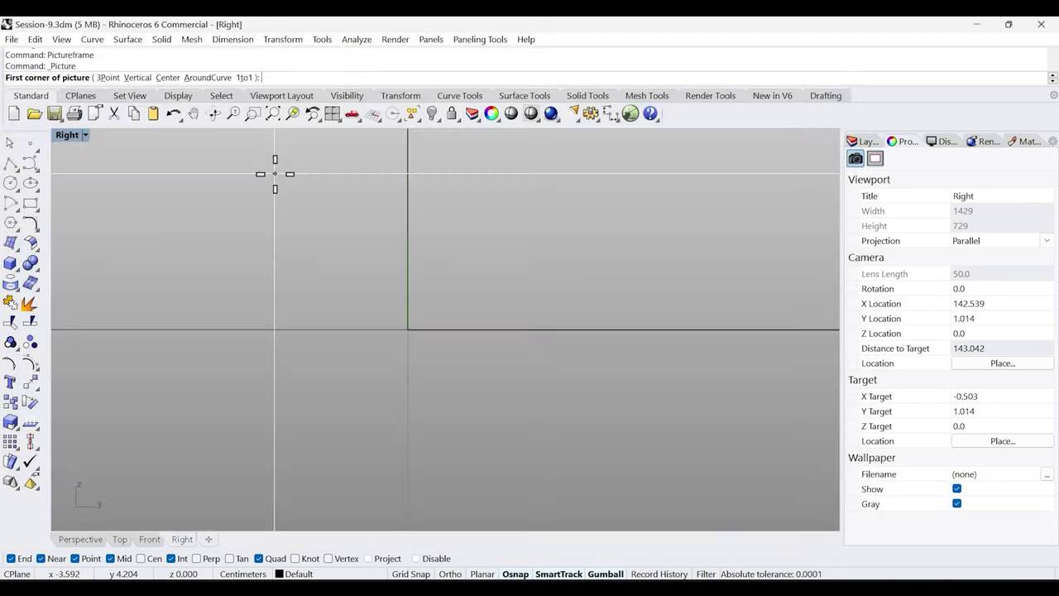
Place the right-view picture with its first corner at the origin (0), sizing it to the upper end of the vertical height line.
text(0)
key(Return)
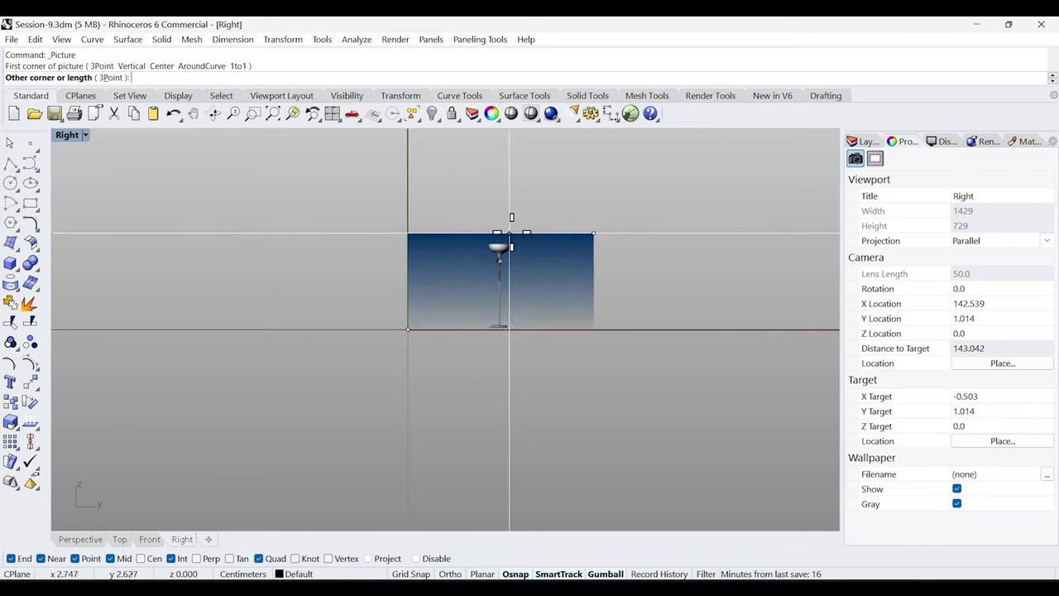
right_drag(420, 316, 417, 315)
scroll(417, 313, down, 10)
scroll(403, 302, up, 15)
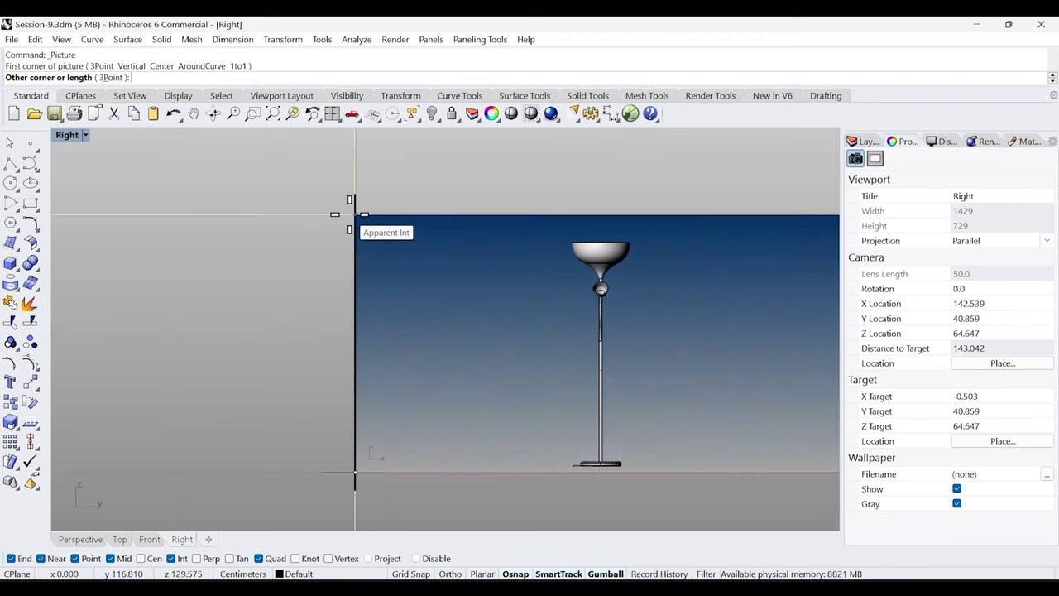
click(354, 214)
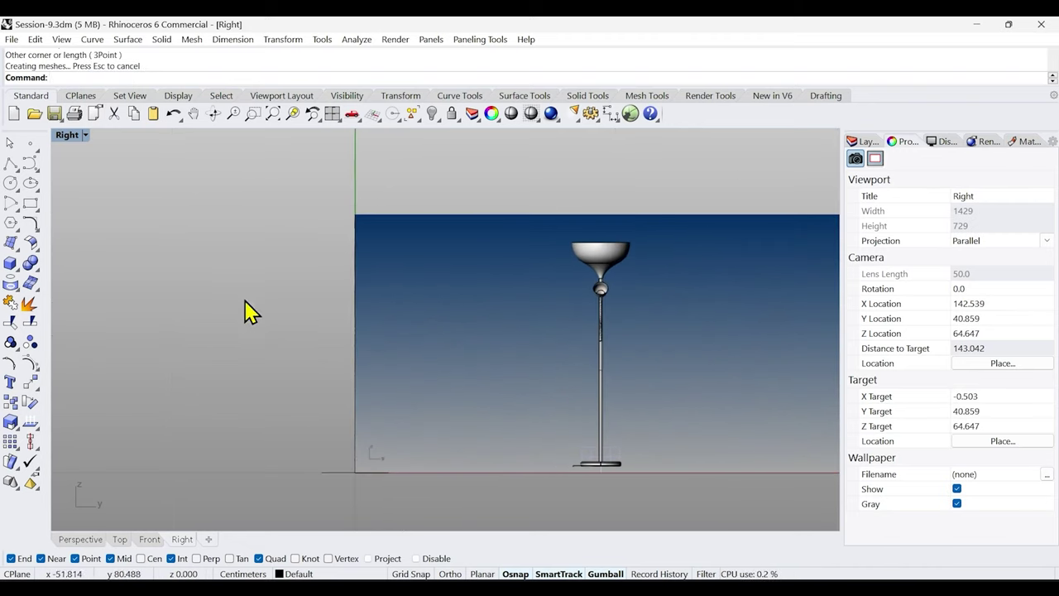
Set the Lamp_RightView picture's transparency to 49% and deselect it.
right_drag(273, 390, 209, 352)
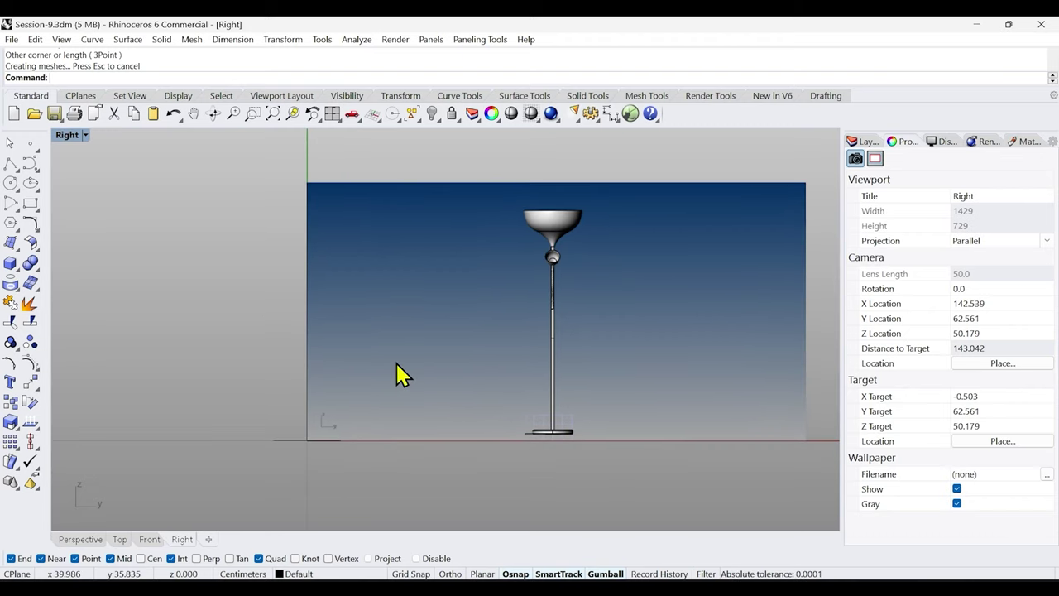
right_drag(210, 391, 286, 379)
click(639, 358)
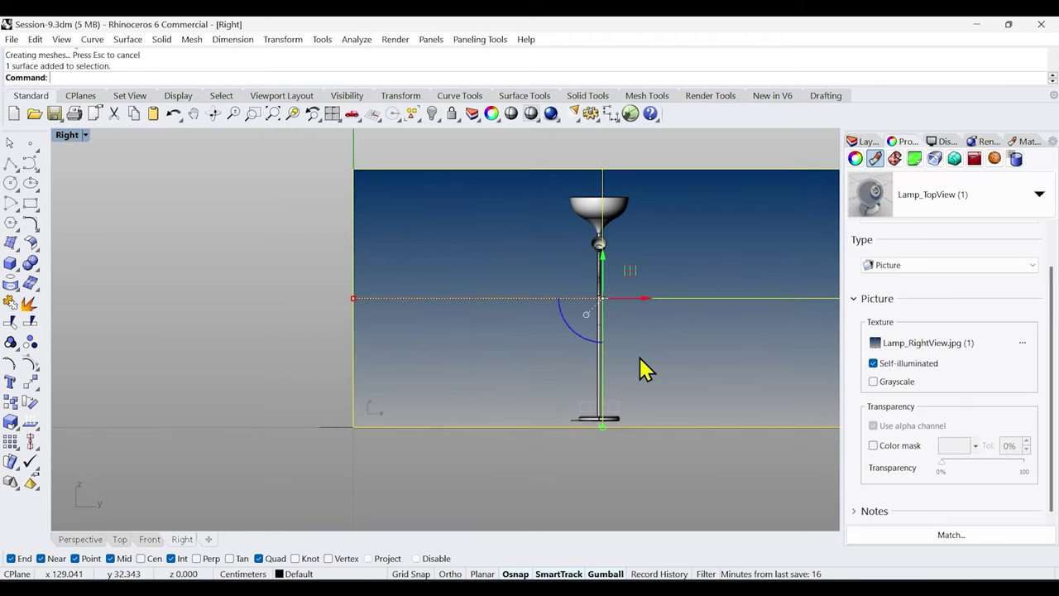
right_drag(702, 495, 536, 498)
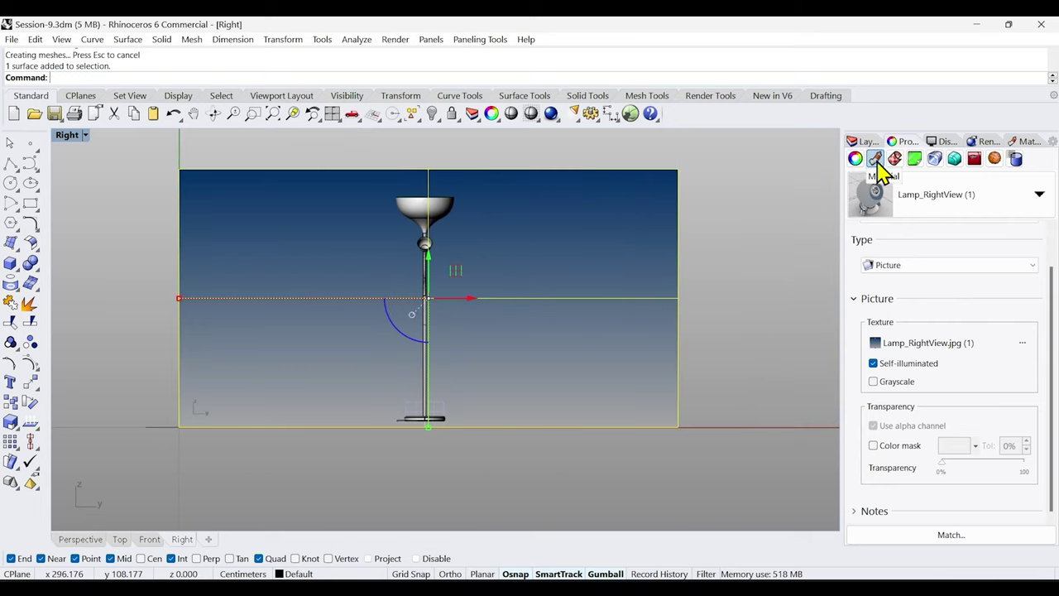
drag(948, 472, 983, 474)
click(785, 484)
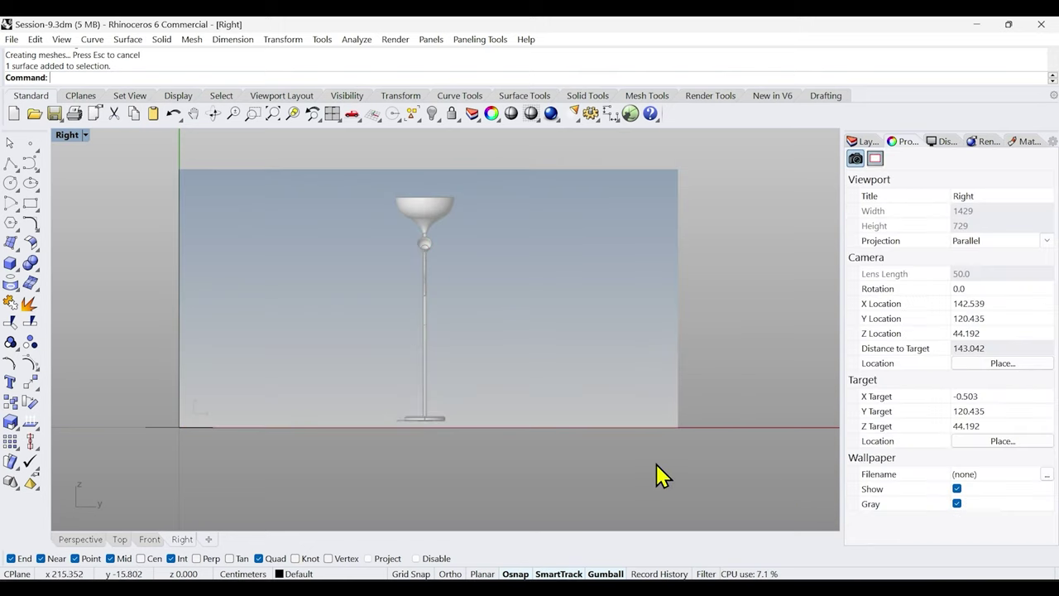
Move the right-view picture from the bottom centre of its pictured lamp base to the origin (0), and deselect it.
scroll(390, 442, up, 6)
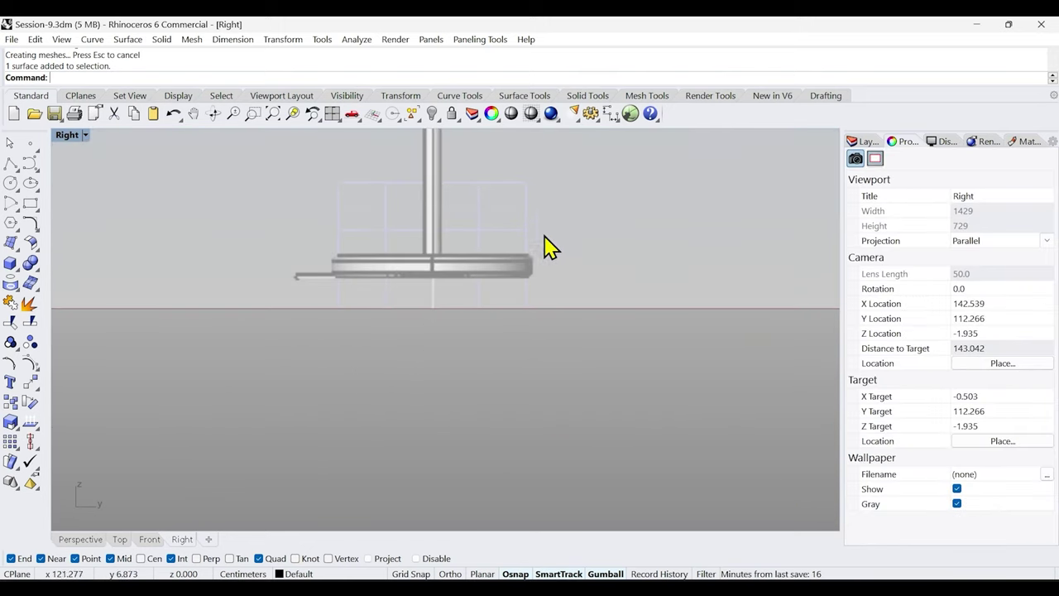
click(573, 213)
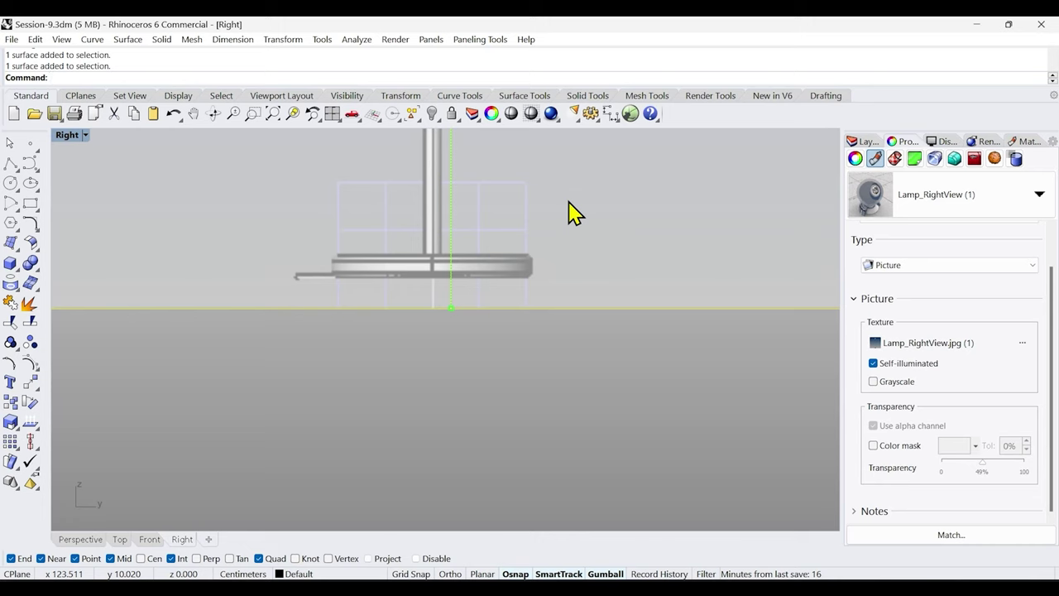
text(Move)
key(Return)
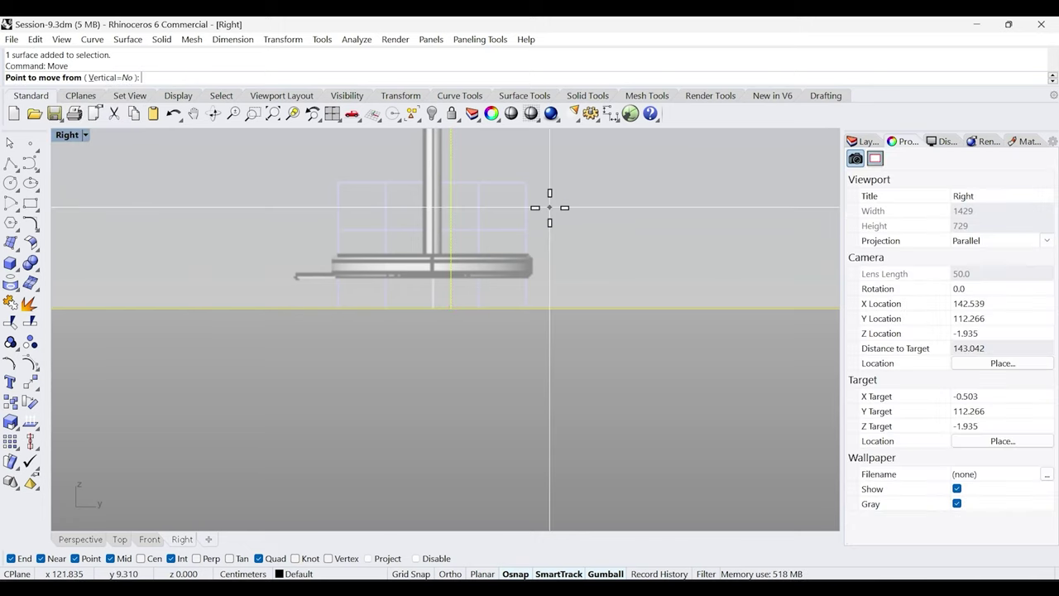
scroll(401, 278, up, 5)
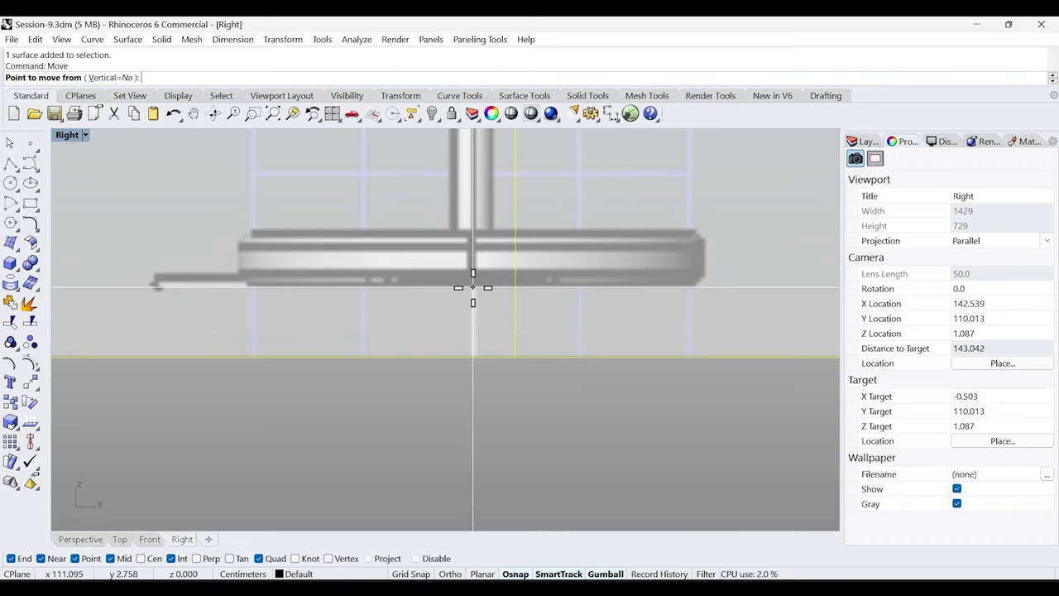
click(473, 287)
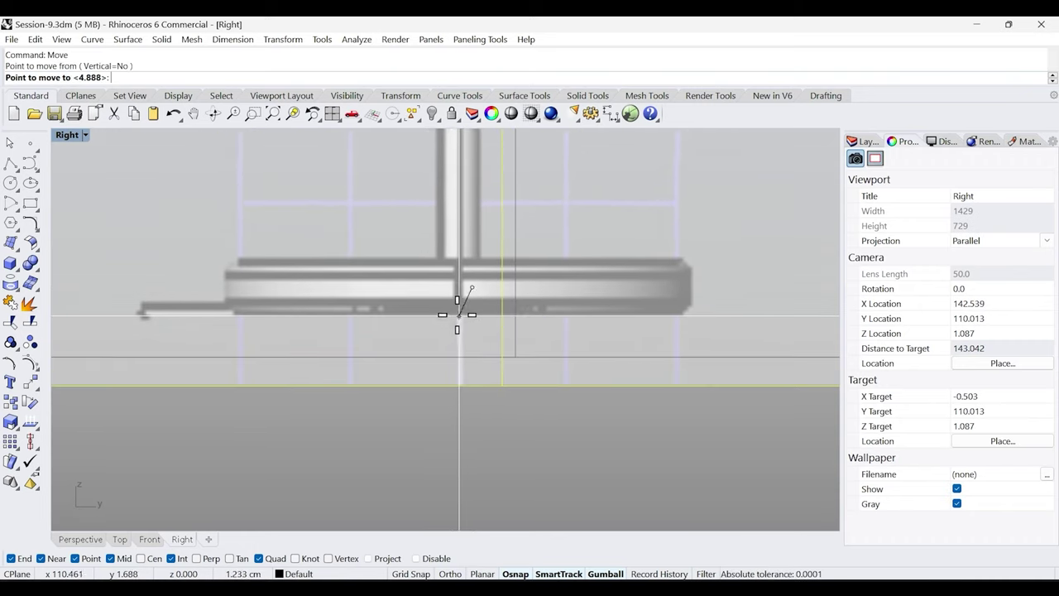
text(0)
key(Return)
scroll(661, 326, down, 3)
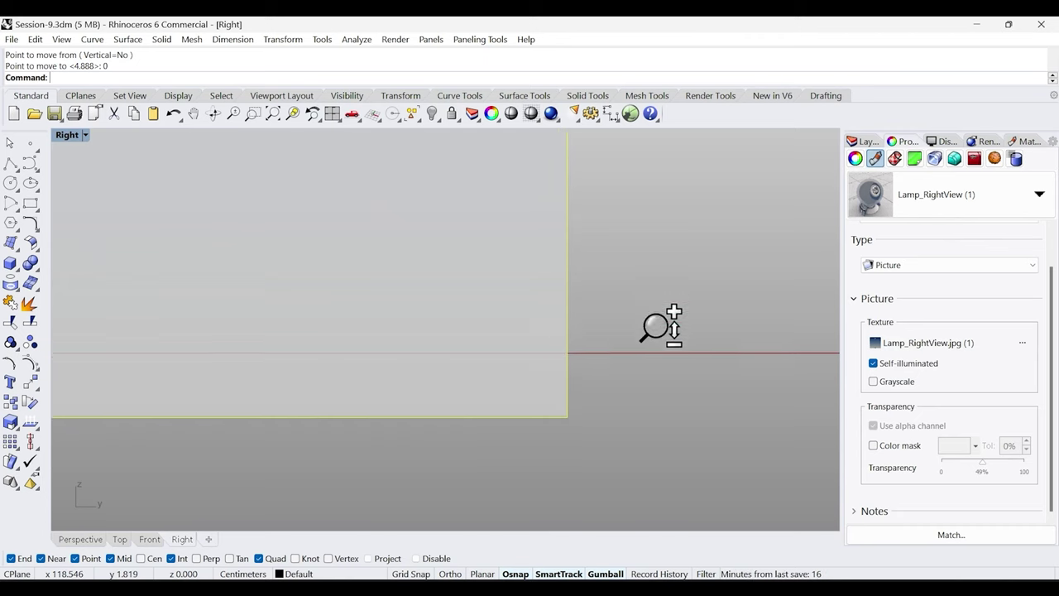
key(Escape)
Compare the right-view picture's lamp position and height with the vertical height line in the Right and Perspective views.
right_drag(455, 400, 496, 457)
scroll(491, 331, down, 3)
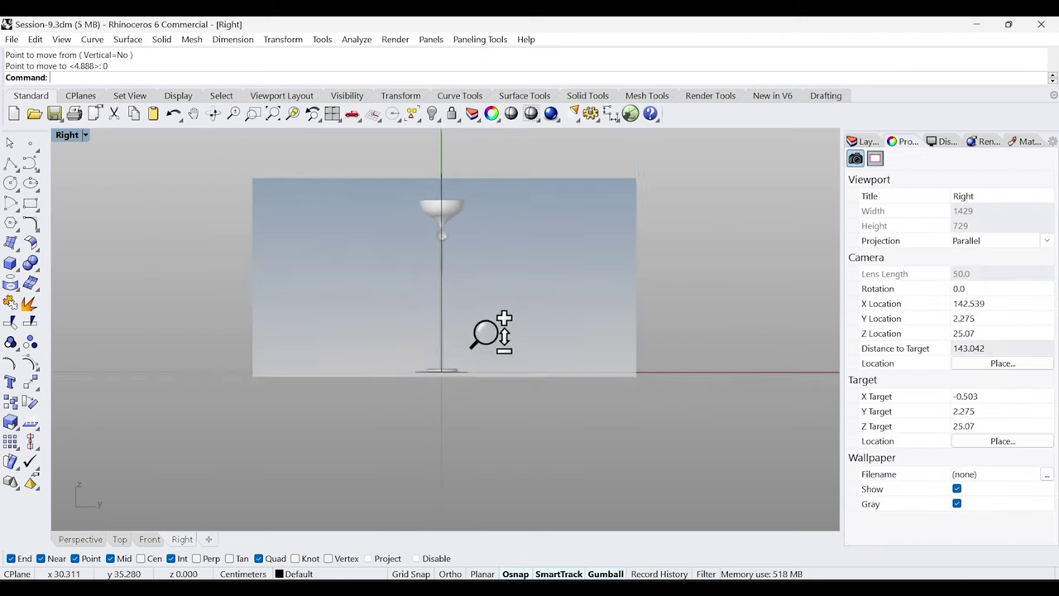
click(460, 222)
key(Escape)
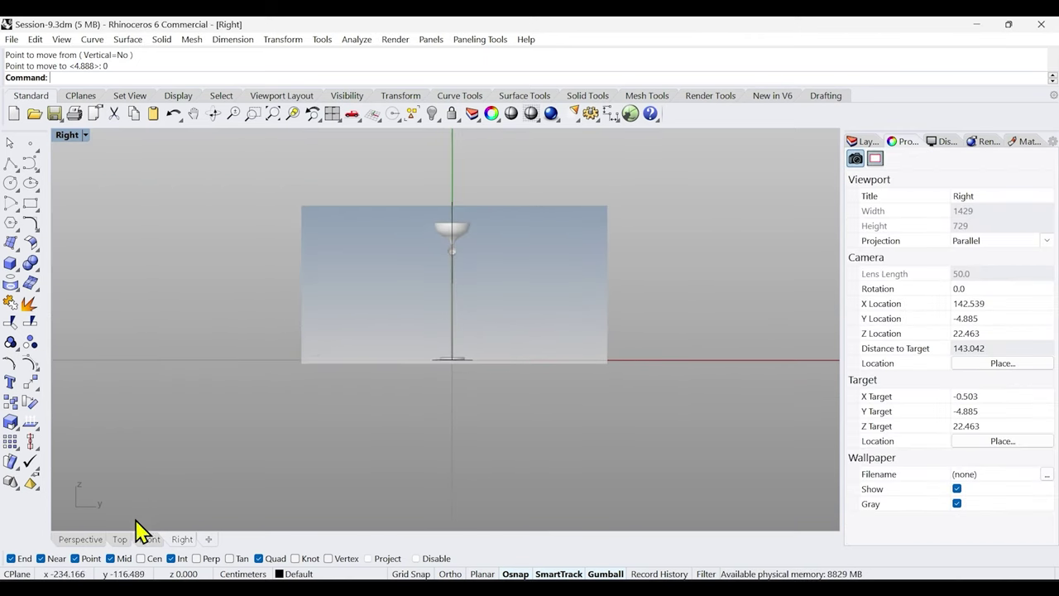
click(82, 540)
click(411, 254)
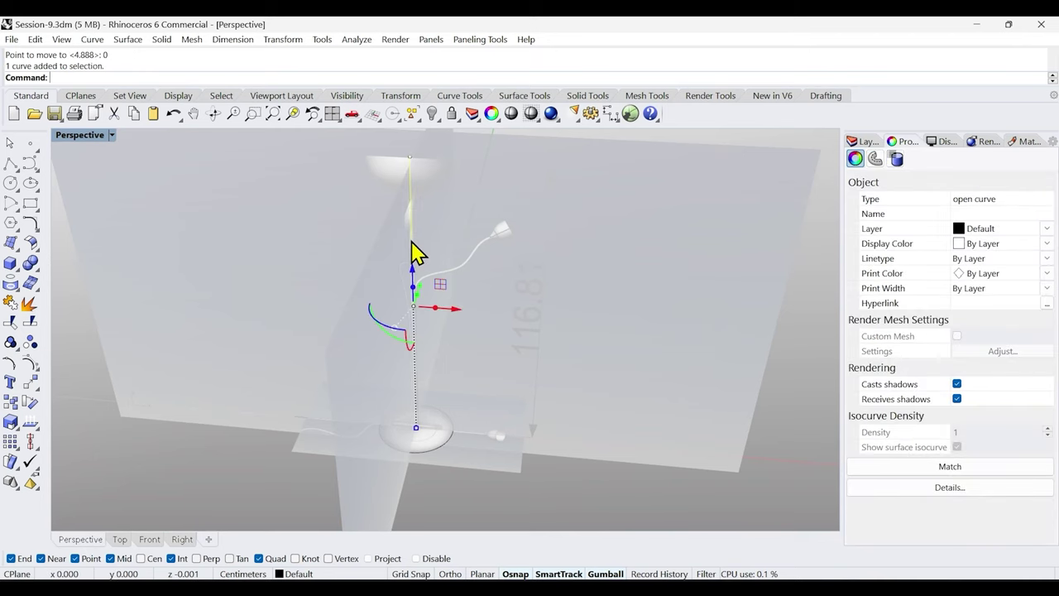
click(181, 539)
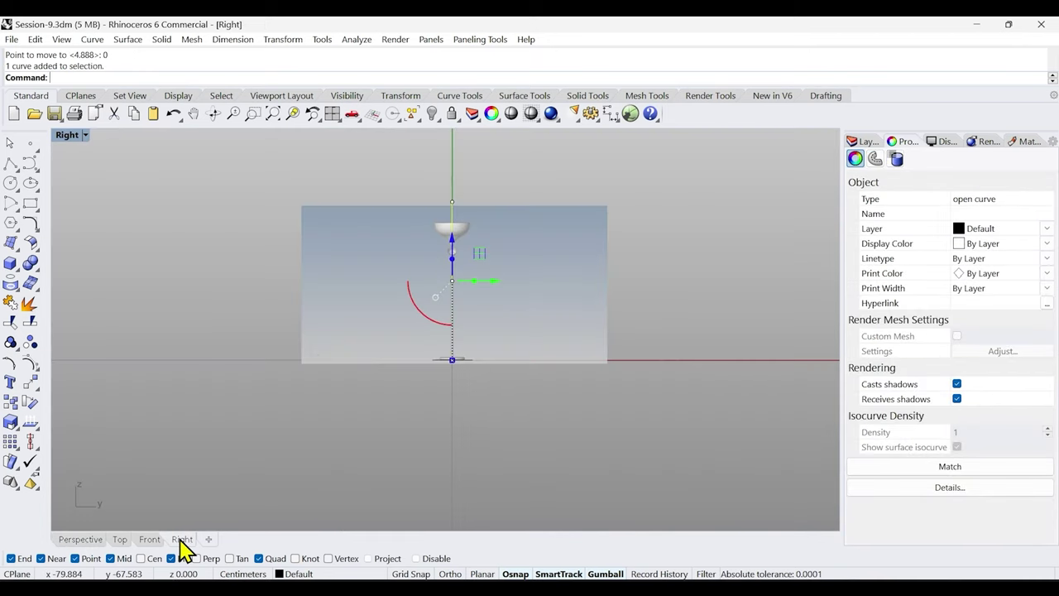
scroll(447, 170, up, 5)
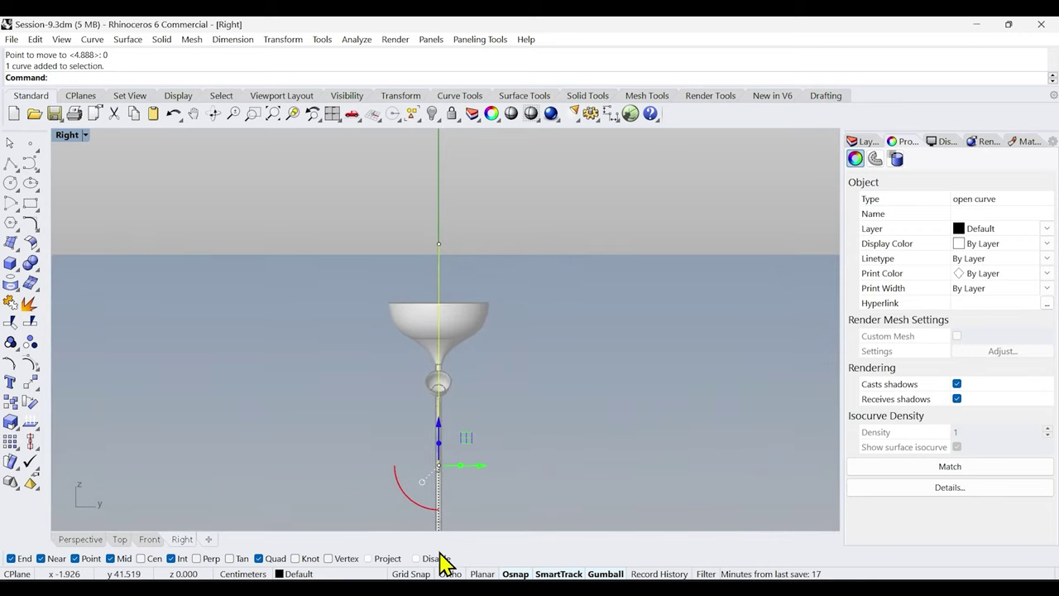
scroll(501, 232, up, 2)
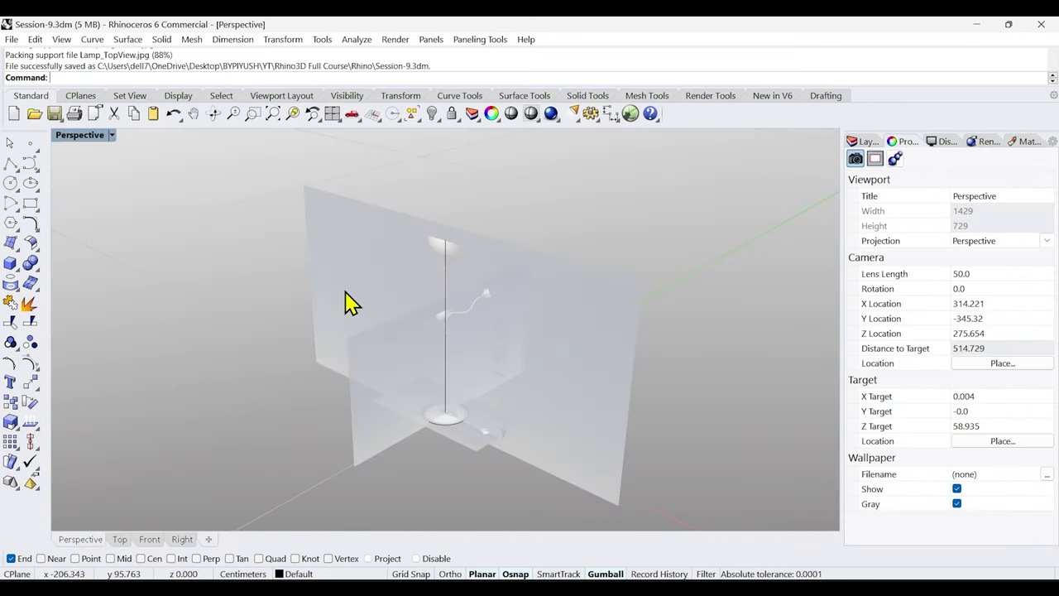
Hide the Lamp_FrontView picture in the Perspective view.
click(346, 303)
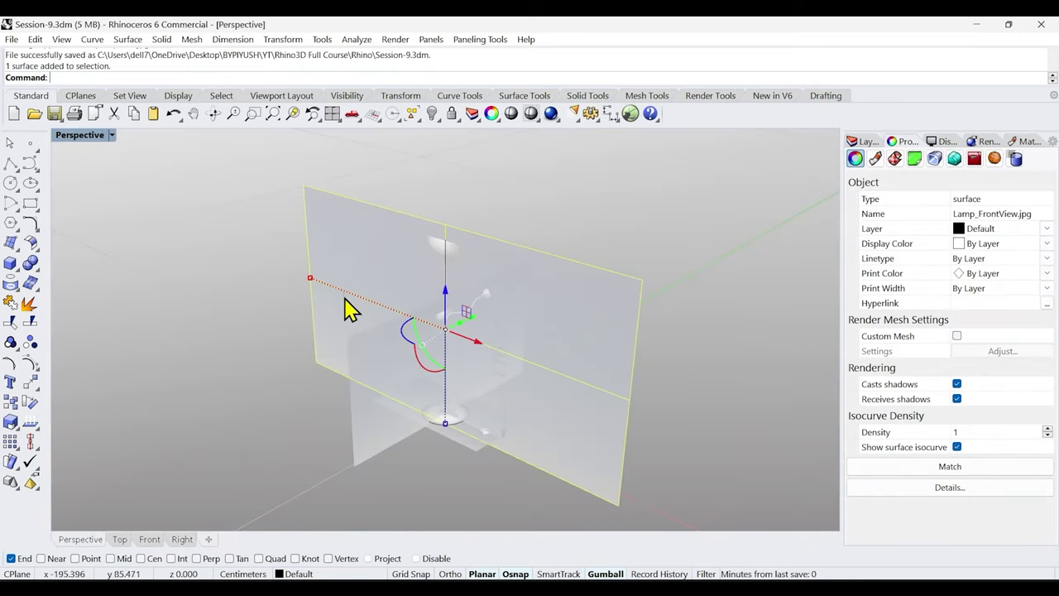
middle_click(259, 311)
click(217, 287)
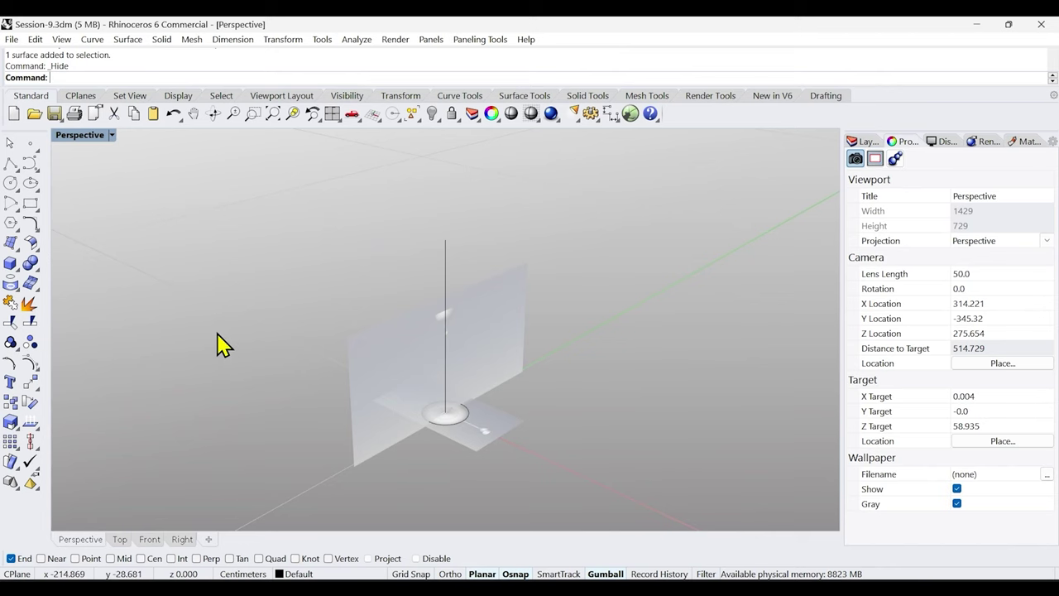
Select the Lamp_RightView picture in the Right view and start Scale2D with the base point at the origin (0).
click(367, 354)
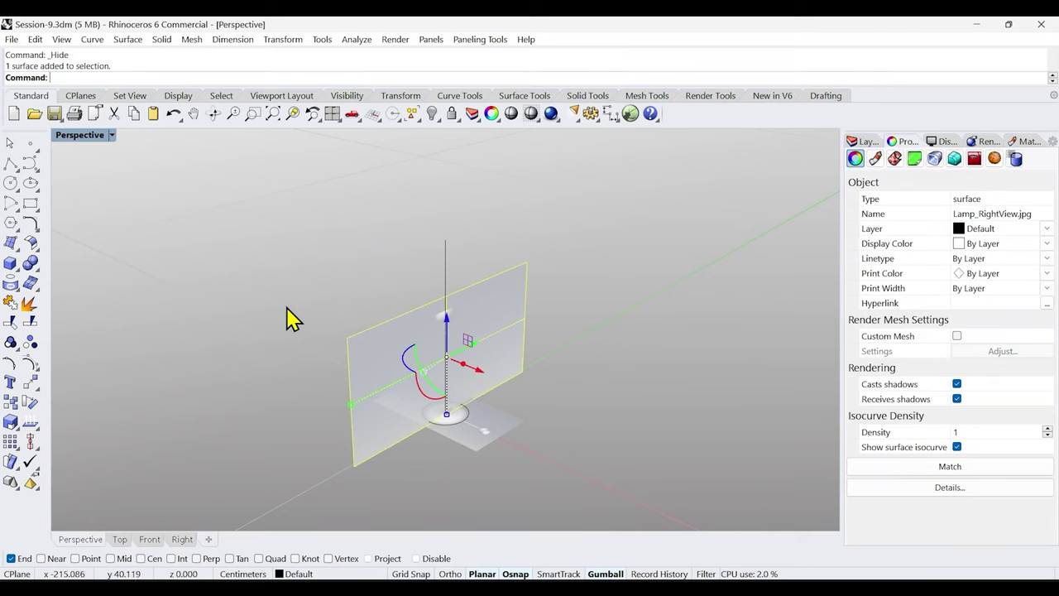
click(183, 540)
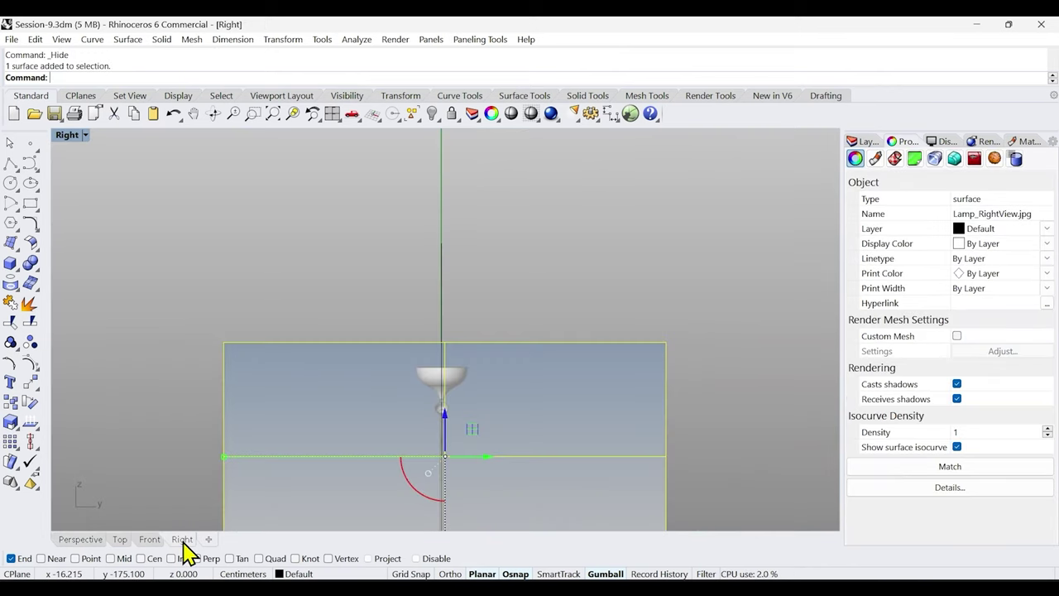
click(274, 115)
key(Escape)
click(524, 326)
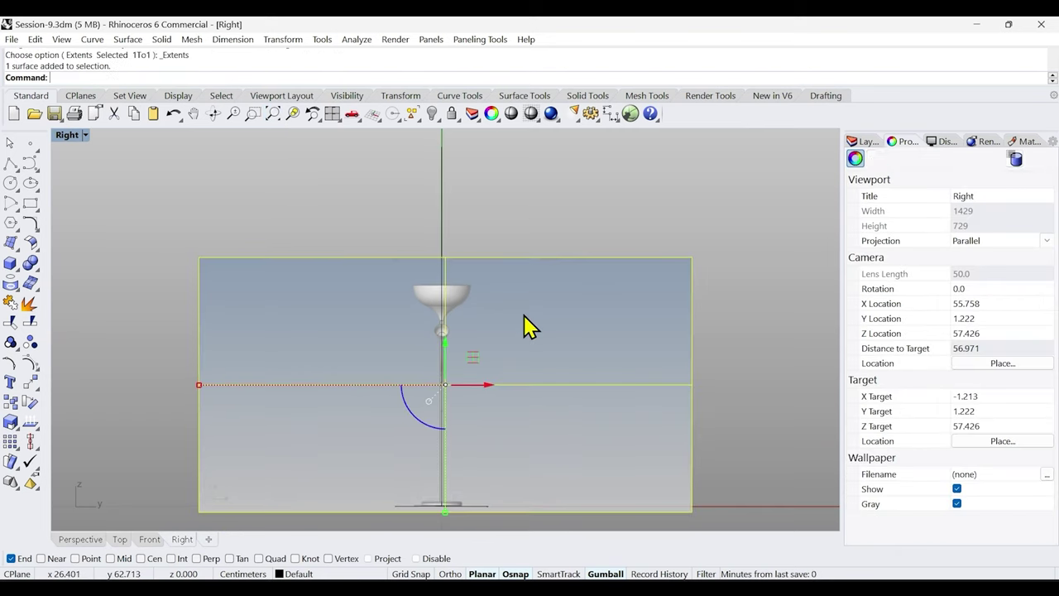
text(Scale2D)
key(Return)
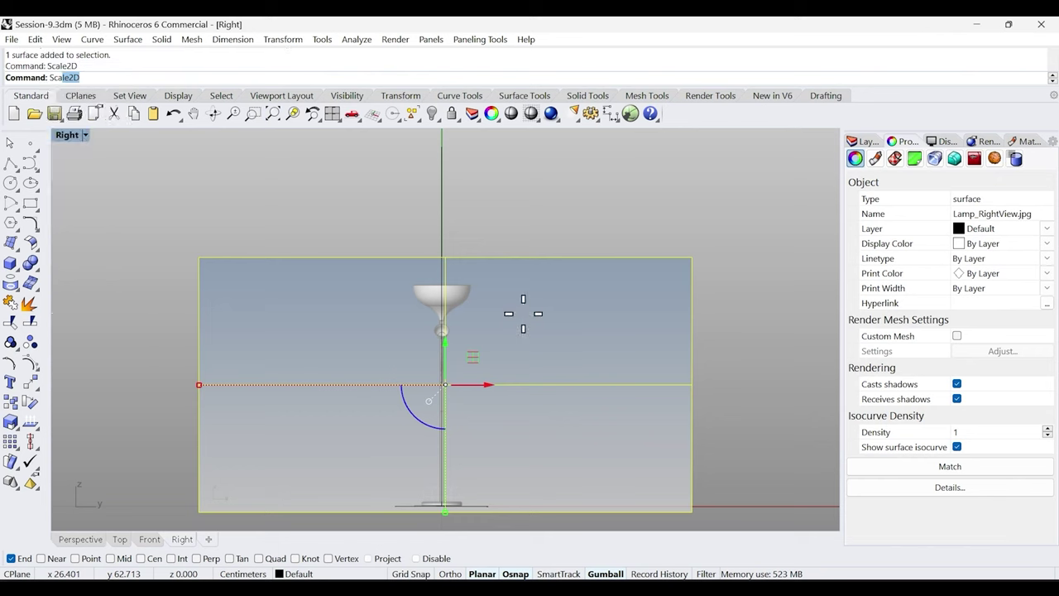
text(0)
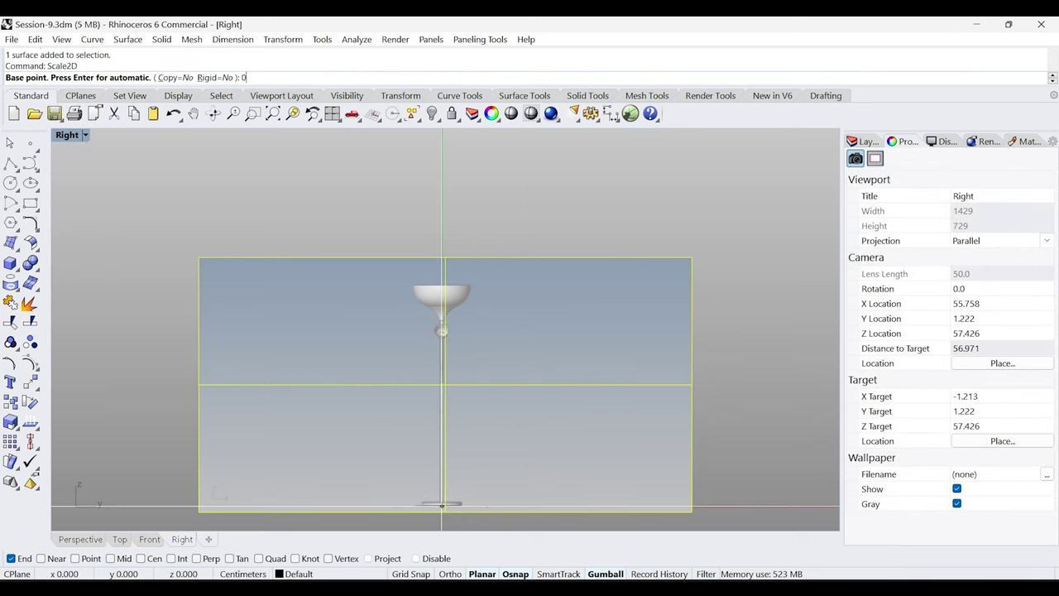
key(Return)
Scale the picture from the top centre of its pictured lampshade to the upper end of the vertical height line.
scroll(441, 463, up, 5)
scroll(450, 478, down, 5)
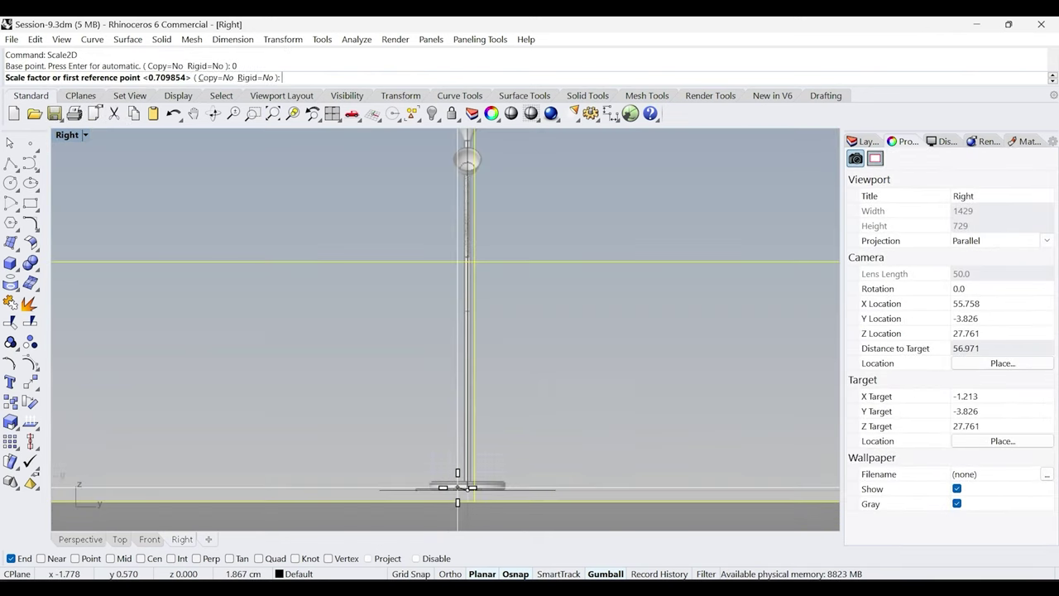
scroll(441, 344, up, 5)
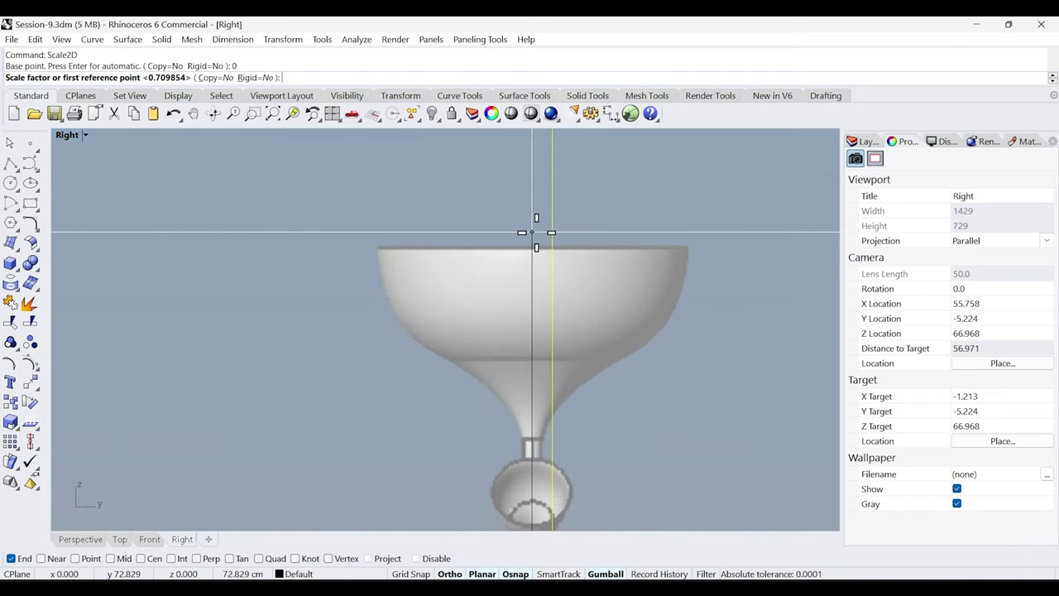
scroll(529, 236, up, 4)
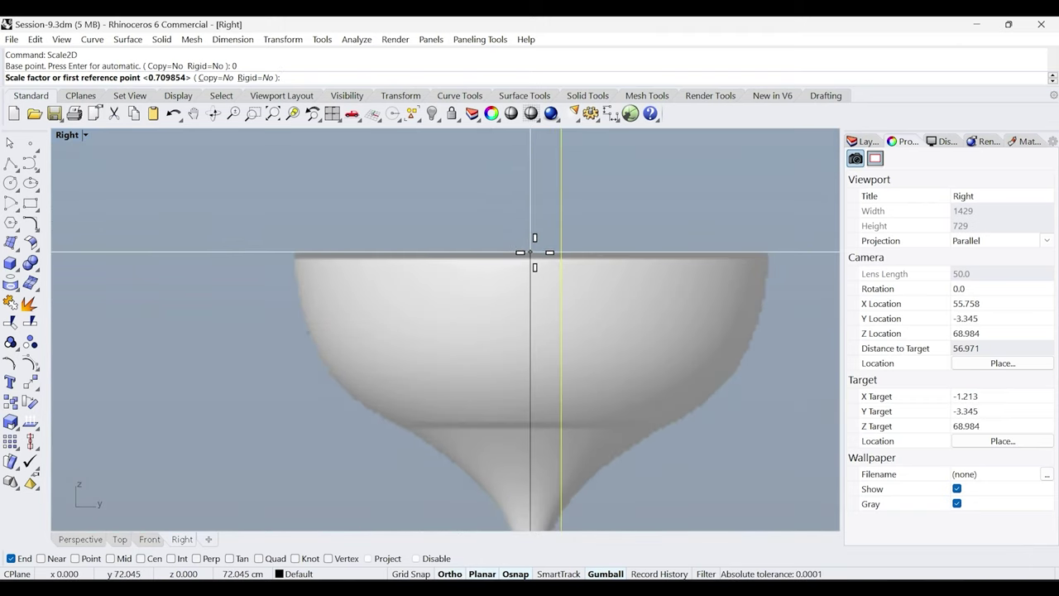
click(530, 252)
scroll(480, 223, down, 6)
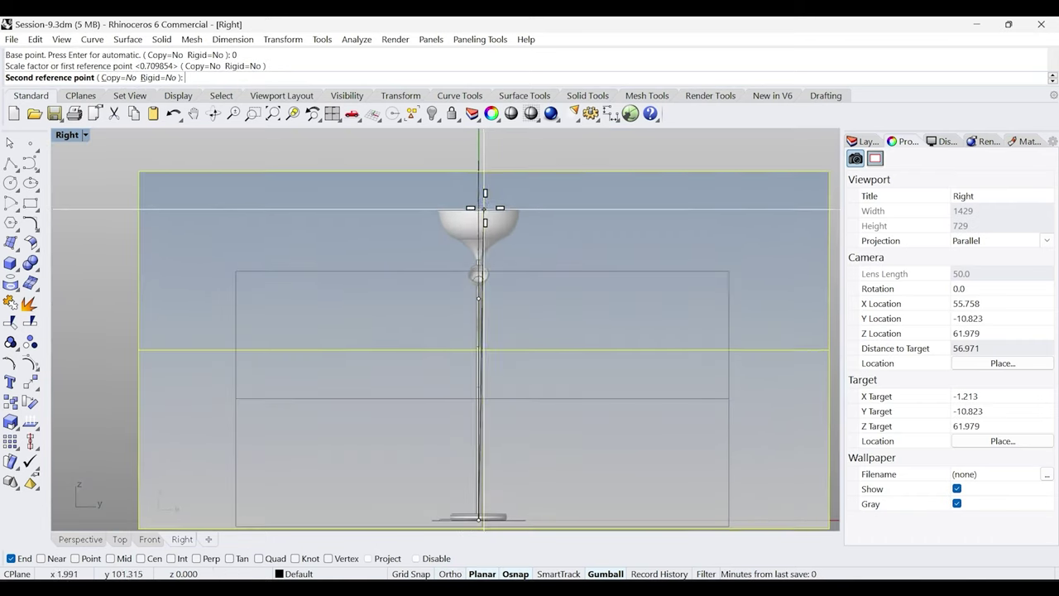
click(488, 179)
scroll(417, 273, down, 2)
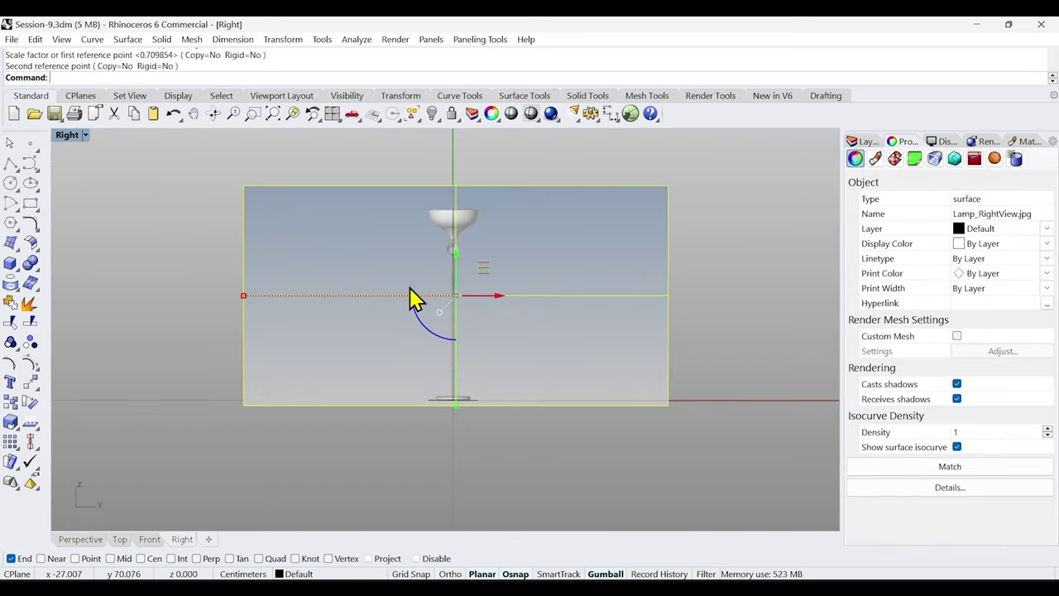
Bring the hidden front-view picture back in the Perspective view and check how the three reference pictures line up.
click(87, 538)
click(612, 405)
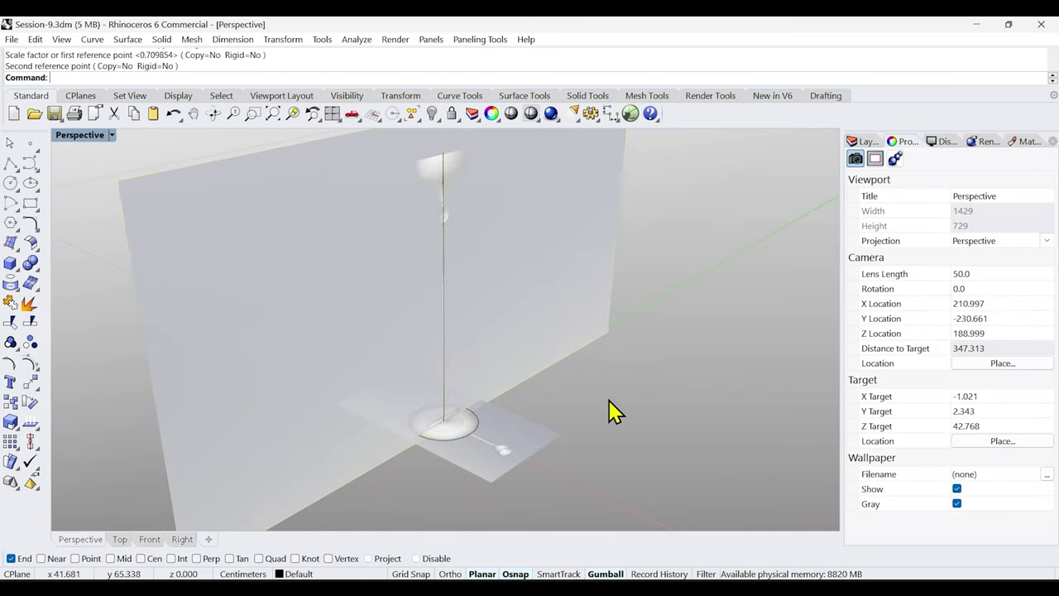
middle_click(638, 393)
click(589, 365)
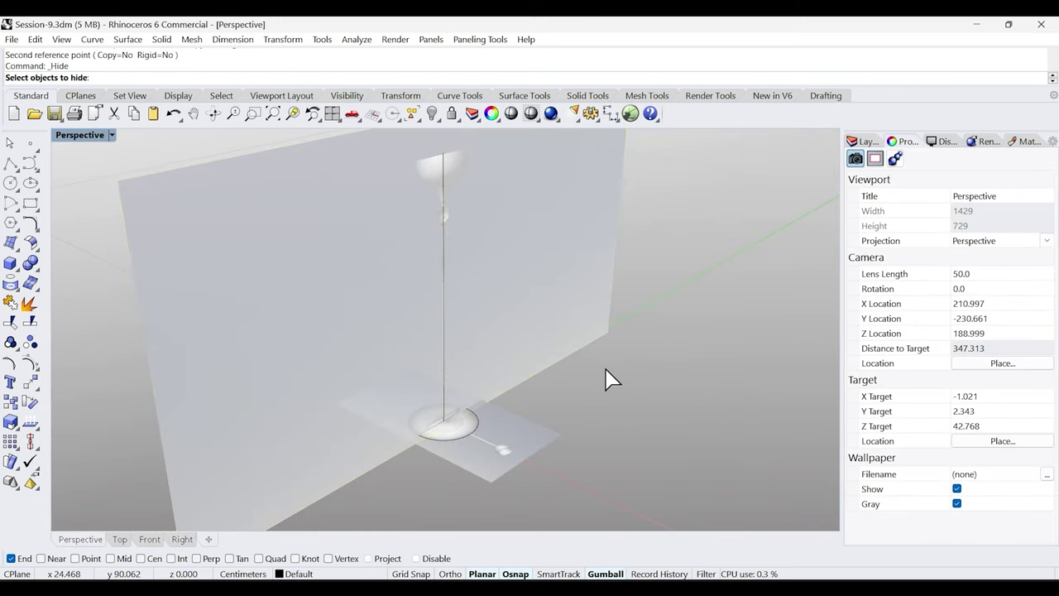
middle_click(607, 378)
click(577, 343)
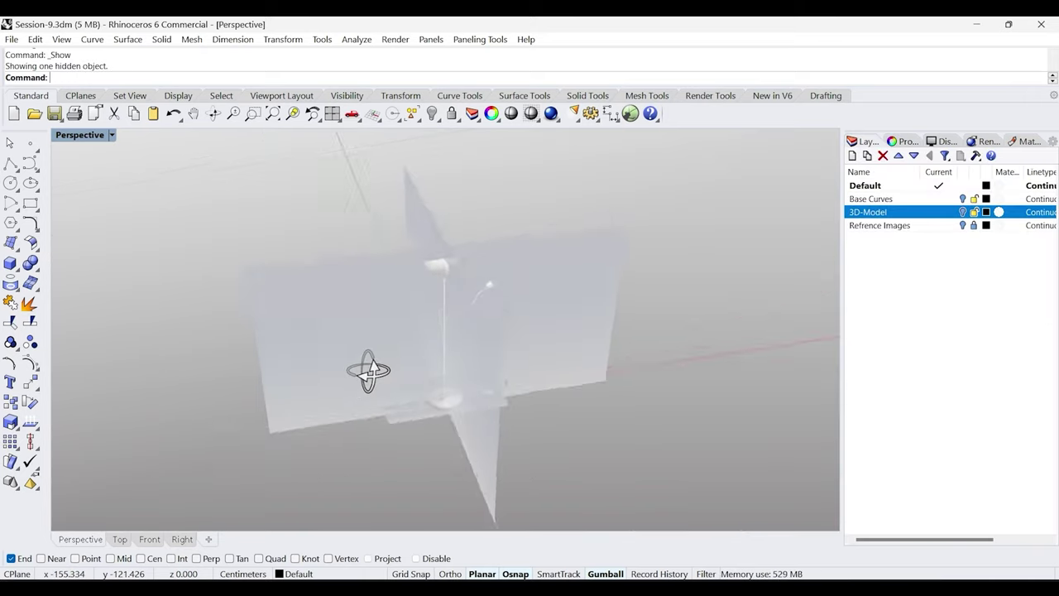
right_drag(366, 366, 435, 307)
scroll(435, 289, up, 5)
right_drag(435, 267, 472, 359)
scroll(484, 277, down, 3)
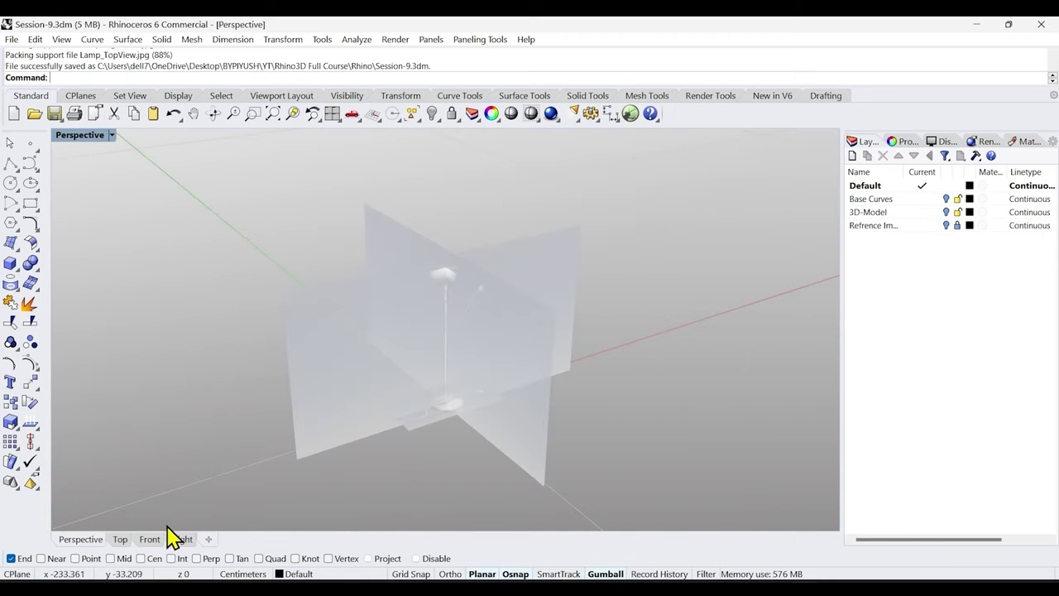
Trace the left profile of the pictured lampshade in the Front view with a degree-3 control-point curve, from the rim to the pole's top.
click(153, 539)
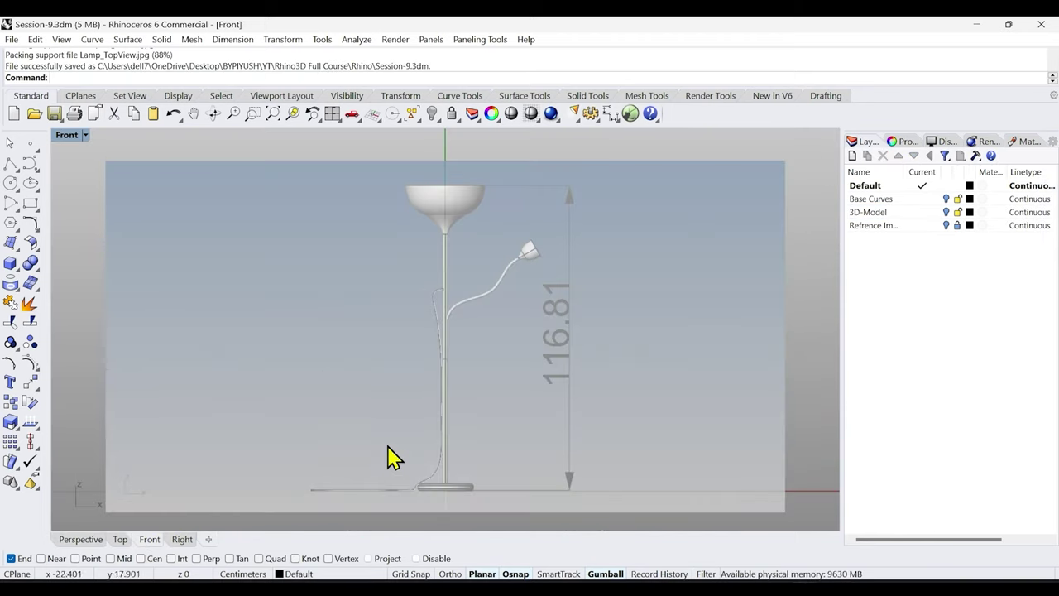
scroll(409, 174, up, 2)
scroll(409, 173, up, 2)
scroll(512, 223, up, 3)
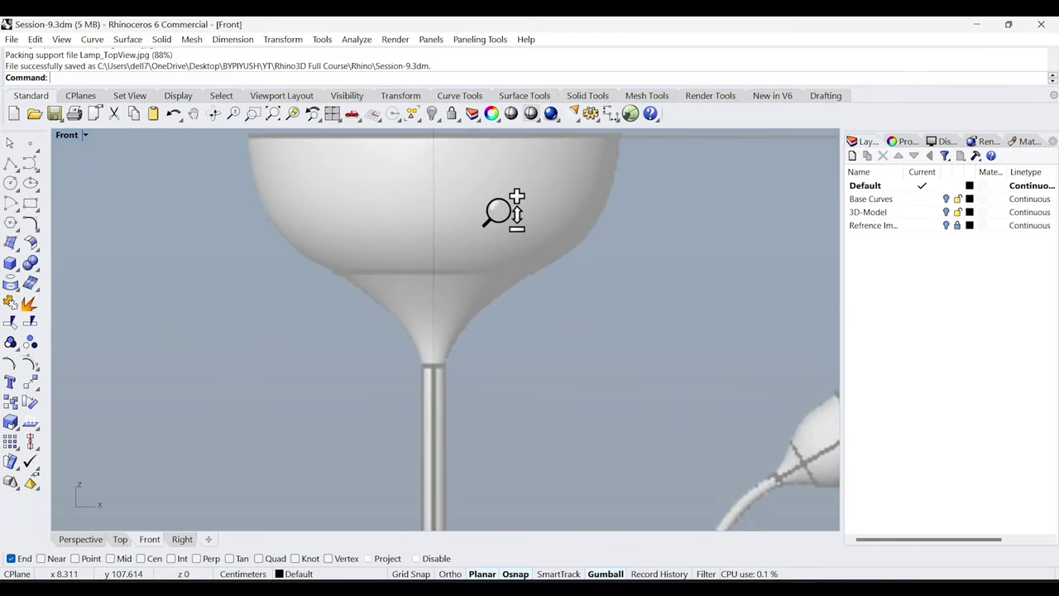
right_drag(459, 308, 520, 421)
scroll(496, 386, down, 1)
scroll(489, 373, up, 2)
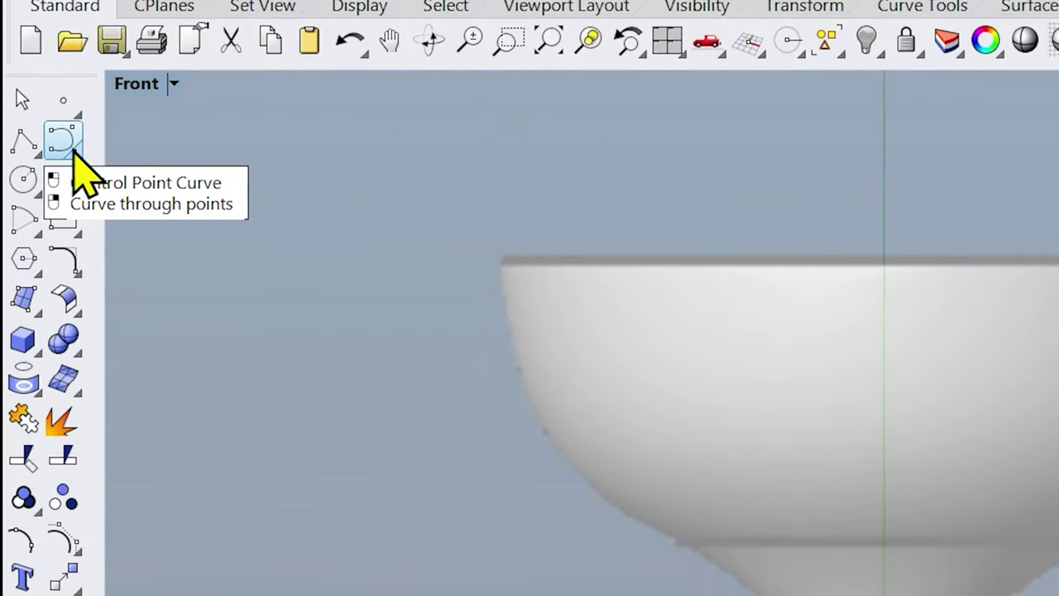
click(64, 145)
click(122, 151)
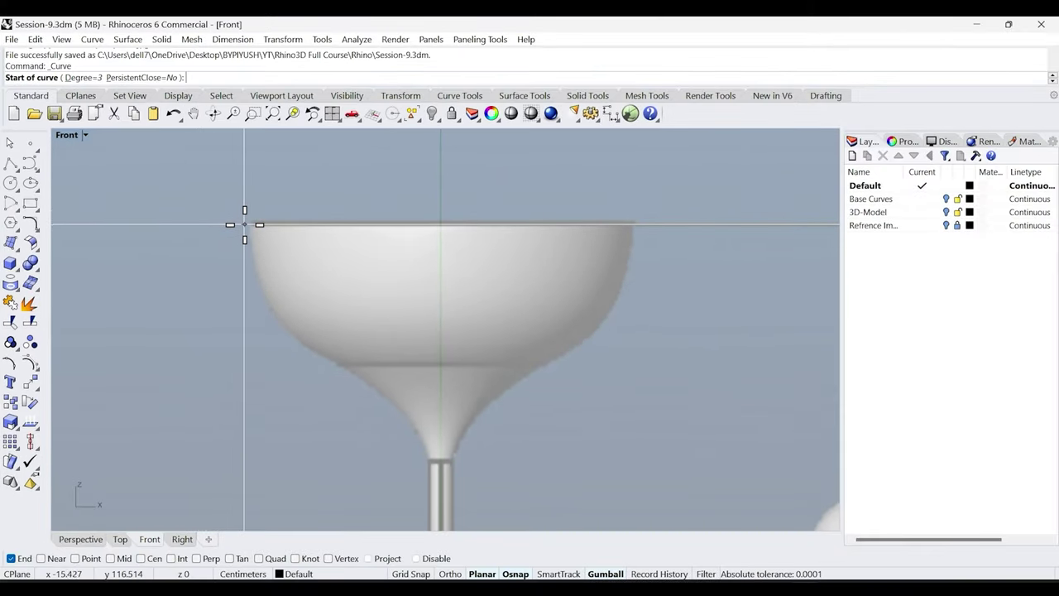
click(248, 221)
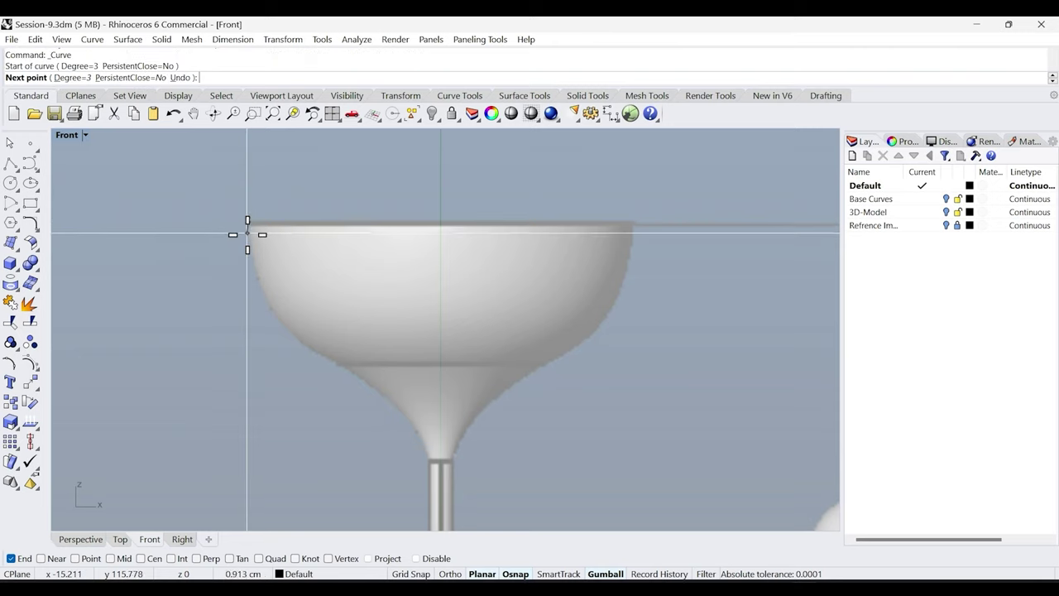
click(256, 282)
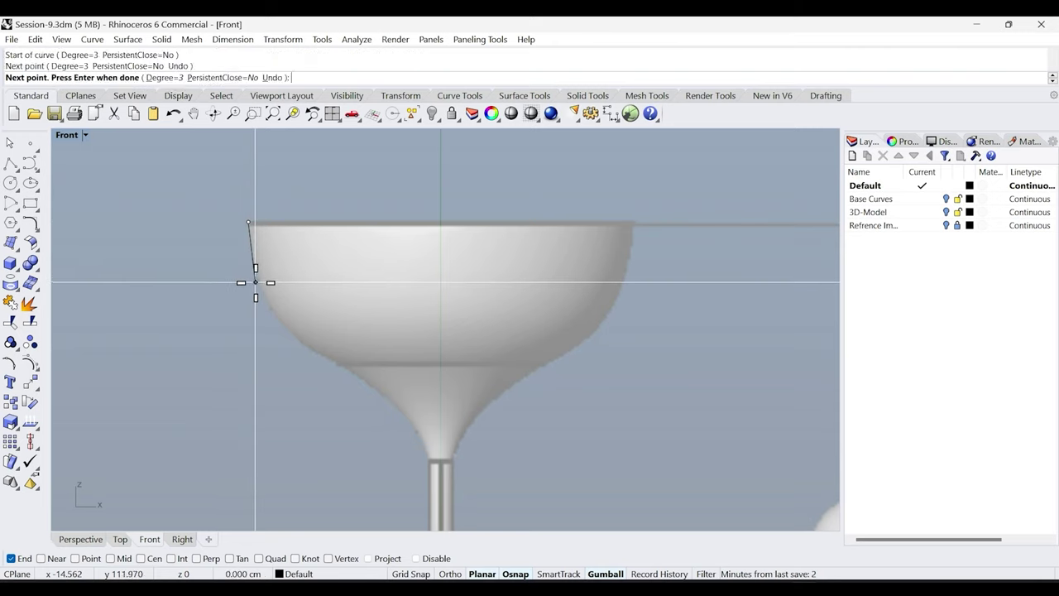
click(281, 327)
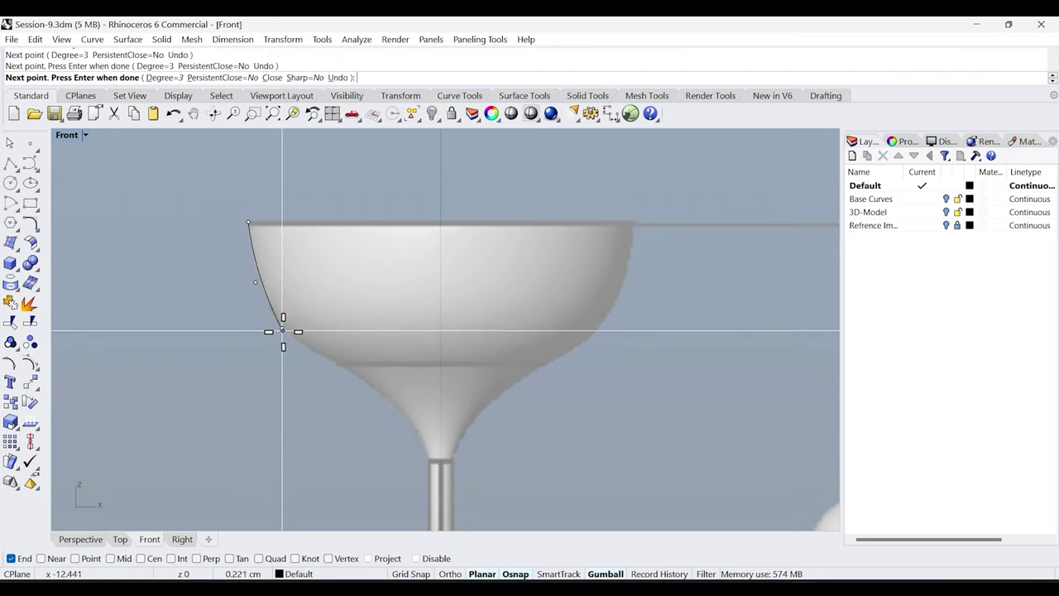
click(325, 357)
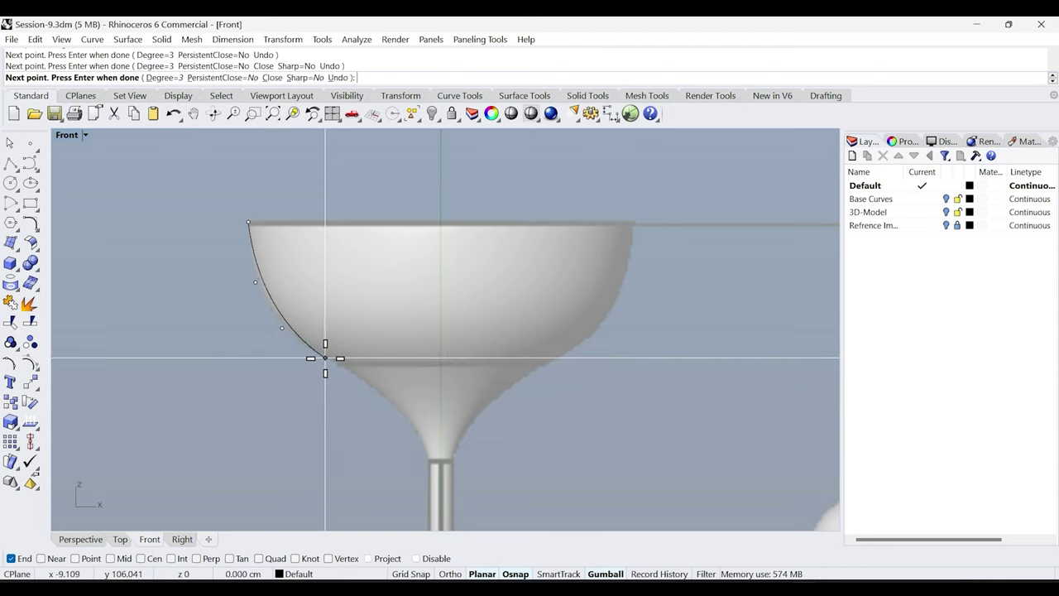
click(376, 387)
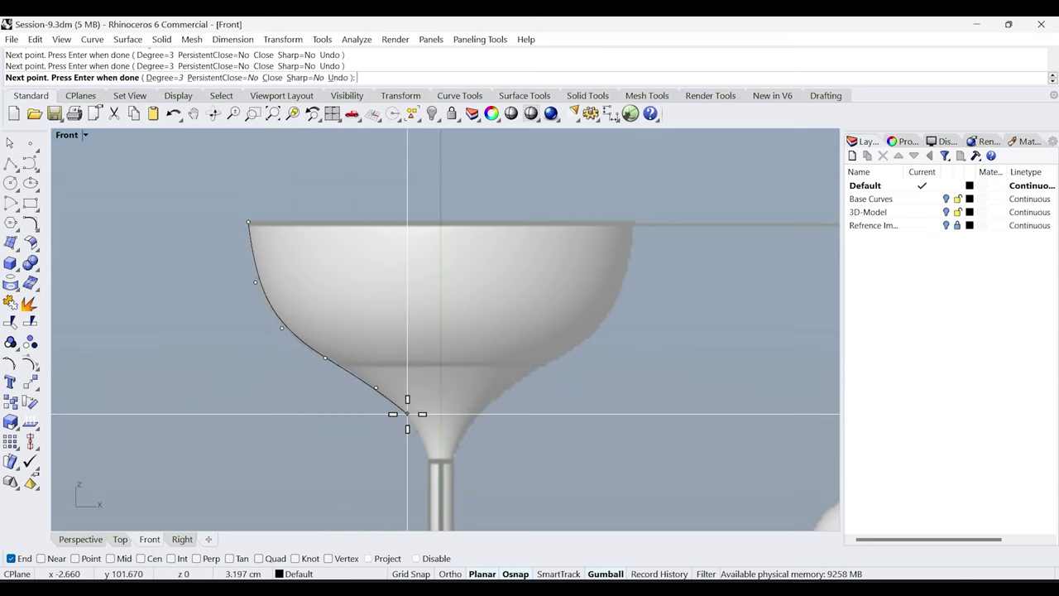
click(406, 413)
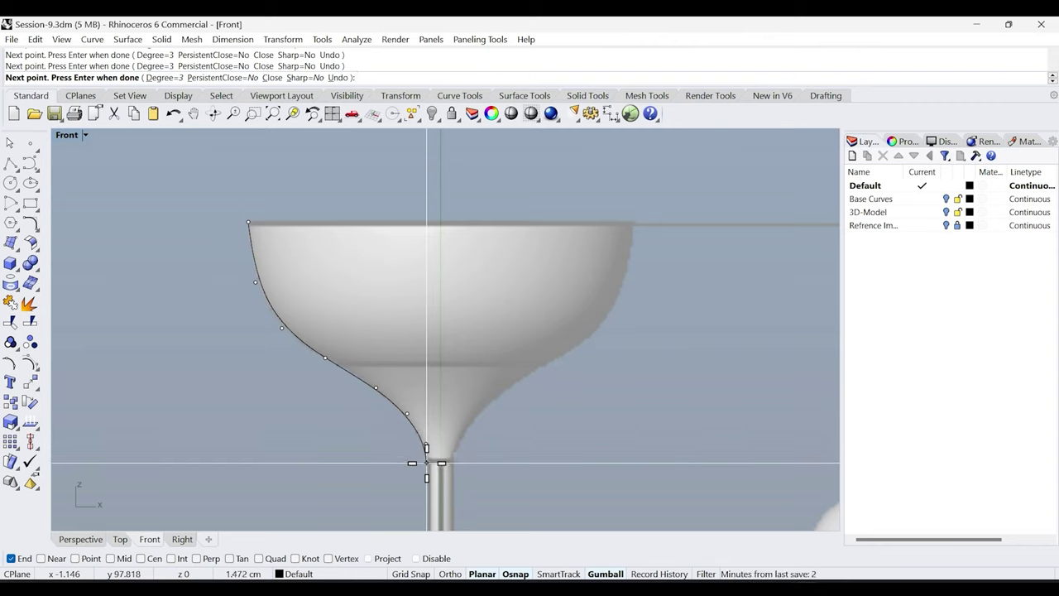
click(427, 462)
key(Return)
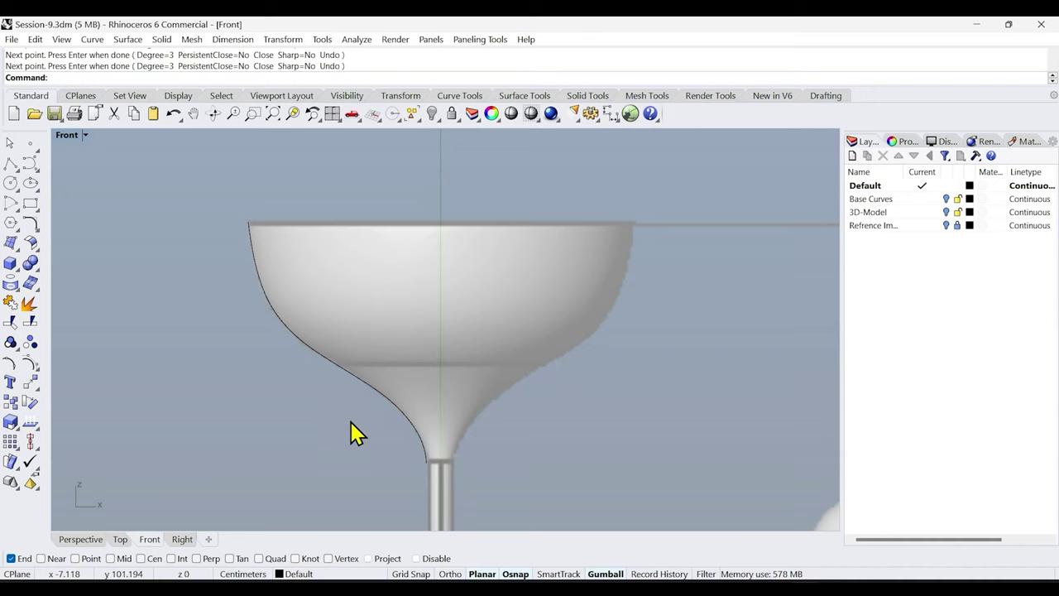
Select the lampshade profile curve and move its control point at the bowl's lower bend slightly outward and down to match the picture.
scroll(307, 354, up, 5)
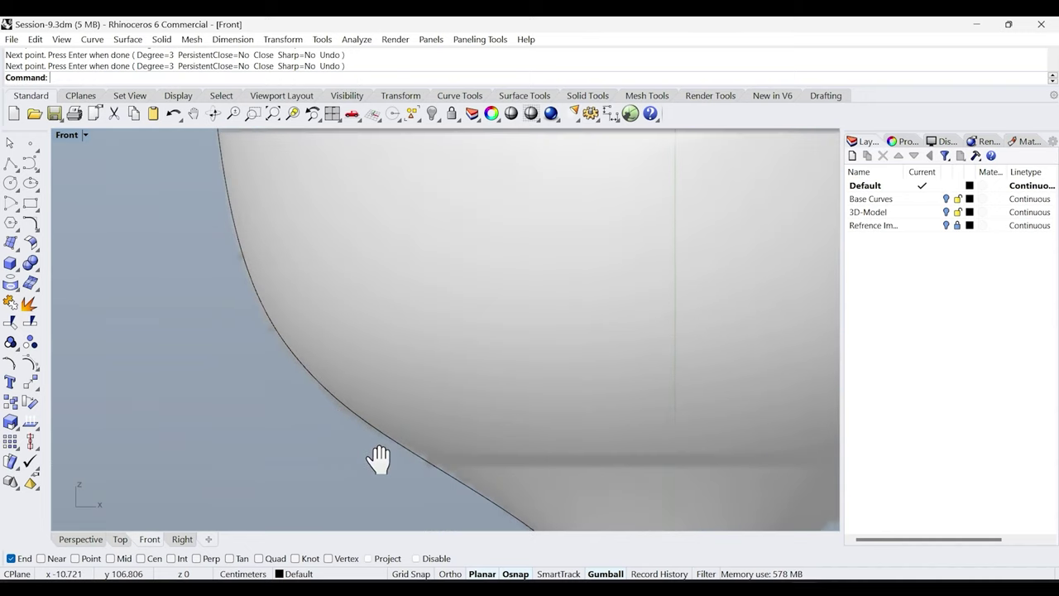
click(317, 397)
click(358, 419)
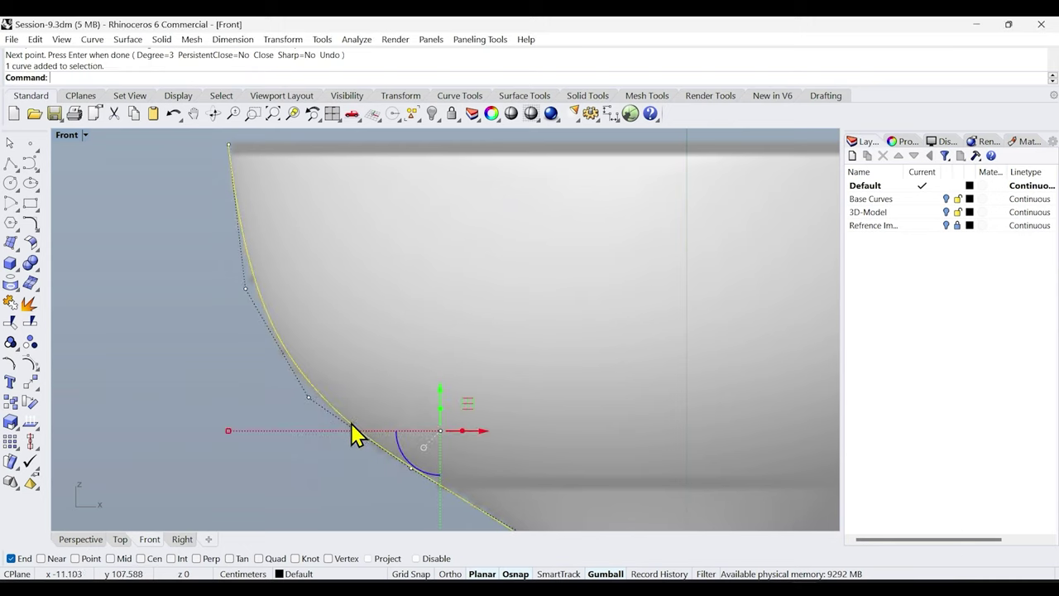
click(308, 405)
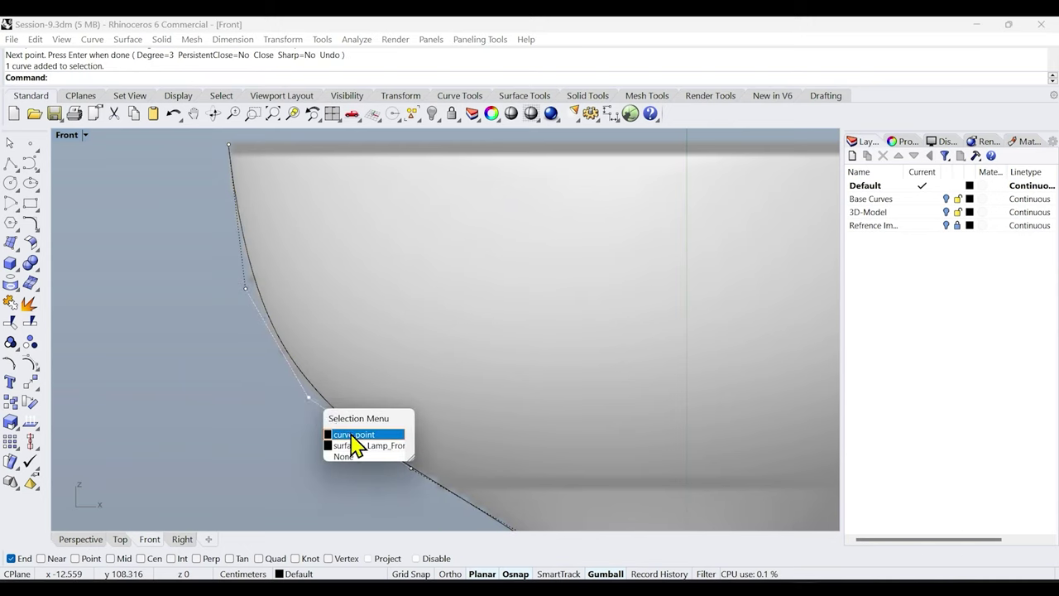
key(Escape)
click(303, 378)
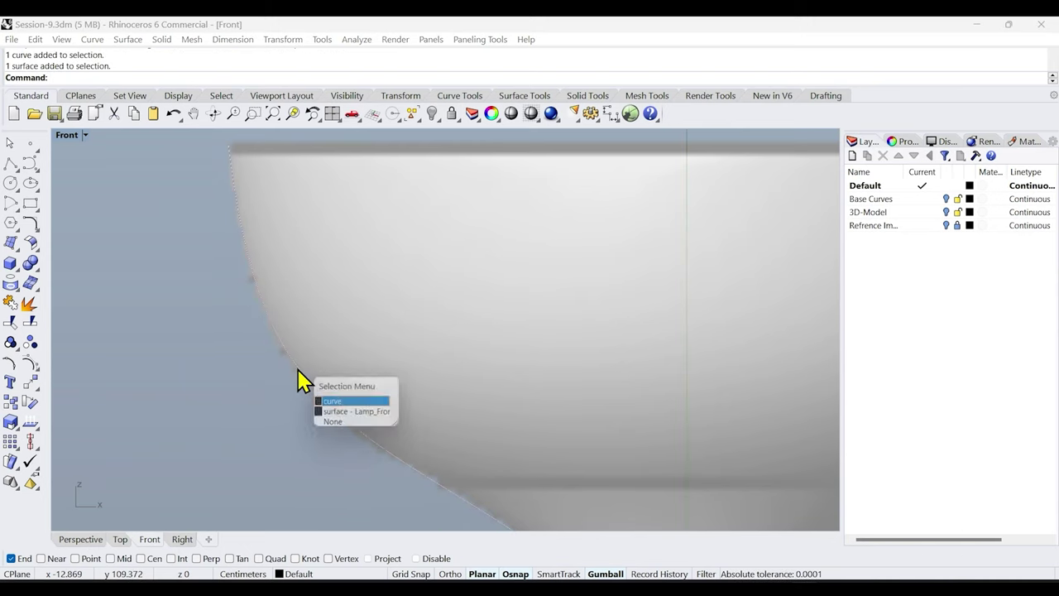
click(339, 402)
scroll(393, 337, down, 3)
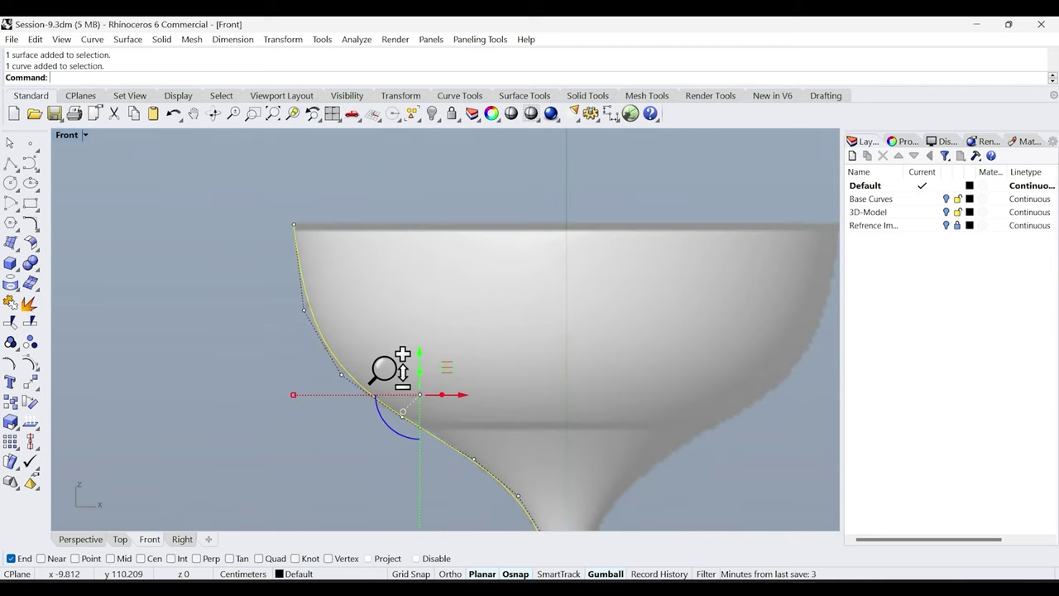
scroll(385, 372, up, 3)
click(307, 401)
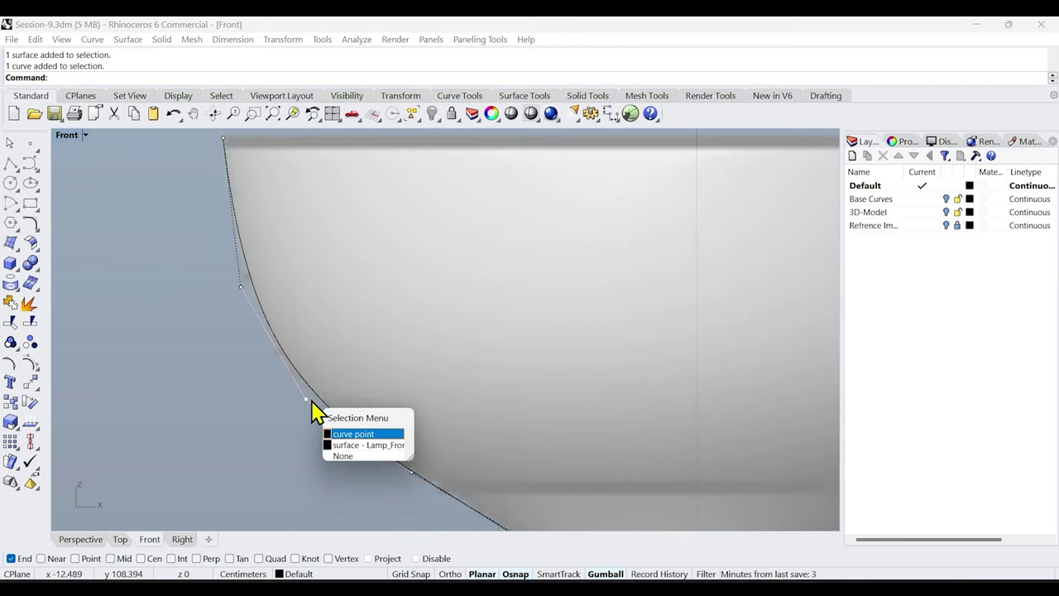
click(349, 434)
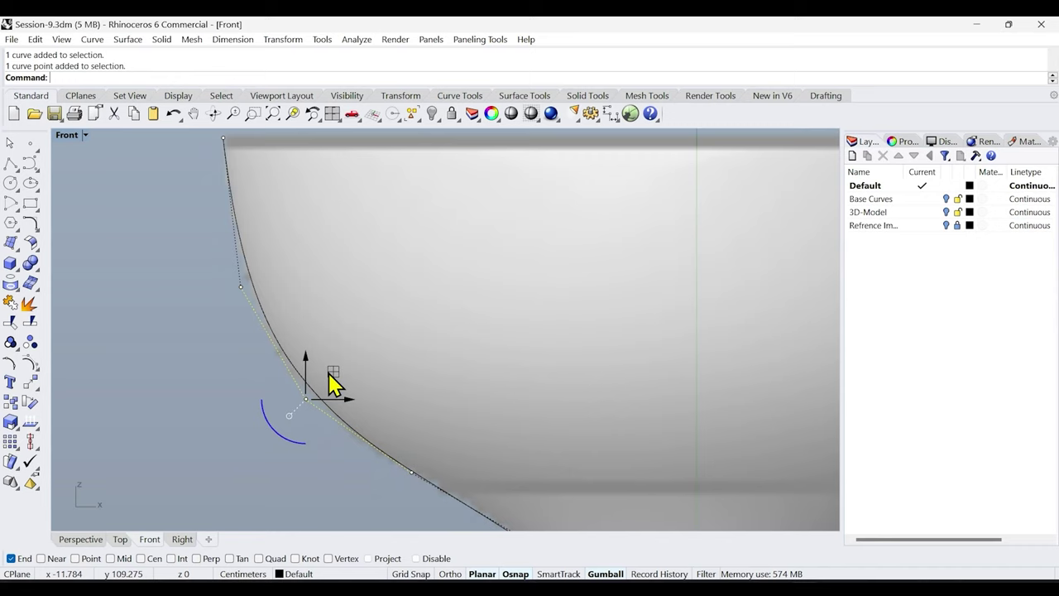
drag(332, 374, 331, 388)
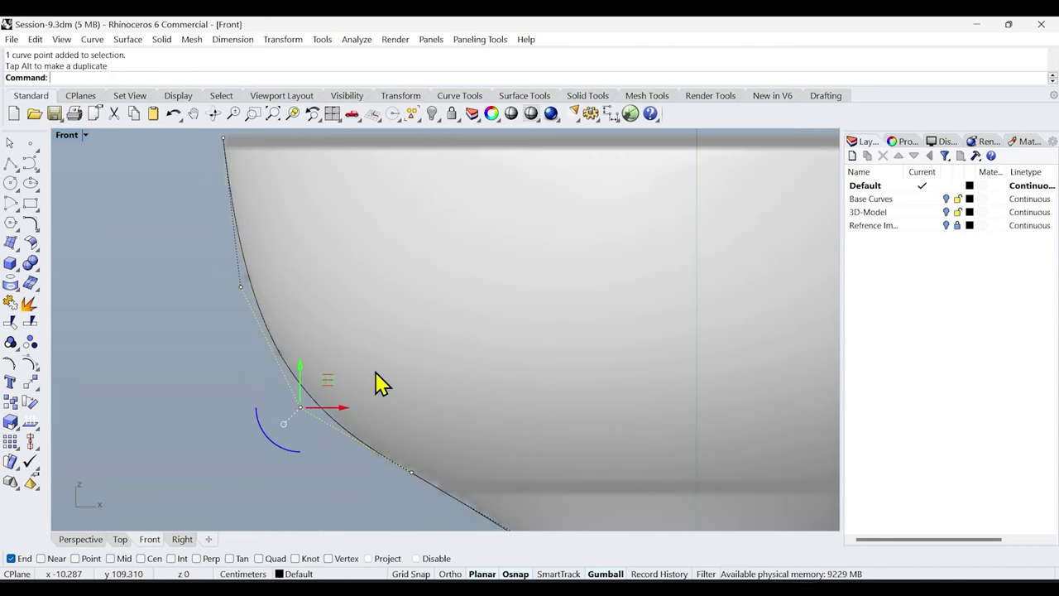
Shift the profile curve's control point just below the rim slightly outward so the upper bowl follows the pictured edge.
click(242, 297)
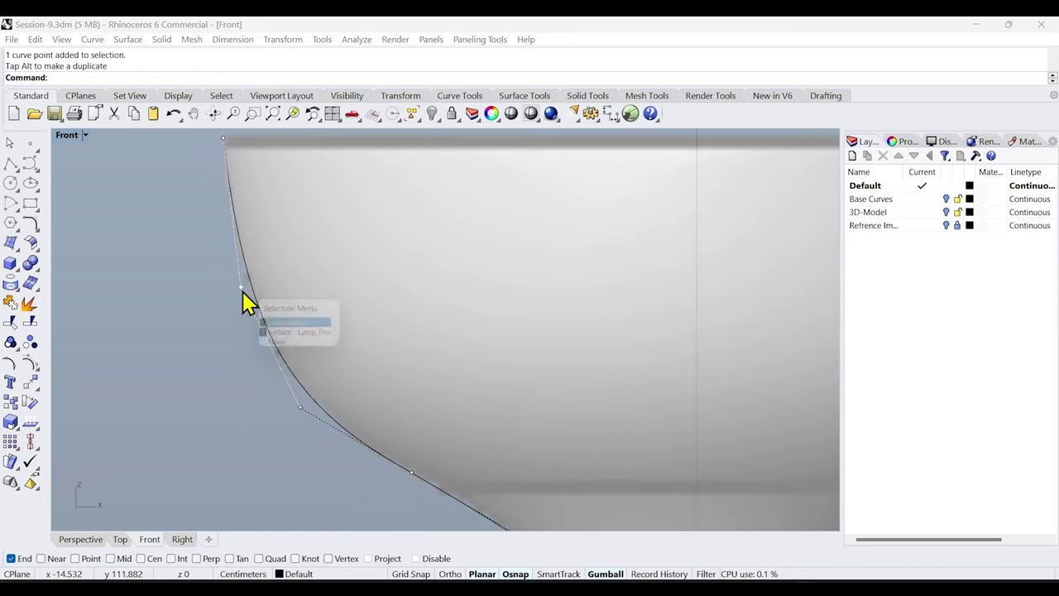
click(290, 329)
drag(269, 261, 263, 262)
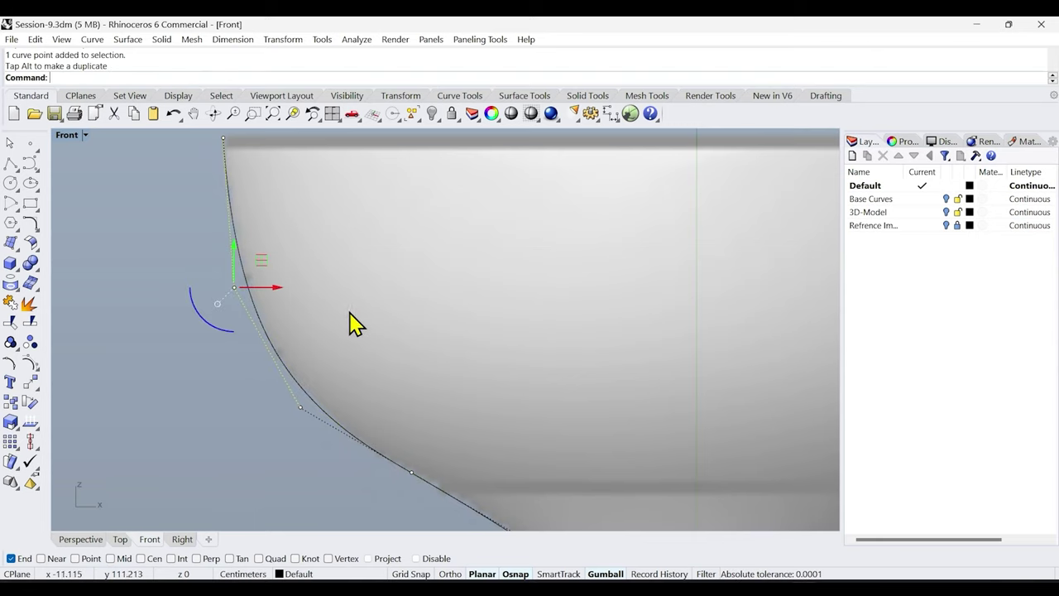
scroll(398, 359, down, 3)
right_drag(406, 390, 367, 342)
scroll(366, 343, up, 1)
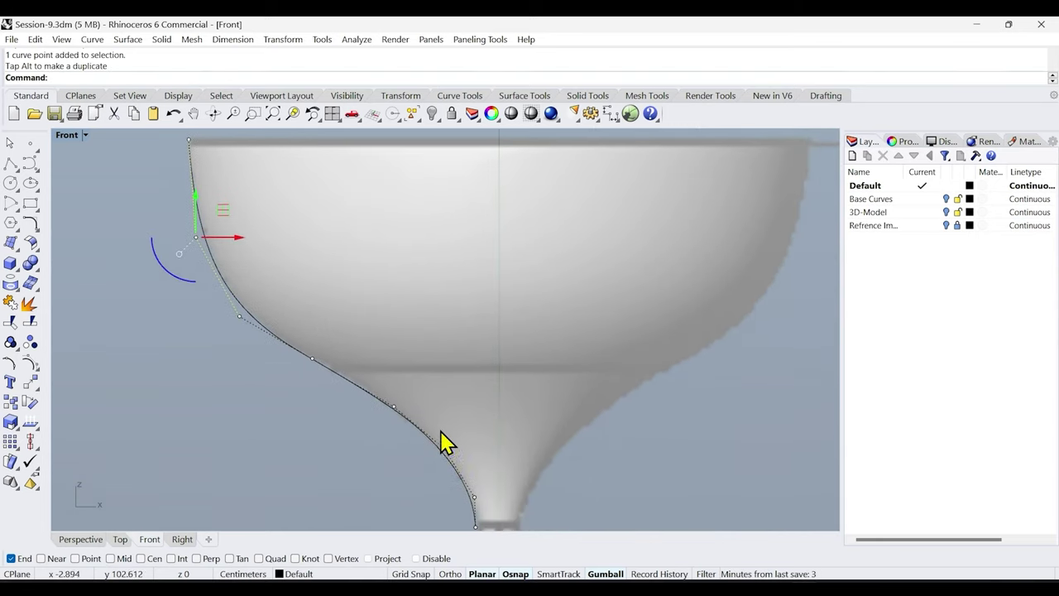
scroll(441, 439, up, 3)
drag(207, 302, 263, 308)
click(360, 348)
ctrl+right_drag(354, 338, 325, 429)
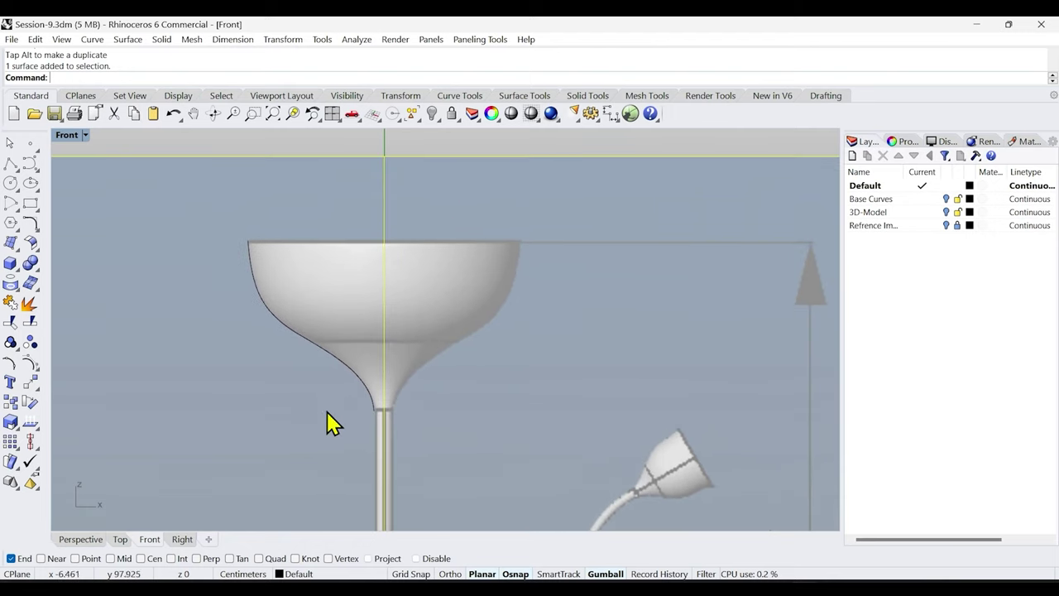
mouse_move(373, 390)
ctrl+right_down()
mouse_move(378, 425)
mouse_move(364, 384)
ctrl+right_up()
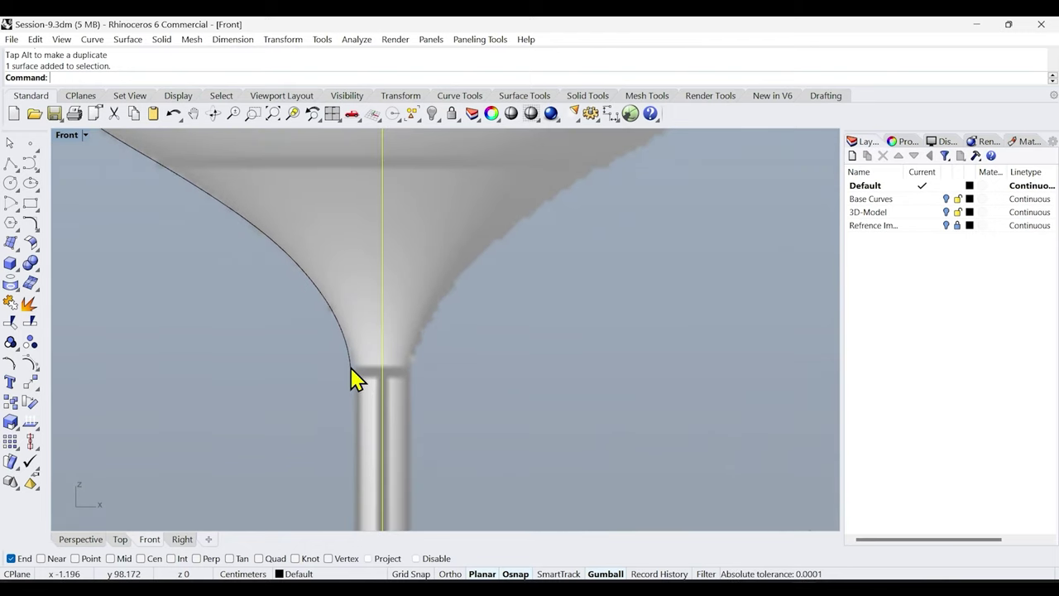
Move the profile curve's lower end point onto the left corner of the pole's top and deselect the curve.
click(354, 379)
click(389, 409)
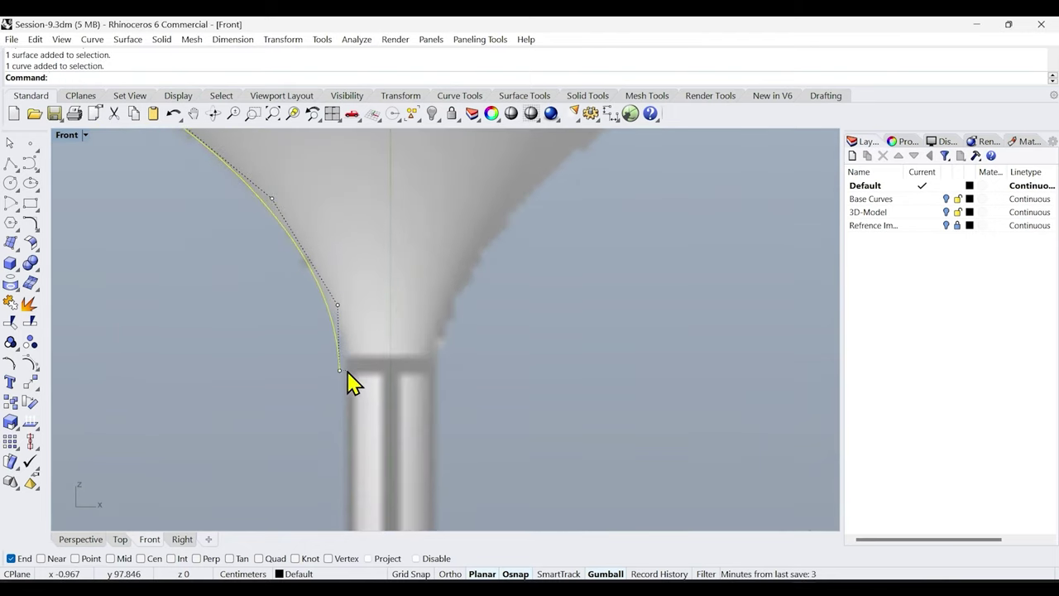
click(339, 370)
drag(339, 369, 376, 342)
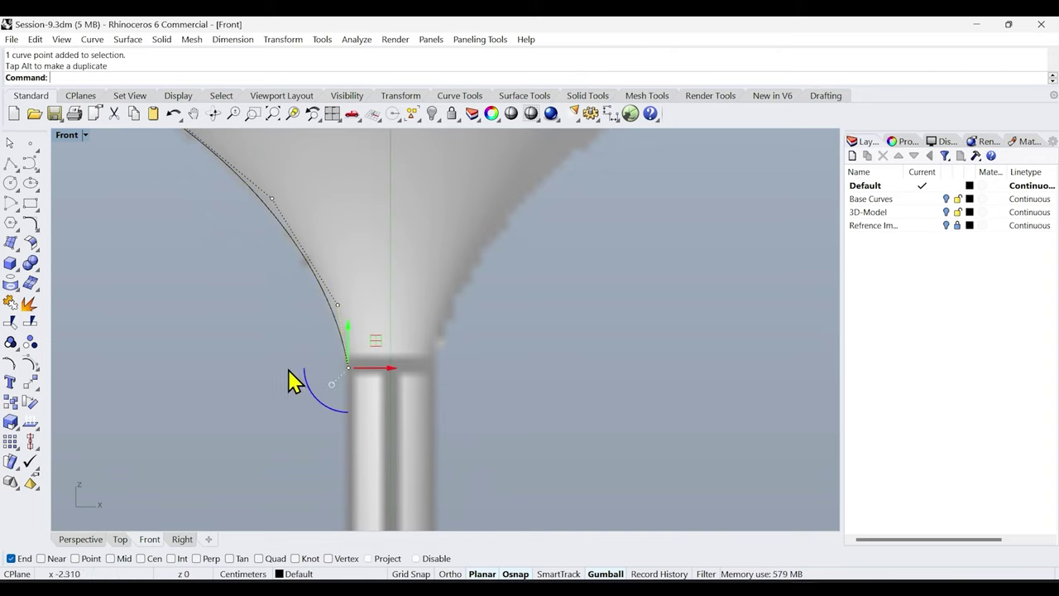
key(Escape)
ctrl+right_drag(278, 378, 301, 478)
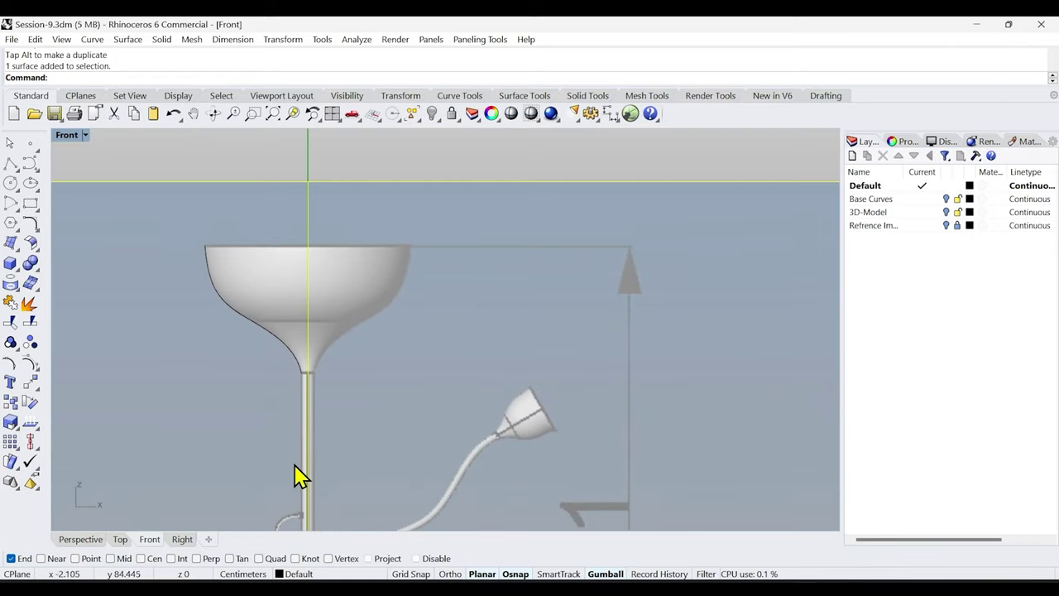
right_drag(376, 423, 478, 460)
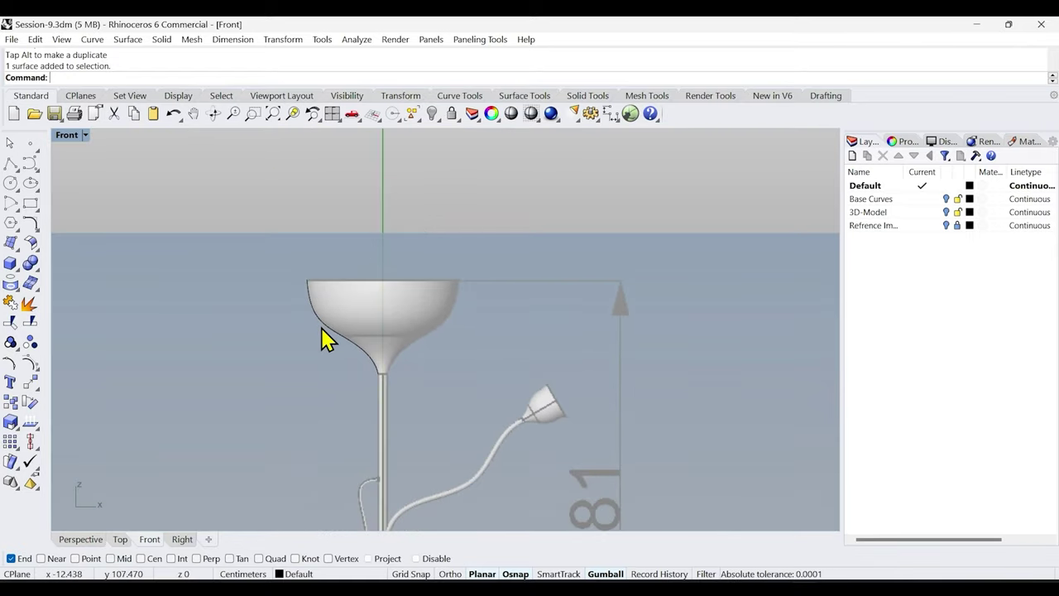
scroll(328, 373, up, 3)
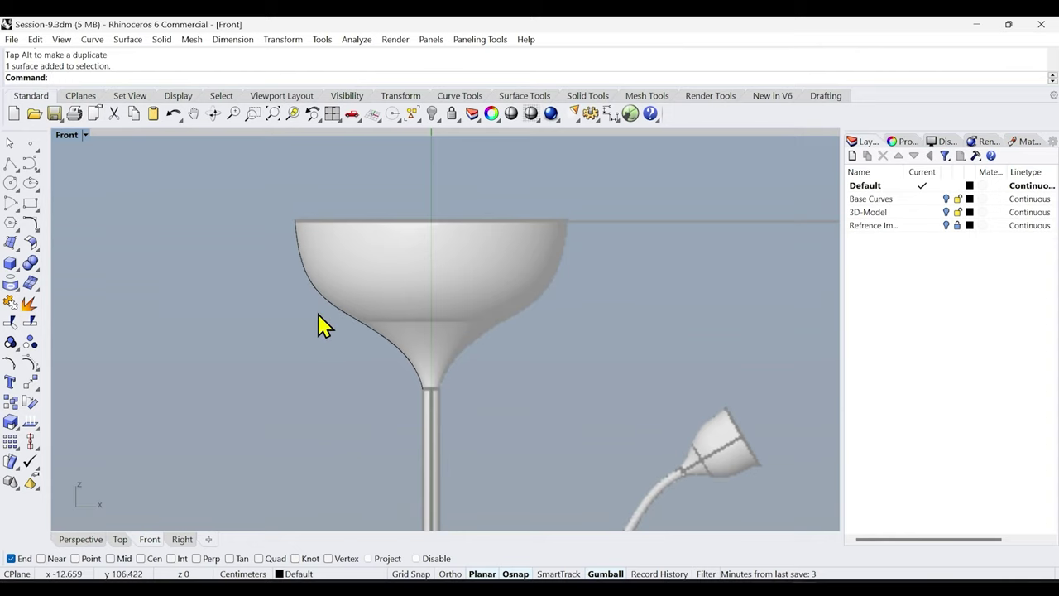
scroll(331, 373, down, 4)
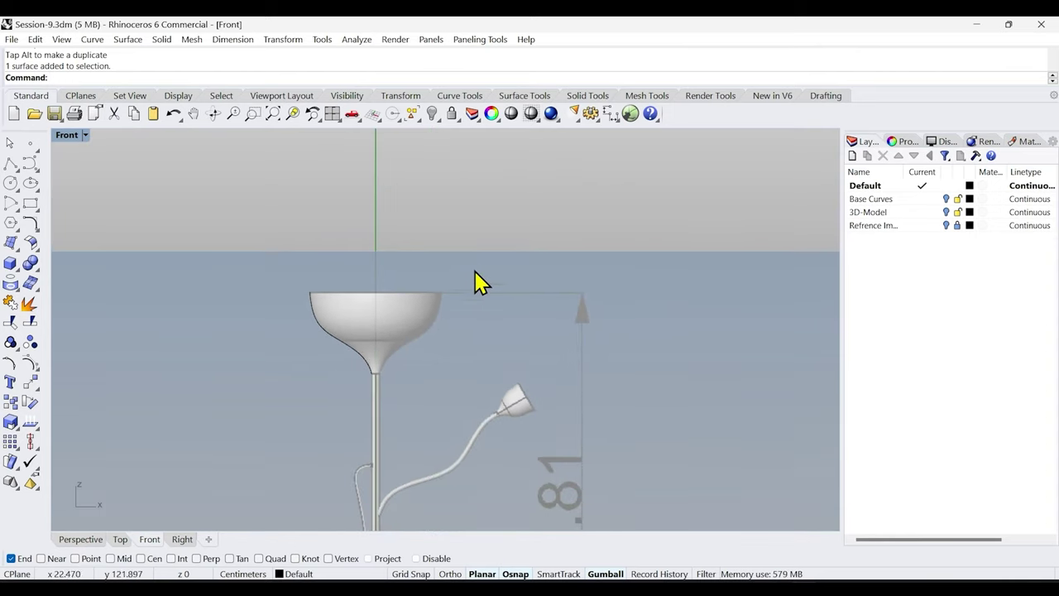
scroll(496, 300, down, 4)
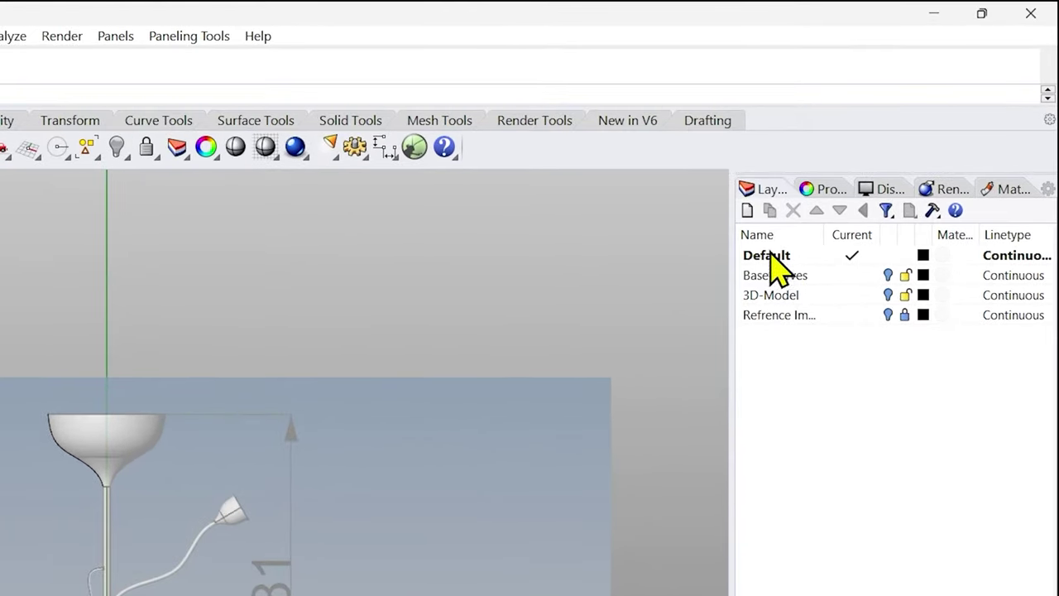
Create a new layer named Ref.Image.
click(747, 212)
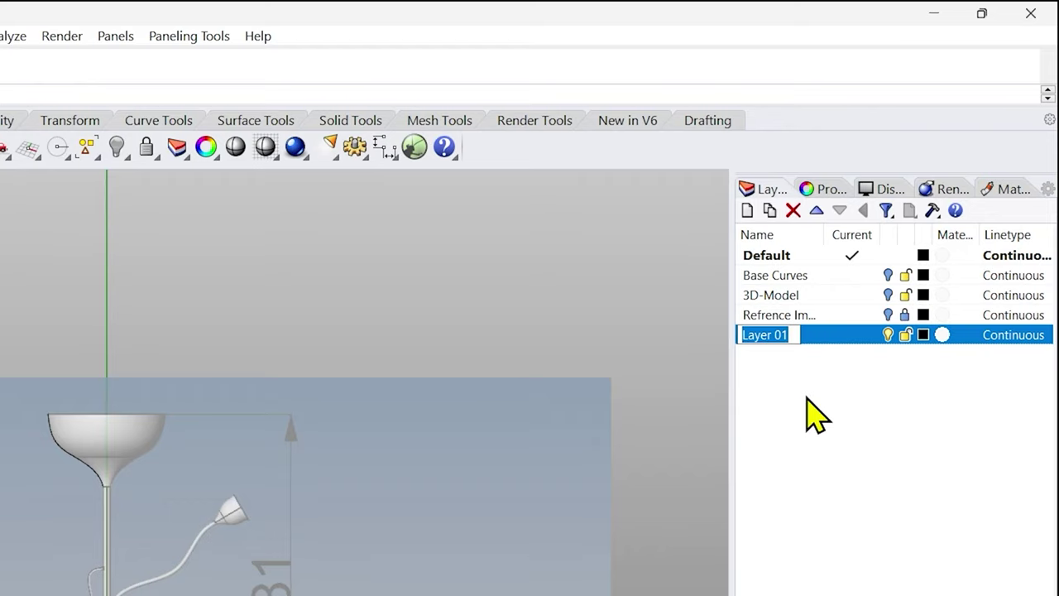
text(Ref.Image)
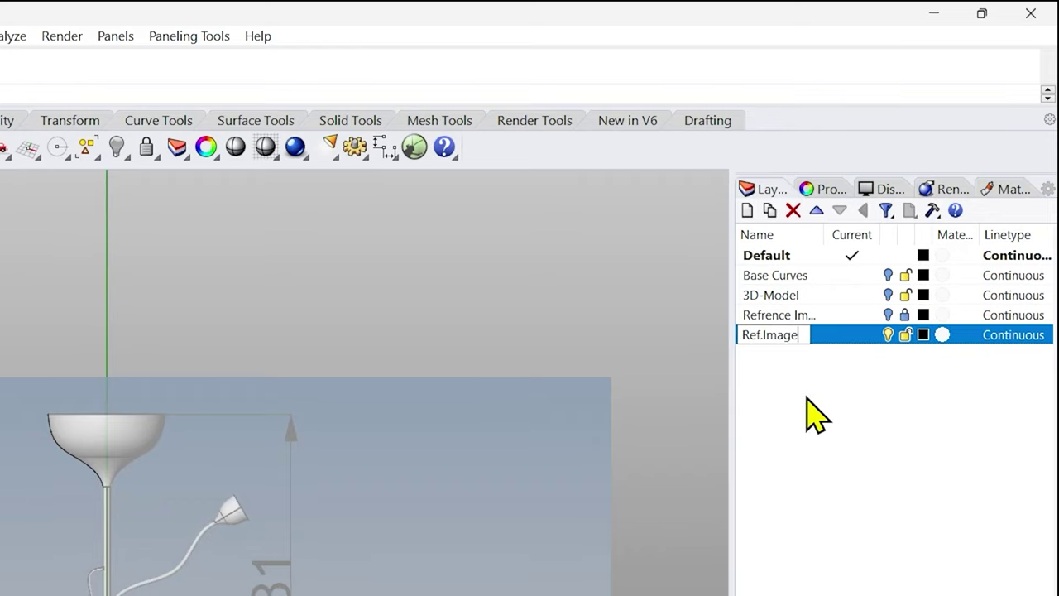
key(Return)
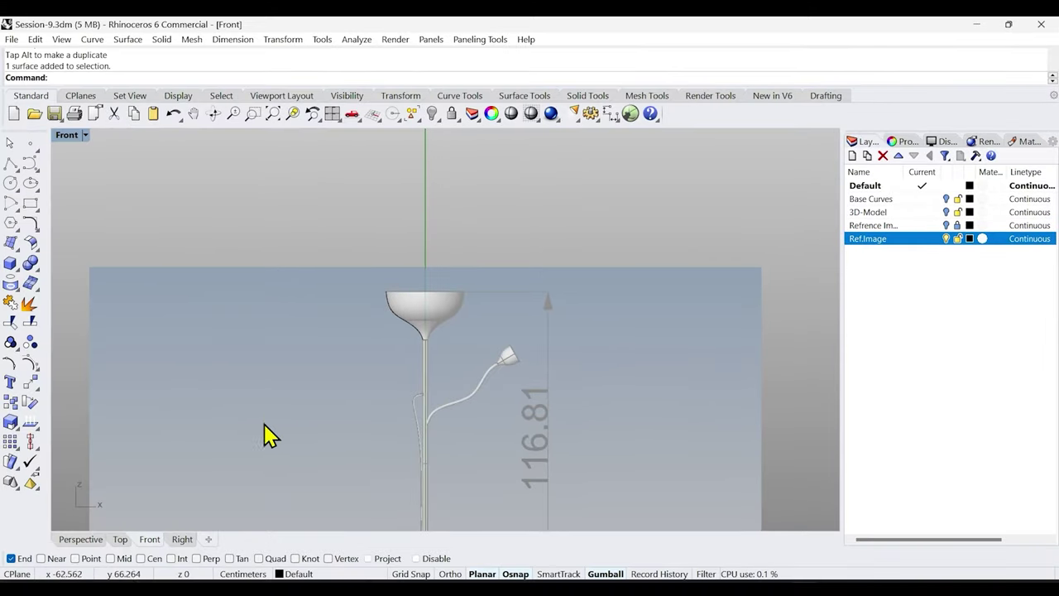
Select the front, top and right-view reference pictures in the Perspective view, assign them to the Ref.Image layer and lock that layer.
click(83, 538)
click(535, 388)
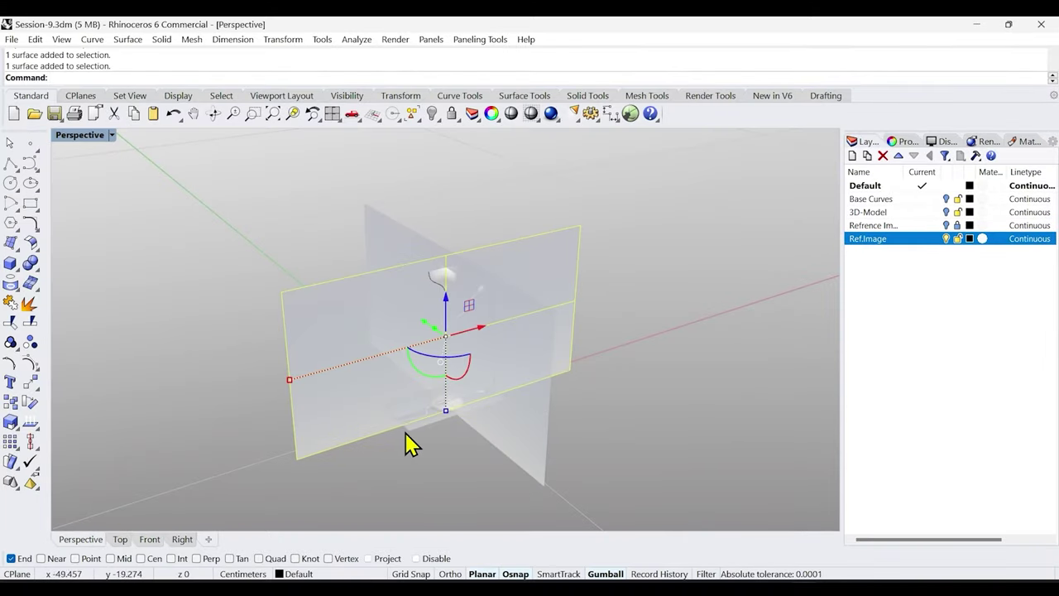
shift+click(380, 240)
scroll(414, 422, up, 5)
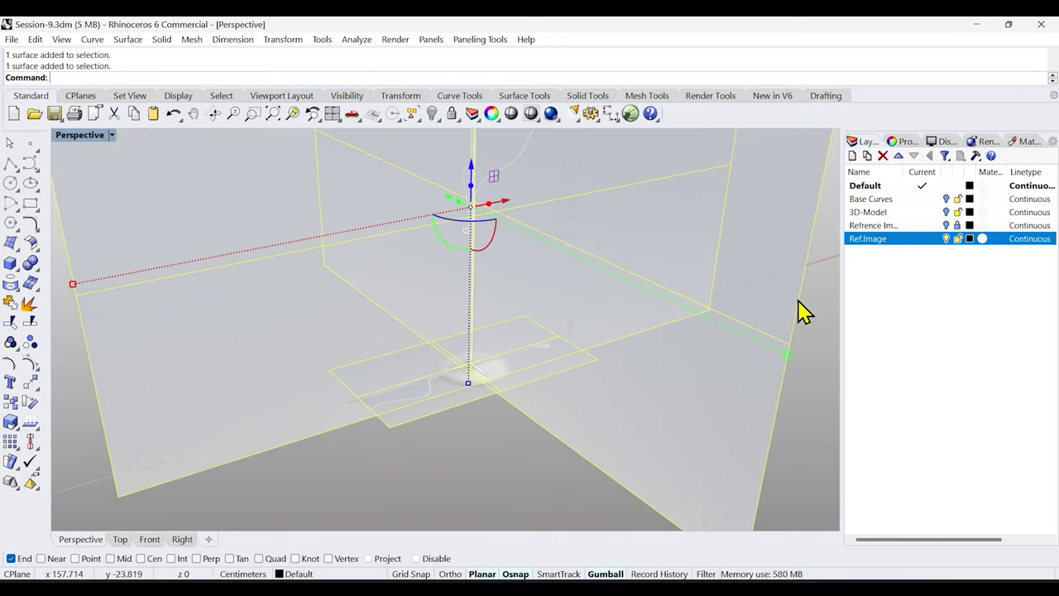
right_click(905, 246)
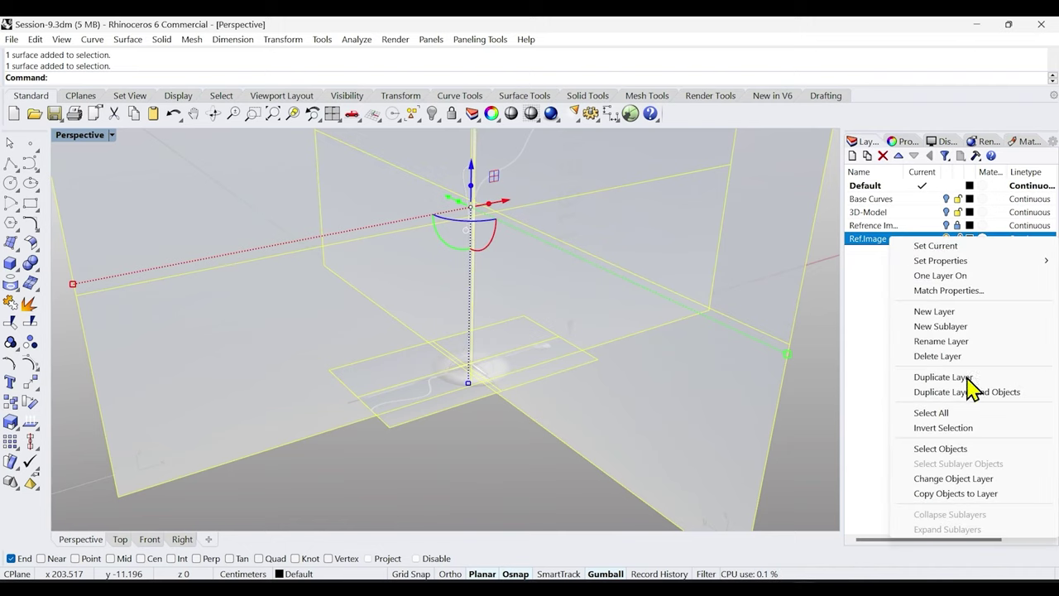
click(909, 478)
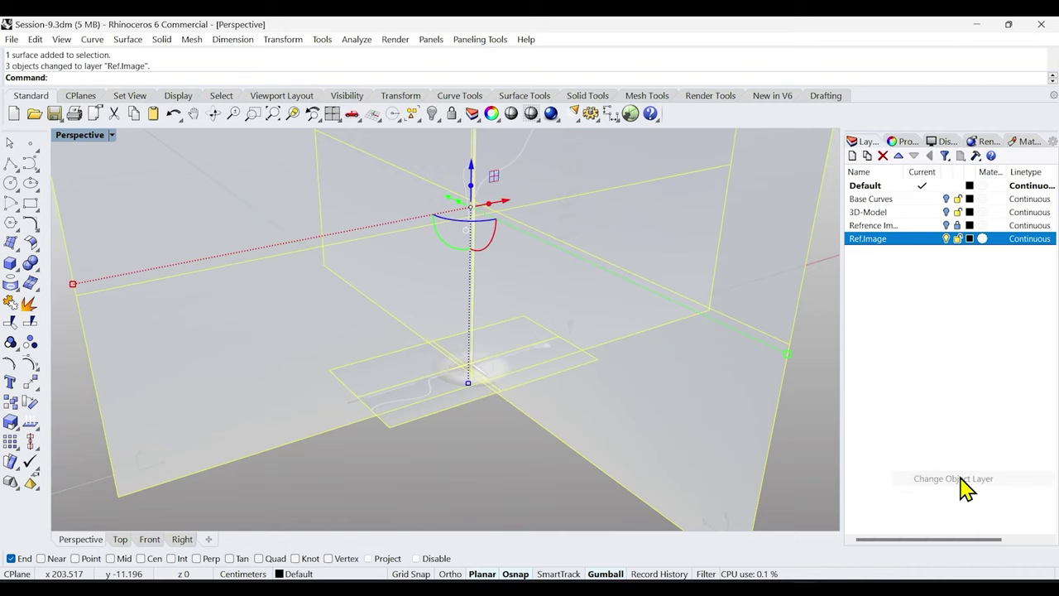
click(958, 239)
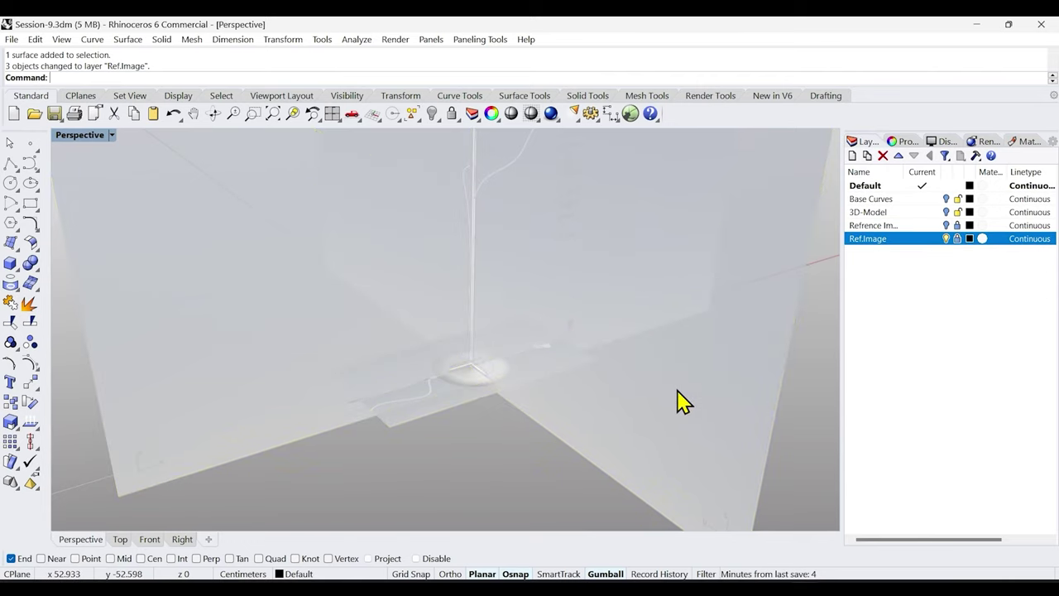
Check the reference pictures' lock by window-selecting around the lampshade in the Front view, and clear the selection.
right_drag(421, 456, 322, 513)
click(121, 540)
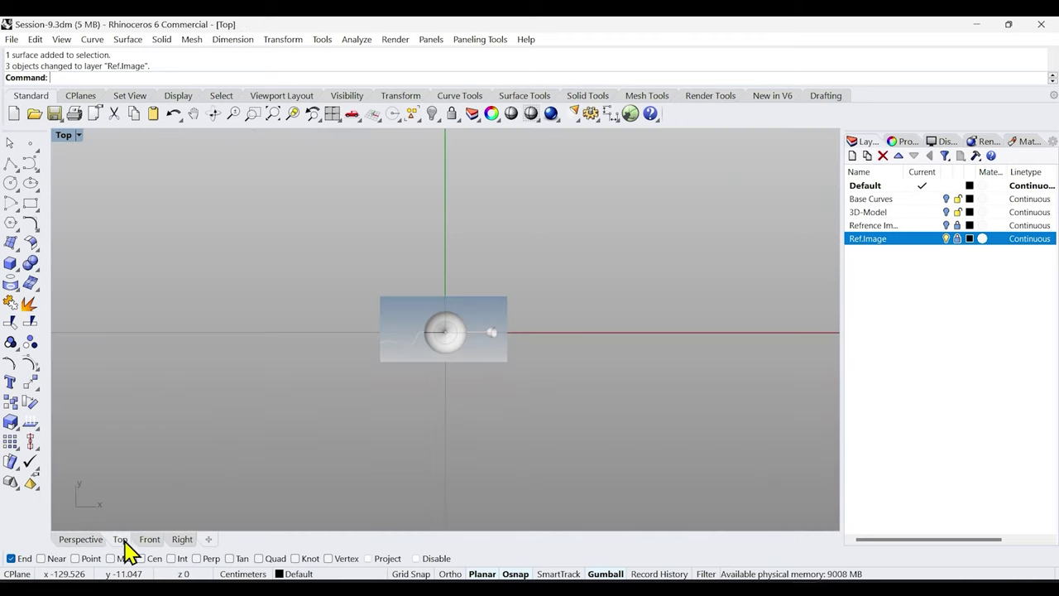
click(150, 540)
scroll(414, 339, up, 3)
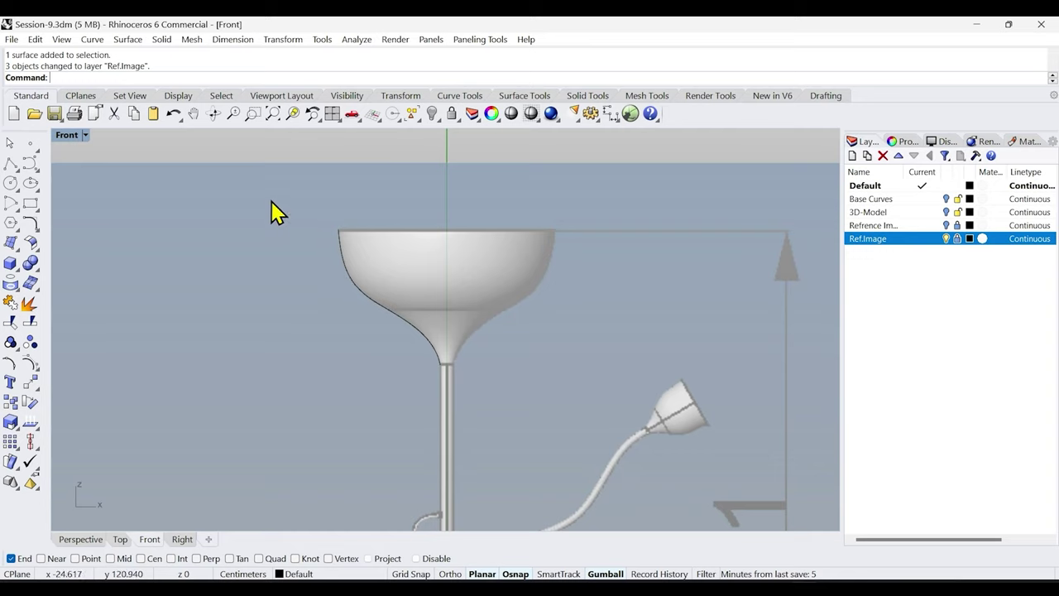
drag(271, 200, 486, 393)
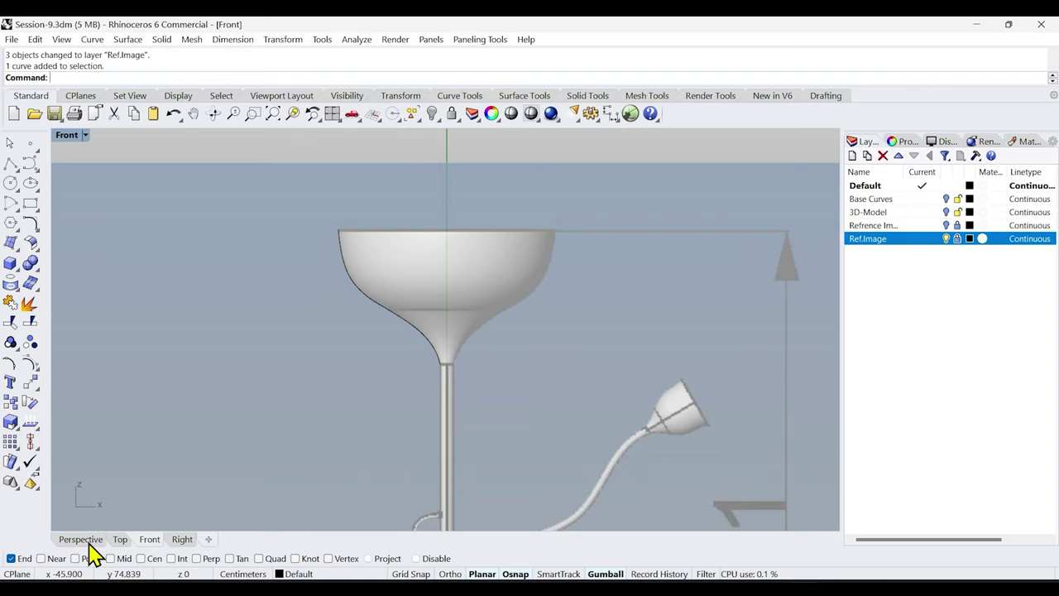
drag(298, 212, 468, 418)
click(272, 430)
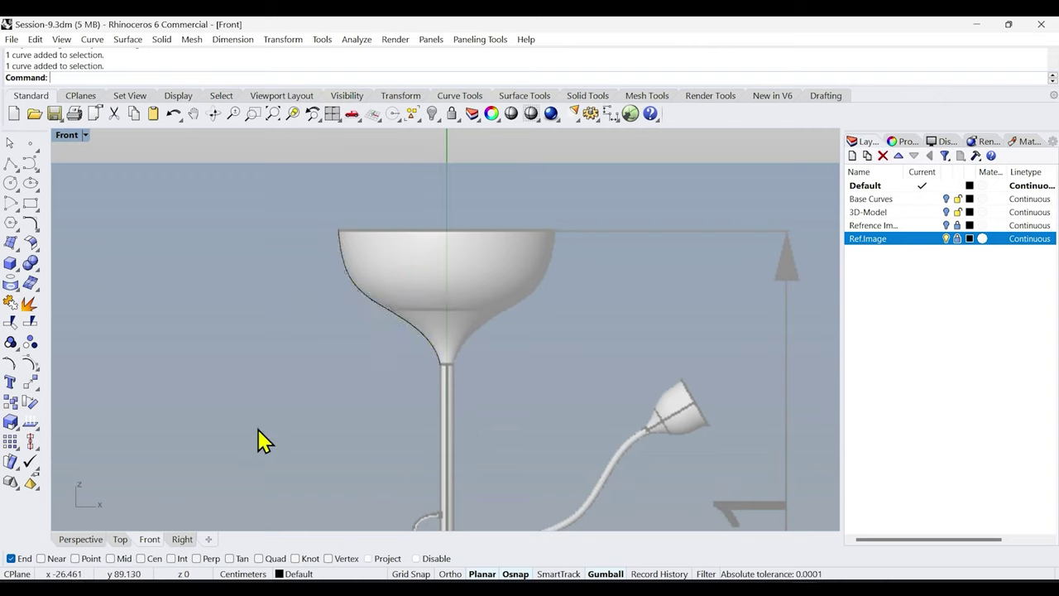
Display the Surface Creation tools as a floating palette in the Perspective view, widened enough to show the Revolve command.
click(80, 539)
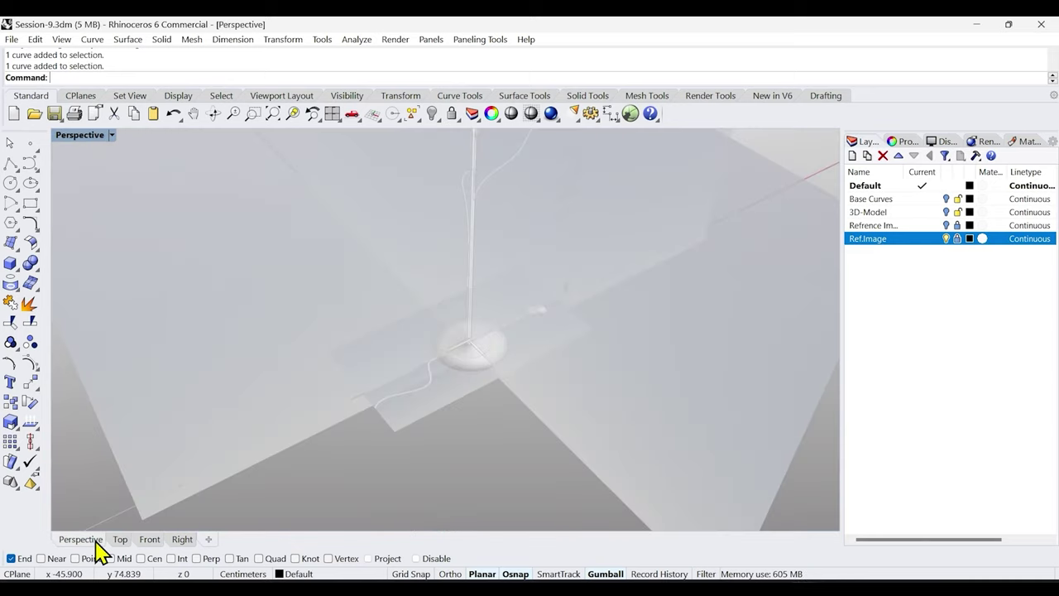
right_drag(496, 411, 468, 370)
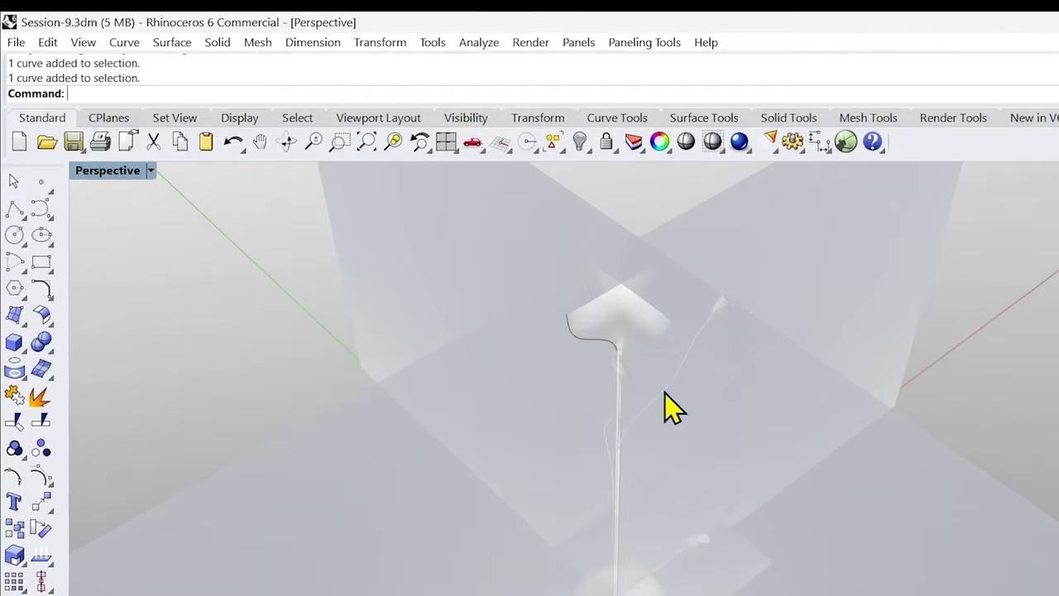
key(Up)
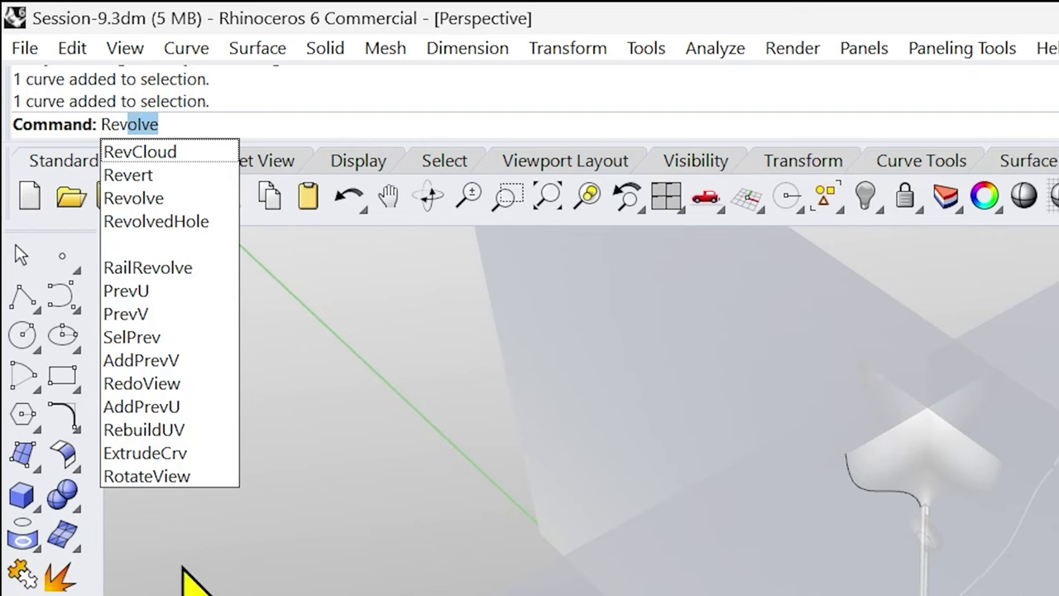
key(Escape)
click(39, 480)
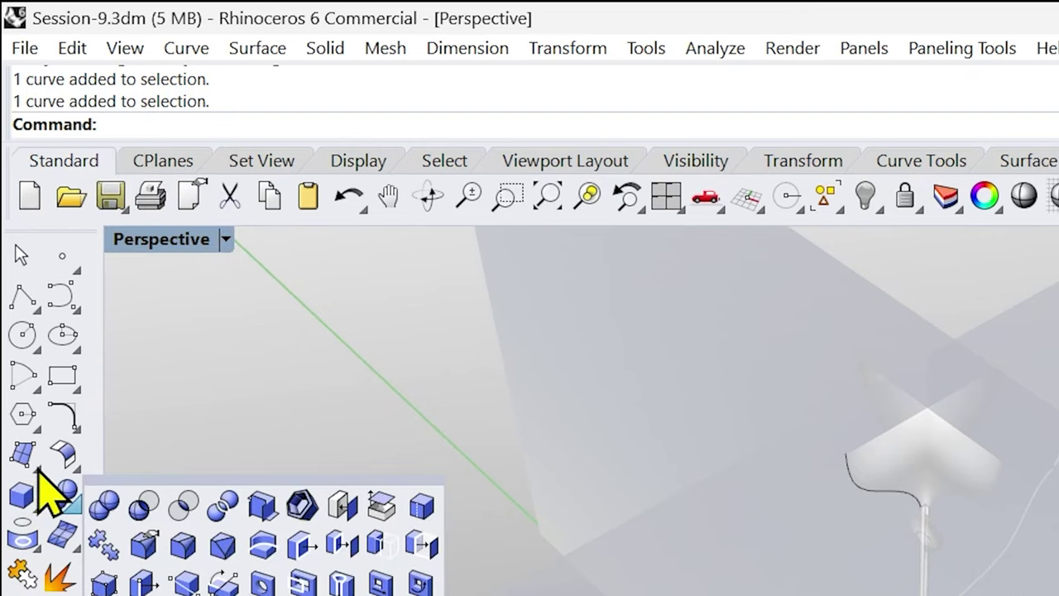
click(36, 461)
drag(118, 449, 248, 385)
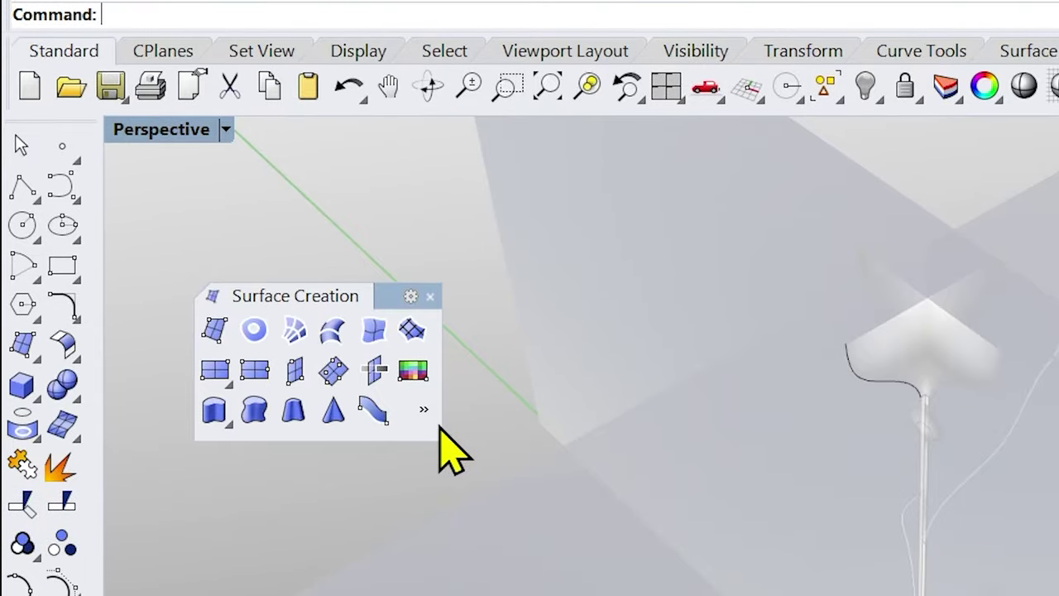
drag(441, 427, 534, 430)
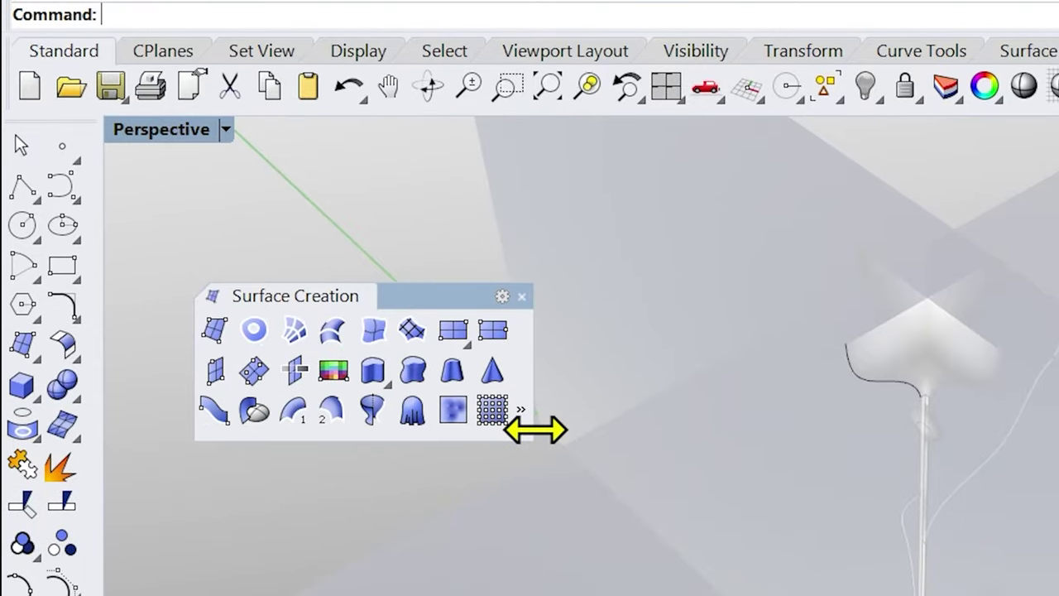
Start a Revolve of the lampshade profile curve with the revolve axis starting at the origin (0).
click(371, 411)
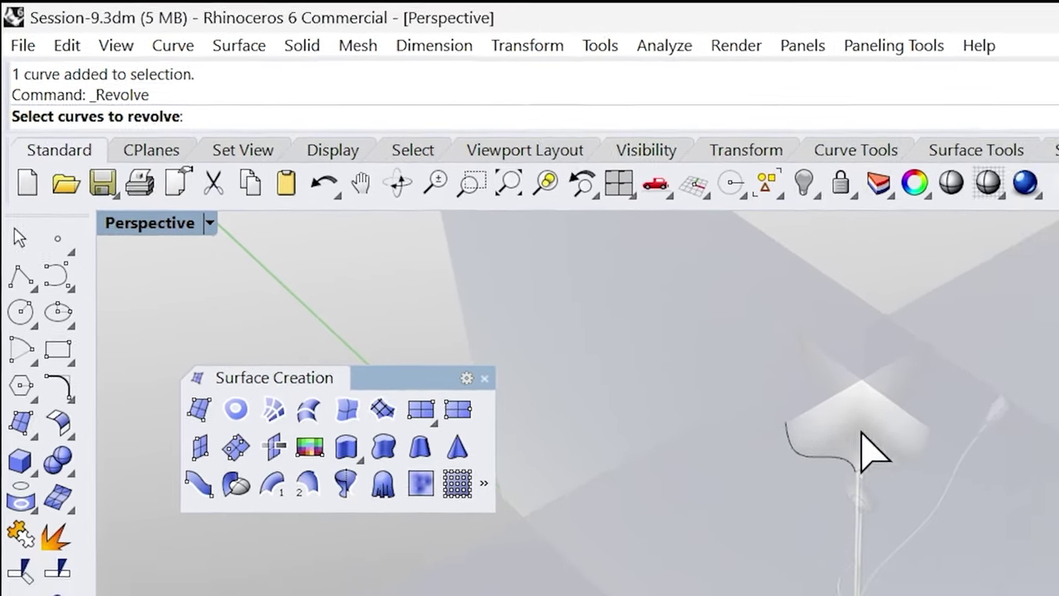
right_drag(860, 451, 741, 575)
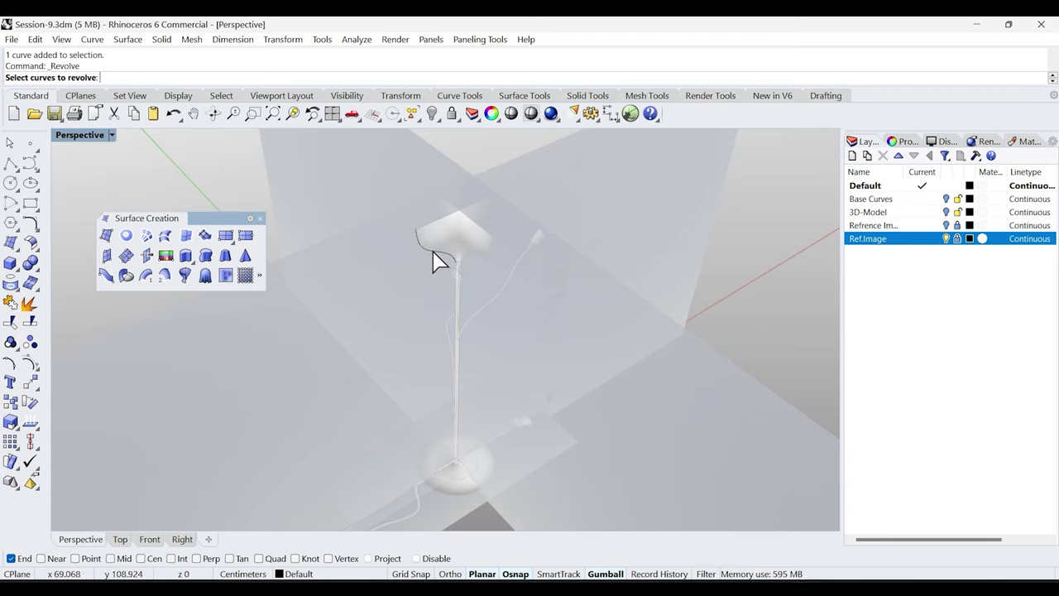
click(433, 259)
key(Return)
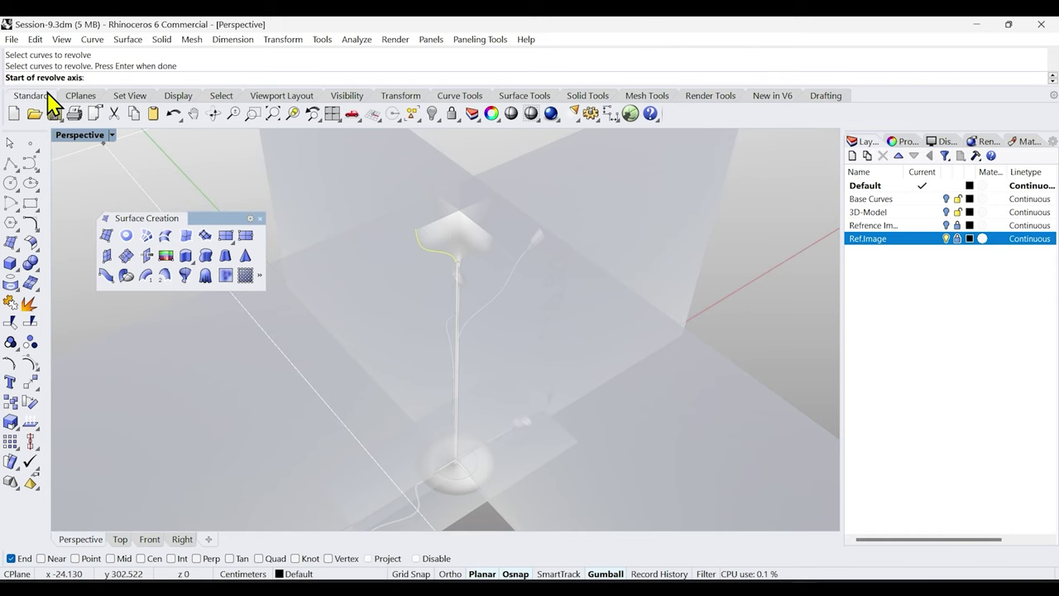
right_drag(432, 411, 406, 442)
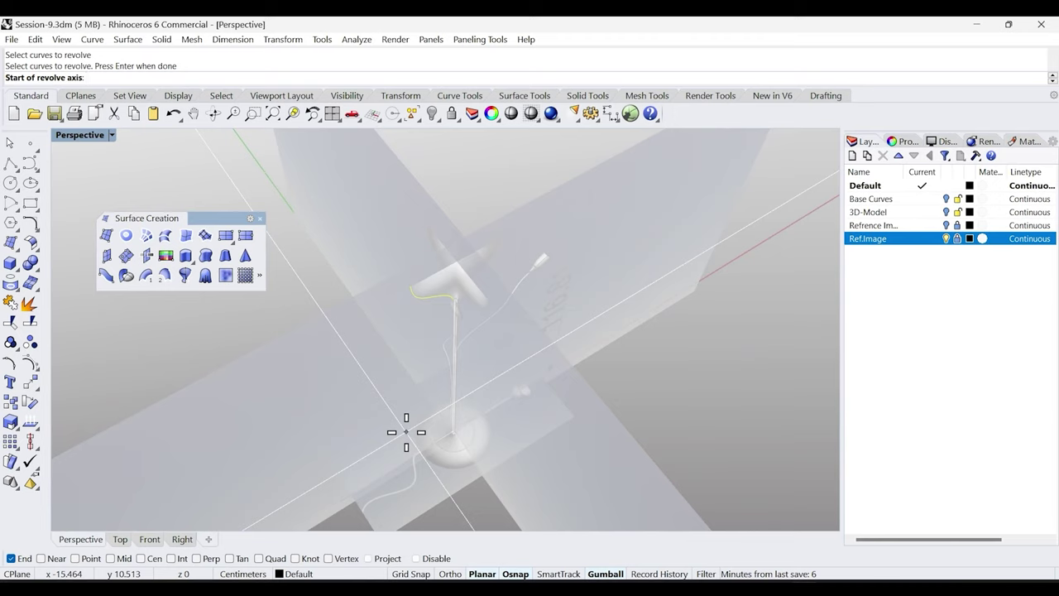
text(0)
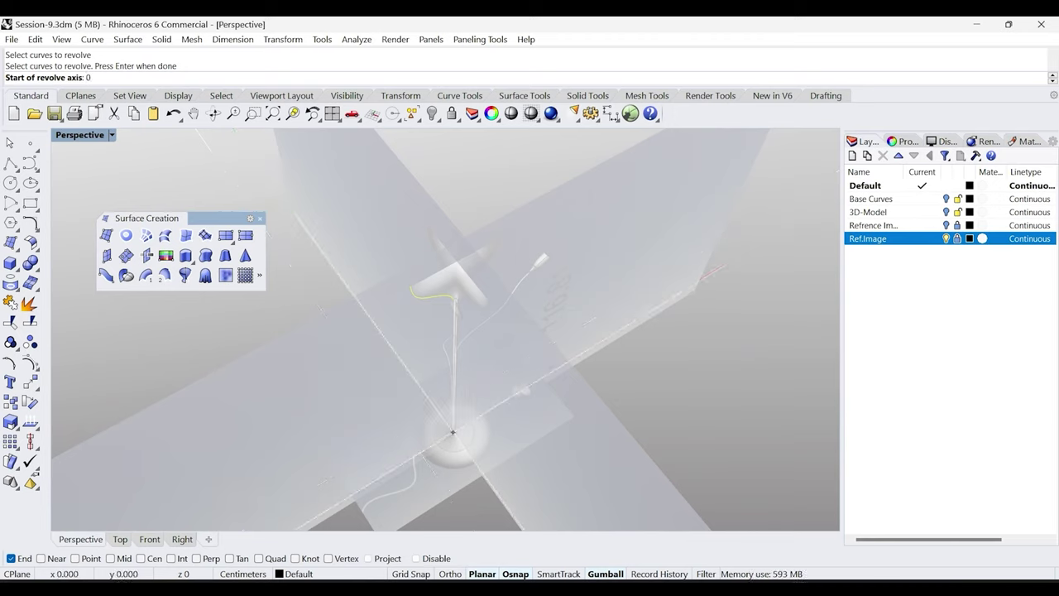
key(Return)
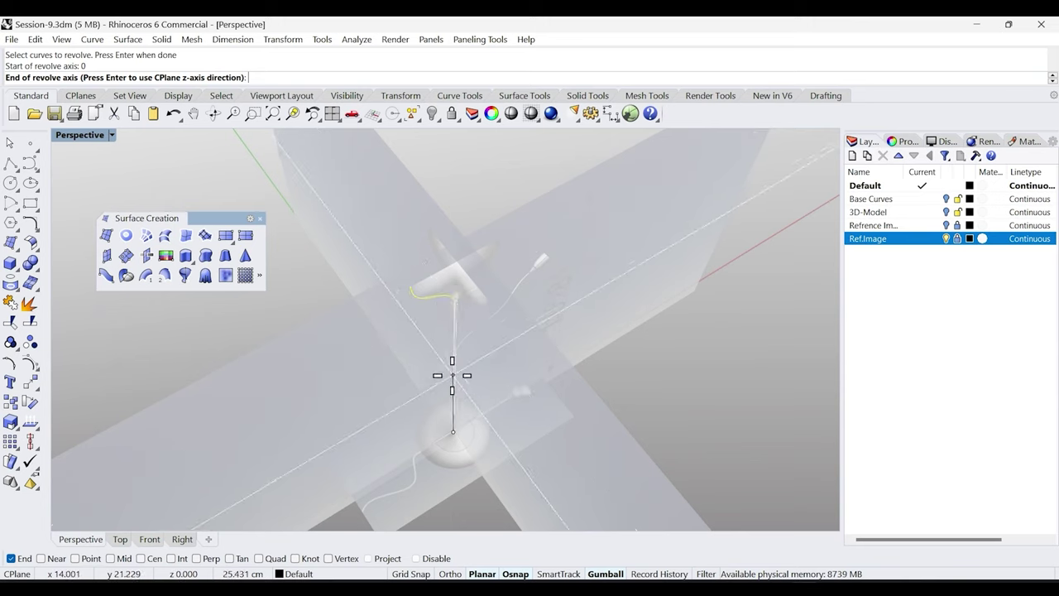
Place the revolve axis end in the Front view with Ortho on, straight above the lampshade about 128 cm from the origin.
right_drag(451, 376, 449, 222)
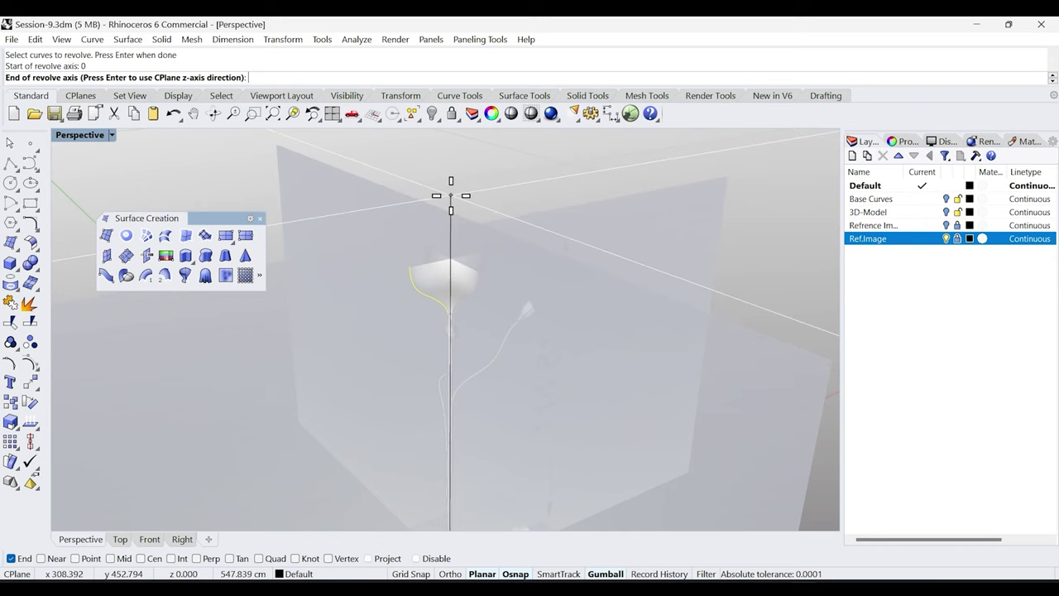
key(F8)
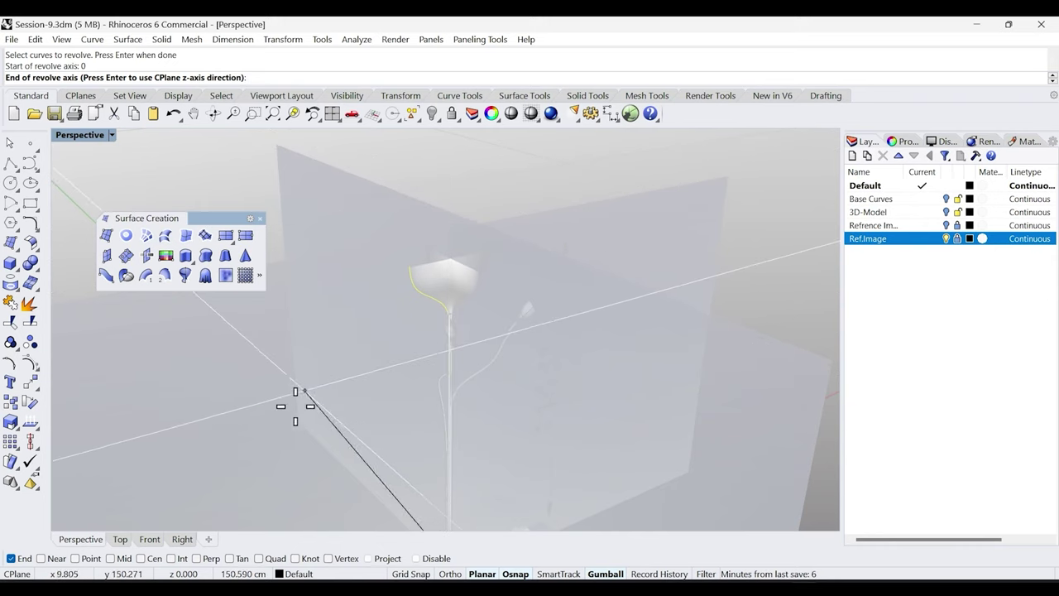
click(151, 539)
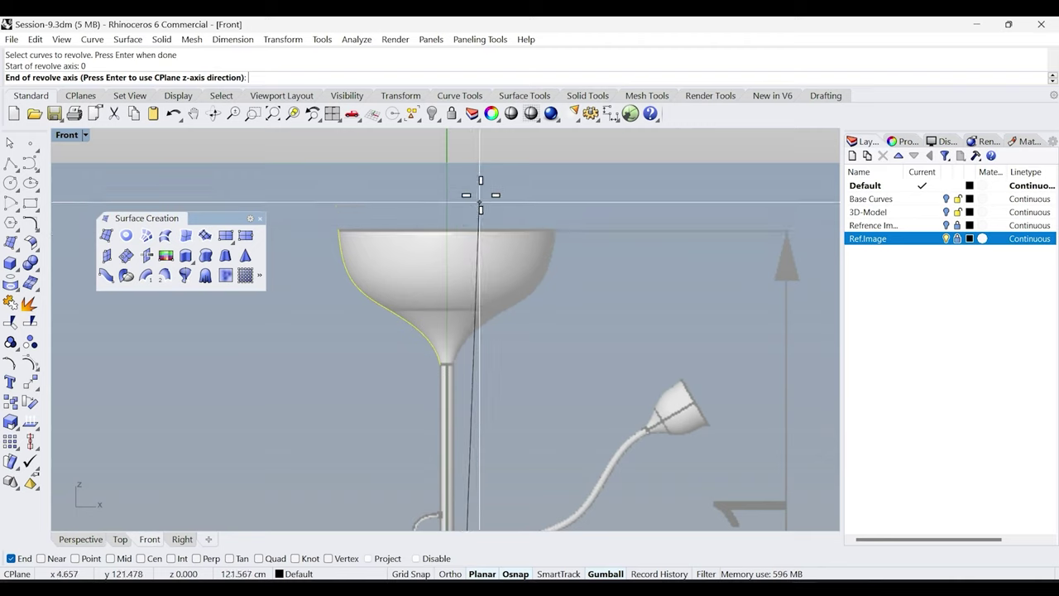
key(F8)
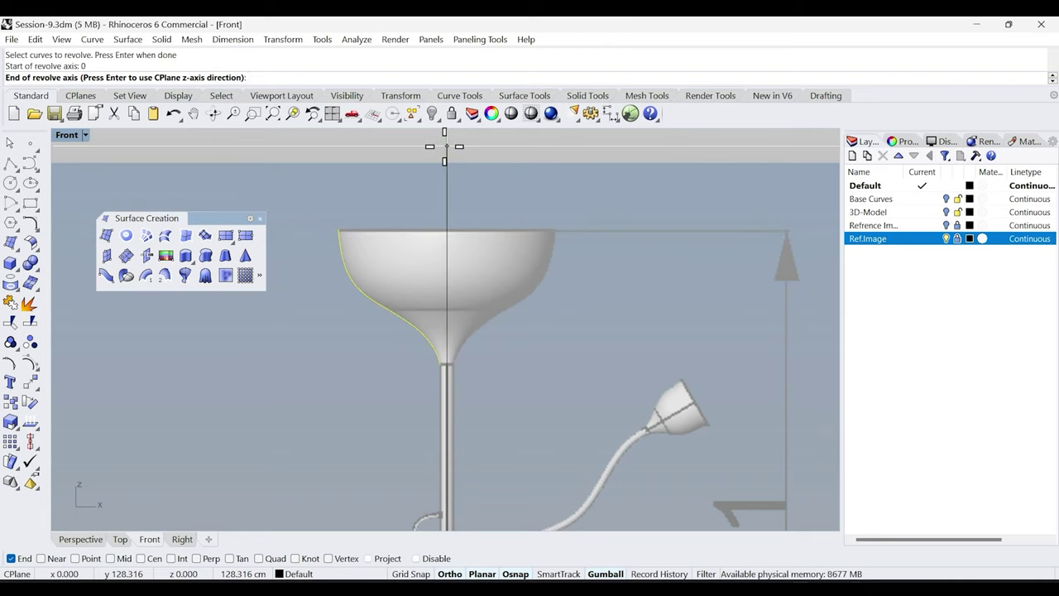
click(447, 147)
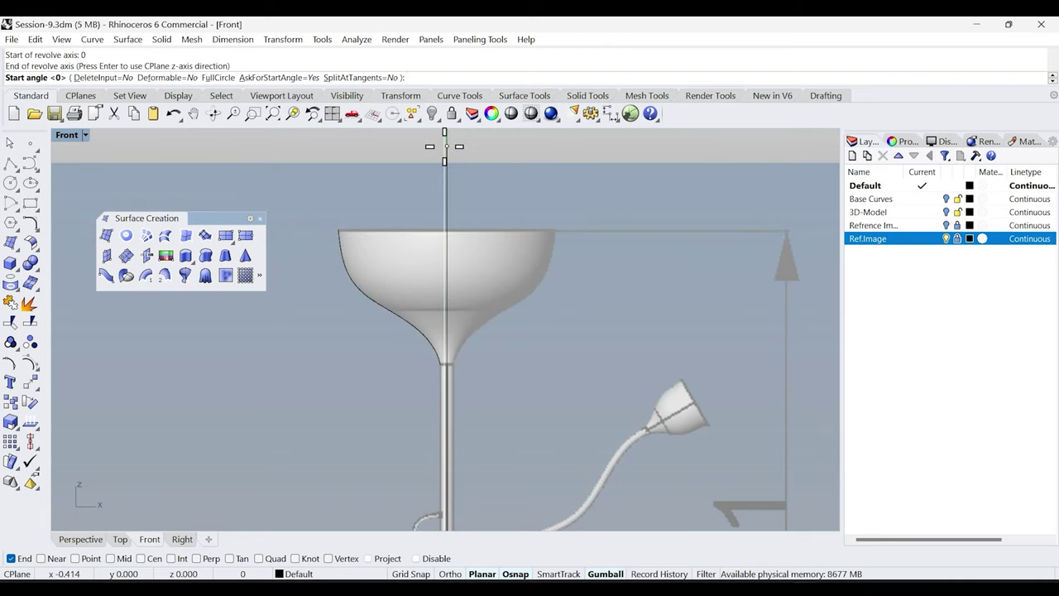
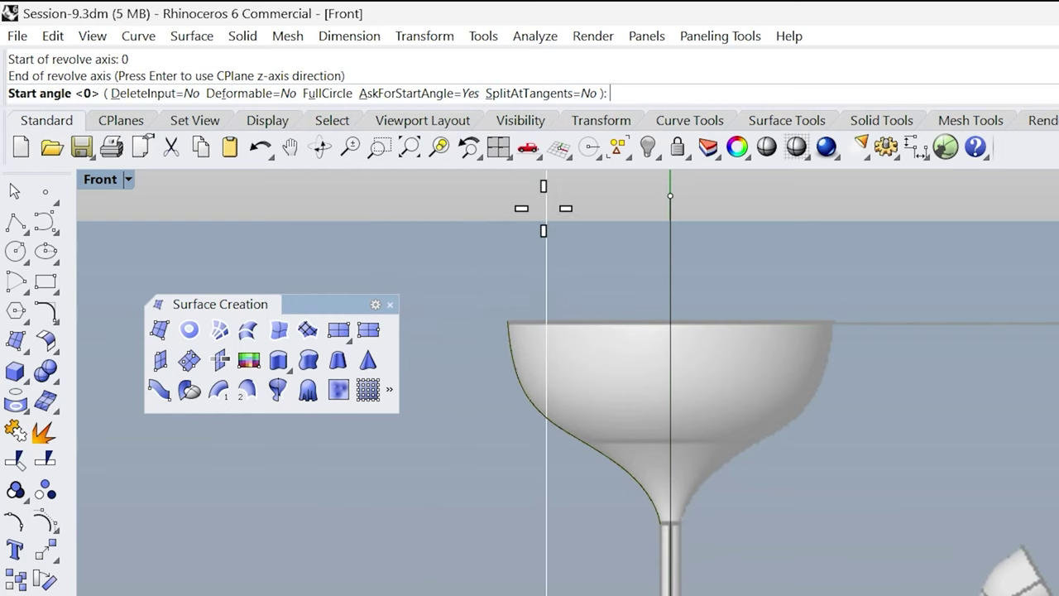
Complete the lampshade revolve with a start angle of 0 and a revolution angle of 360 degrees.
key(Return)
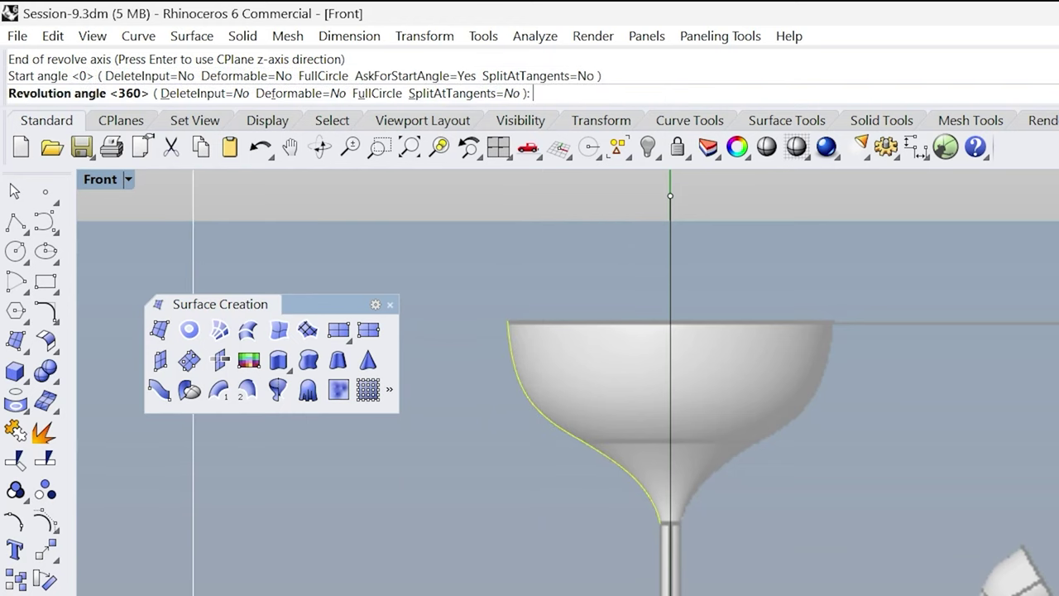
key(ctrl+Tab)
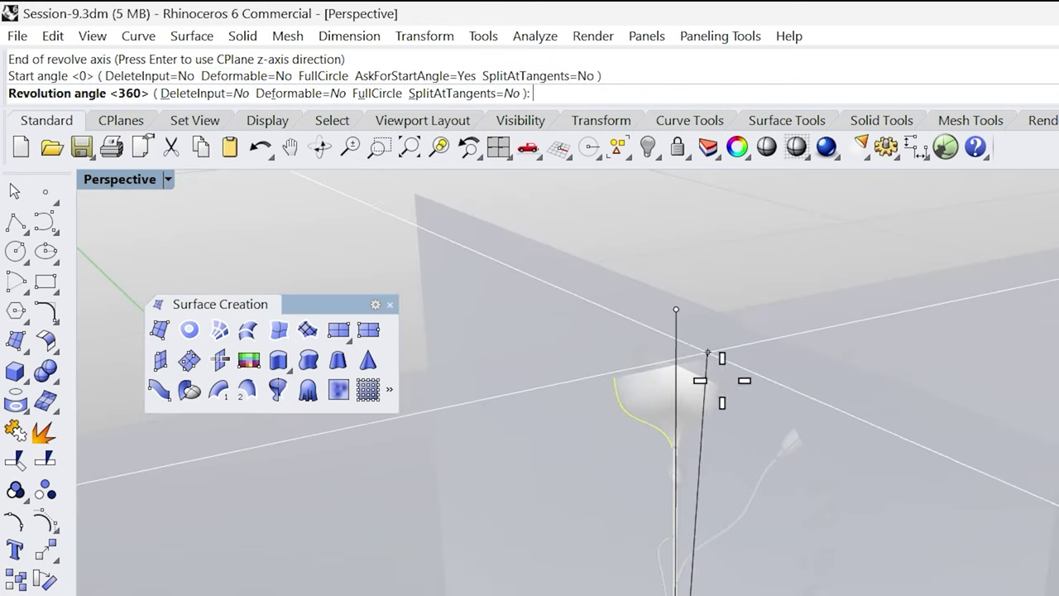
right_drag(753, 502, 885, 562)
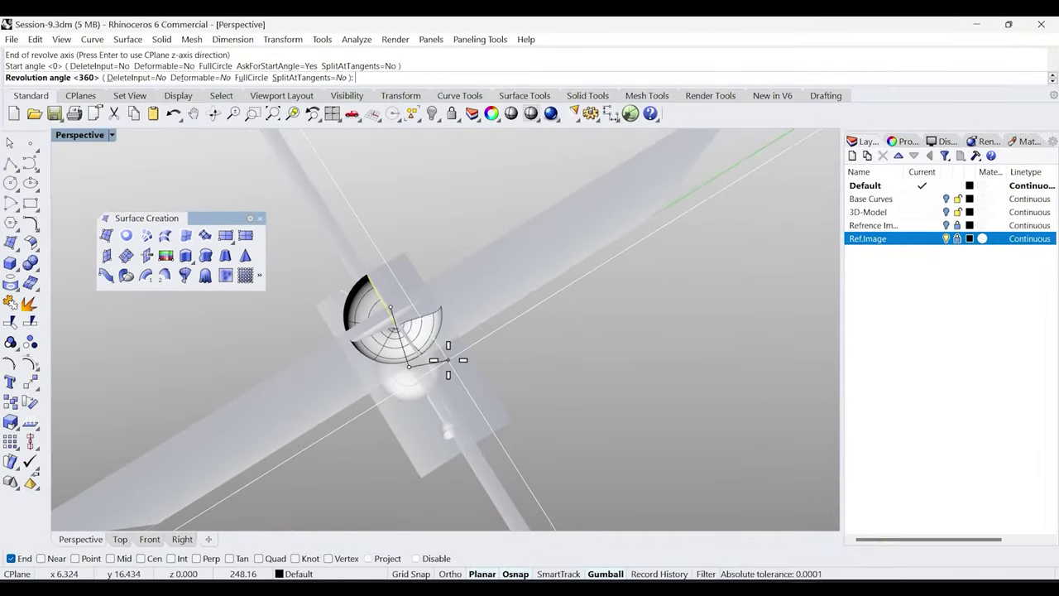
right_drag(461, 367, 480, 334)
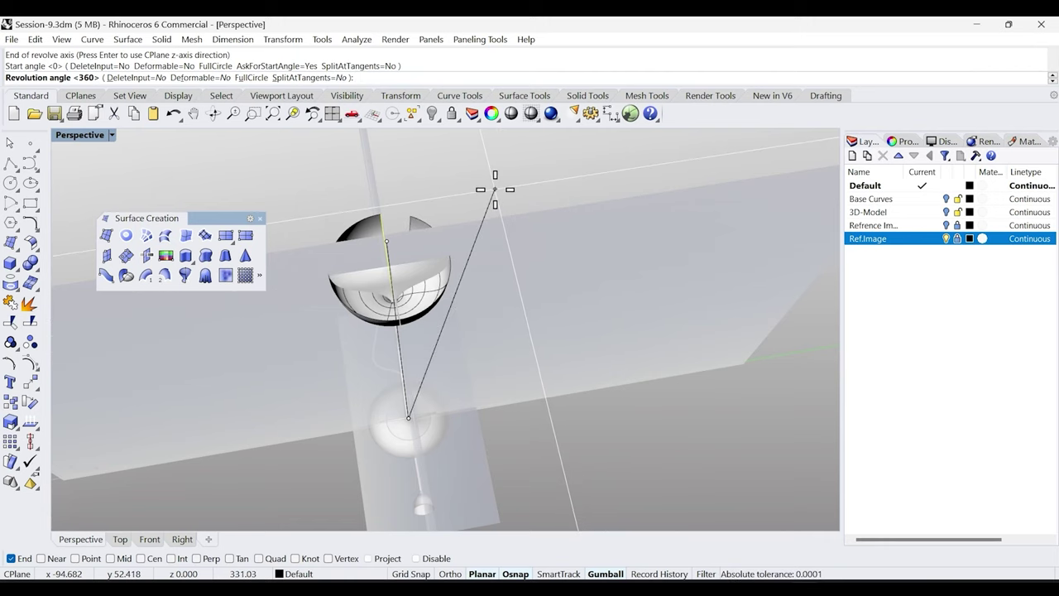
key(Return)
right_drag(488, 327, 638, 287)
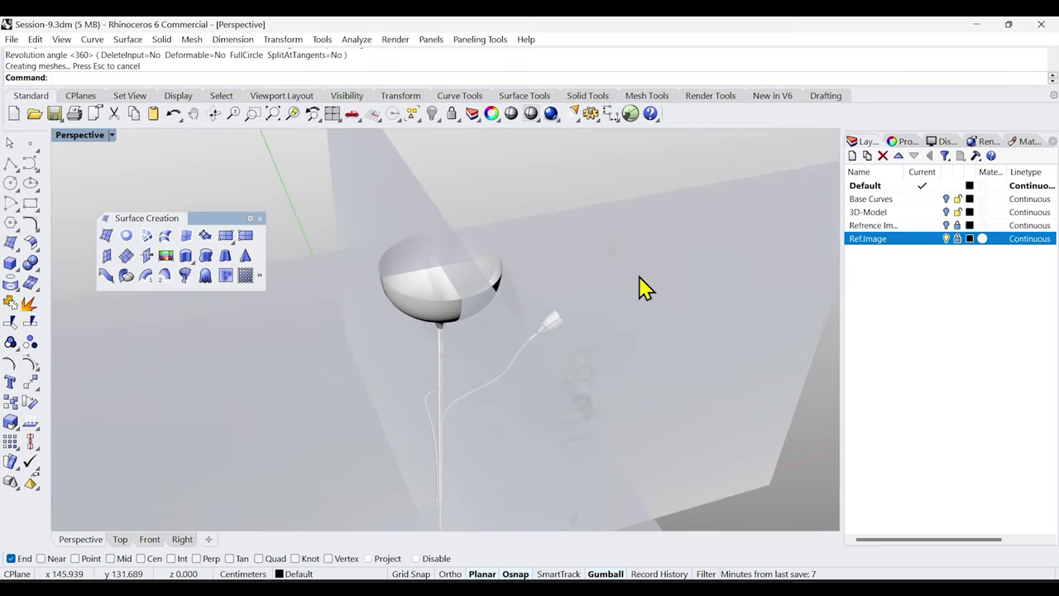
Close the floating Surface Creation tools and turn the Ref.Image layer's visibility back on.
right_drag(553, 339, 498, 331)
click(260, 218)
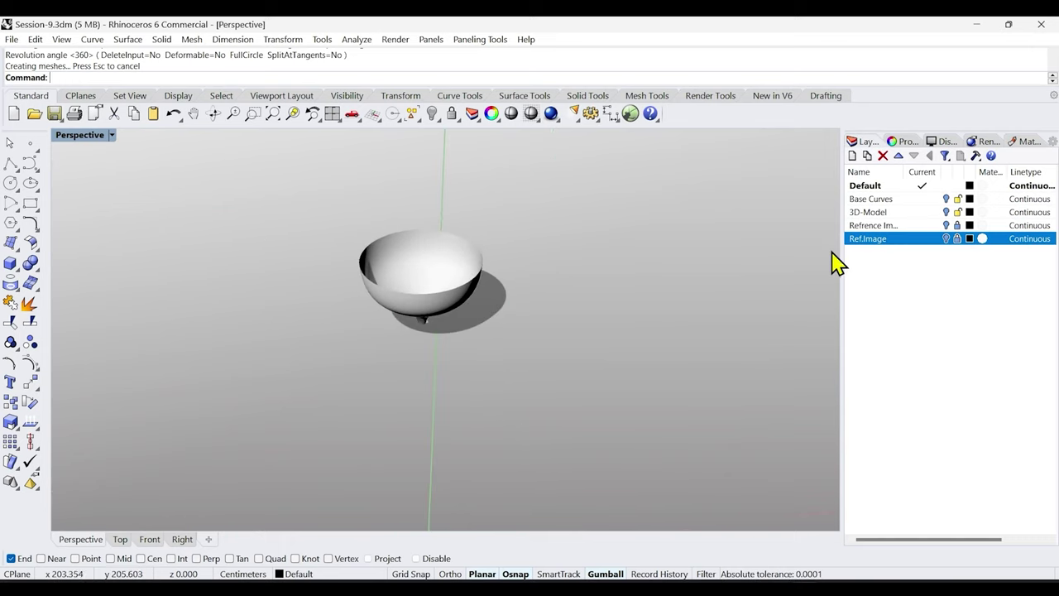
click(946, 238)
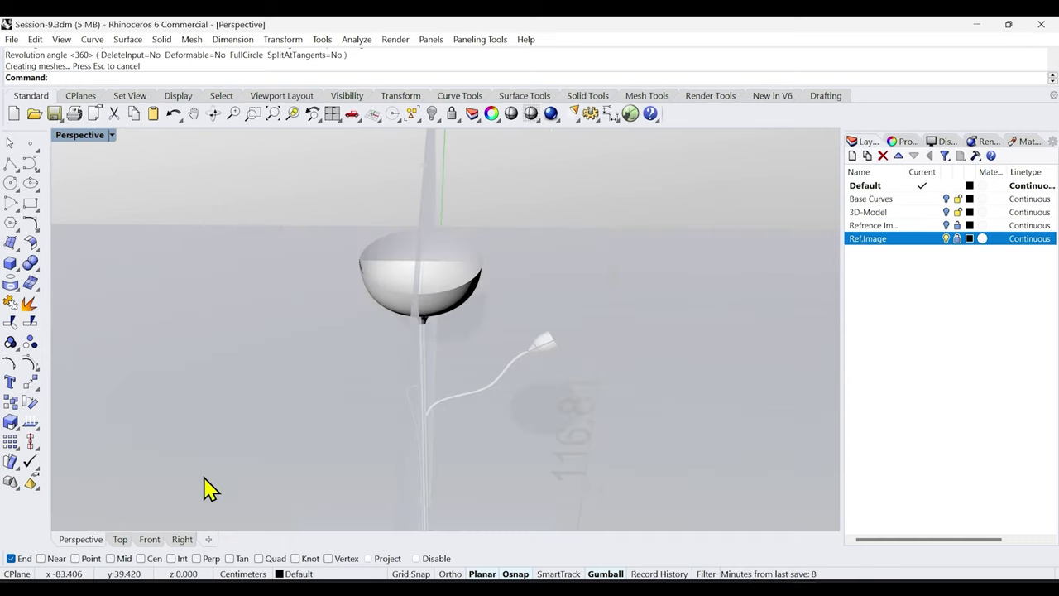
Examine the lampshade against the reference pictures in the Front view, and the pole opening at its centre in the Top view.
click(149, 539)
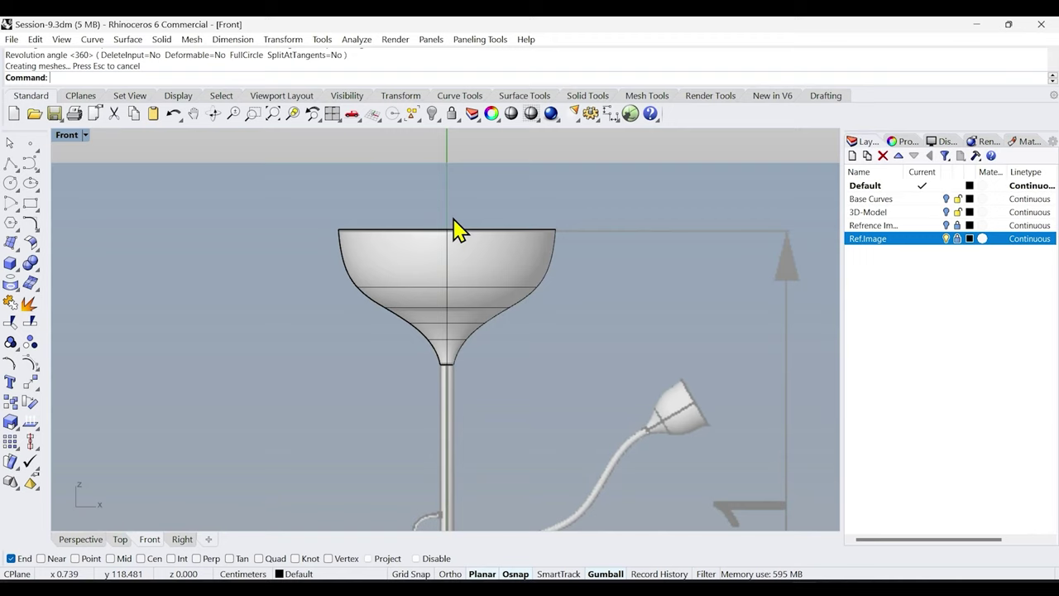
scroll(458, 231, down, 6)
scroll(460, 438, up, 4)
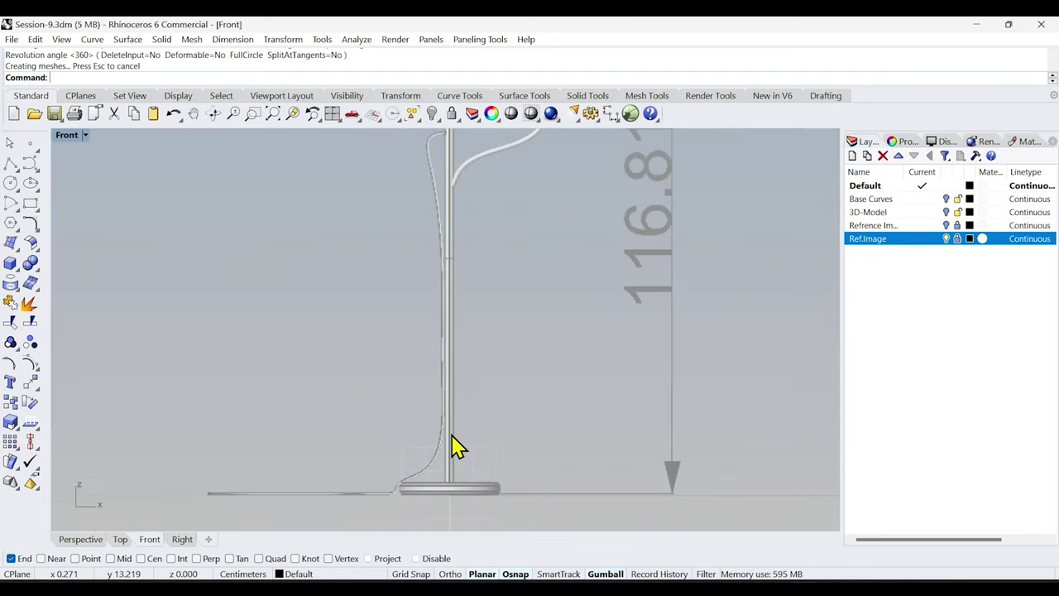
click(272, 114)
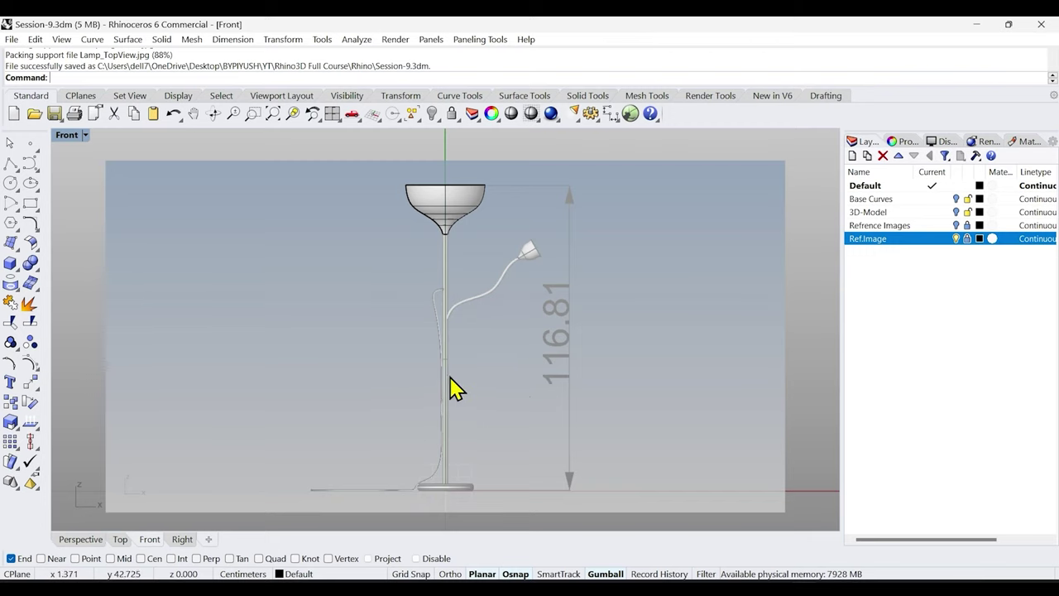
click(121, 539)
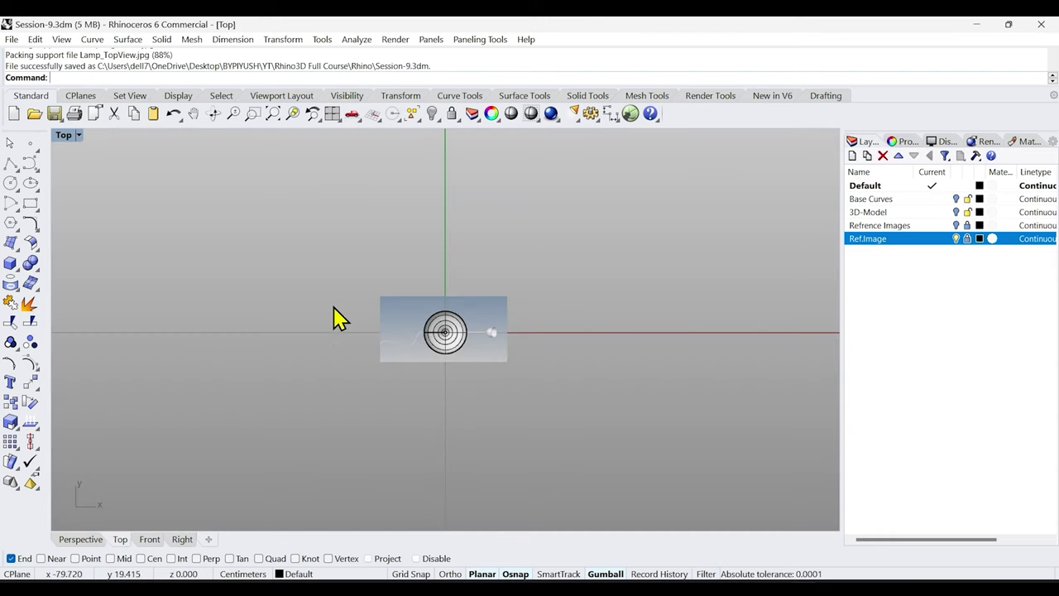
drag(333, 264, 547, 390)
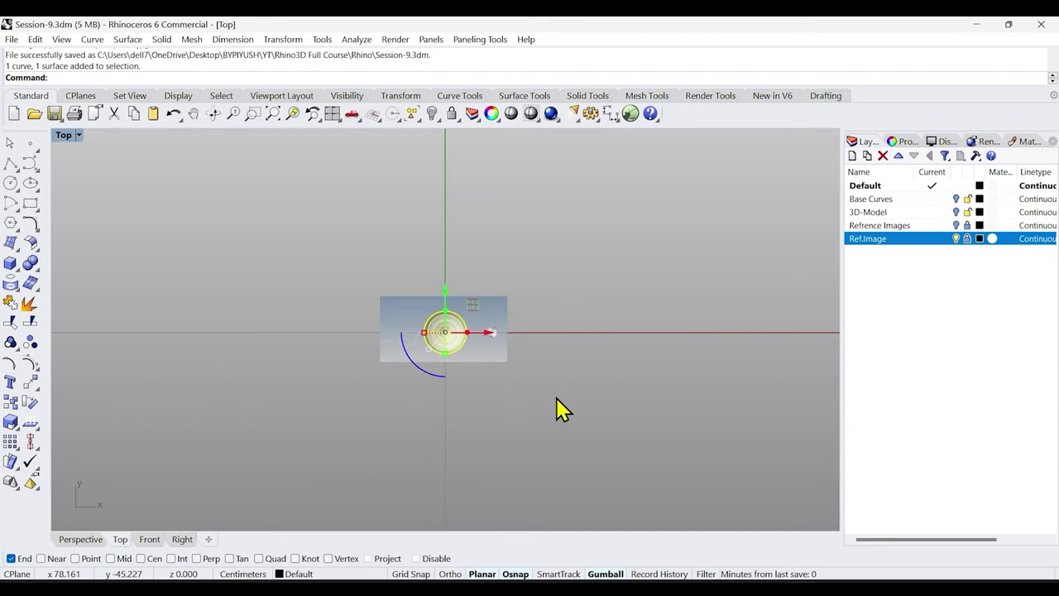
click(293, 113)
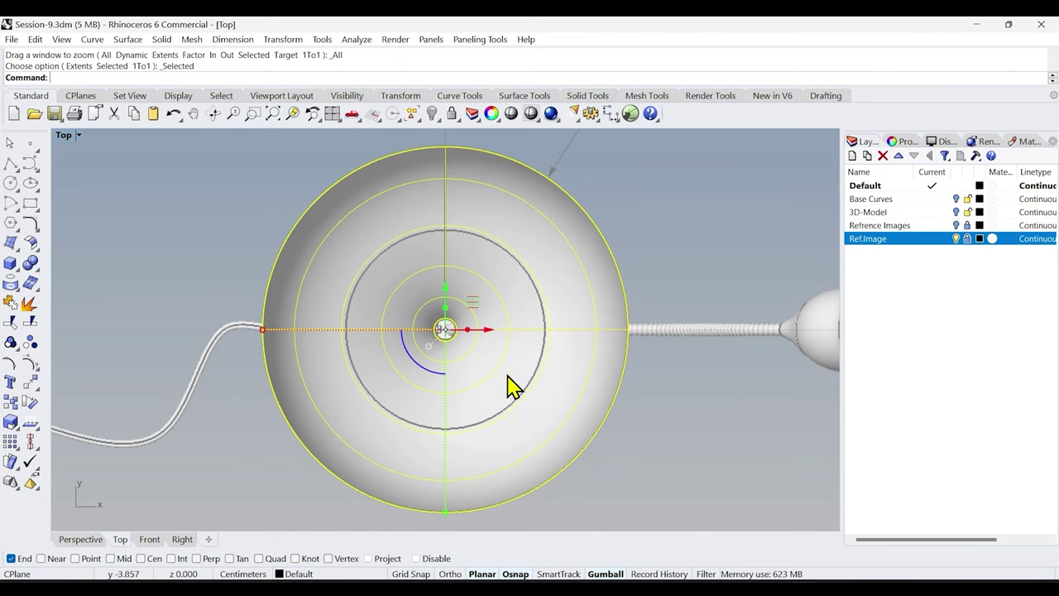
scroll(468, 300, up, 5)
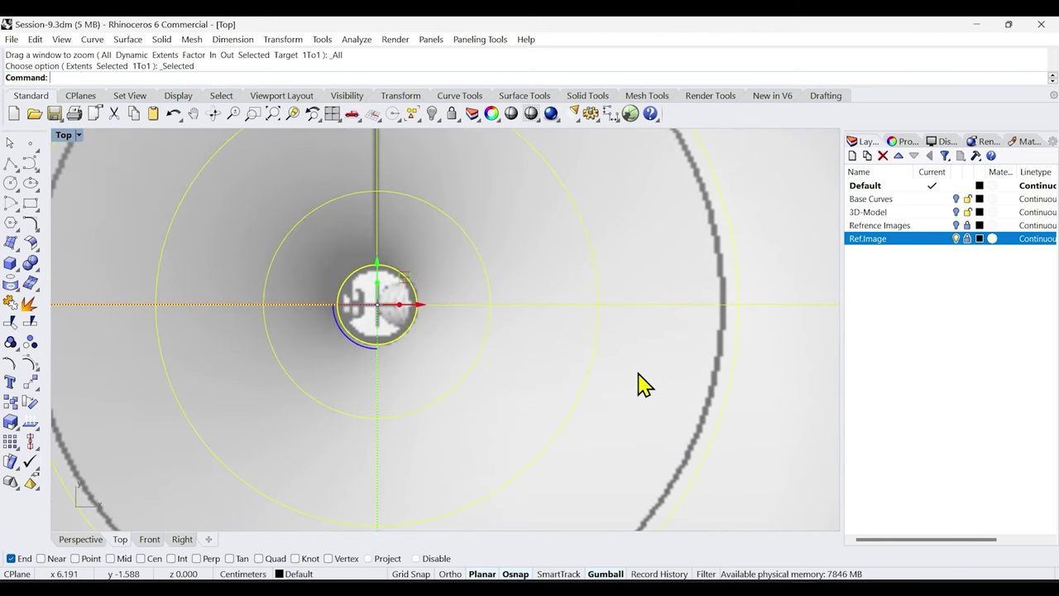
key(Escape)
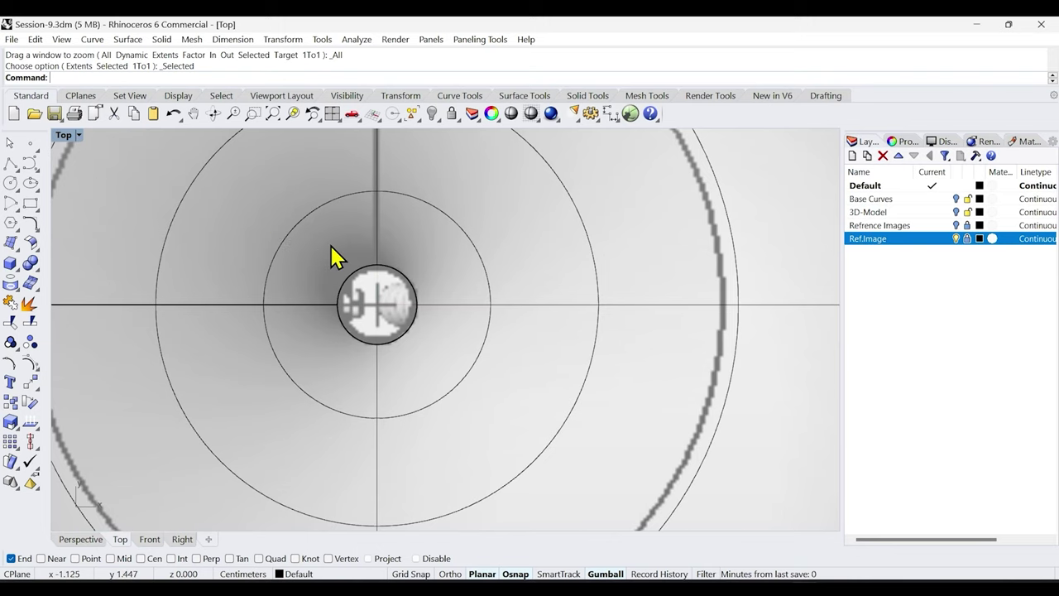
Hide the revolved lampshade surface in the Top view, leaving the reference picture's pole outline in view.
click(414, 296)
middle_click(449, 247)
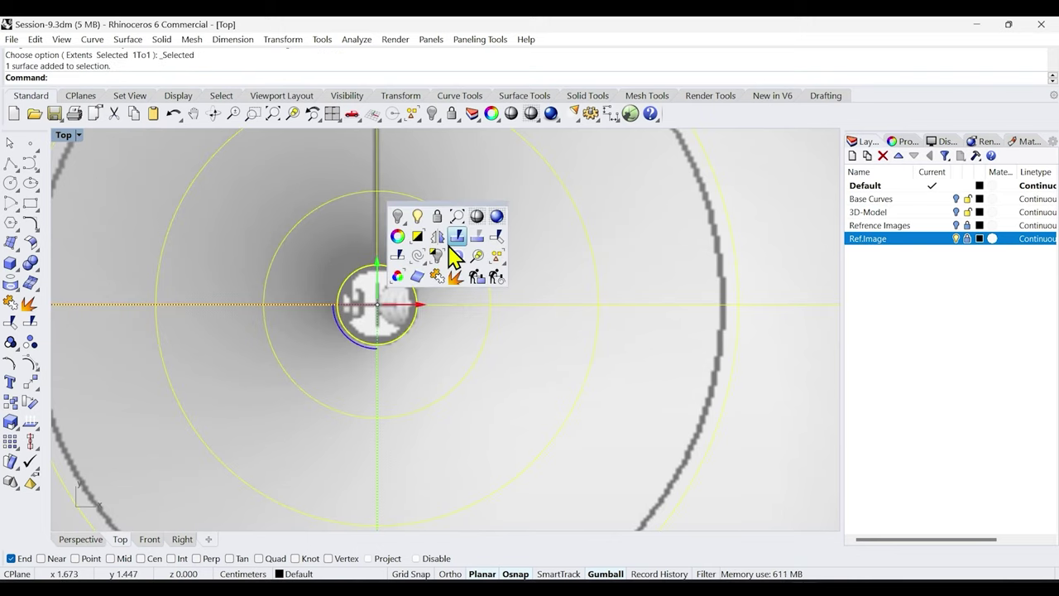
click(405, 225)
scroll(431, 339, down, 5)
scroll(444, 359, up, 5)
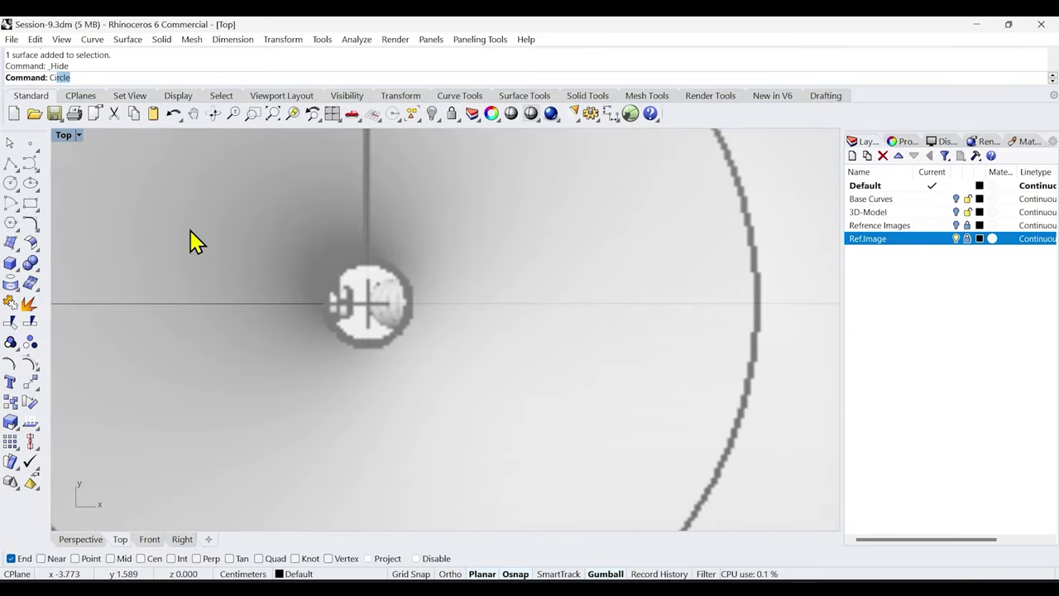
Draw a center-radius circle at the origin (0) around the pole outline in the Top view, about 2 cm in diameter.
key(Escape)
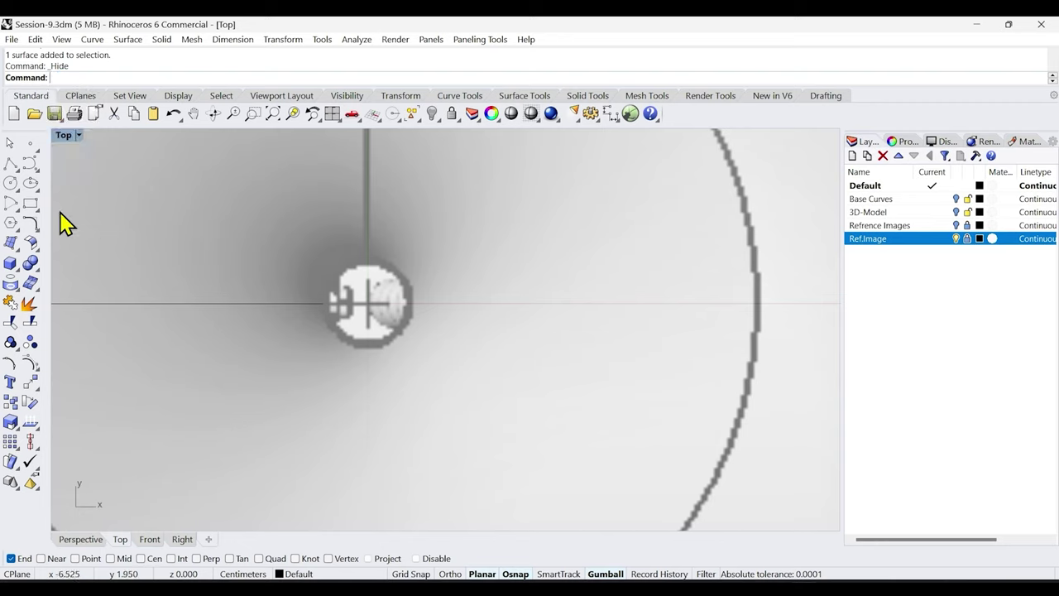
click(11, 184)
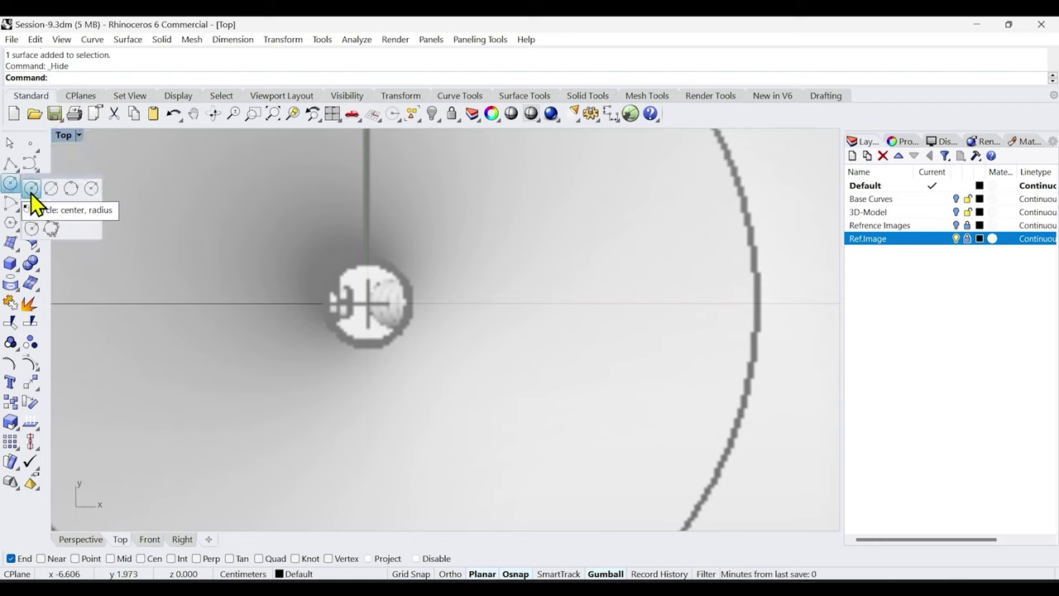
click(31, 188)
text(0)
key(Return)
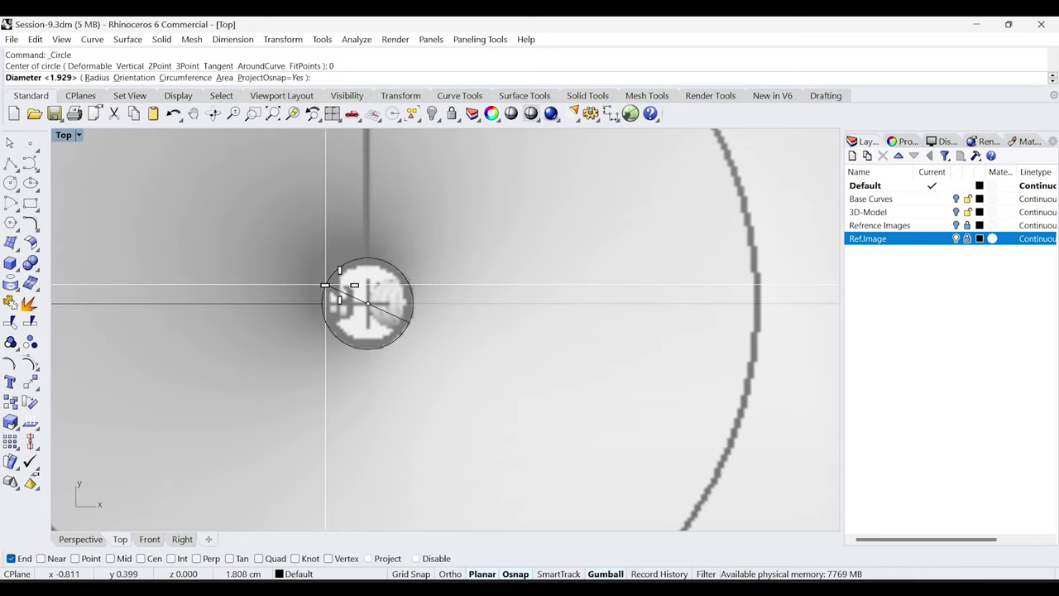
click(407, 278)
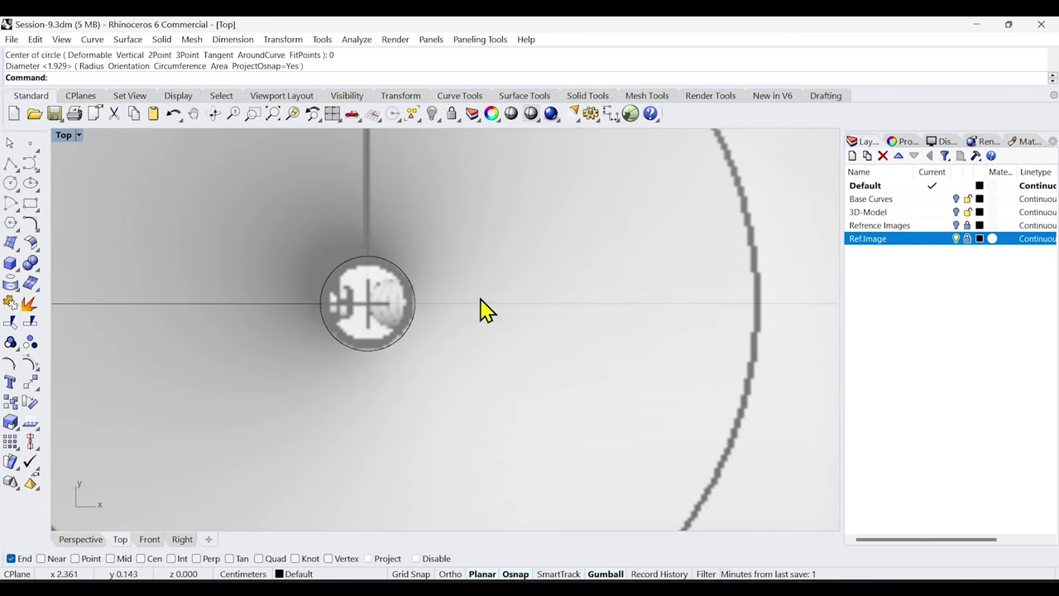
Move the pole circle straight up about 1.2 cm in the Front view, placing it within the thickness of the lamp base.
click(81, 538)
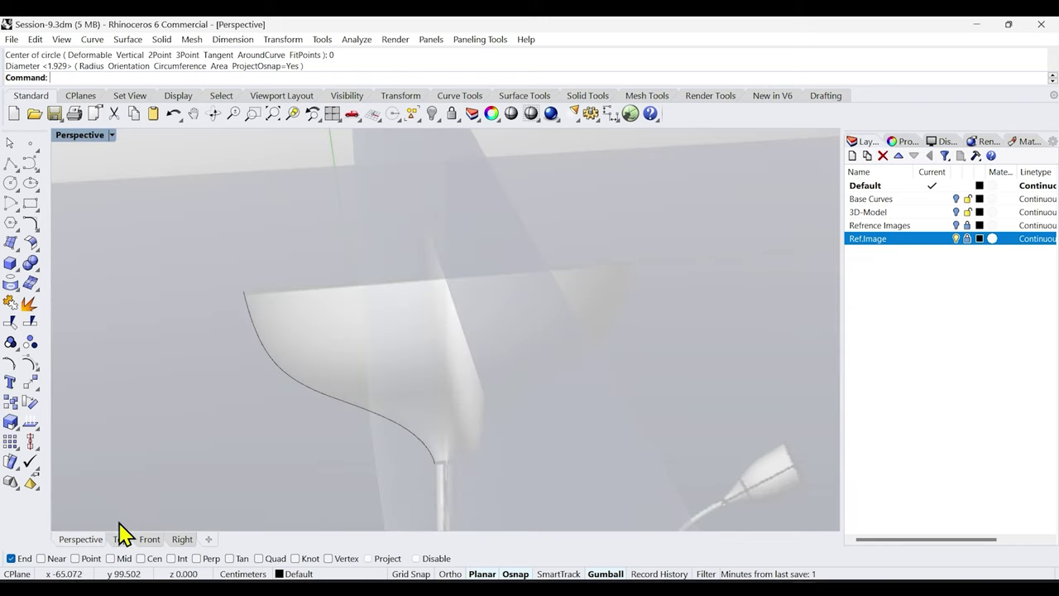
right_drag(390, 342, 422, 387)
scroll(402, 427, up, 5)
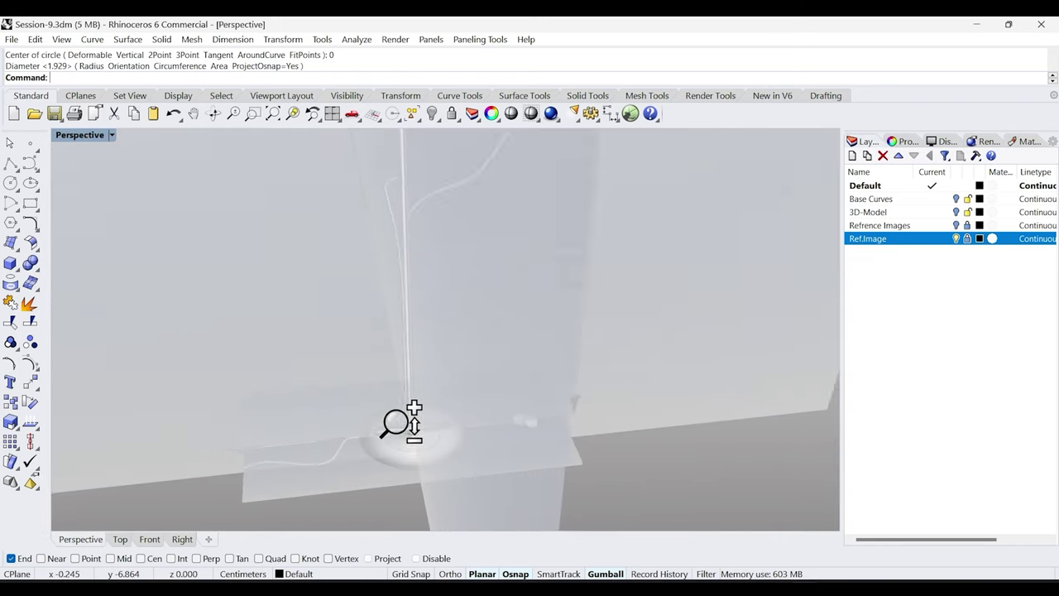
click(149, 539)
click(273, 113)
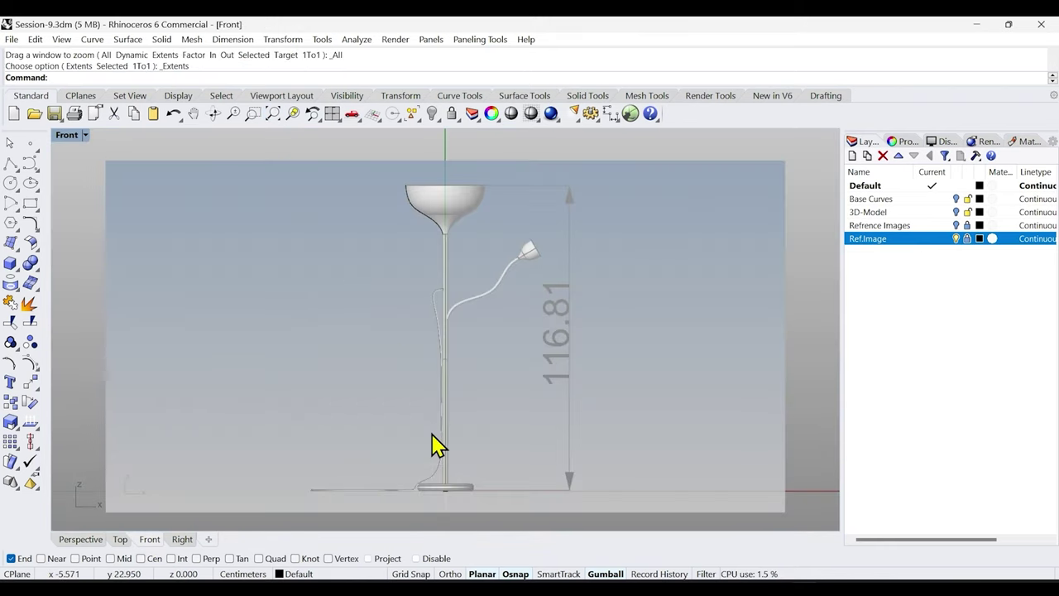
scroll(430, 413, up, 8)
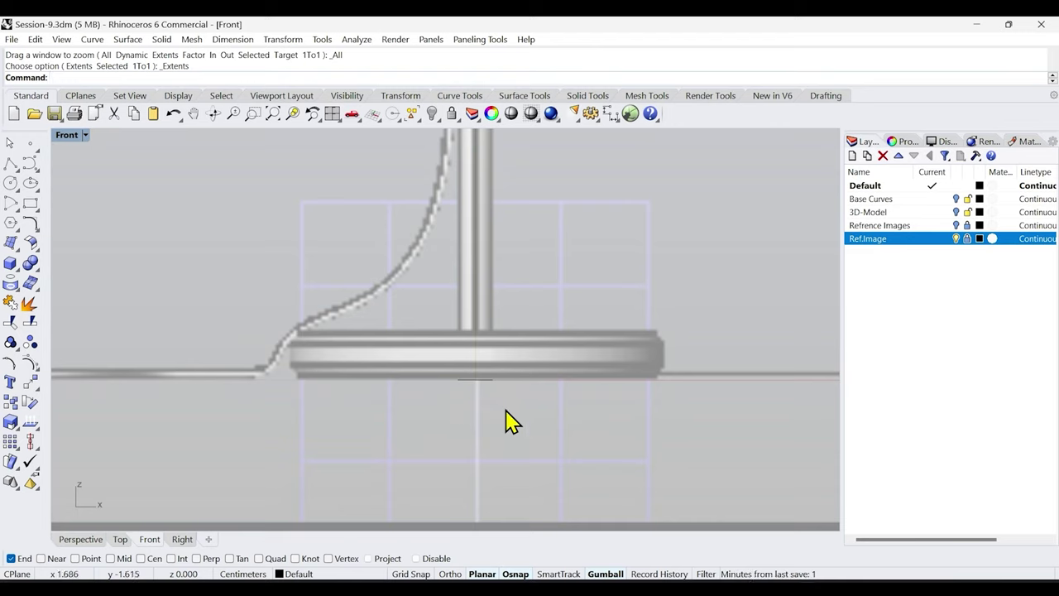
drag(506, 409, 478, 325)
key(Escape)
click(80, 540)
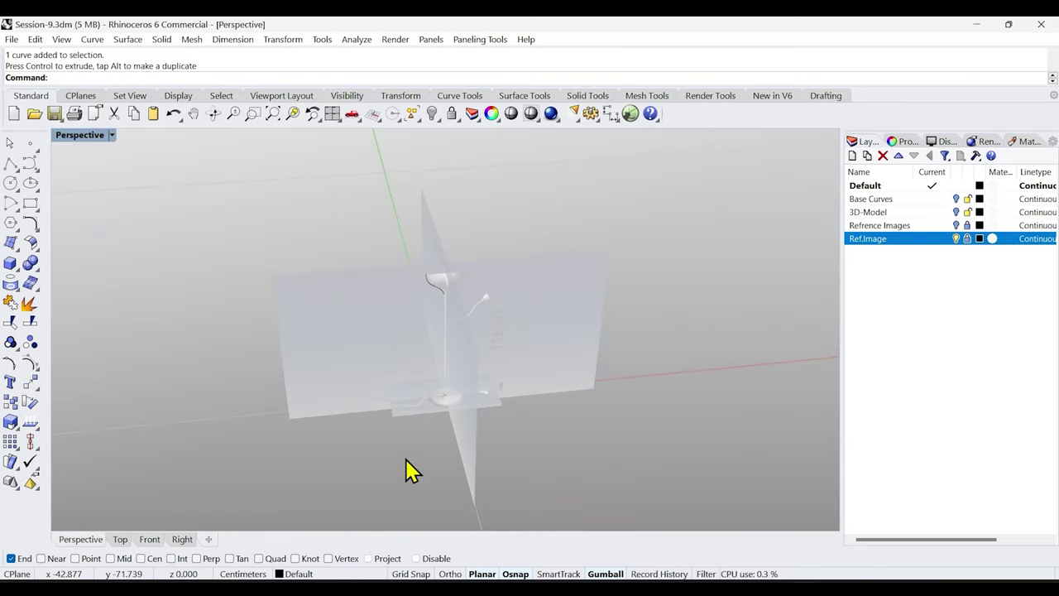
scroll(430, 446, up, 5)
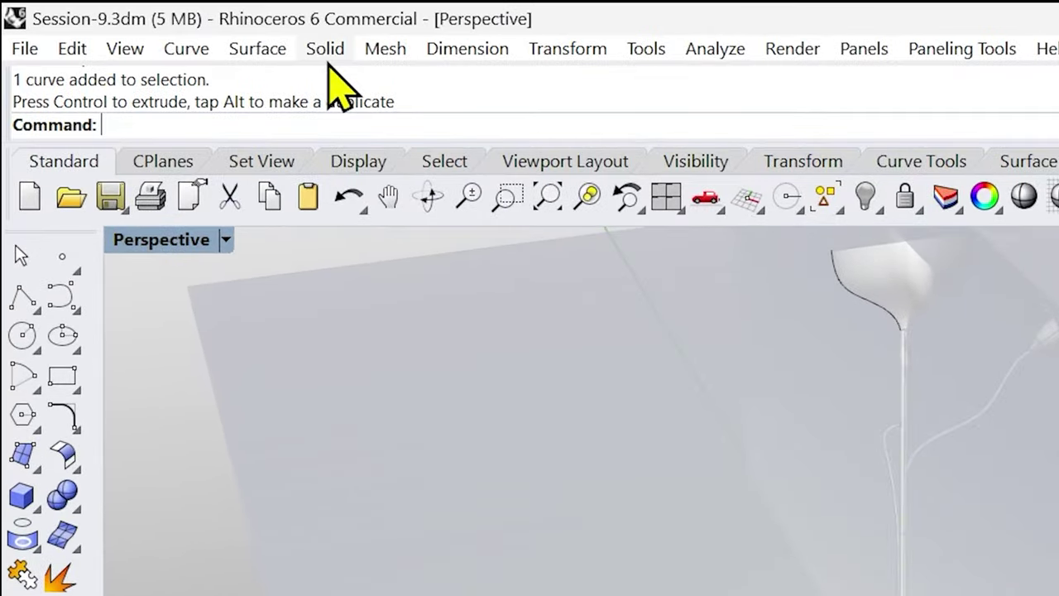
click(162, 41)
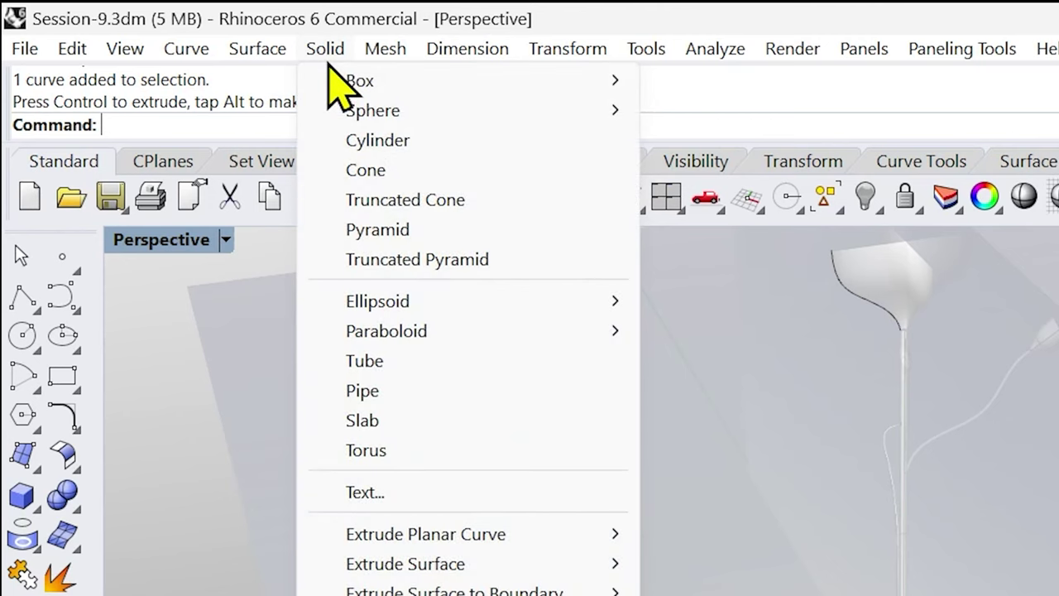
mouse_move(523, 536)
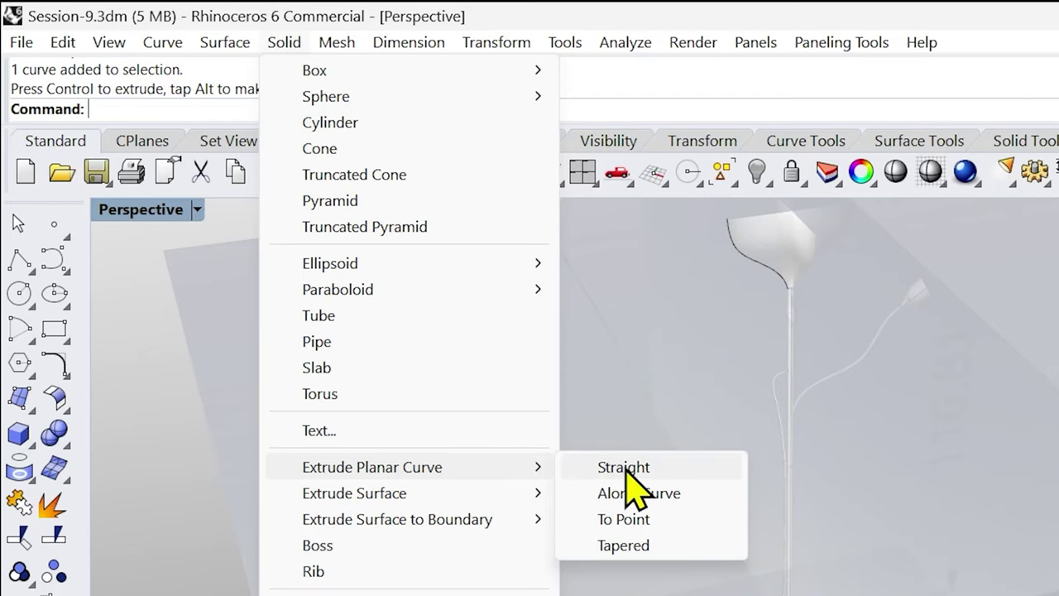
click(171, 496)
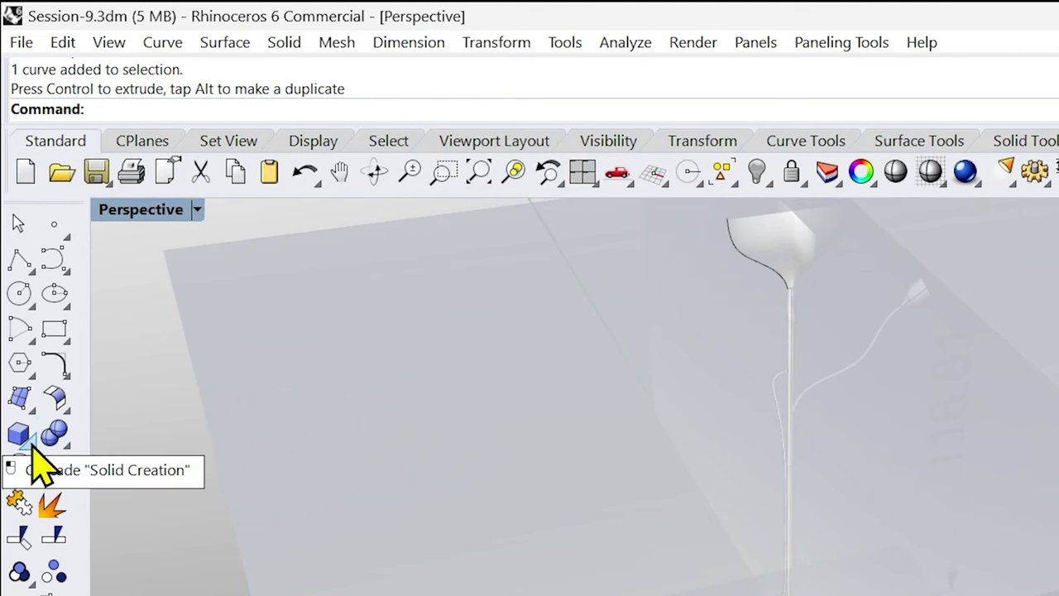
click(33, 449)
drag(88, 442, 208, 402)
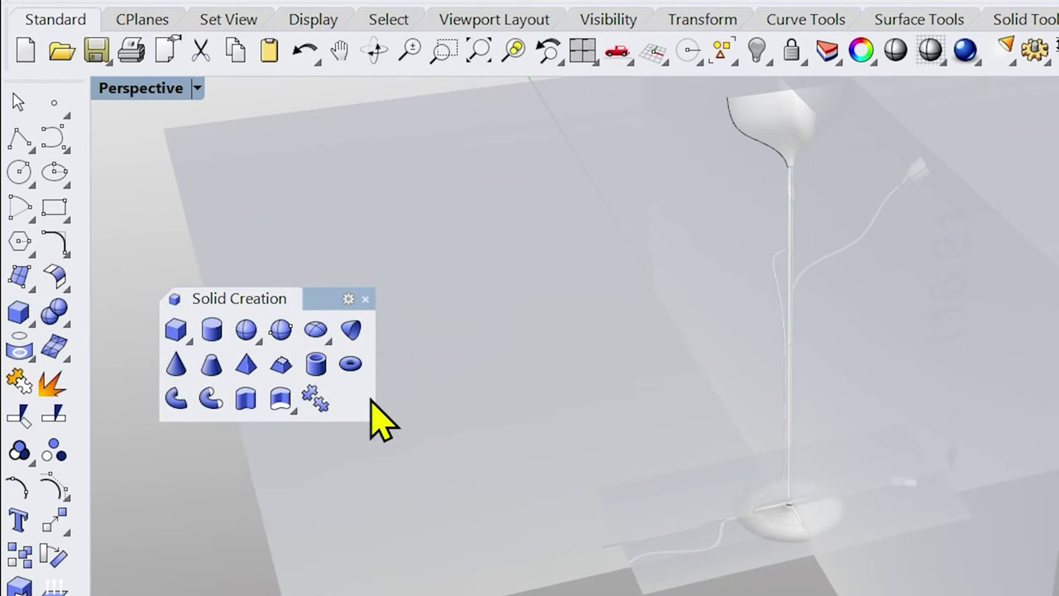
click(252, 410)
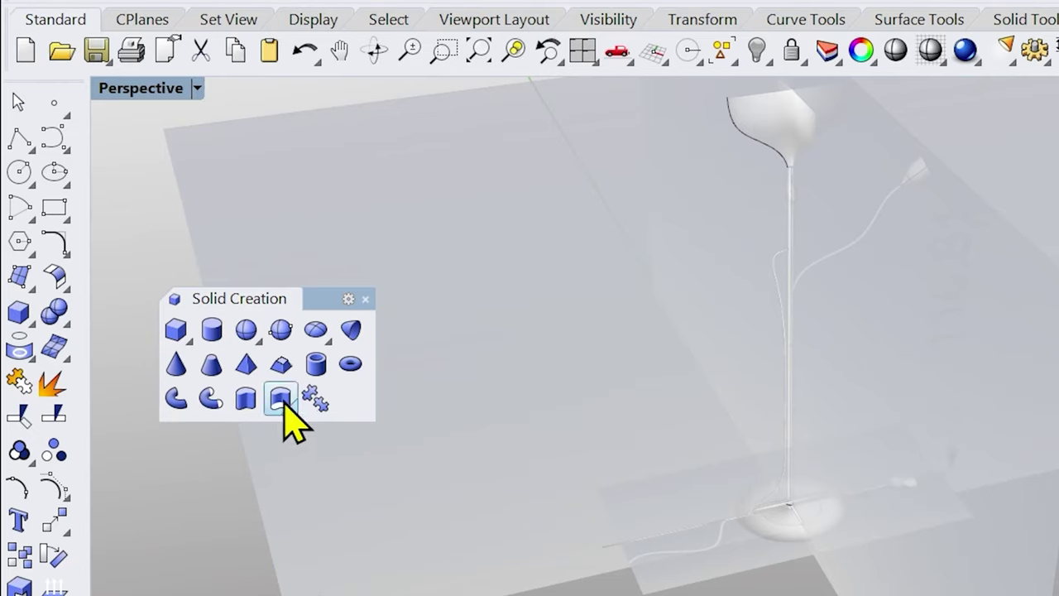
click(364, 299)
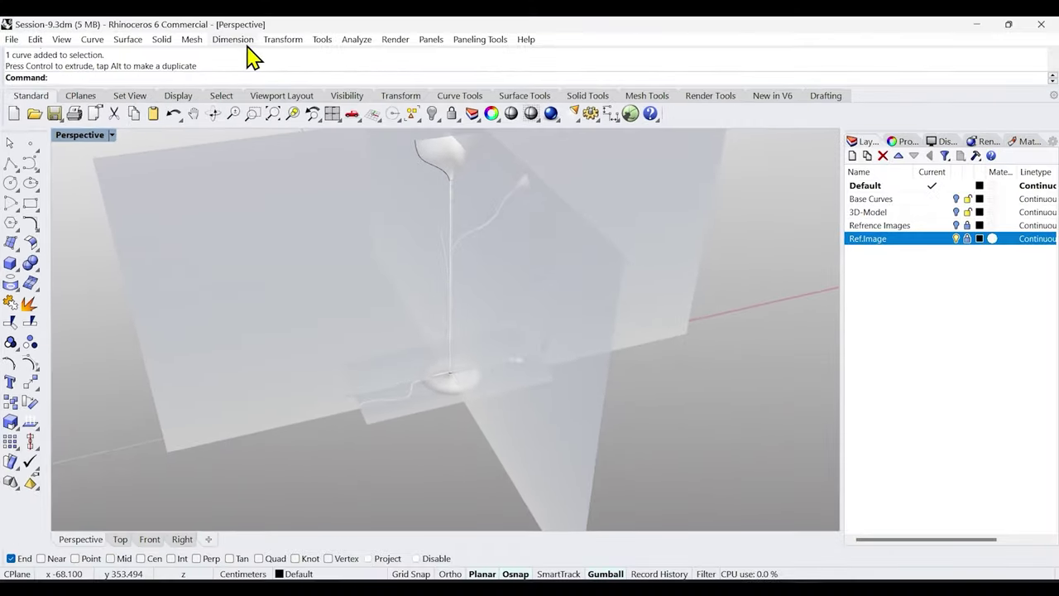
Extrude the pole circle straight up as a solid, about 97 cm, ending at the lampshade's lower neck in the Front view.
click(163, 40)
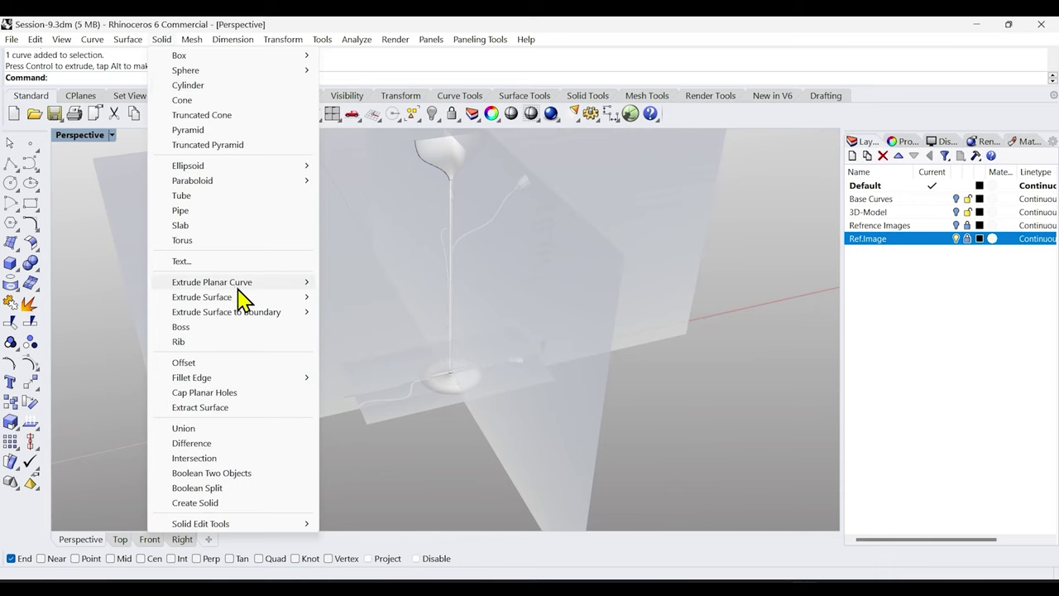
mouse_move(279, 283)
click(367, 285)
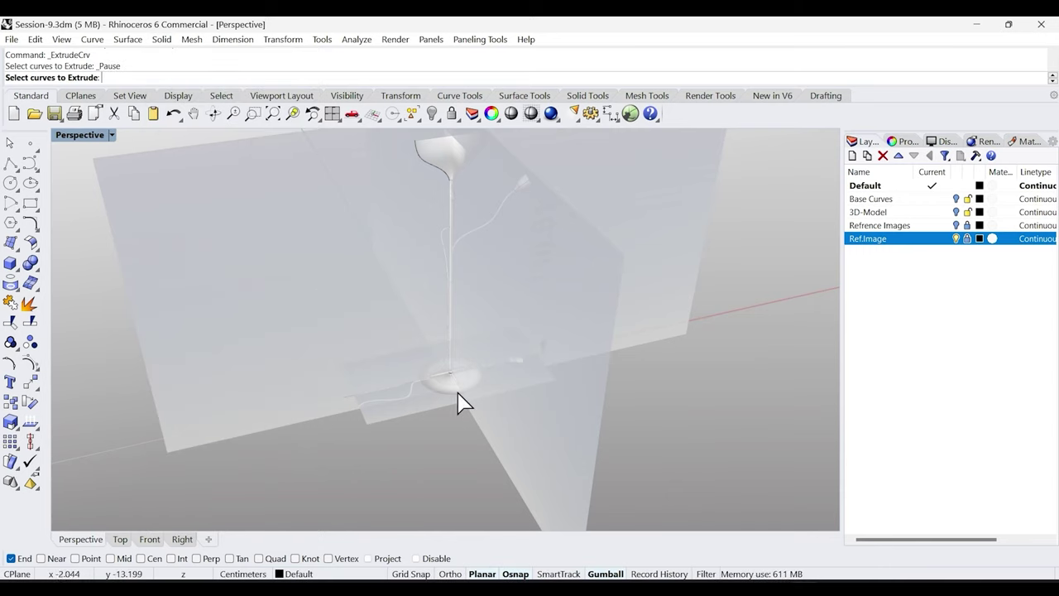
click(438, 364)
key(Return)
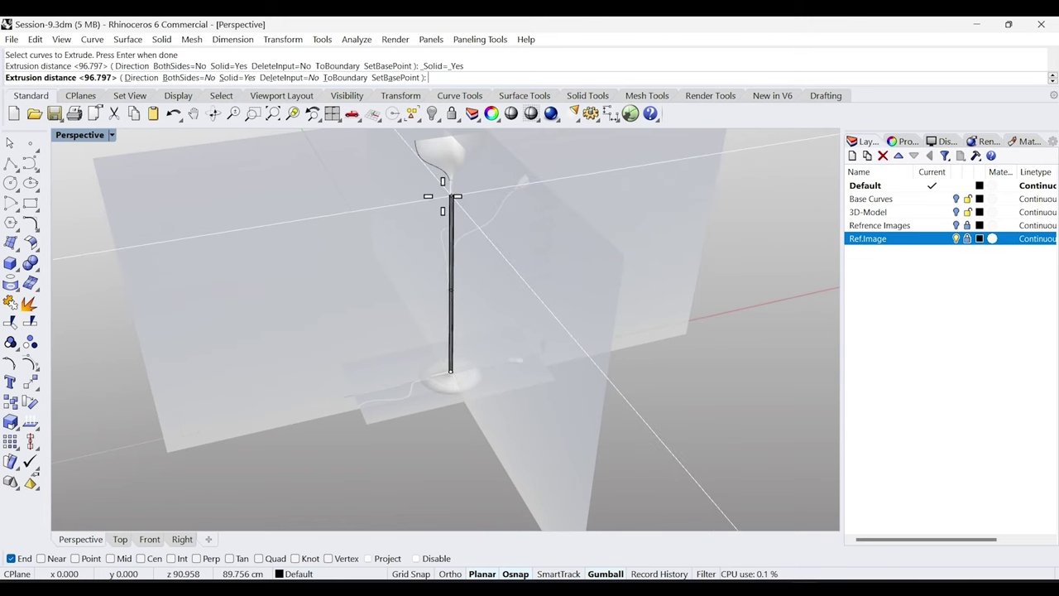
click(149, 541)
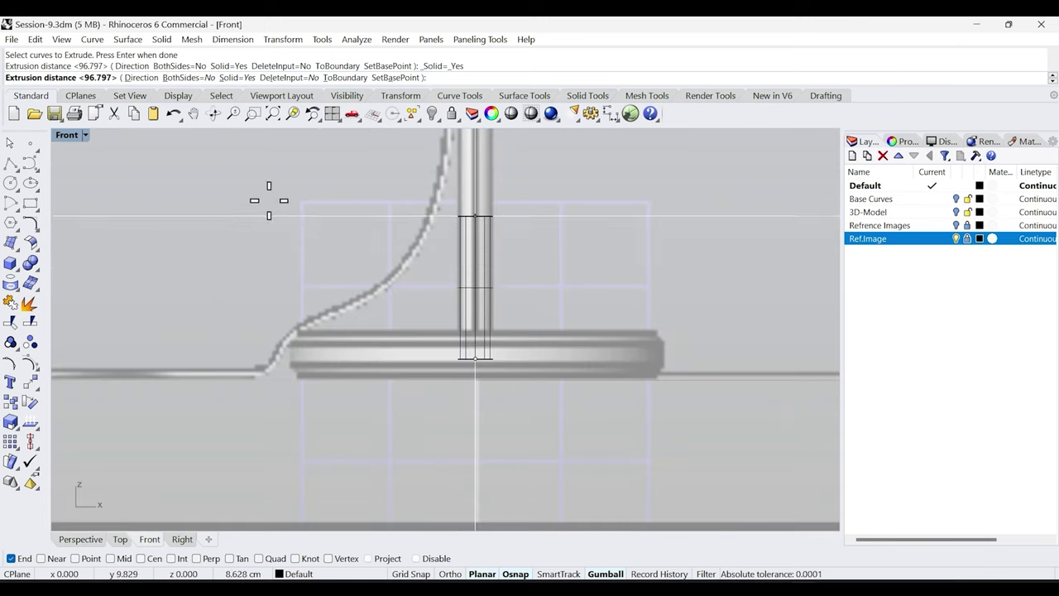
click(273, 114)
scroll(435, 198, up, 6)
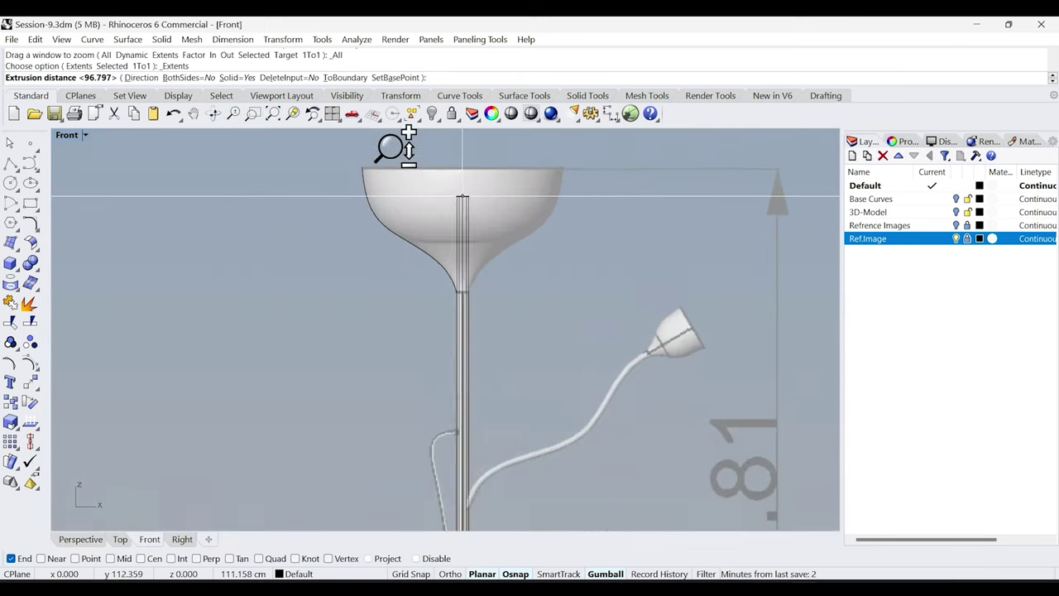
scroll(467, 284, up, 8)
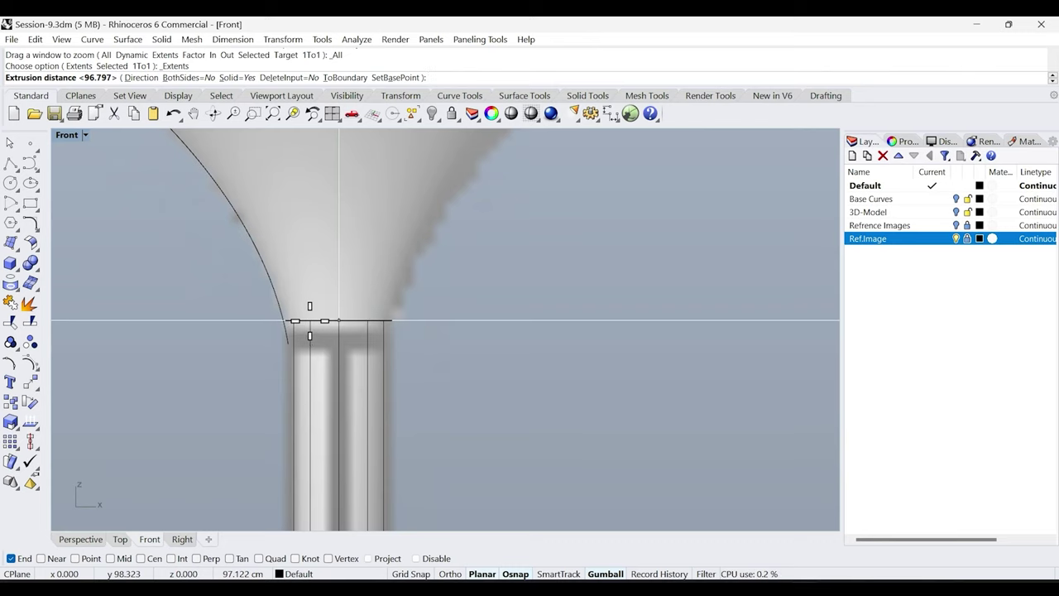
click(338, 320)
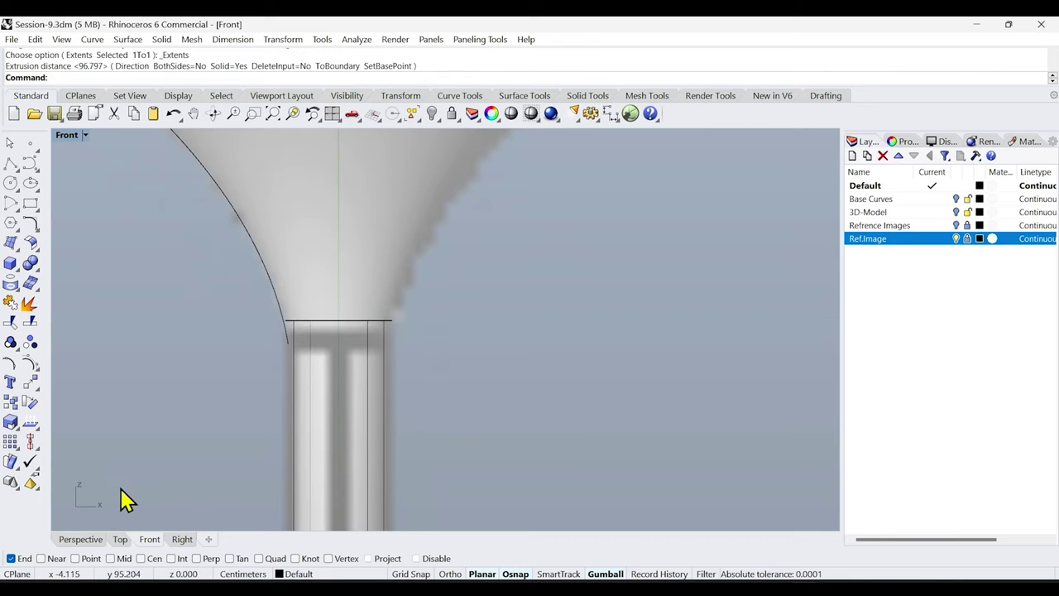
Show the hidden lampshade surface again and turn off the Ref.Image layer in the Perspective view to inspect the lampshade and pole.
click(79, 539)
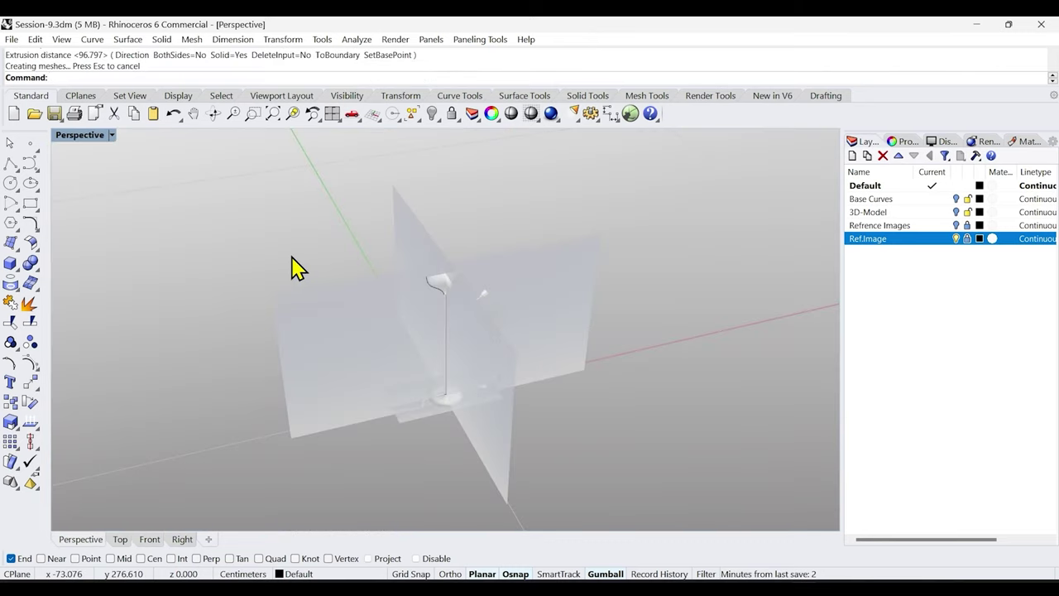
middle_click(291, 269)
click(265, 240)
scroll(420, 265, up, 5)
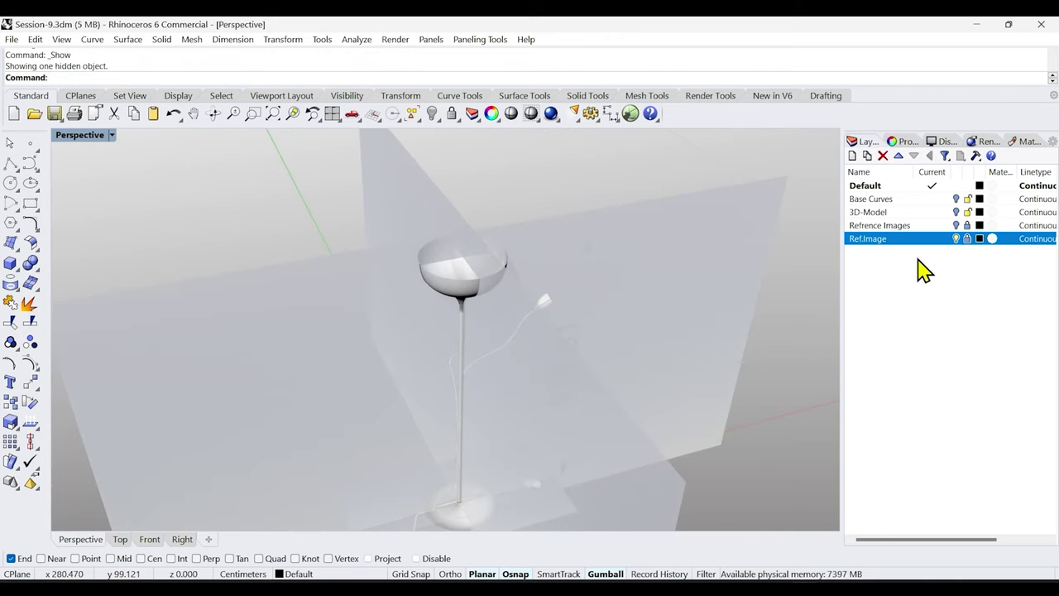
click(956, 239)
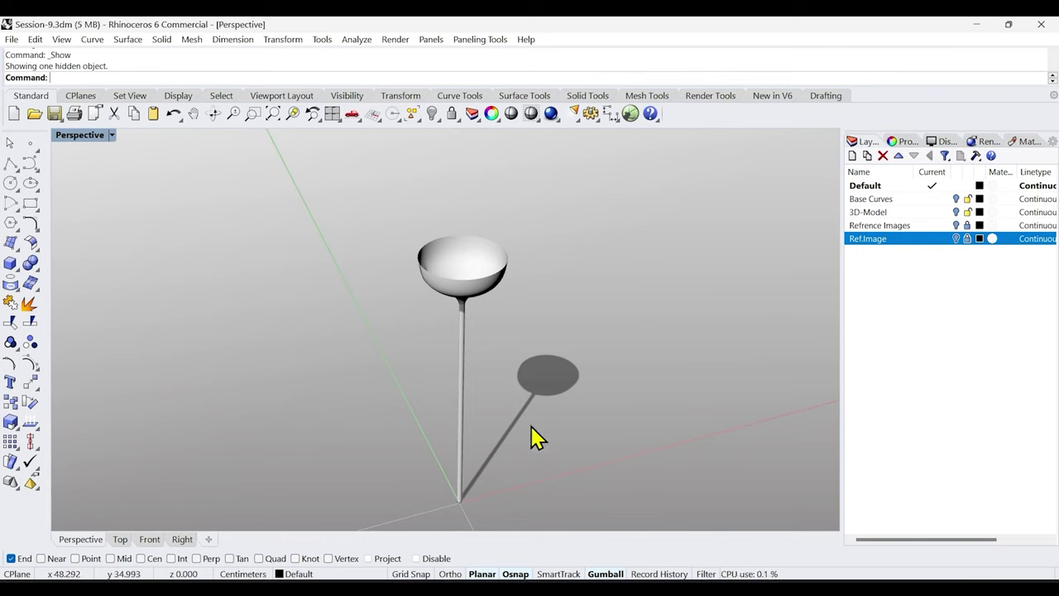
right_drag(534, 438, 467, 387)
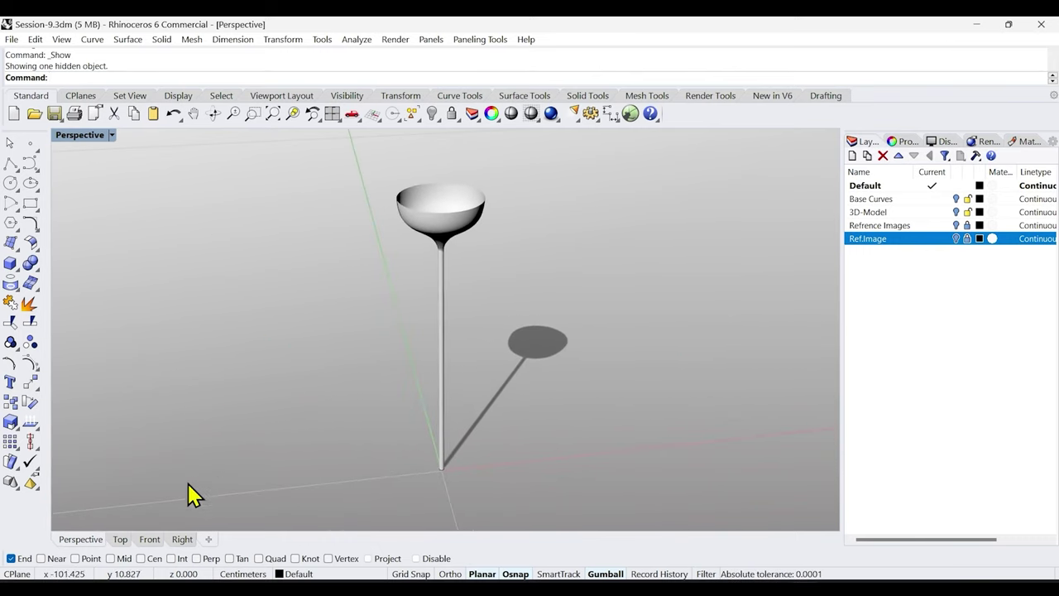
Turn the Ref.Image layer back on in the Front view, with the whole lamp framed.
click(149, 539)
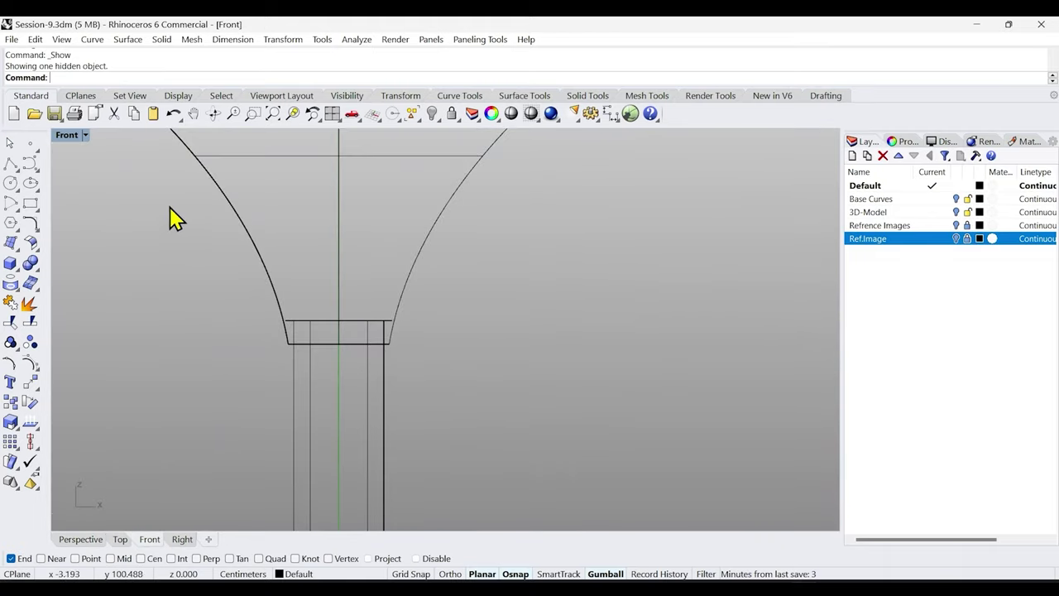
click(273, 115)
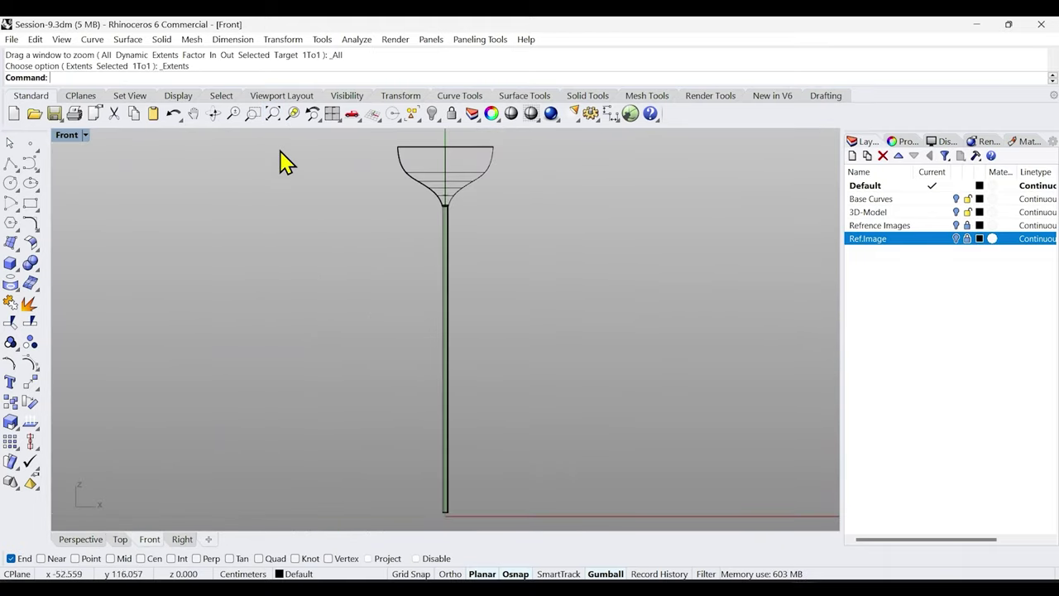
click(956, 238)
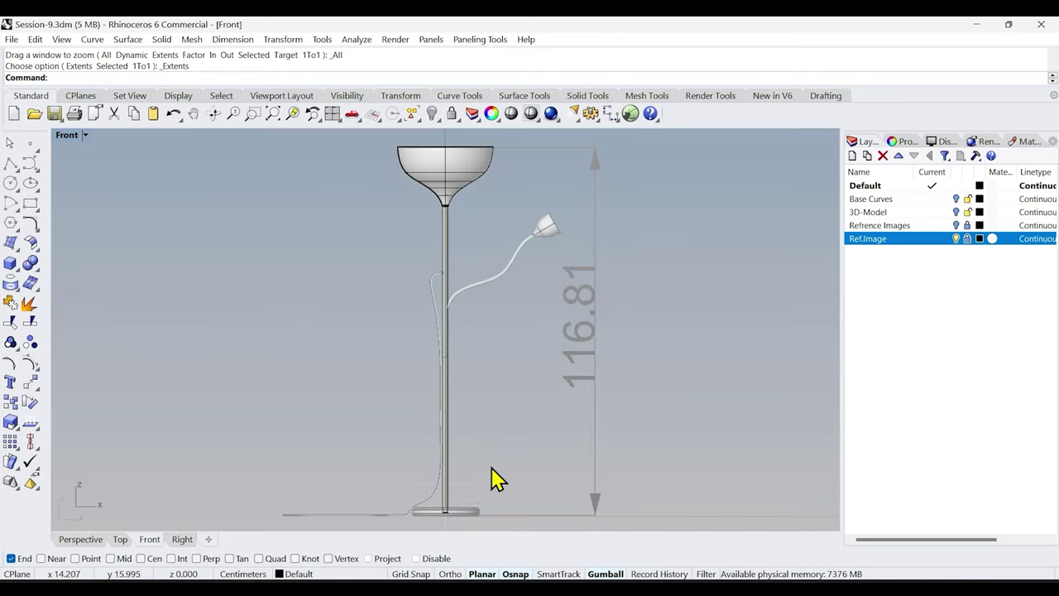
scroll(485, 491, up, 5)
mouse_move(472, 444)
right_down()
mouse_move(503, 378)
mouse_move(467, 441)
right_up()
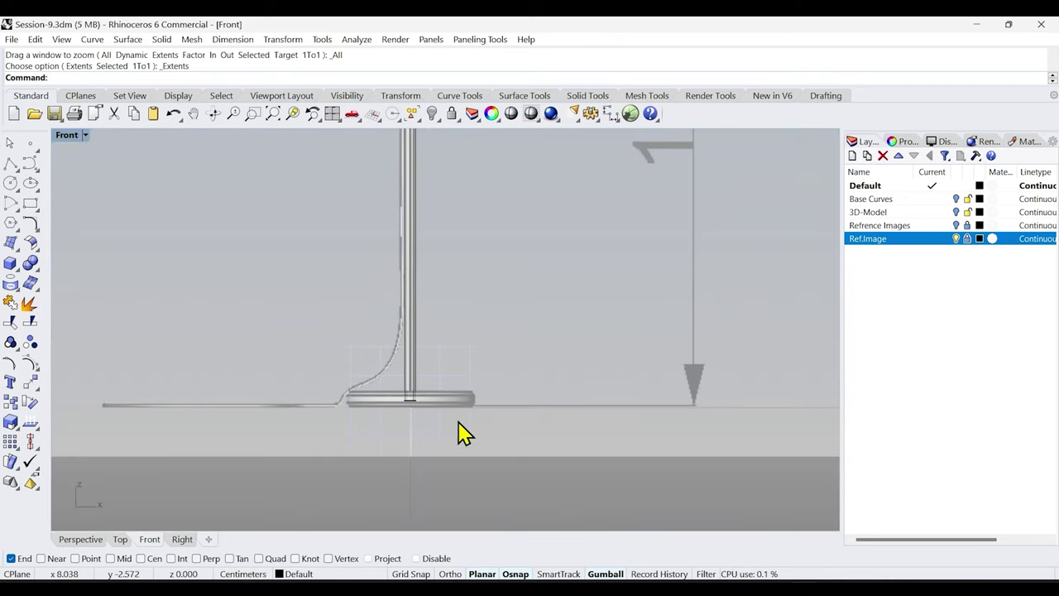
scroll(447, 432, up, 3)
right_drag(430, 359, 522, 470)
scroll(475, 402, up, 1)
scroll(533, 474, up, 1)
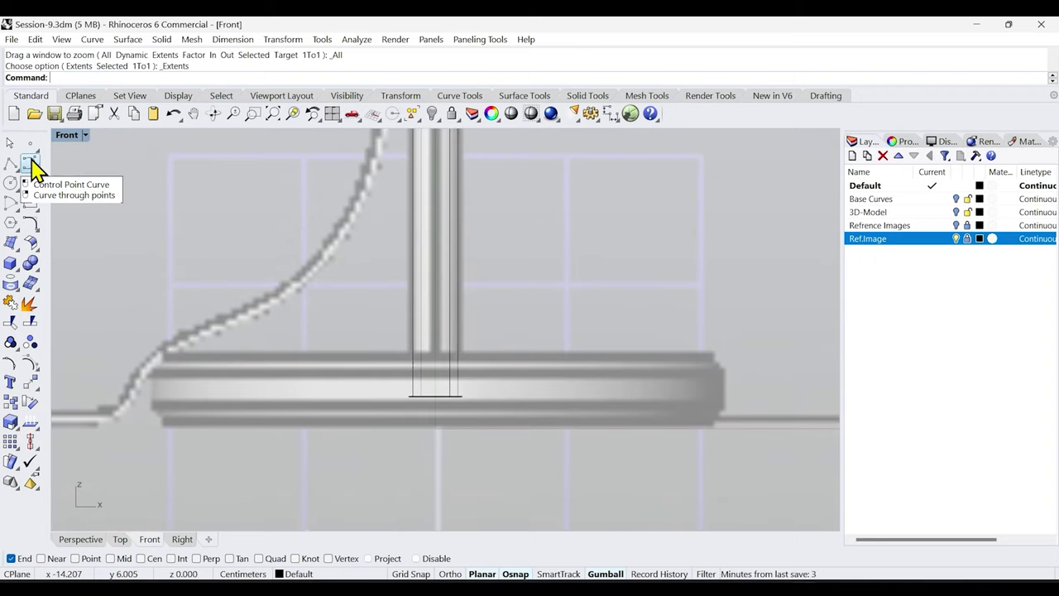
click(31, 164)
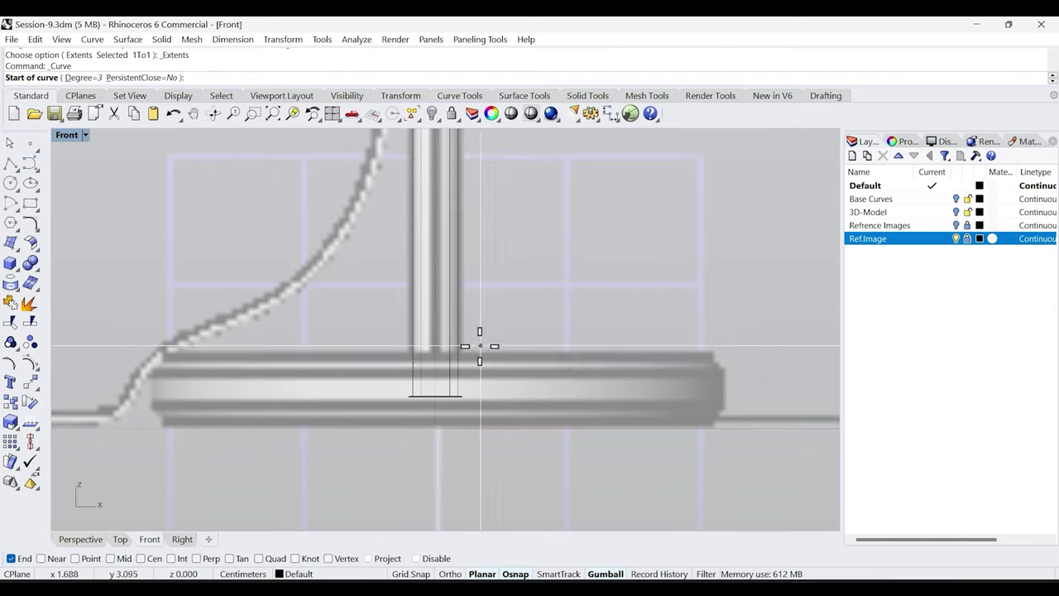
scroll(469, 347, up, 1)
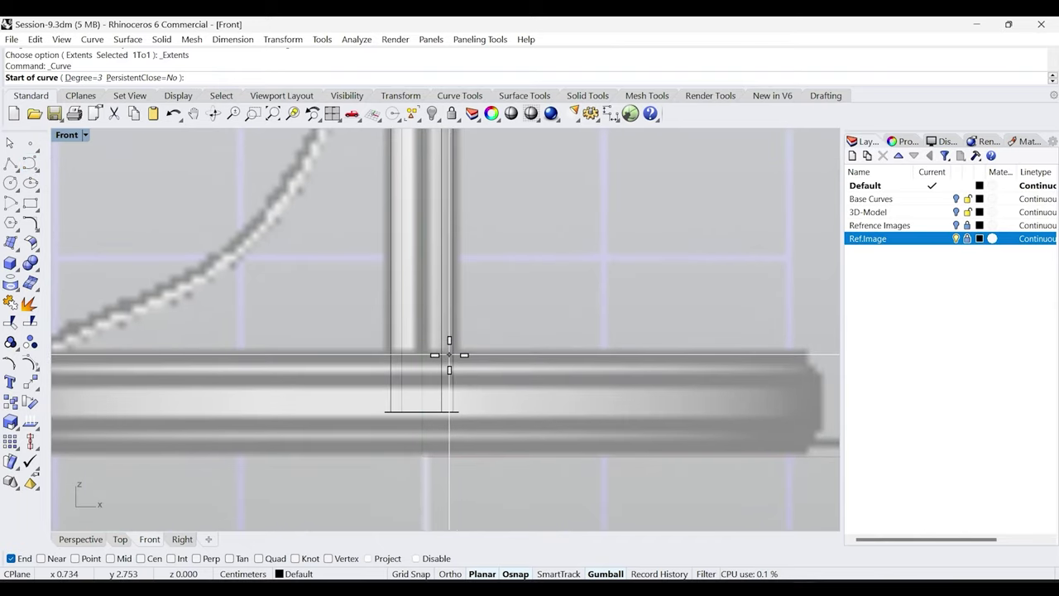
click(449, 354)
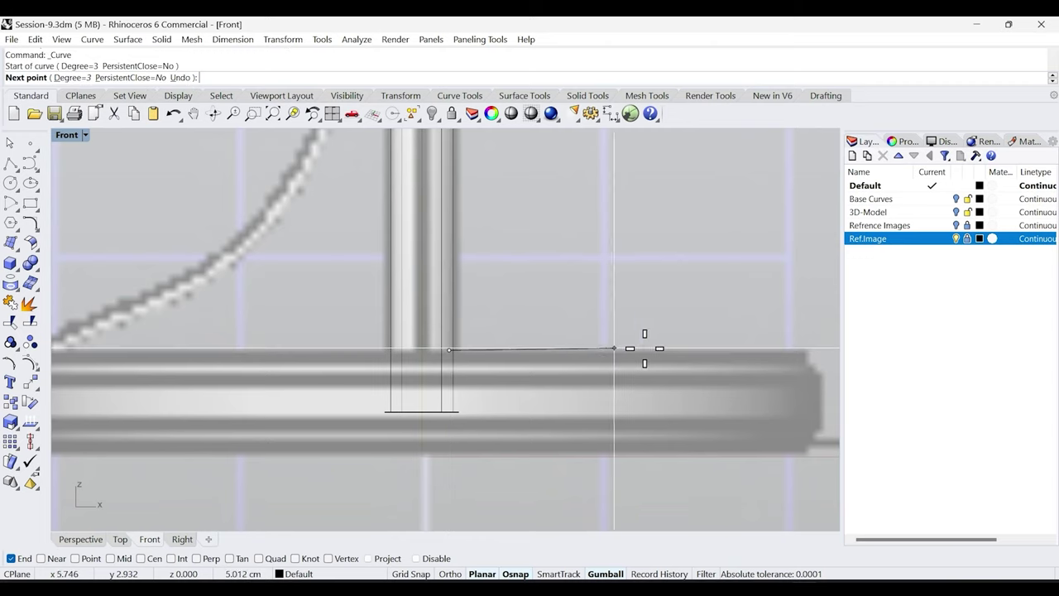
click(807, 352)
right_drag(806, 351, 560, 354)
scroll(571, 354, up, 3)
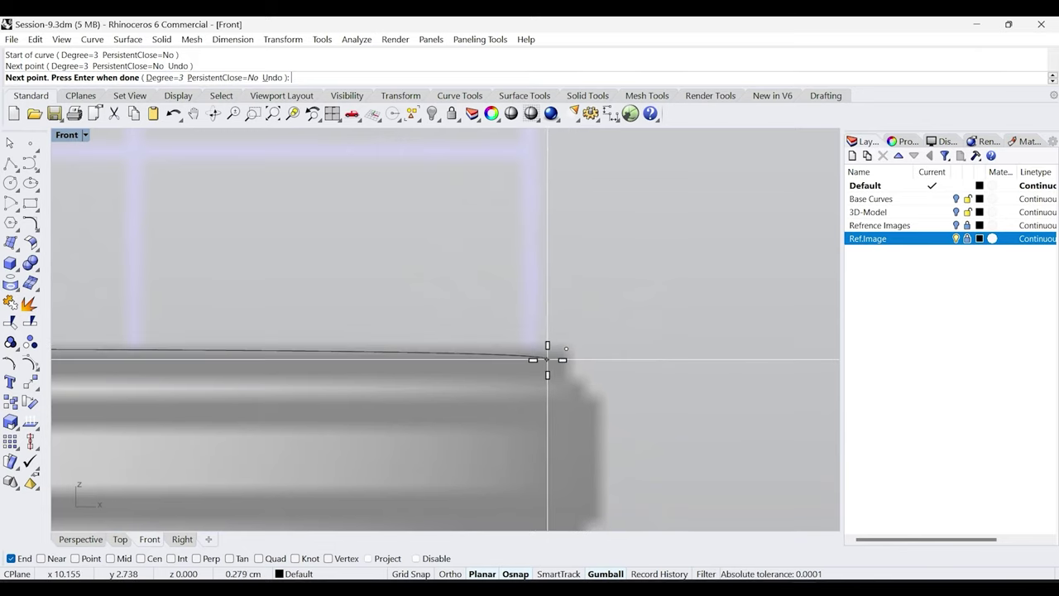
scroll(544, 391, down, 2)
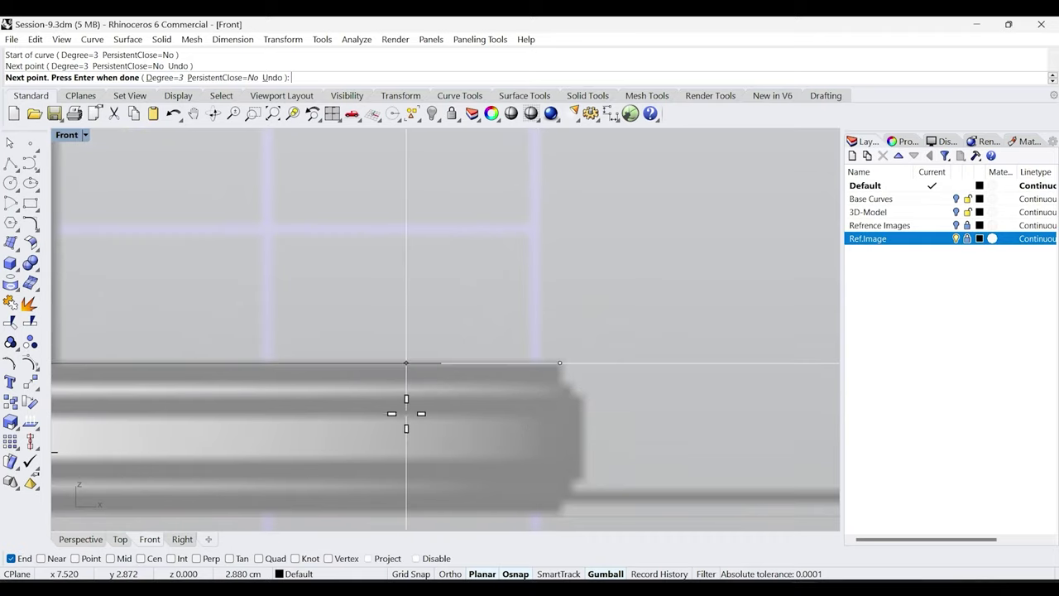
right_drag(406, 416, 615, 440)
scroll(555, 432, down, 1)
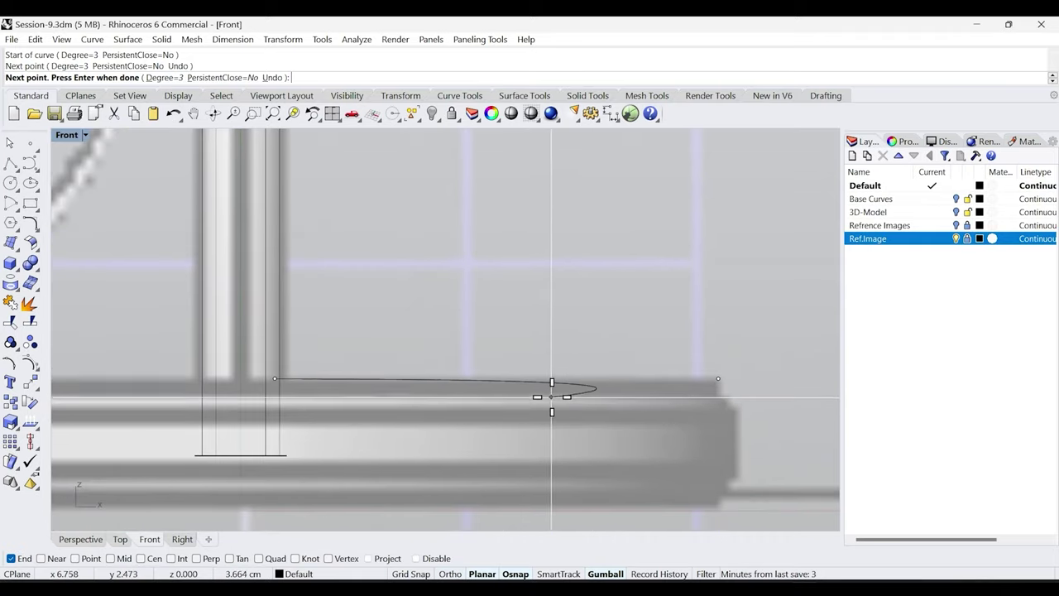
key(Escape)
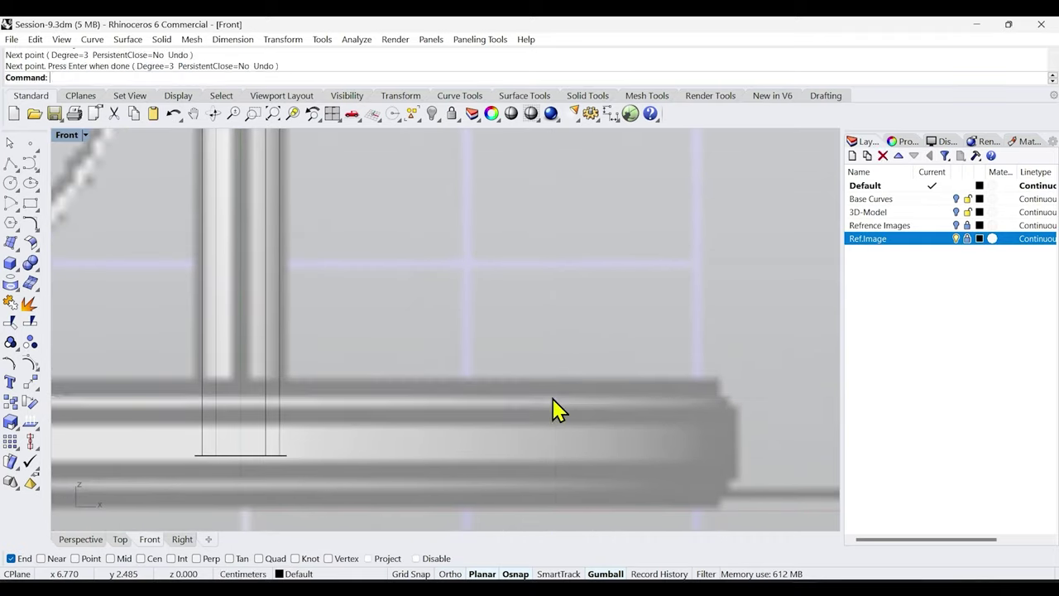
Draw a horizontal line along the top edge of the lamp base in the reference image, from the pole to the outer rim.
right_click(10, 165)
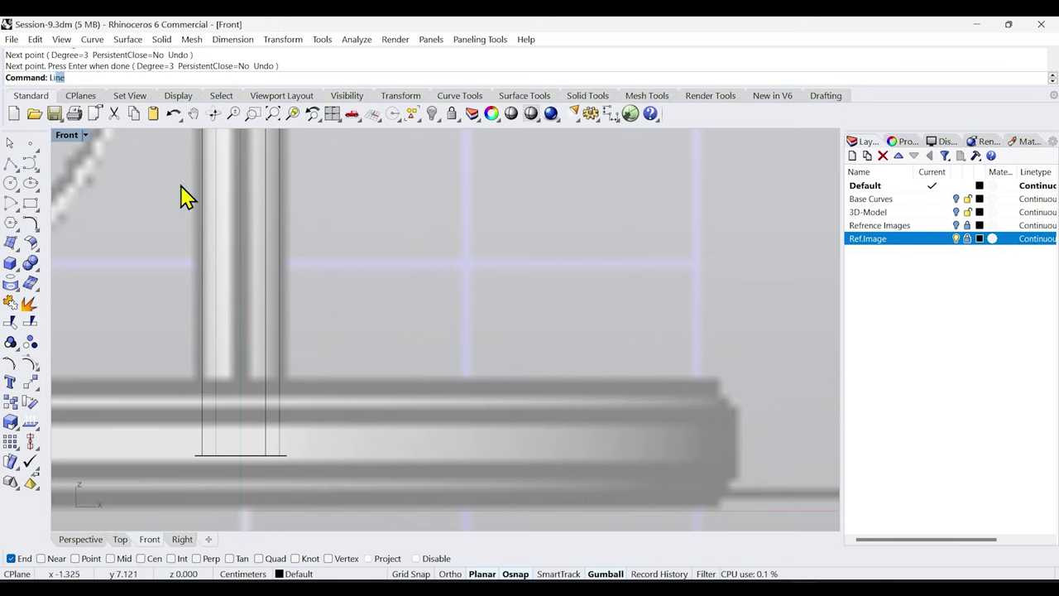
click(271, 378)
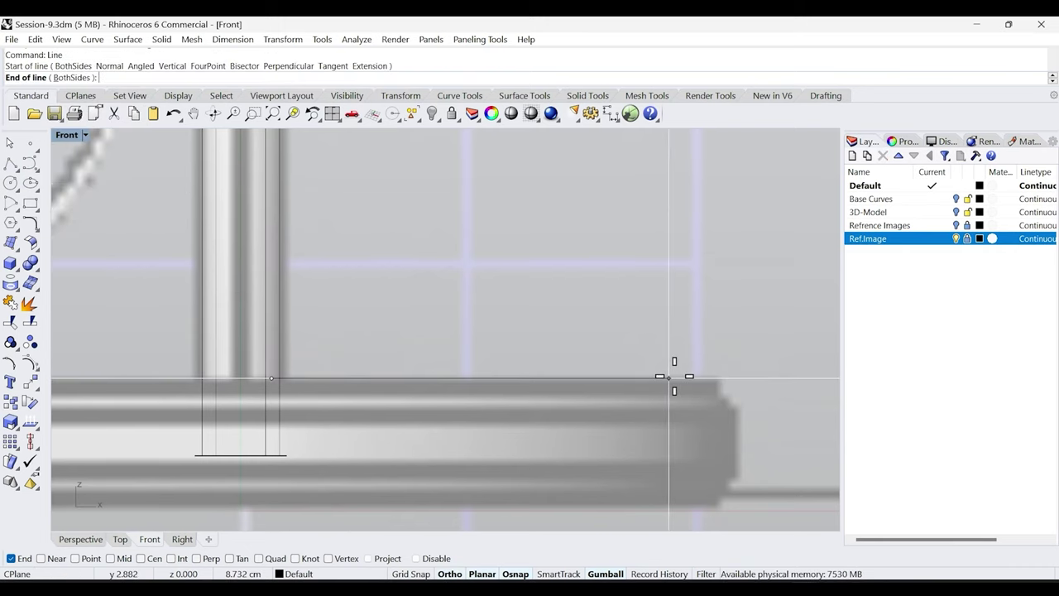
click(718, 379)
right_drag(751, 432, 725, 373)
Draw a vertical line about 1.43 cm long along the outermost rim of the lamp base.
key(Return)
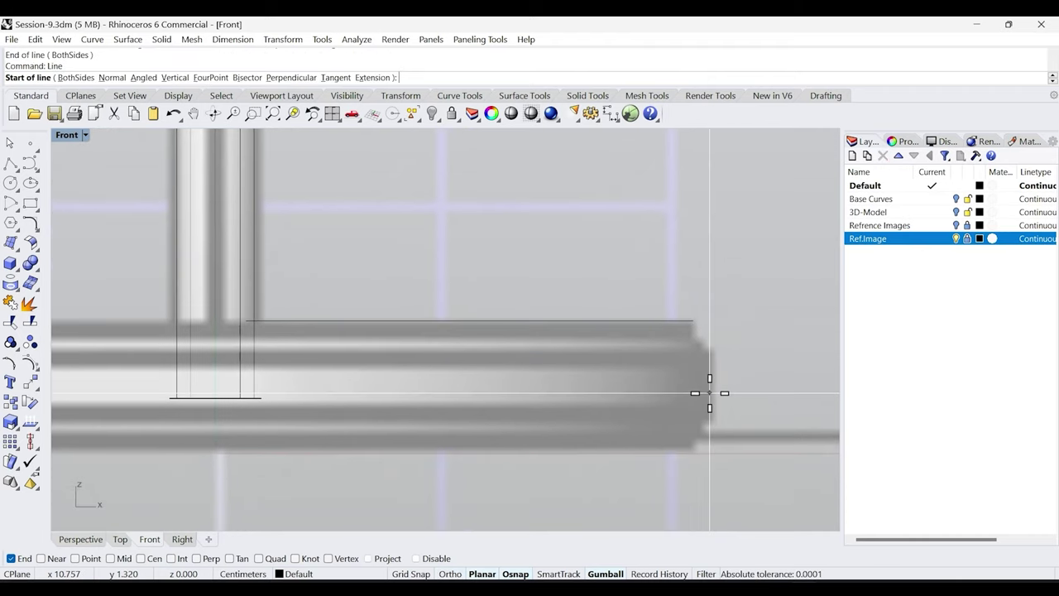
click(713, 351)
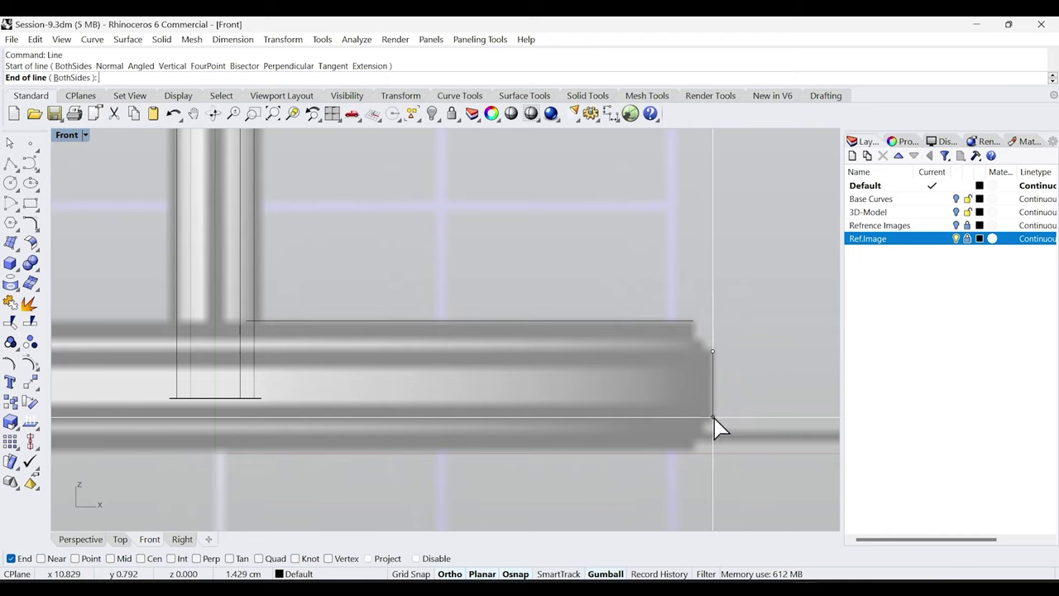
click(713, 417)
right_drag(277, 426, 345, 418)
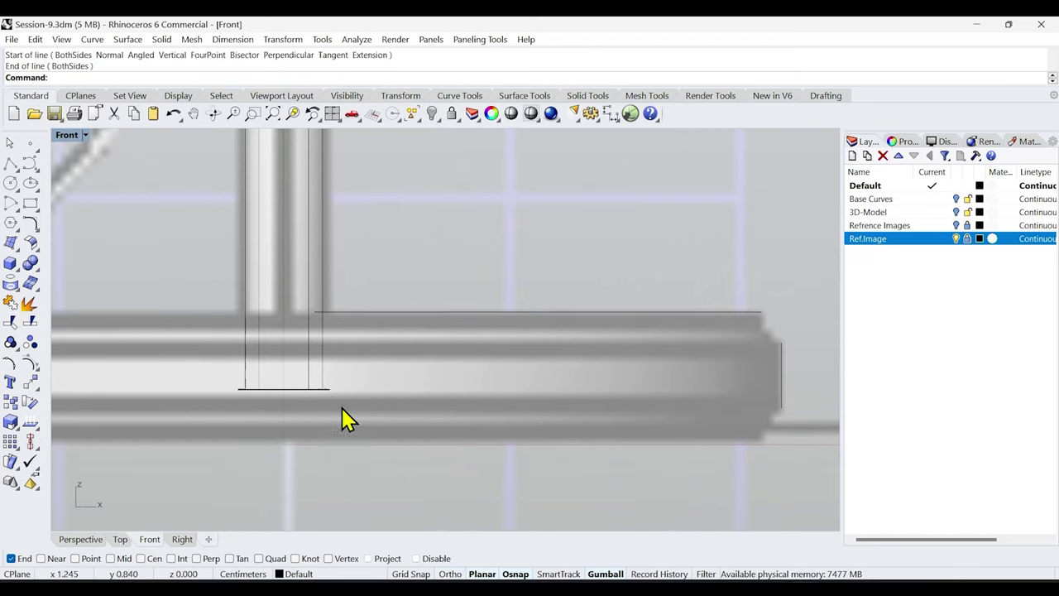
Draw a horizontal line along the base's bottom edge, tracking its start directly below the top line's inner end with SmartTrack.
right_click(396, 372)
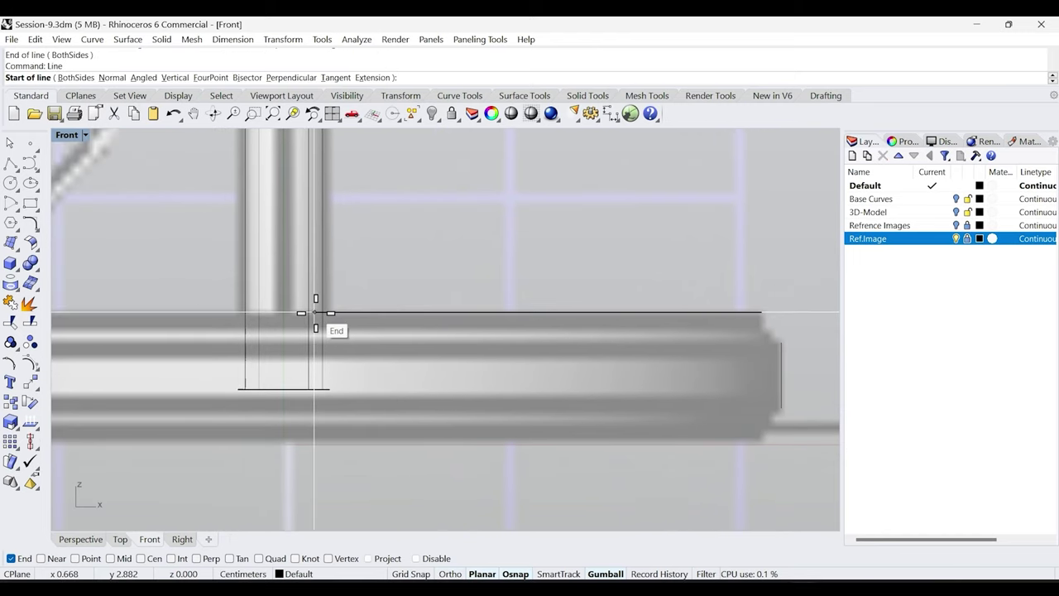
click(564, 573)
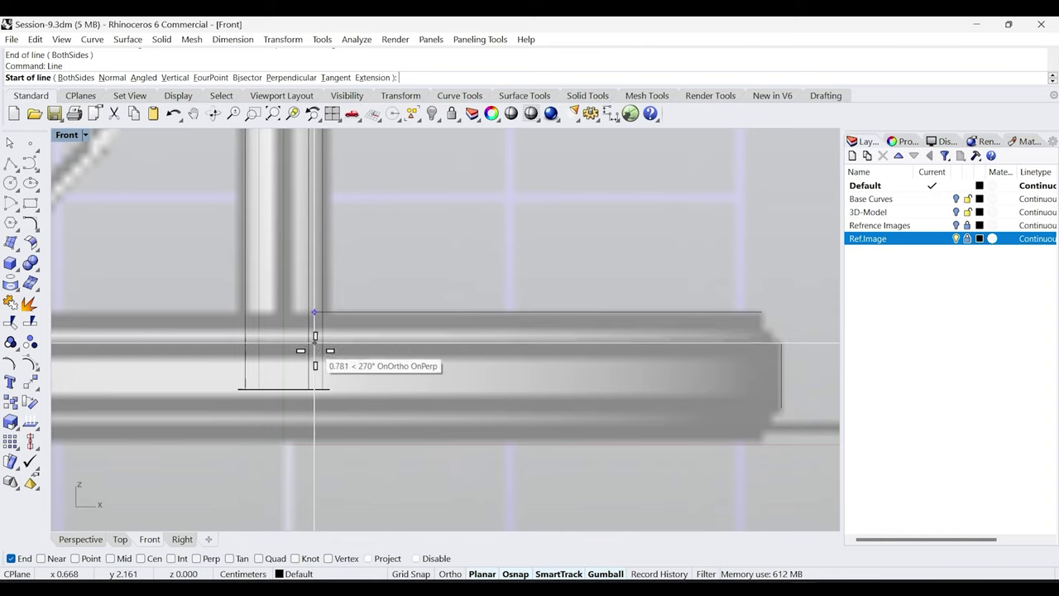
click(315, 440)
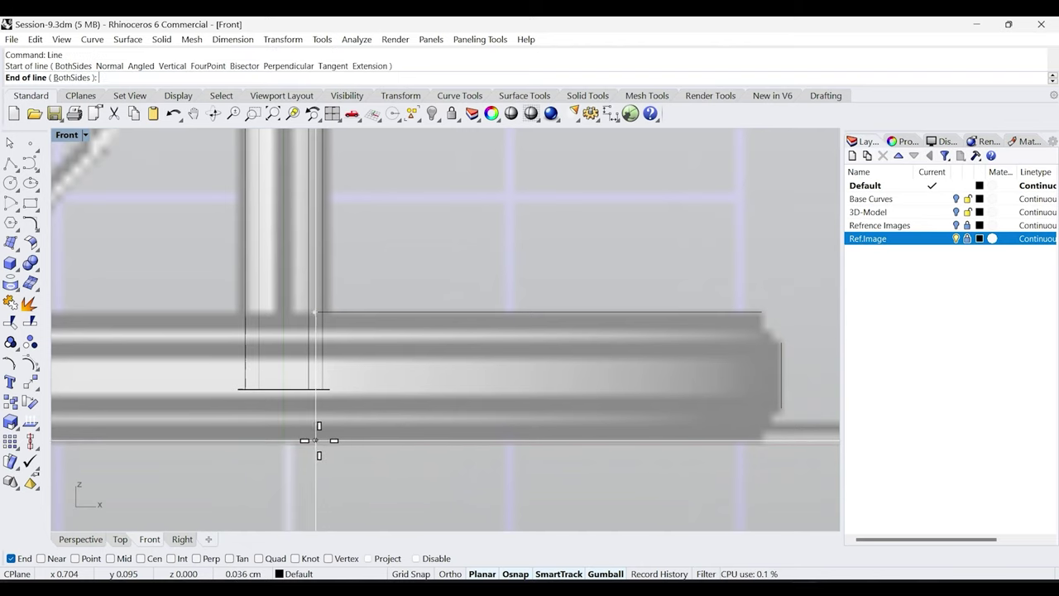
click(762, 439)
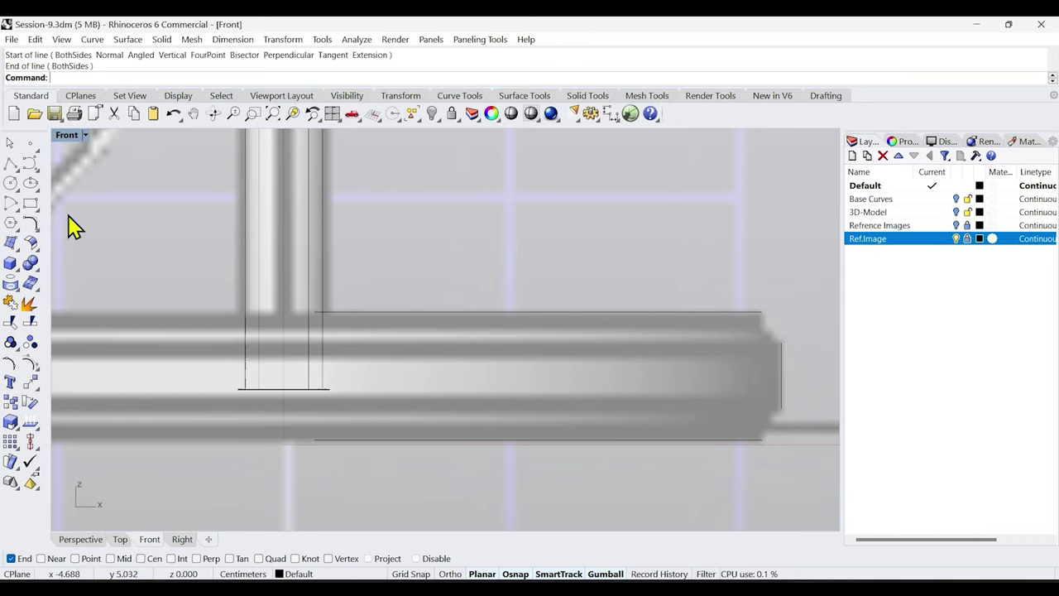
Try a curve blend with Tangency at both ends between the top line and the vertical rim line, and undo it.
click(37, 231)
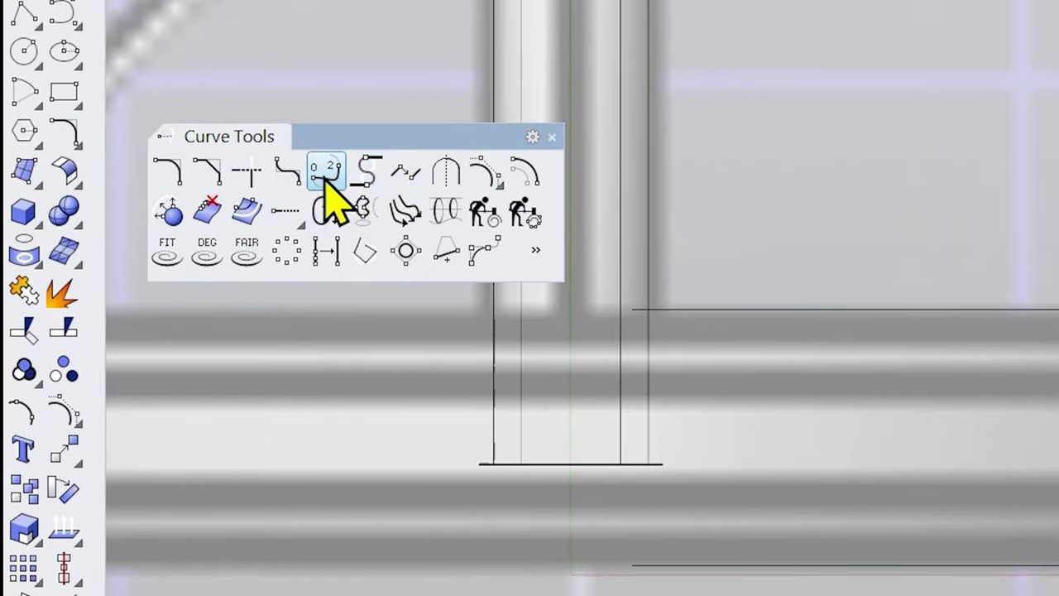
click(324, 181)
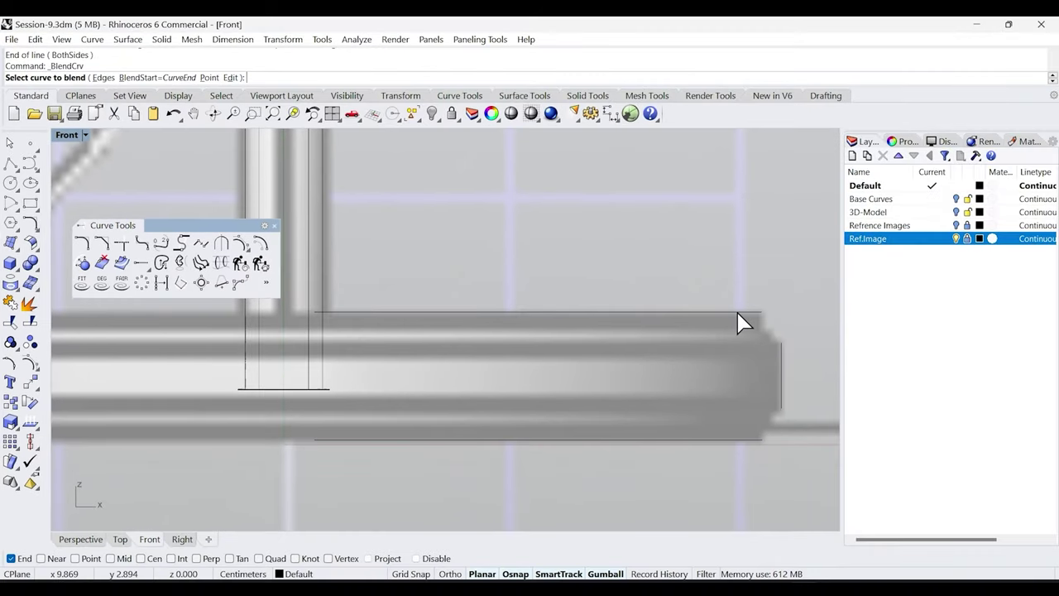
click(739, 313)
click(782, 362)
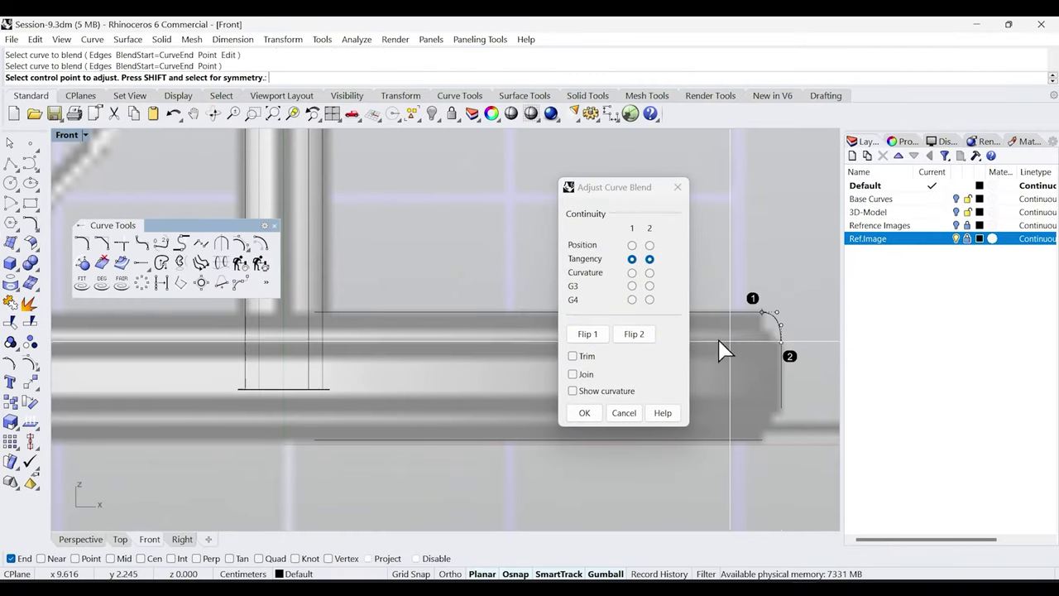
click(584, 412)
scroll(769, 332, up, 5)
key(ctrl+z)
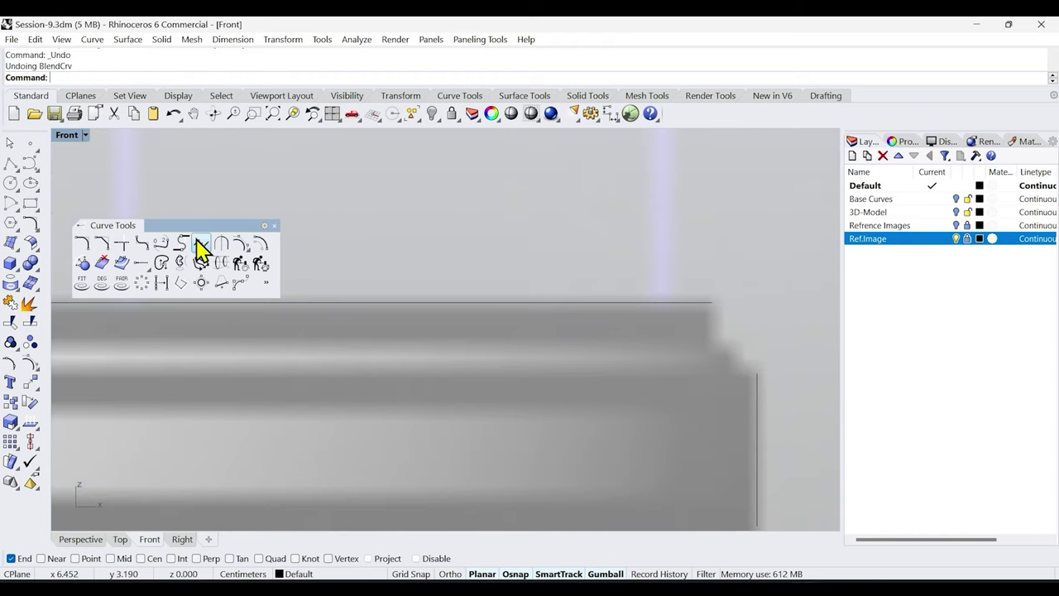
Draw a concave degree-3 control point curve joining the top line's outer end to the upper end of the vertical rim line.
click(31, 164)
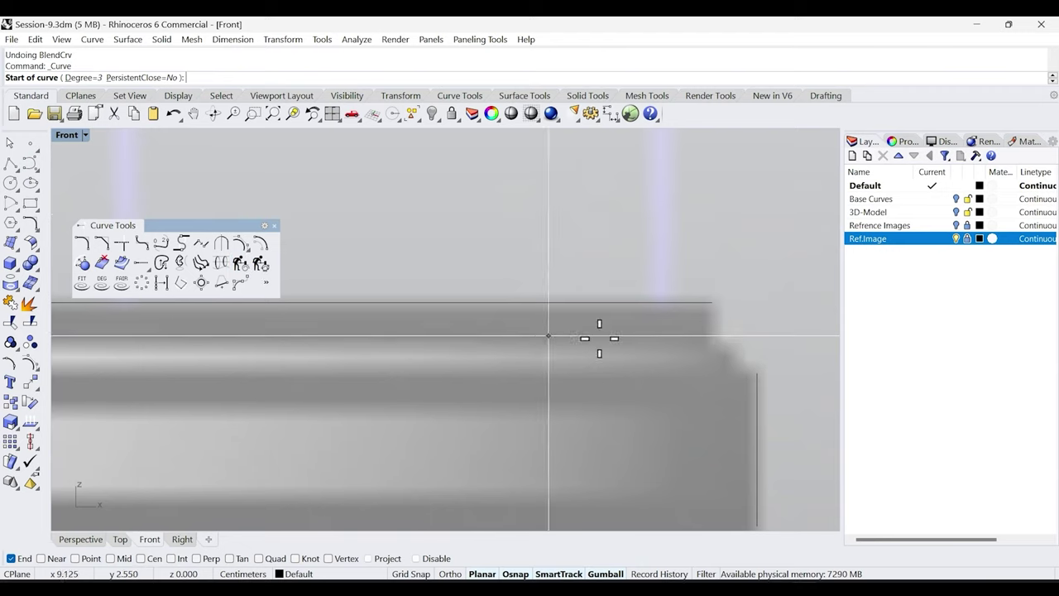
click(710, 304)
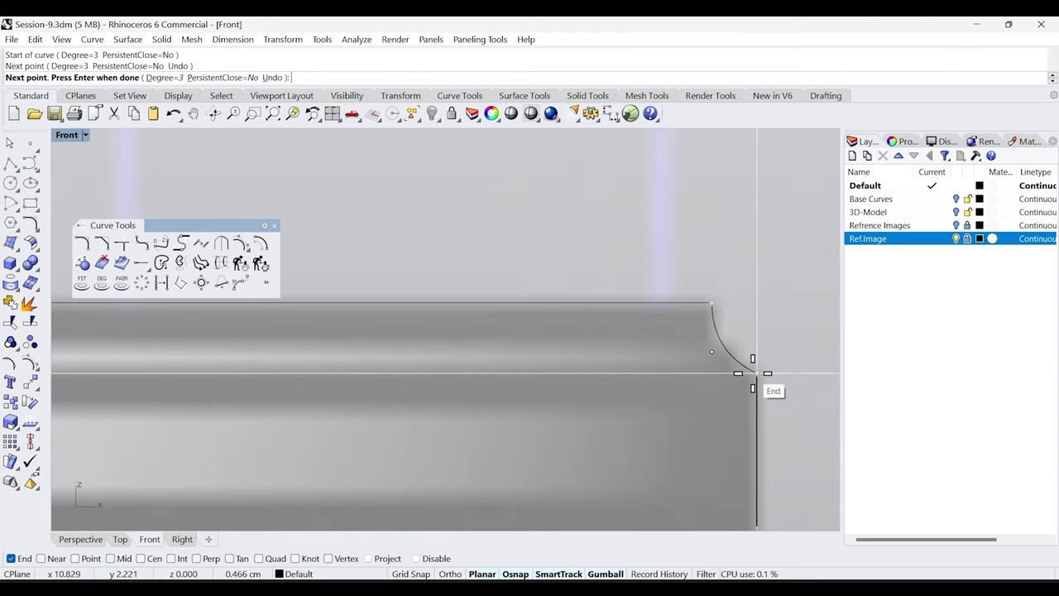
click(755, 372)
key(Return)
scroll(778, 288, down, 2)
right_drag(745, 364, 723, 355)
Draw a matching concave degree-3 control point curve from the bottom line's outer end to the lower end of the vertical rim line.
key(Return)
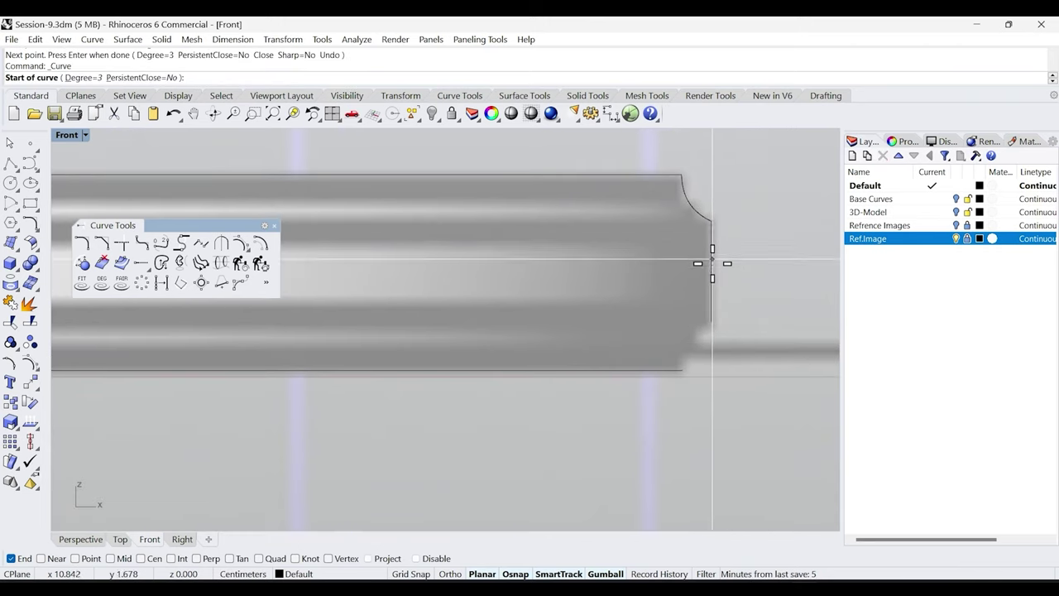
click(684, 369)
click(681, 338)
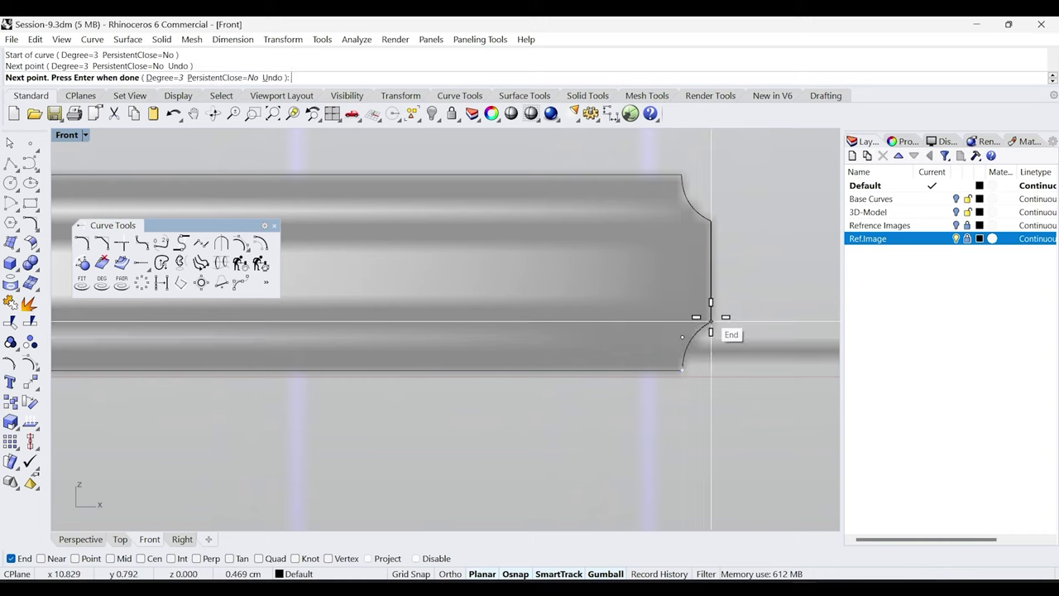
click(710, 322)
key(Return)
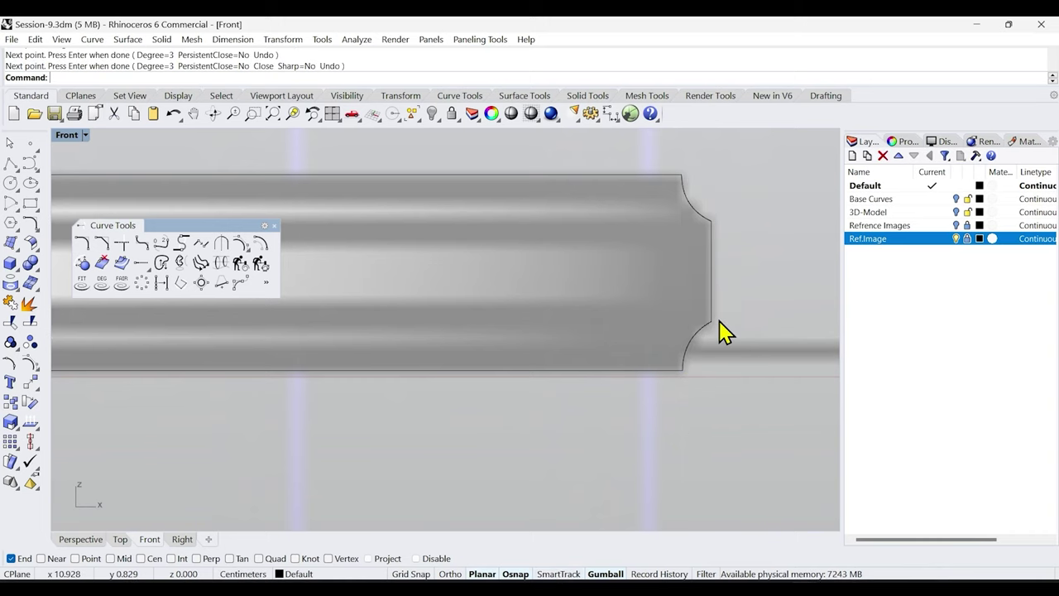
scroll(720, 331, down, 1)
scroll(722, 226, up, 2)
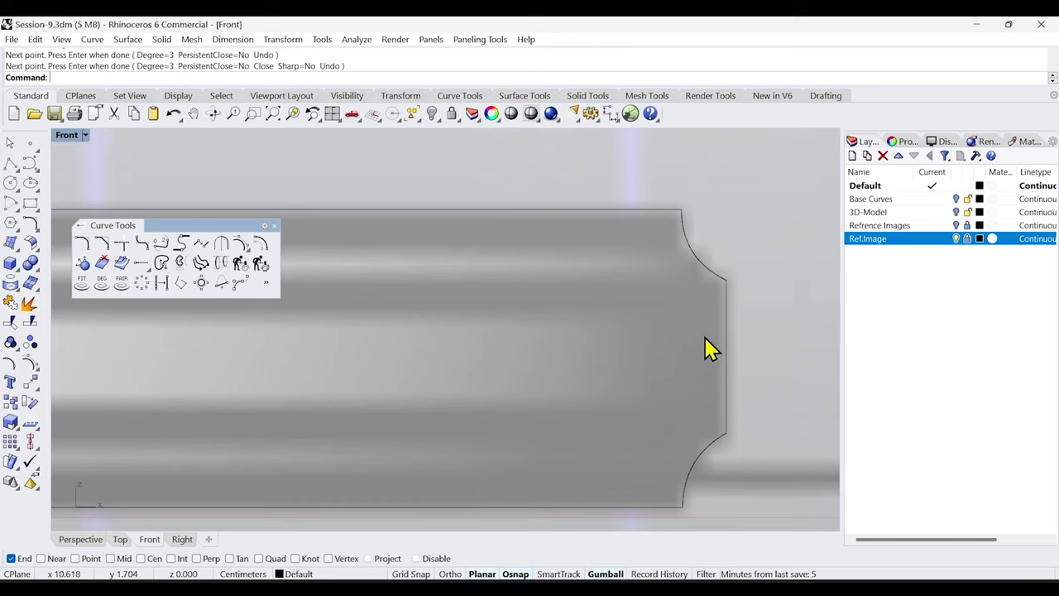
scroll(679, 347, down, 1)
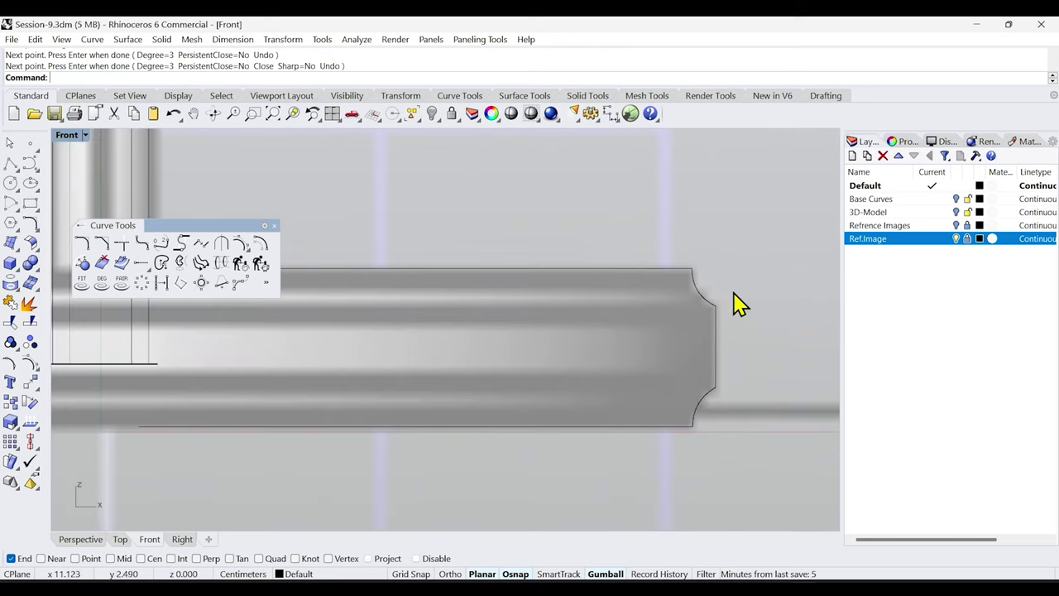
scroll(712, 248, up, 2)
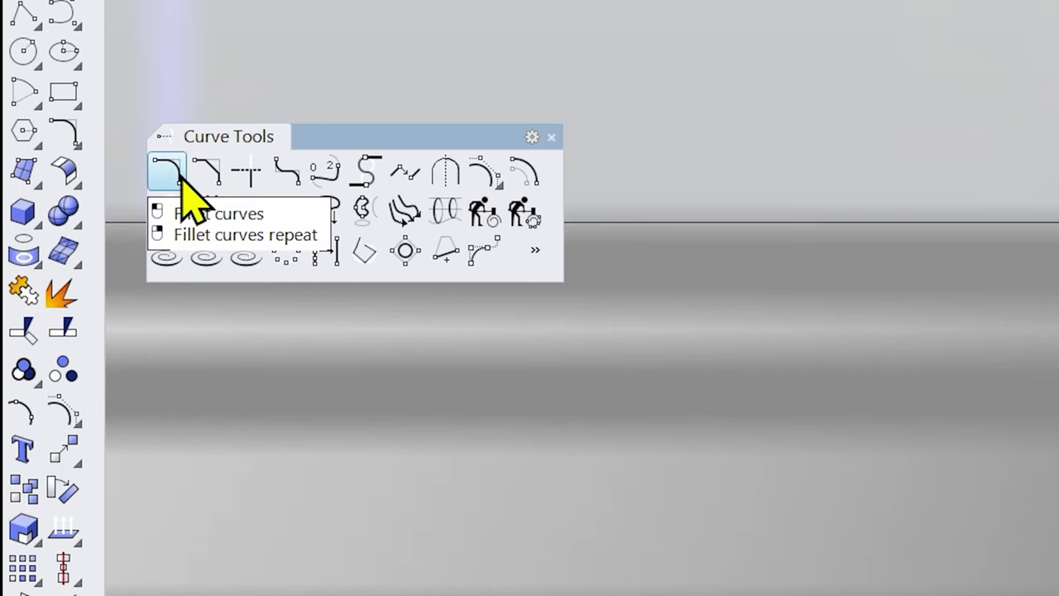
click(170, 174)
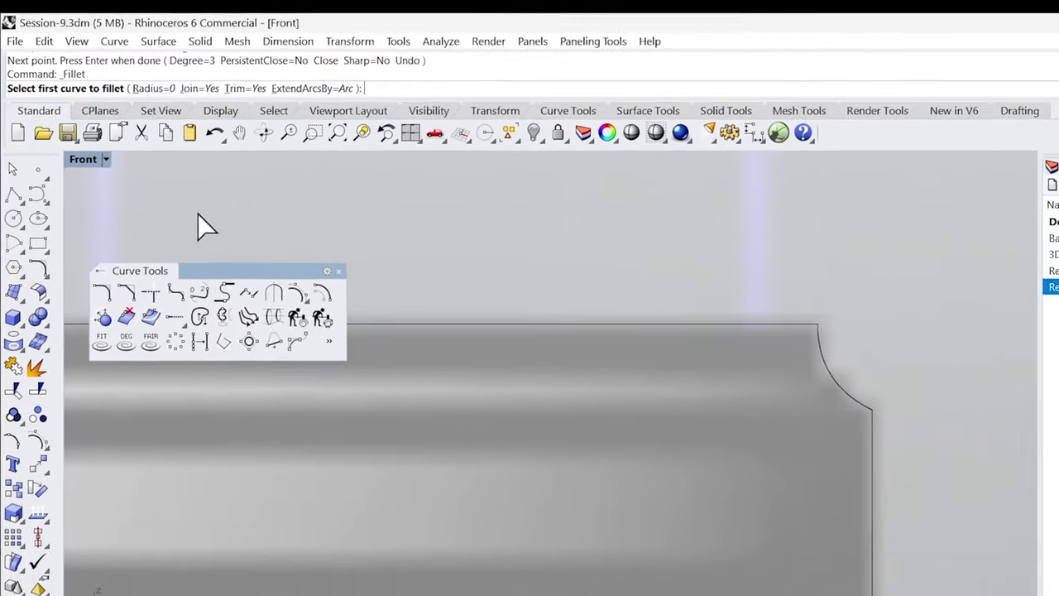
key(Escape)
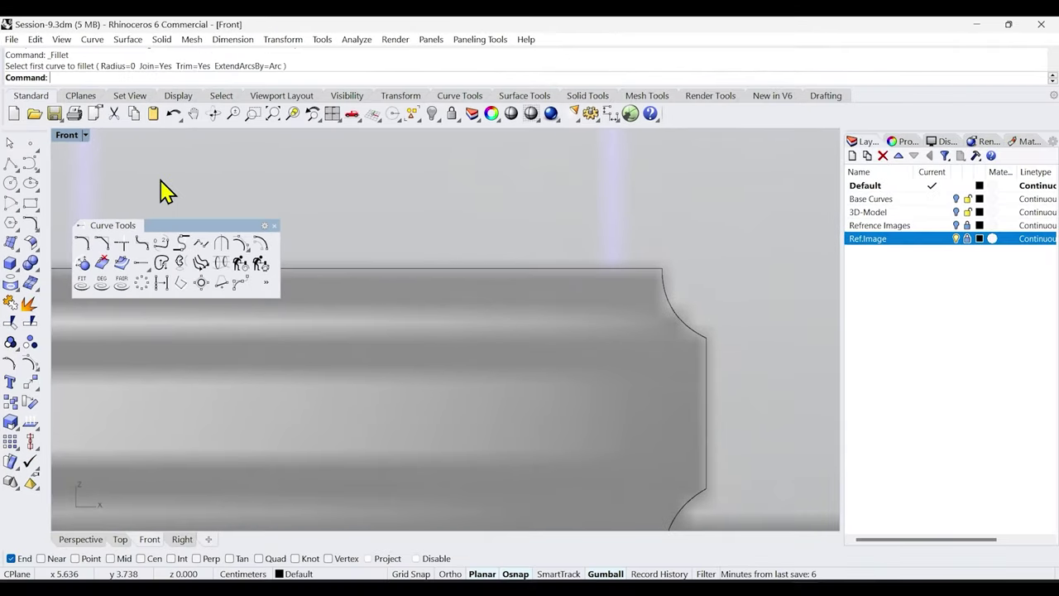
text(Line)
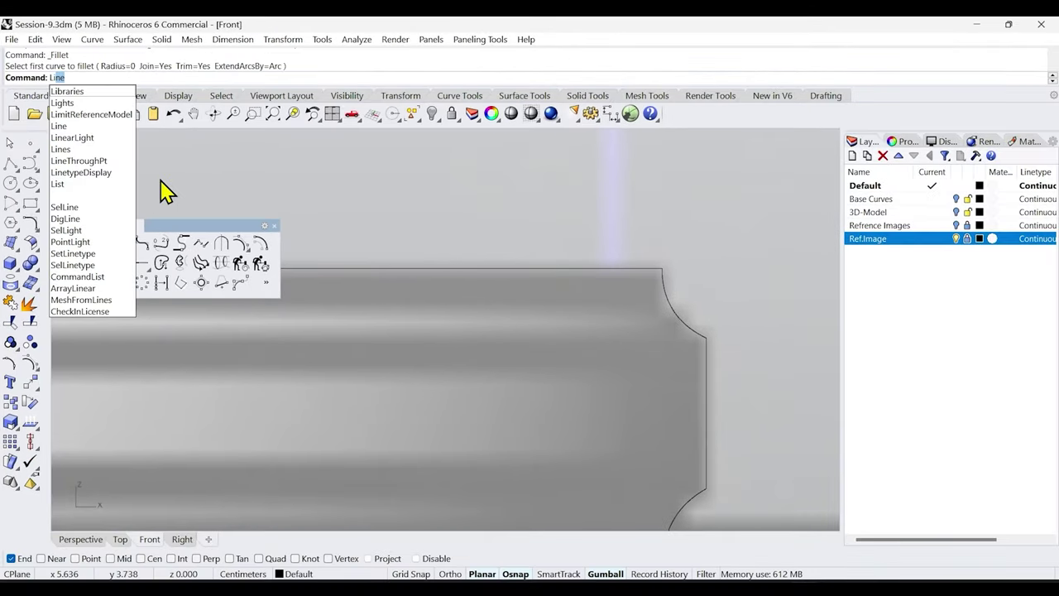
key(Return)
click(661, 268)
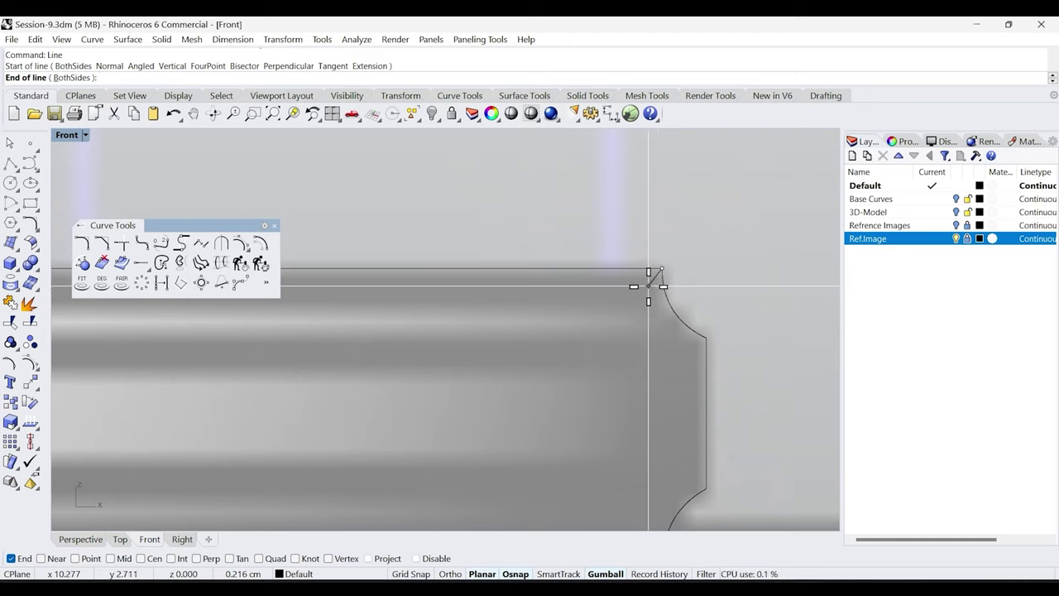
click(647, 285)
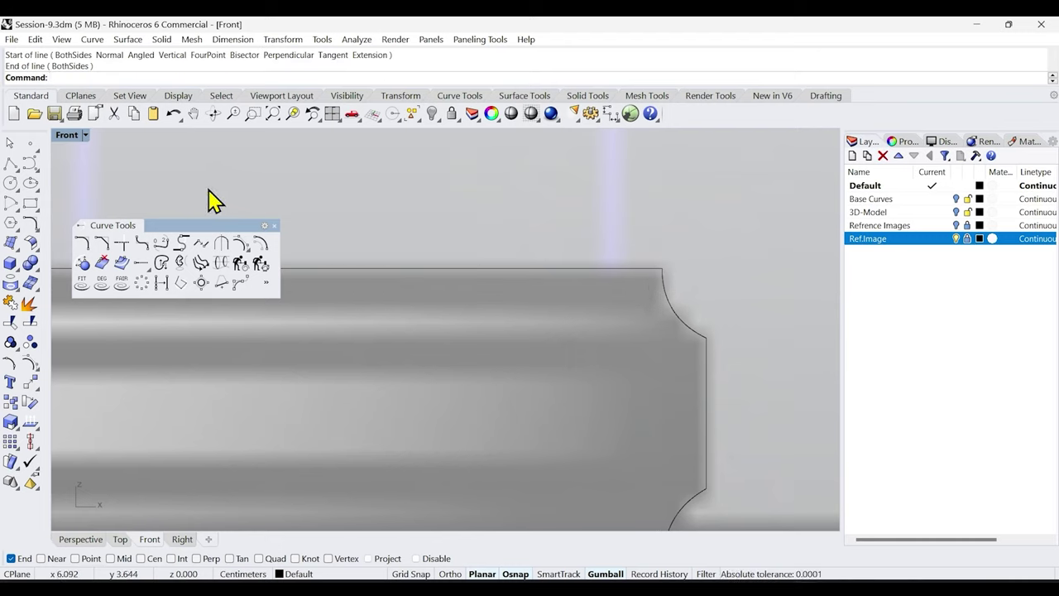
Fillet the corner between the base profile's top line and the upper concave curve with a radius of 0.3.
click(82, 241)
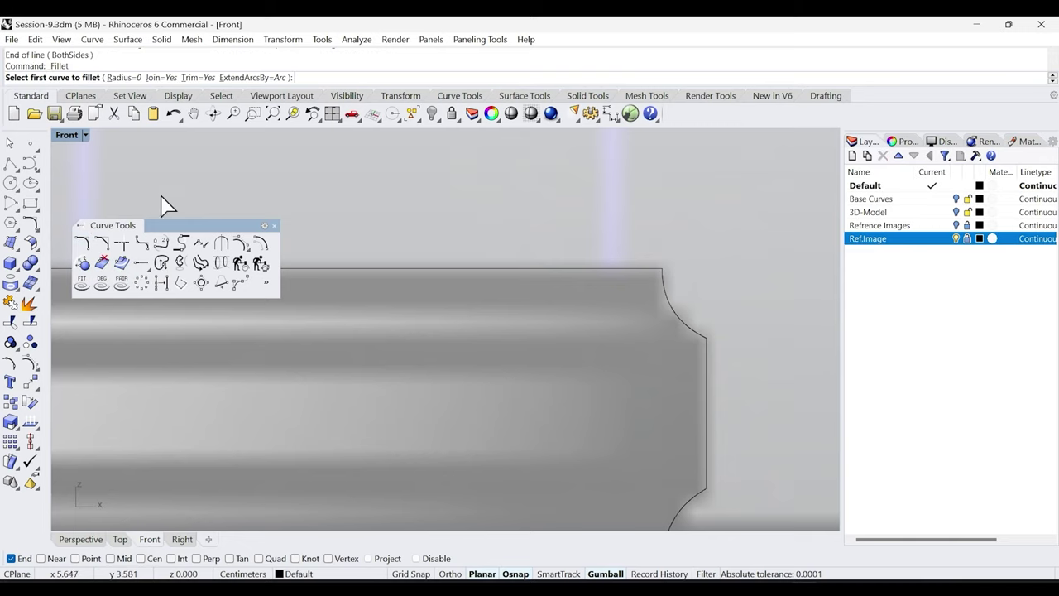
click(153, 85)
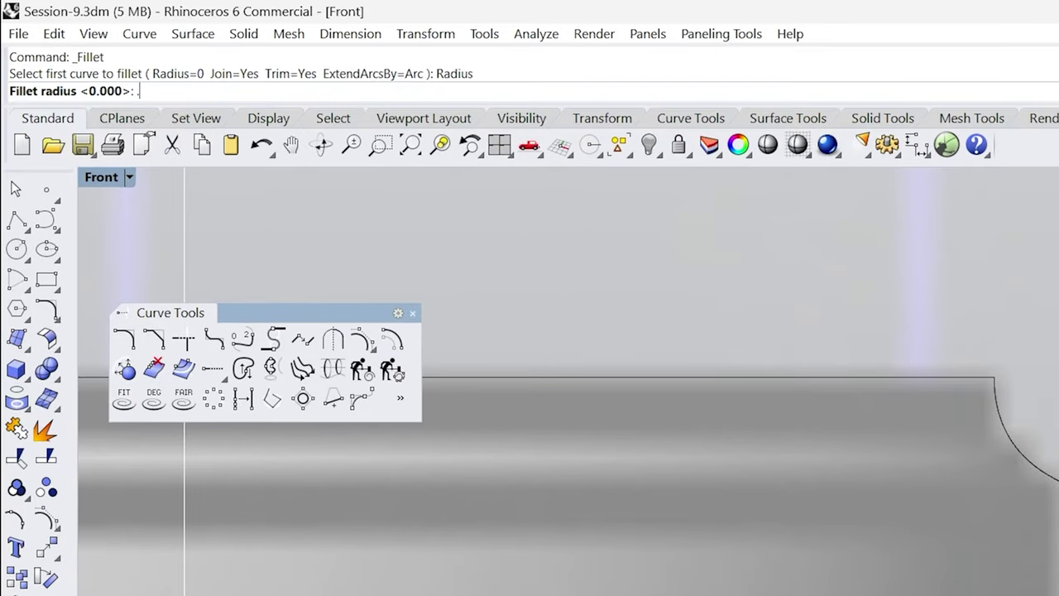
key(Return)
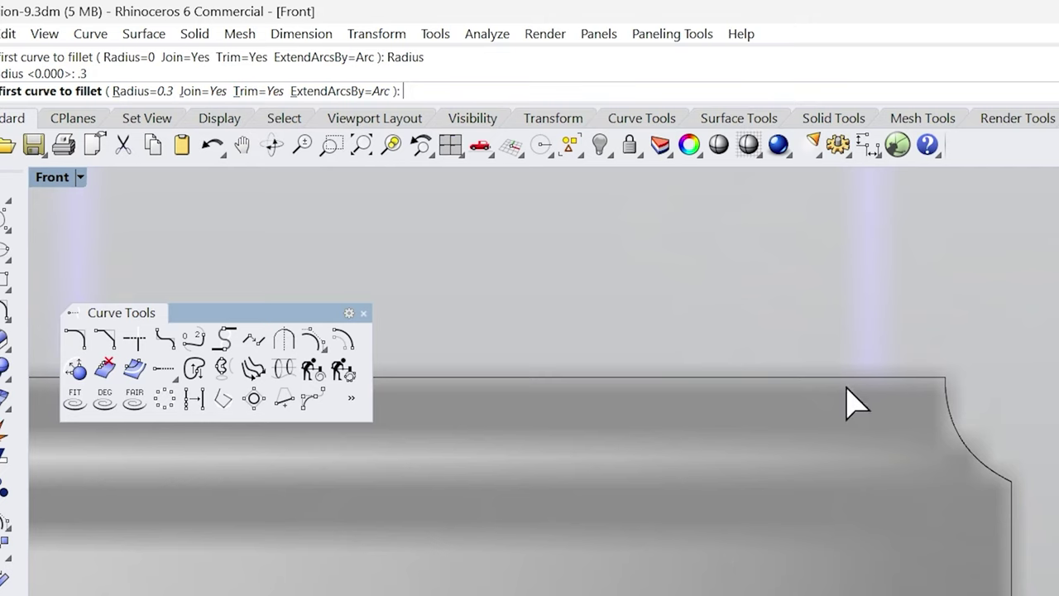
click(903, 380)
click(953, 431)
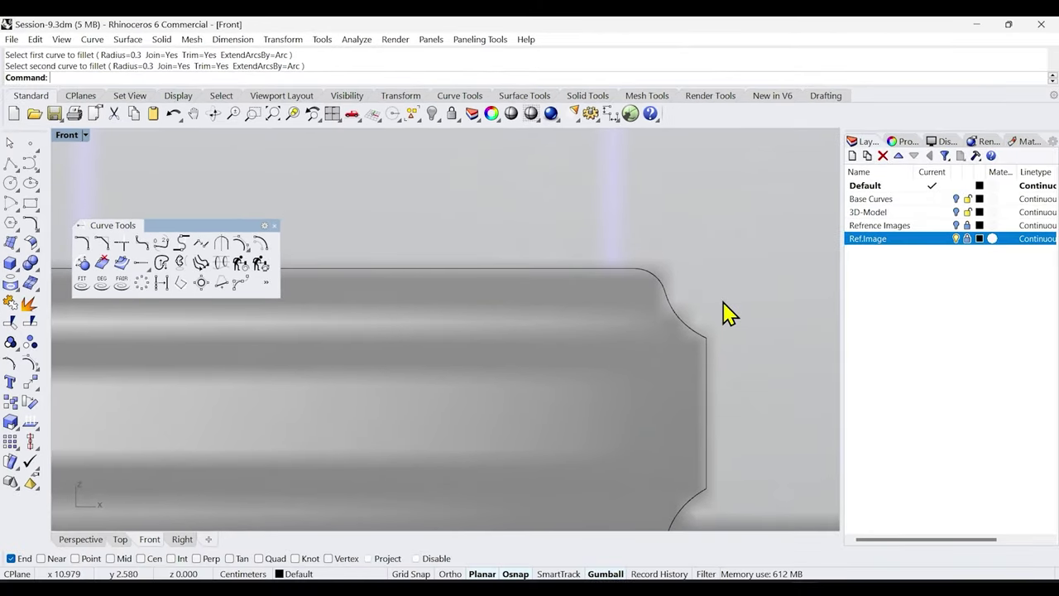
Fillet the remaining profile corners, at both ends of the vertical rim line and at the bottom line, with the 0.3 radius.
key(Return)
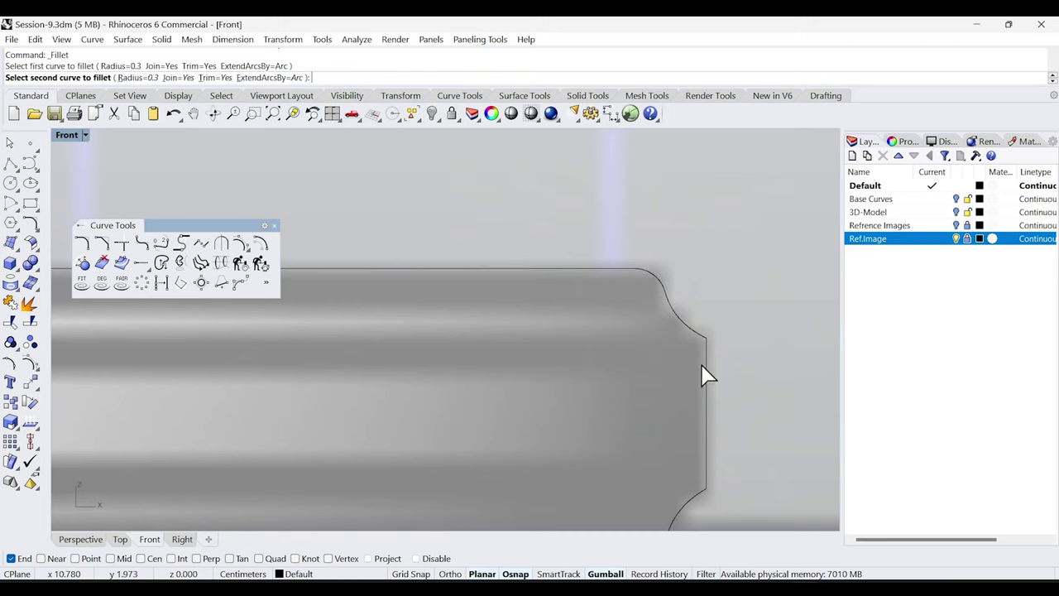
right_drag(733, 425, 727, 295)
click(703, 345)
click(683, 373)
key(Return)
click(637, 433)
click(685, 371)
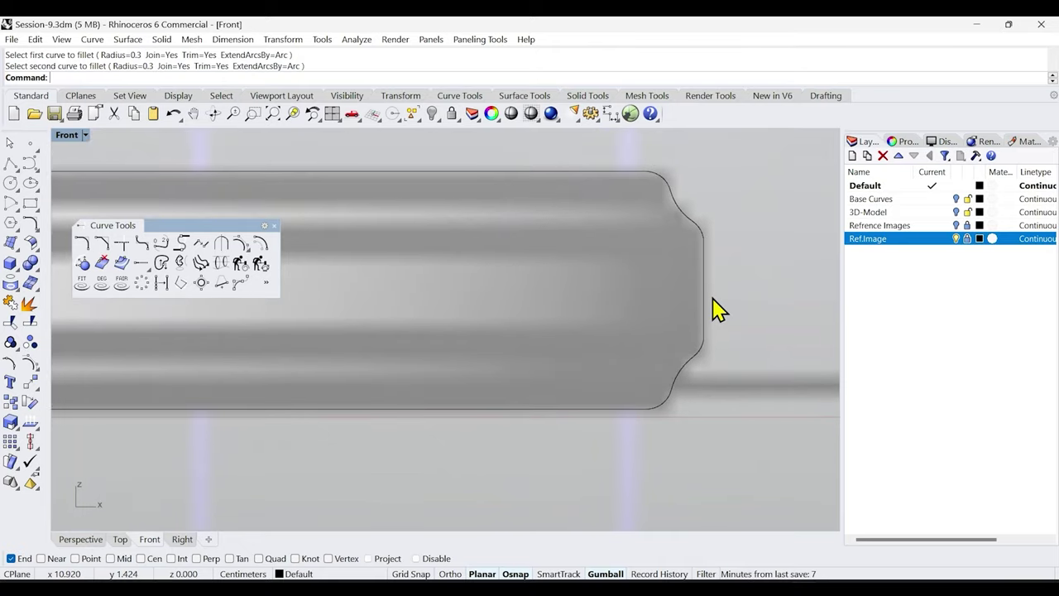
Switch to the Perspective view and hide the Ref.Image layer.
scroll(716, 347, down, 6)
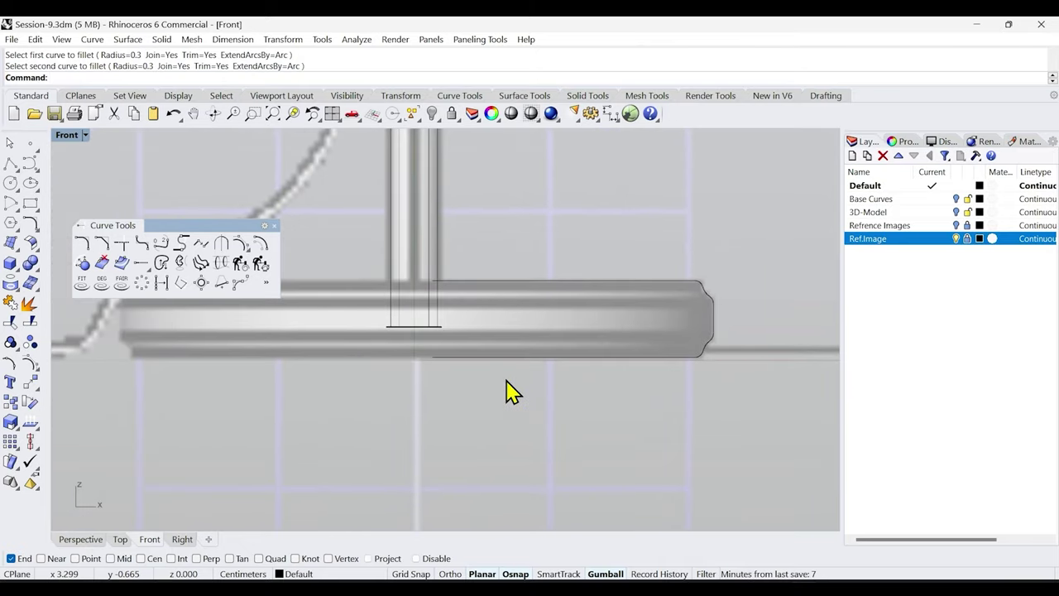
click(80, 542)
right_drag(426, 459, 395, 416)
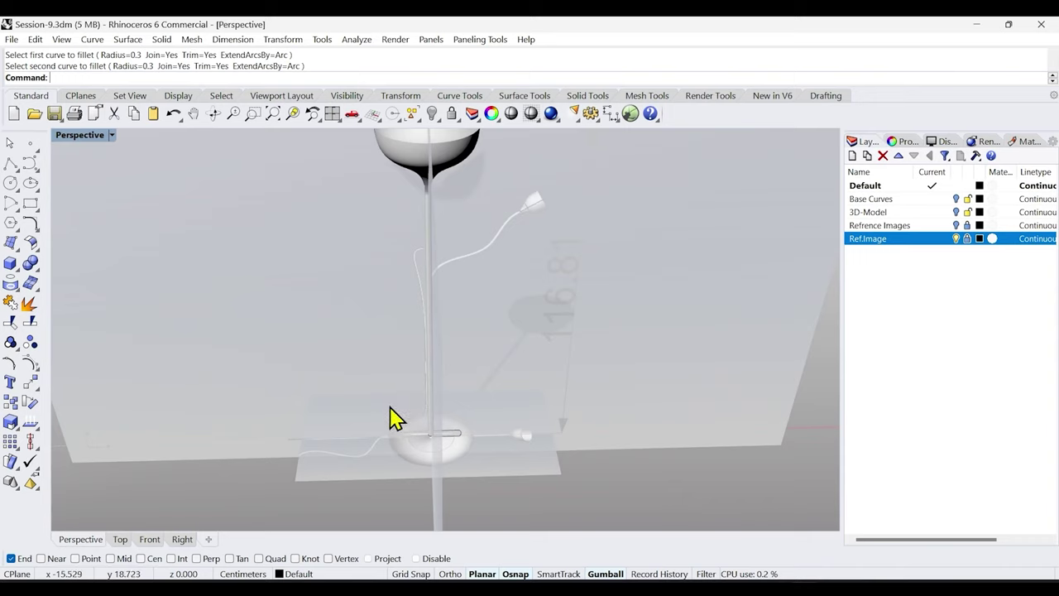
click(955, 239)
right_drag(433, 473, 413, 445)
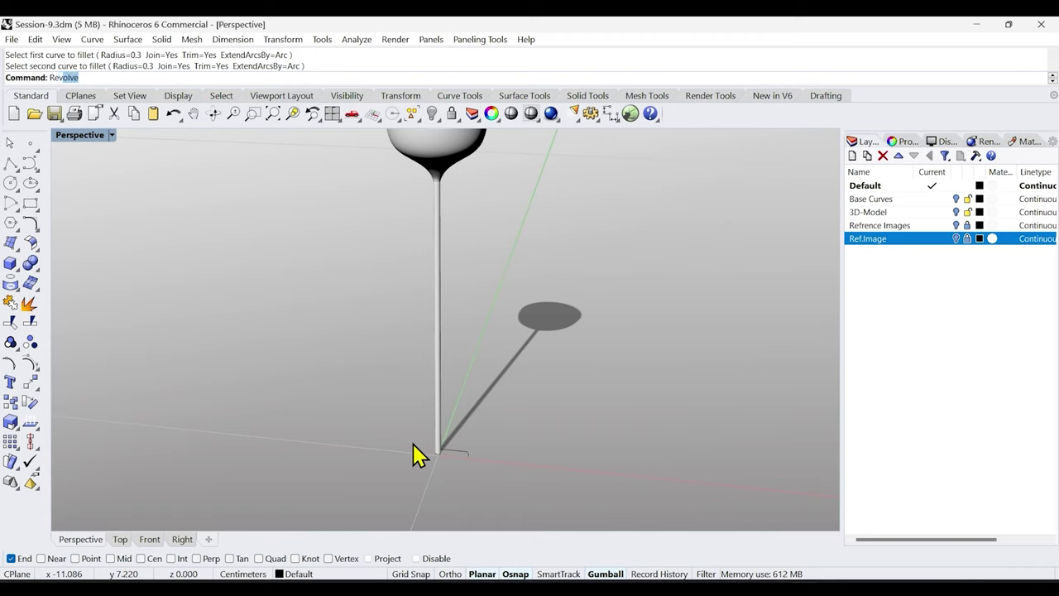
key(Return)
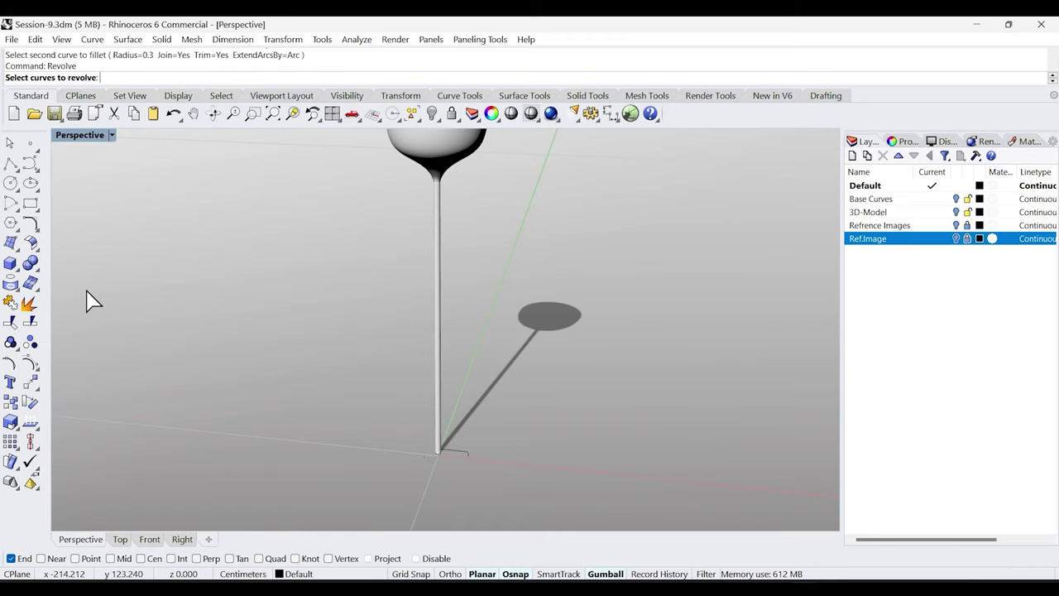
click(17, 248)
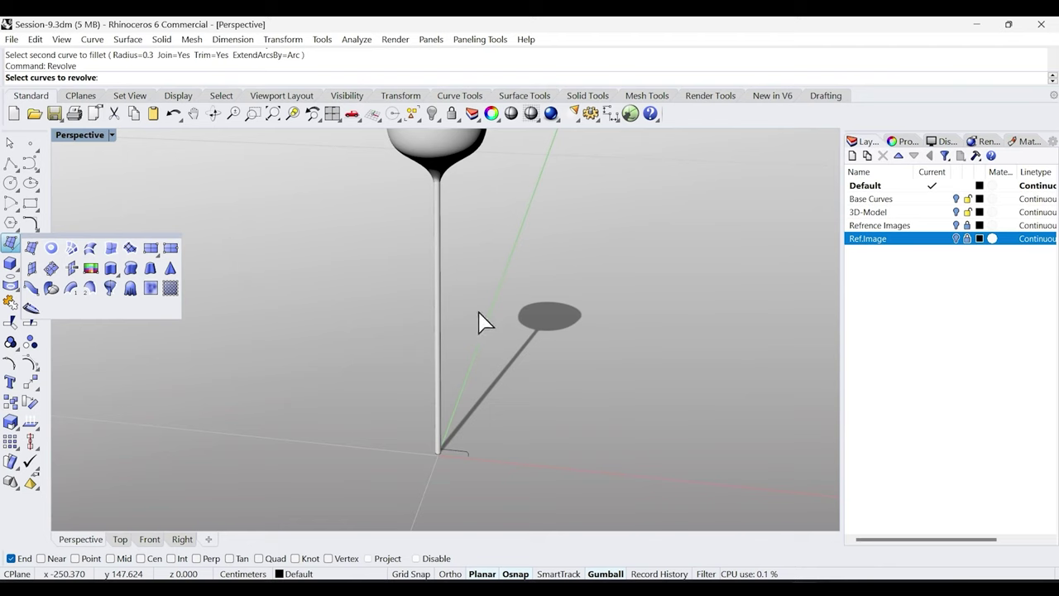
drag(410, 418, 508, 488)
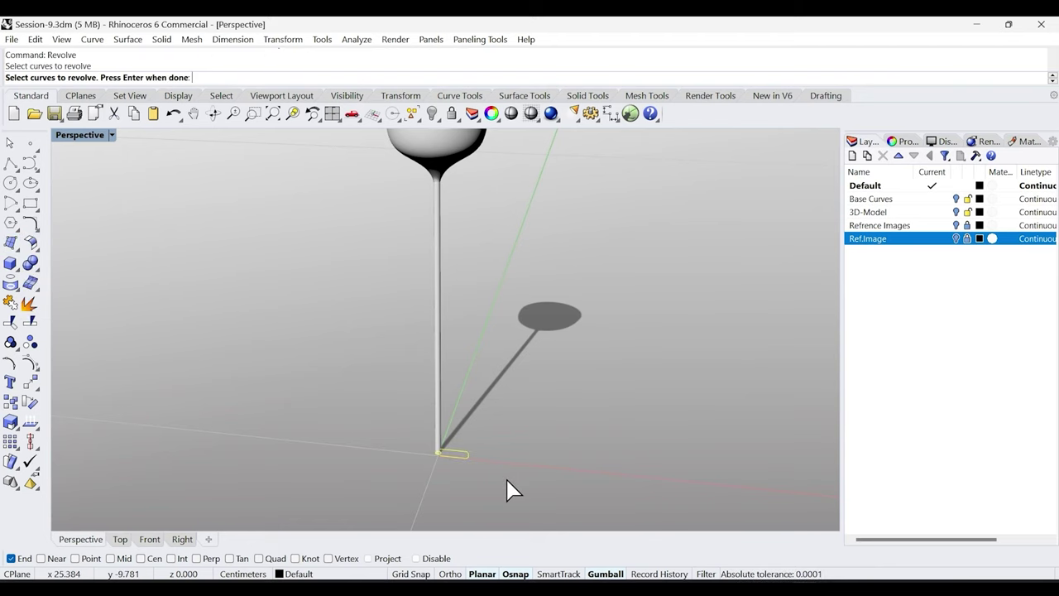
scroll(464, 496, up, 5)
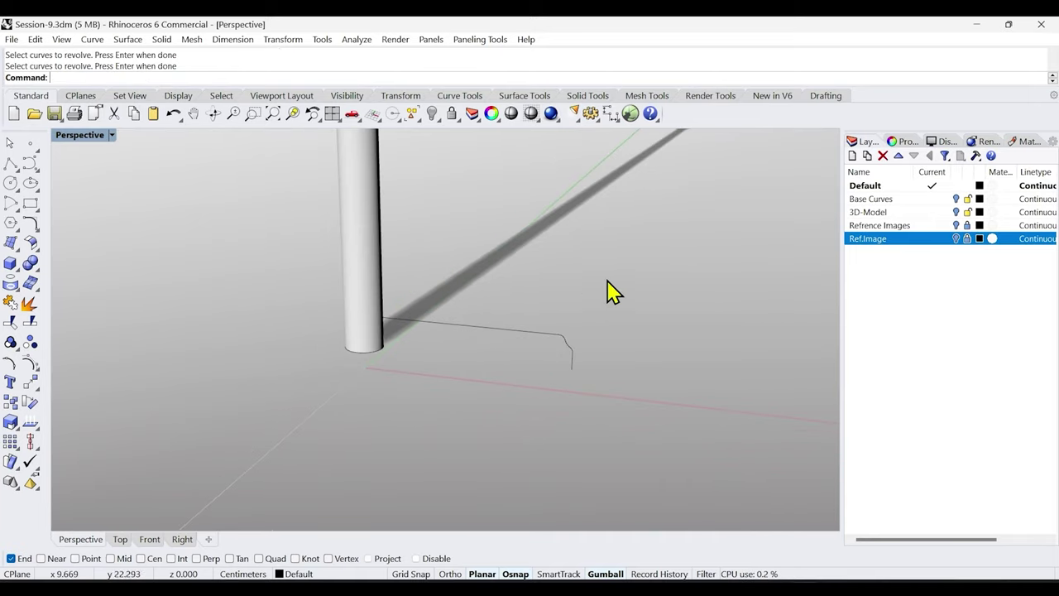
Revolve the base profile curves 360 degrees from start angle 0 about a vertical axis through the origin.
drag(637, 277, 484, 415)
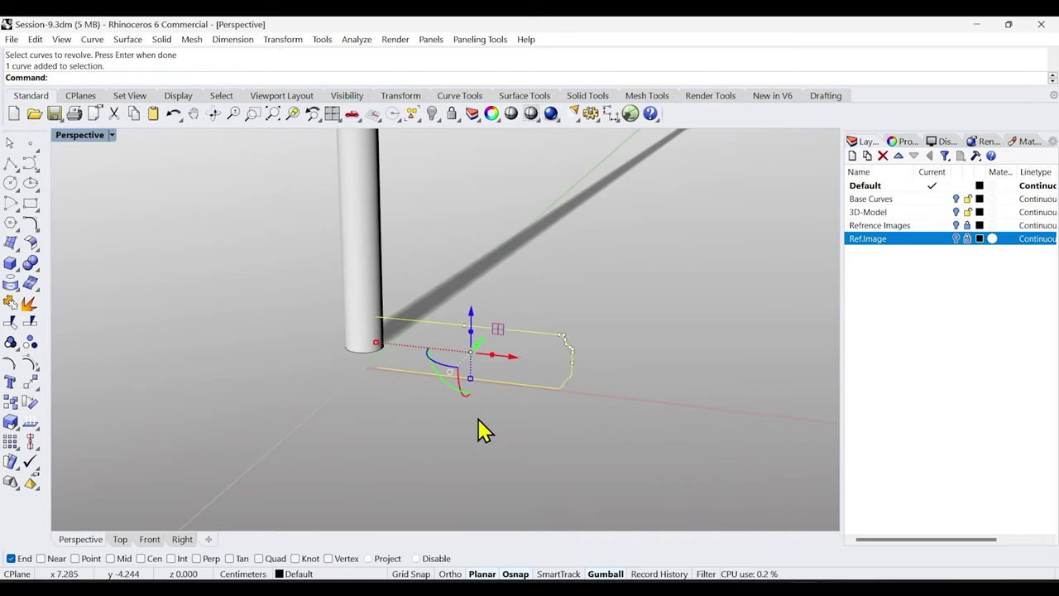
key(Return)
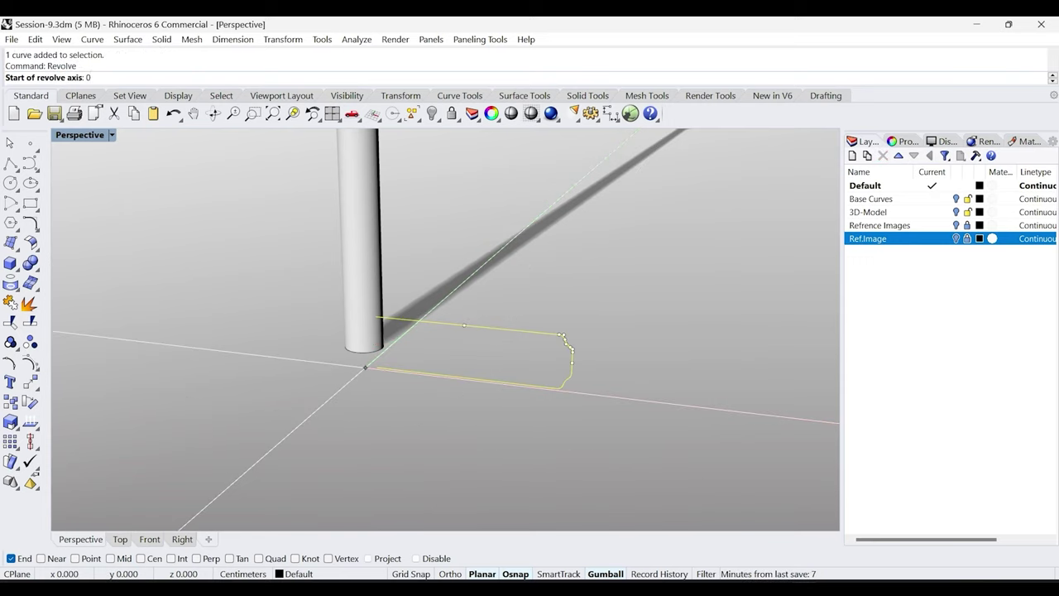
text(0)
key(Return)
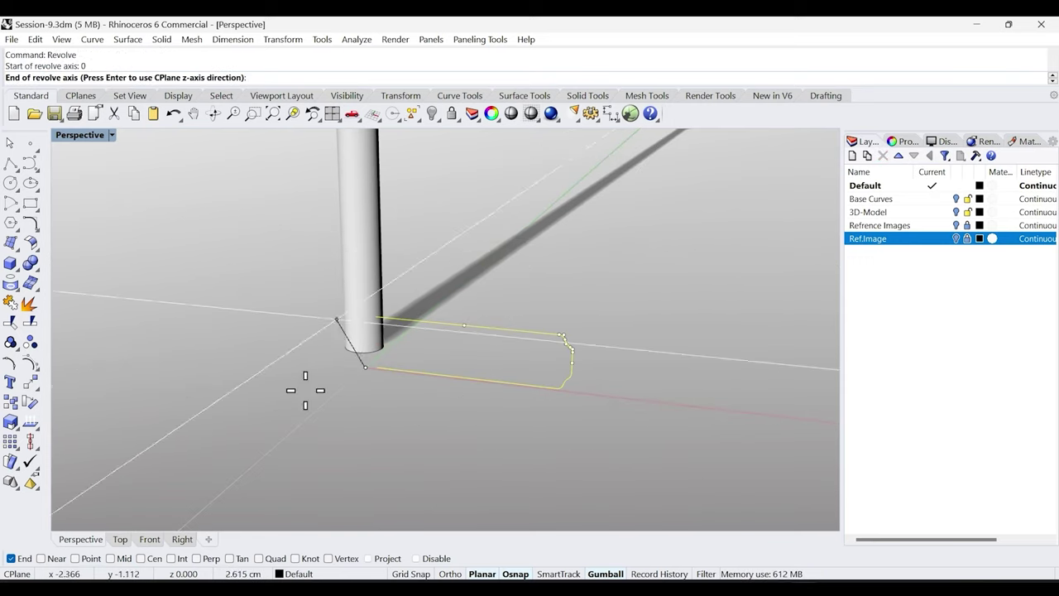
click(153, 545)
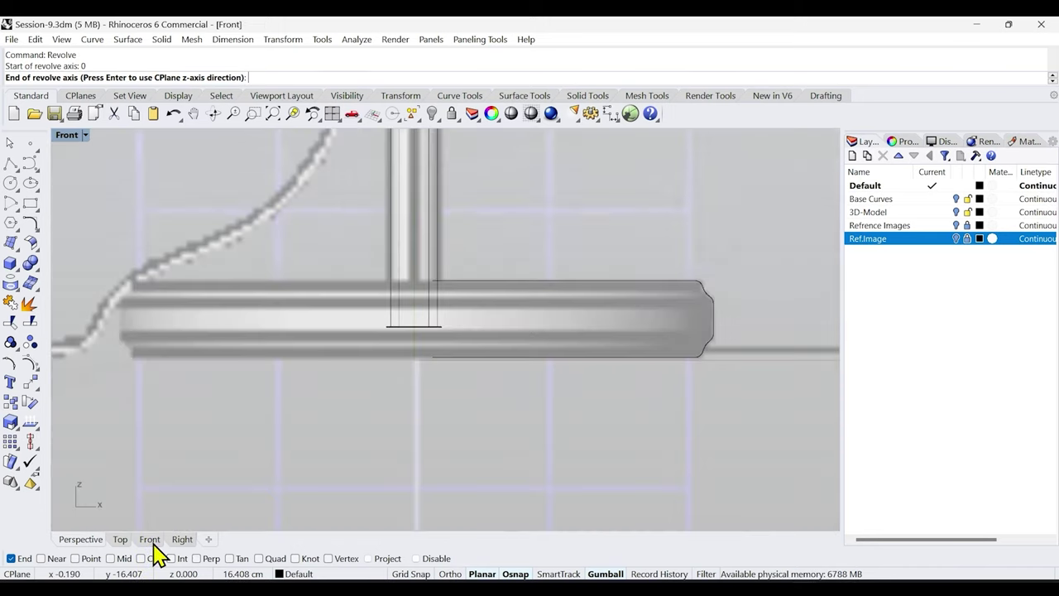
click(414, 246)
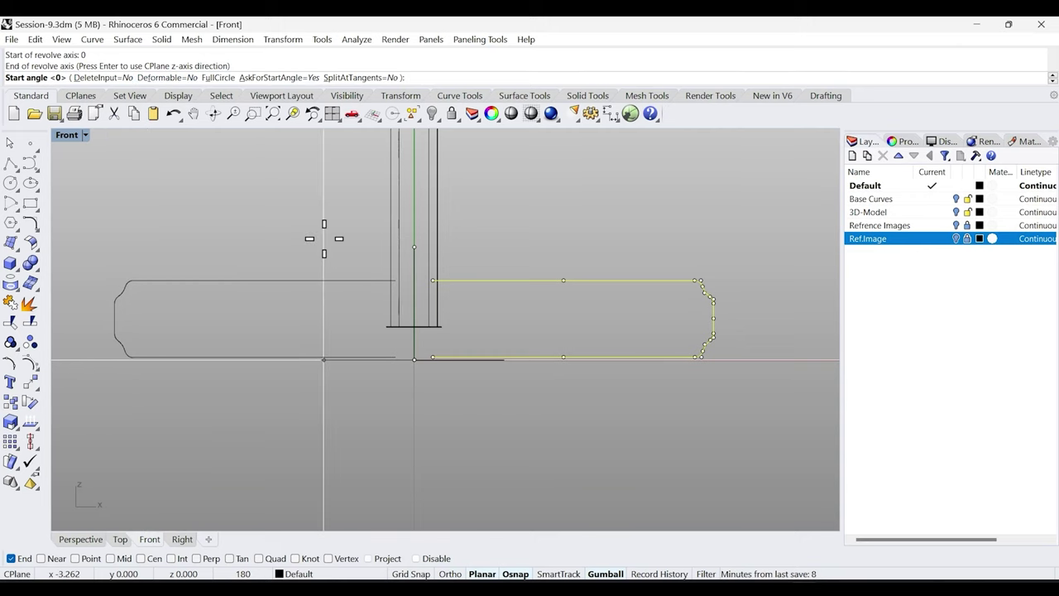
key(Return)
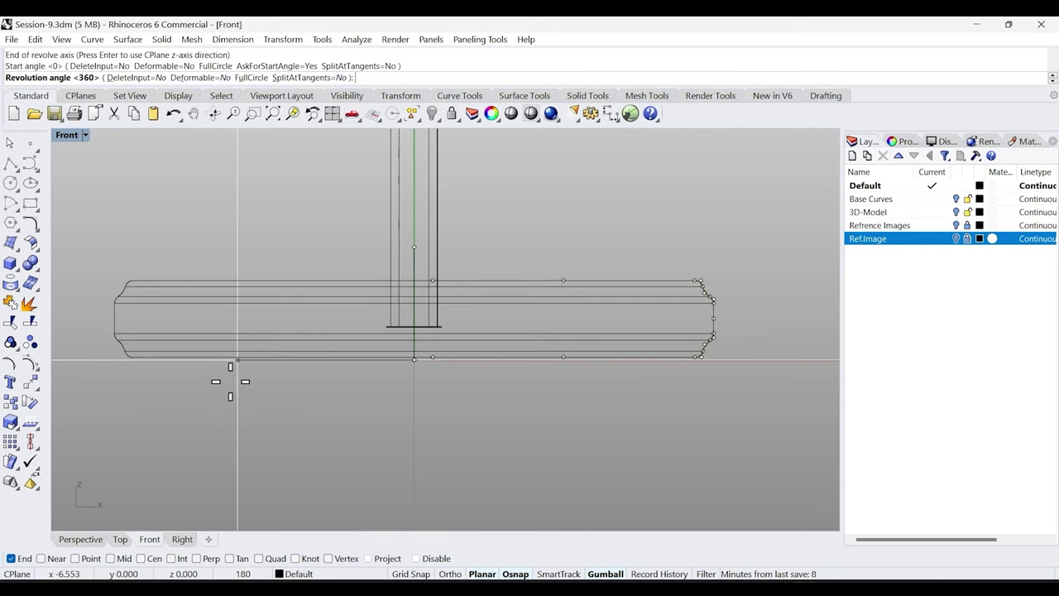
click(87, 541)
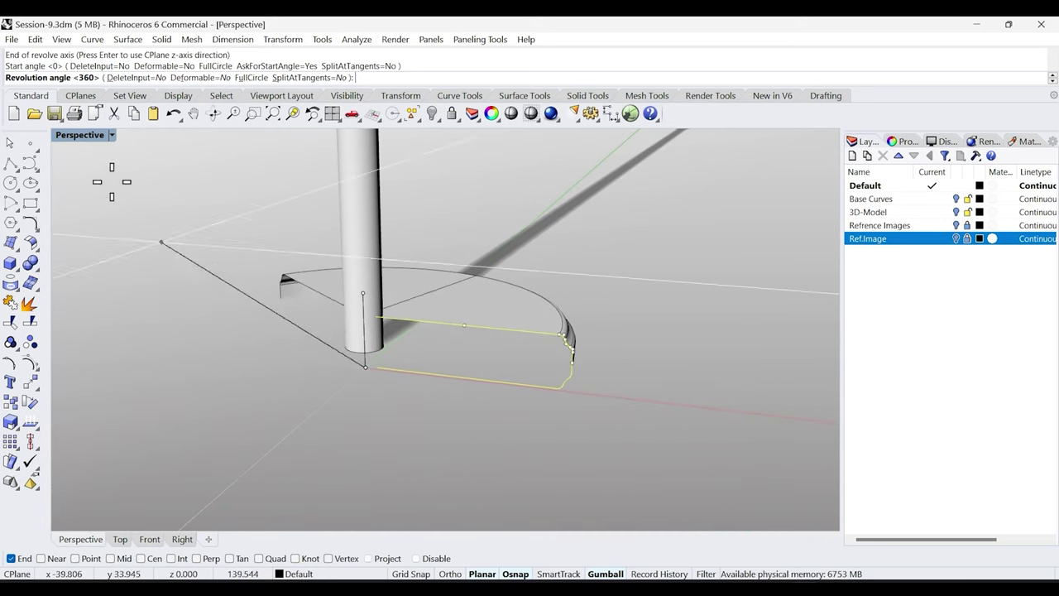
key(Return)
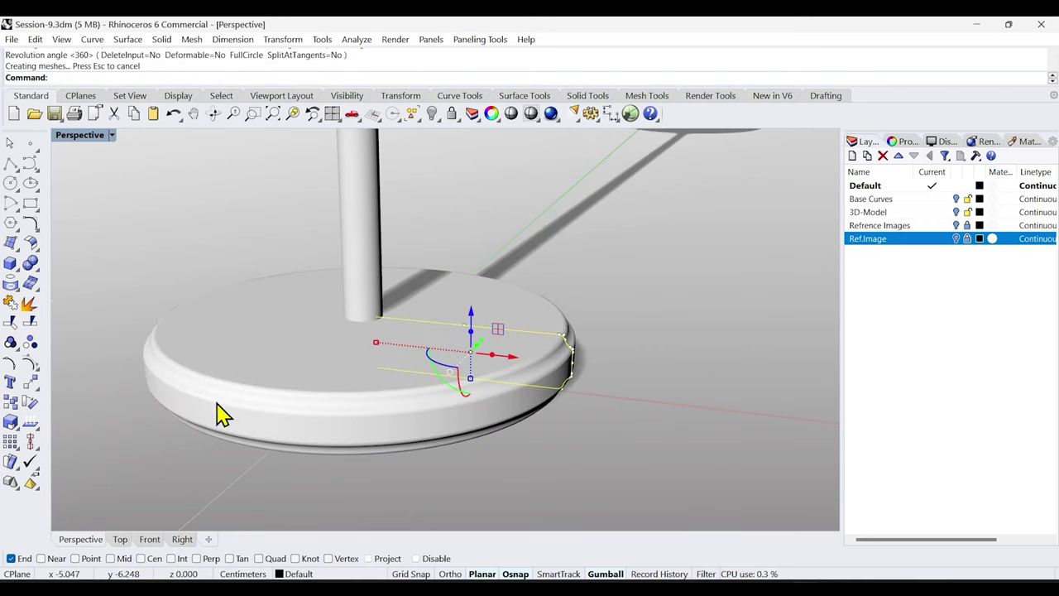
click(528, 494)
Inspect the revolved base up close and the whole lamp from different angles.
right_drag(583, 444, 520, 419)
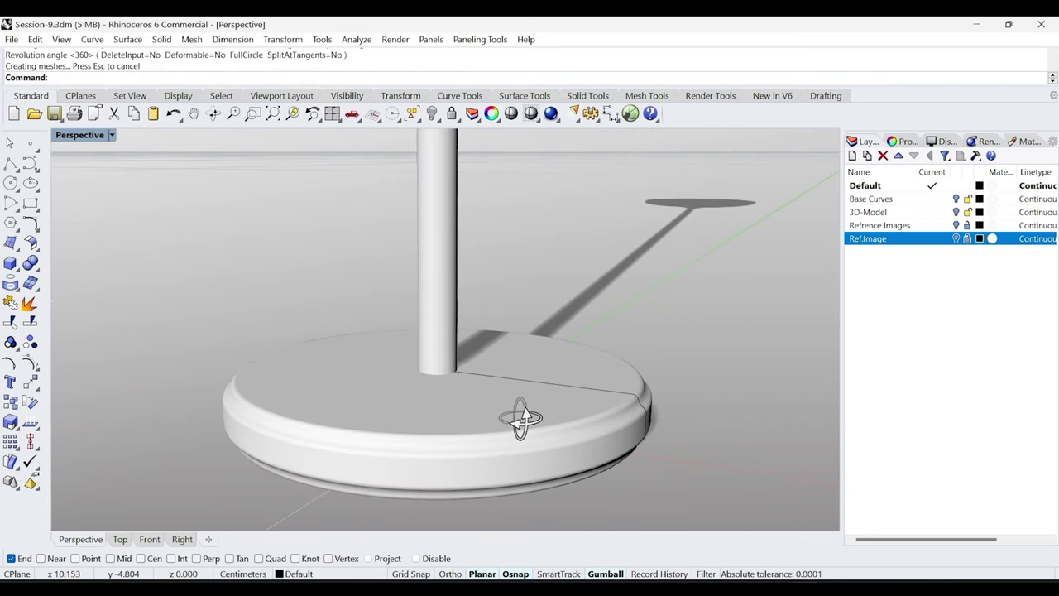
click(520, 419)
right_click(292, 113)
key(Escape)
right_click(273, 113)
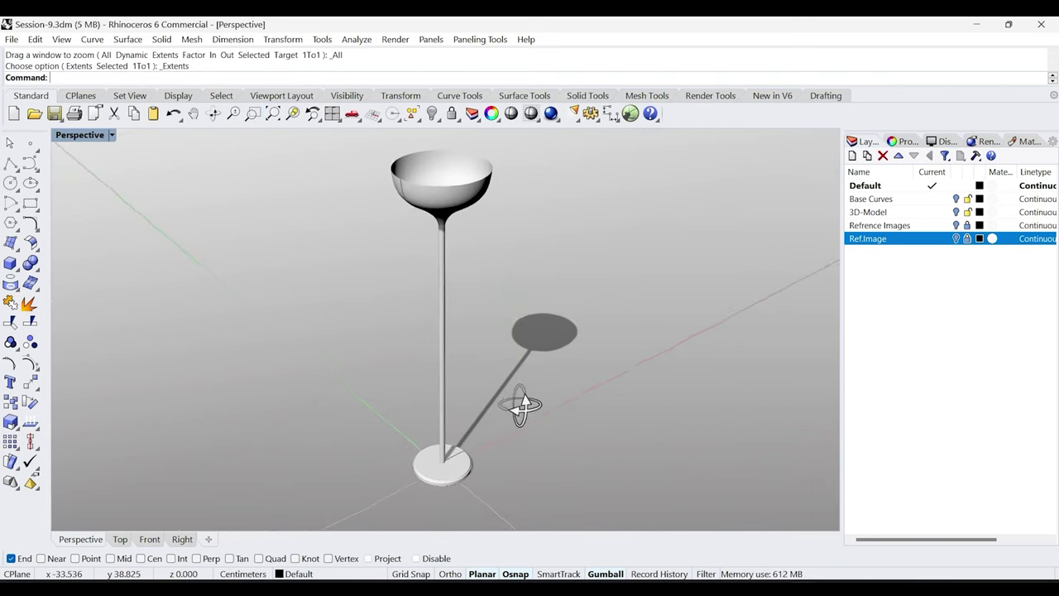
right_drag(425, 397, 449, 385)
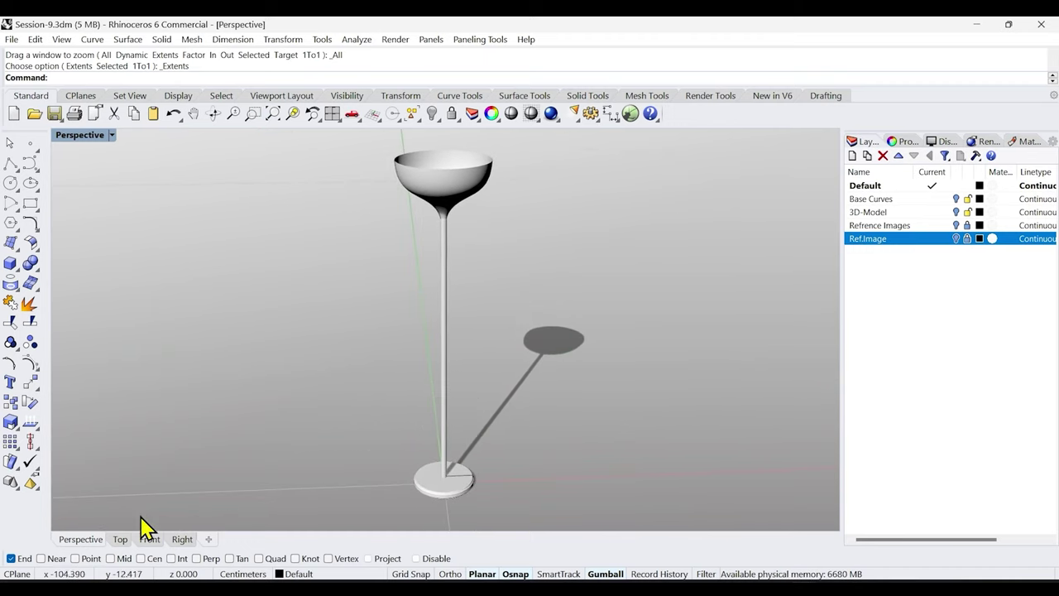
Switch to the Front view and create a new layer named Base Crv.
click(150, 540)
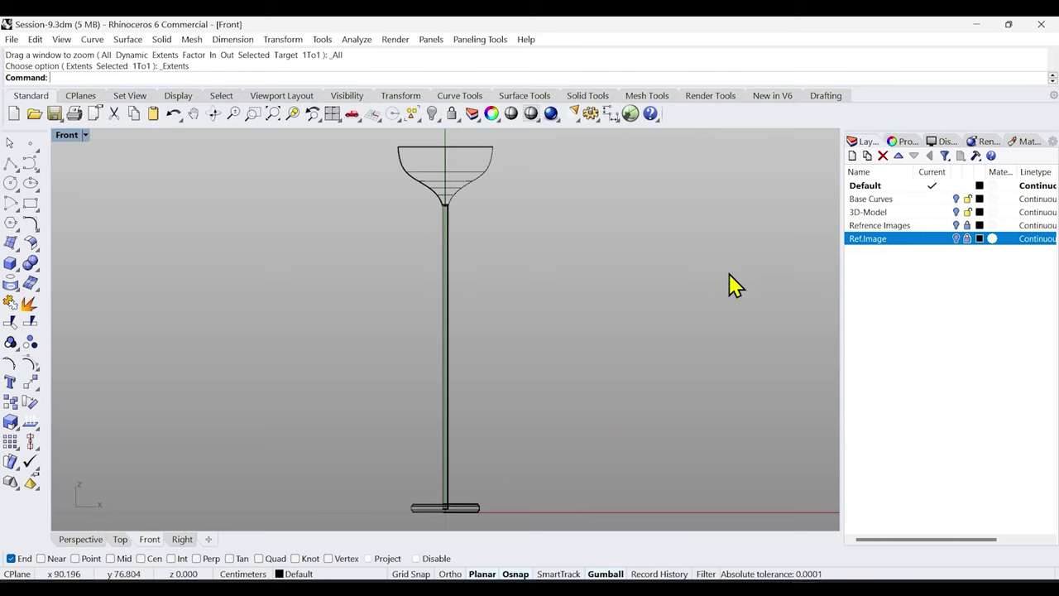
click(852, 156)
text(Base )
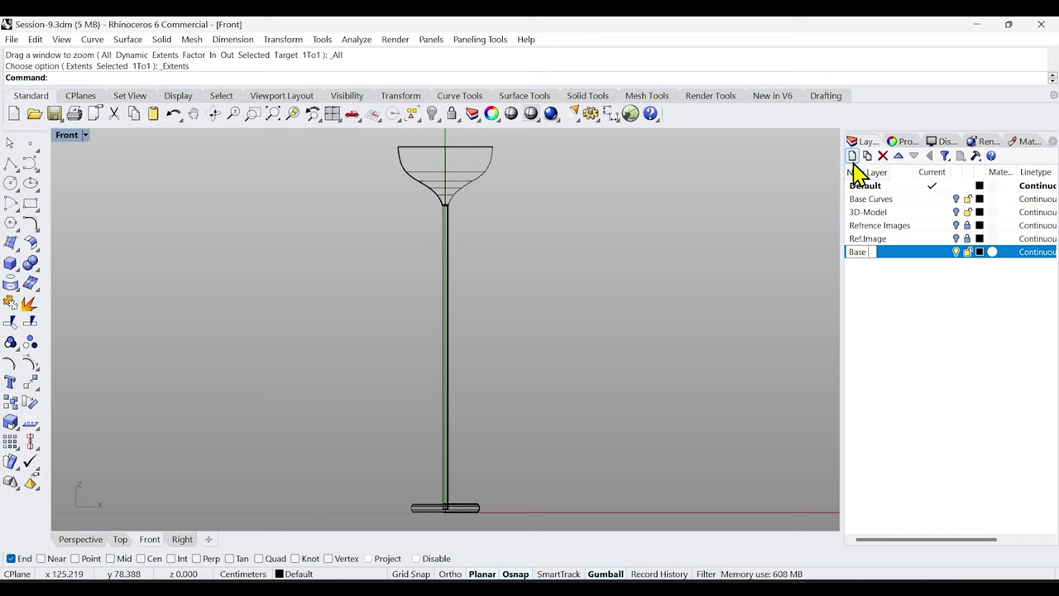
text(CRv)
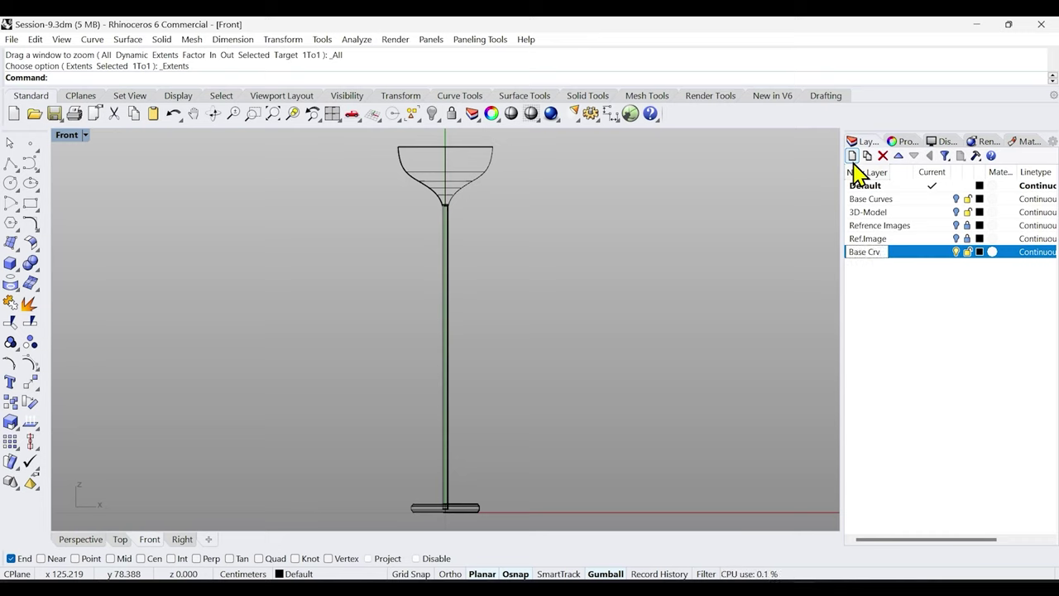
key(Return)
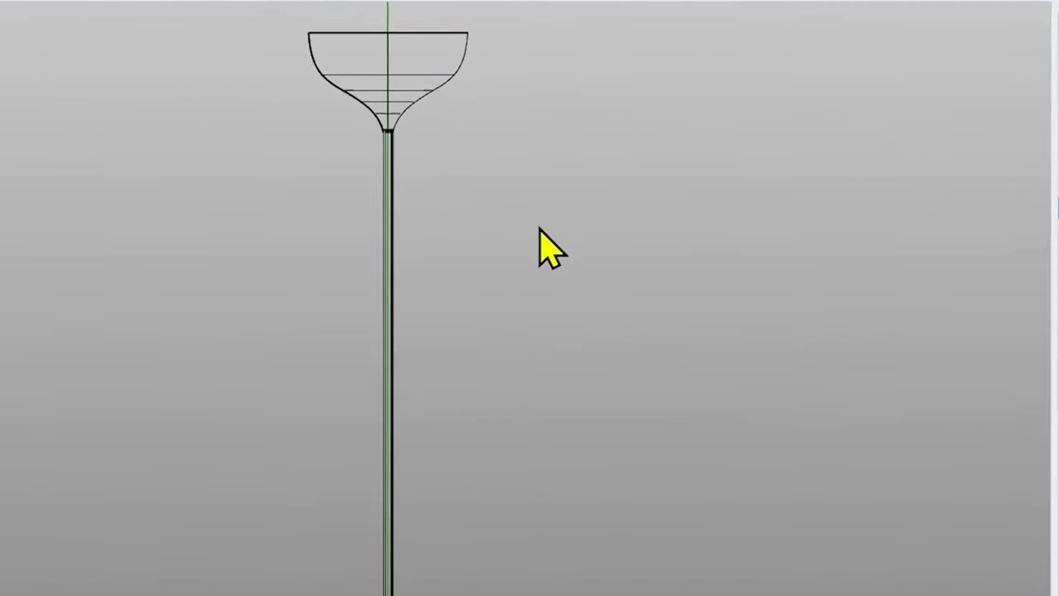
middle_click(536, 267)
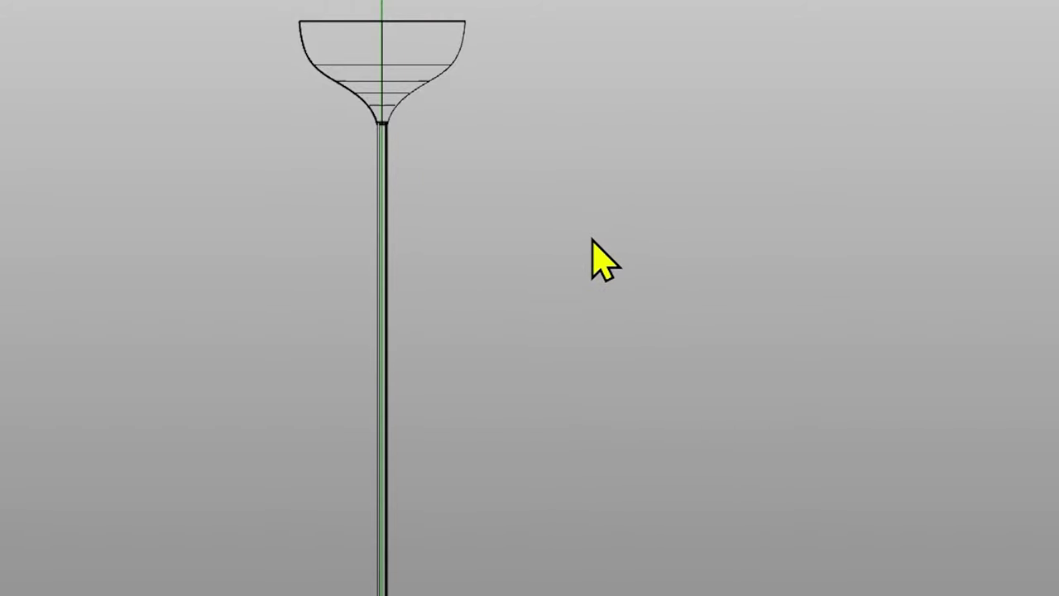
middle_click(592, 240)
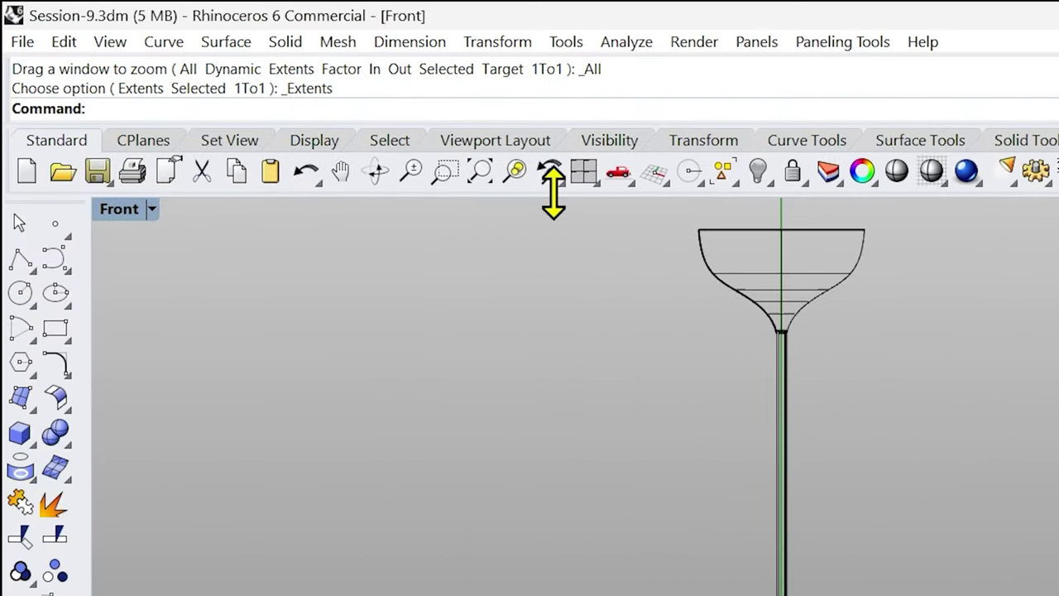
click(736, 190)
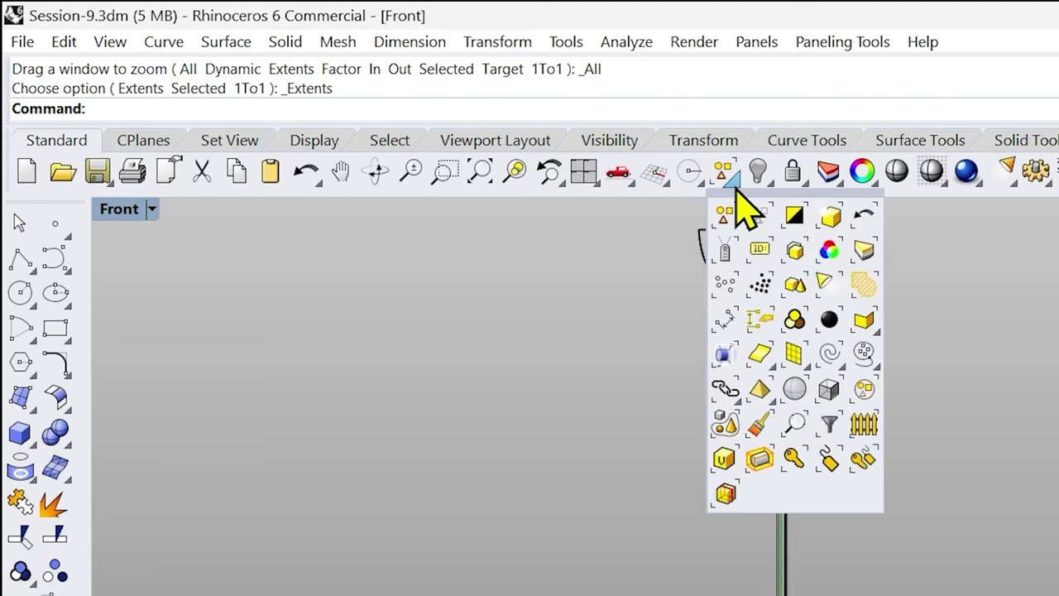
drag(774, 198, 1058, 341)
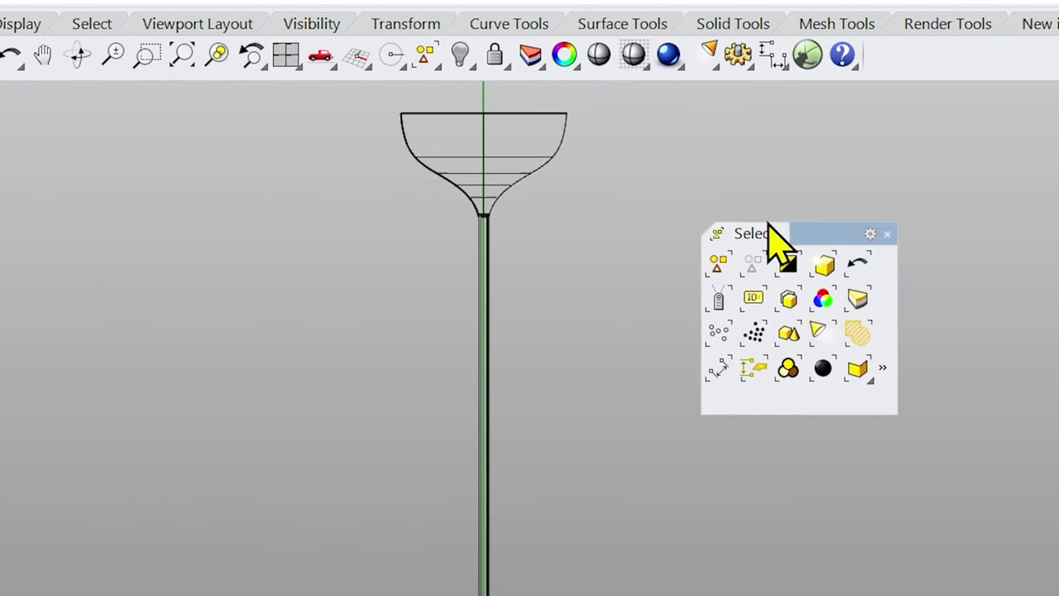
drag(870, 413, 869, 567)
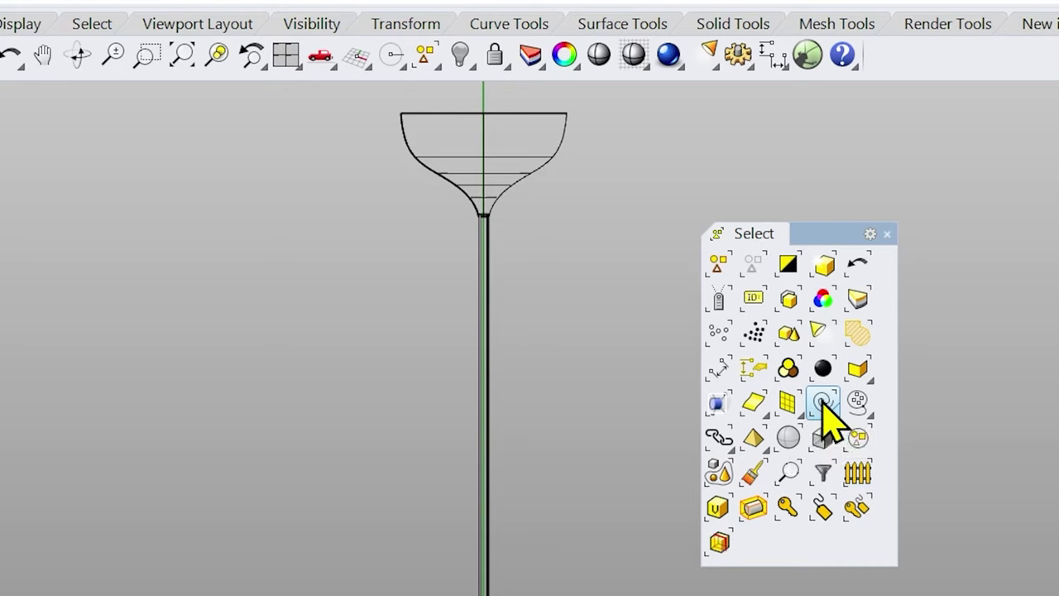
click(886, 233)
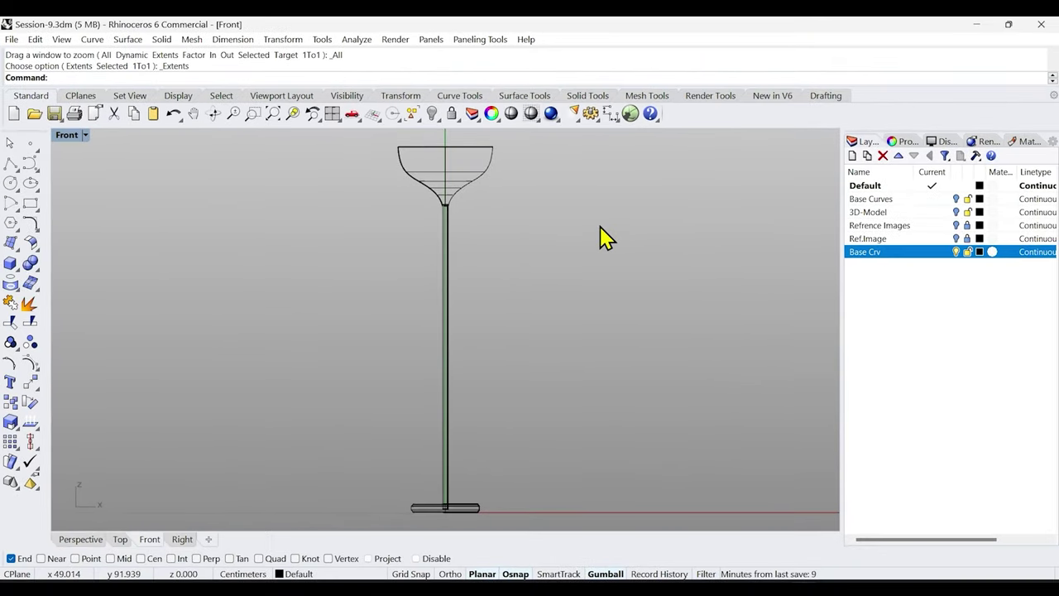
Select all curves, move them to the Base Crv layer, and toggle that layer's visibility while in the Perspective view.
middle_click(716, 263)
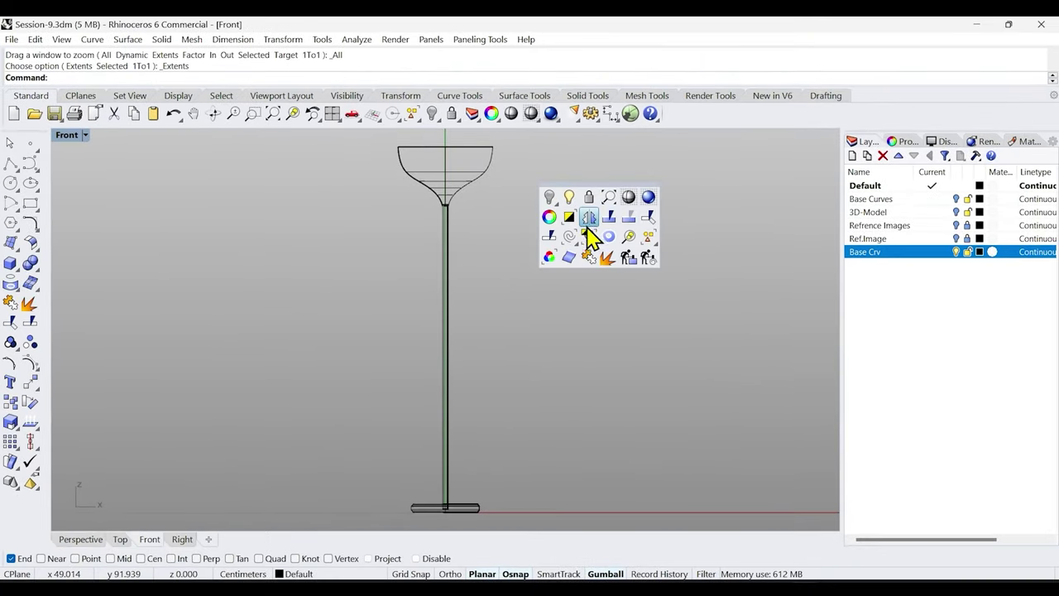
click(570, 237)
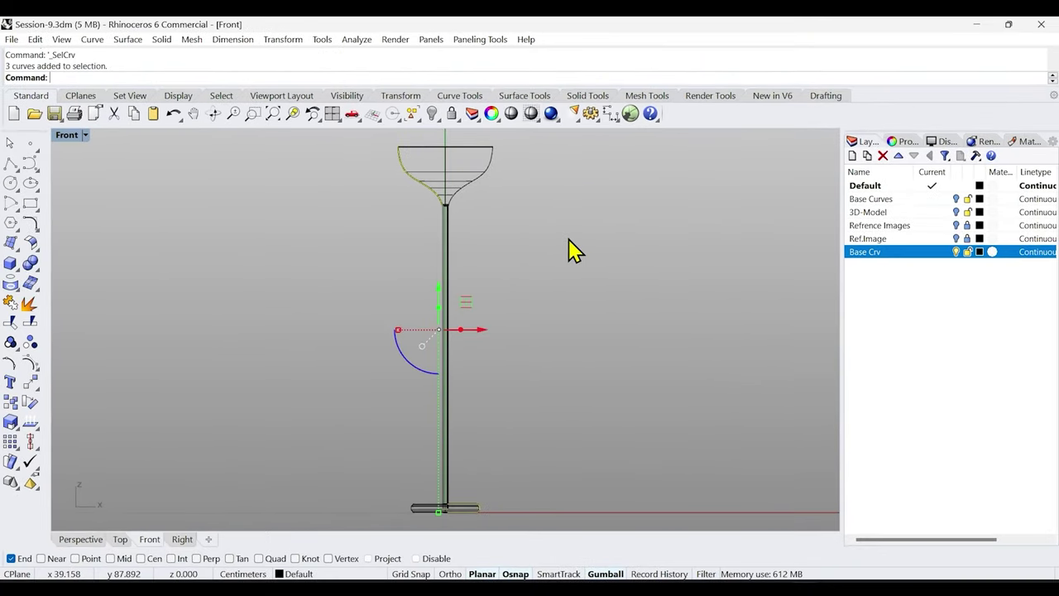
click(83, 538)
mouse_move(384, 453)
right_down()
mouse_move(414, 445)
mouse_move(386, 453)
mouse_move(397, 442)
right_up()
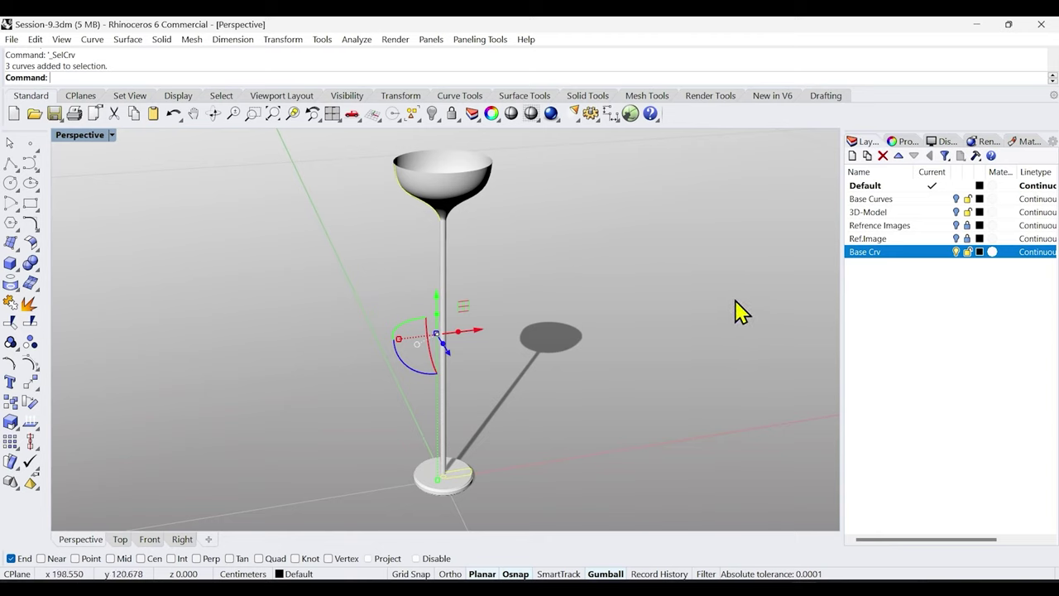
right_click(910, 256)
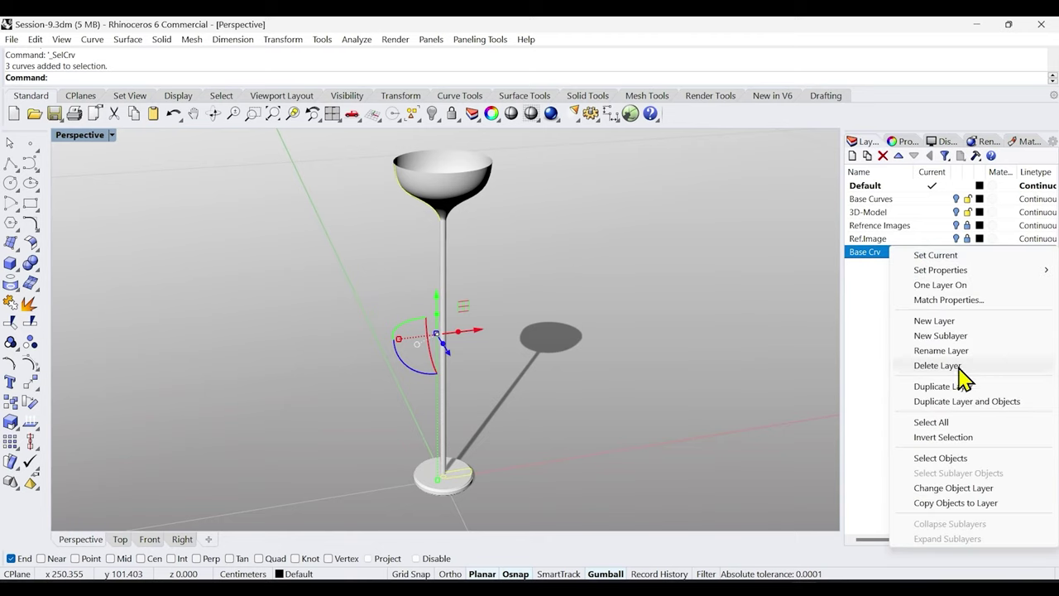
click(976, 489)
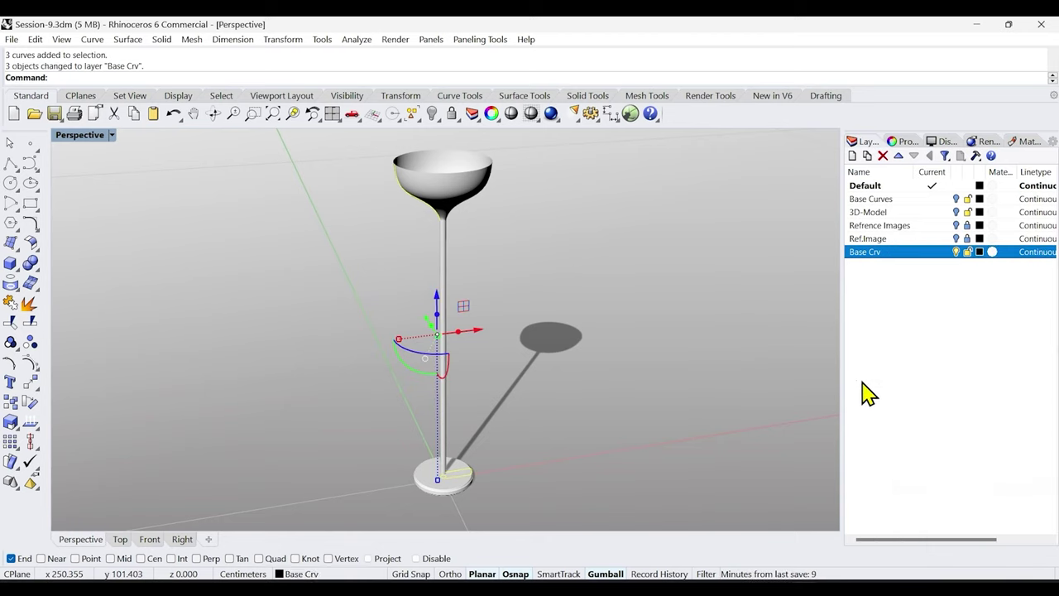
click(956, 251)
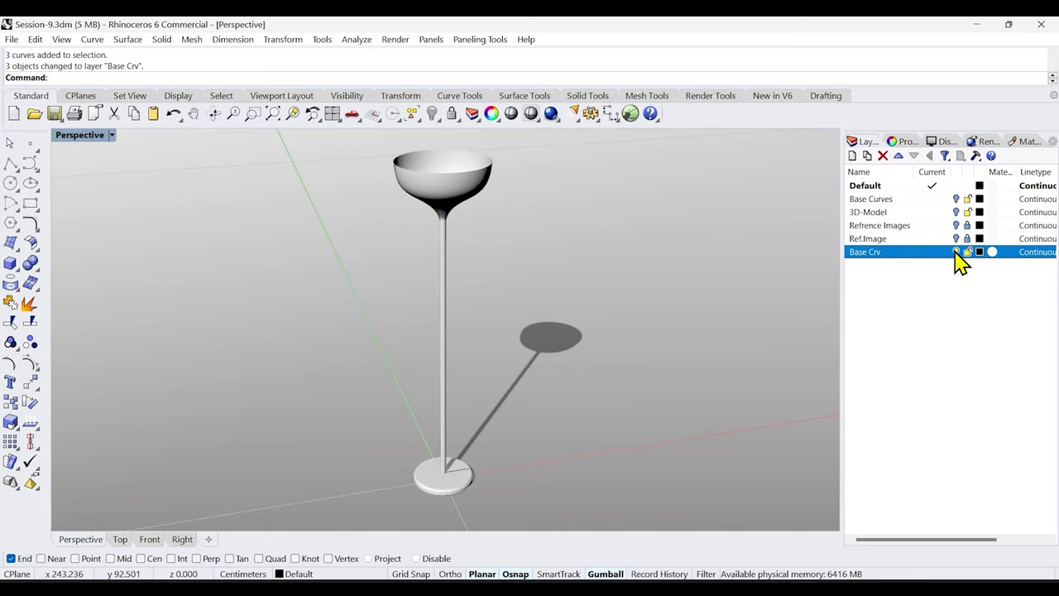
Return to the Front view, show the Ref.Image layer, and save the file.
click(150, 539)
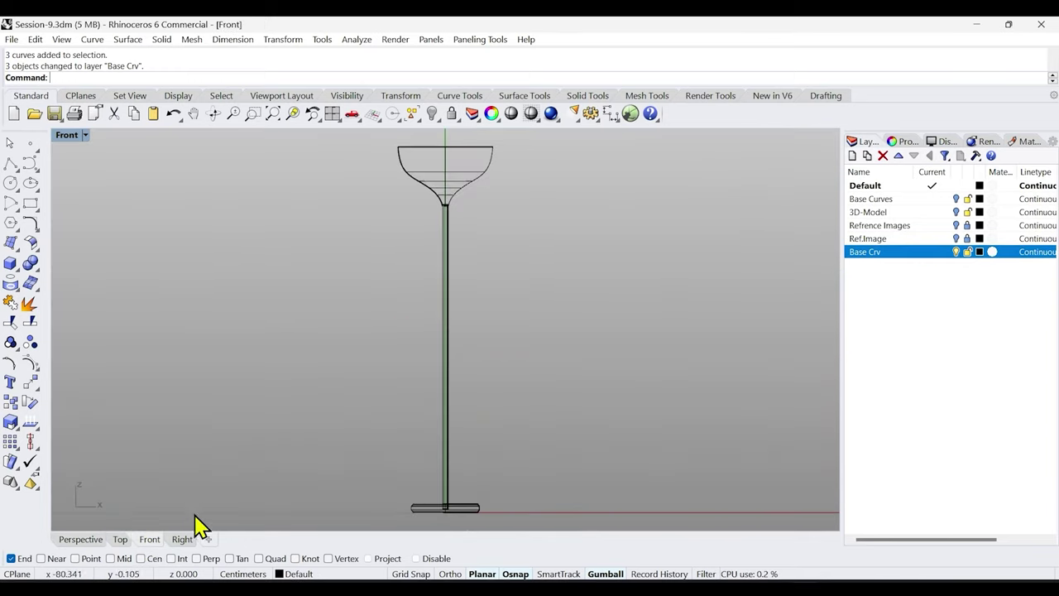
click(956, 239)
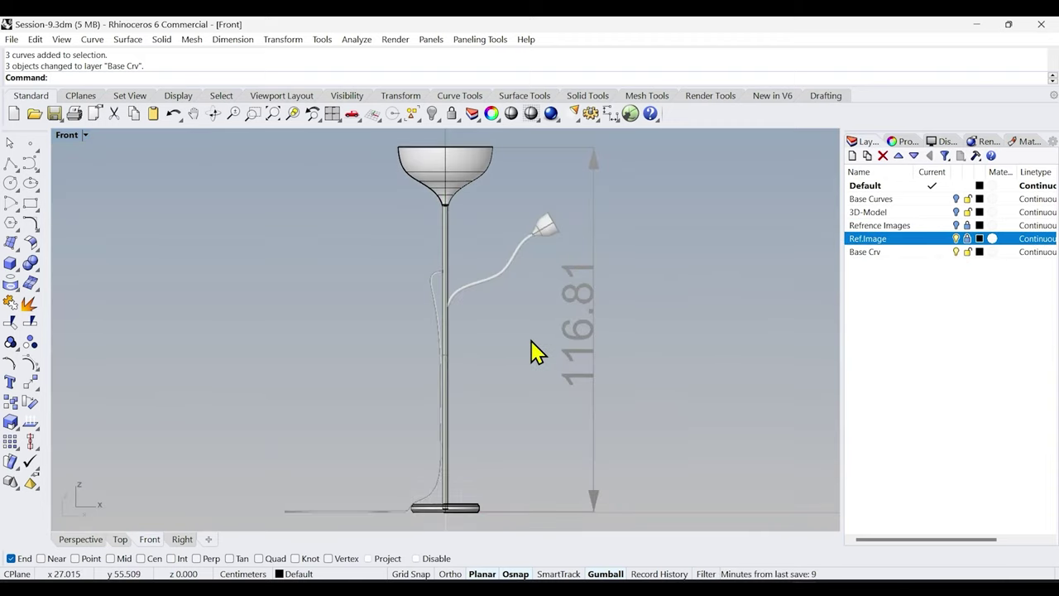
scroll(496, 265, up, 5)
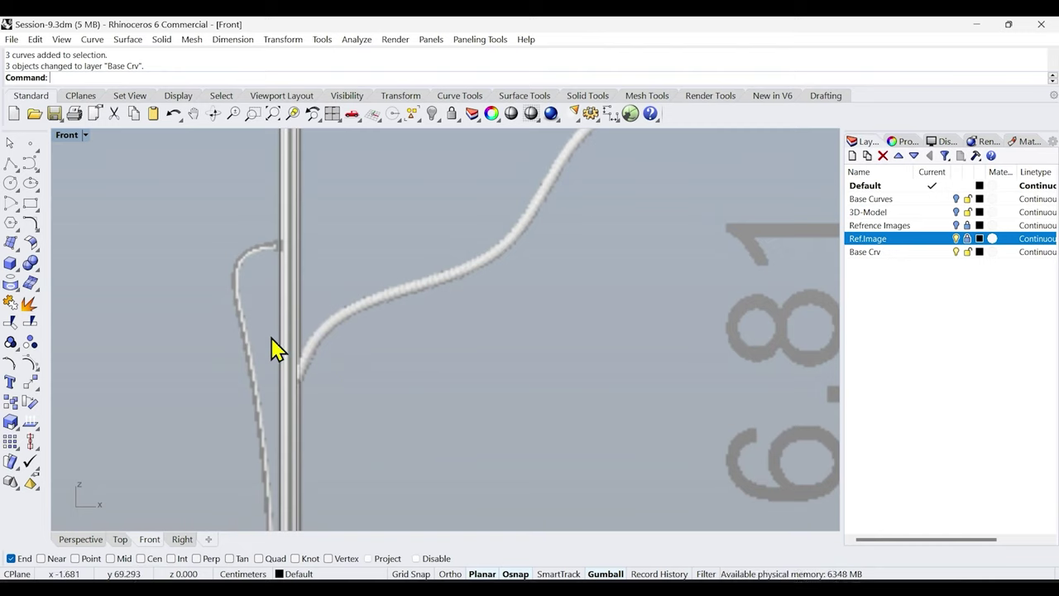
key(ctrl+s)
scroll(397, 411, down, 8)
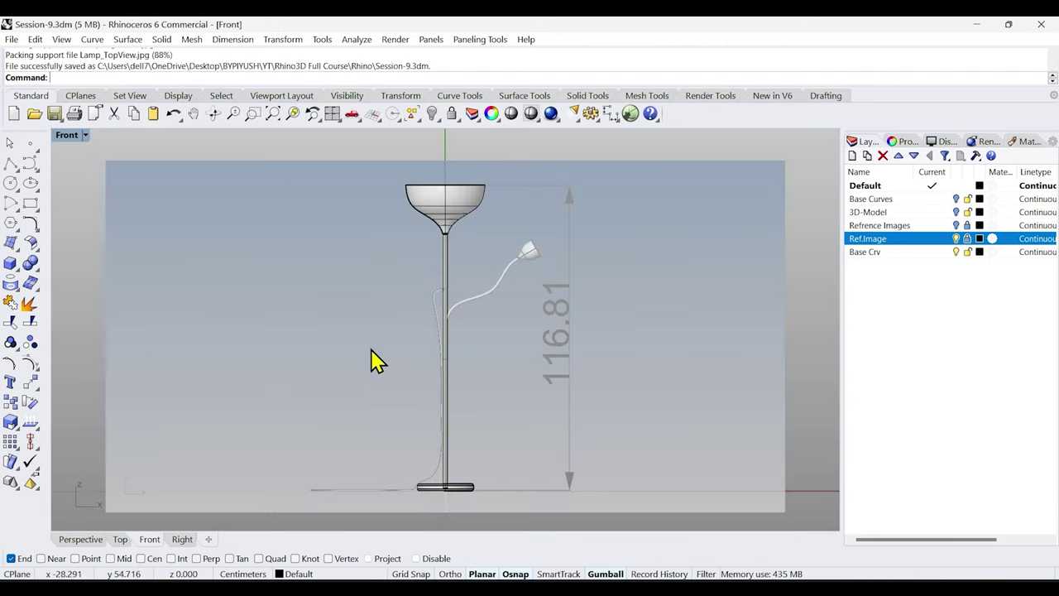
Hide the modeled lamp shade, pole, base and their curves, and turn off the Base Crv layer.
mouse_move(372, 358)
right_down()
mouse_move(335, 338)
mouse_move(364, 358)
right_up()
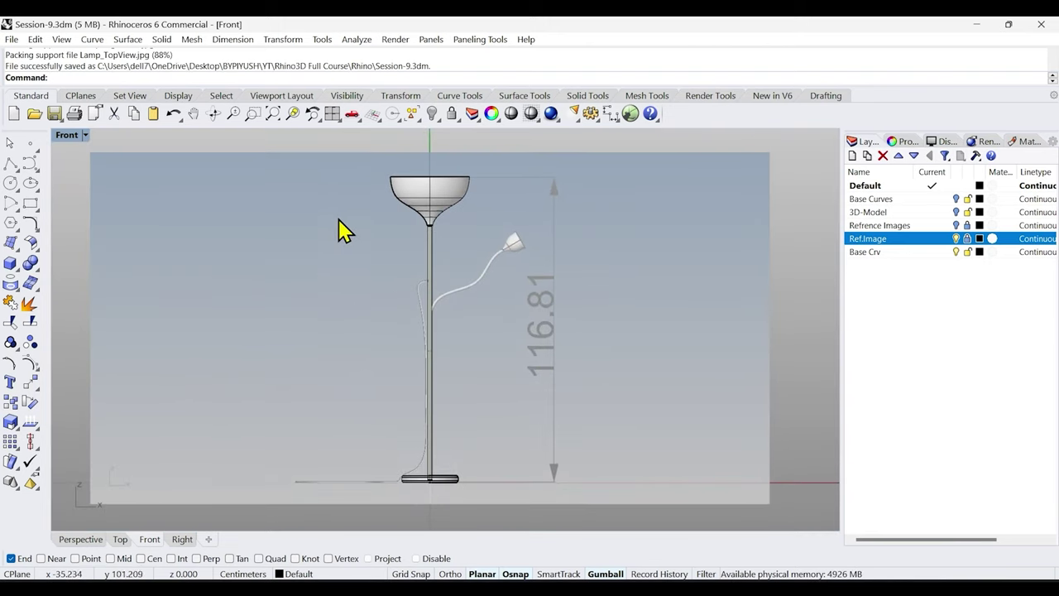
right_drag(389, 296, 406, 303)
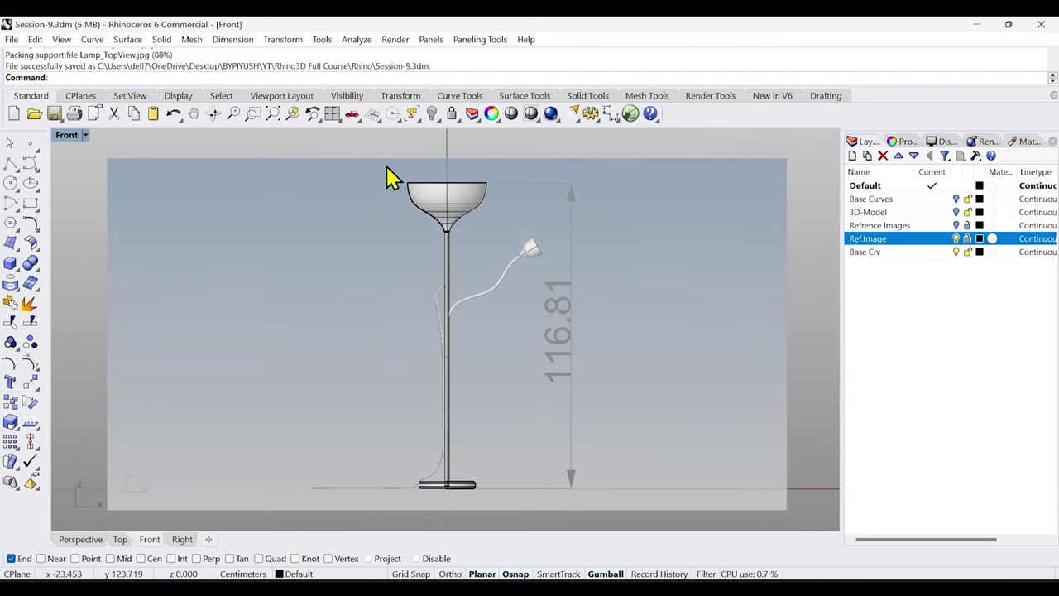
drag(387, 168, 529, 529)
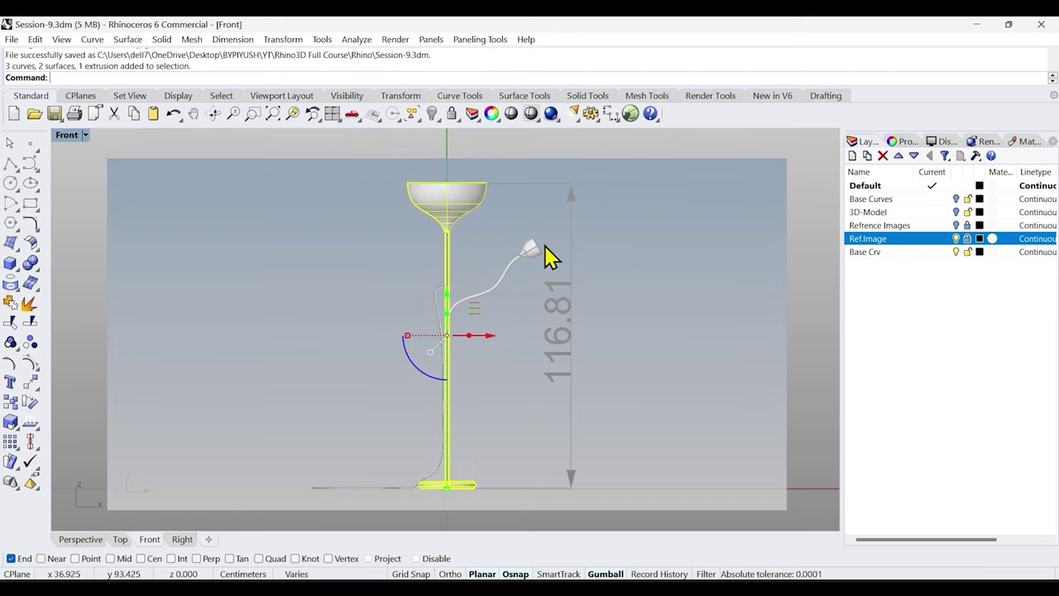
middle_click(622, 241)
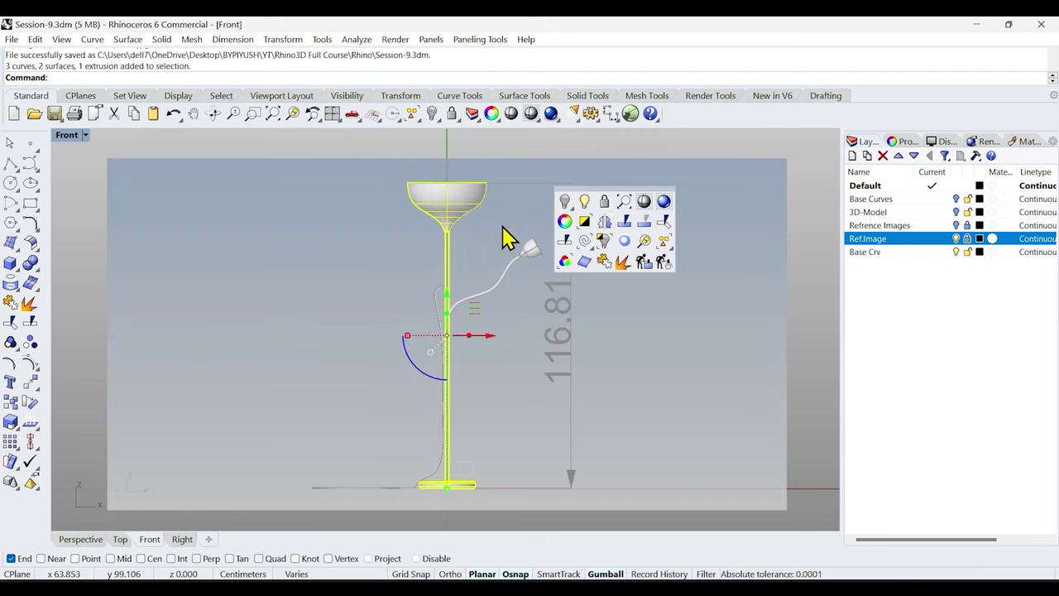
click(564, 202)
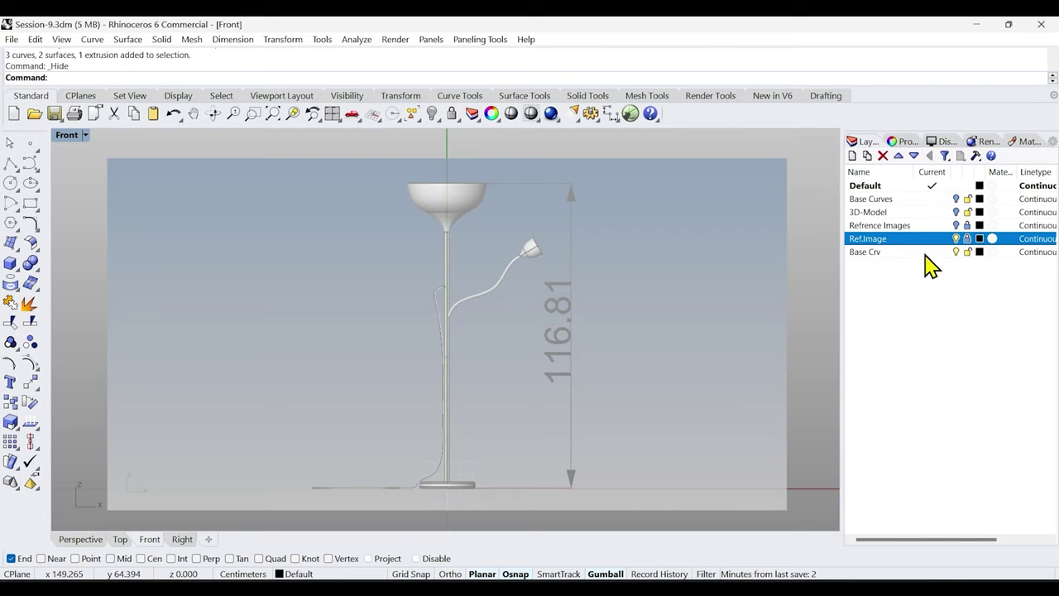
click(956, 252)
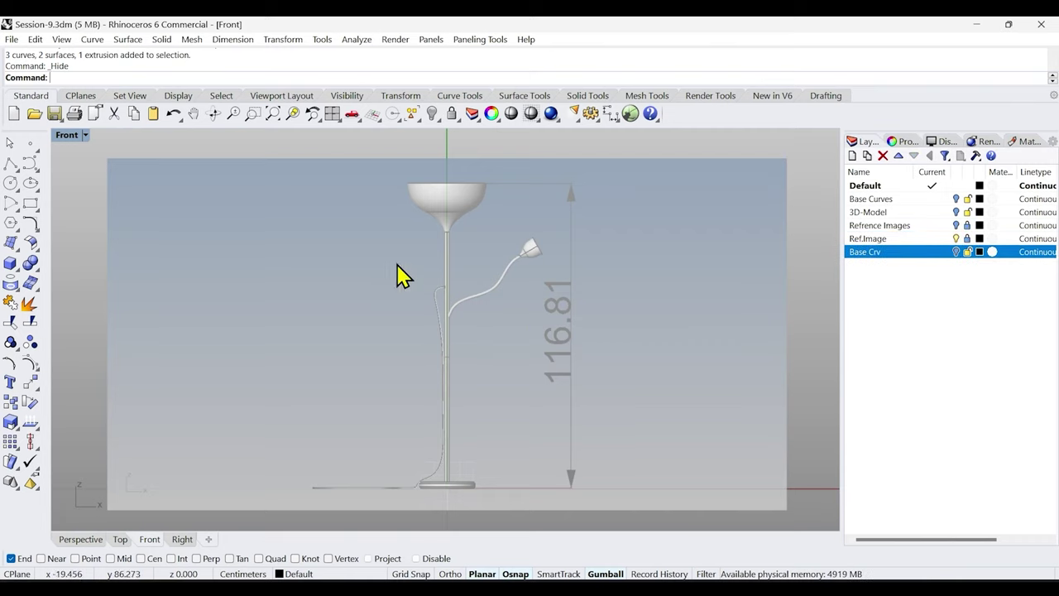
Trace the flexible arm's centerline on the reference image with a degree-3 control point curve from the pole to the small shade.
scroll(472, 278, up, 10)
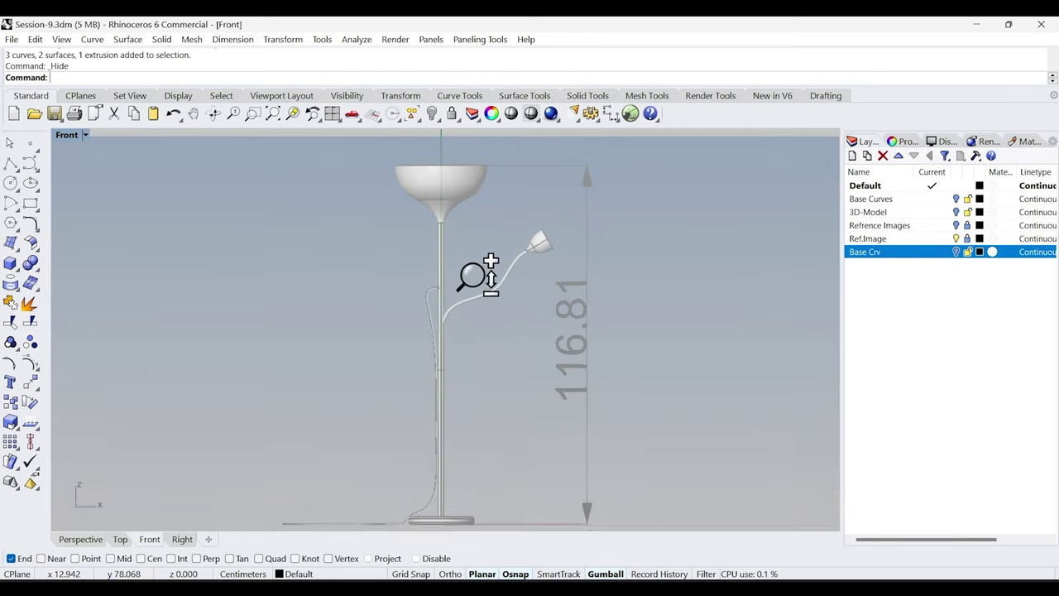
right_drag(584, 324, 568, 394)
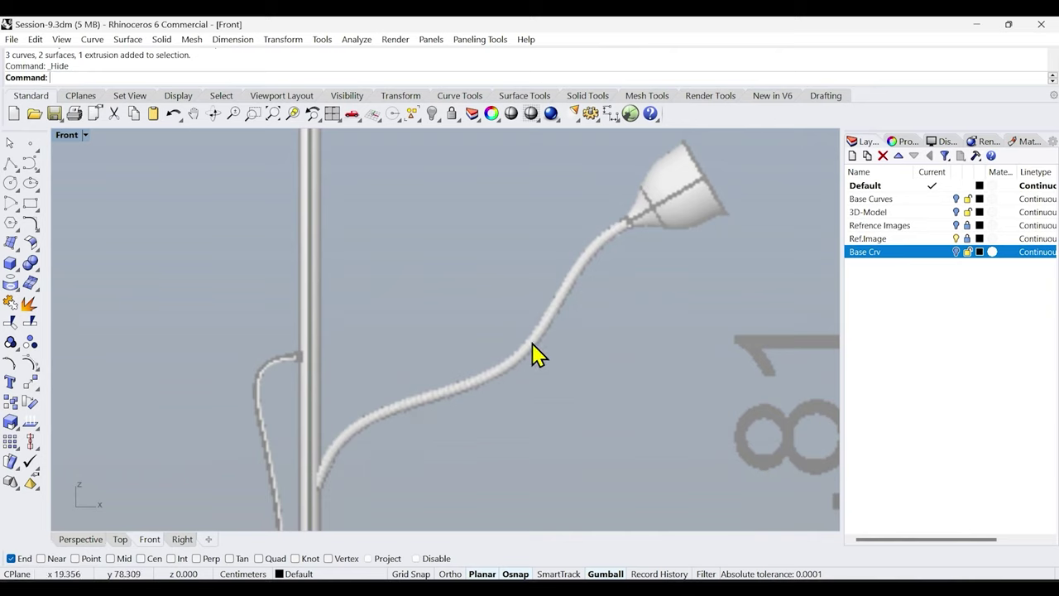
click(32, 162)
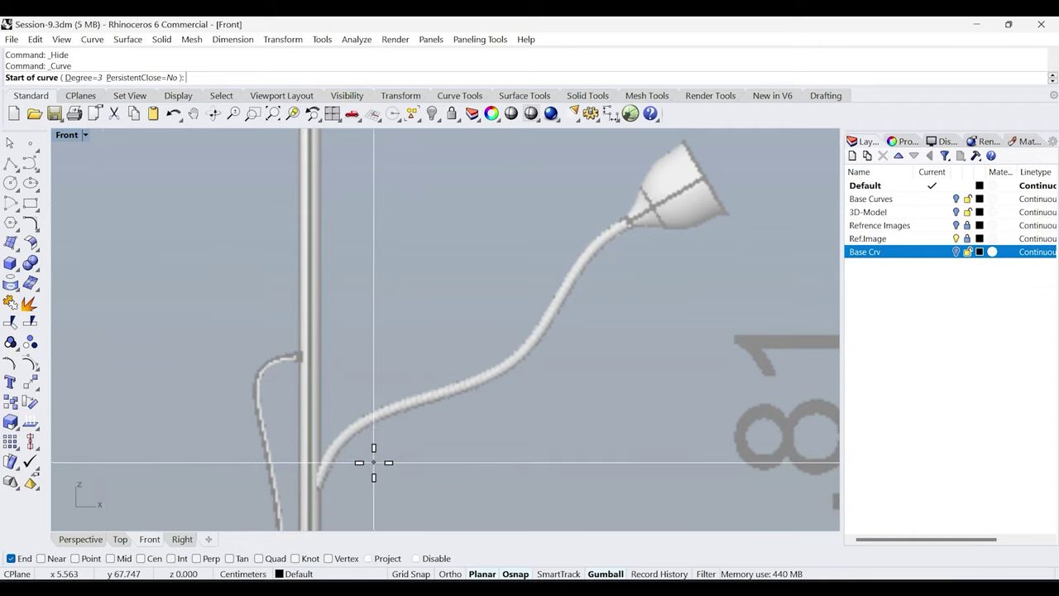
right_drag(373, 462, 398, 370)
scroll(330, 386, up, 2)
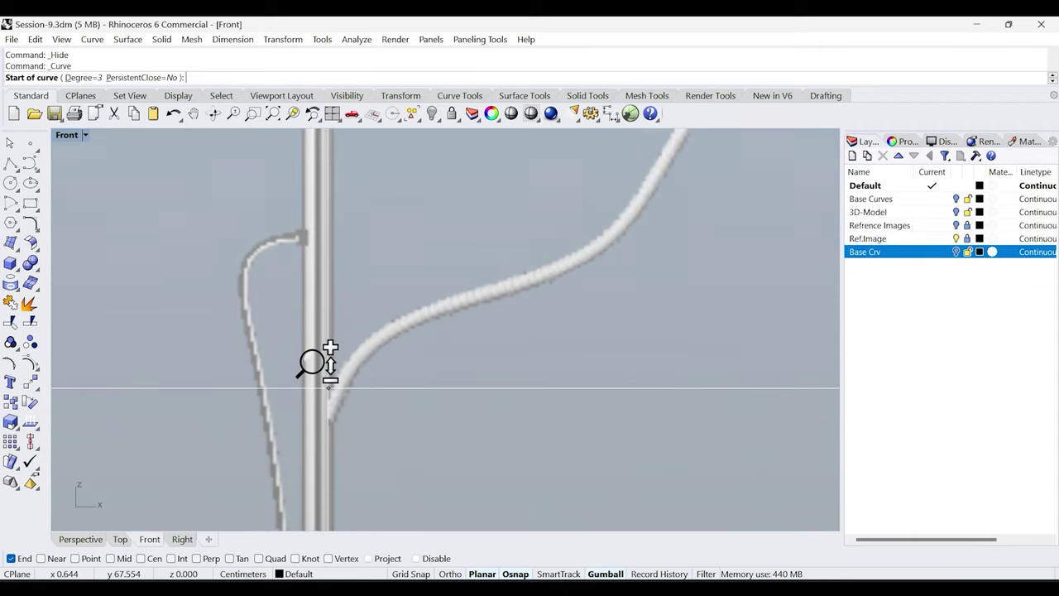
scroll(329, 385, up, 2)
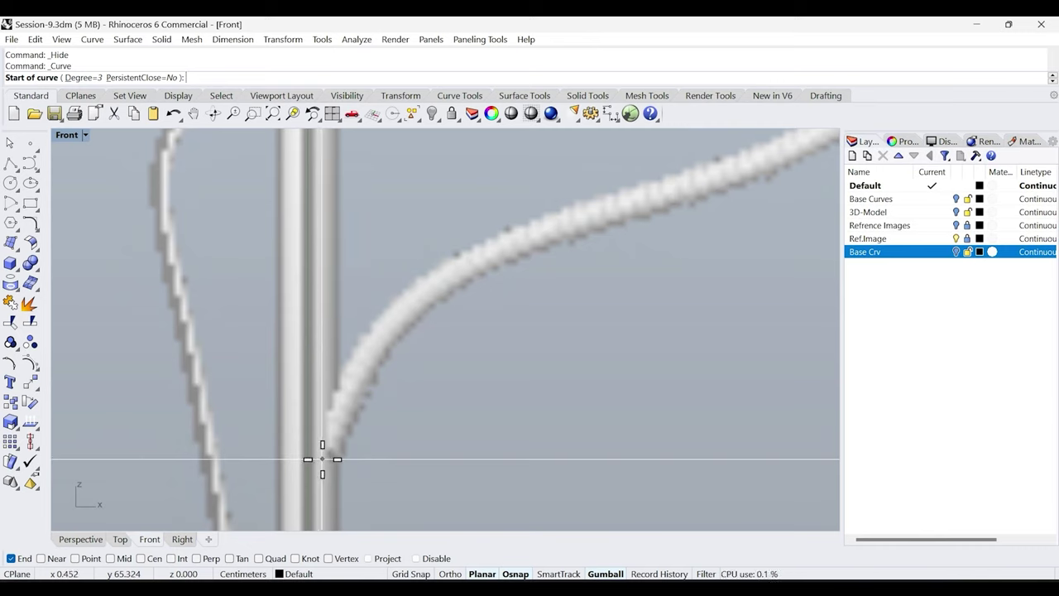
click(322, 459)
click(353, 377)
click(403, 305)
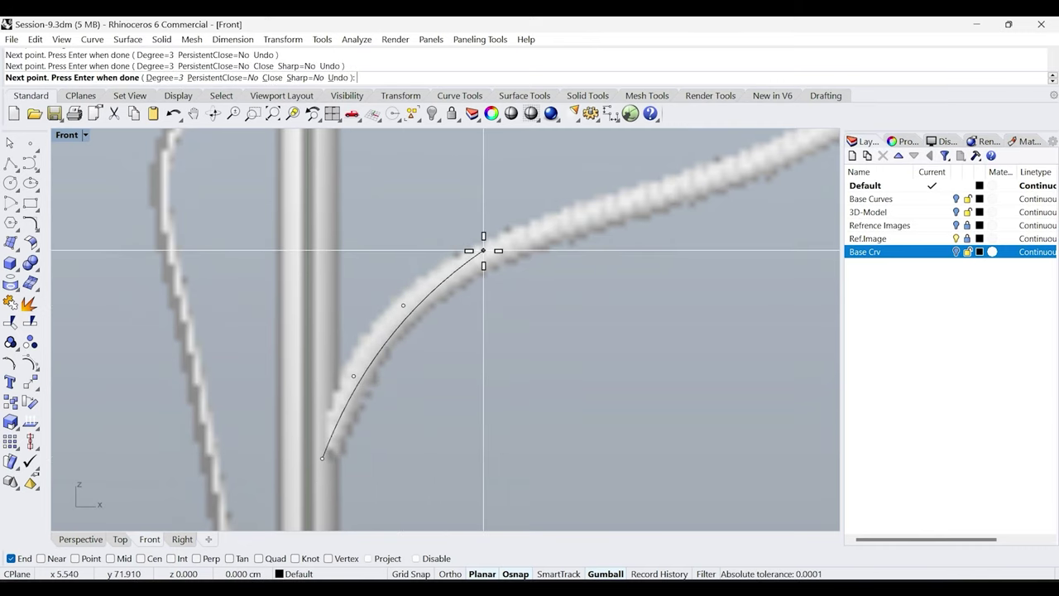
click(619, 207)
click(732, 165)
click(827, 132)
right_drag(826, 132, 380, 391)
click(520, 241)
right_drag(576, 153, 362, 405)
click(361, 403)
click(394, 340)
click(436, 287)
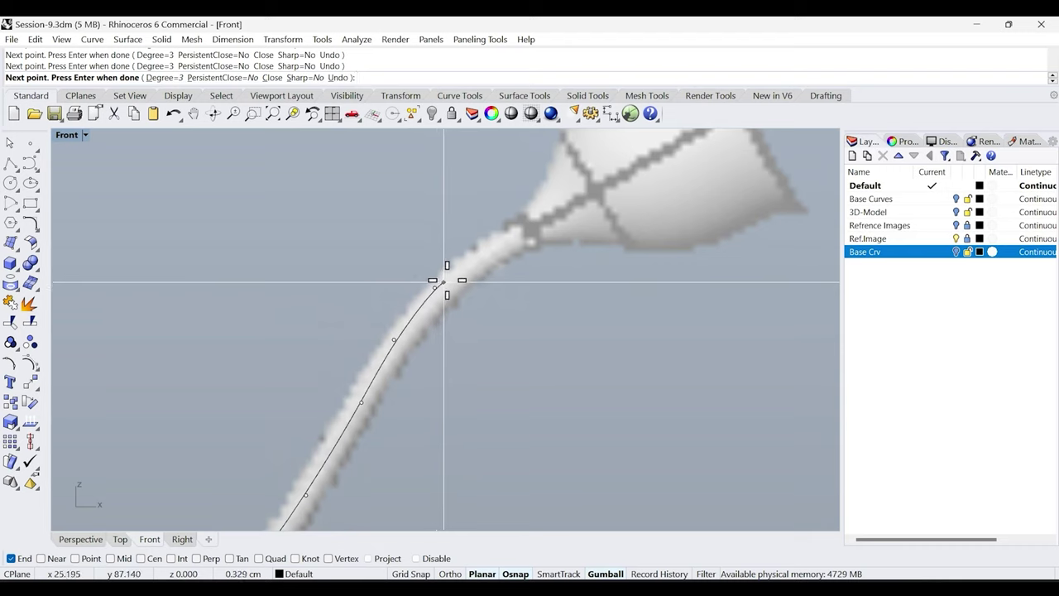
click(516, 235)
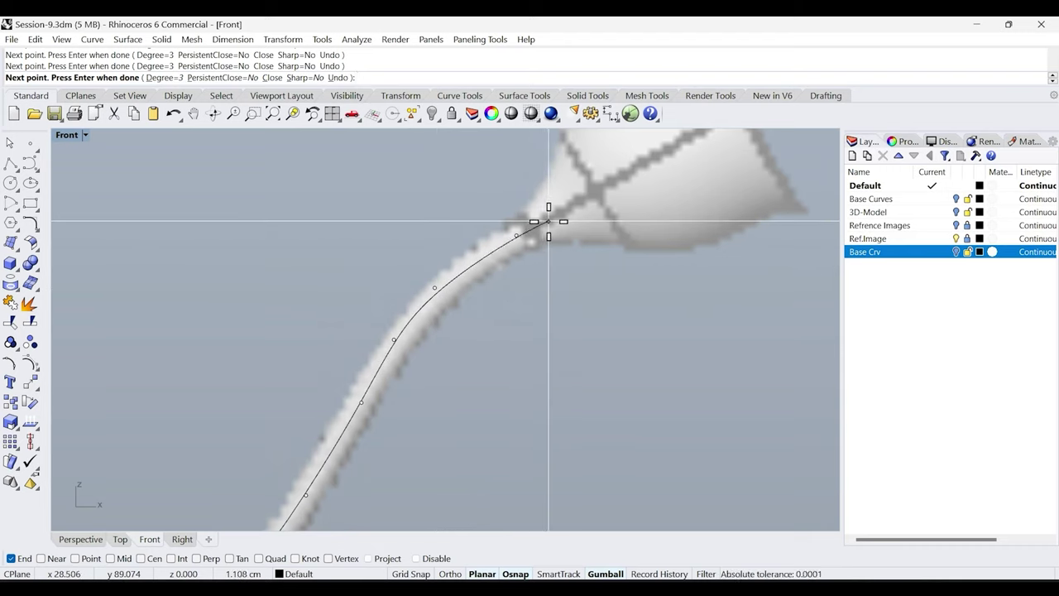
key(Return)
Examine how well the arm curve and its control points follow the reference image from the pole to the small shade.
scroll(469, 306, down, 3)
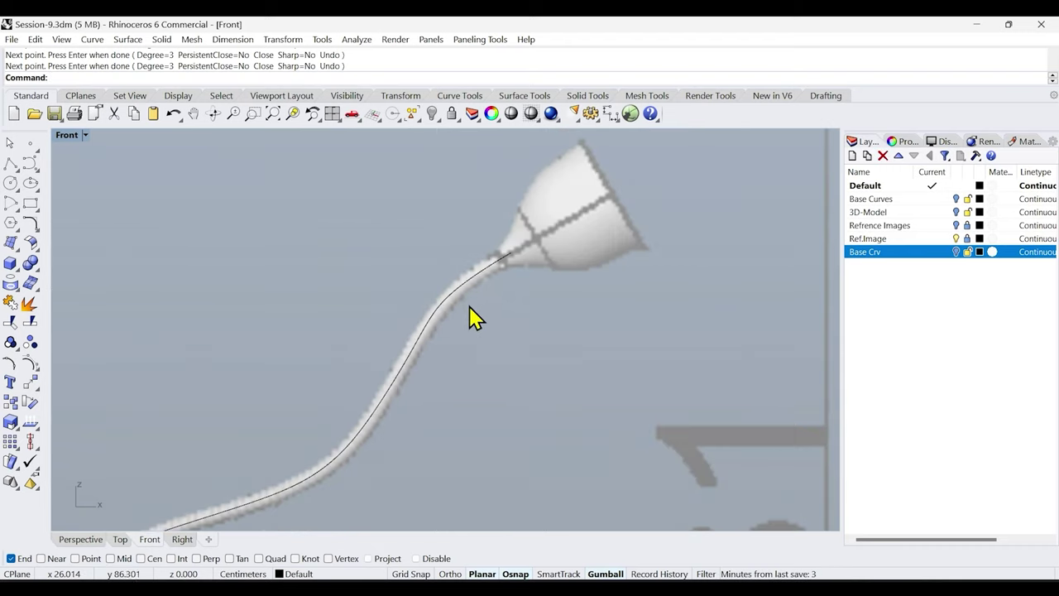
right_drag(469, 306, 602, 342)
right_drag(548, 473, 515, 465)
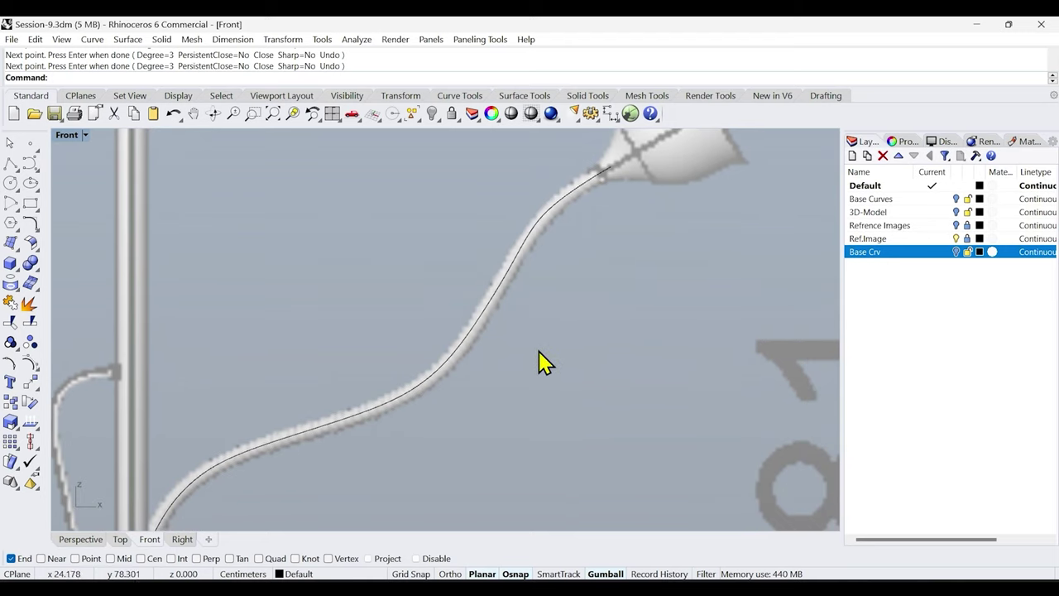
click(481, 325)
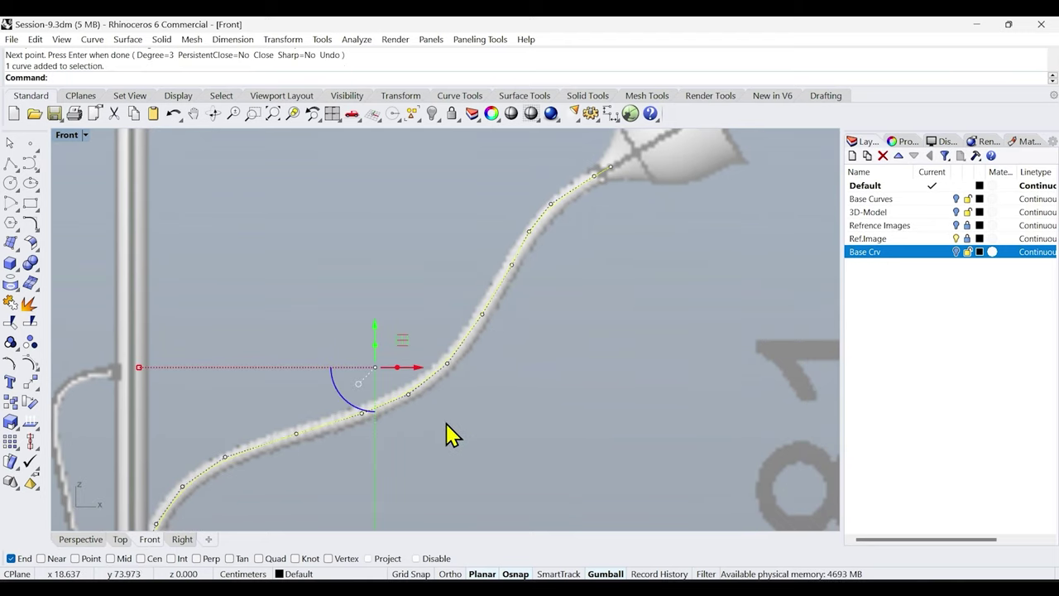
right_drag(447, 435, 476, 359)
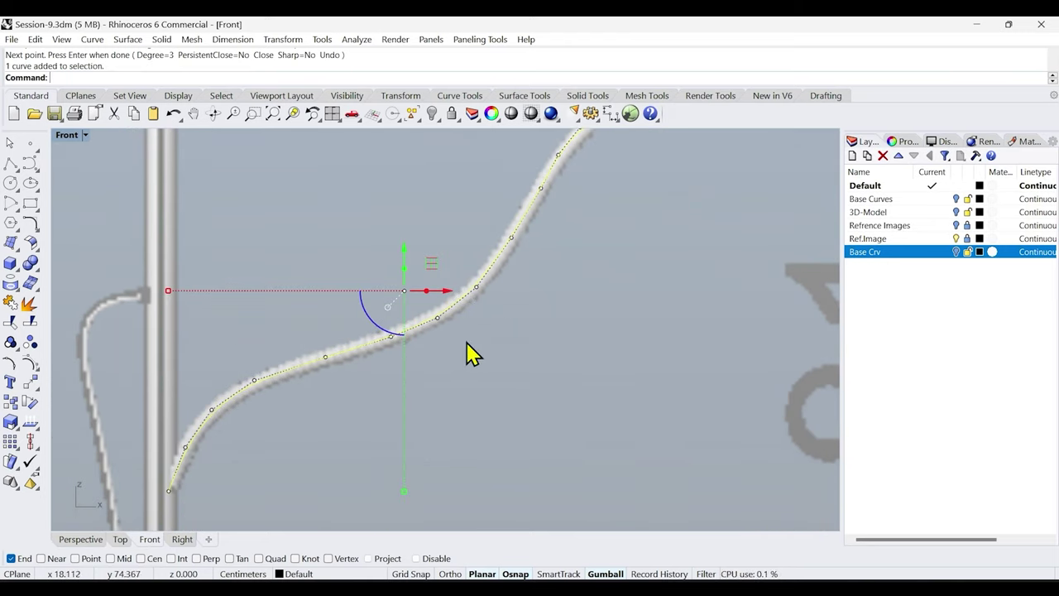
key(Escape)
click(368, 364)
key(Escape)
right_drag(473, 359, 529, 330)
mouse_move(523, 259)
right_down()
mouse_move(487, 352)
mouse_move(518, 272)
right_up()
scroll(478, 404, up, 2)
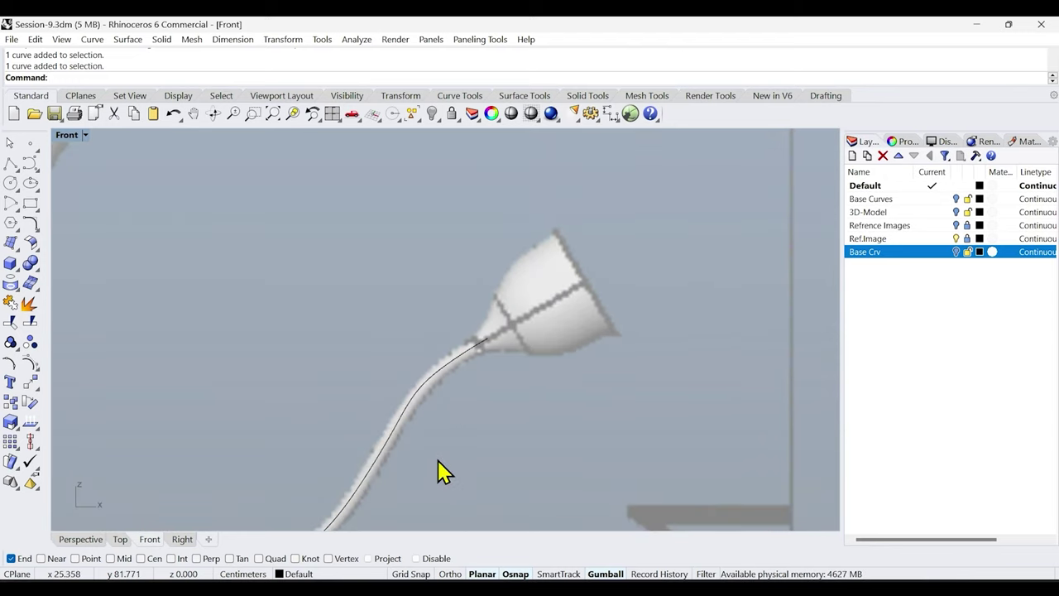
Inspect the flexible arm's curve against the reference image in the Front view and from several angles in the Perspective view.
scroll(458, 373, down, 2)
scroll(568, 348, up, 3)
scroll(568, 348, down, 2)
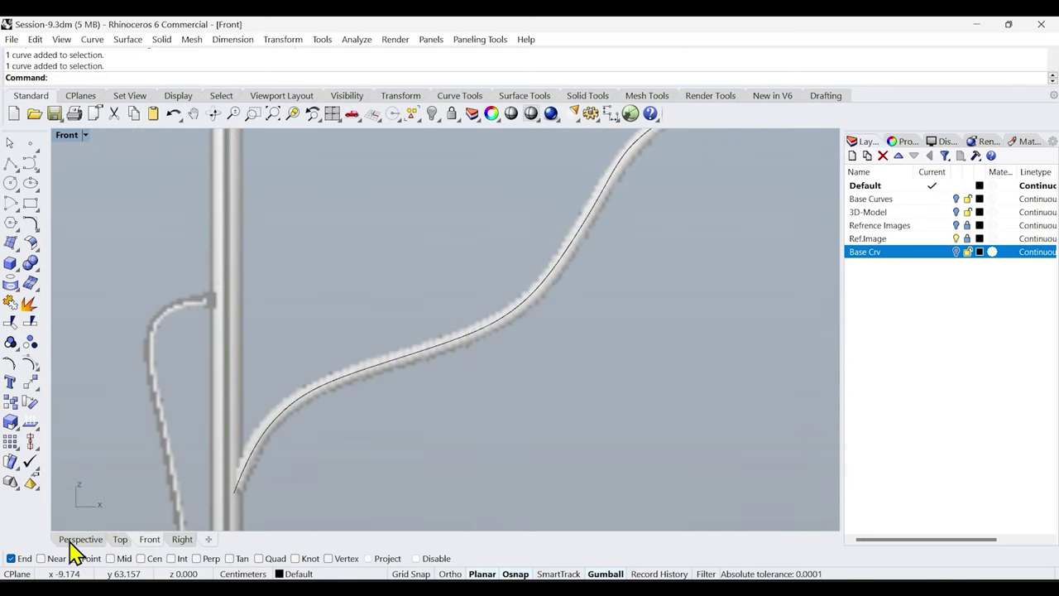
click(74, 540)
right_drag(449, 390, 401, 383)
scroll(506, 320, up, 6)
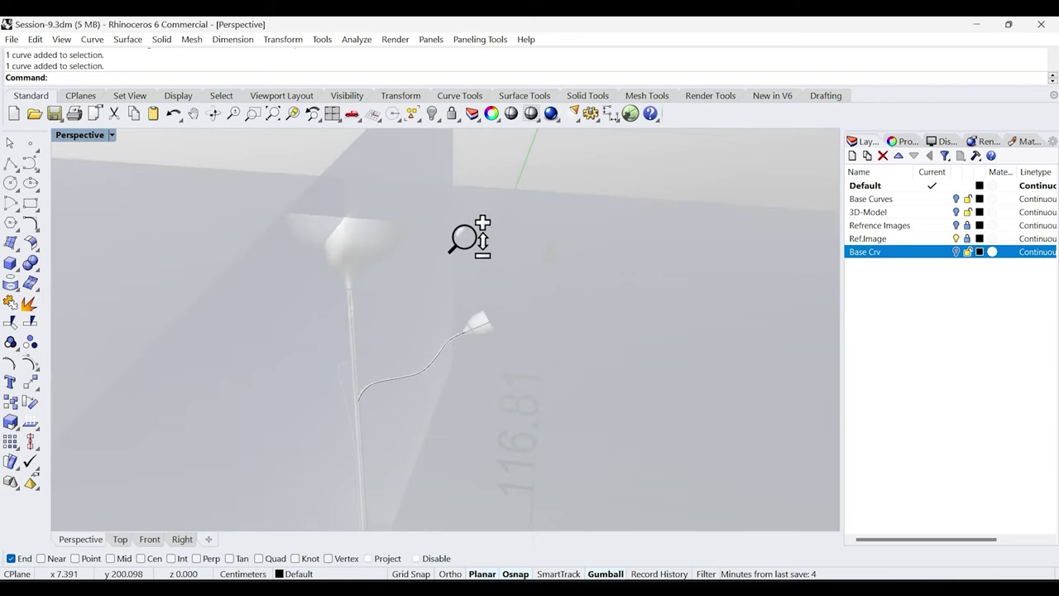
right_drag(406, 343, 371, 281)
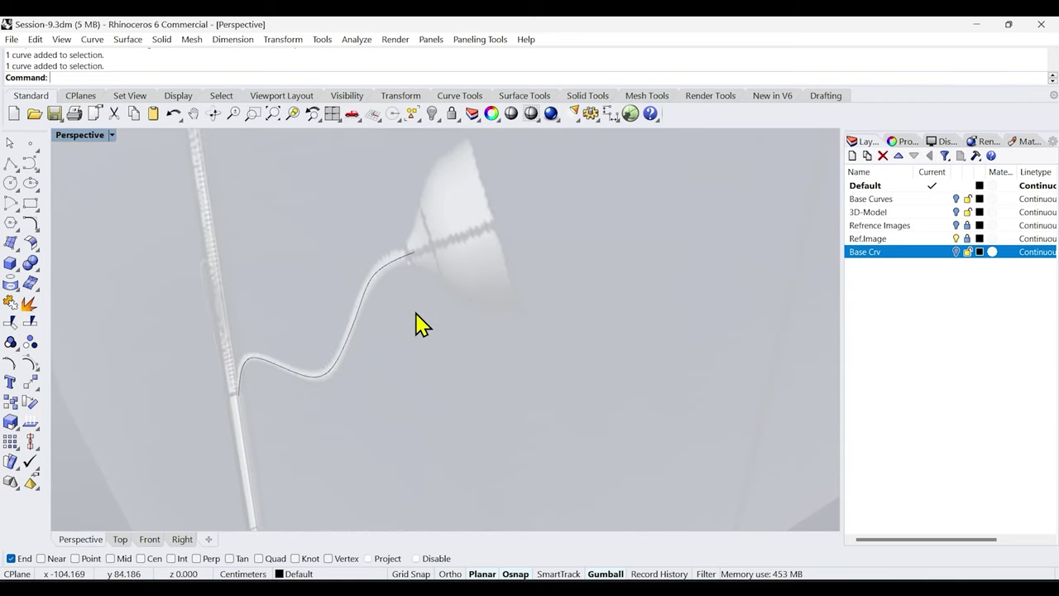
mouse_move(421, 324)
right_down()
mouse_move(406, 324)
mouse_move(411, 335)
right_up()
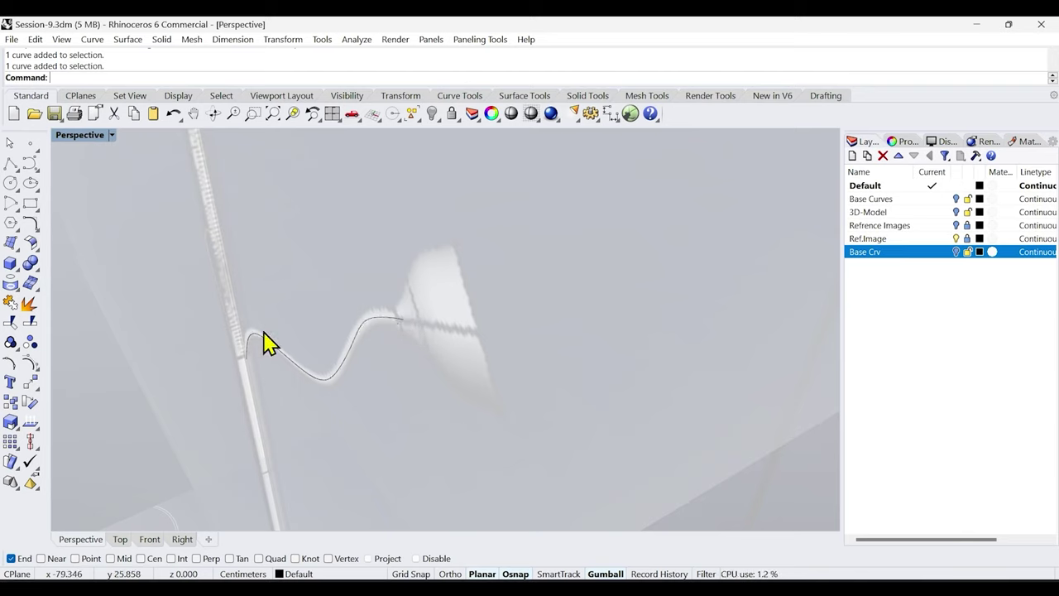
mouse_move(355, 370)
right_down()
mouse_move(355, 359)
mouse_move(369, 374)
right_up()
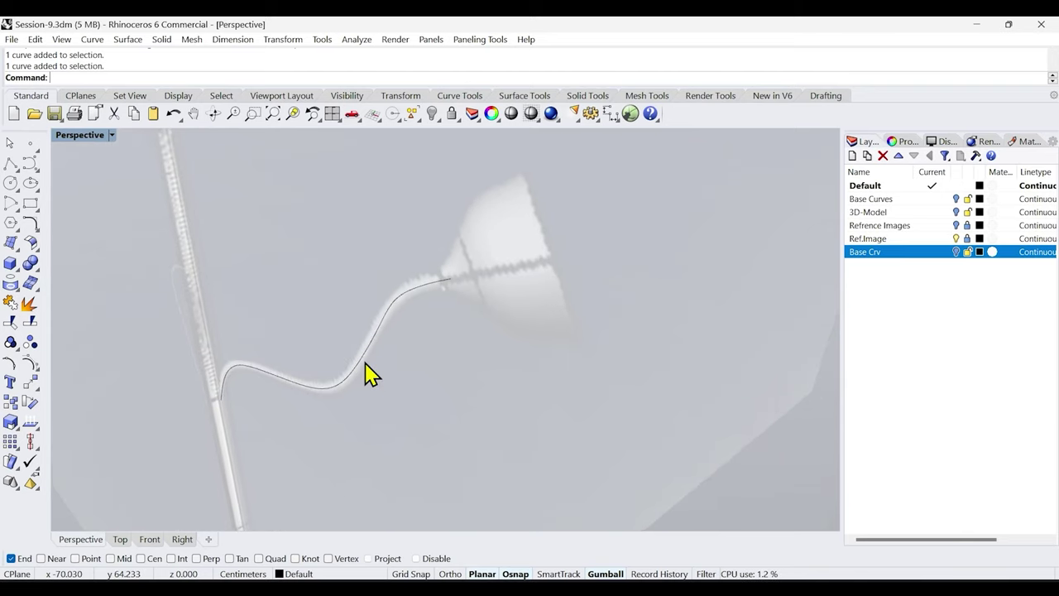
scroll(224, 311, down, 2)
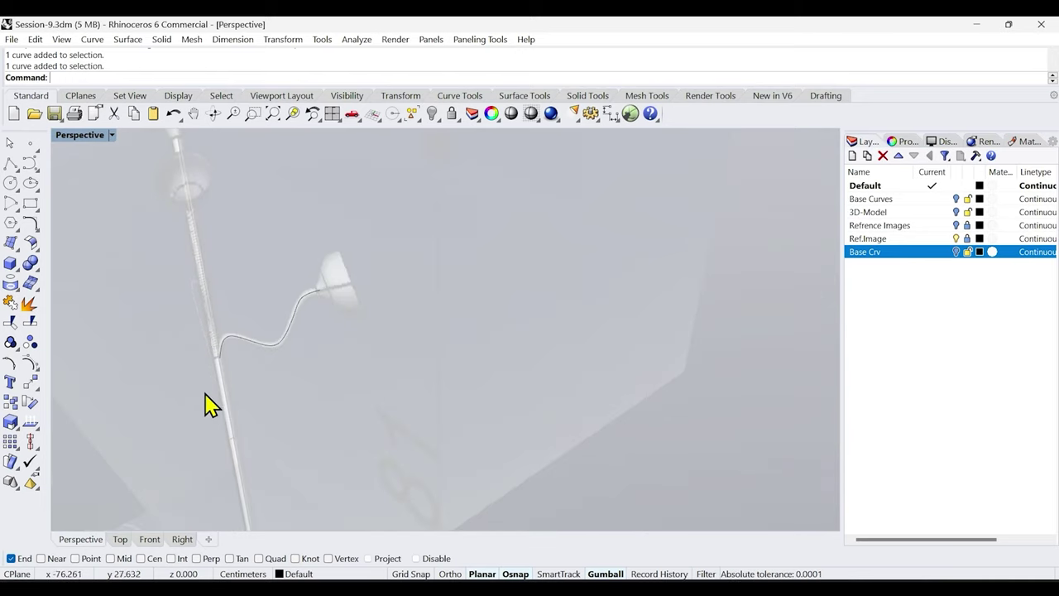
mouse_move(280, 361)
right_down()
mouse_move(259, 359)
mouse_move(276, 359)
right_up()
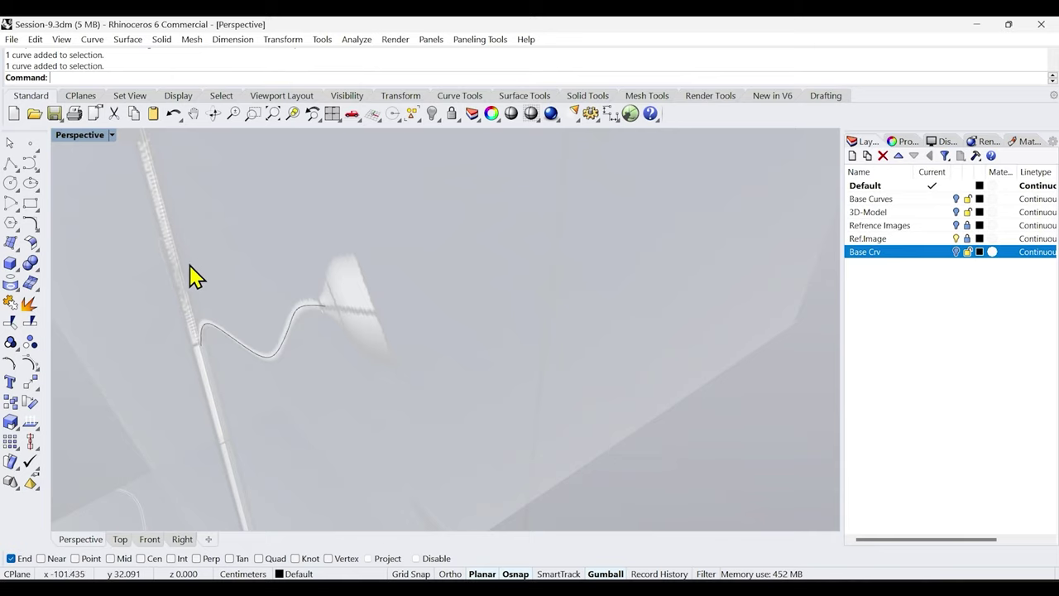
Float the Circle tools as a palette and start an Around Curve circle on the arm curve, centred on its end at the pole.
click(17, 192)
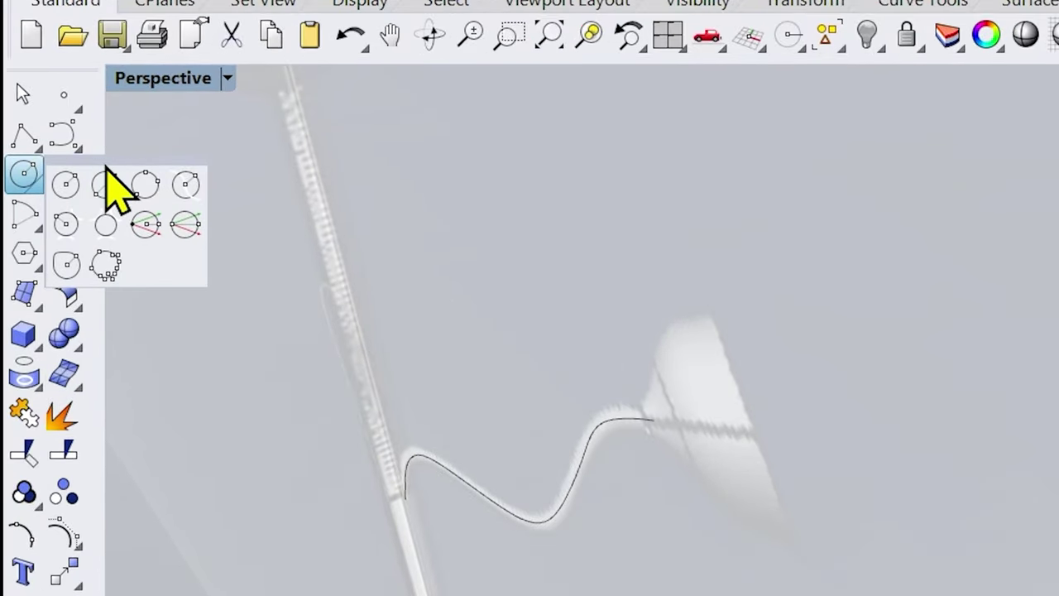
drag(106, 168, 201, 162)
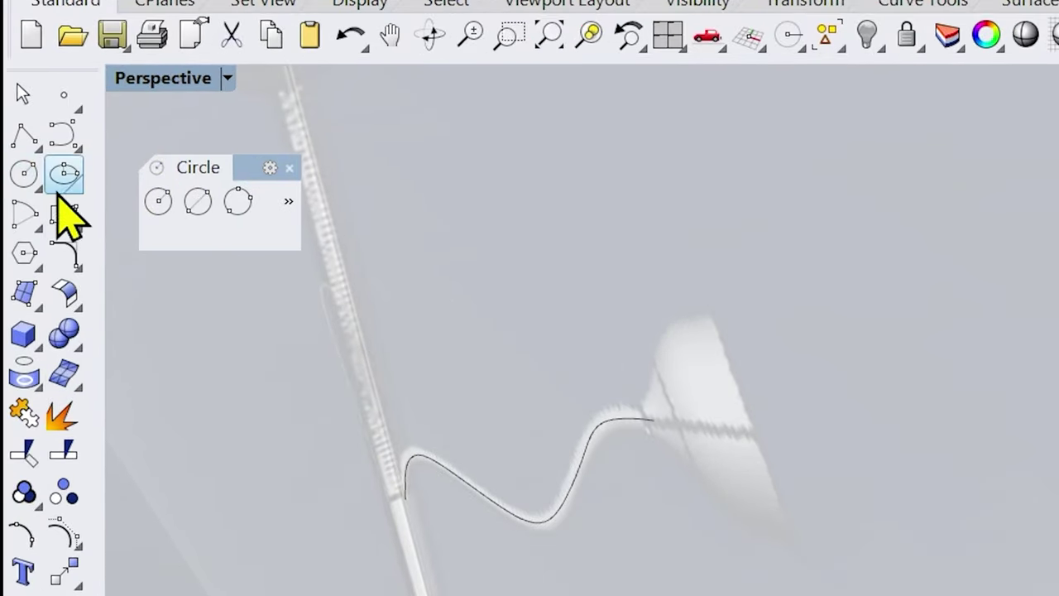
drag(300, 227, 554, 222)
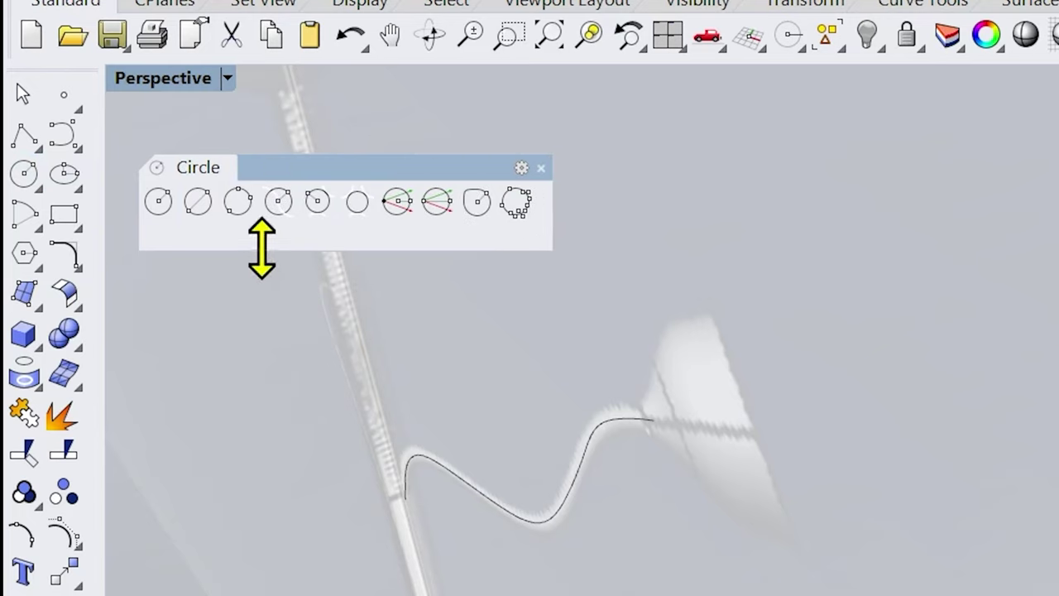
click(278, 202)
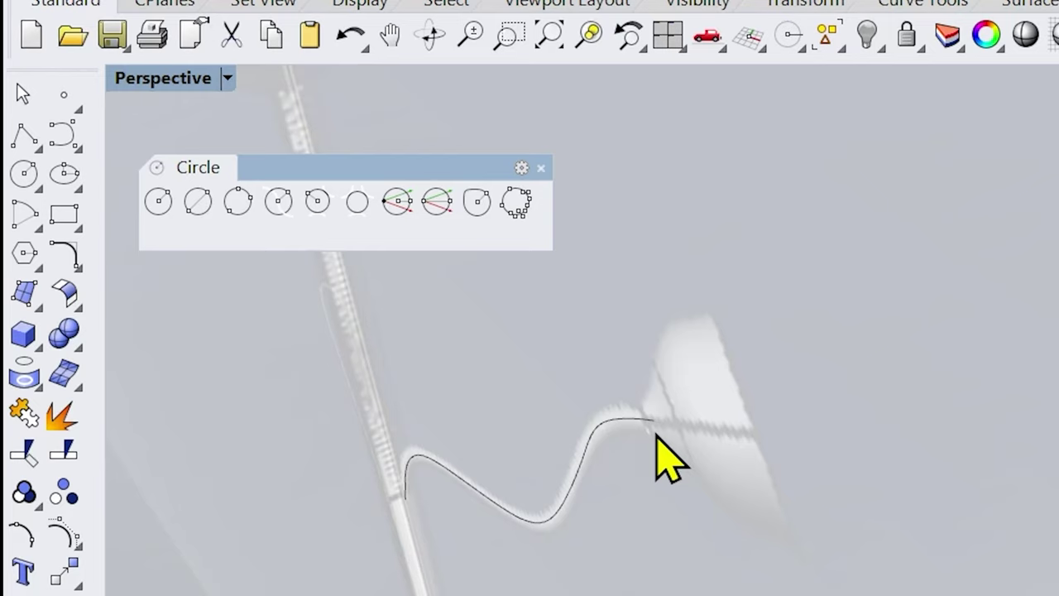
click(271, 209)
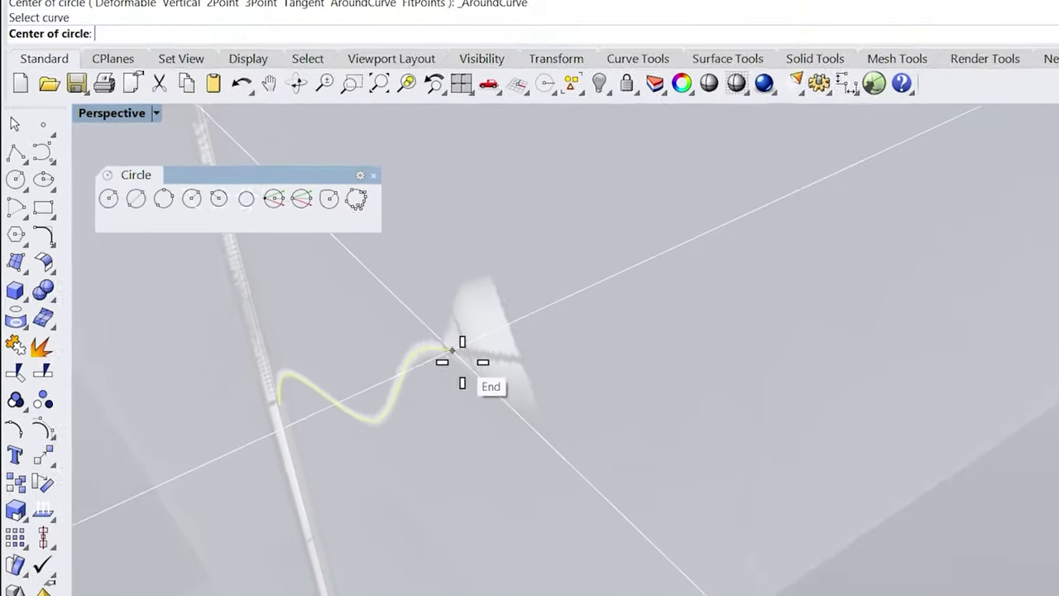
scroll(248, 347, up, 3)
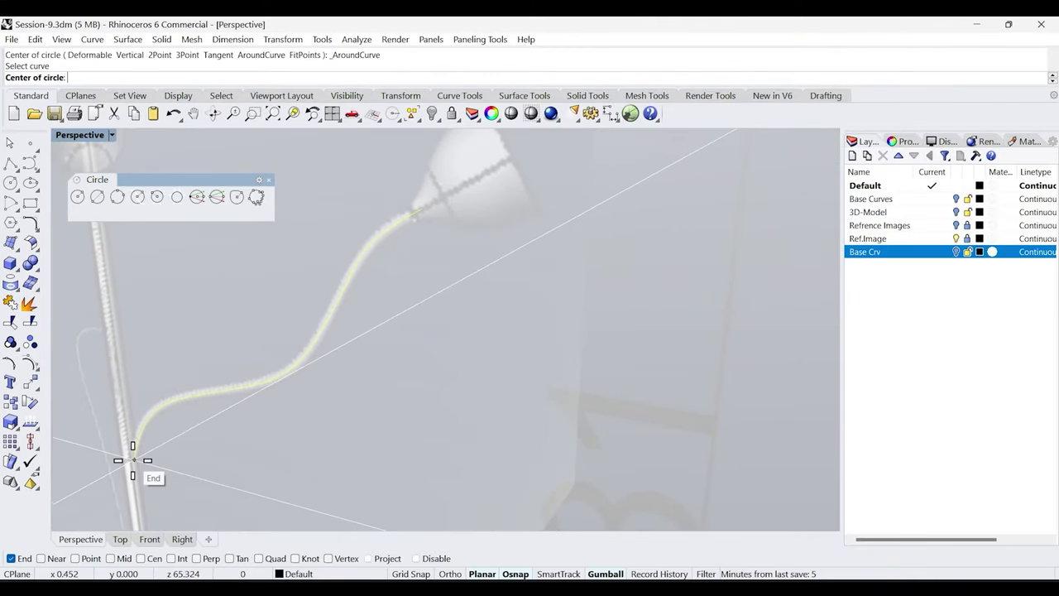
scroll(210, 446, up, 5)
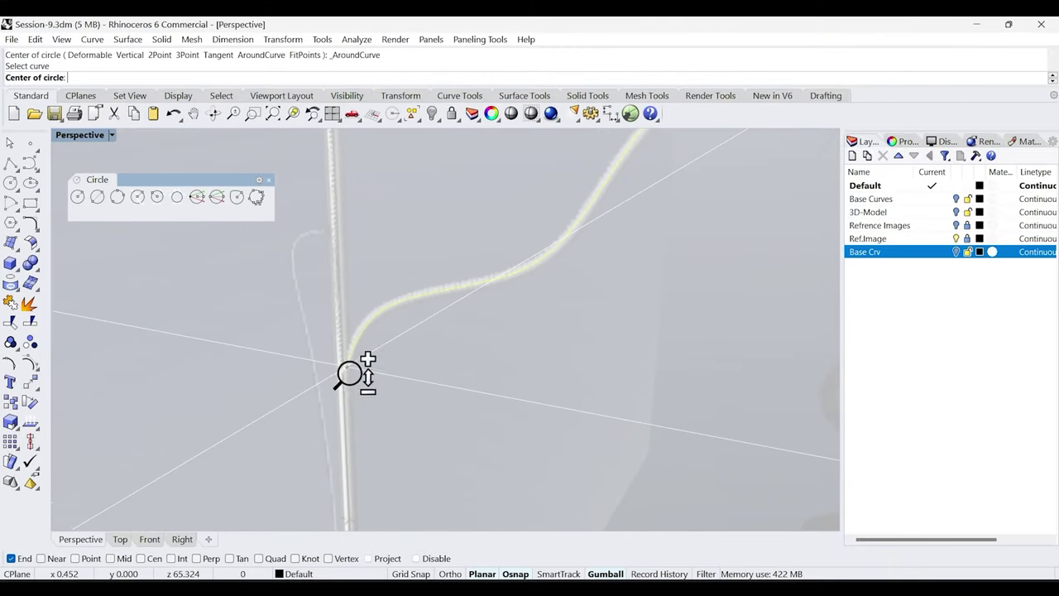
scroll(330, 331, up, 3)
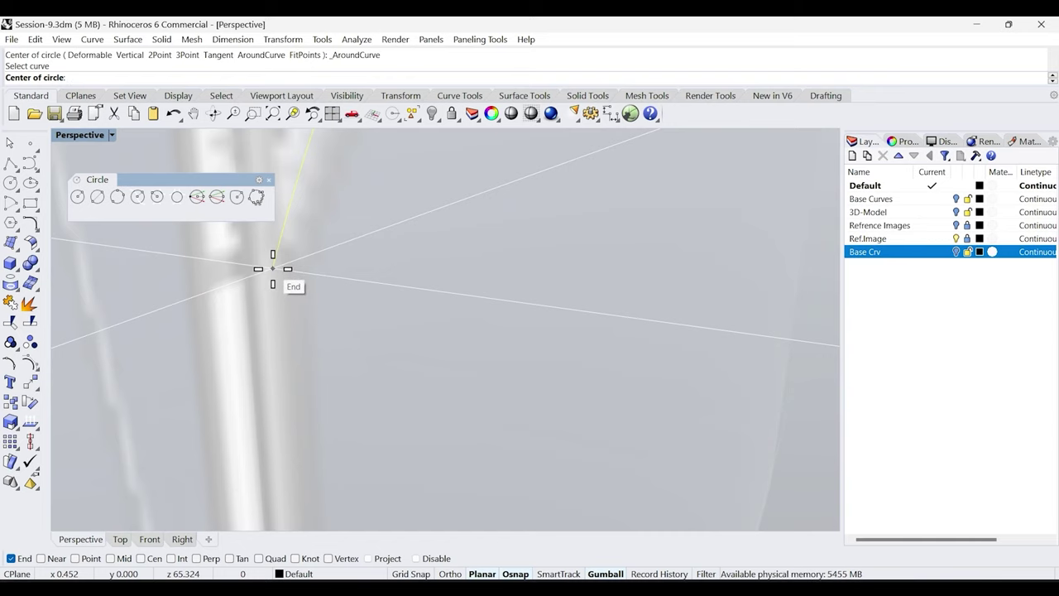
click(273, 269)
Compare the circle with the arm's thickness in the Front view and set its diameter to 1 cm.
right_drag(272, 267, 267, 382)
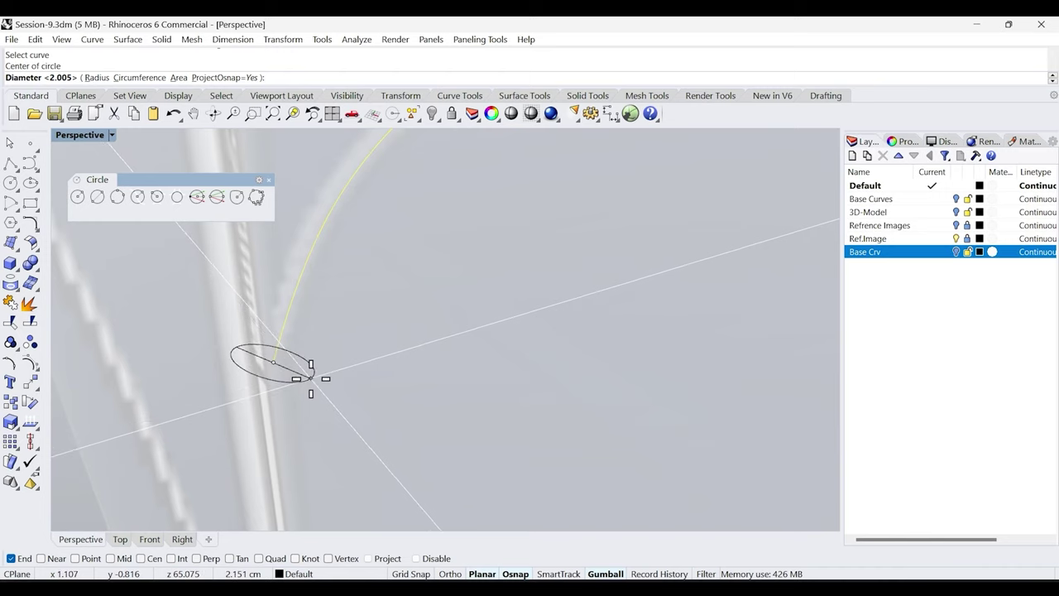
right_drag(311, 378, 267, 381)
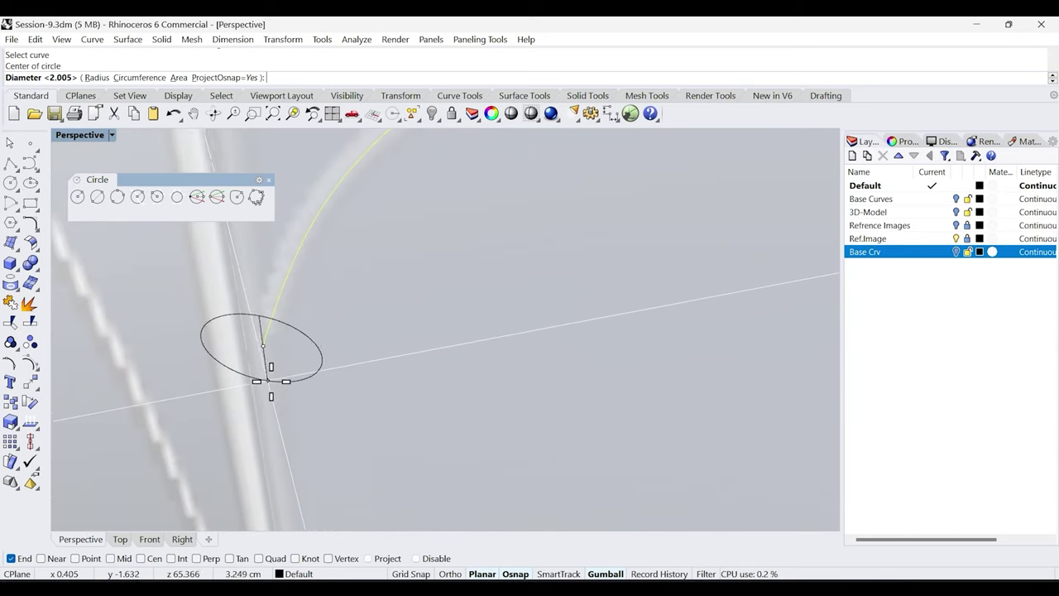
click(151, 540)
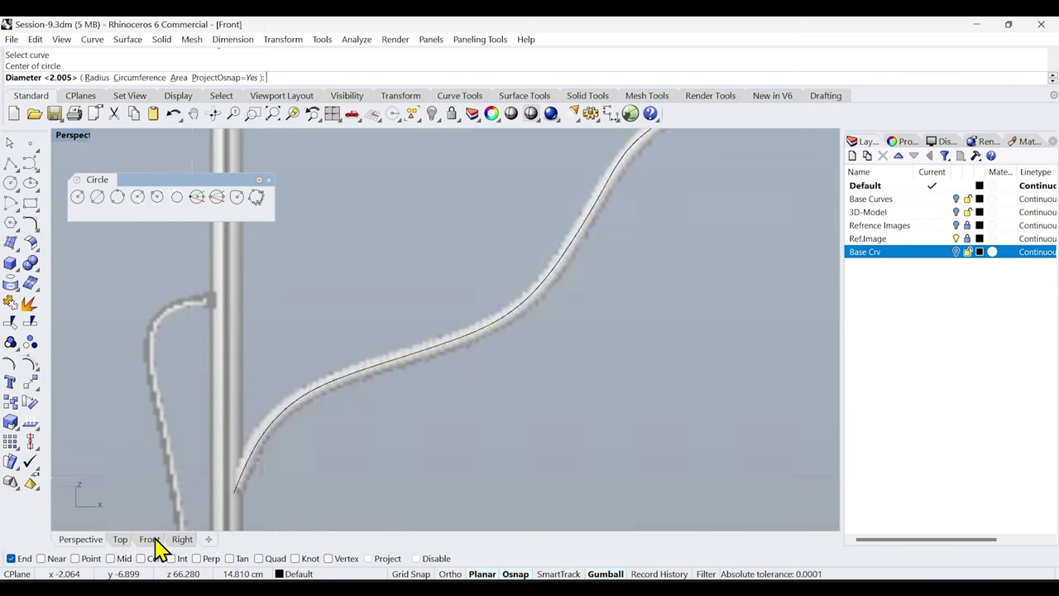
scroll(252, 418, up, 5)
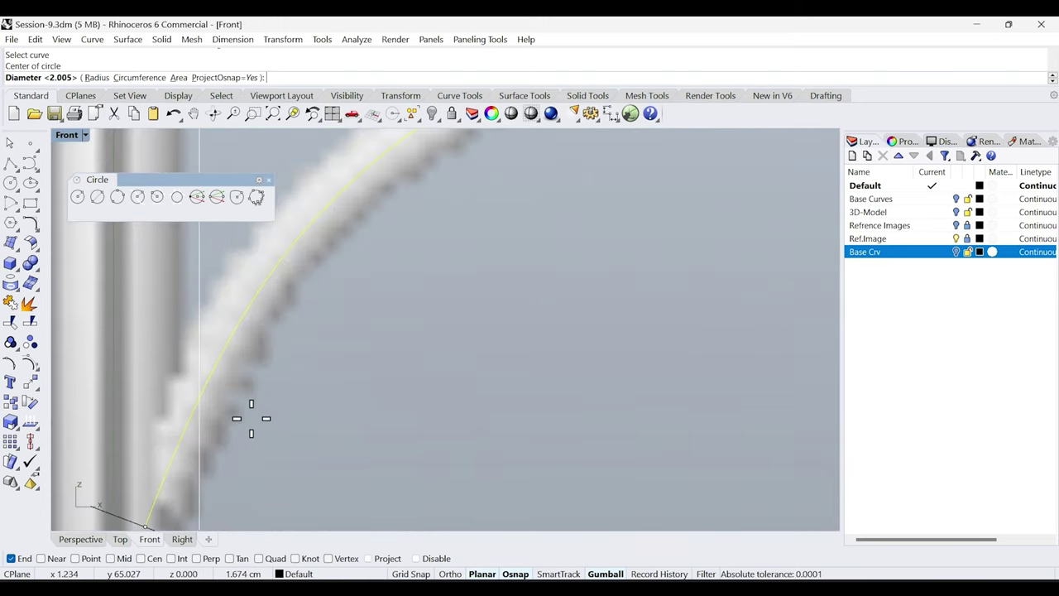
right_drag(251, 418, 397, 333)
scroll(425, 319, up, 2)
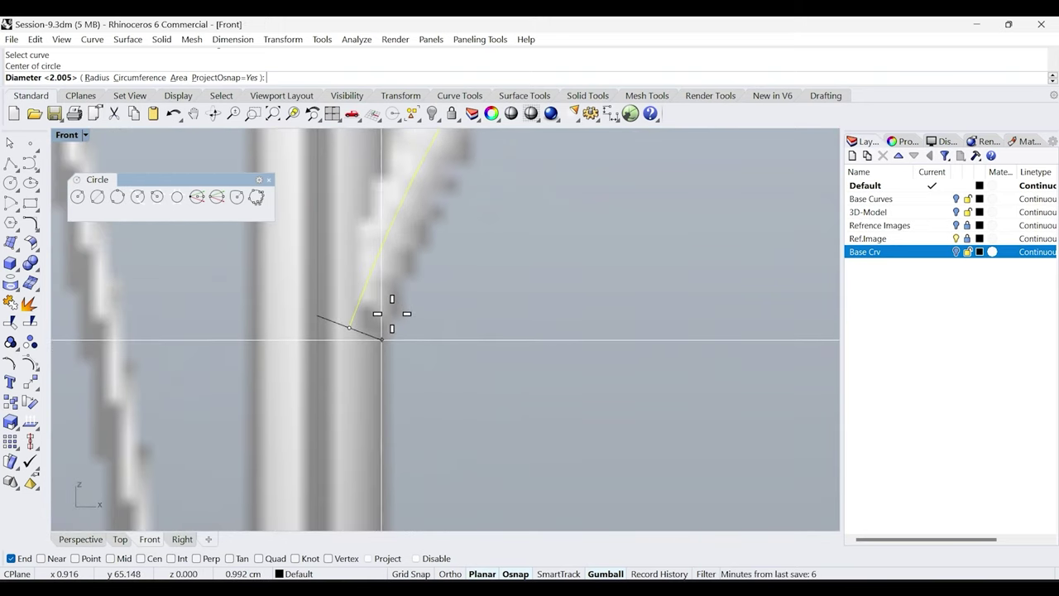
scroll(390, 318, down, 1)
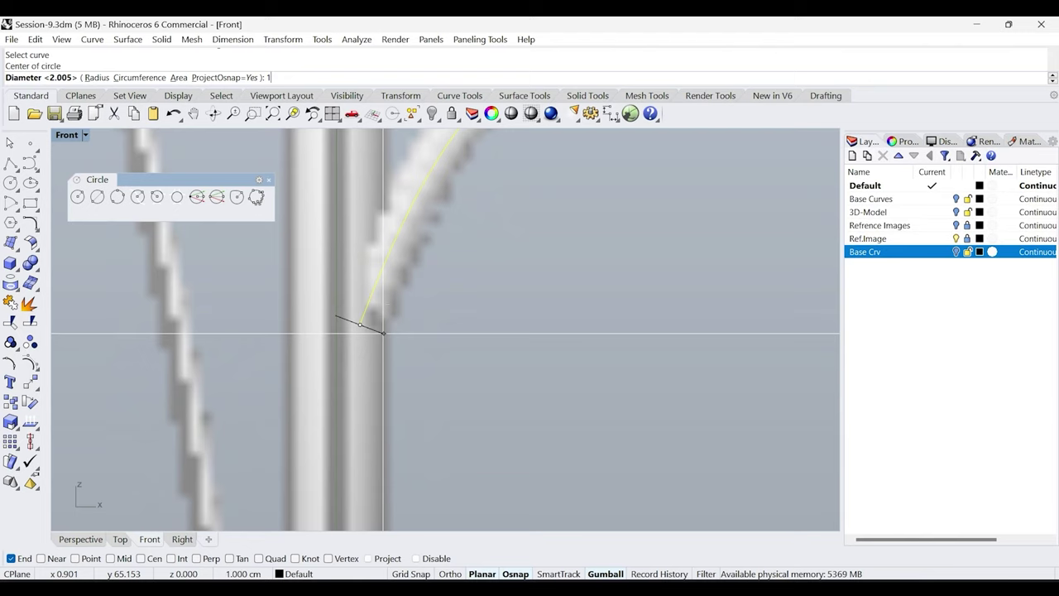
key(Return)
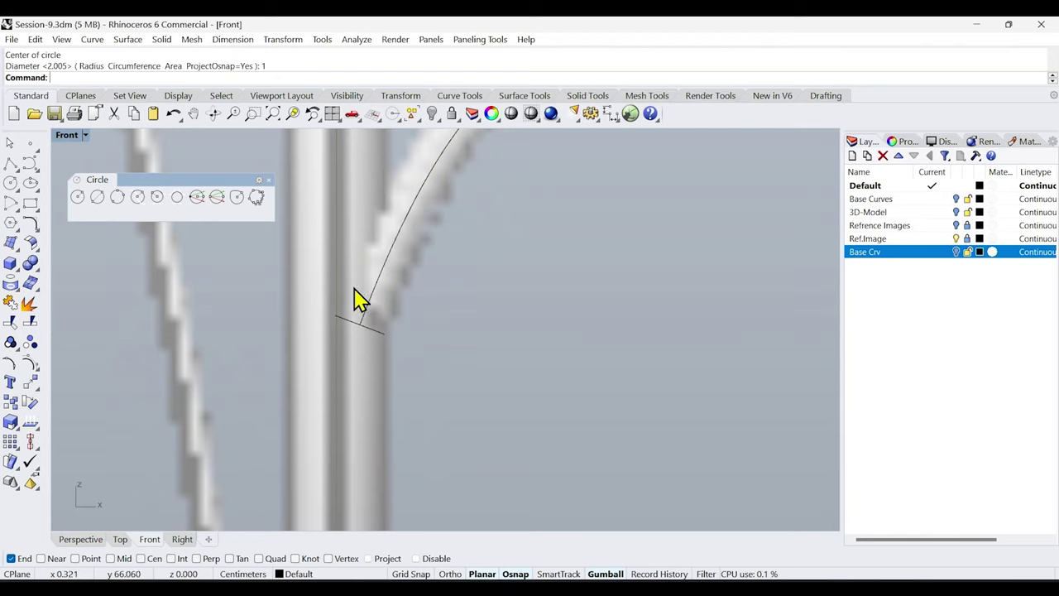
Return to the Perspective view at the arm's pole end and float the Surface Creation tools as a widened palette.
scroll(451, 335, down, 5)
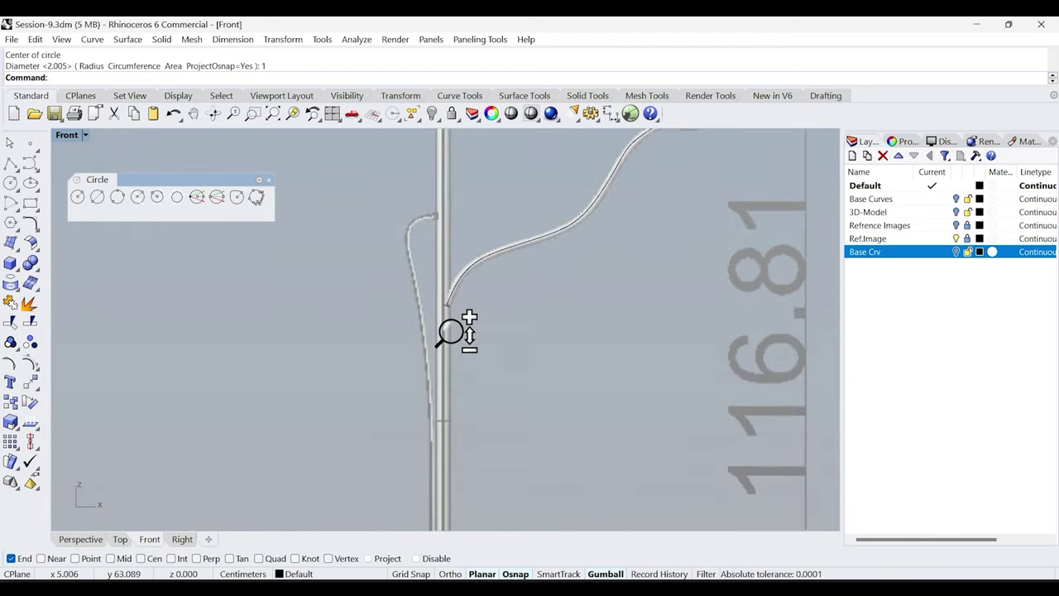
scroll(488, 327, down, 1)
click(81, 538)
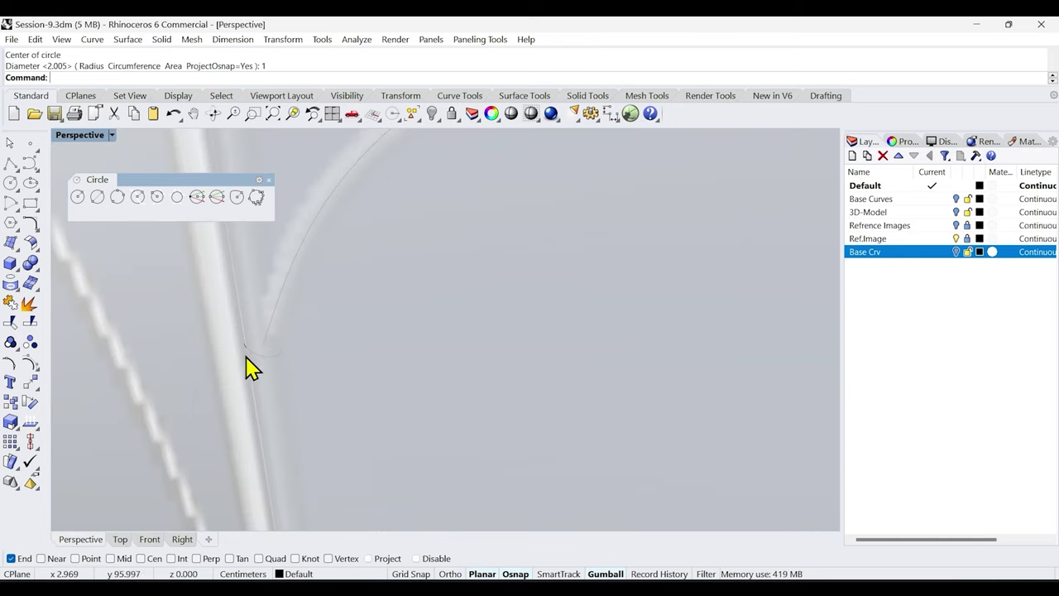
scroll(338, 378, down, 3)
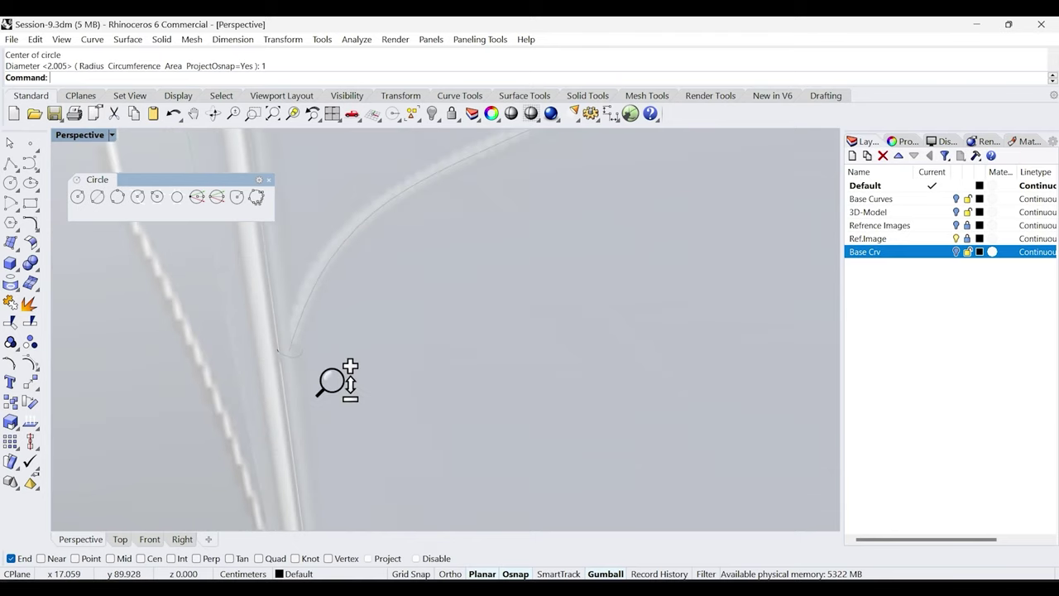
shift+right_drag(338, 397, 284, 385)
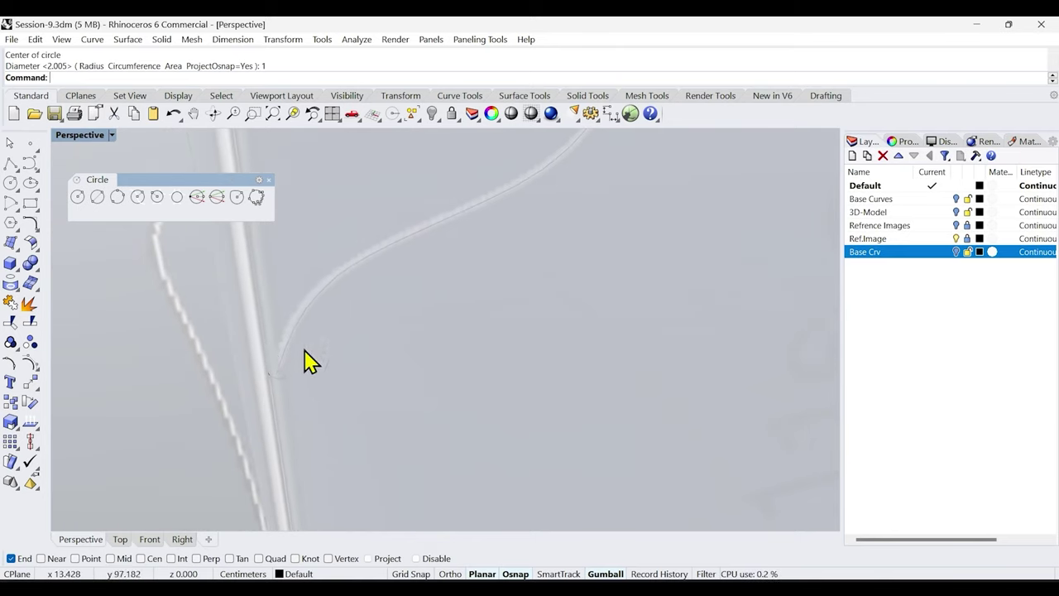
scroll(411, 339, down, 1)
right_drag(436, 330, 500, 308)
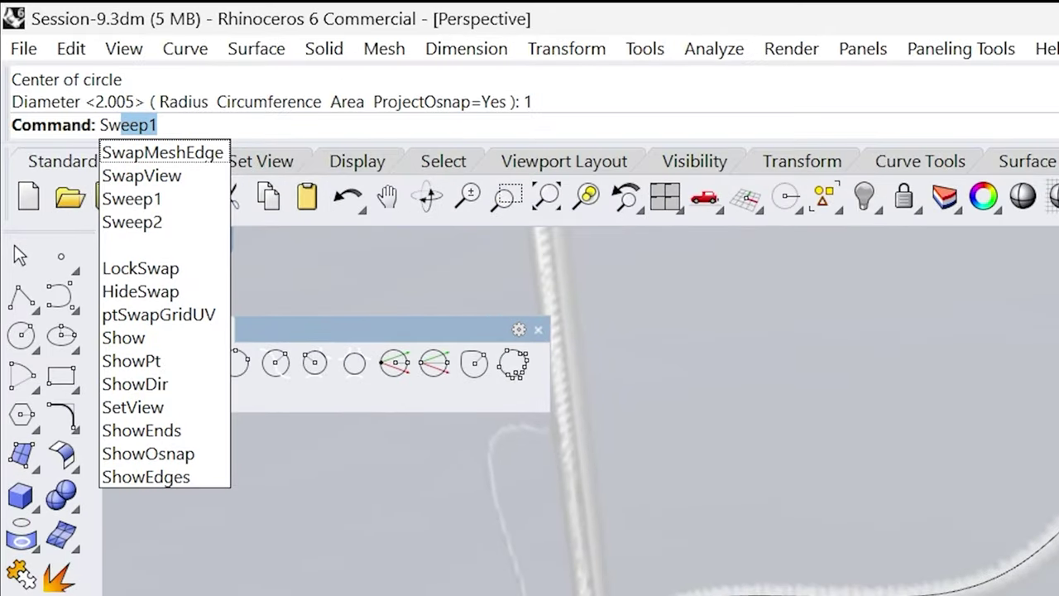
click(37, 469)
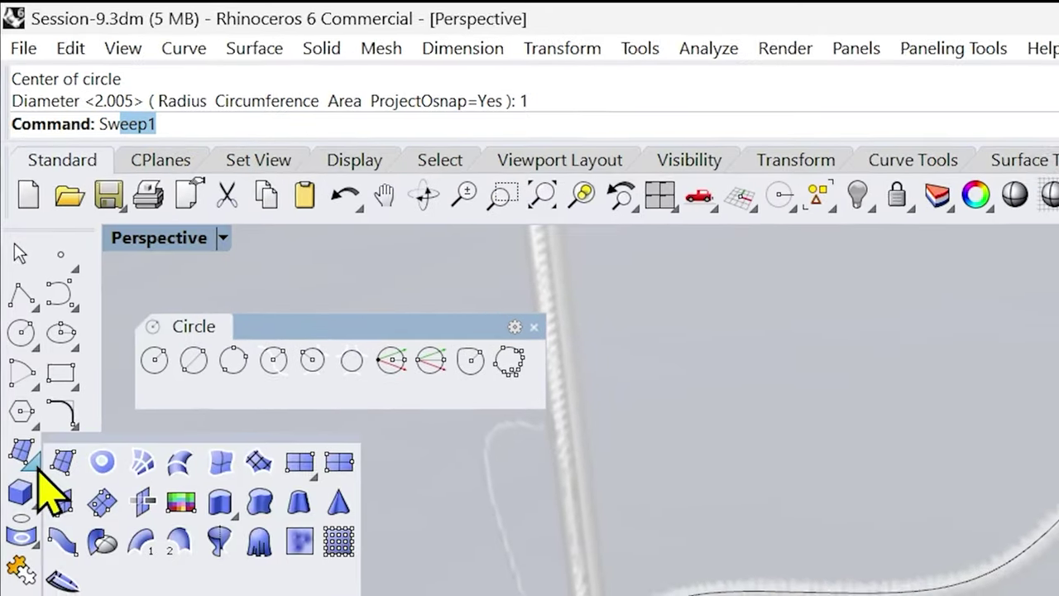
drag(154, 464, 225, 490)
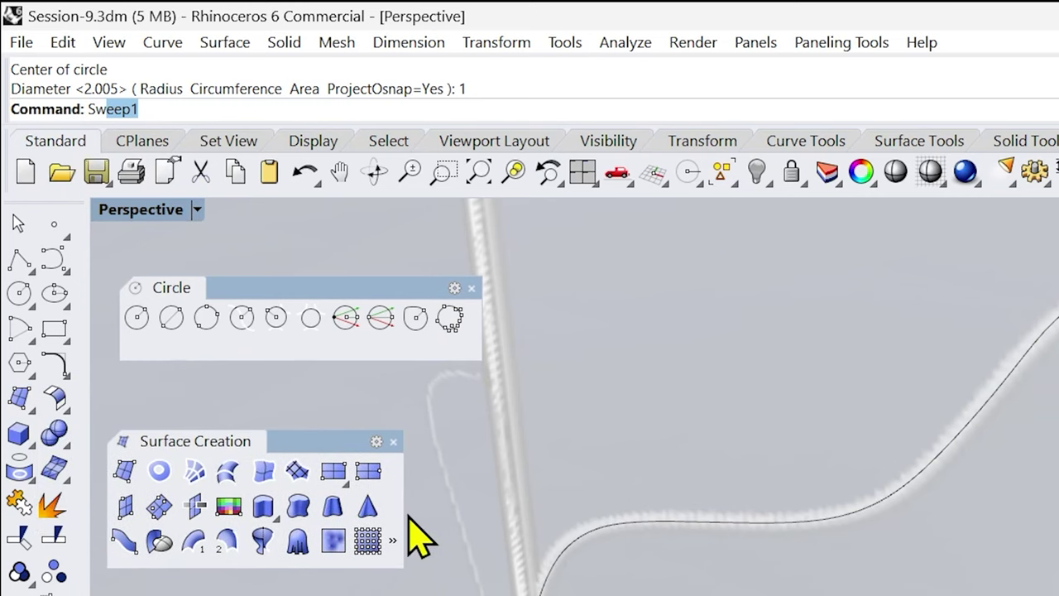
drag(403, 510, 457, 510)
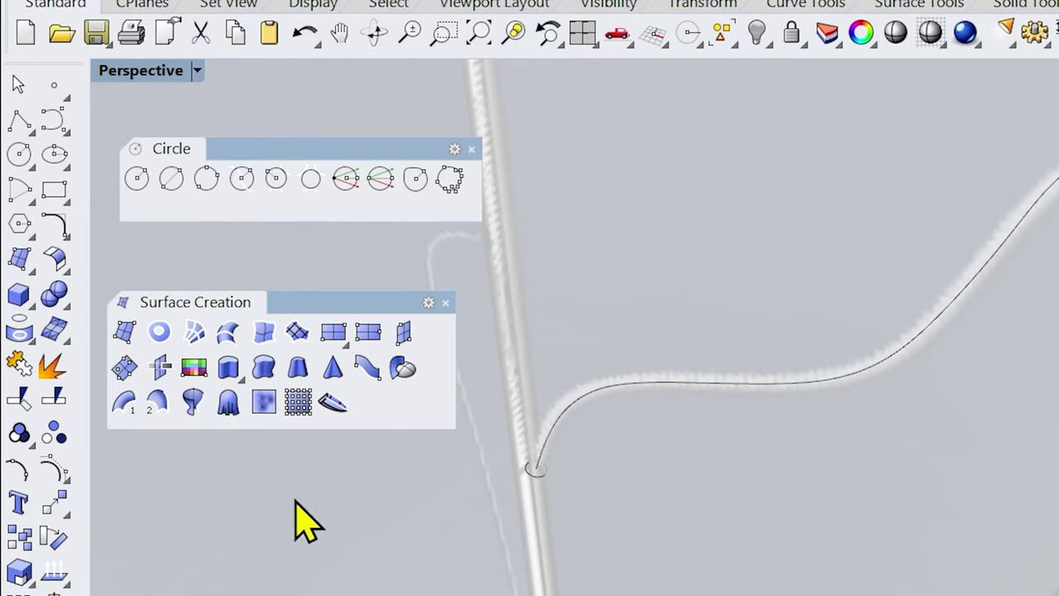
Sweep the circle along the arm curve with a one-rail sweep, using the Freeform frame style and leaving the cross sections unchanged.
click(161, 418)
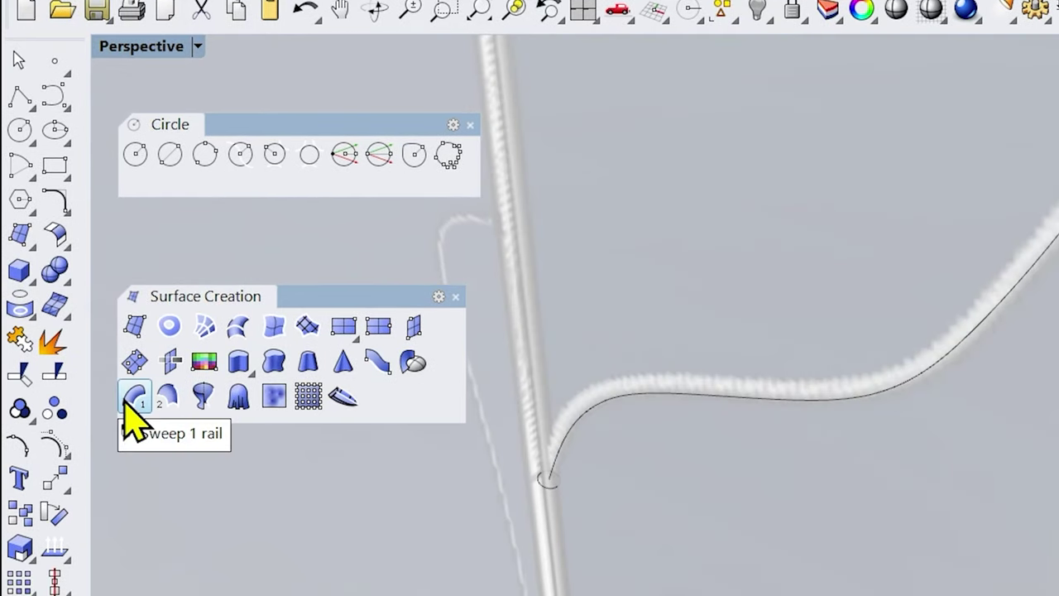
click(134, 399)
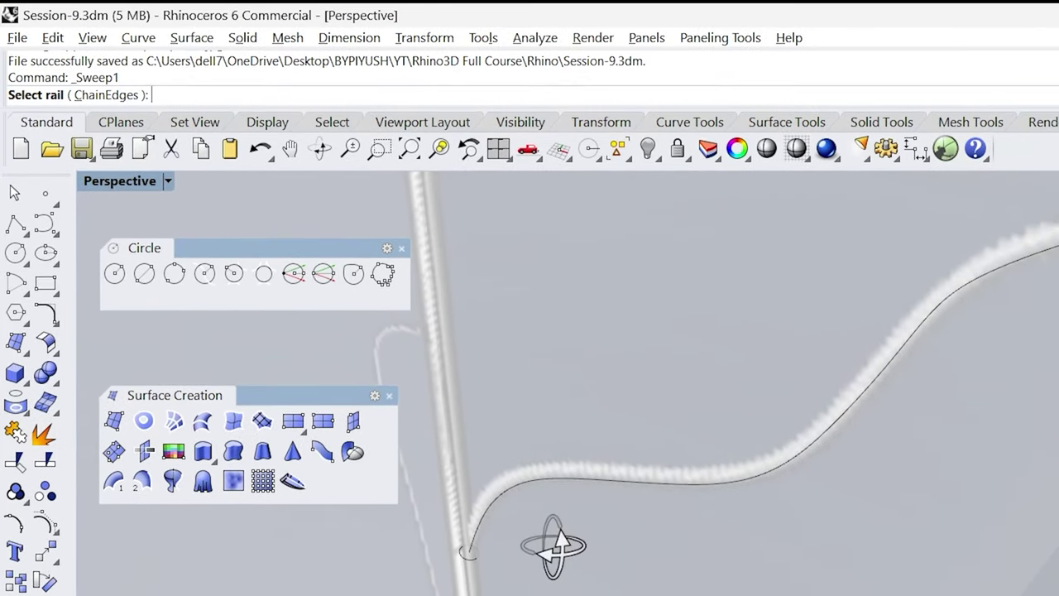
right_drag(553, 546, 562, 554)
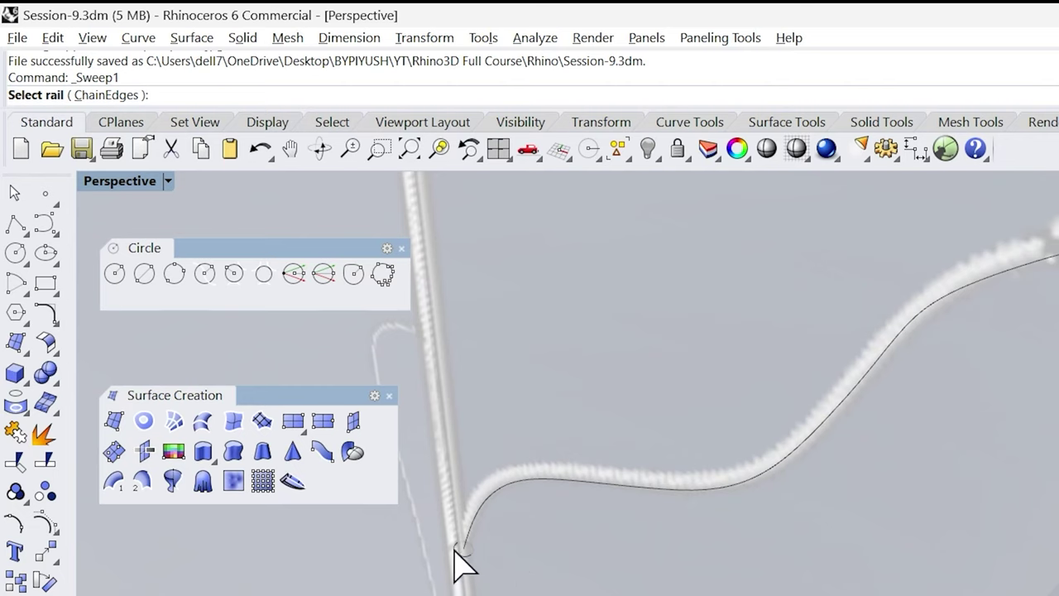
click(512, 481)
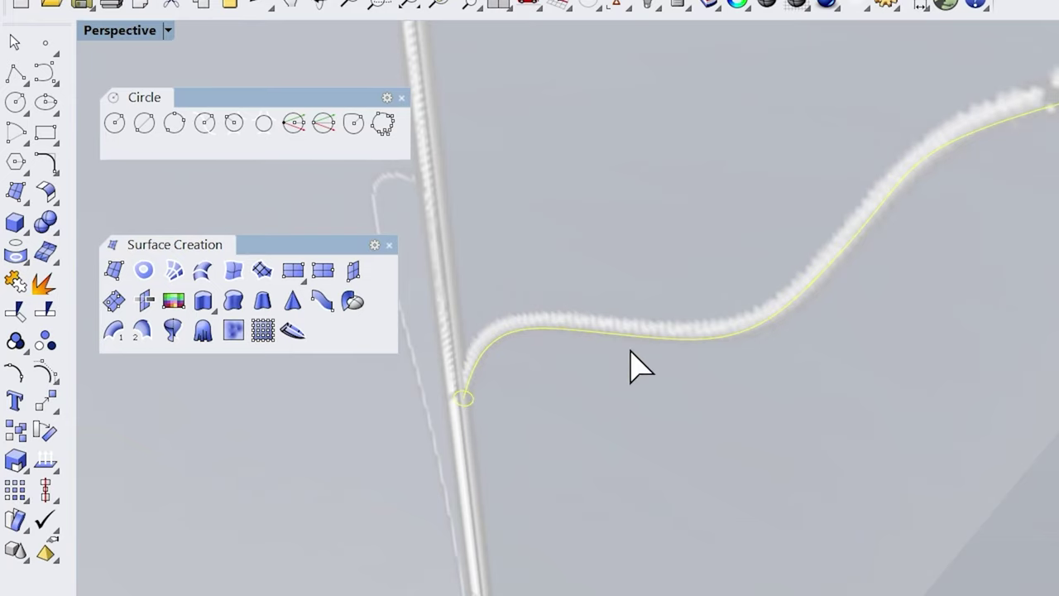
key(Return)
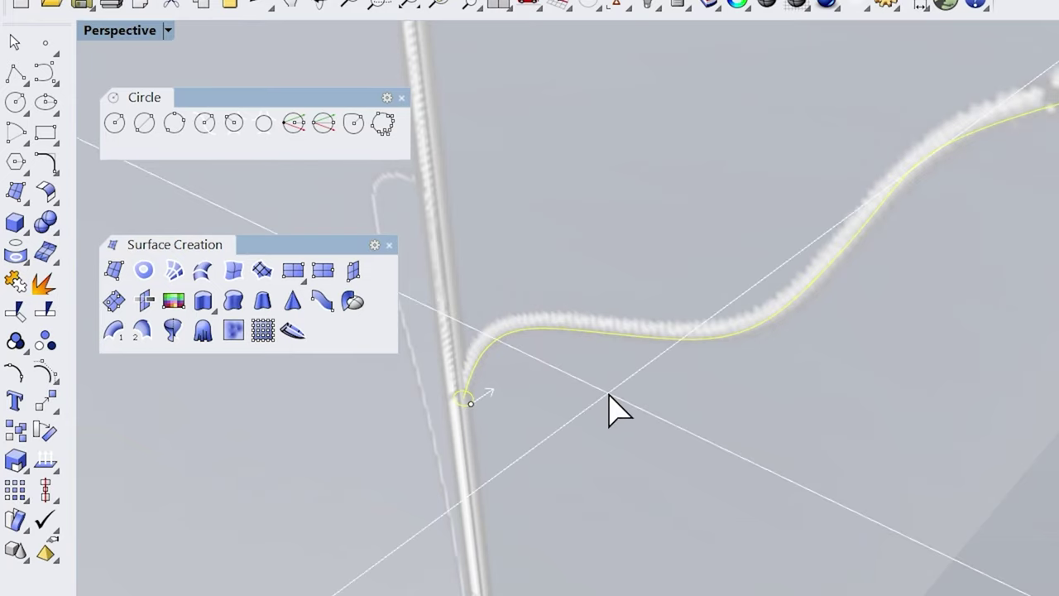
scroll(438, 383, up, 4)
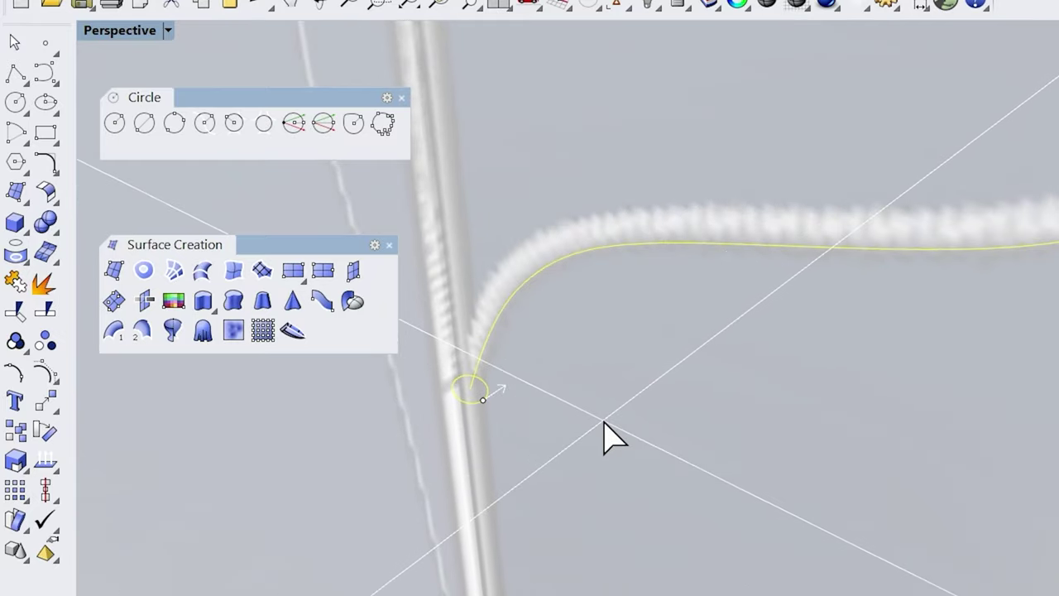
key(Return)
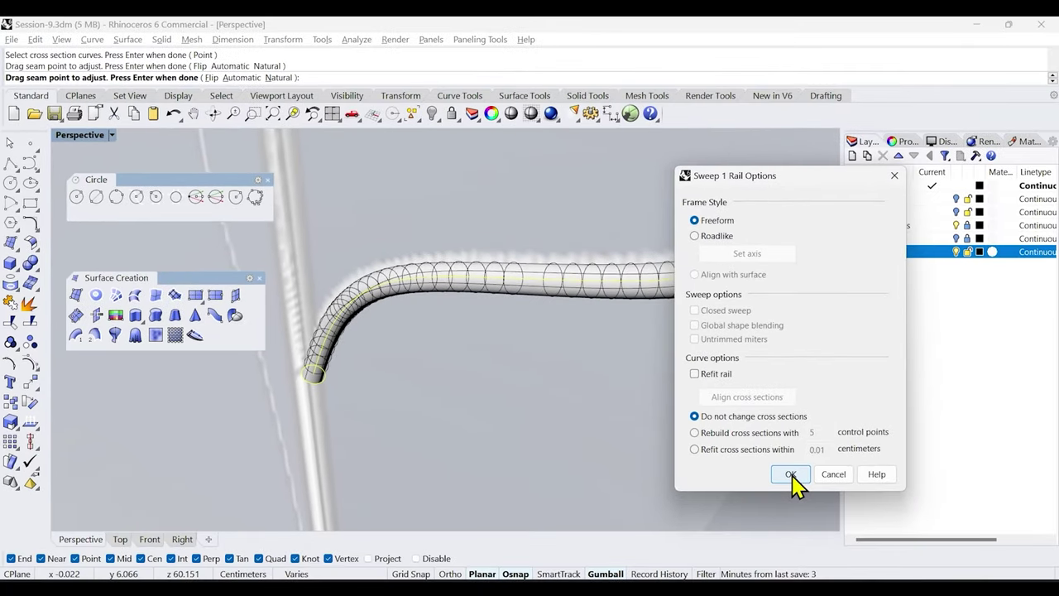
click(791, 475)
Show all hidden lamp parts and view the swept arm together with the pole and large shade.
scroll(439, 361, down, 4)
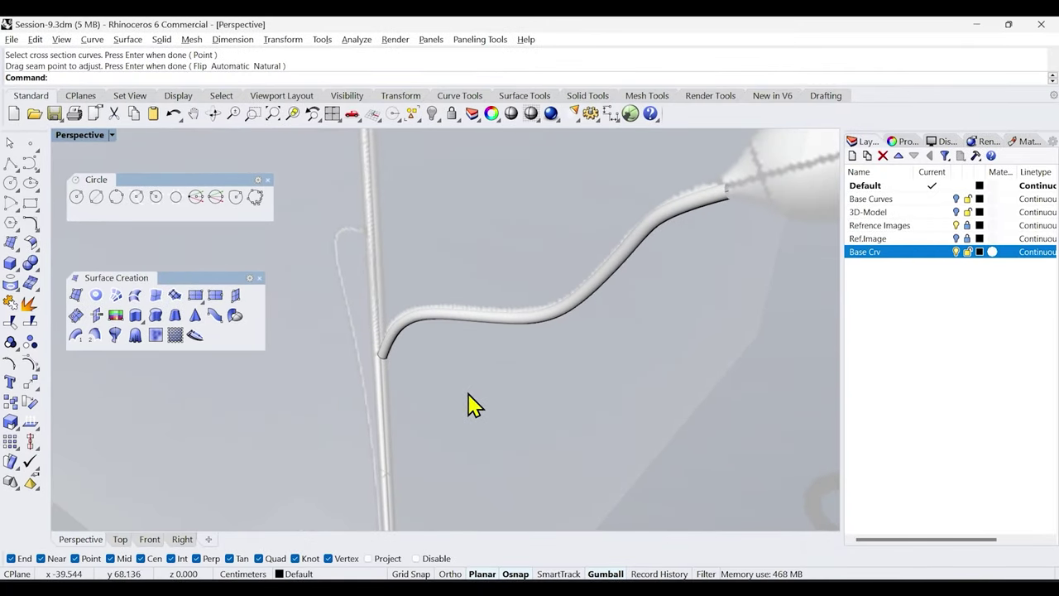
right_drag(471, 405, 482, 341)
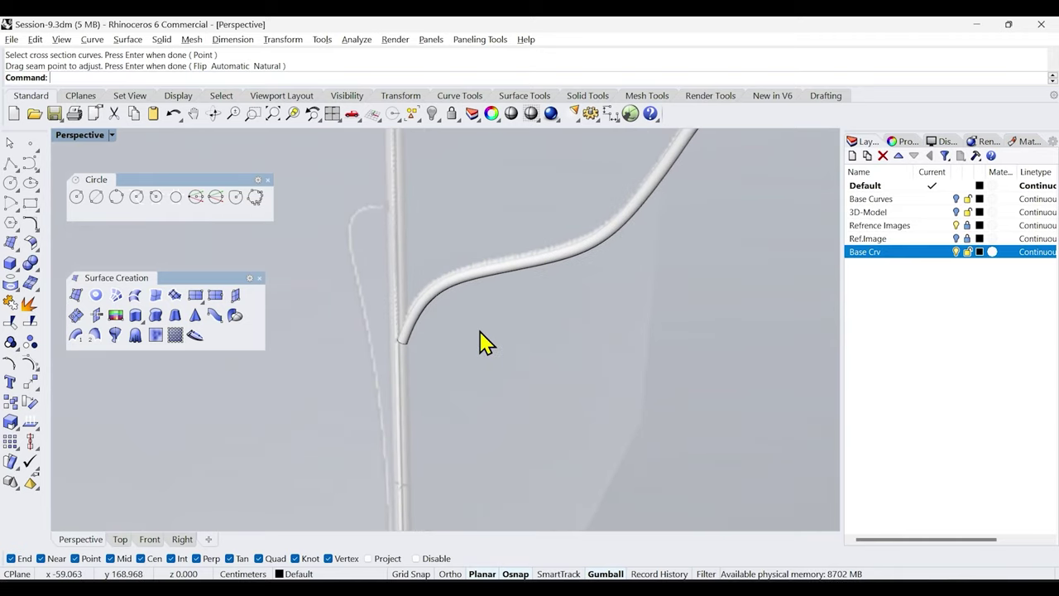
middle_click(482, 342)
click(447, 309)
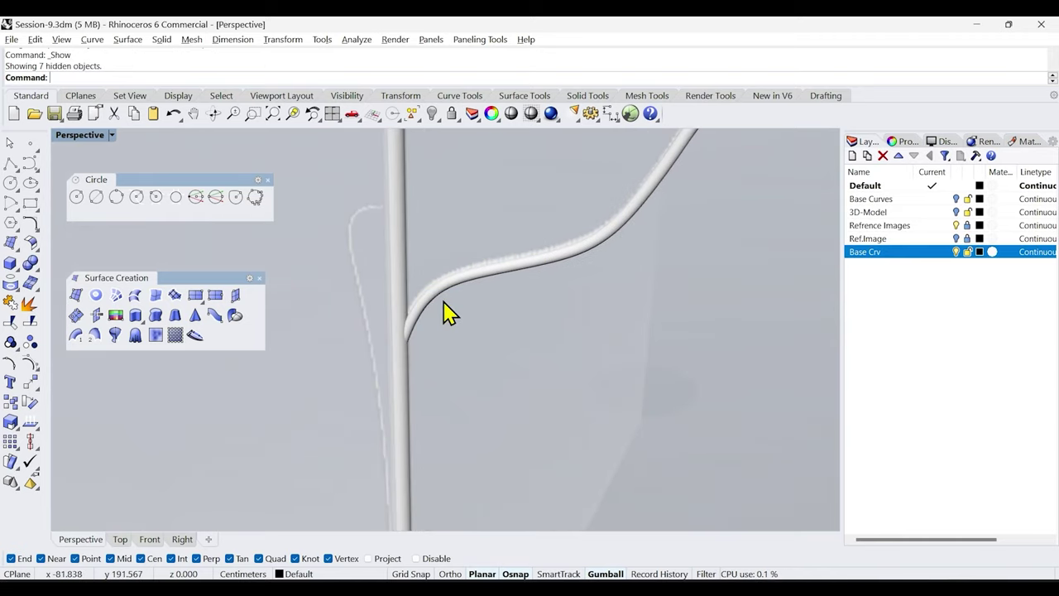
scroll(428, 389, down, 3)
right_drag(428, 389, 452, 384)
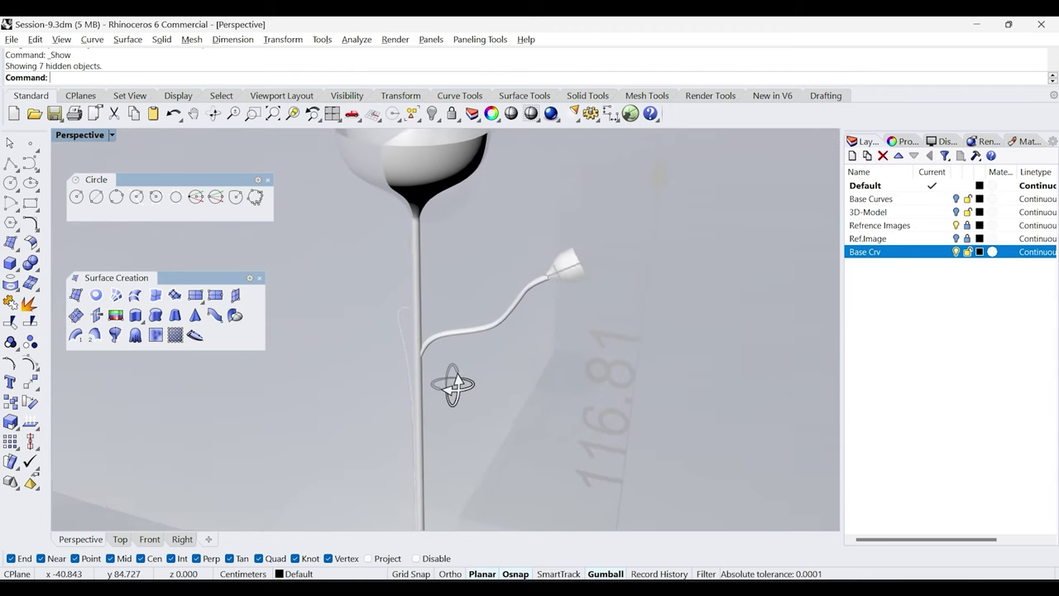
Set the Perspective view to Shaded display and turn off the Refrence Images layer.
click(111, 135)
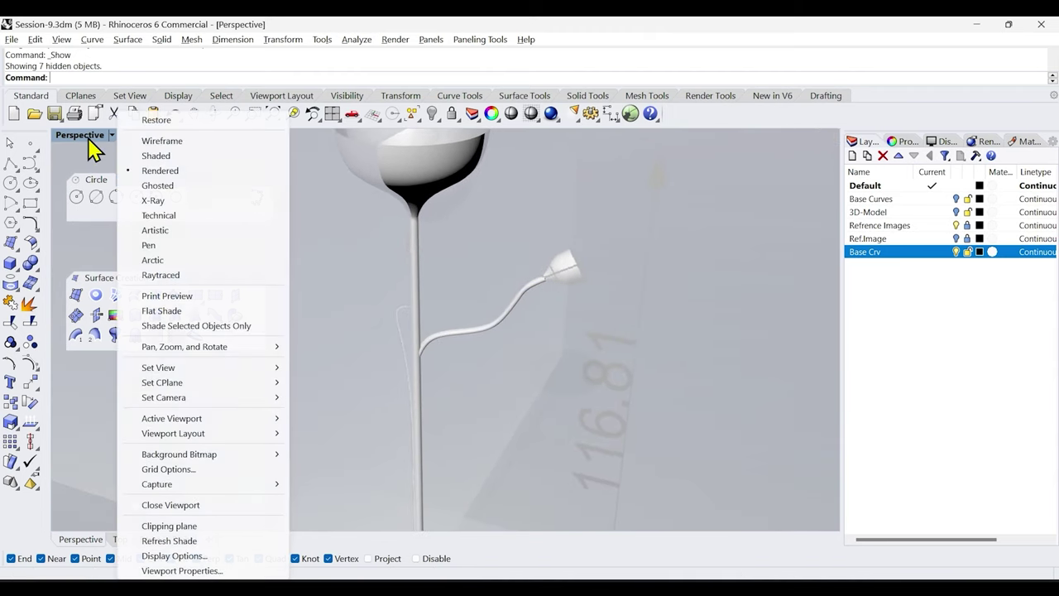
click(153, 155)
mouse_move(388, 347)
right_down()
mouse_move(408, 366)
mouse_move(362, 356)
mouse_move(506, 344)
mouse_move(569, 355)
mouse_move(750, 313)
right_up()
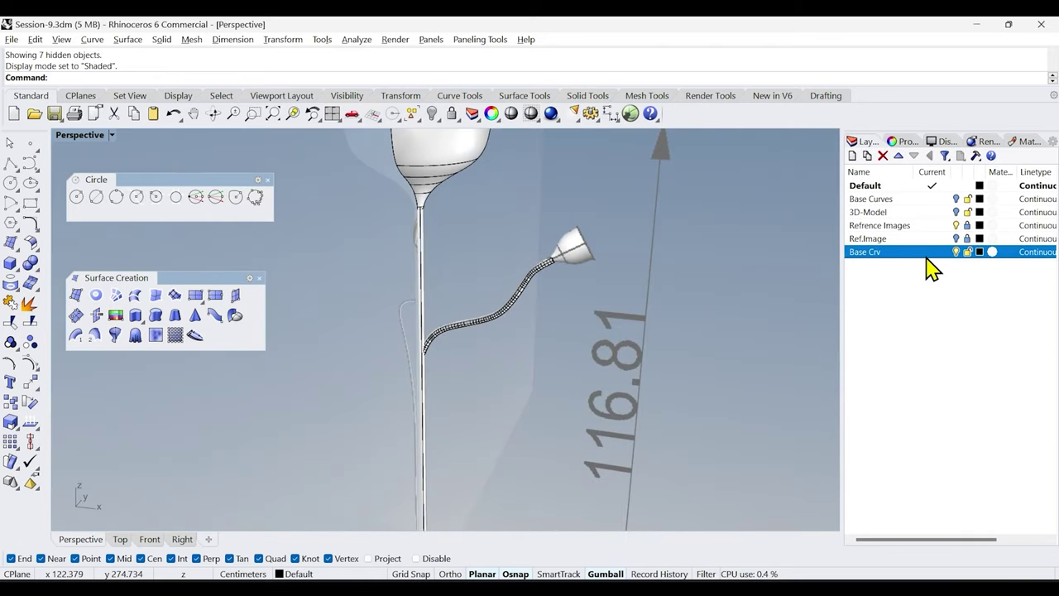
click(957, 240)
click(956, 225)
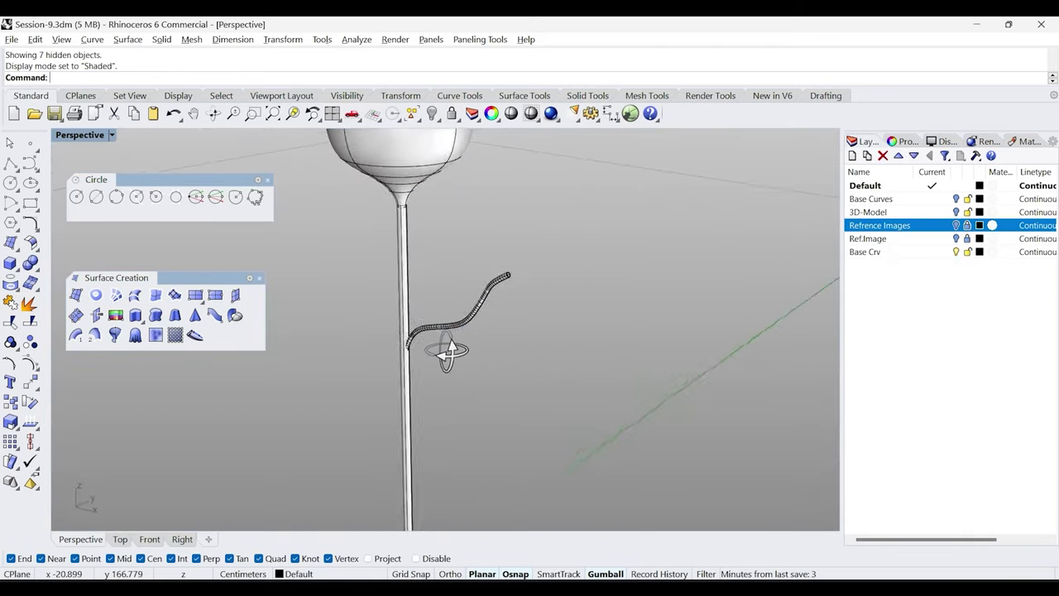
Close the floating Circle and Surface Creation palettes and examine the arm's joint with the pole in the Front view.
click(150, 539)
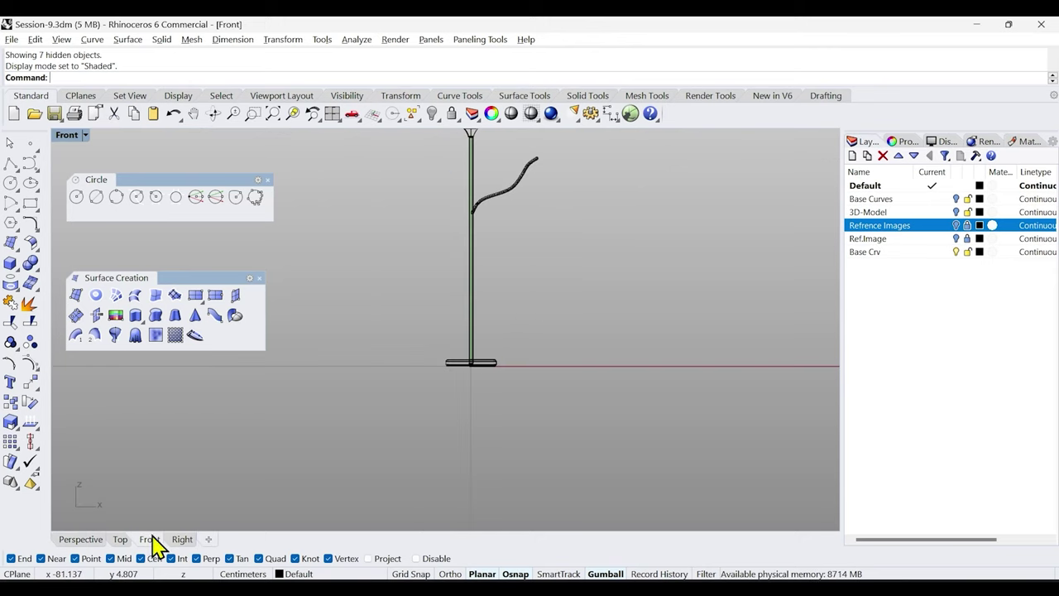
click(272, 114)
click(268, 181)
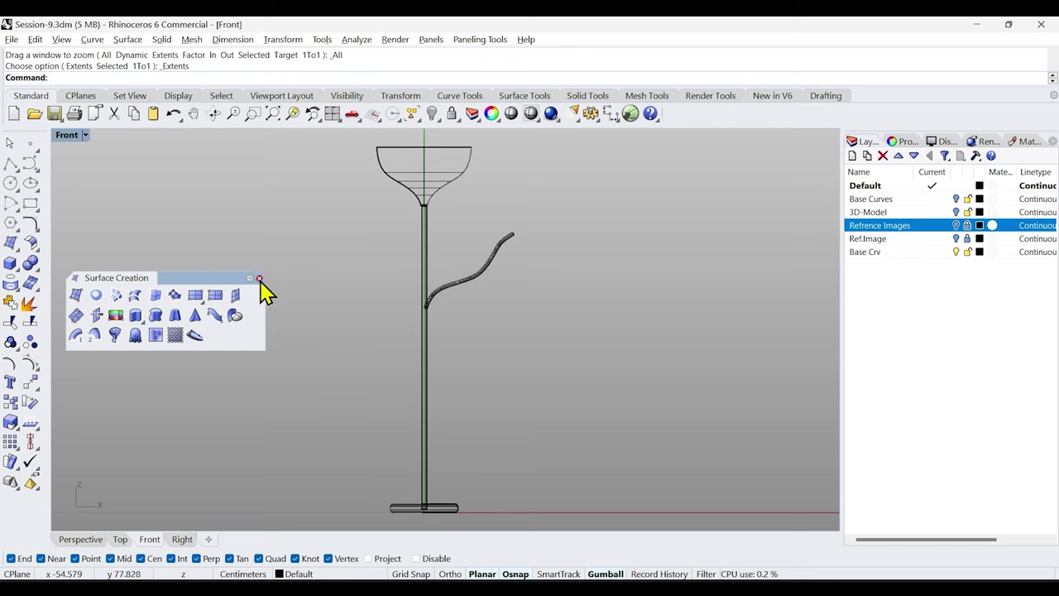
click(259, 278)
click(306, 116)
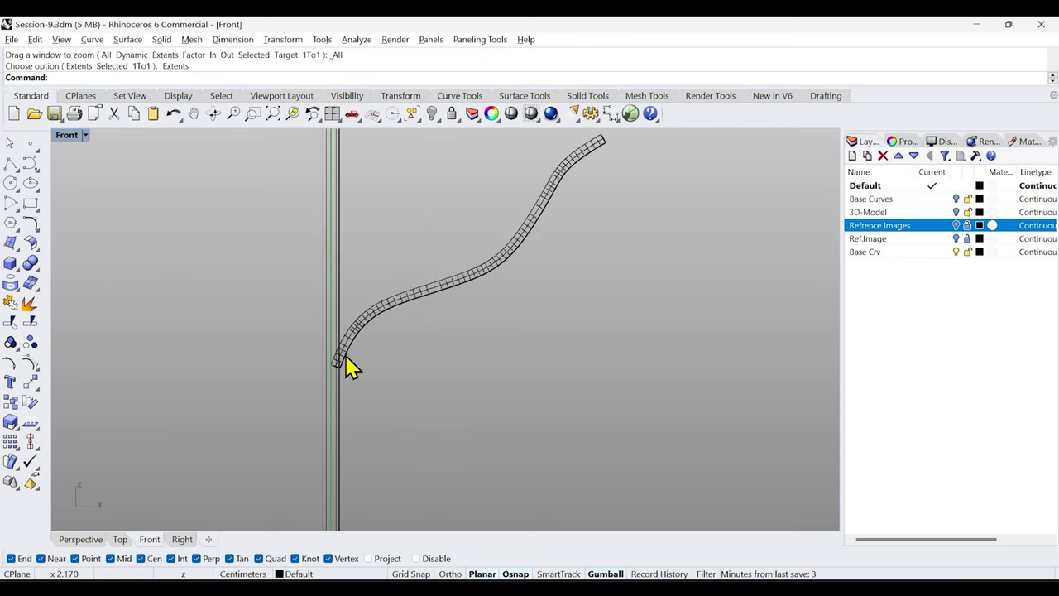
scroll(339, 364, up, 3)
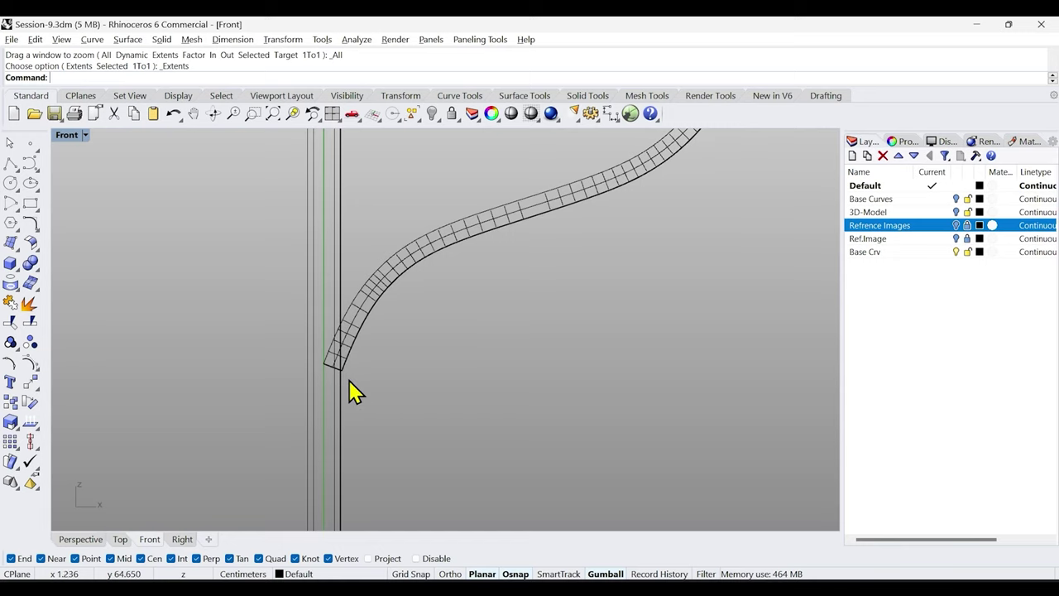
scroll(447, 434, down, 5)
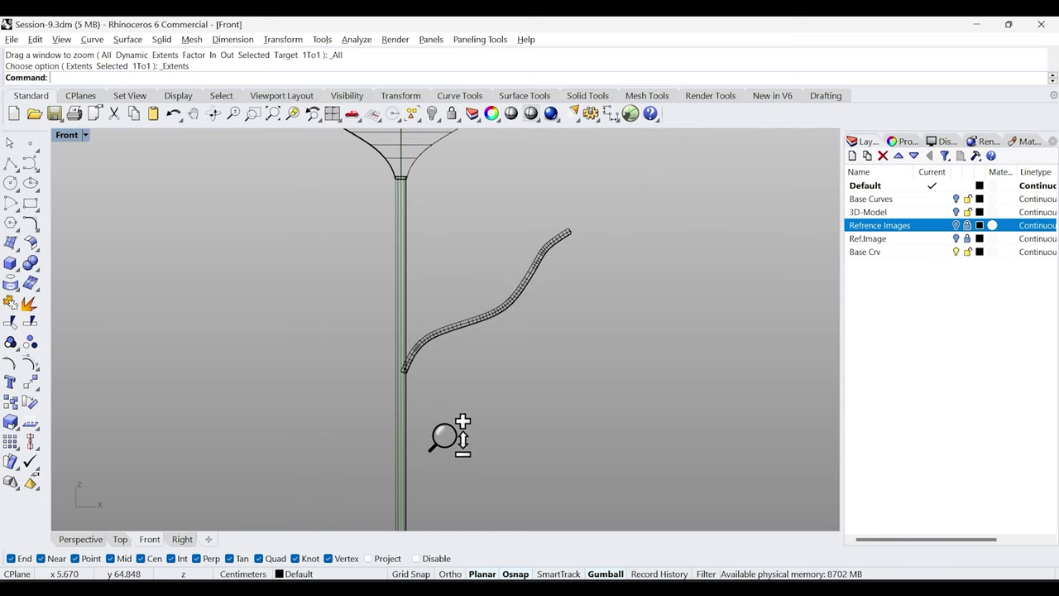
Turn on the Ref.Image layer and frame the small shade at the arm's end in the Front view.
click(956, 238)
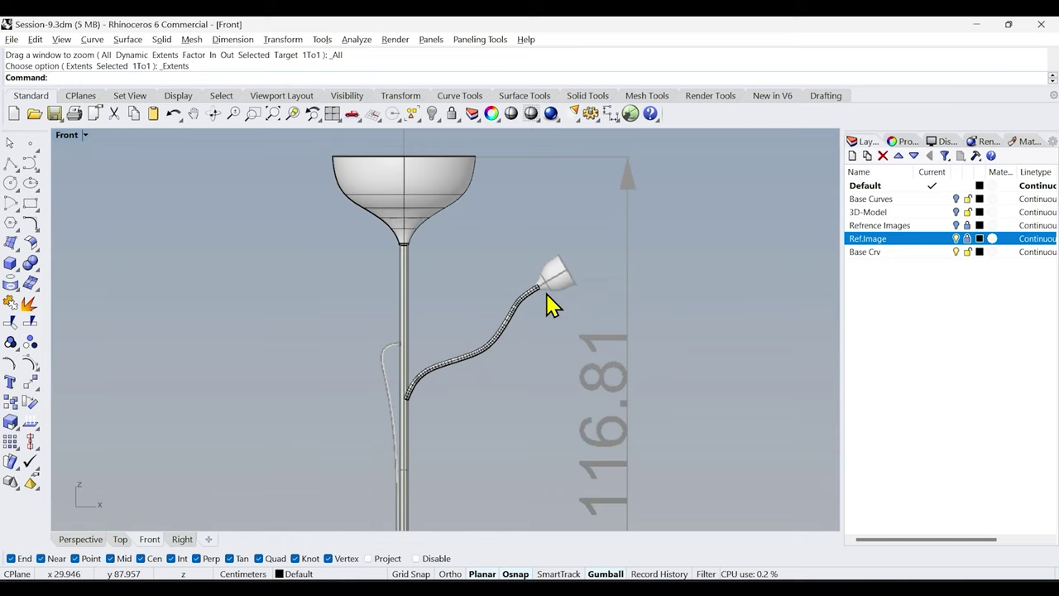
scroll(554, 277, up, 6)
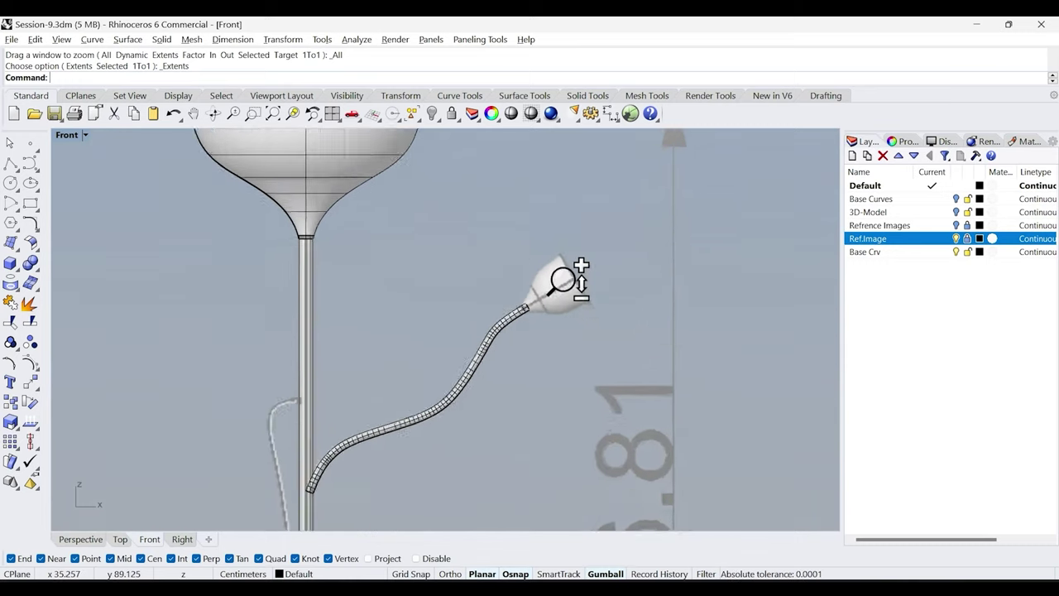
right_drag(500, 298, 529, 357)
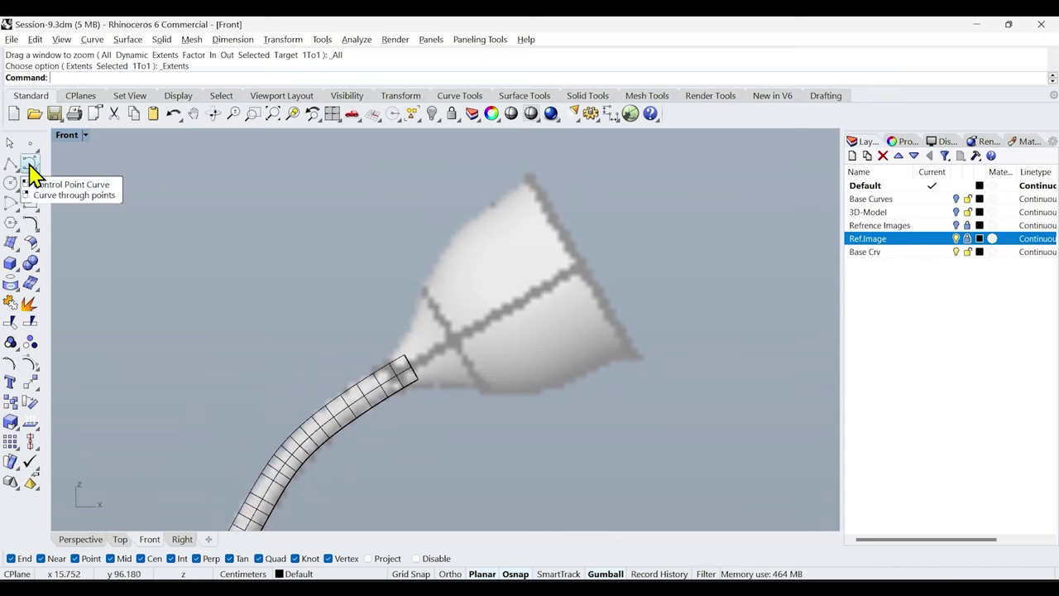
Trace the small shade's lower outline with a degree 3 control point curve from the arm's underside to the rim corner.
click(31, 165)
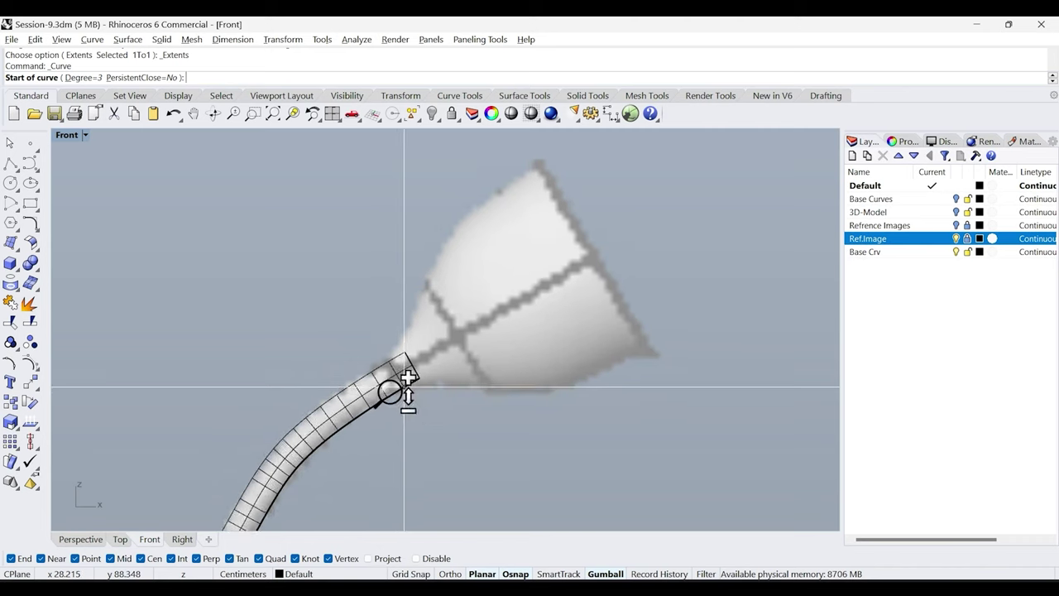
scroll(395, 394, up, 3)
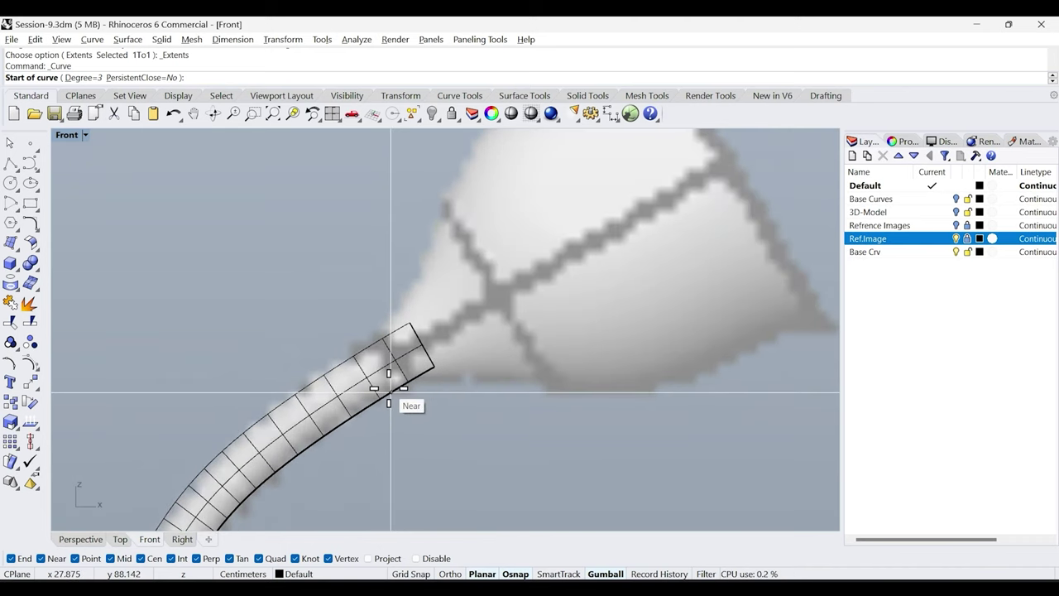
click(390, 392)
click(442, 378)
click(546, 386)
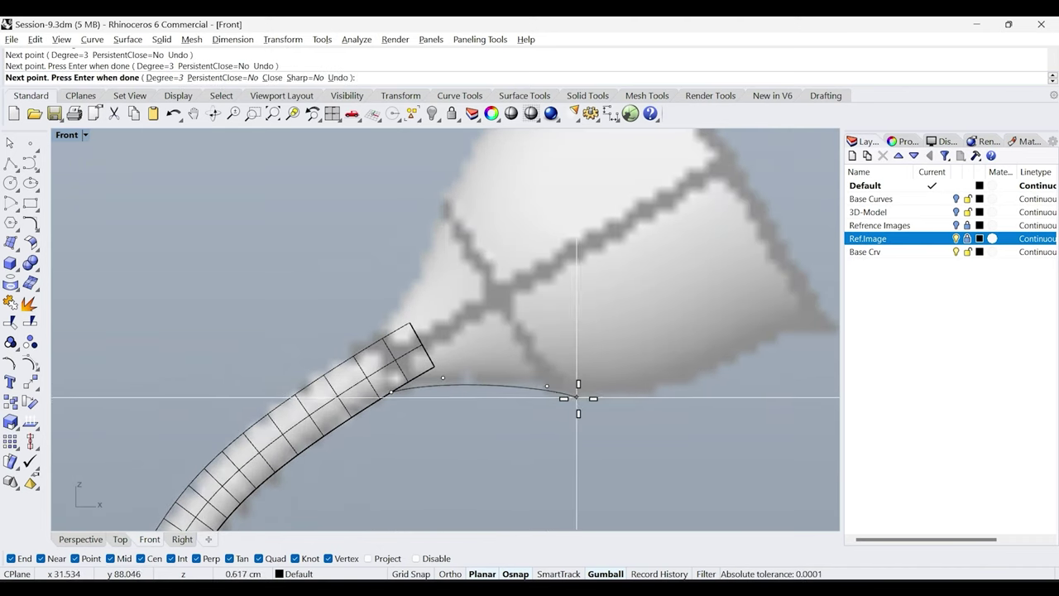
click(635, 398)
click(697, 382)
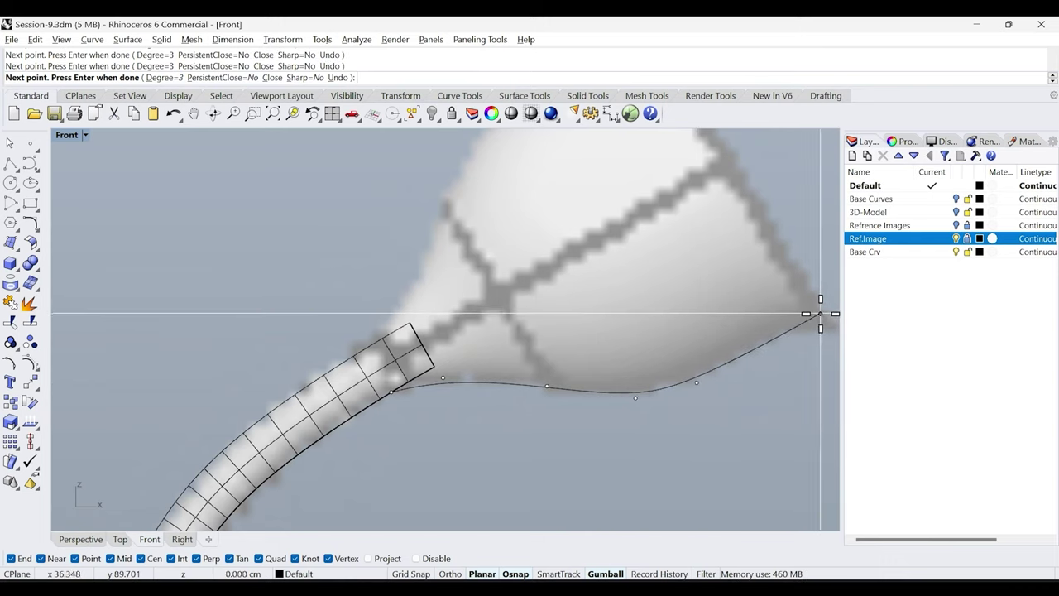
click(820, 313)
key(Return)
scroll(549, 338, down, 5)
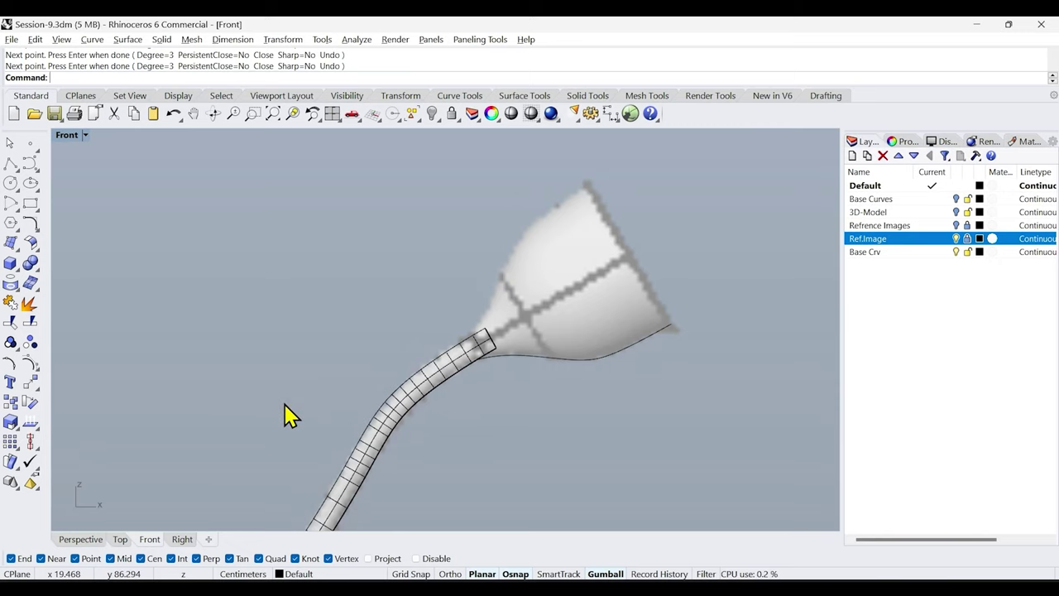
Select the large shade in the Perspective view and examine the small shade's profile curve and the arm's end from several angles.
right_drag(392, 401, 275, 447)
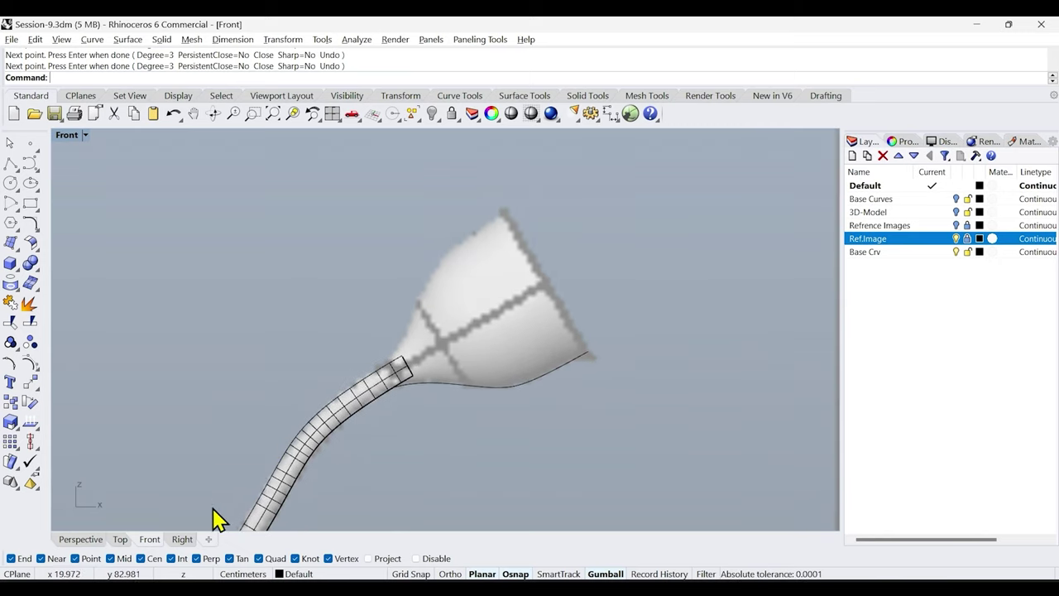
click(102, 540)
right_drag(495, 361, 447, 376)
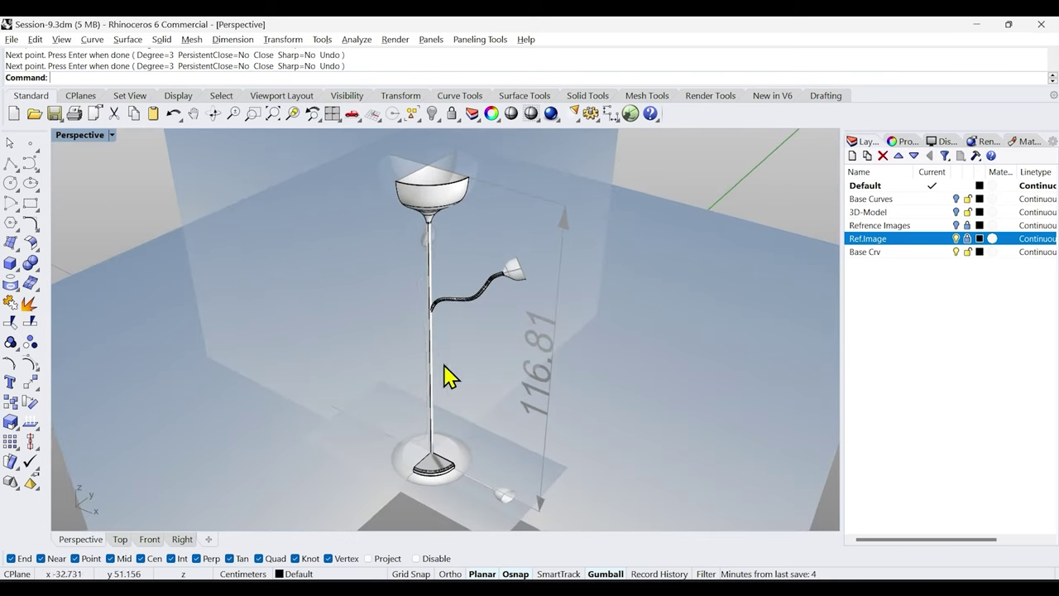
click(430, 199)
right_drag(524, 276, 463, 354)
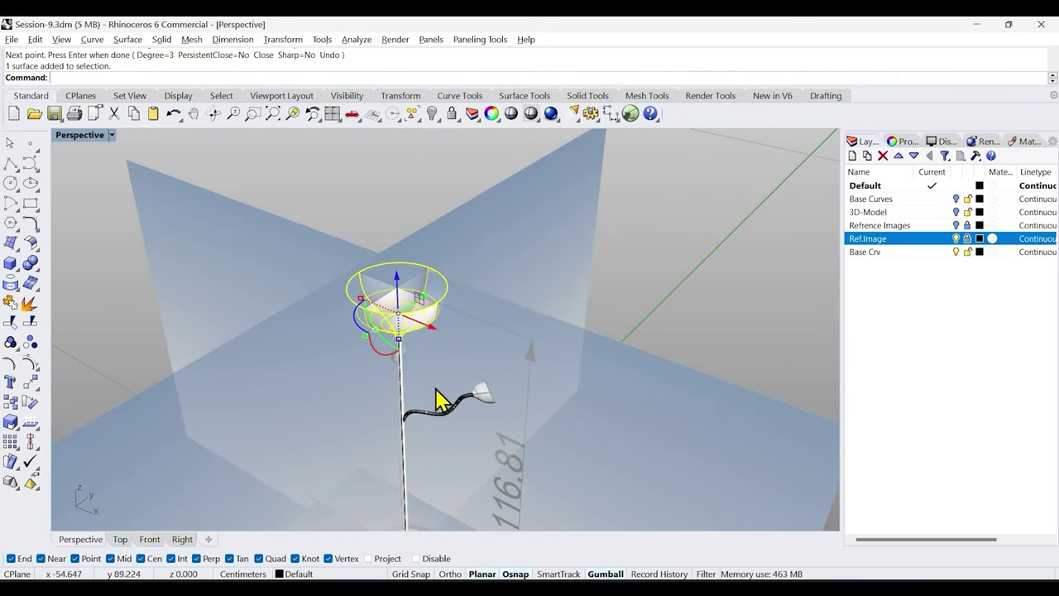
right_drag(439, 401, 372, 381)
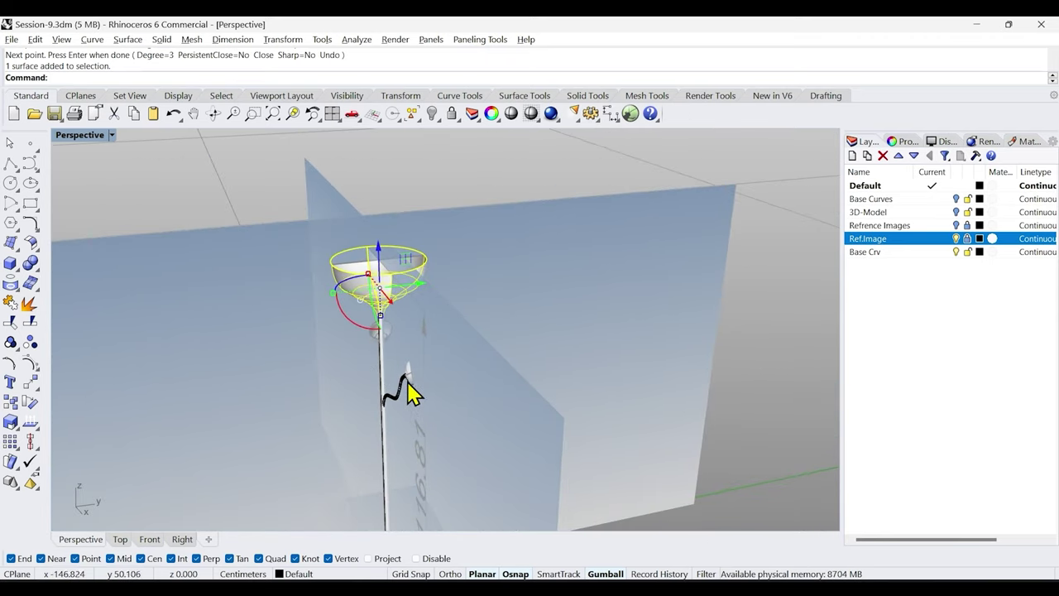
scroll(397, 364, up, 5)
right_drag(386, 331, 515, 378)
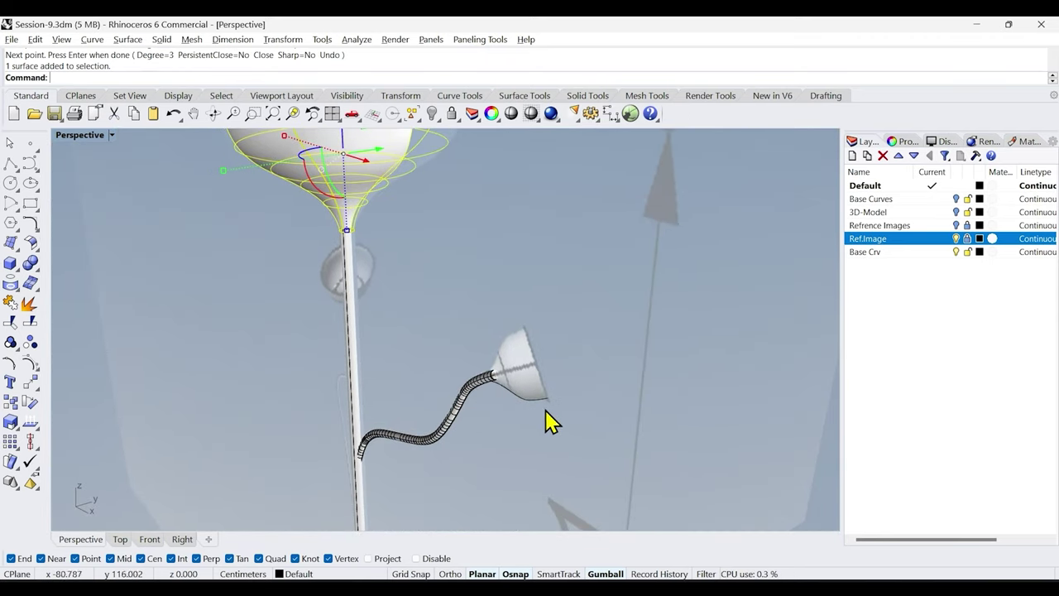
scroll(496, 364, up, 4)
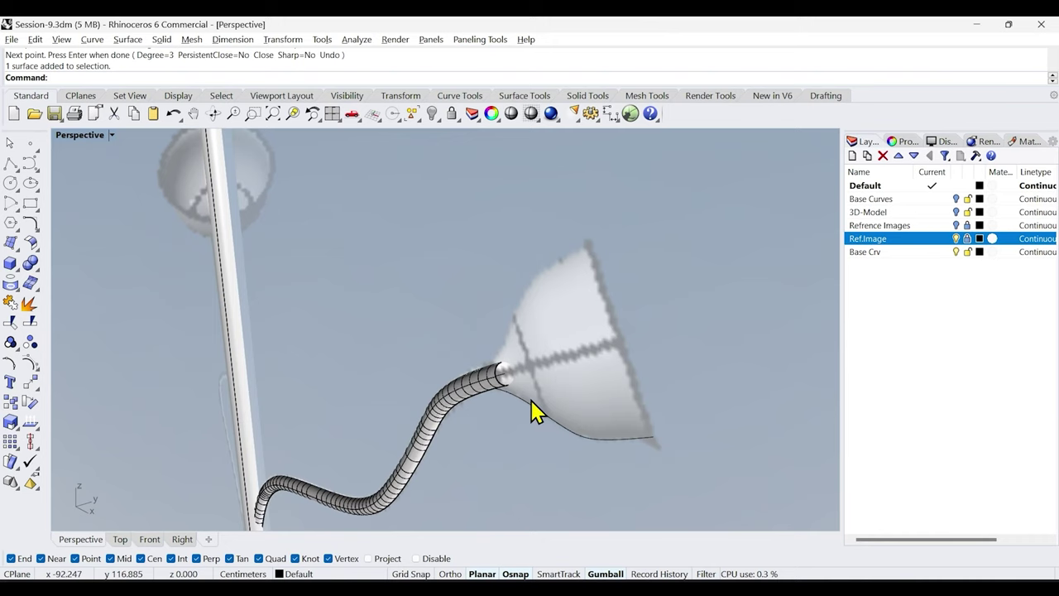
scroll(497, 405, up, 4)
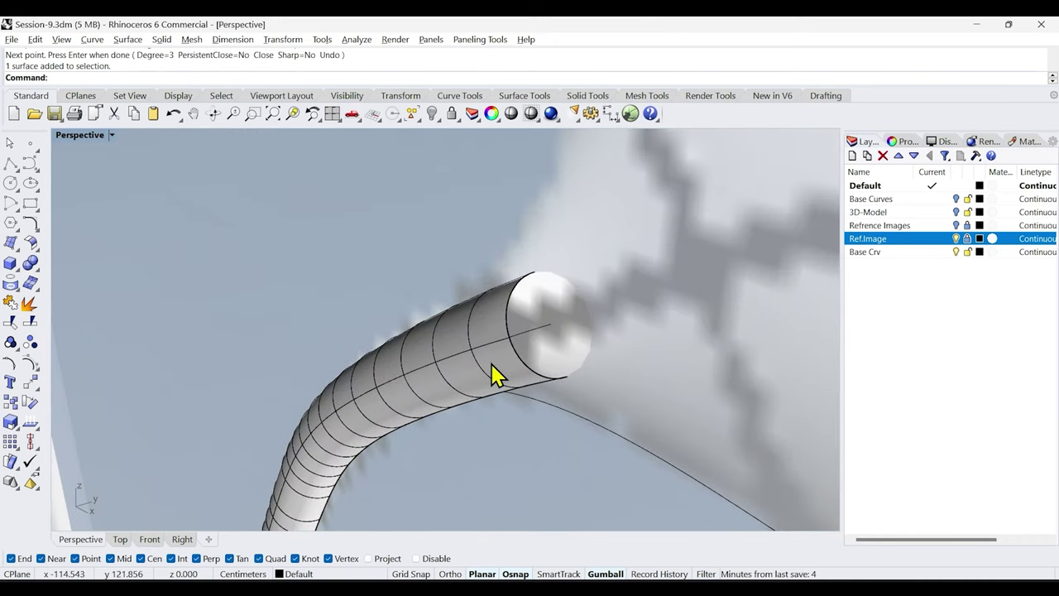
scroll(438, 455, down, 5)
scroll(427, 421, up, 3)
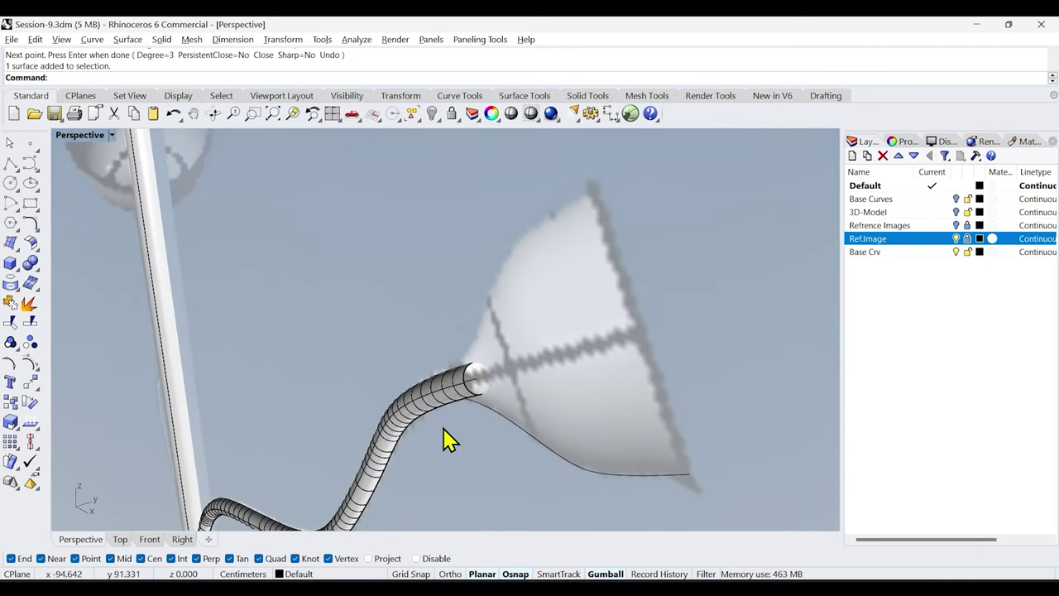
Draw a 1 cm diameter circle around the flexible arm's path curve, centred on its end at the small shade.
click(445, 400)
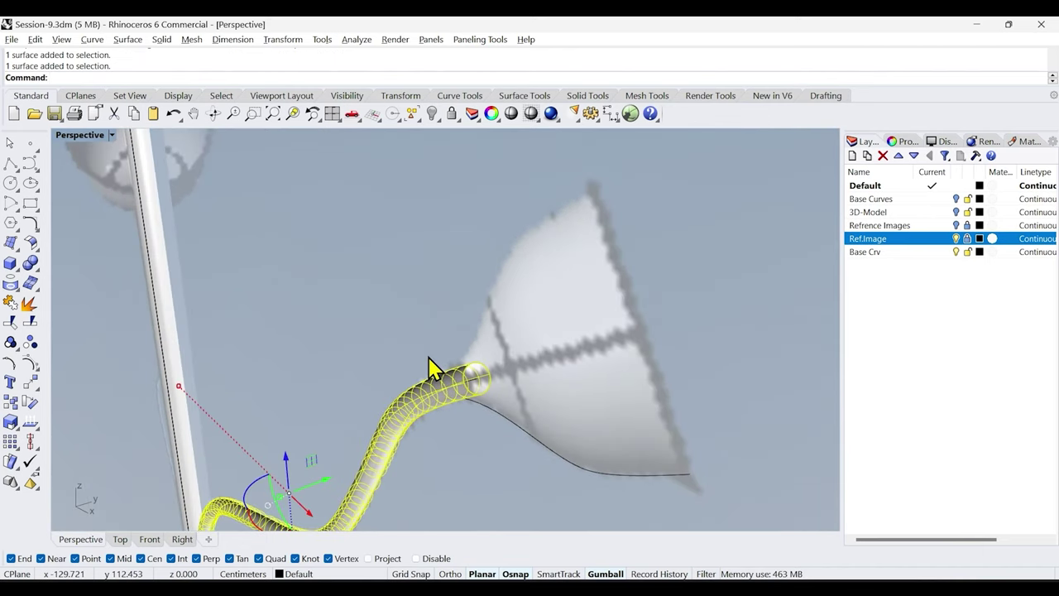
key(Escape)
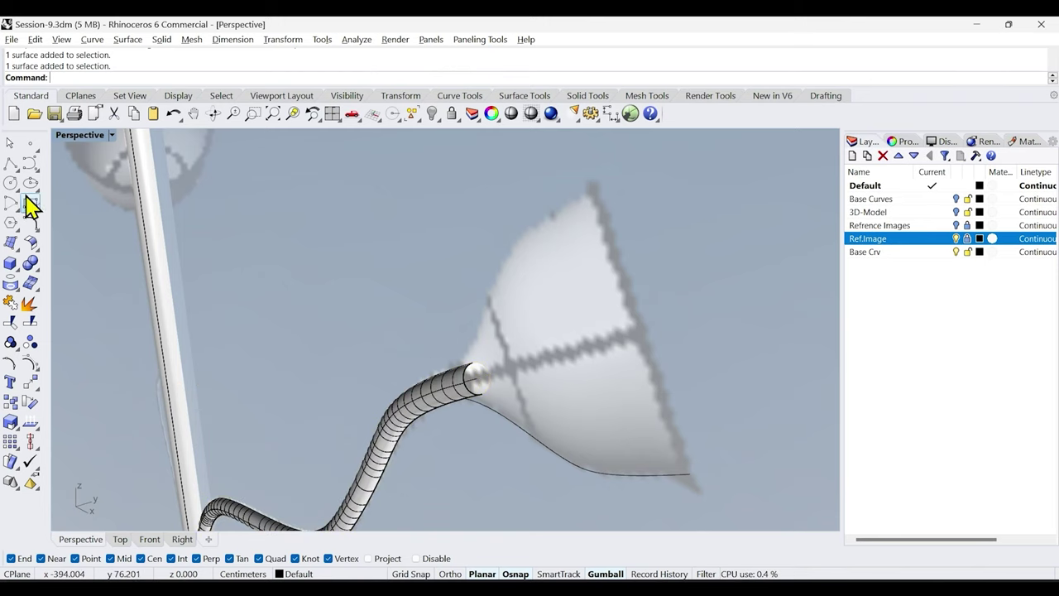
shift+right_drag(157, 319, 253, 431)
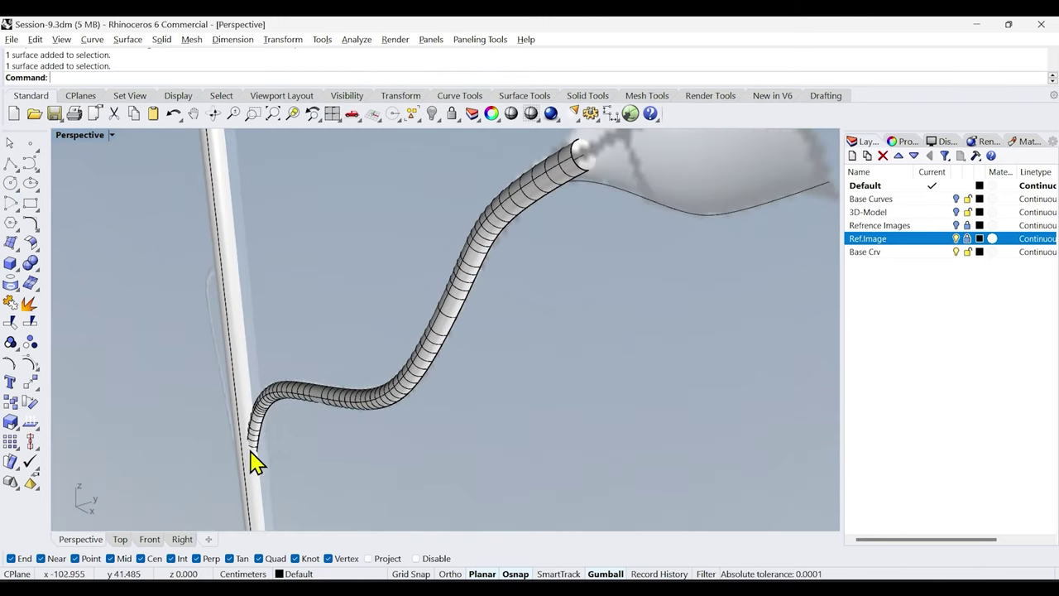
shift+right_drag(380, 248, 310, 345)
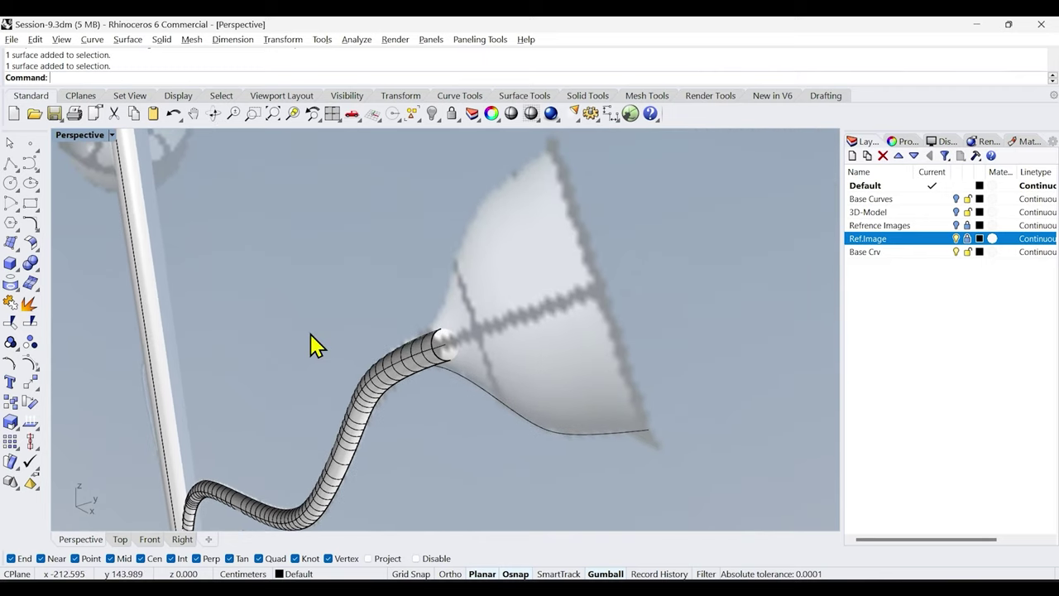
click(20, 192)
drag(78, 190, 125, 189)
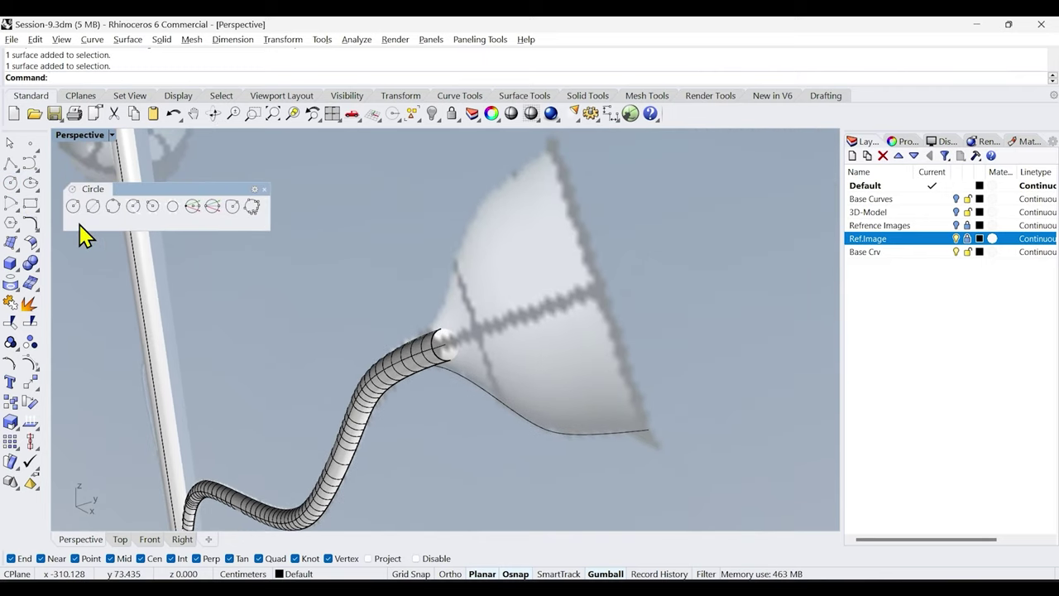
click(133, 207)
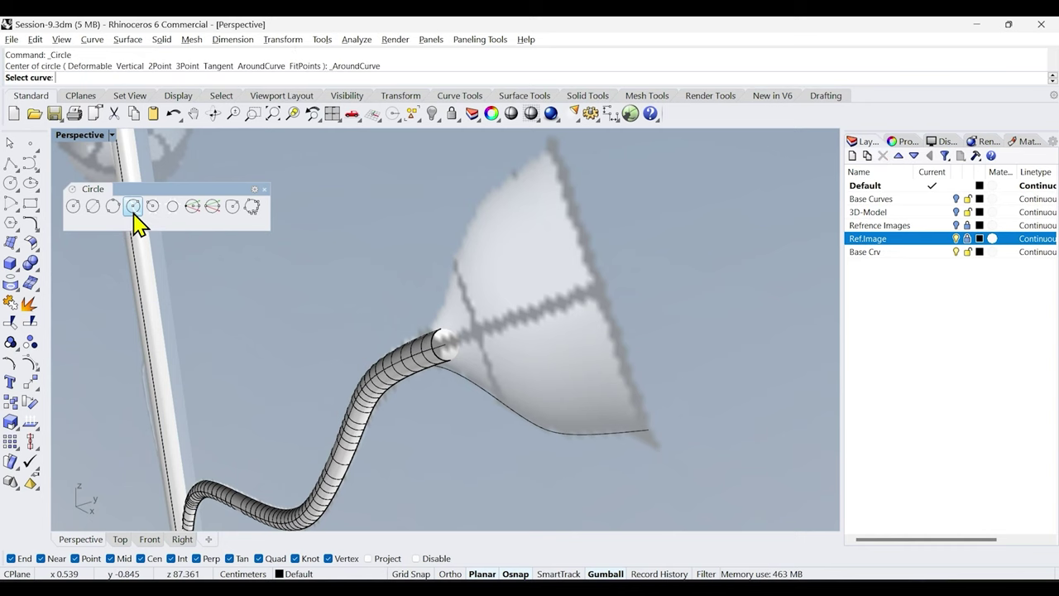
click(444, 352)
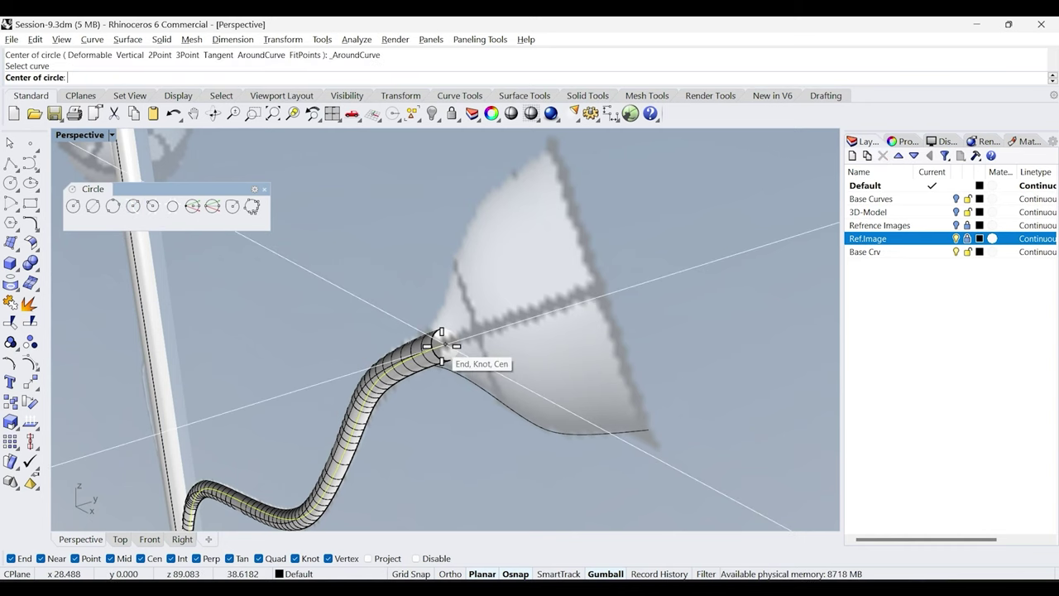
click(447, 342)
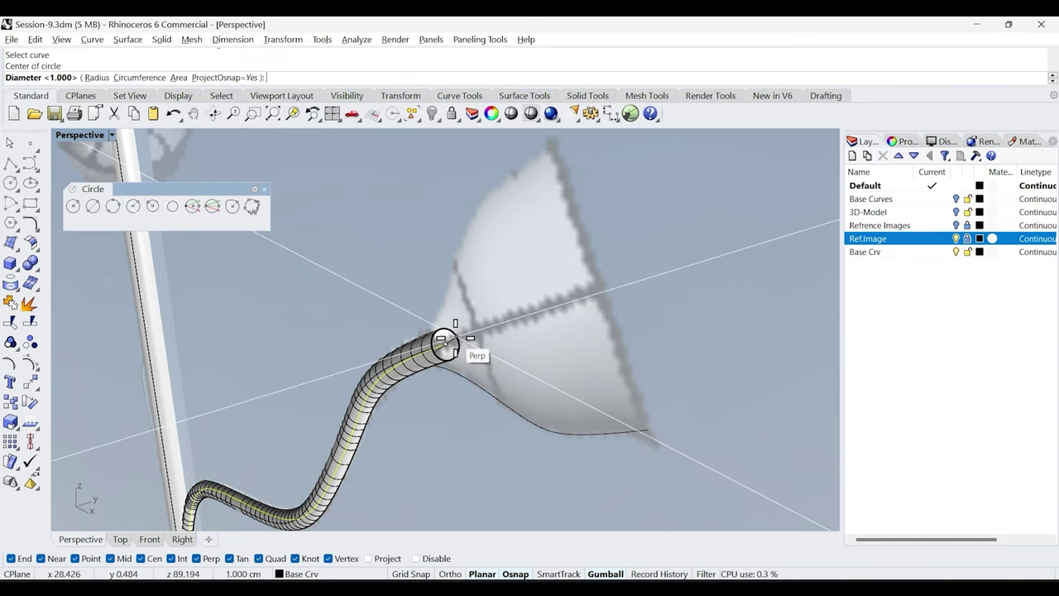
scroll(446, 342, up, 3)
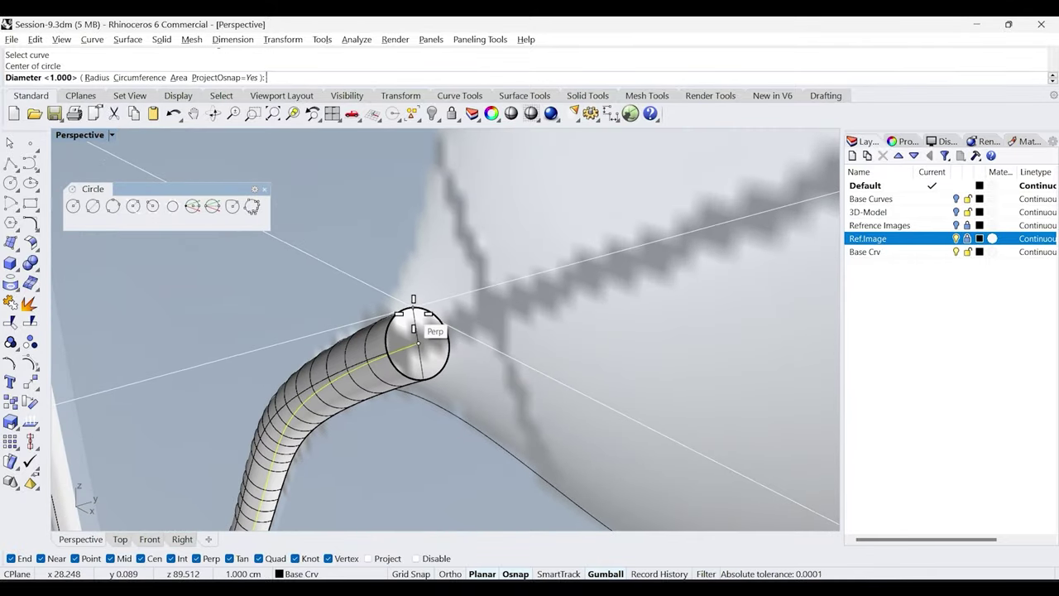
key(Escape)
scroll(335, 298, down, 3)
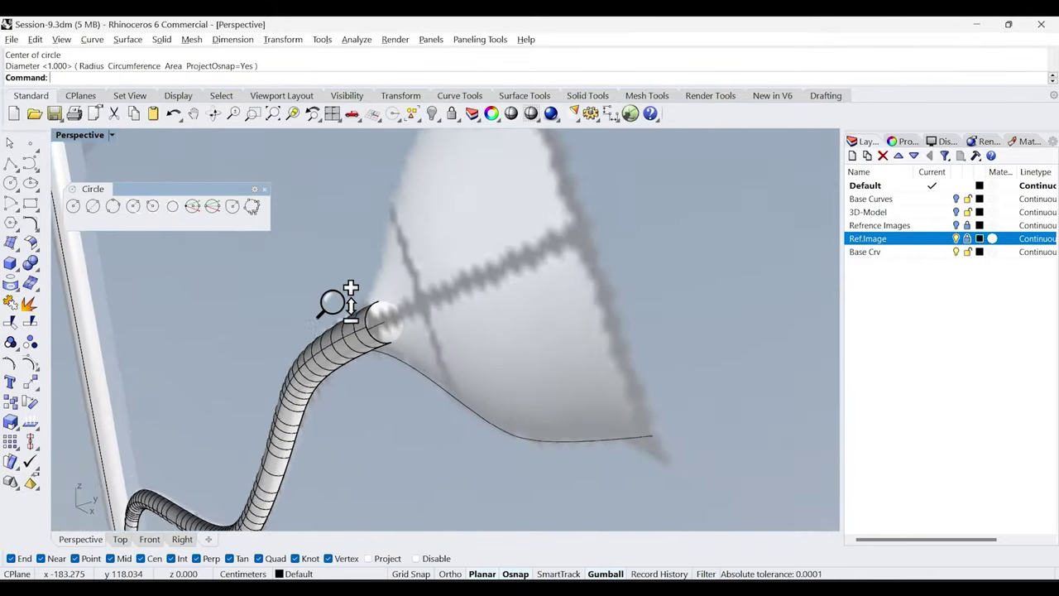
Open the Surface Creation tools as a floating palette.
click(18, 245)
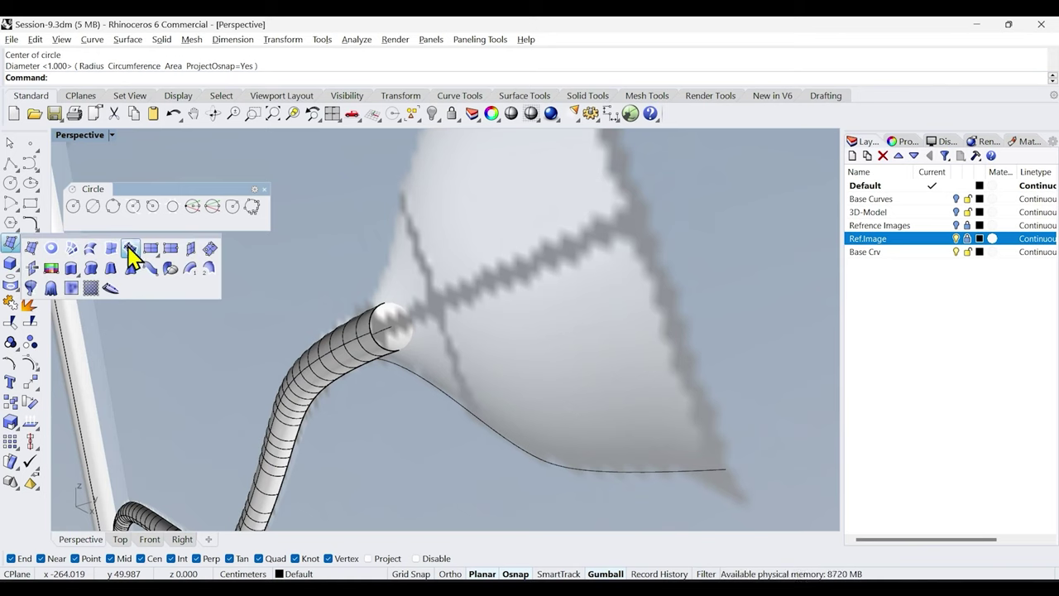
drag(115, 249, 142, 246)
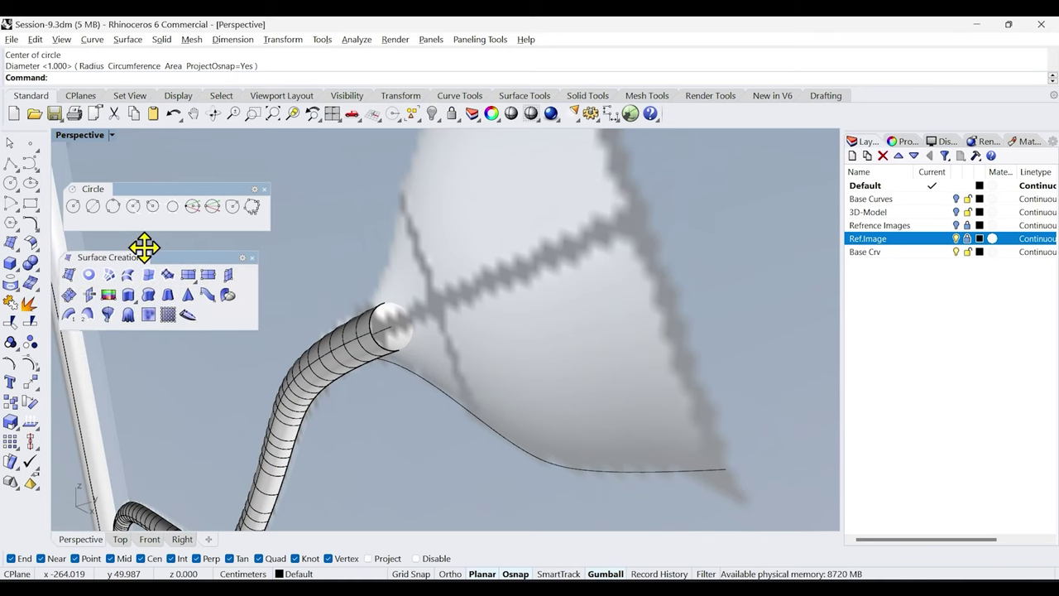
click(66, 321)
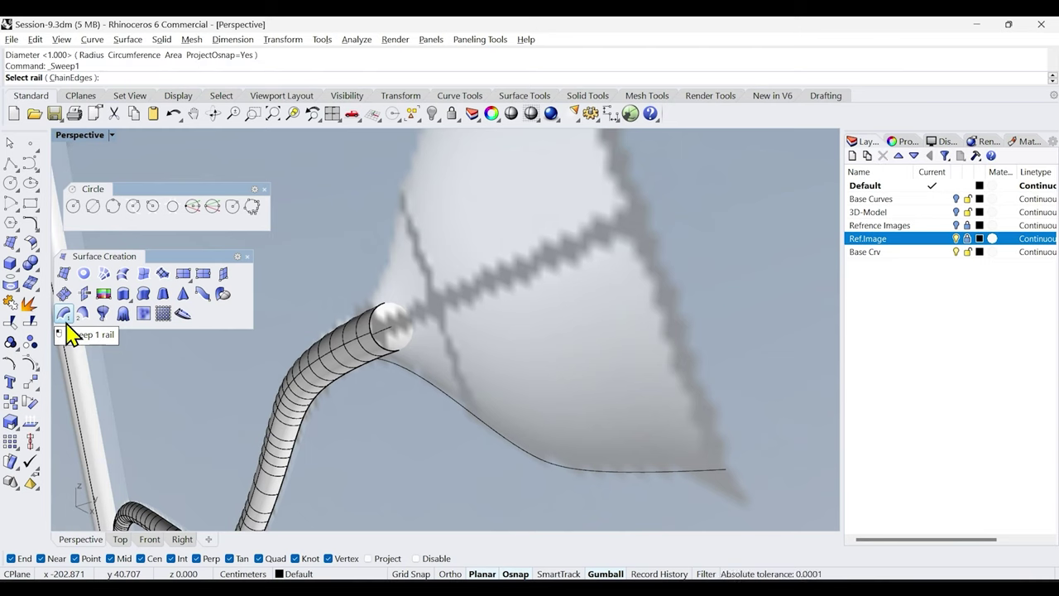
click(409, 370)
right_click(392, 397)
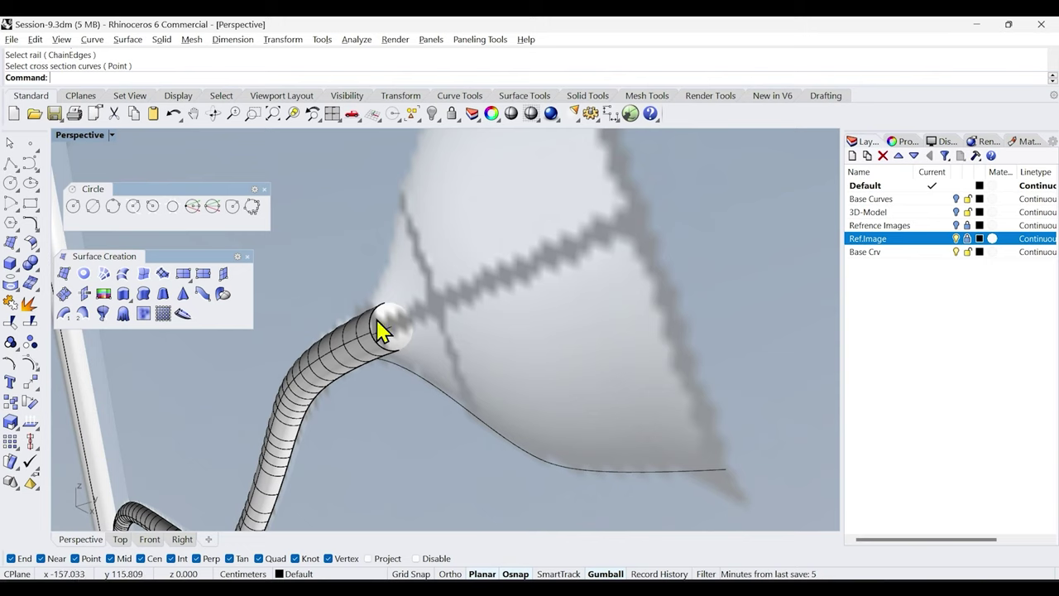
Create the small shade with Sweep 1 Rail, using the arm-end circle as rail, the traced profile as cross section and Freeform frame style.
click(70, 324)
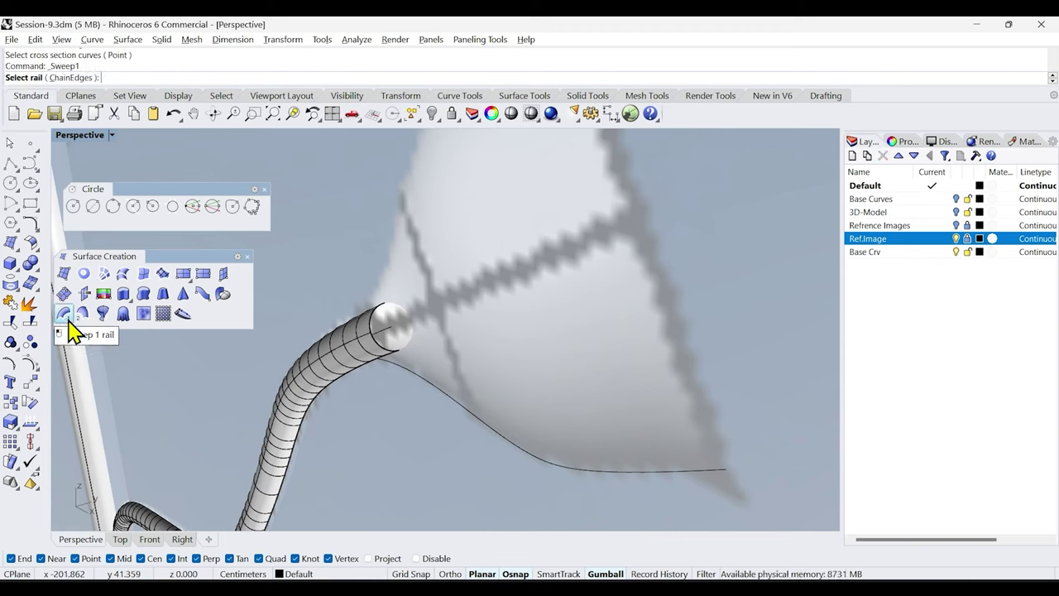
click(382, 351)
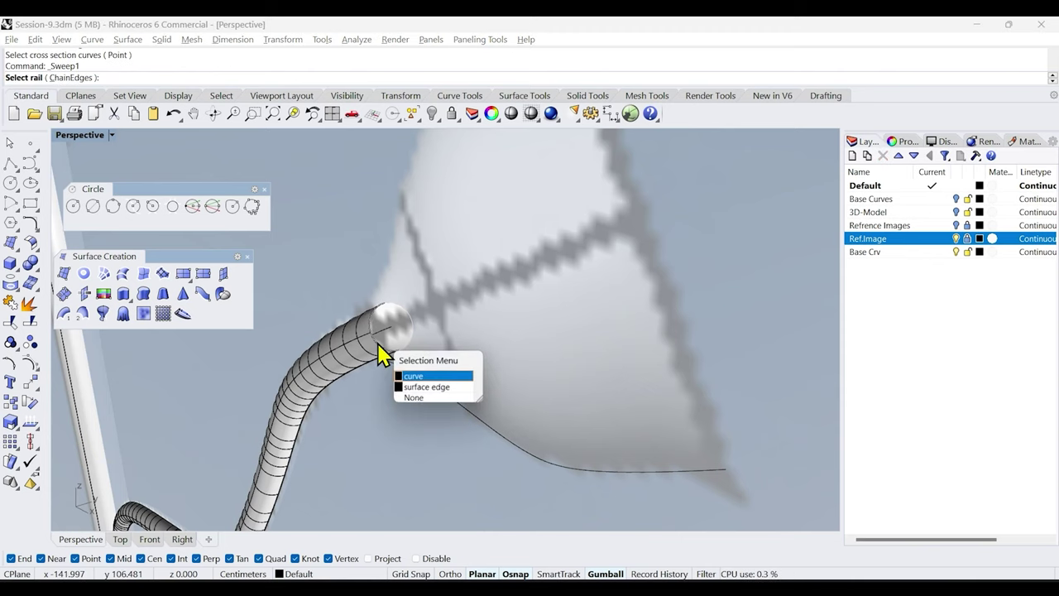
click(445, 376)
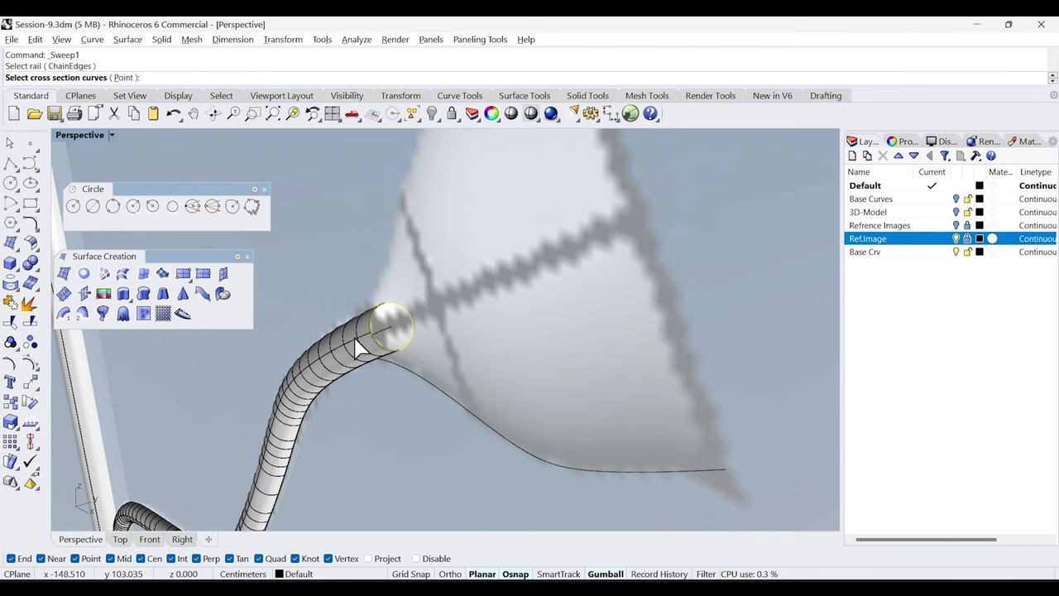
click(428, 392)
key(Return)
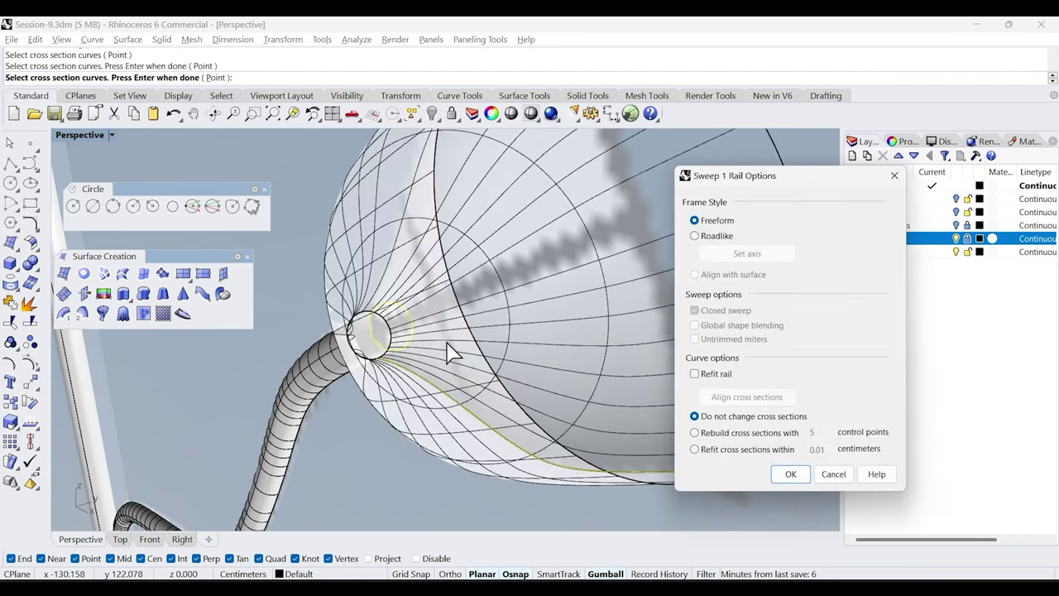
click(788, 473)
Frame the swept small shade, turn off the Ref.Image layer and examine the whole lamp in the Perspective view.
scroll(513, 381, down, 5)
right_drag(503, 397, 430, 393)
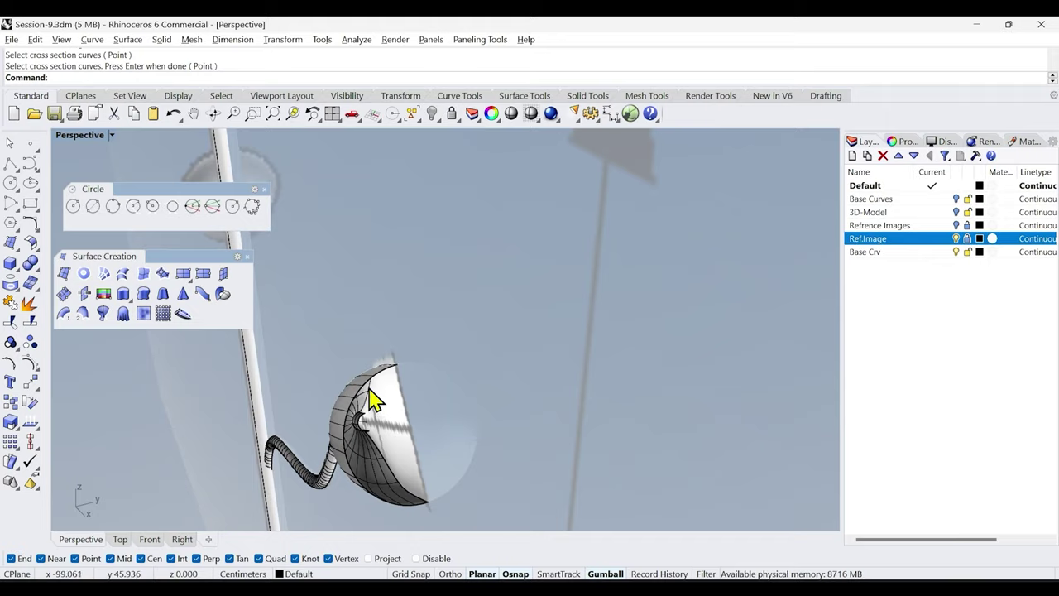
click(371, 397)
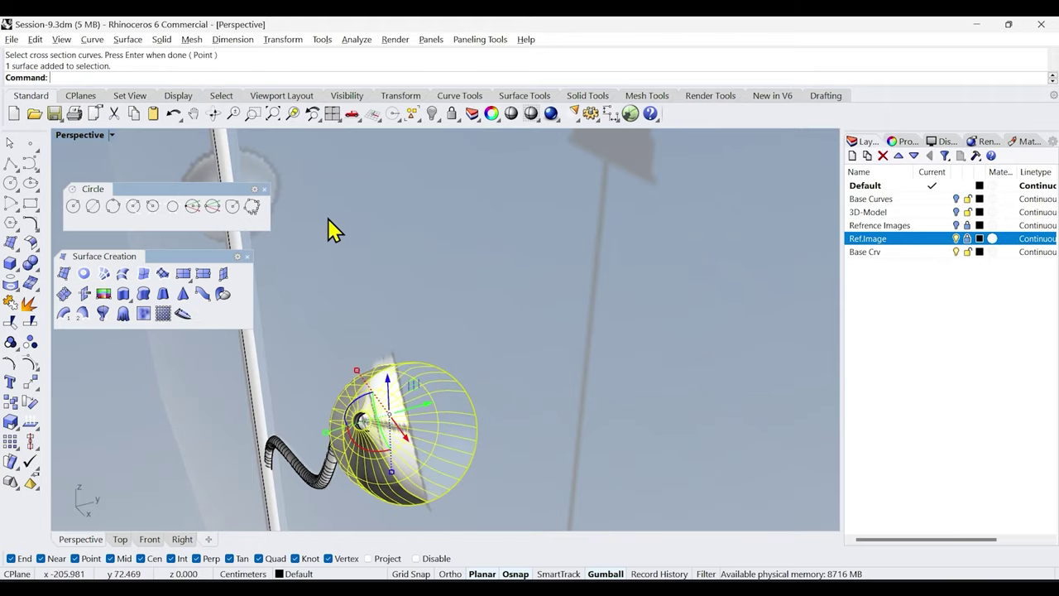
click(293, 115)
right_drag(546, 410, 541, 358)
scroll(570, 410, down, 5)
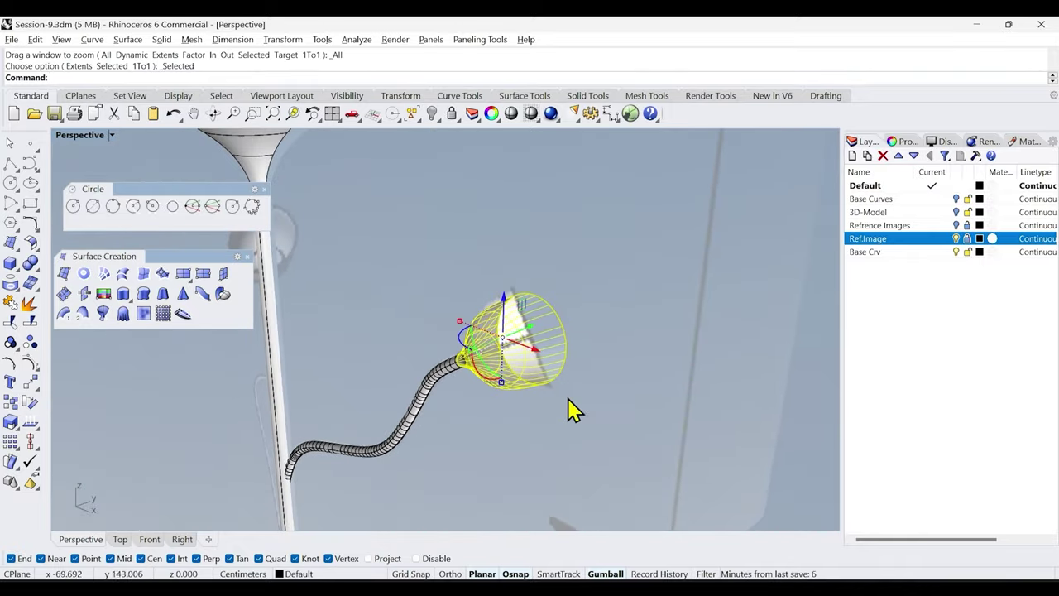
click(956, 239)
right_drag(643, 296, 563, 350)
scroll(556, 403, down, 3)
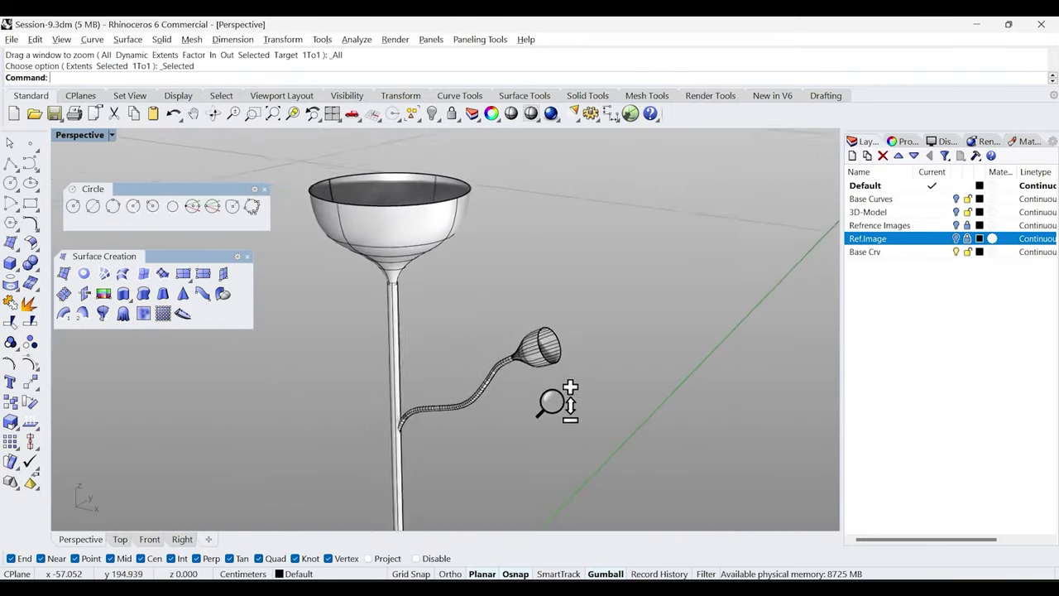
scroll(529, 407, down, 2)
mouse_move(530, 406)
right_down()
mouse_move(598, 402)
mouse_move(524, 425)
right_up()
scroll(525, 426, down, 3)
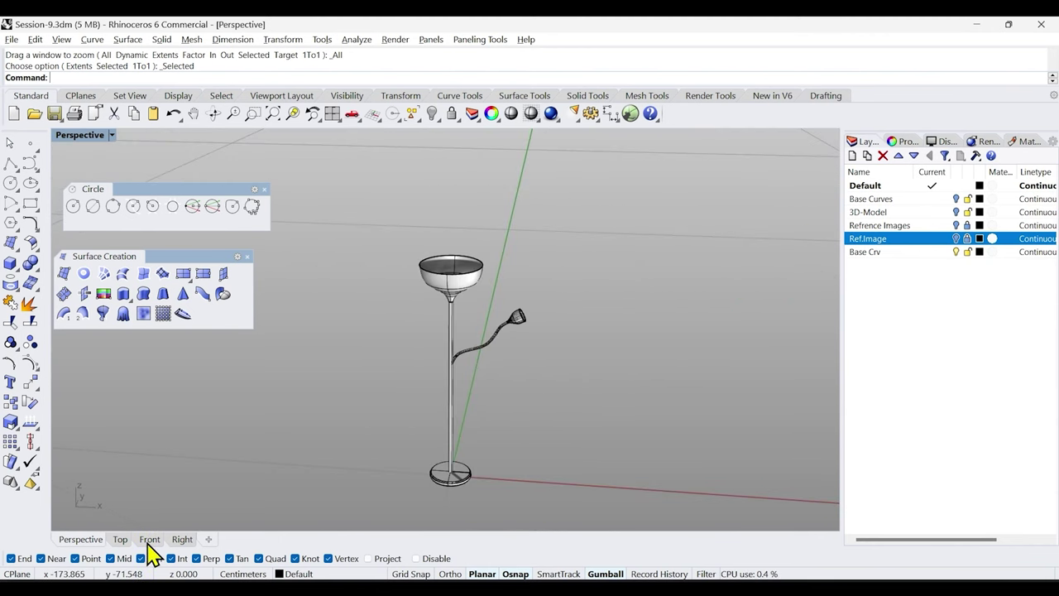
Frame the whole lamp in the Front view and turn on the Ref.Image layer.
click(149, 540)
click(273, 113)
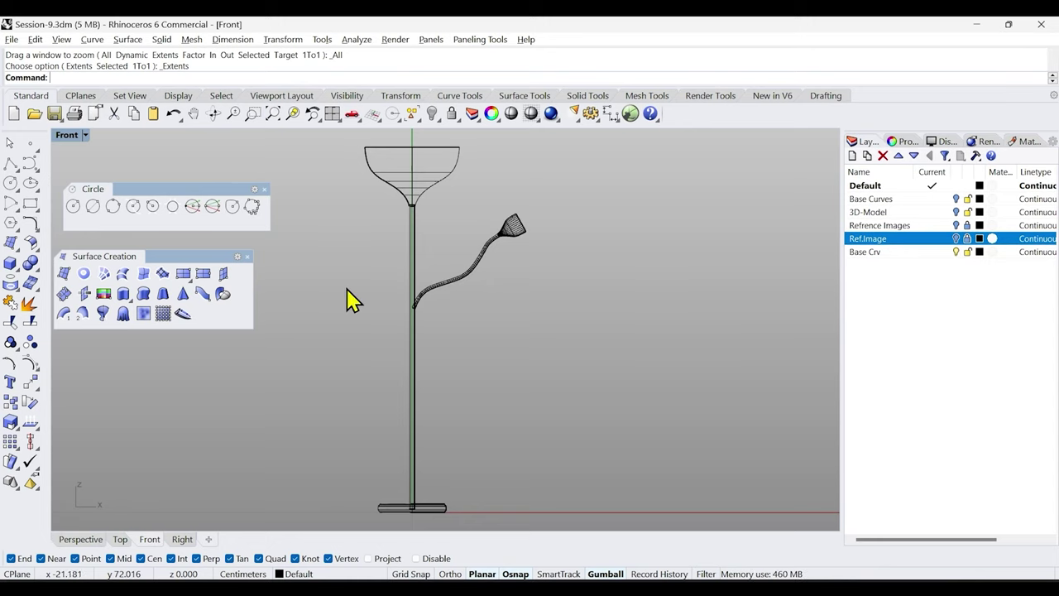
click(444, 300)
click(713, 276)
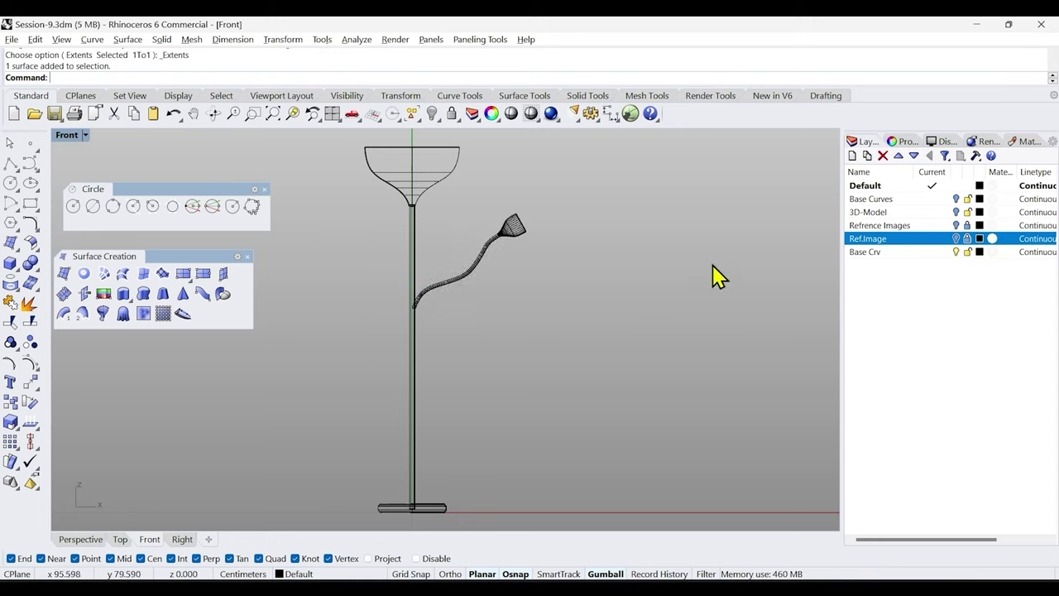
click(956, 239)
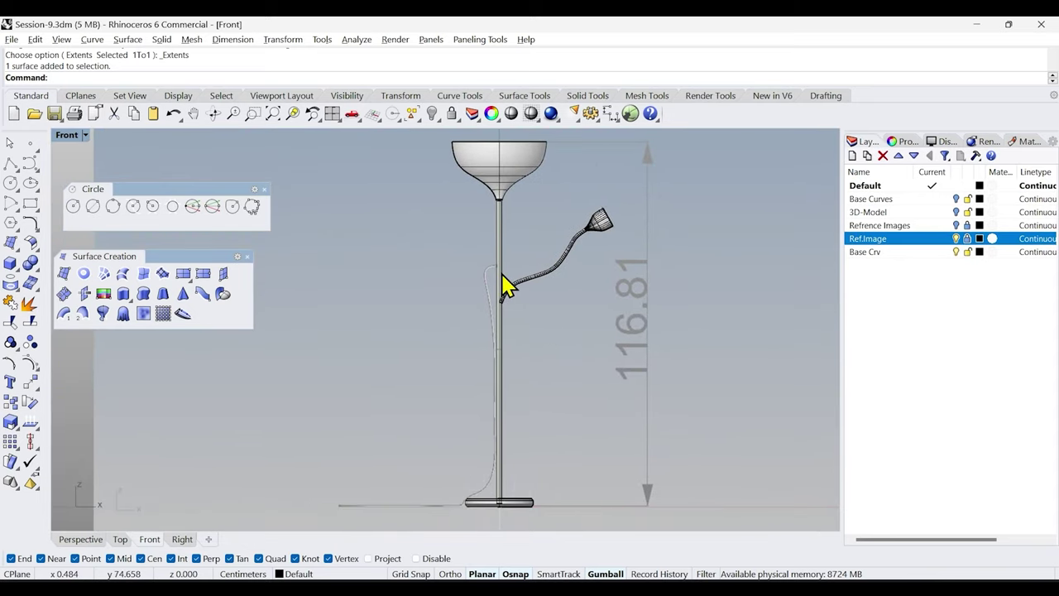
Start a degree 3 control point curve at the pole and trace the power cord's upper loop and its run down the pole.
scroll(461, 213, up, 5)
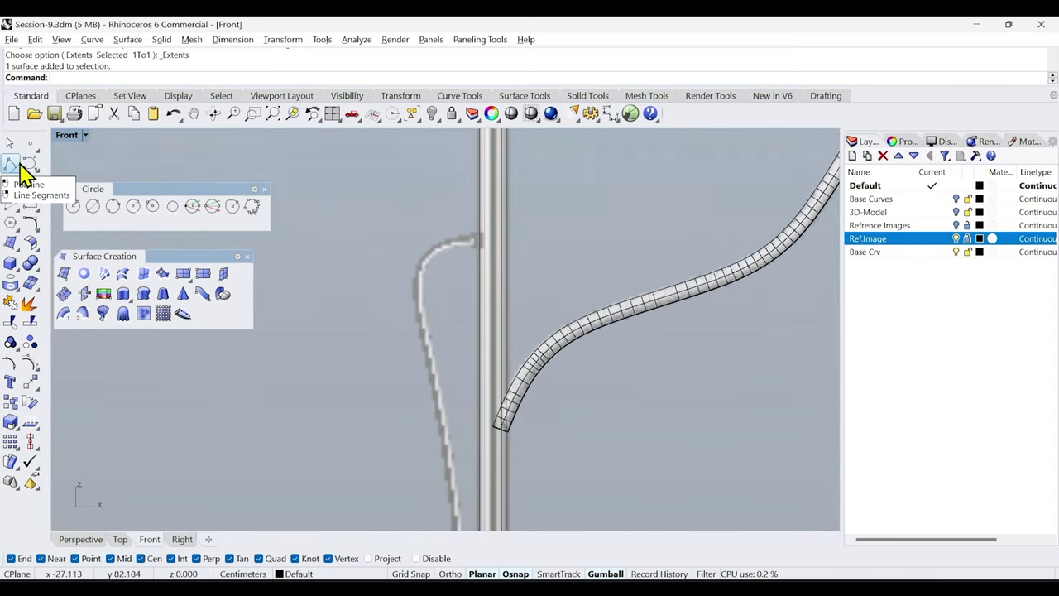
click(27, 164)
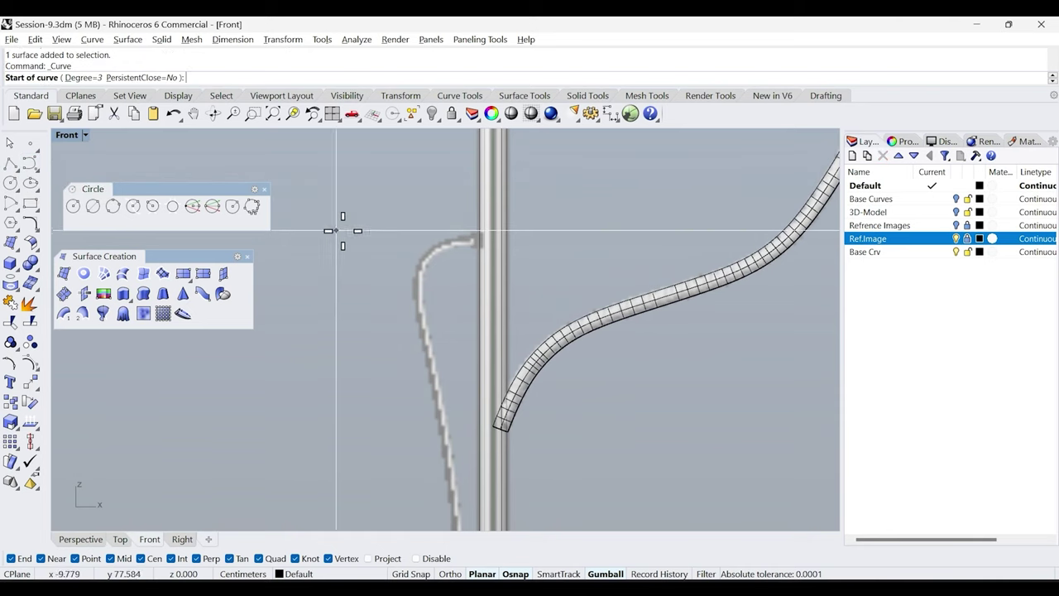
click(455, 239)
click(456, 243)
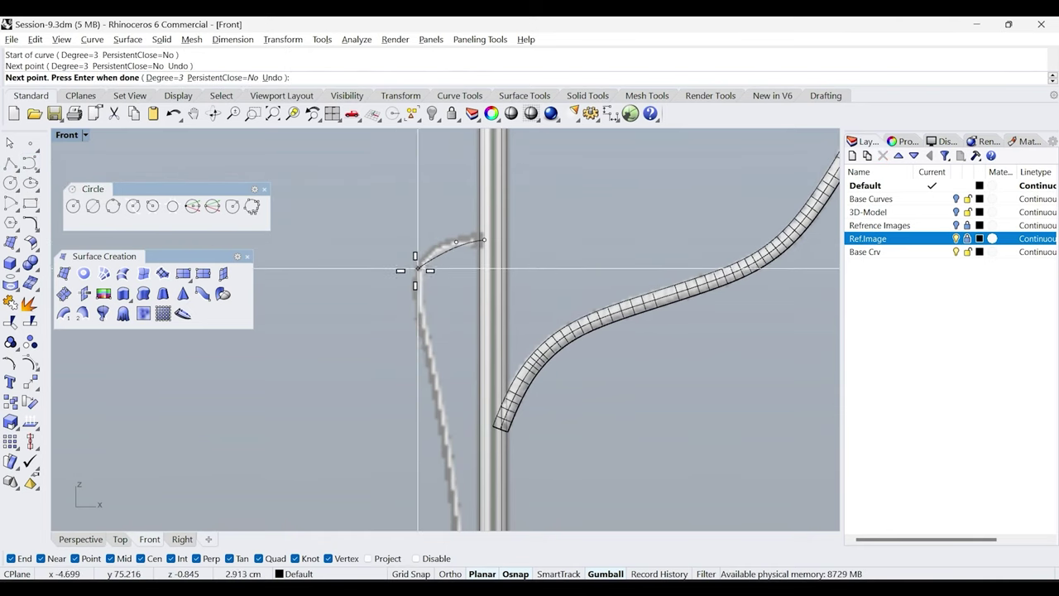
click(422, 260)
click(418, 302)
click(434, 402)
right_drag(468, 450, 439, 323)
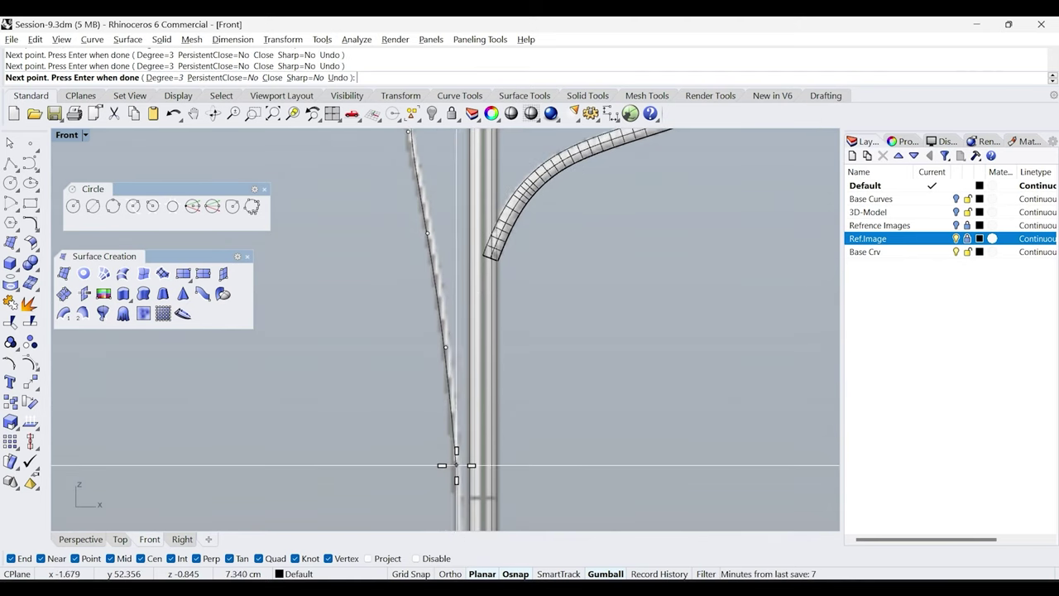
right_drag(439, 466, 421, 218)
click(447, 314)
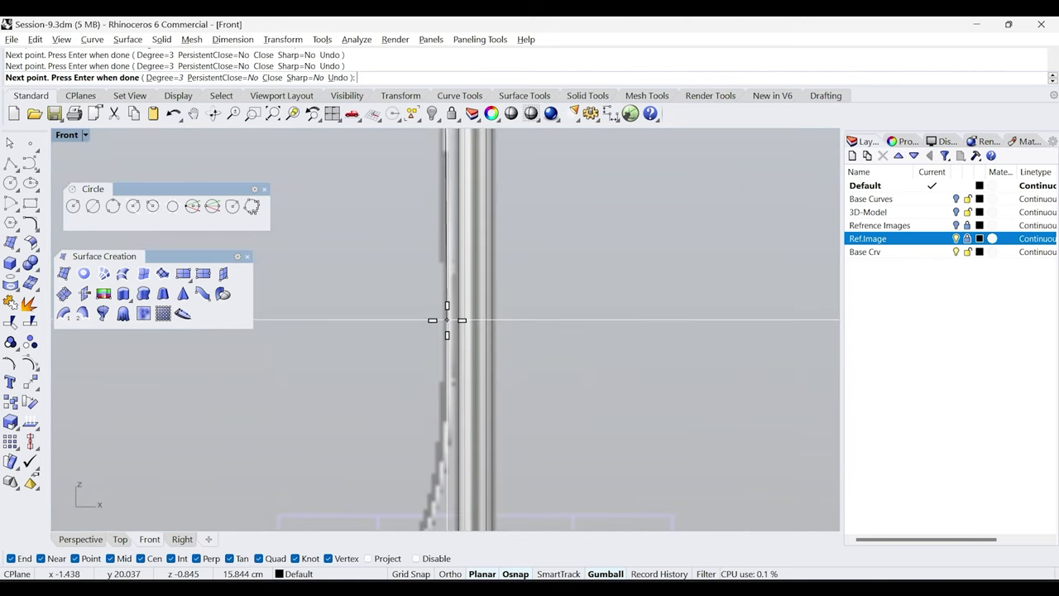
Continue the cord curve over the edge of the lamp base and along the floor to the cord's far end, and finish it.
scroll(447, 315, up, 3)
scroll(406, 477, down, 3)
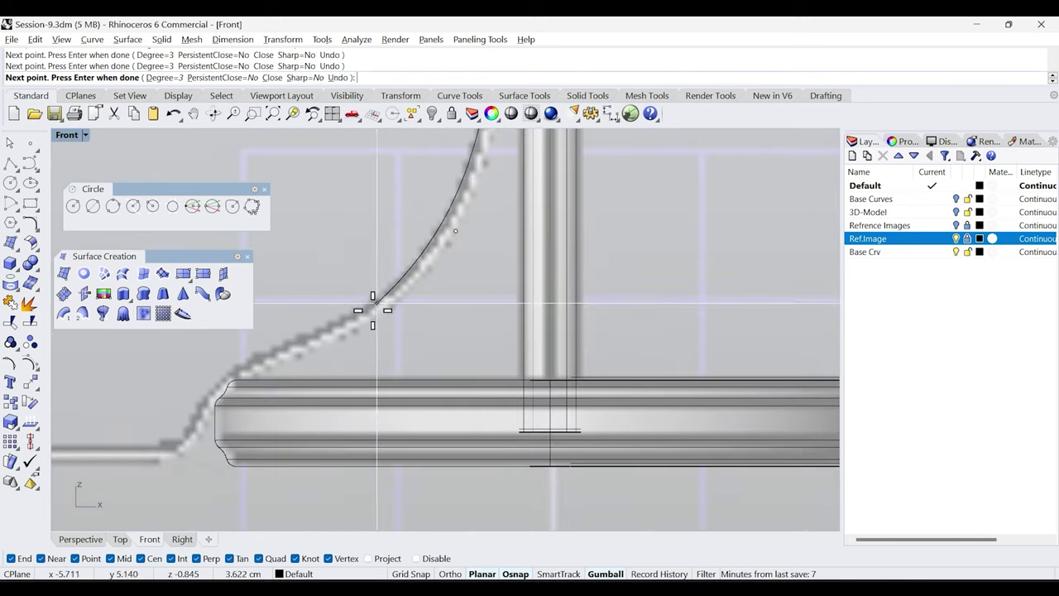
click(341, 335)
click(257, 366)
click(216, 402)
click(200, 440)
click(181, 454)
scroll(507, 402, up, 3)
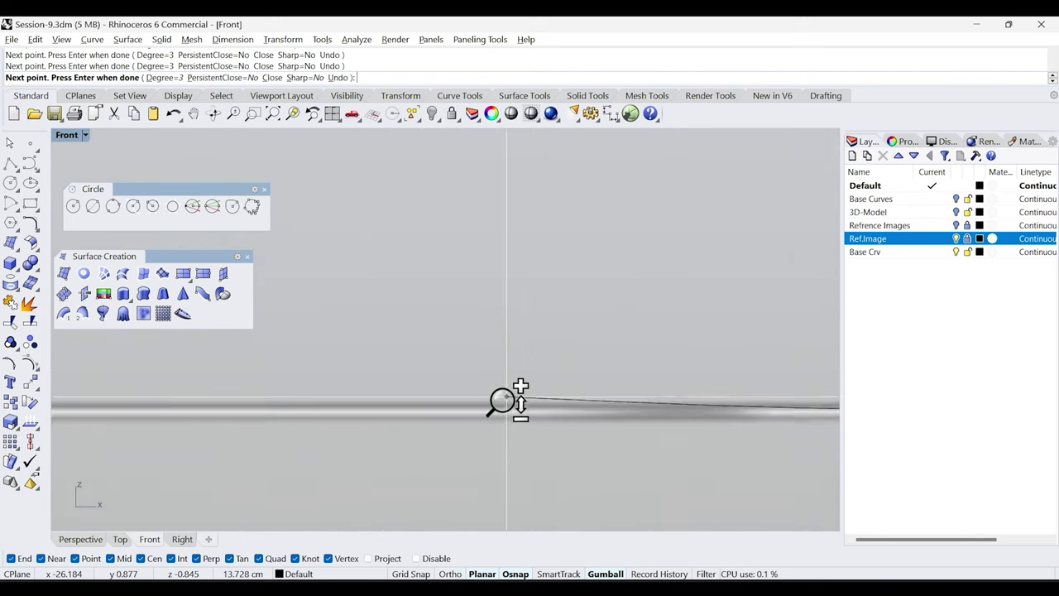
scroll(184, 402, down, 5)
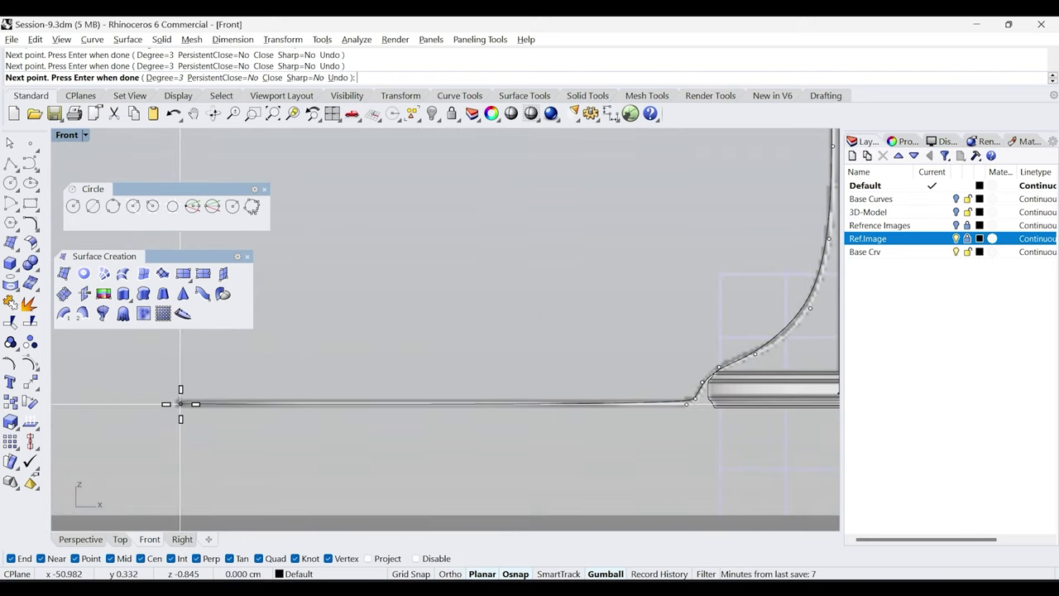
click(180, 403)
key(Return)
scroll(500, 356, down, 3)
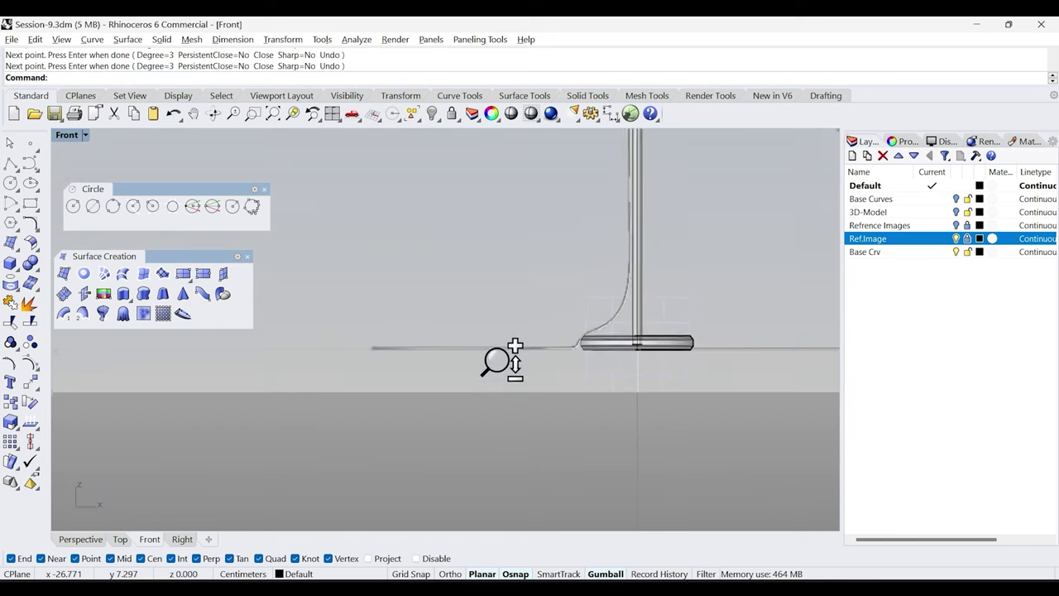
Turn off the Ref.Image layer in the Perspective view and examine the new cord curve beside the lamp.
click(88, 539)
right_drag(364, 426, 453, 426)
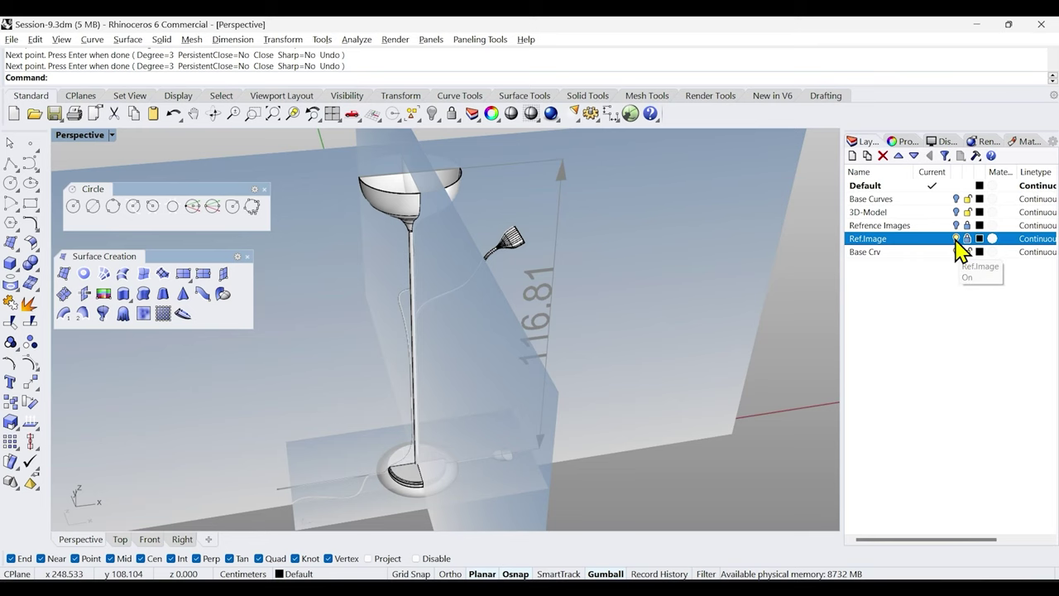
click(956, 239)
right_drag(468, 390, 496, 293)
click(484, 260)
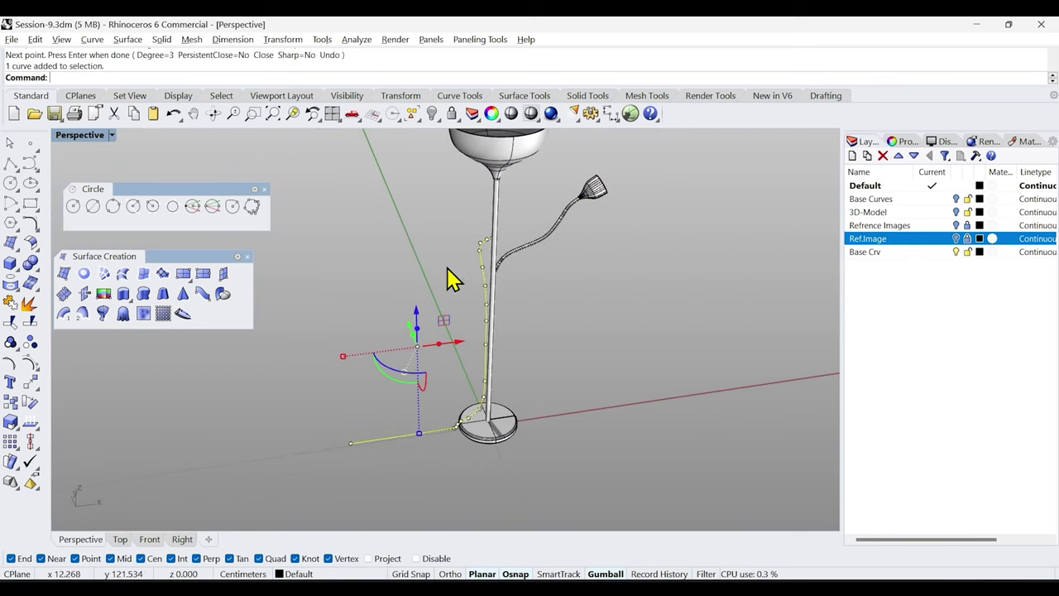
click(443, 248)
shift+right_drag(524, 334, 528, 387)
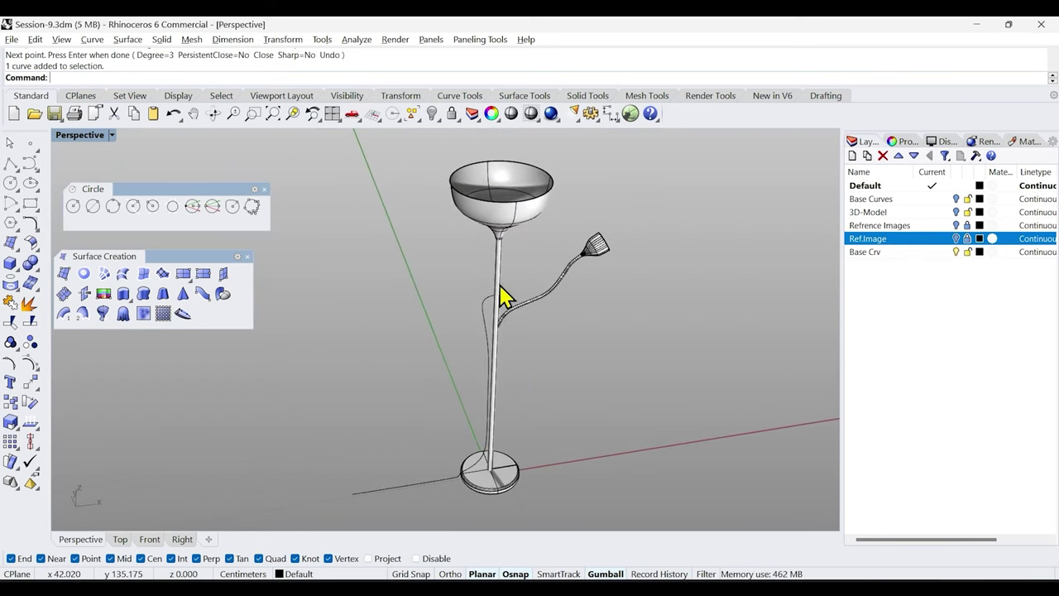
Hide the lamp's pole to expose the upper end of the cord curve.
scroll(499, 269, up, 4)
scroll(518, 392, up, 4)
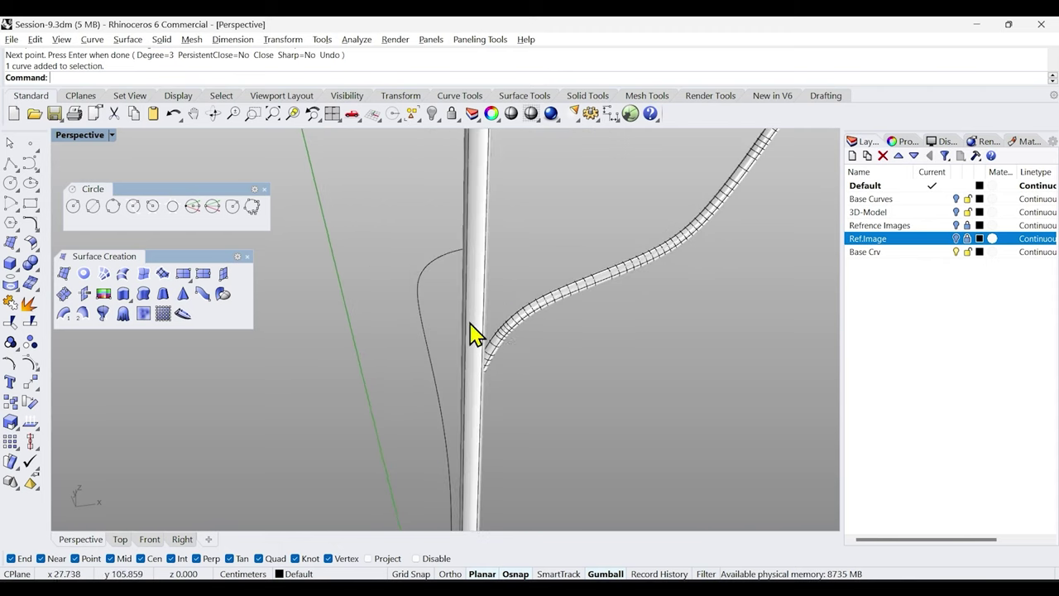
right_drag(472, 334, 431, 333)
scroll(433, 289, up, 2)
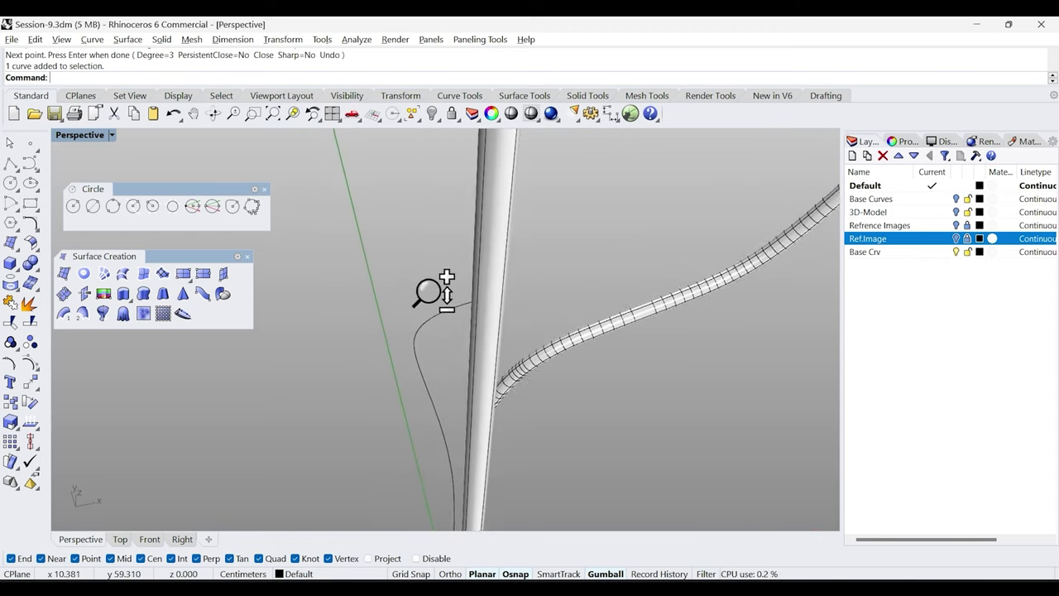
click(506, 267)
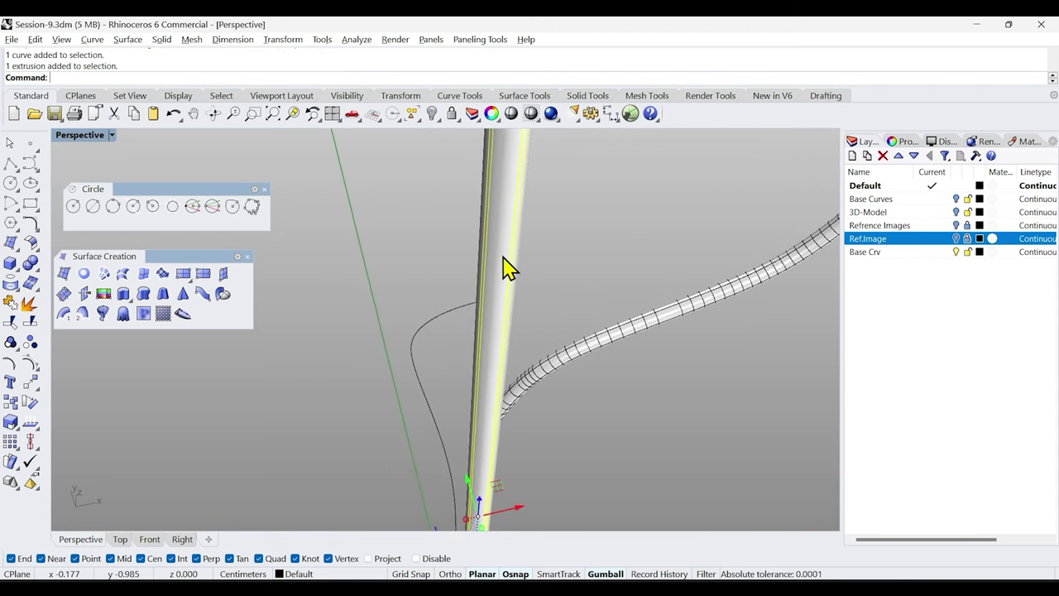
middle_click(447, 250)
click(397, 212)
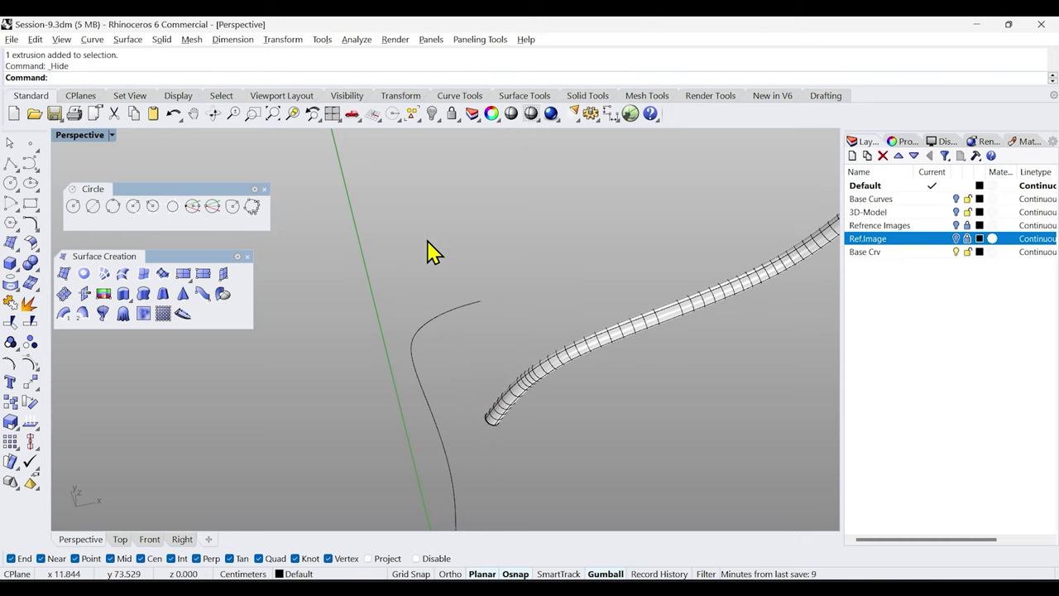
Draw a circle around the cord curve at its upper end, about 1 cm in diameter, sized in Front view against the Ref.Image layer.
click(133, 206)
click(439, 311)
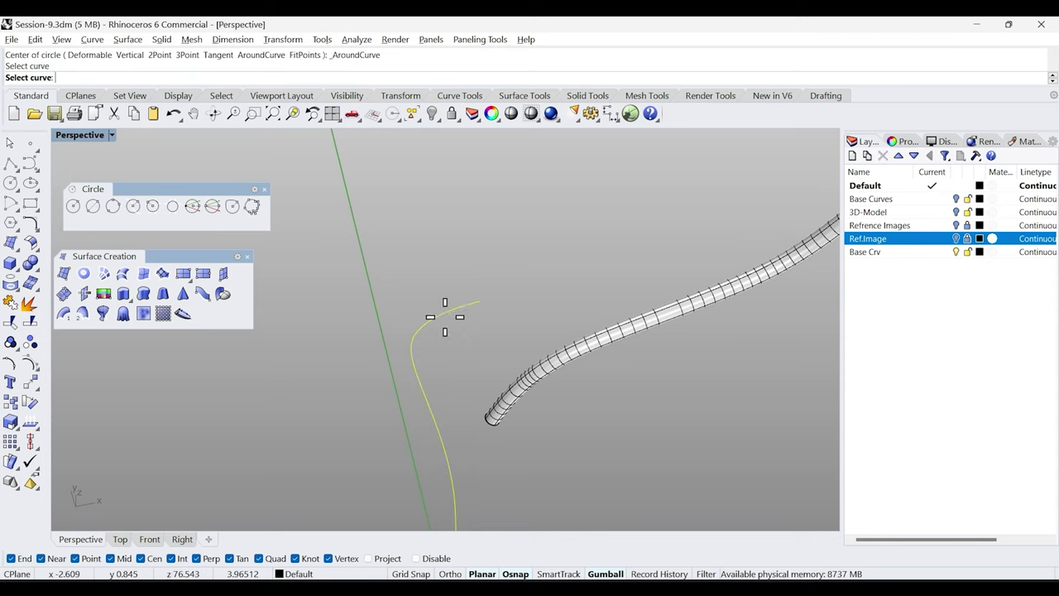
click(476, 302)
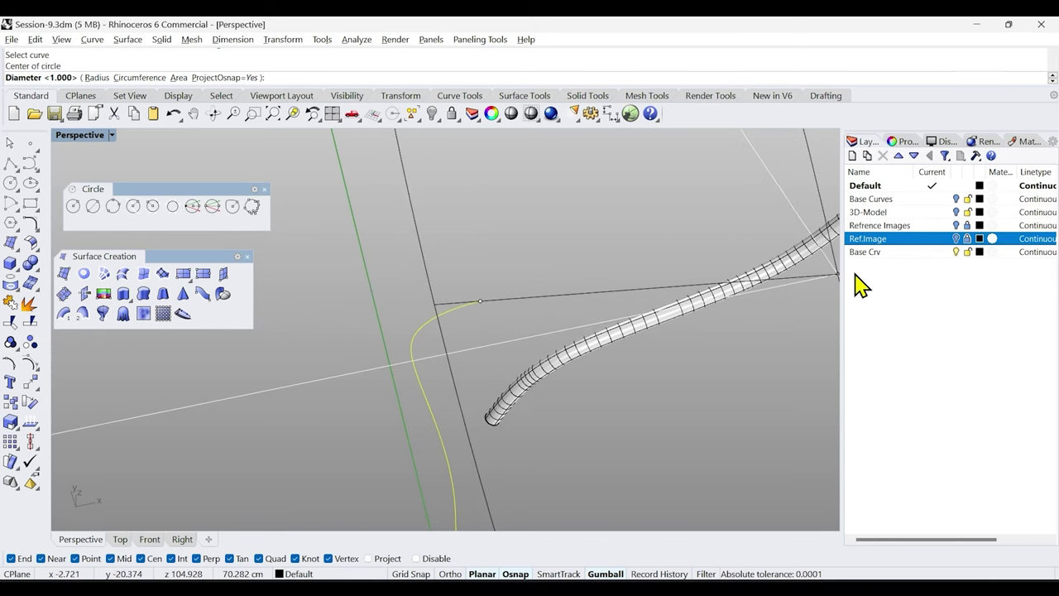
click(956, 239)
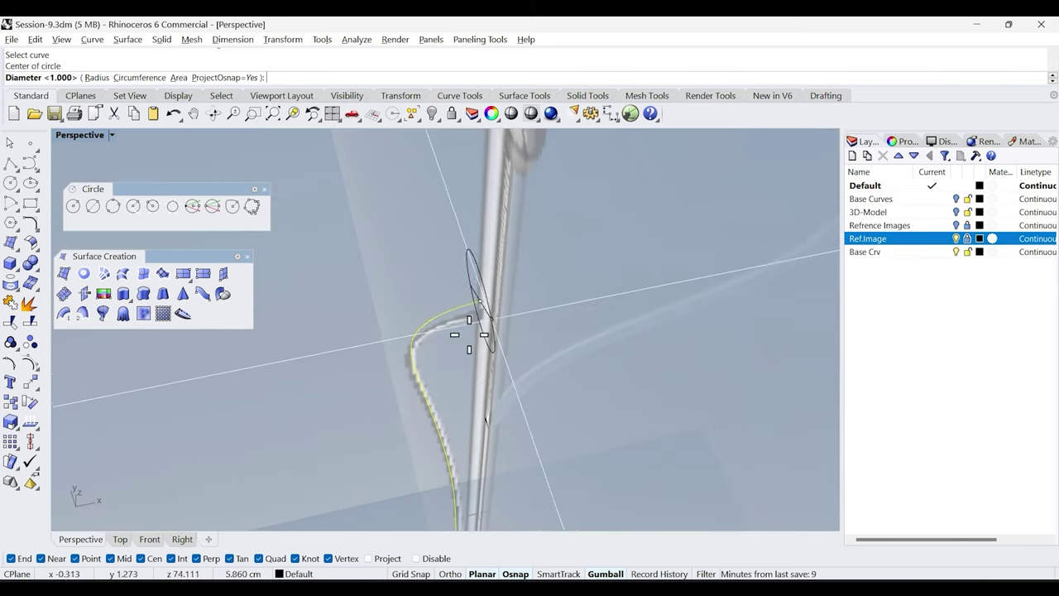
click(150, 538)
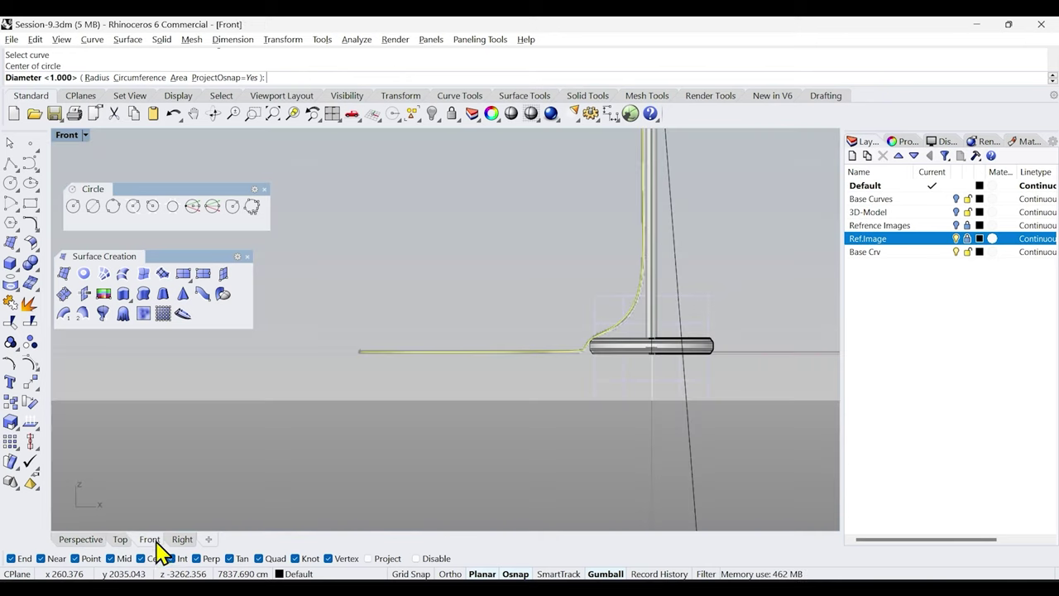
right_drag(592, 240, 610, 229)
scroll(503, 237, up, 5)
scroll(488, 230, up, 8)
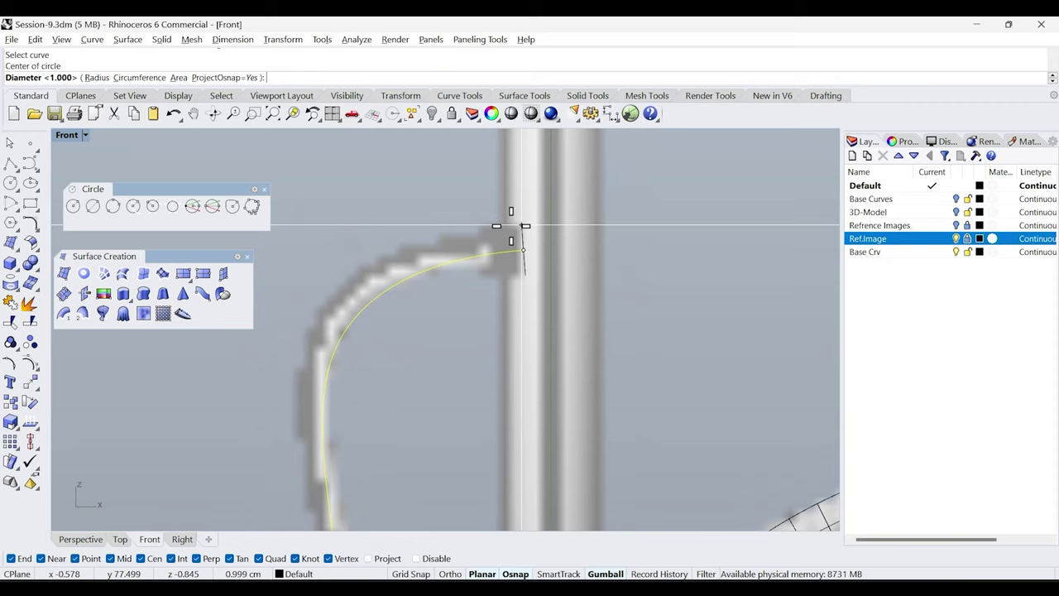
key(Escape)
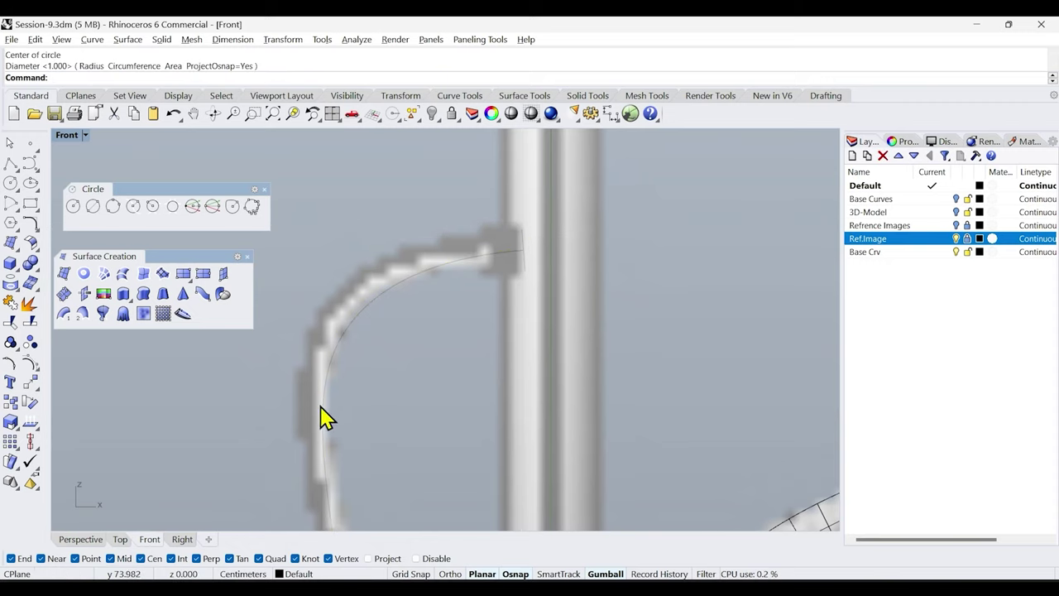
Move the control point at the bend of the cord's upper loop outward so the curve follows the cord in the reference image.
click(361, 315)
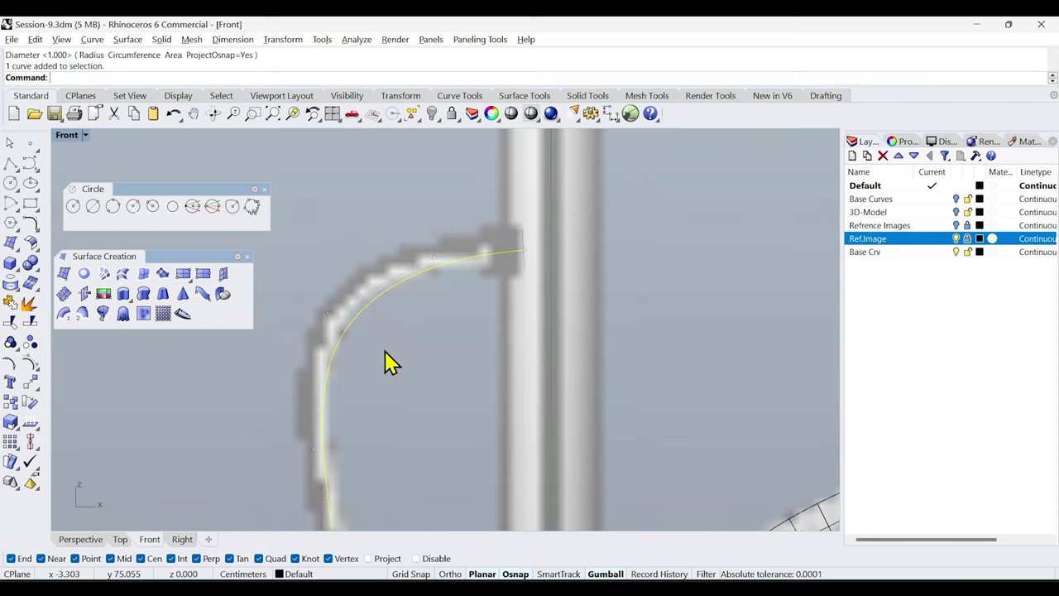
right_drag(386, 361, 516, 368)
click(465, 330)
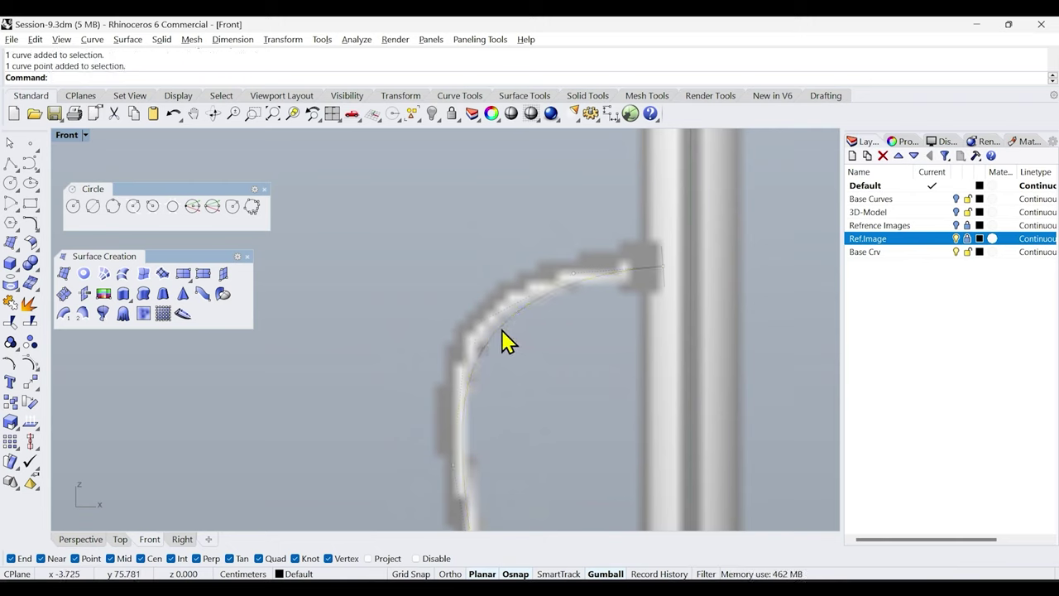
click(502, 331)
click(491, 350)
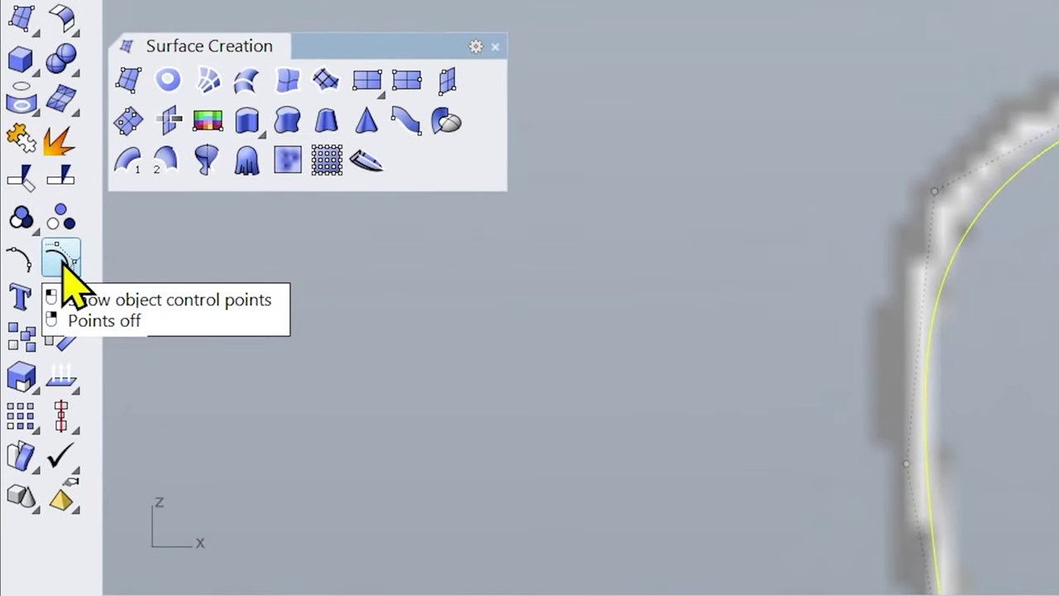
click(932, 191)
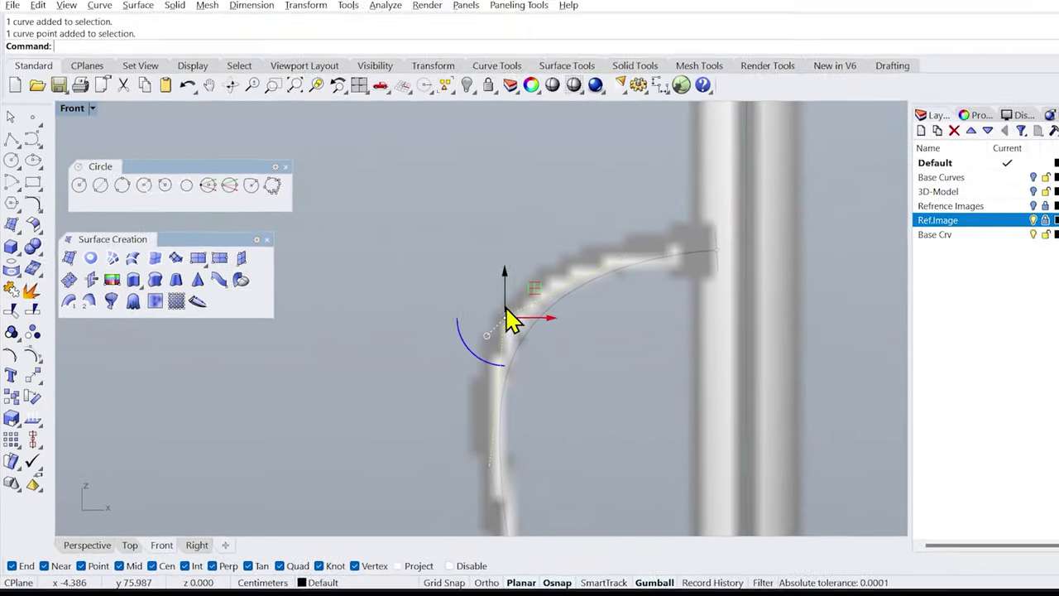
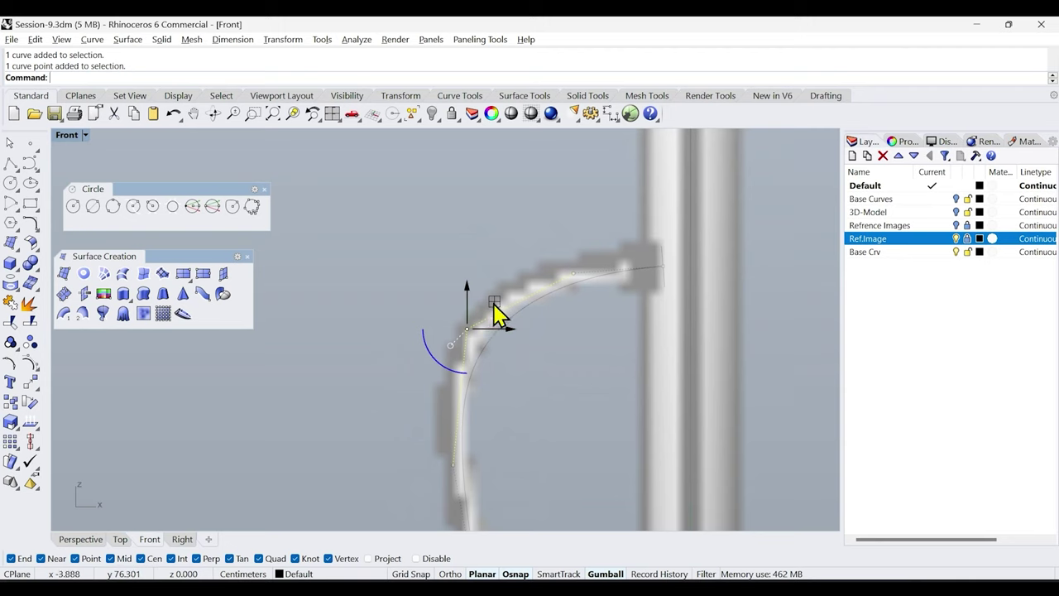
drag(494, 301, 468, 283)
scroll(497, 393, down, 3)
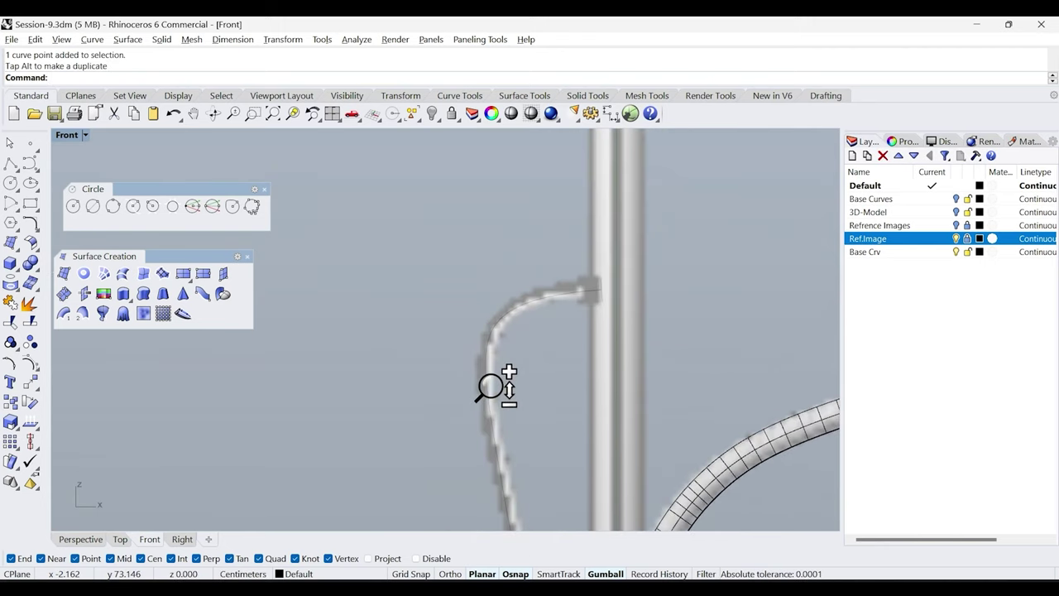
scroll(485, 390, down, 2)
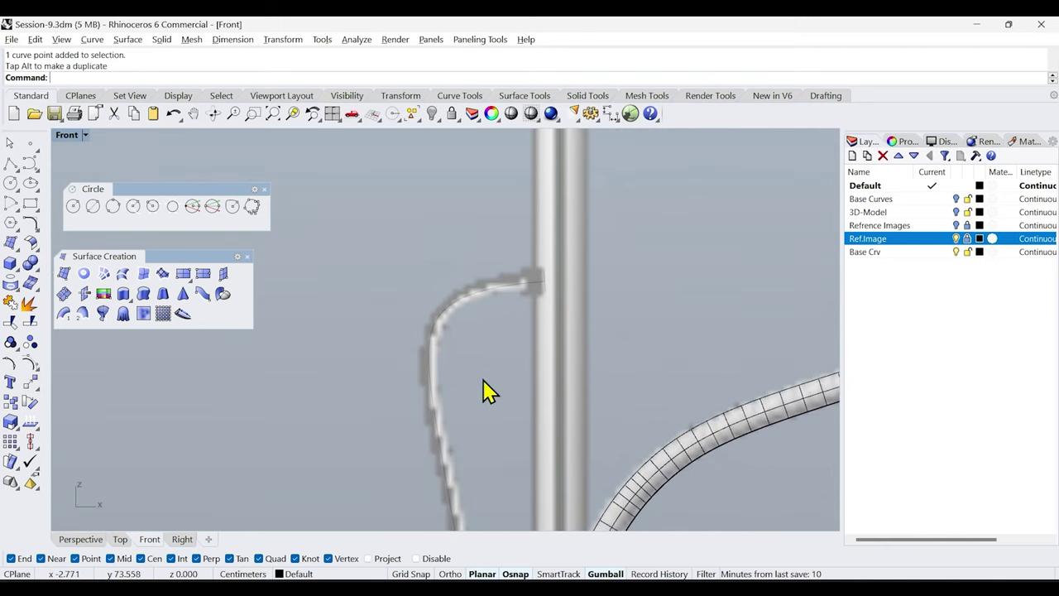
Turn off the Ref.Image layer and frame the cord curve and its circle in the Perspective view.
click(957, 239)
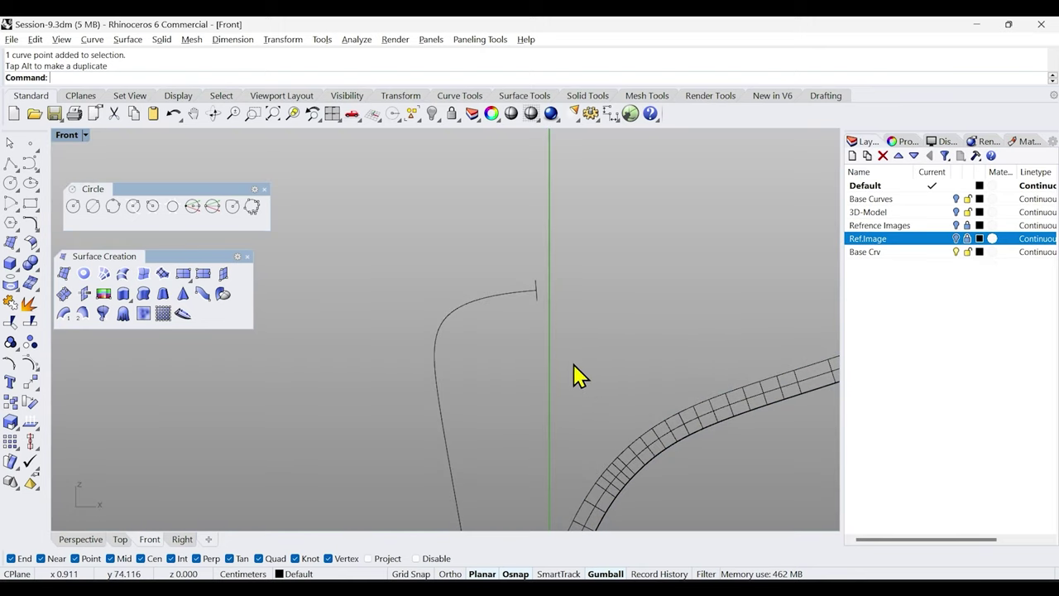
right_drag(577, 375, 525, 377)
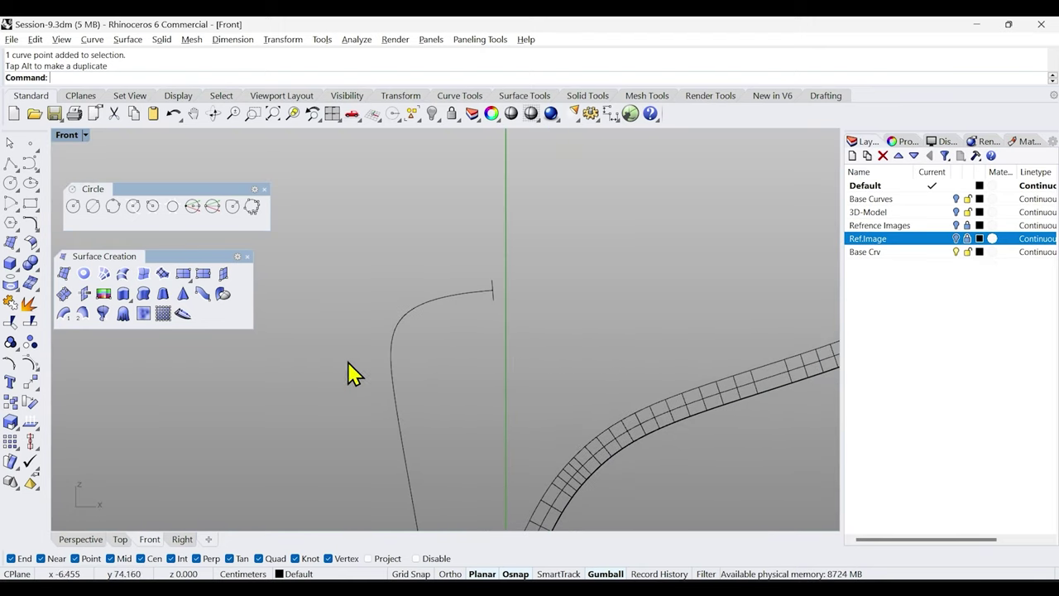
click(80, 538)
right_drag(406, 392, 434, 385)
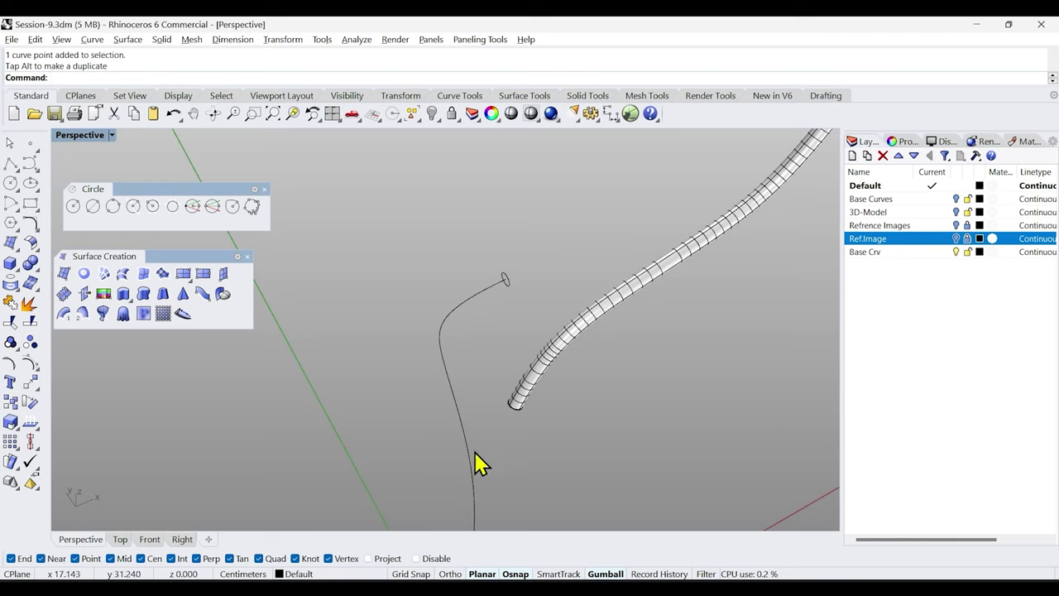
scroll(485, 413, down, 3)
scroll(485, 355, up, 4)
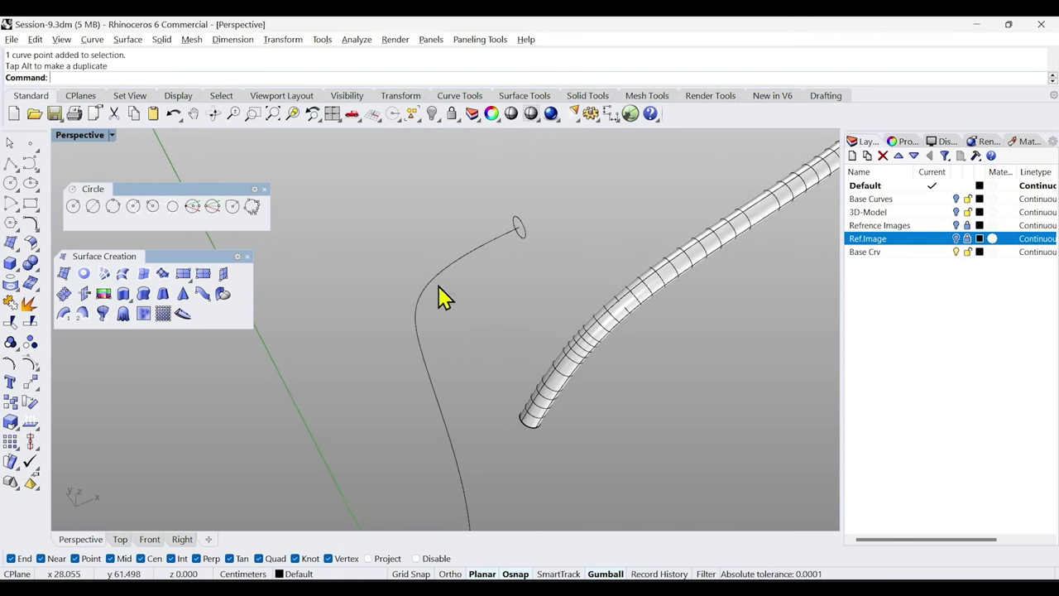
Sweep the circle along the cord curve with Sweep 1 Rail, using the Freeform frame style and unchanged cross sections.
click(64, 315)
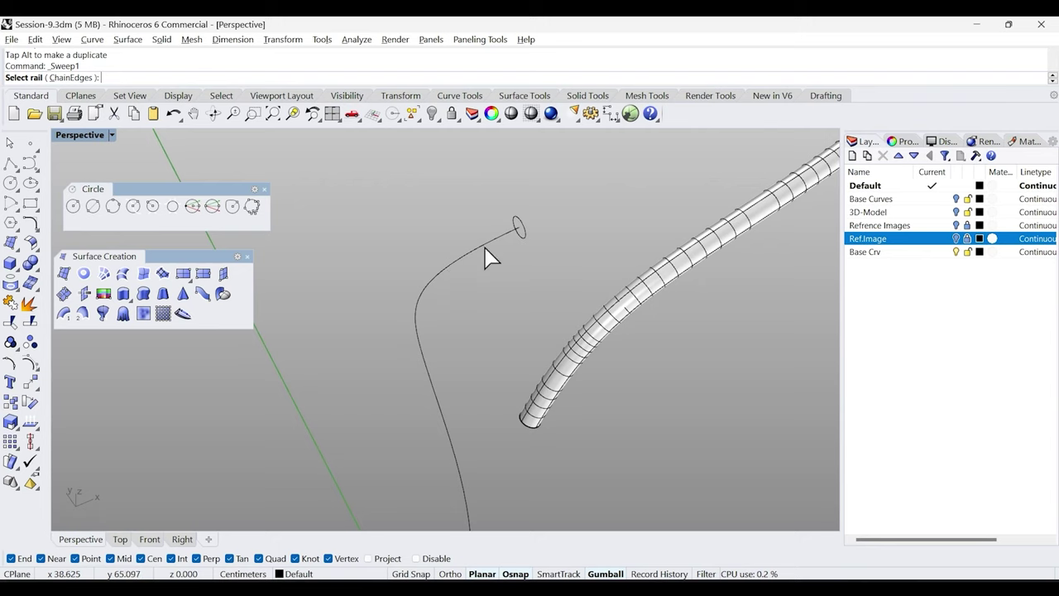
click(462, 257)
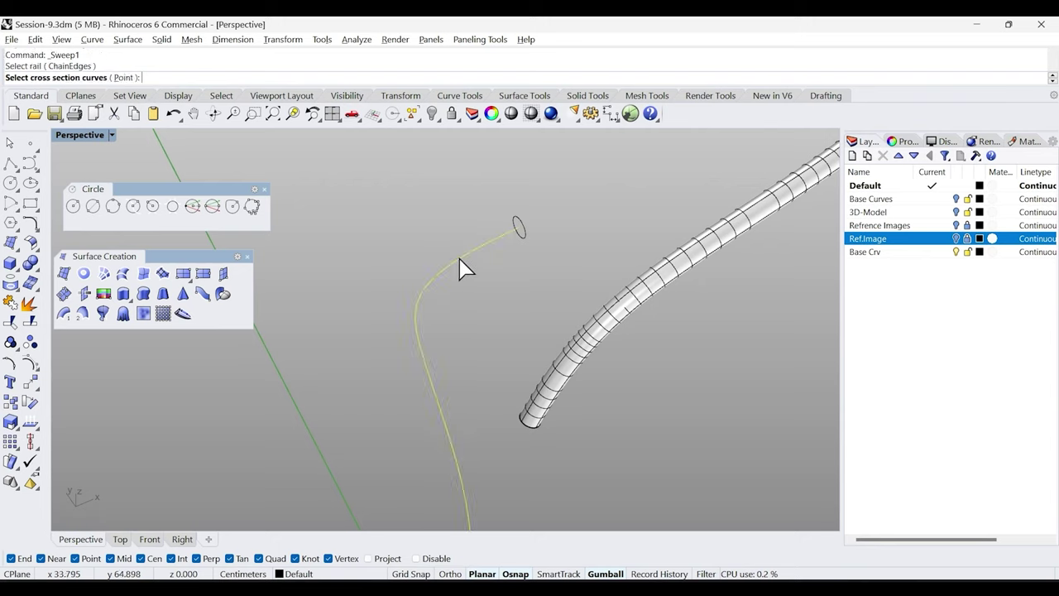
click(519, 223)
key(Return)
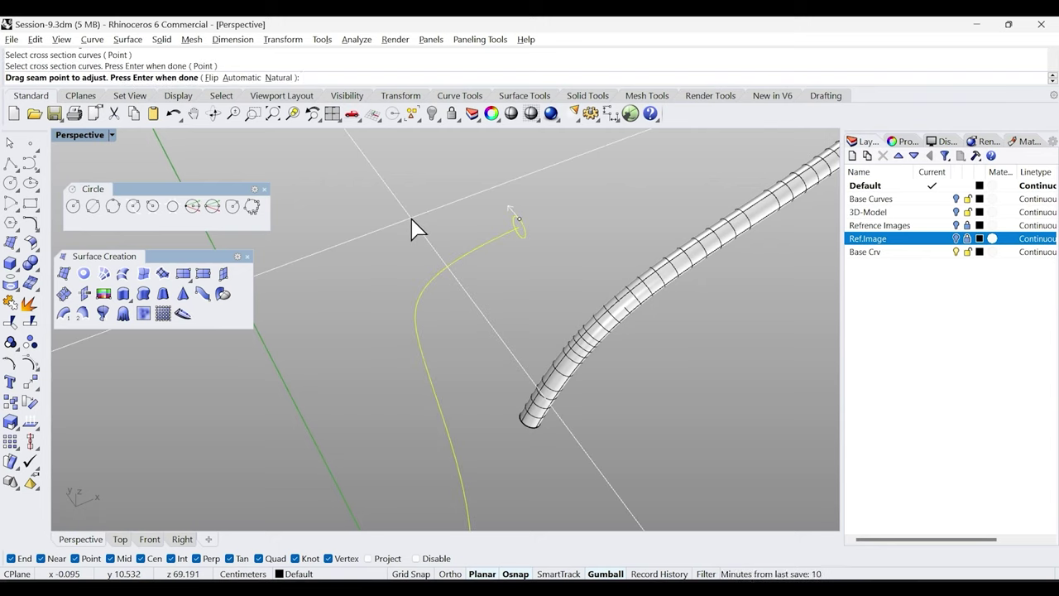
key(Return)
click(790, 474)
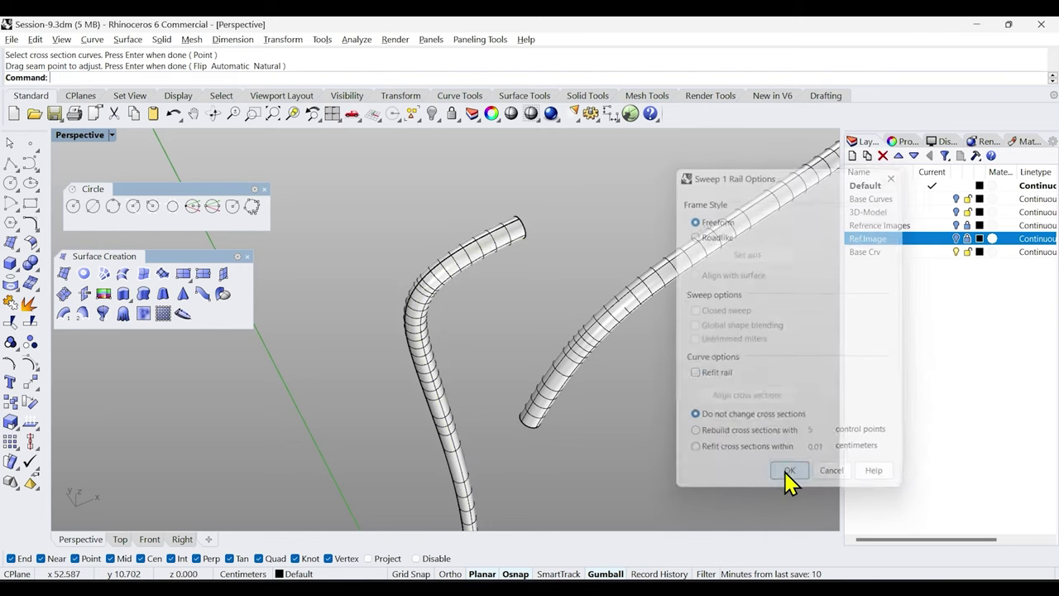
Show the hidden pole again and frame the whole lamp.
scroll(519, 330, down, 5)
right_drag(520, 331, 482, 405)
middle_click(503, 342)
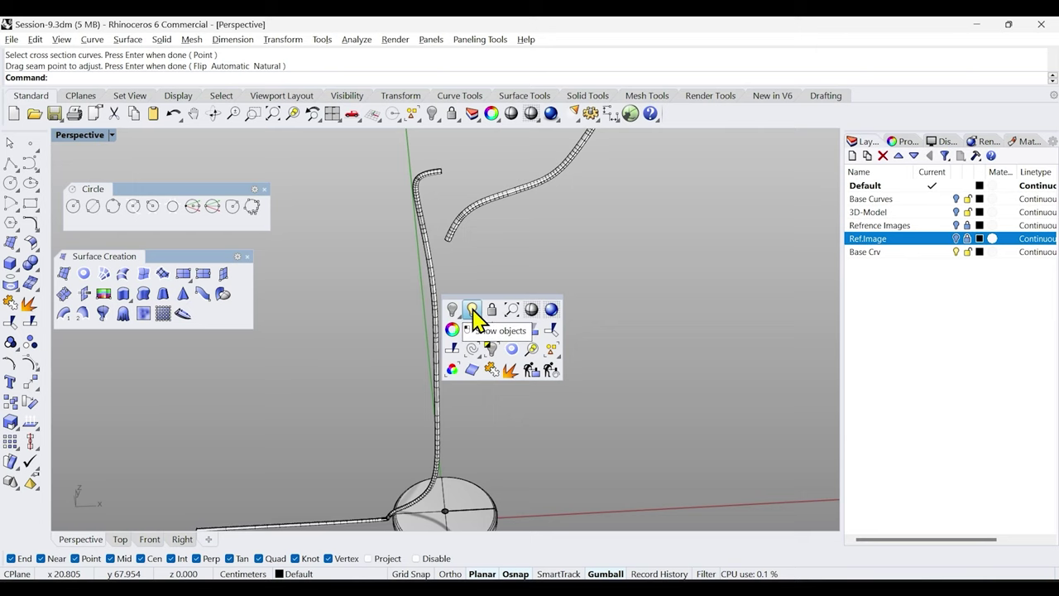
click(471, 309)
right_drag(538, 326, 480, 430)
Turn on the Ref.Image layer to compare the lamp with the reference, and turn it off again.
click(956, 240)
scroll(538, 331, down, 5)
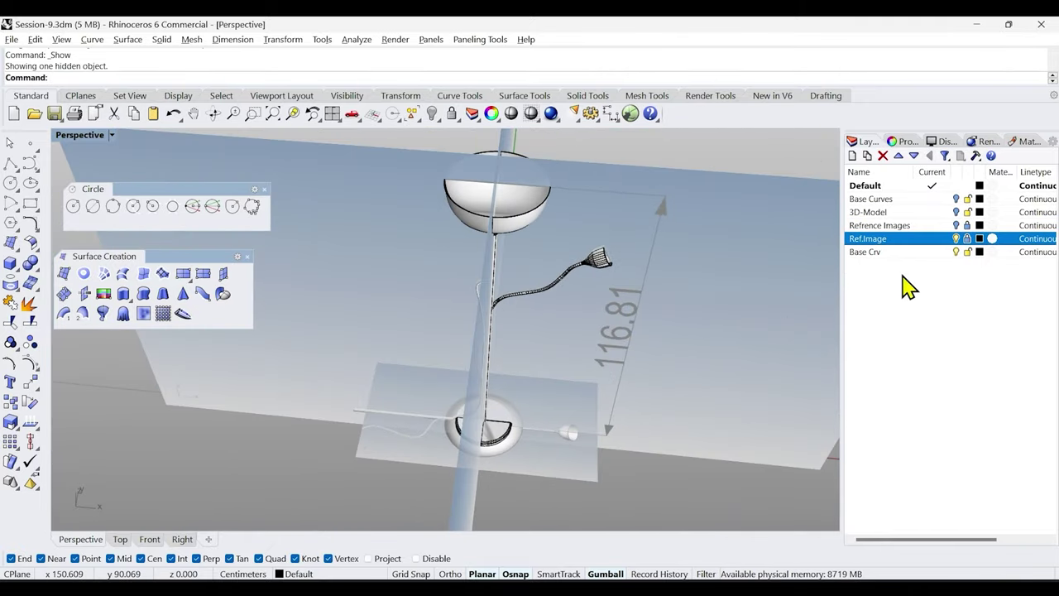
click(956, 240)
Preview the lamp in the Rendered display mode and return the Perspective view to Shaded.
click(111, 135)
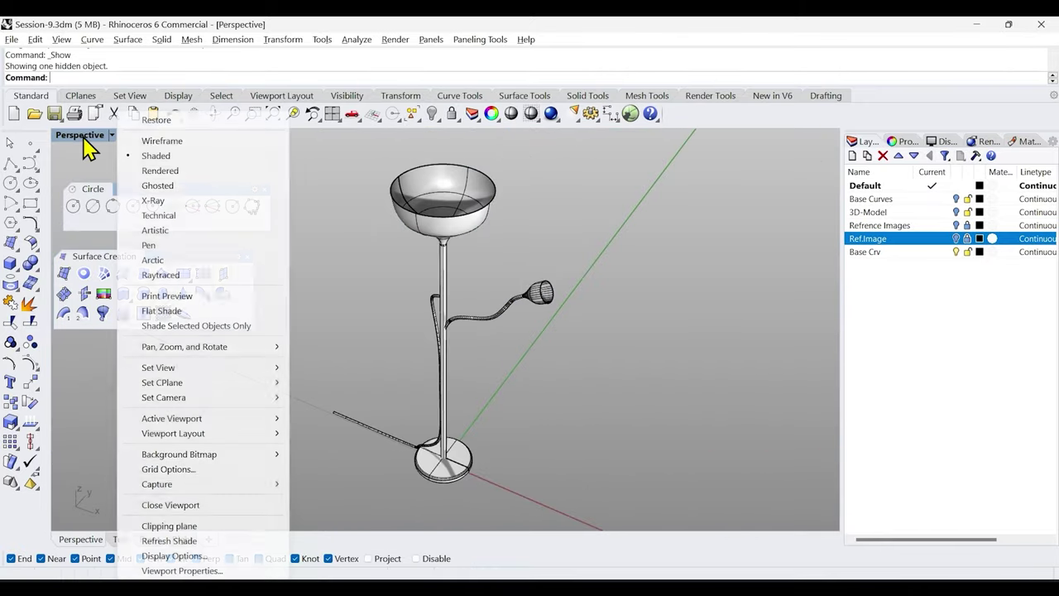
click(165, 170)
mouse_move(401, 335)
right_down()
mouse_move(397, 348)
mouse_move(439, 342)
mouse_move(421, 355)
mouse_move(409, 348)
right_up()
key(ctrl+alt+s)
scroll(492, 284, up, 5)
mouse_move(491, 283)
right_down()
mouse_move(496, 426)
mouse_move(910, 298)
right_up()
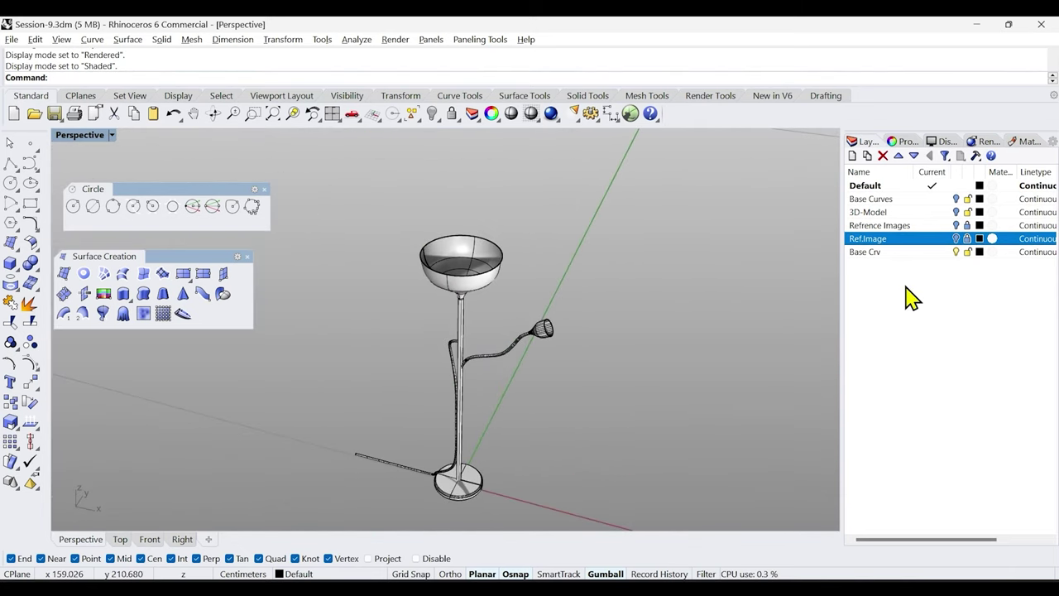
Turn off the Base Crv layer, leaving the Ref.Image layer off.
click(956, 242)
click(956, 241)
click(956, 252)
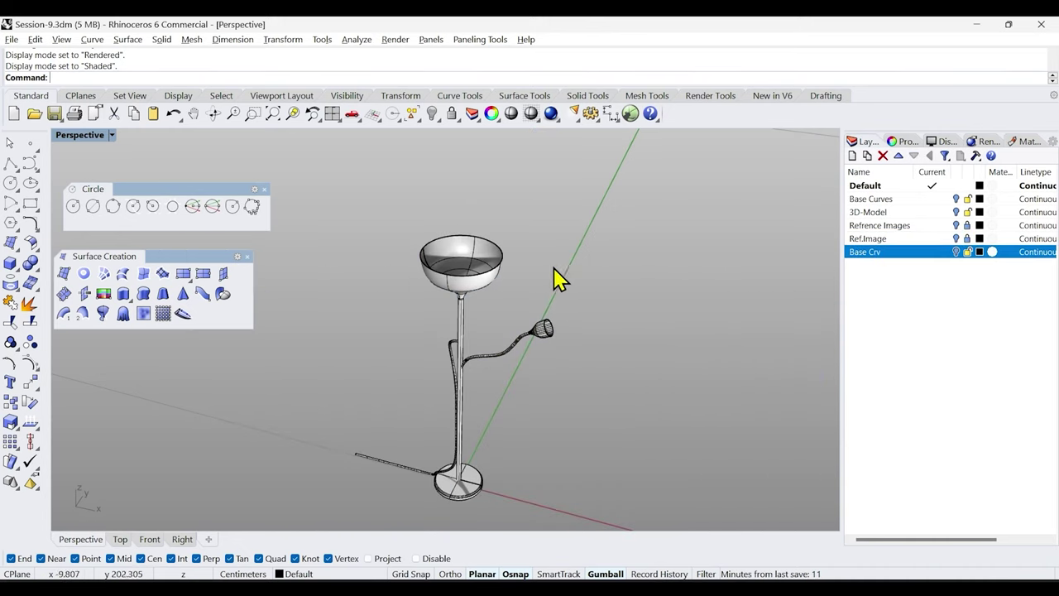
Select all the lamp's surfaces and curves together and hide them.
right_drag(397, 243, 364, 211)
drag(362, 210, 600, 468)
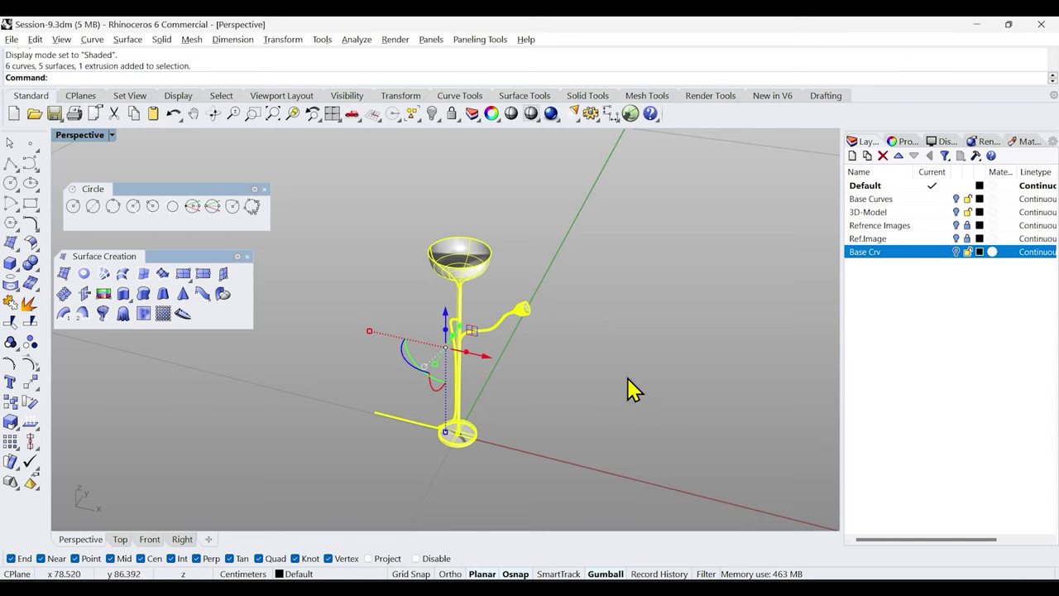
middle_click(629, 389)
click(585, 358)
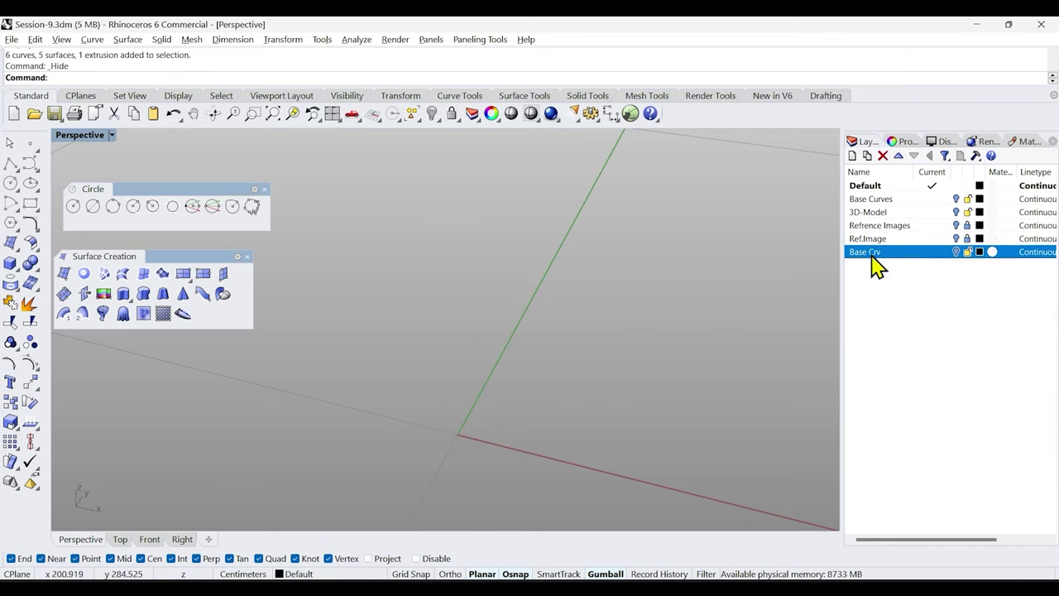
Turn on the 3D-Model layer and set the Perspective view to the Rendered display mode.
click(956, 212)
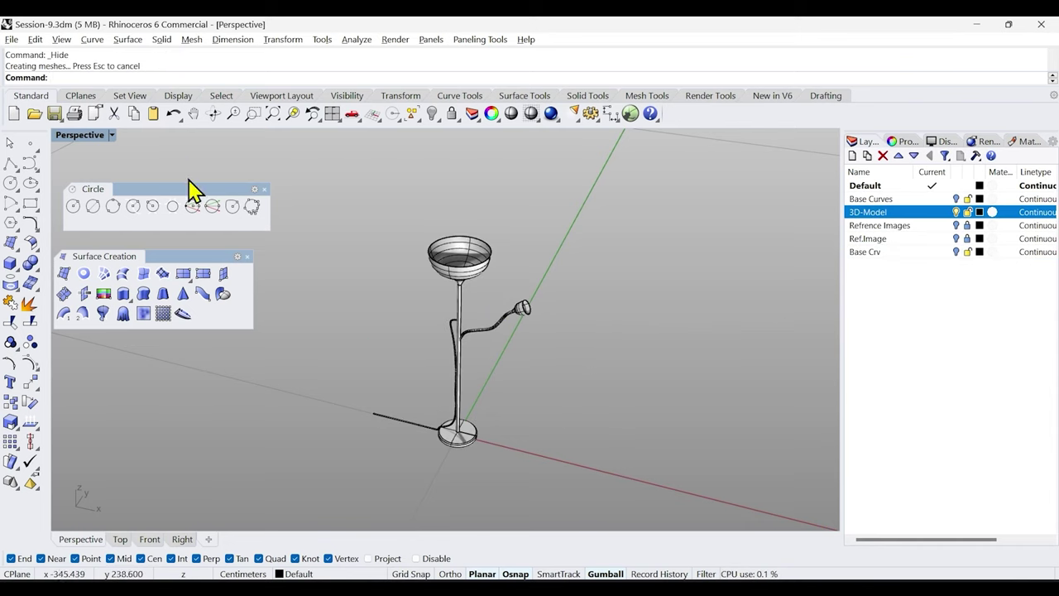
click(86, 138)
click(177, 170)
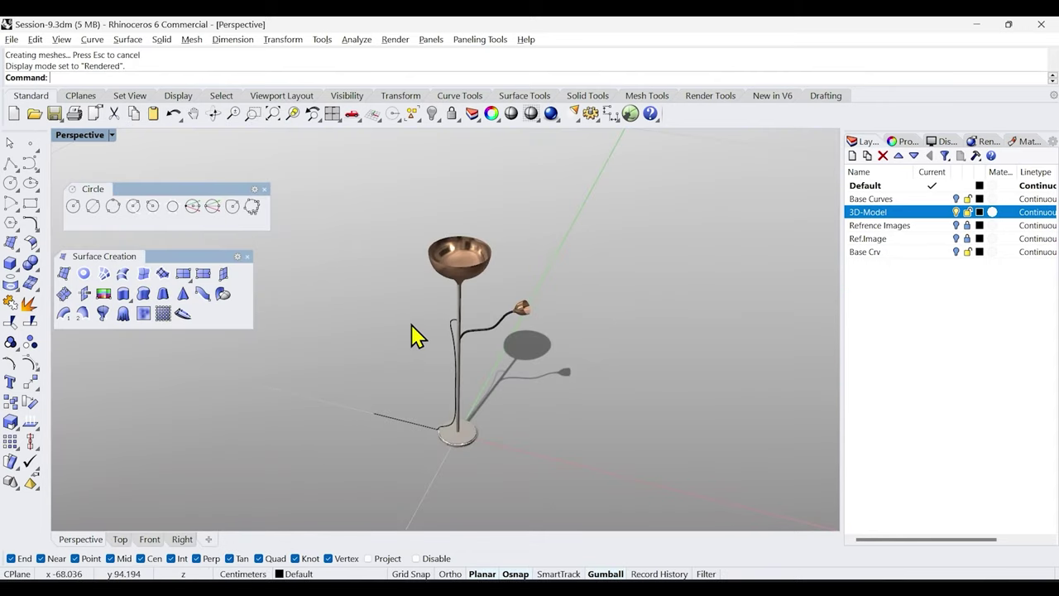
scroll(422, 299, up, 1)
scroll(422, 300, up, 2)
shift+right_drag(559, 406, 524, 421)
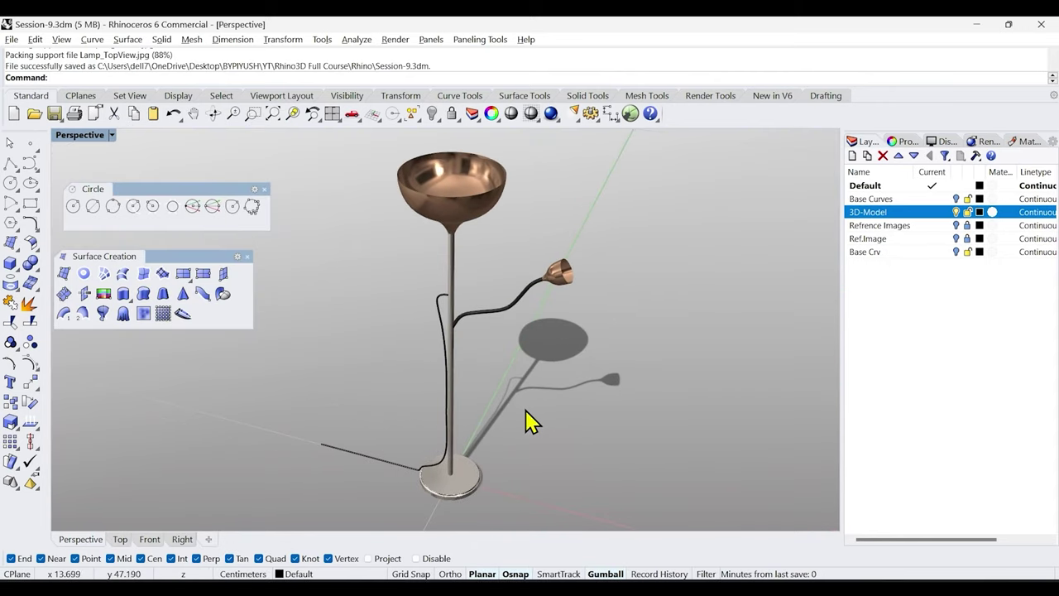
Review the rendering settings, the list of available panels and the display settings of the Rendered Perspective view.
click(986, 142)
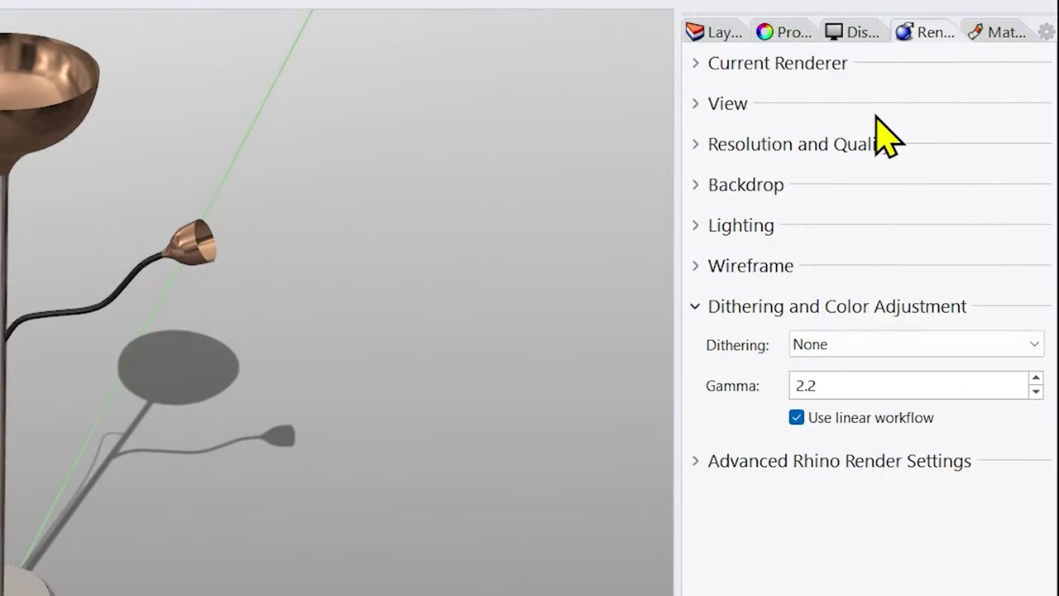
click(851, 299)
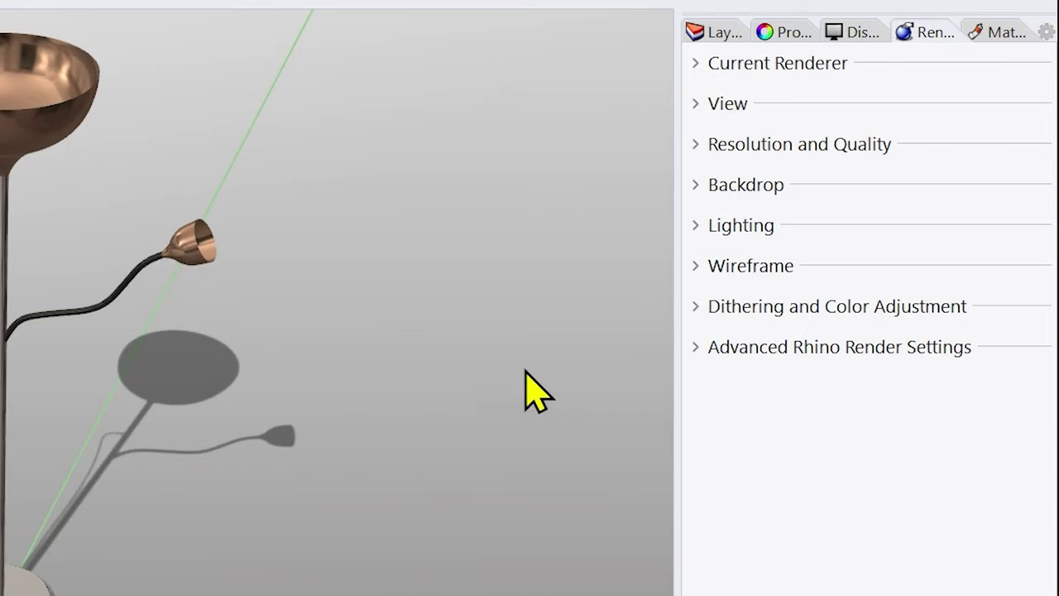
click(863, 37)
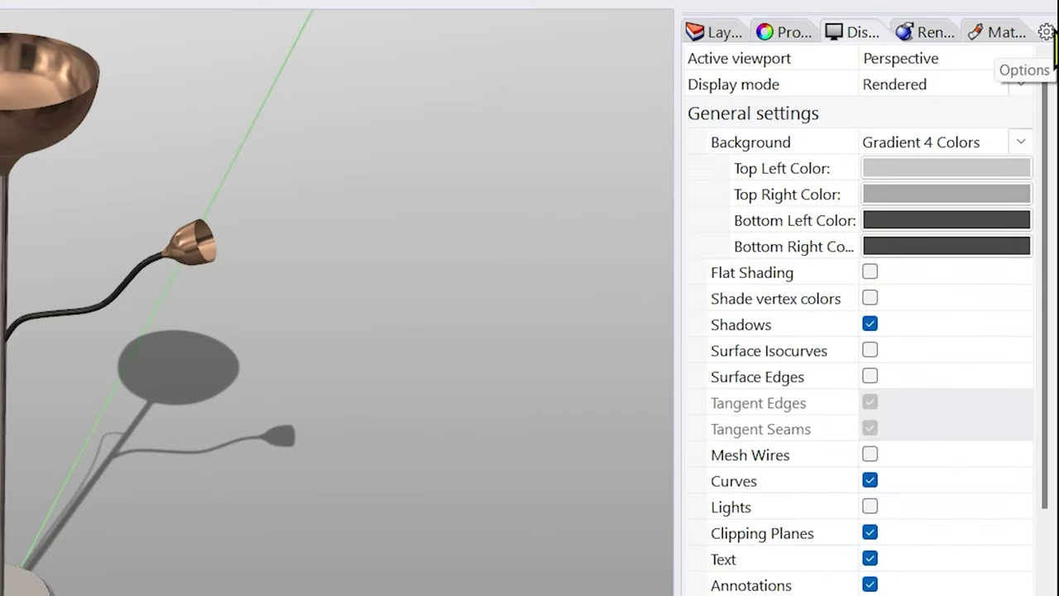
click(1047, 33)
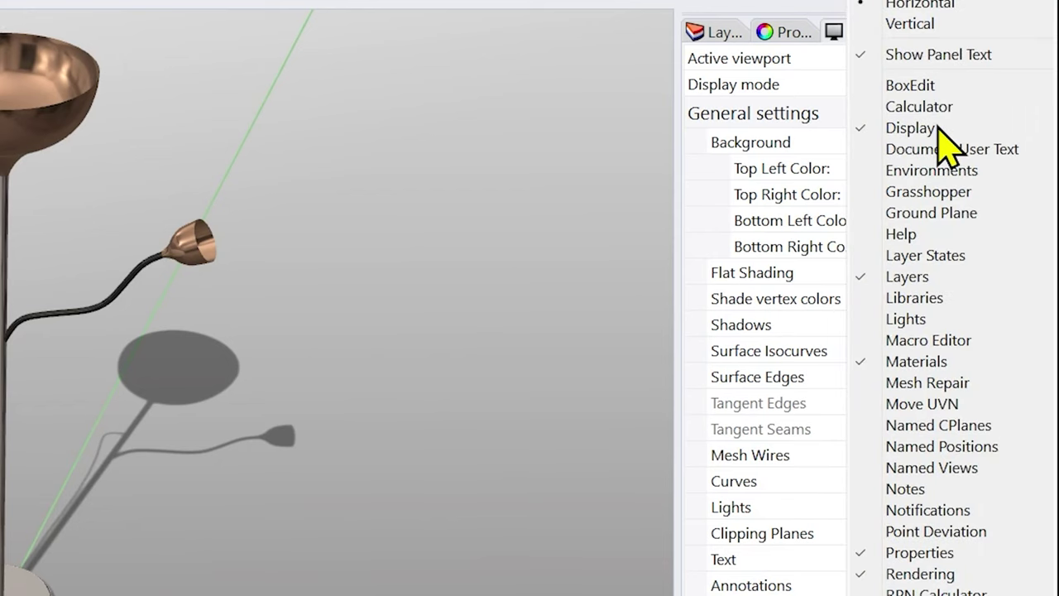
right_click(832, 28)
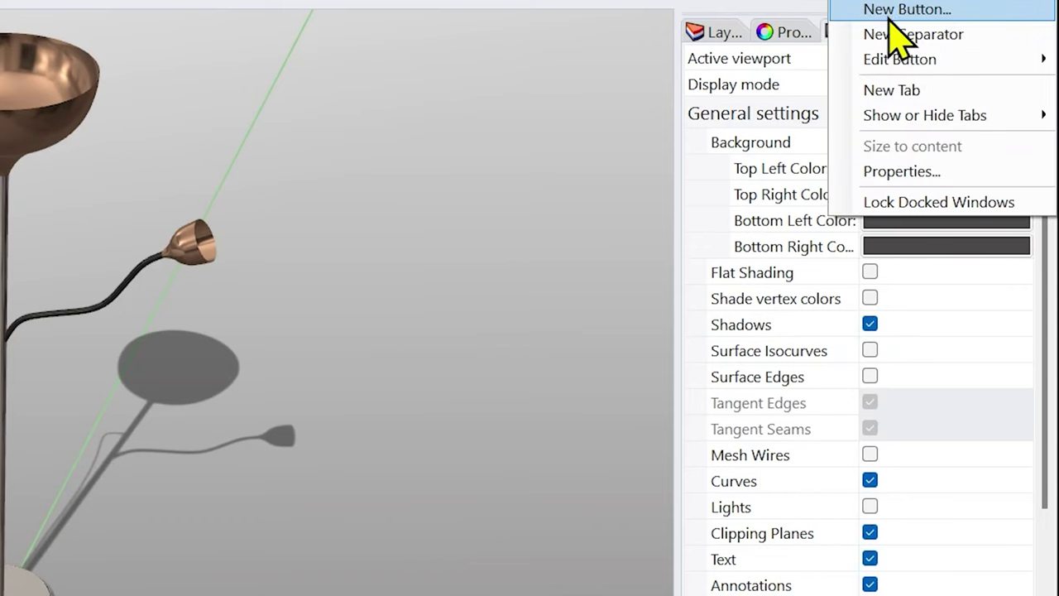
click(831, 33)
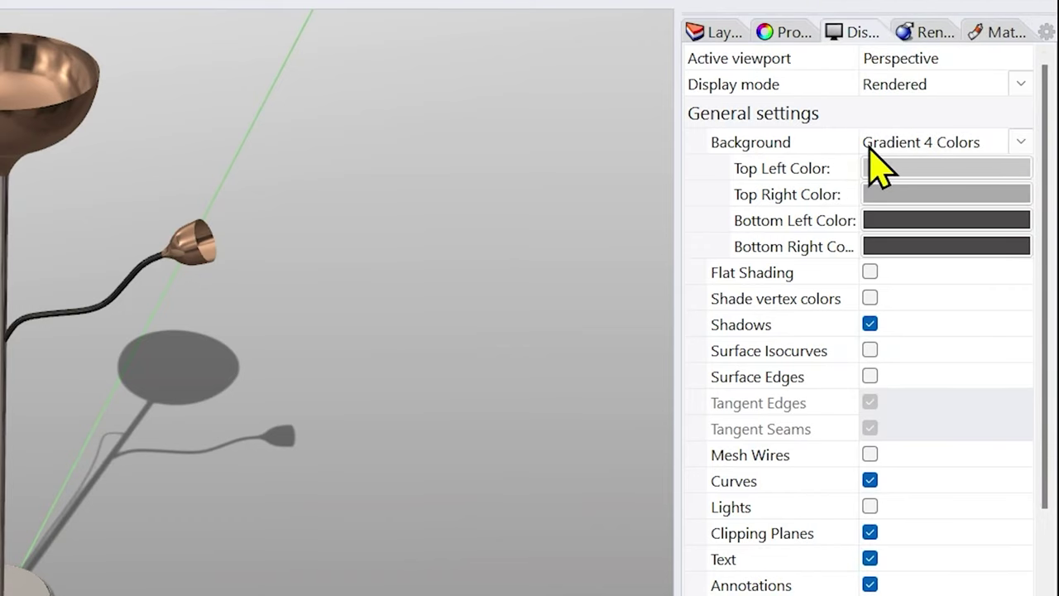
Set the Rendered view's background to Use Render Settings and inspect the lamp against it from several angles.
click(950, 147)
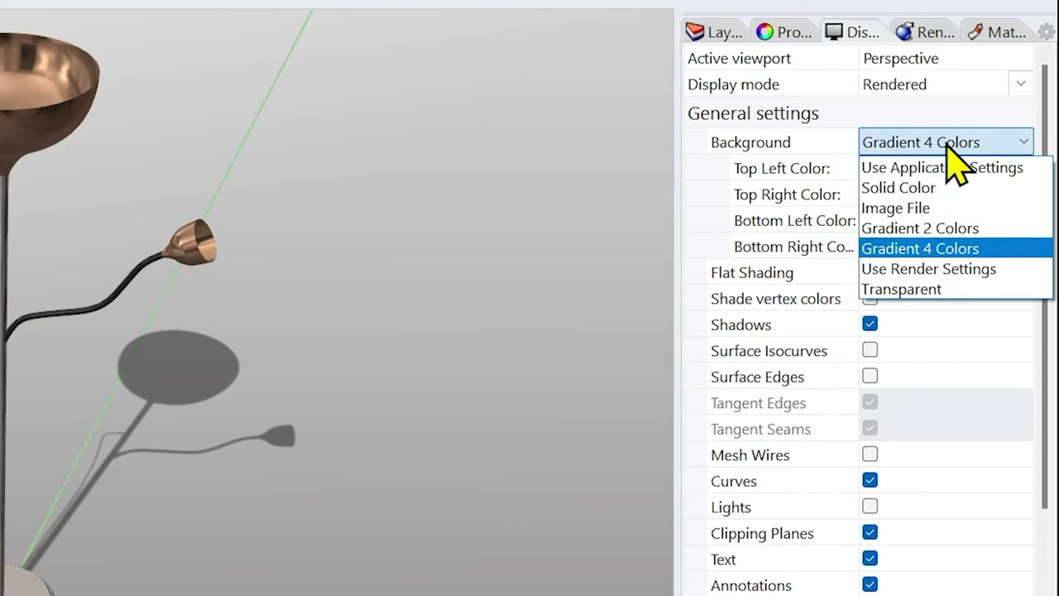
click(938, 269)
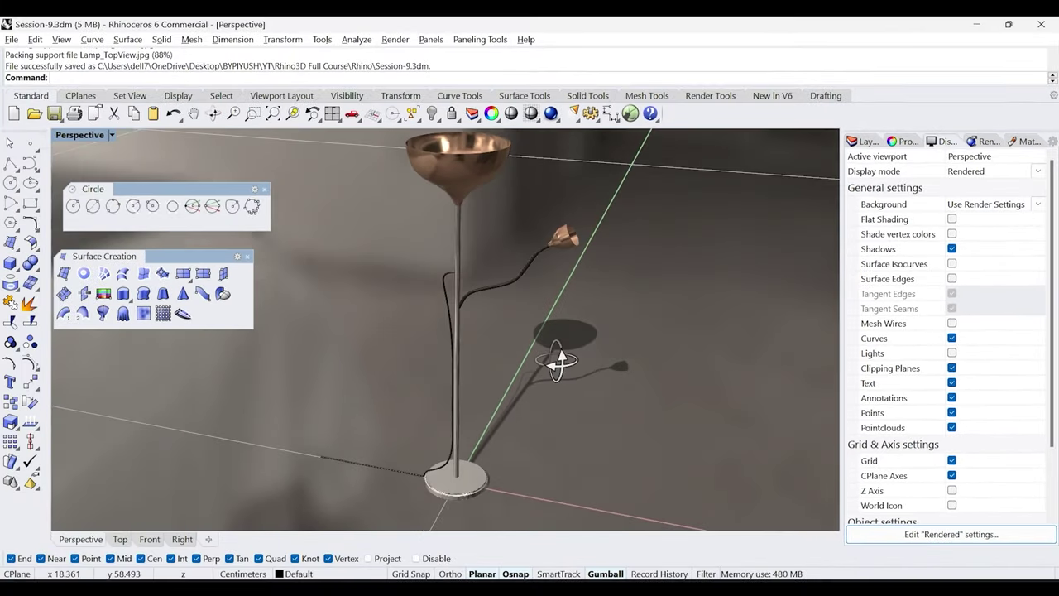
right_drag(449, 374, 584, 265)
right_drag(668, 269, 569, 411)
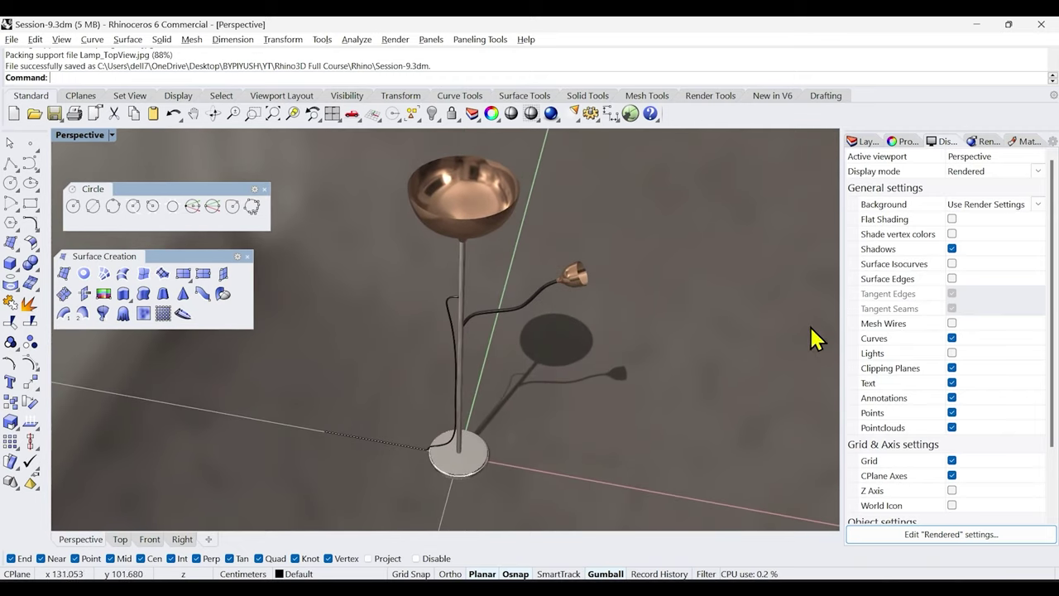
Return the Rendered view's background to Gradient 4 Colors and check the lamp from another angle.
click(1004, 208)
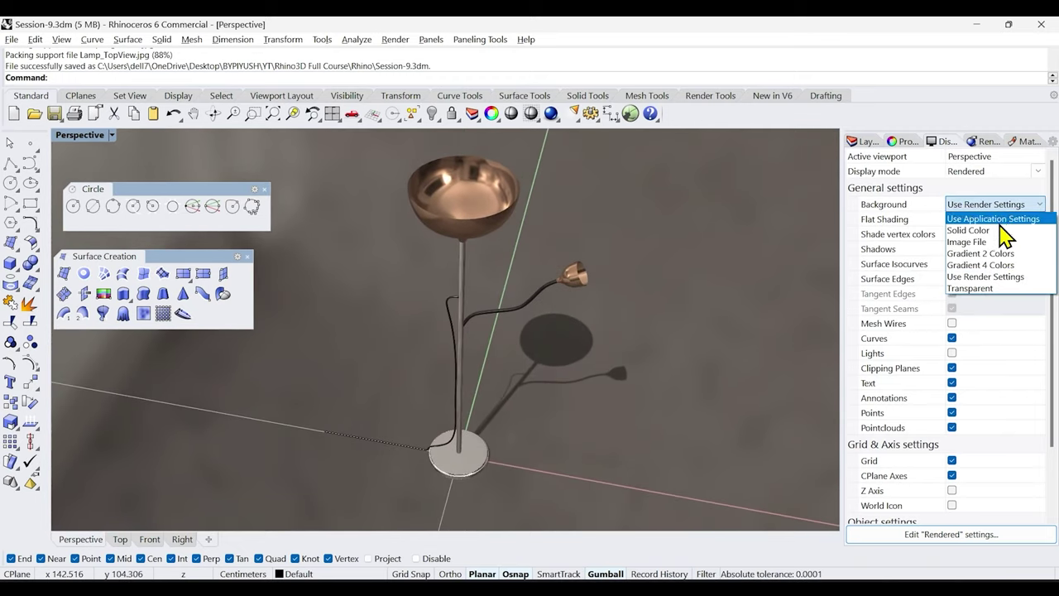
click(998, 266)
right_drag(626, 335, 509, 343)
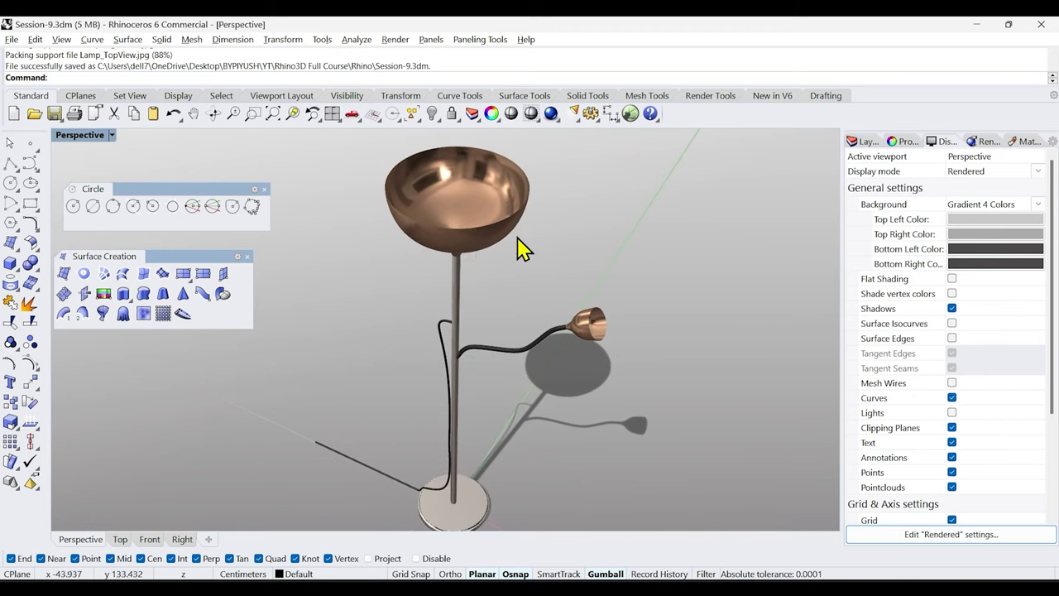
Expand the backdrop settings for rendering and choose Solid color as the backdrop.
click(986, 142)
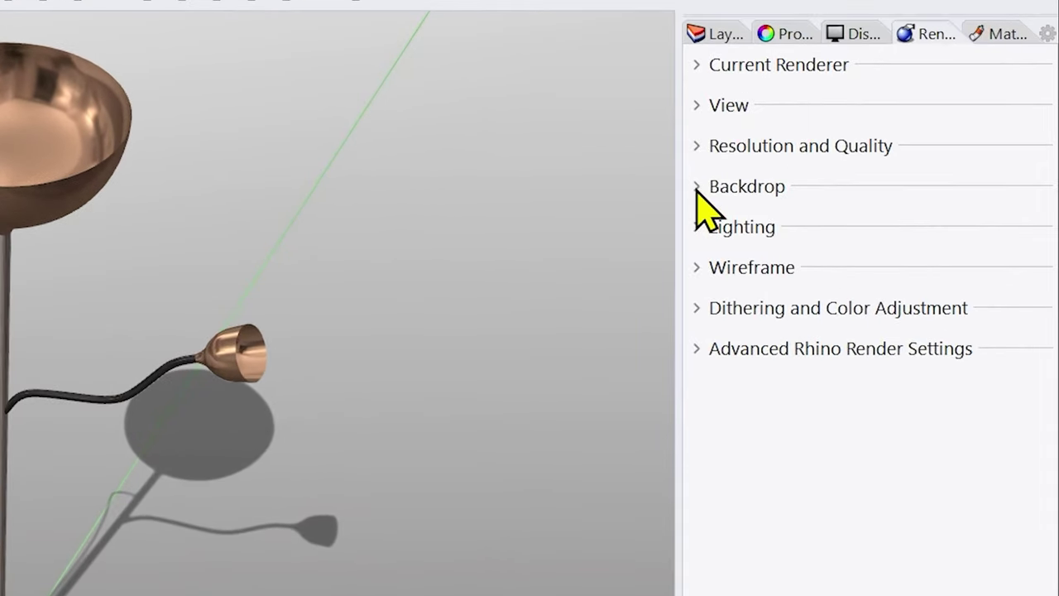
click(695, 187)
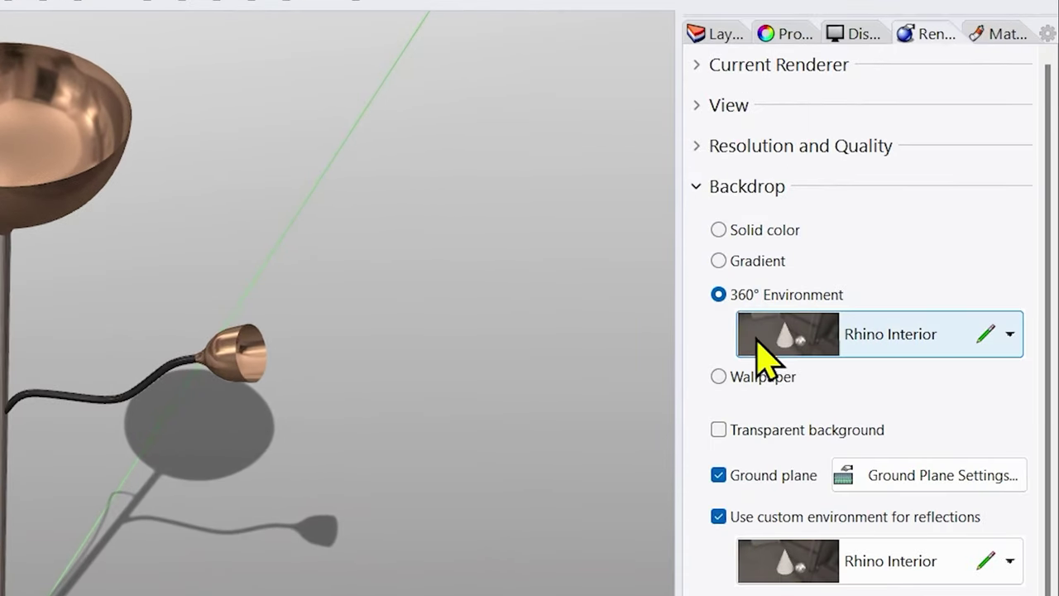
click(718, 229)
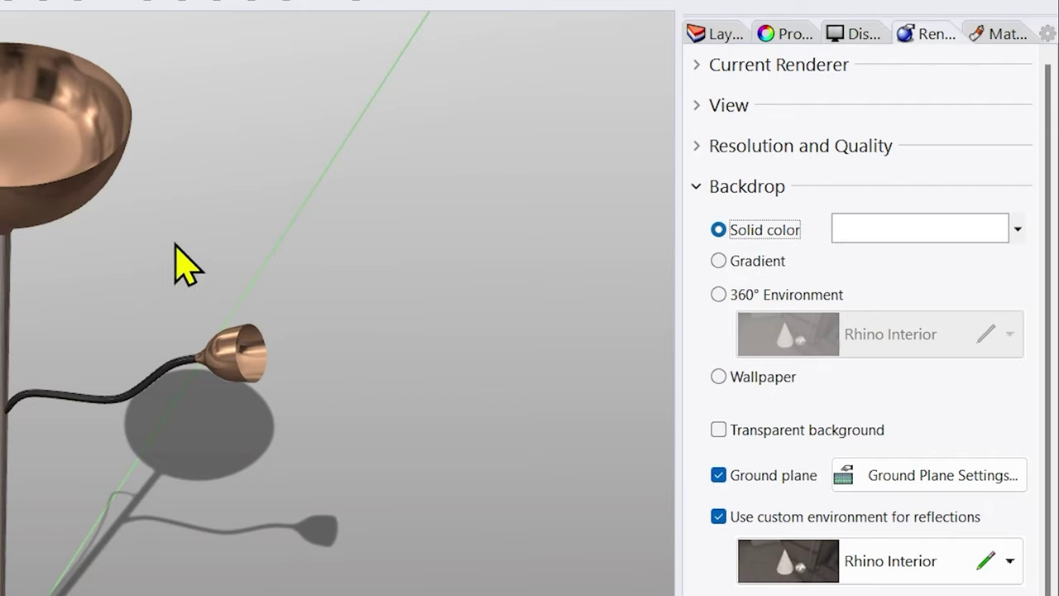
Make the Rendered view's background follow the render settings instead of the four-color gradient.
click(863, 37)
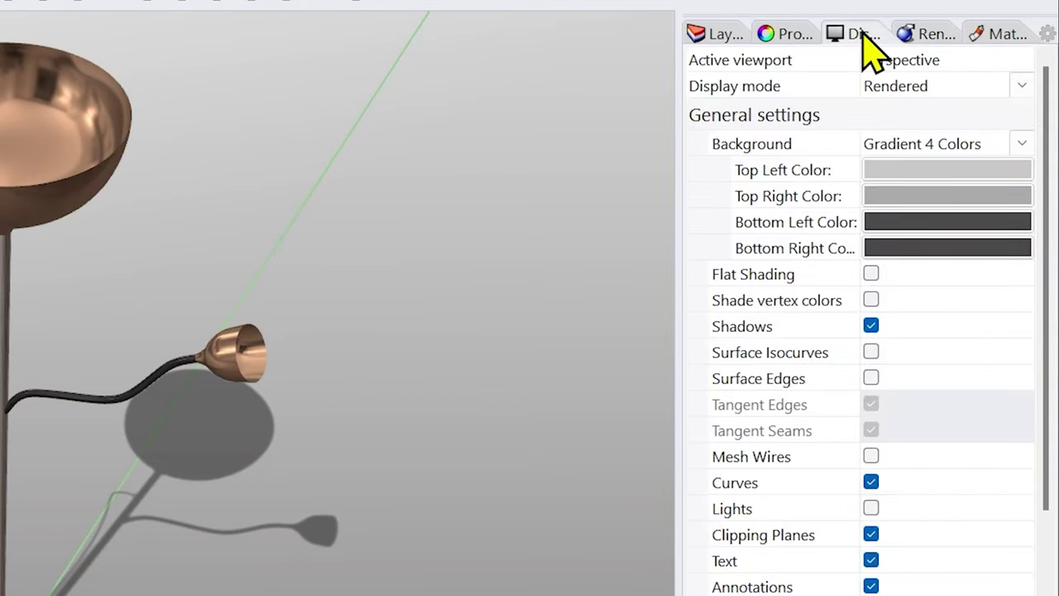
click(914, 148)
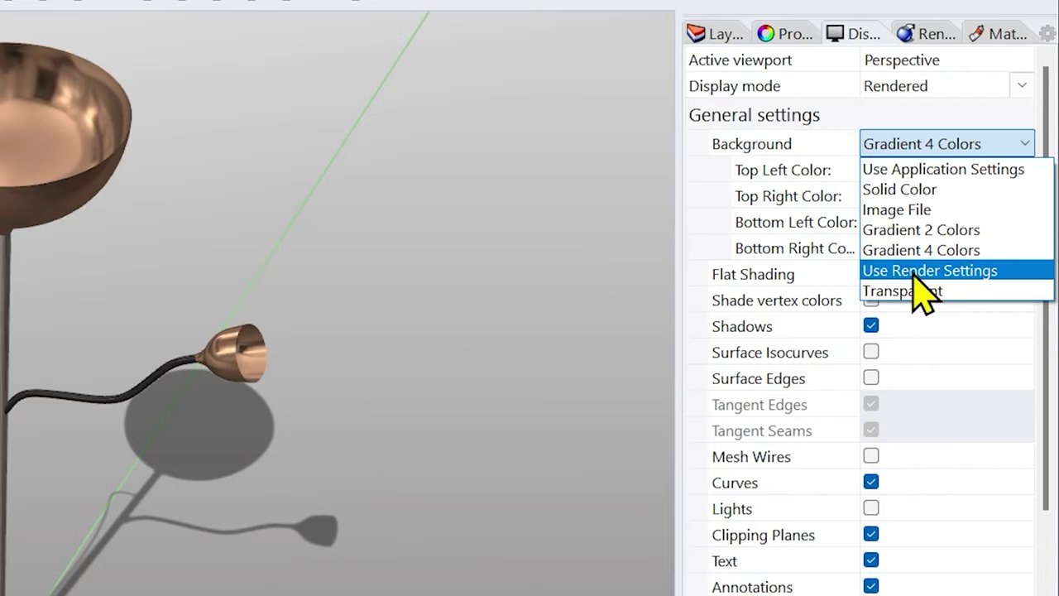
click(952, 271)
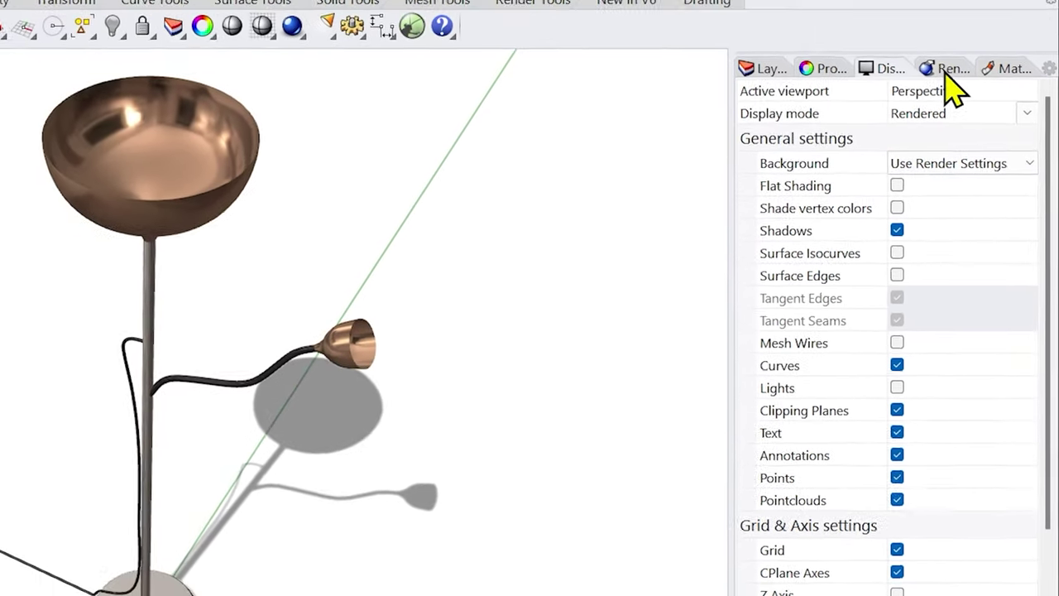
Switch the render backdrop to Gradient and inspect the lamp against it.
click(928, 34)
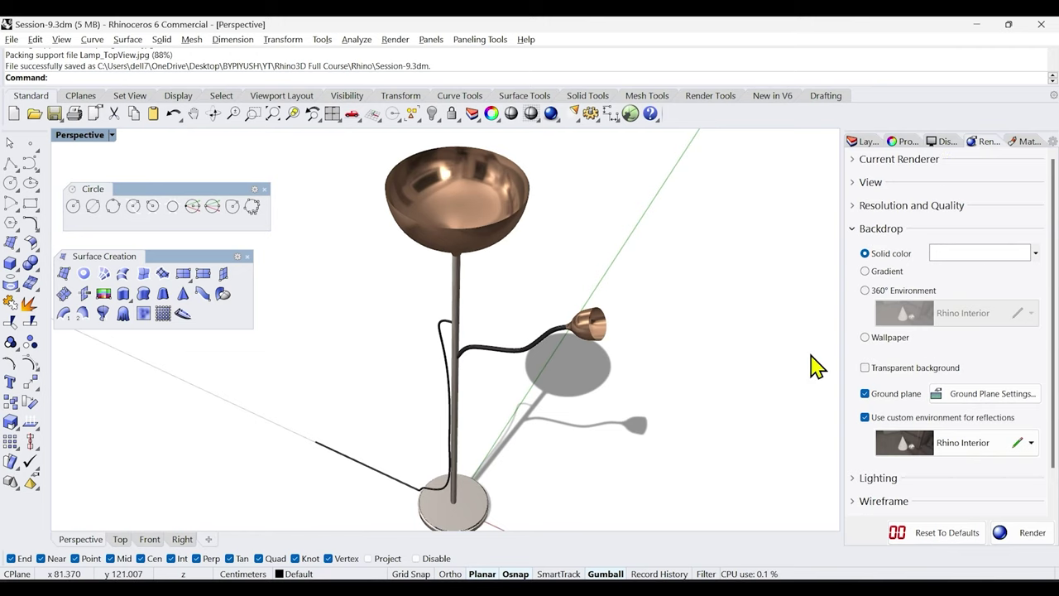
click(865, 271)
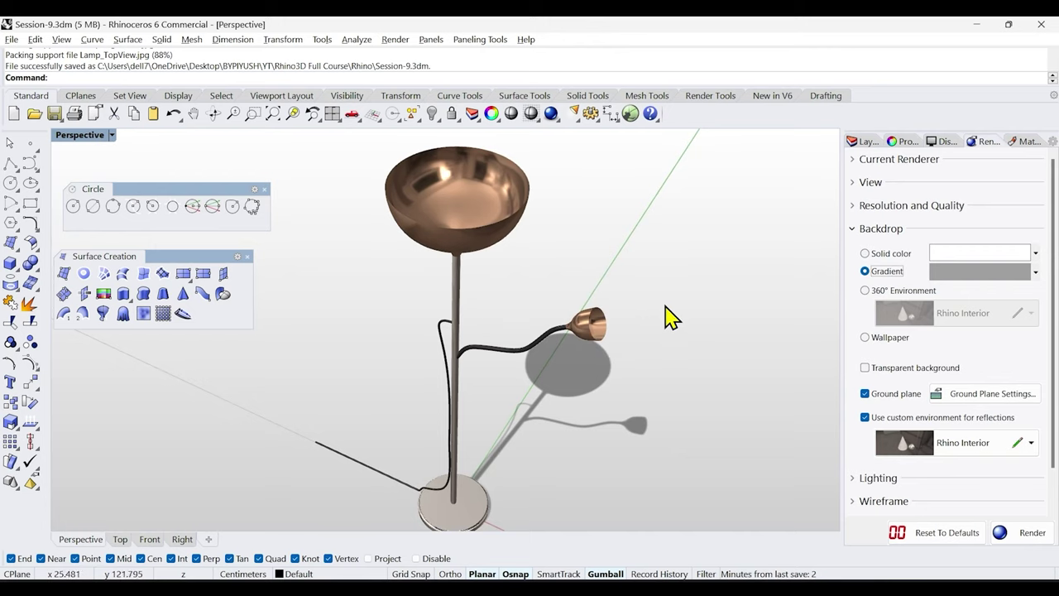
scroll(662, 341, up, 2)
scroll(655, 338, down, 4)
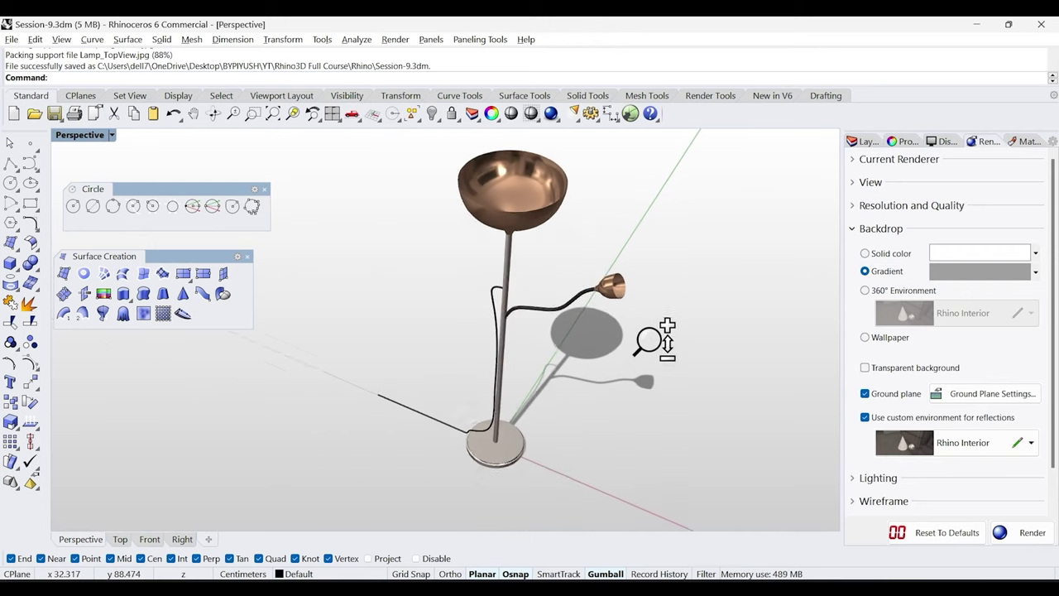
Set the backdrop to 360° Environment and import Rhino Interior.renv from the Environments folder of the environment library.
click(865, 290)
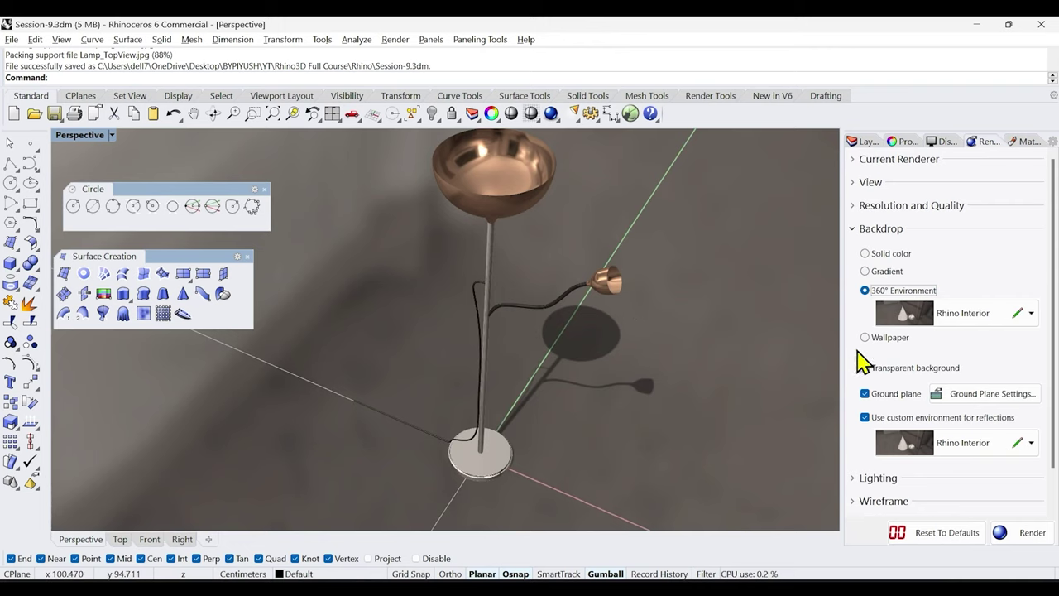
click(953, 316)
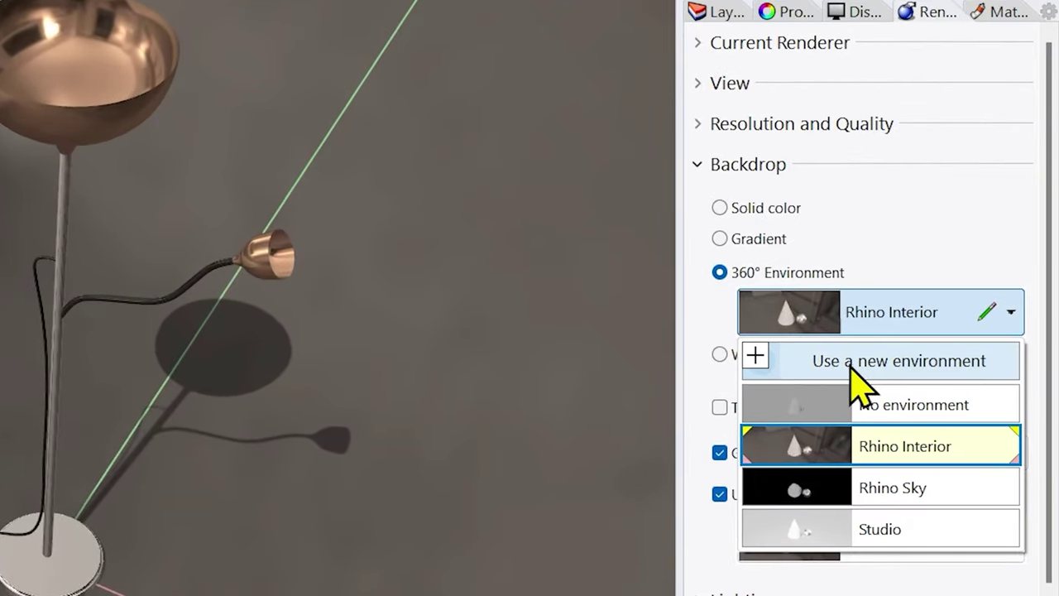
click(755, 357)
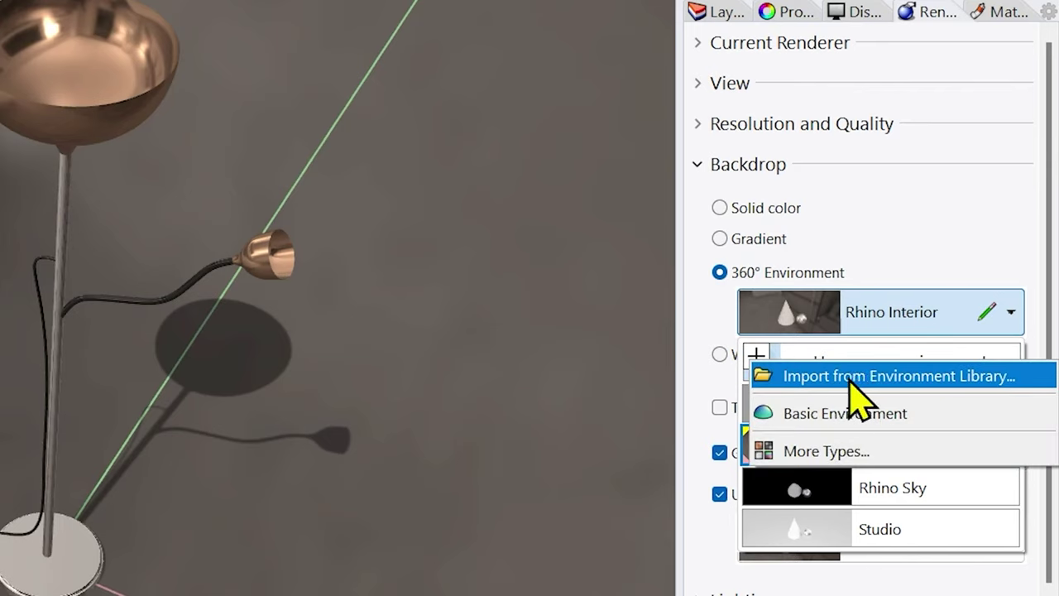
click(902, 383)
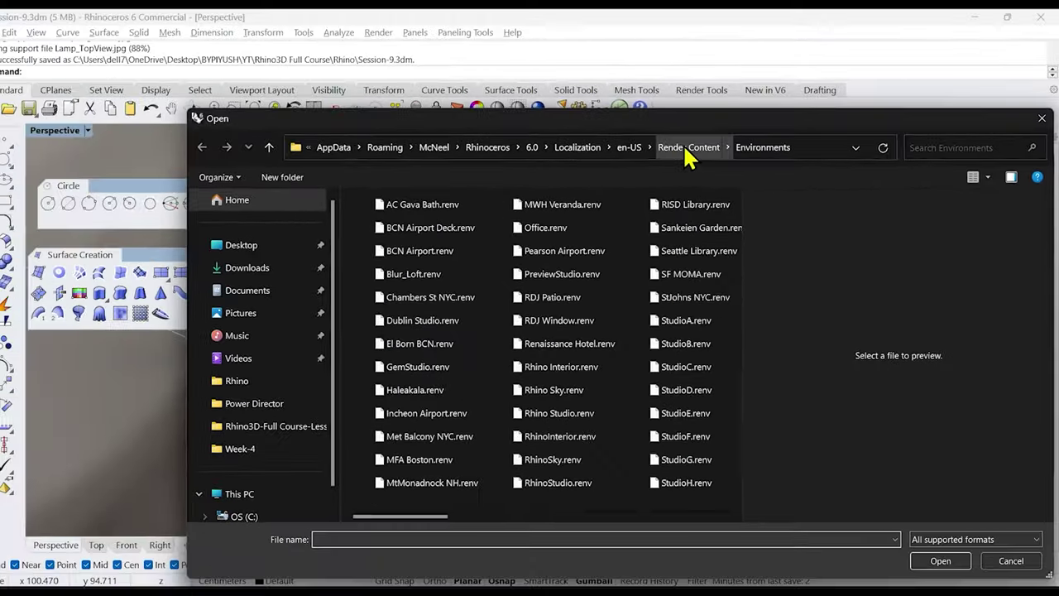
click(687, 155)
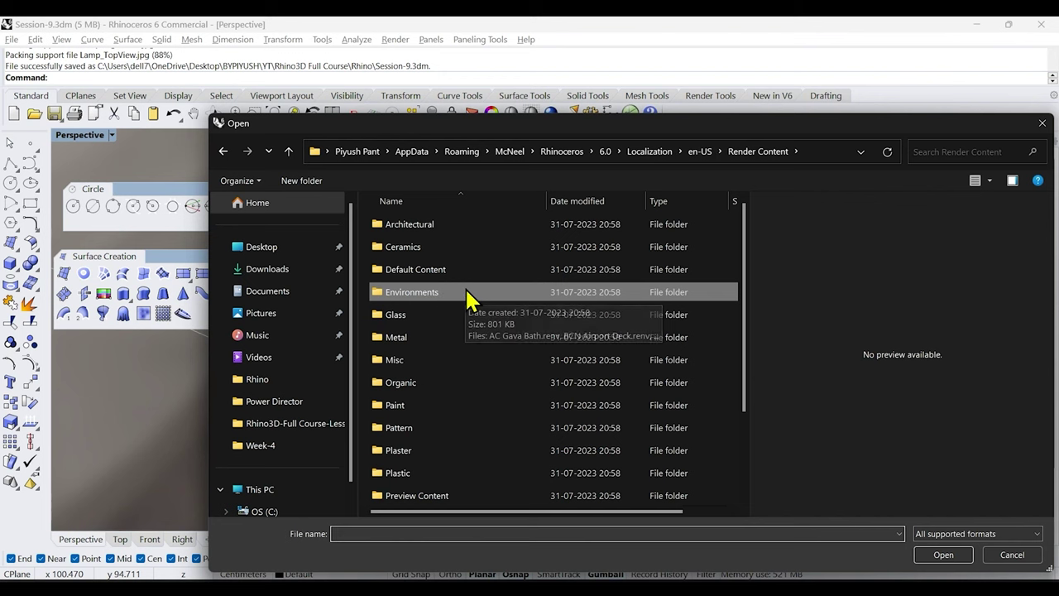
double_click(468, 300)
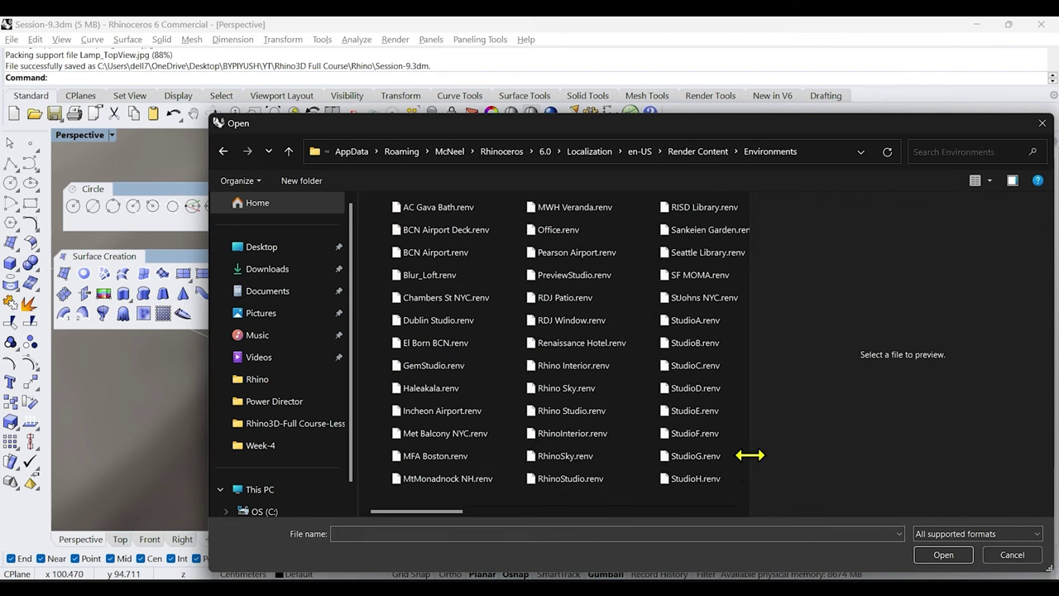
drag(748, 454, 905, 451)
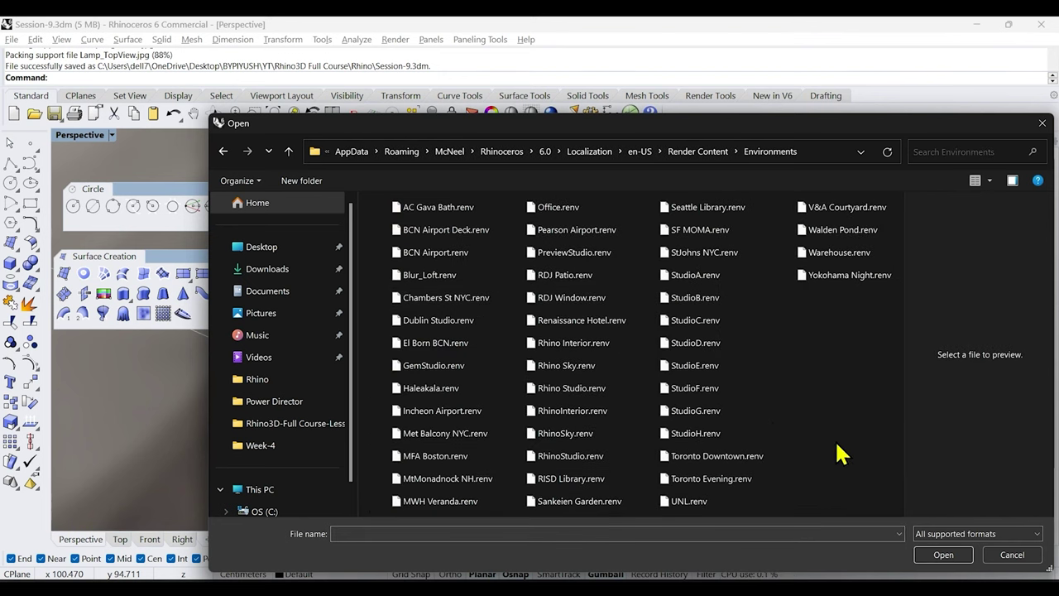
click(580, 344)
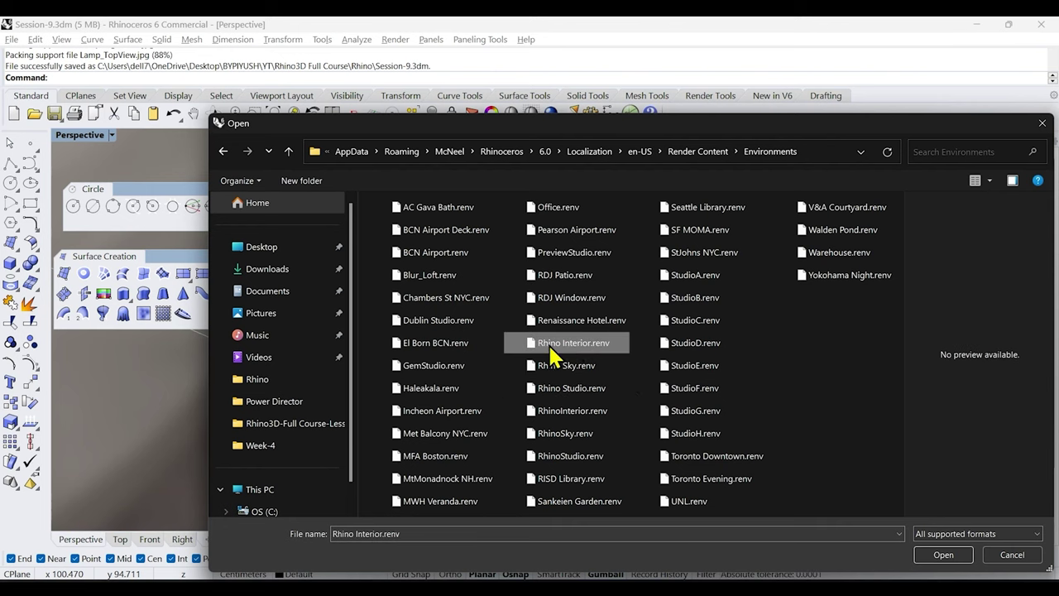
click(943, 554)
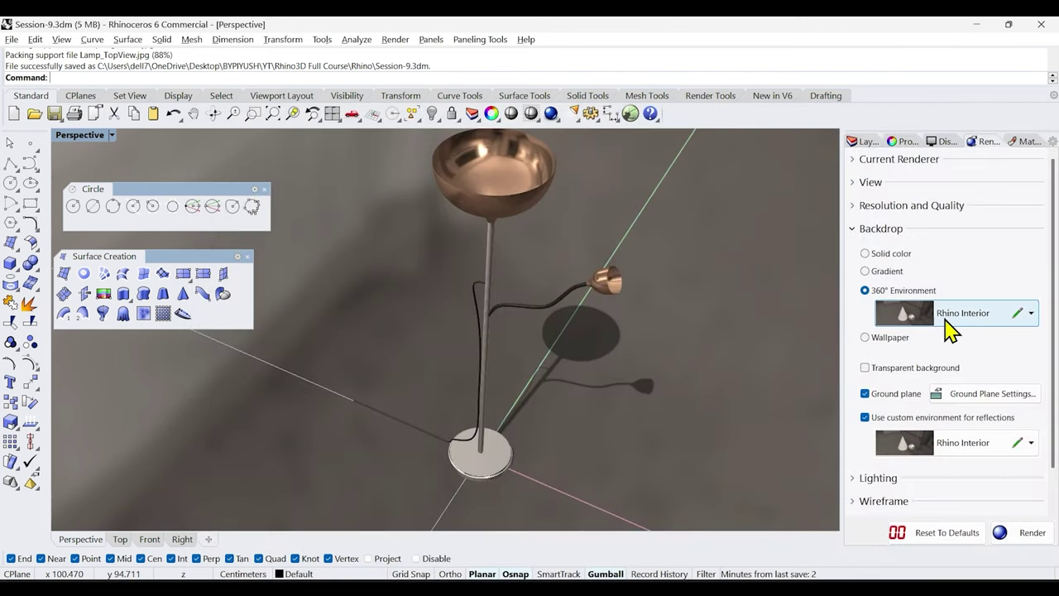
Try Rhino Sky as the 360° Environment backdrop, and return the backdrop to Rhino Interior.
click(951, 320)
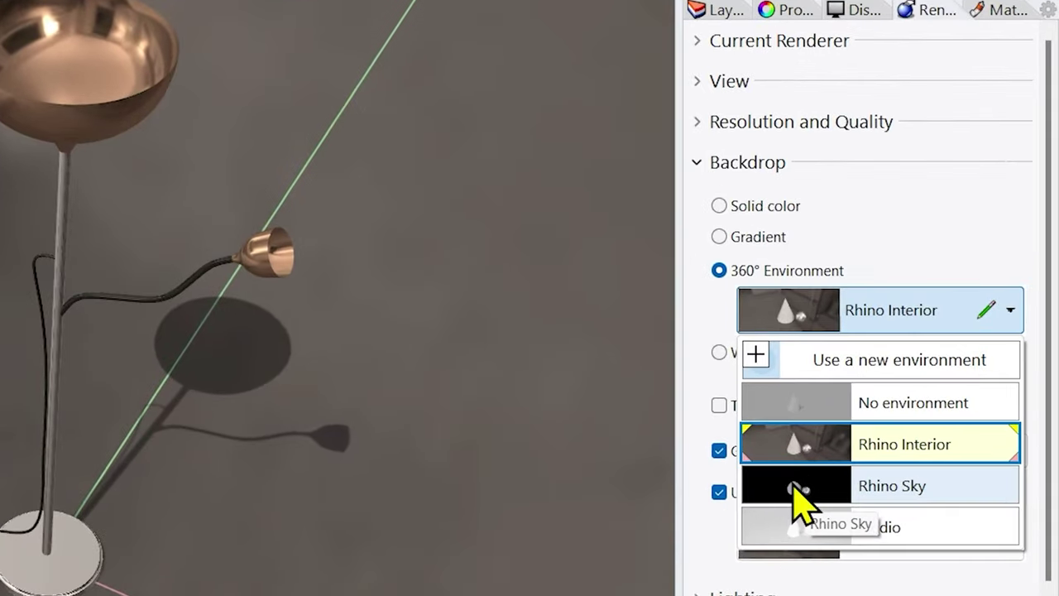
click(802, 497)
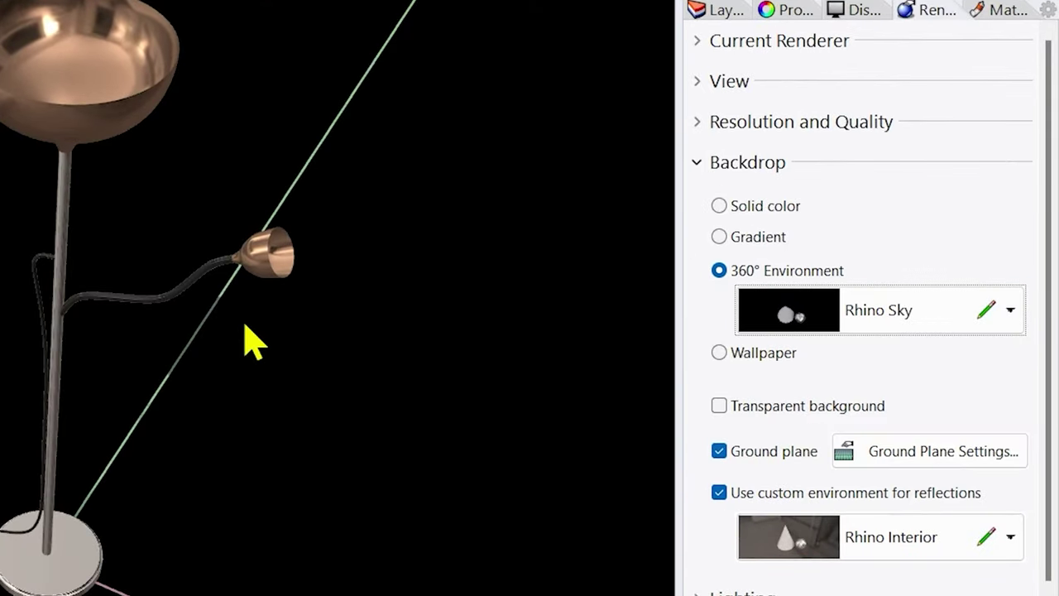
click(868, 323)
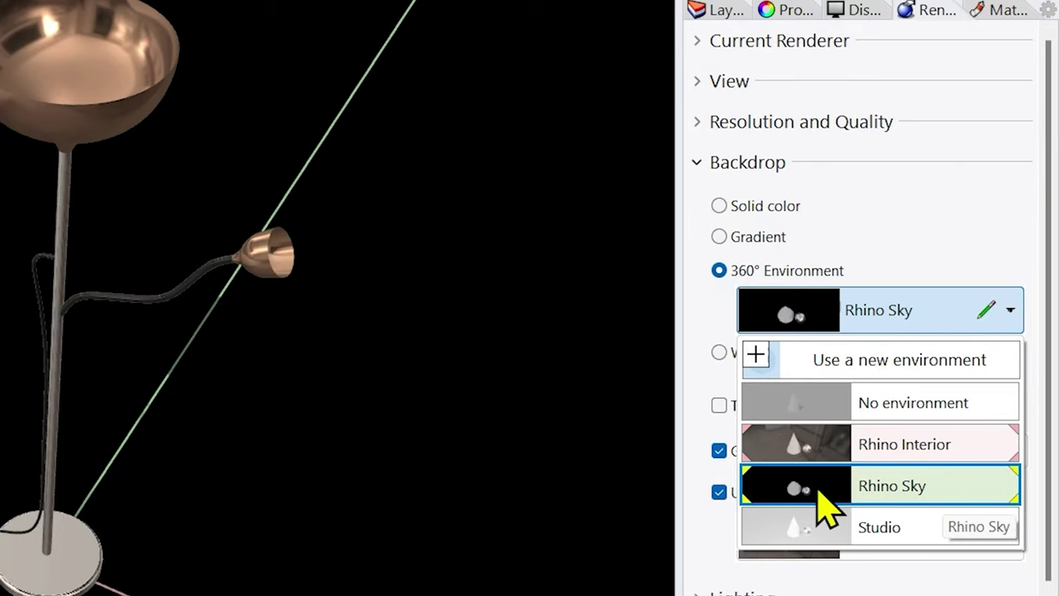
click(781, 441)
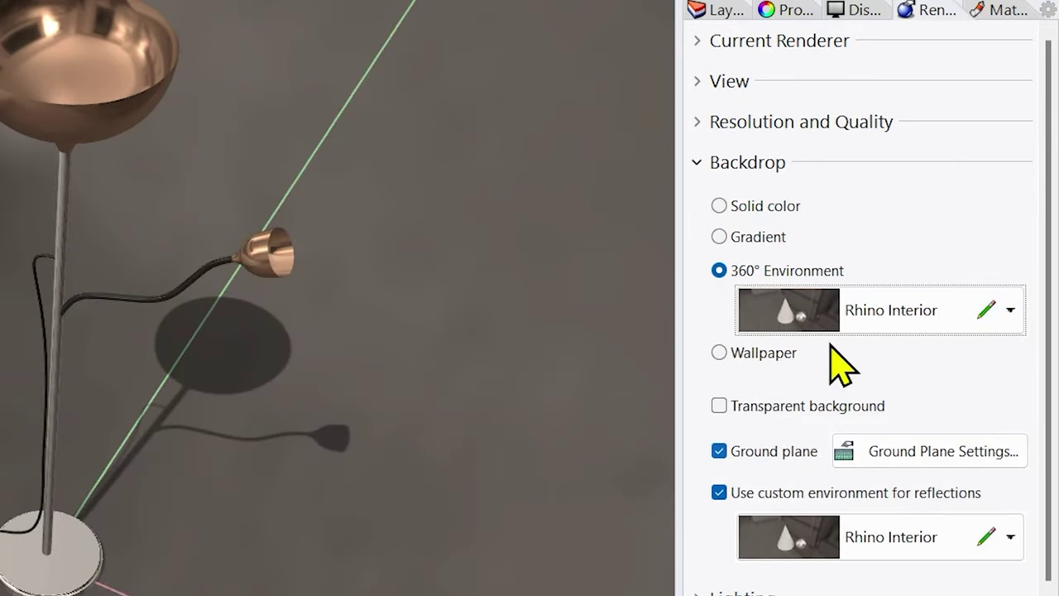
Try Studio as the 360° Environment backdrop, inspect the lamp against it, and restore Rhino Interior.
click(910, 324)
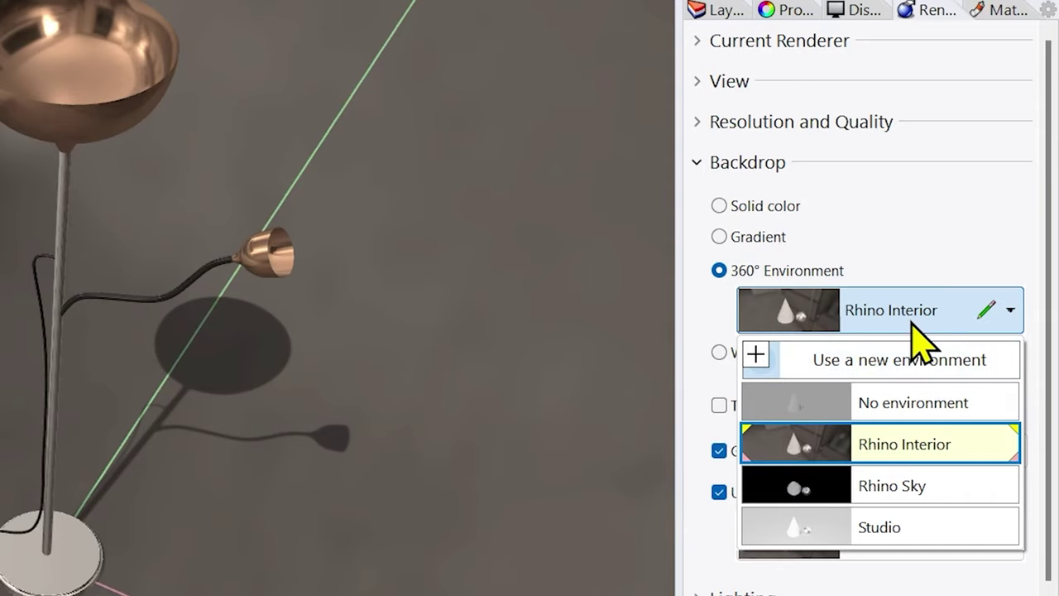
click(838, 536)
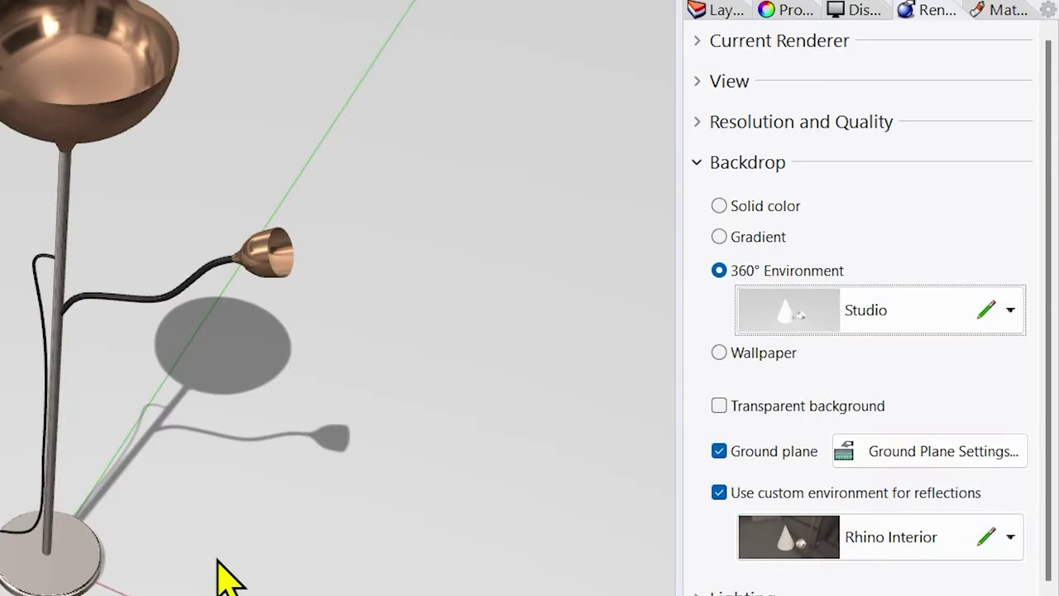
right_drag(217, 564, 227, 515)
click(1010, 309)
click(794, 445)
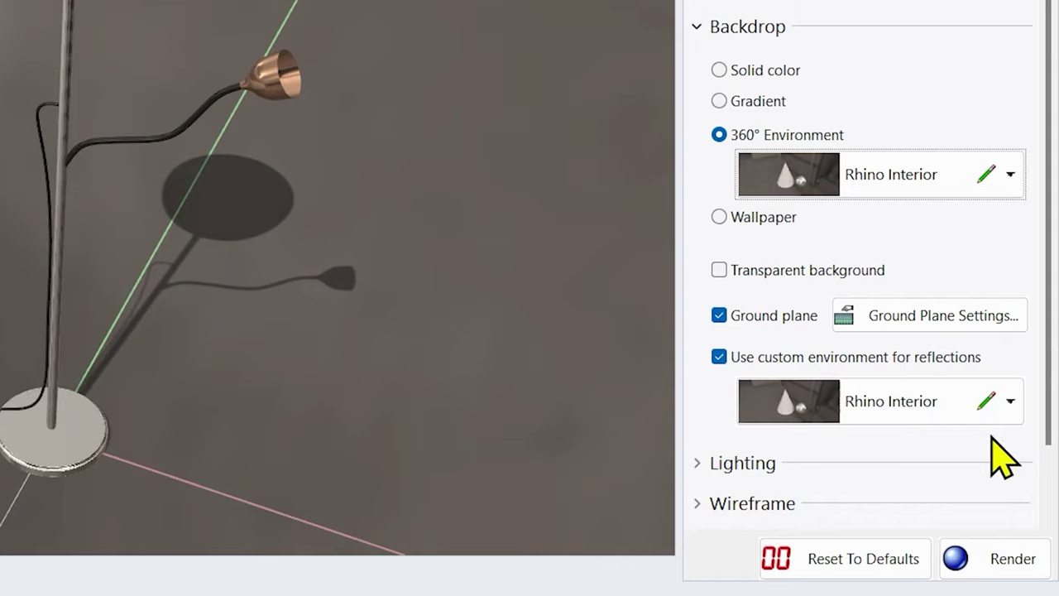
Set the custom environment for reflections to Studio and inspect the reflections on the whole lamp.
click(881, 414)
click(938, 574)
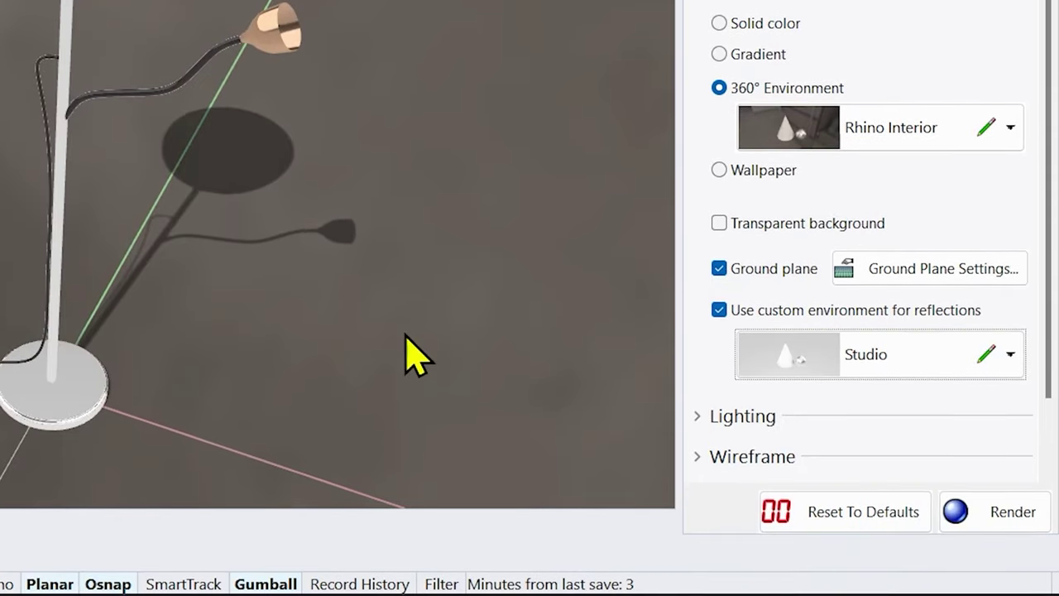
scroll(488, 459, down, 3)
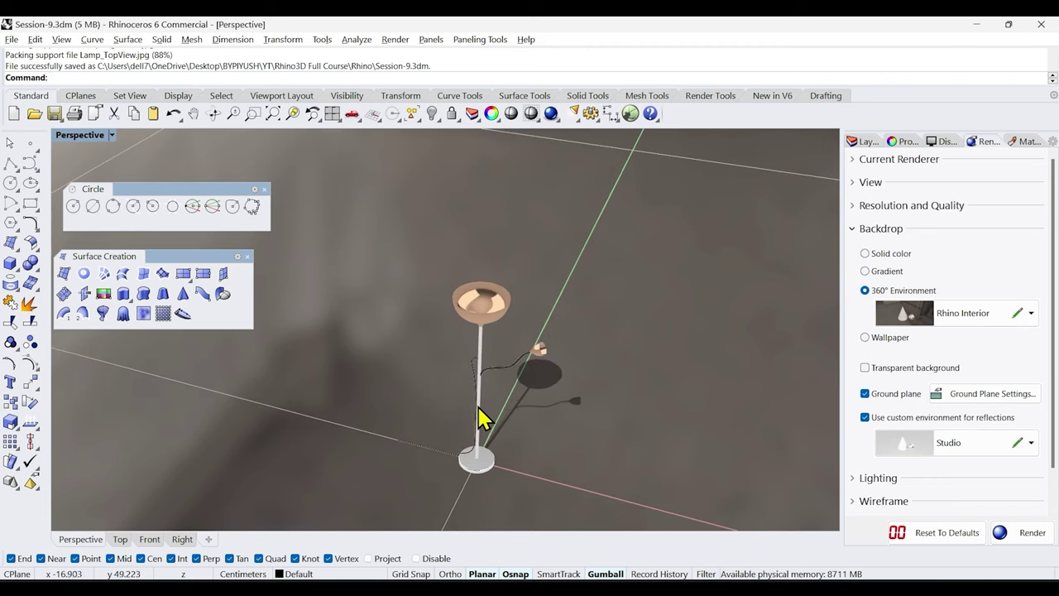
scroll(530, 418, up, 2)
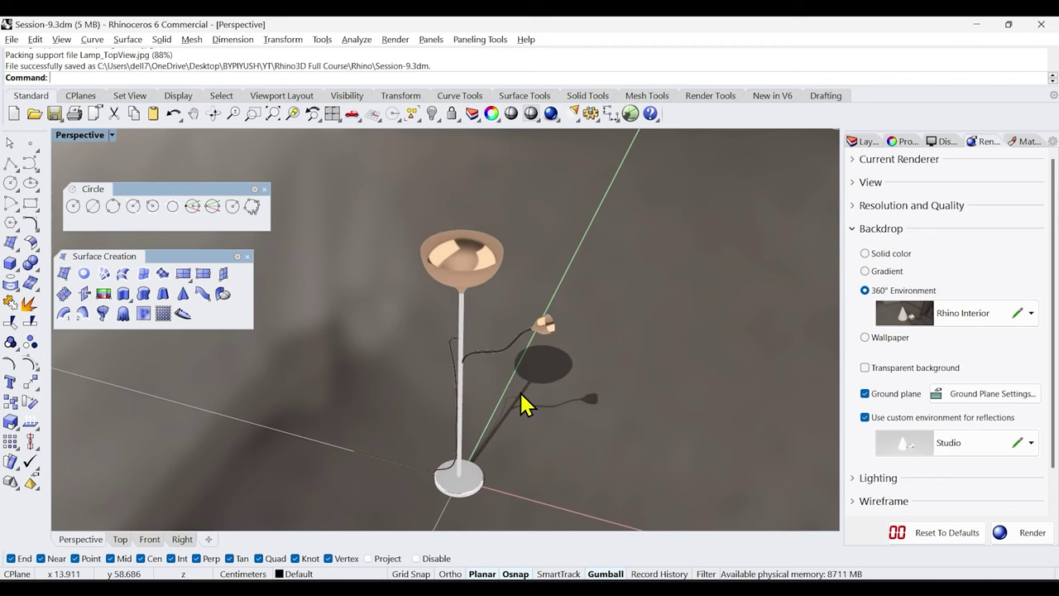
Try Rhino Sky as the custom reflection environment, and set the reflections back to Rhino Interior.
click(982, 449)
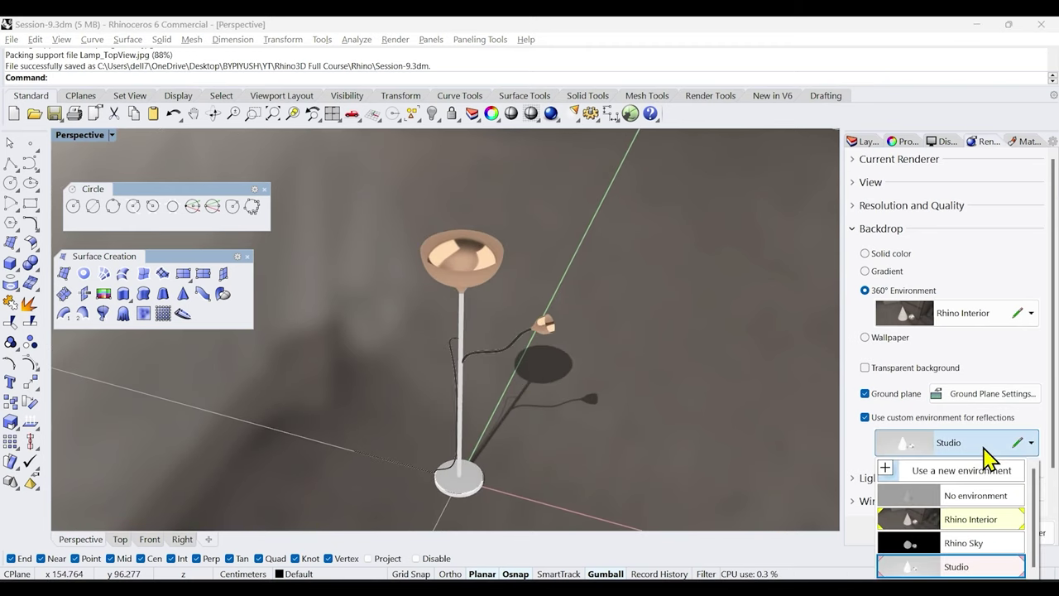
click(992, 546)
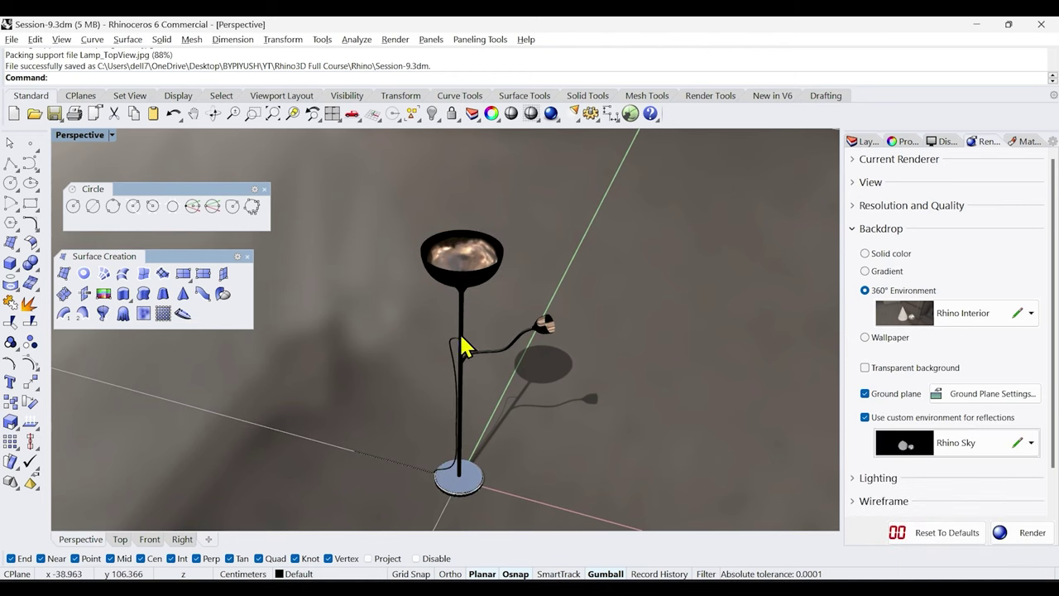
click(995, 461)
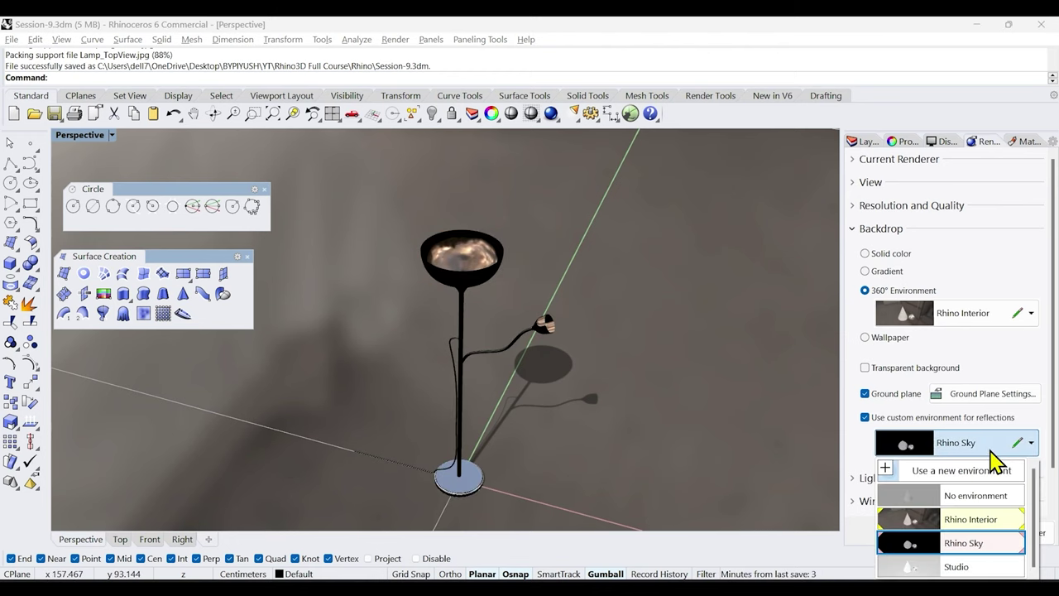
click(982, 509)
mouse_move(592, 426)
right_down()
mouse_move(656, 449)
mouse_move(603, 439)
mouse_move(593, 422)
right_up()
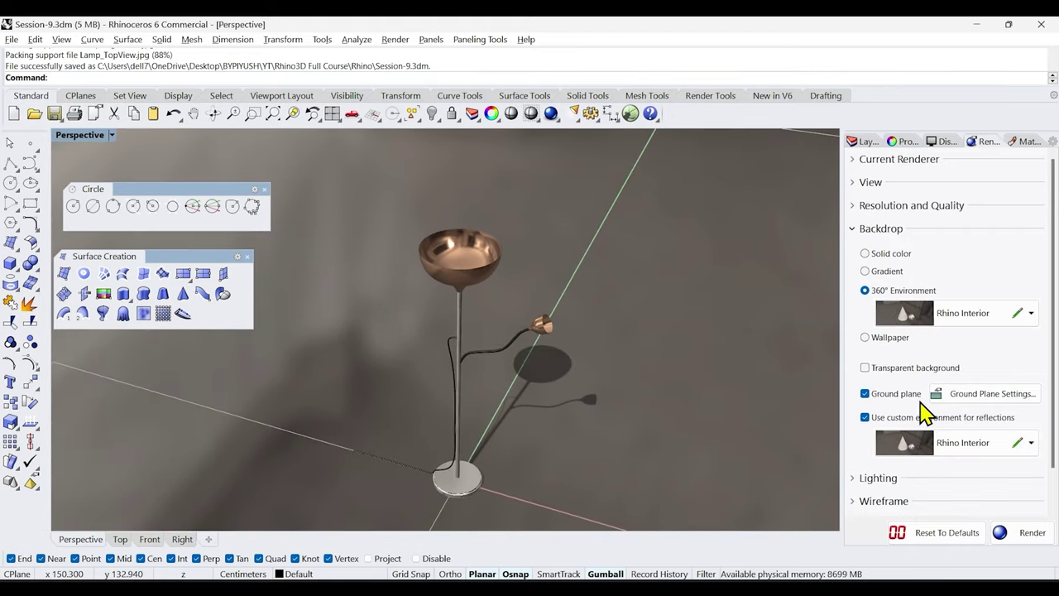
Set the Rendered display mode's background to Gradient 4 Colors and inspect the lamp from several angles.
right_drag(574, 335, 641, 399)
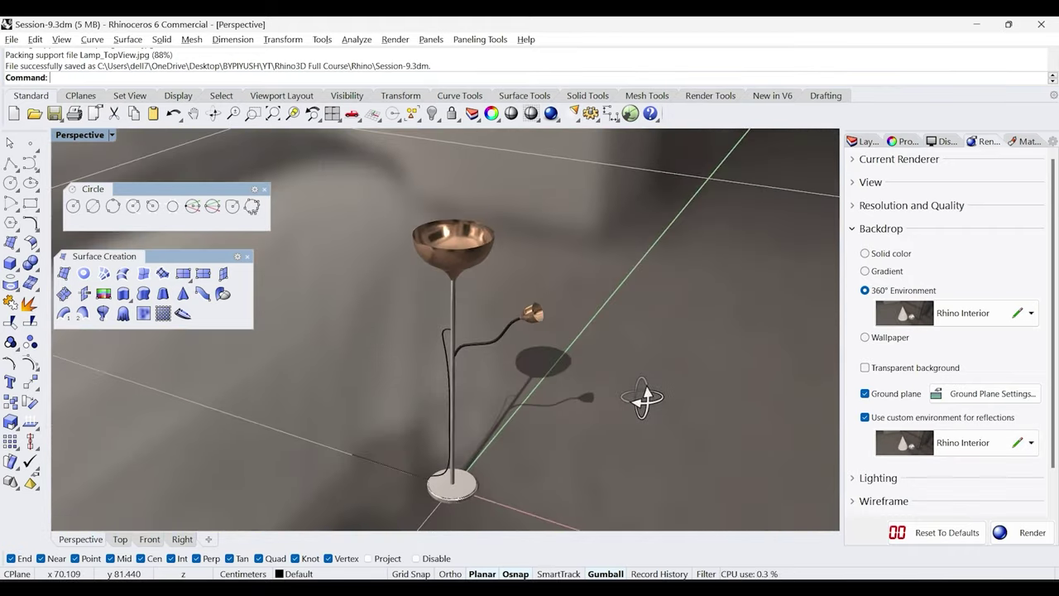
click(954, 141)
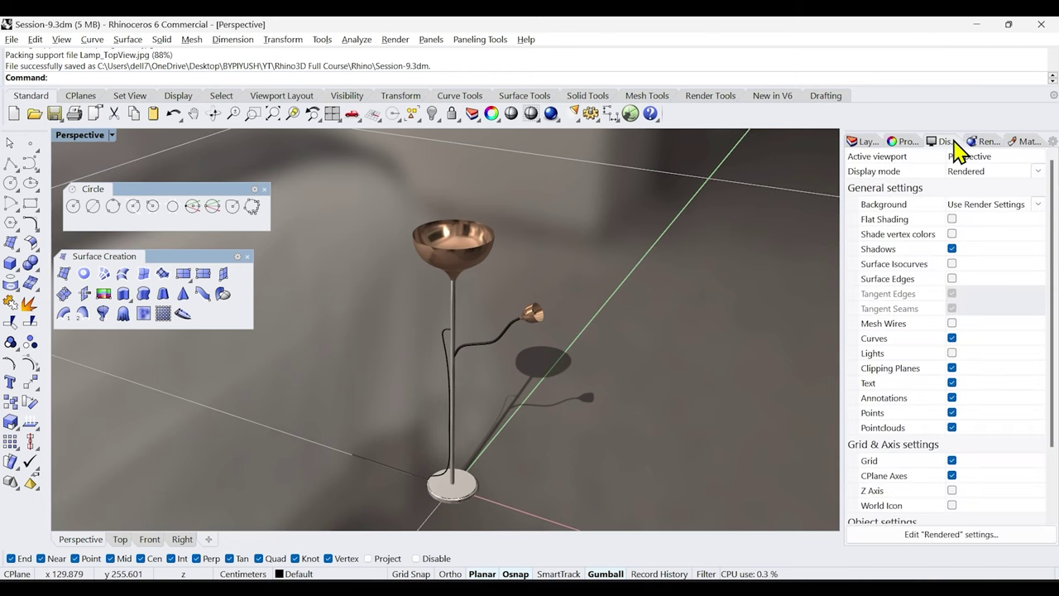
click(1038, 205)
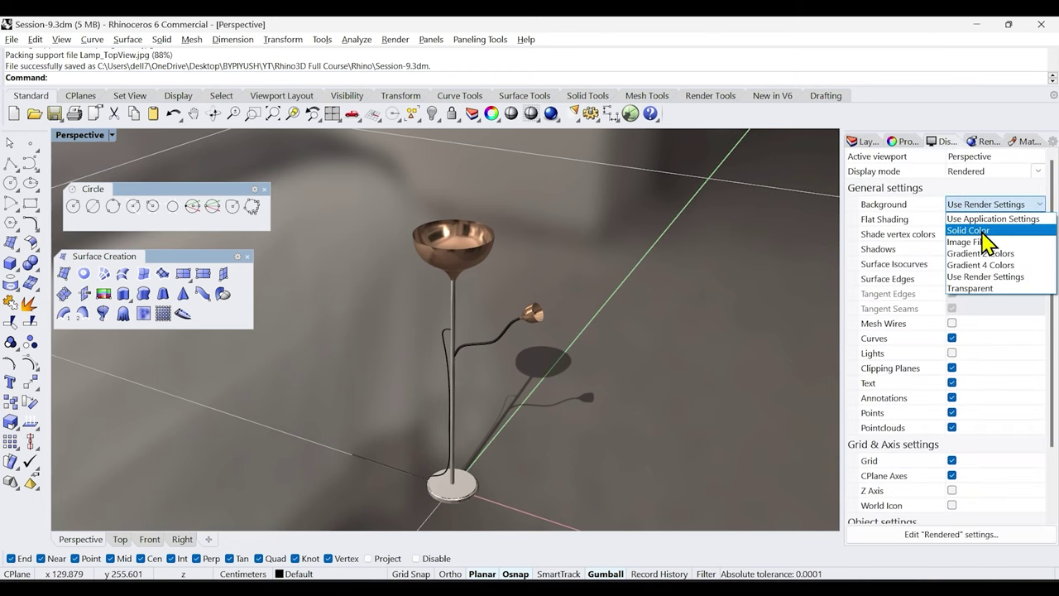
click(984, 265)
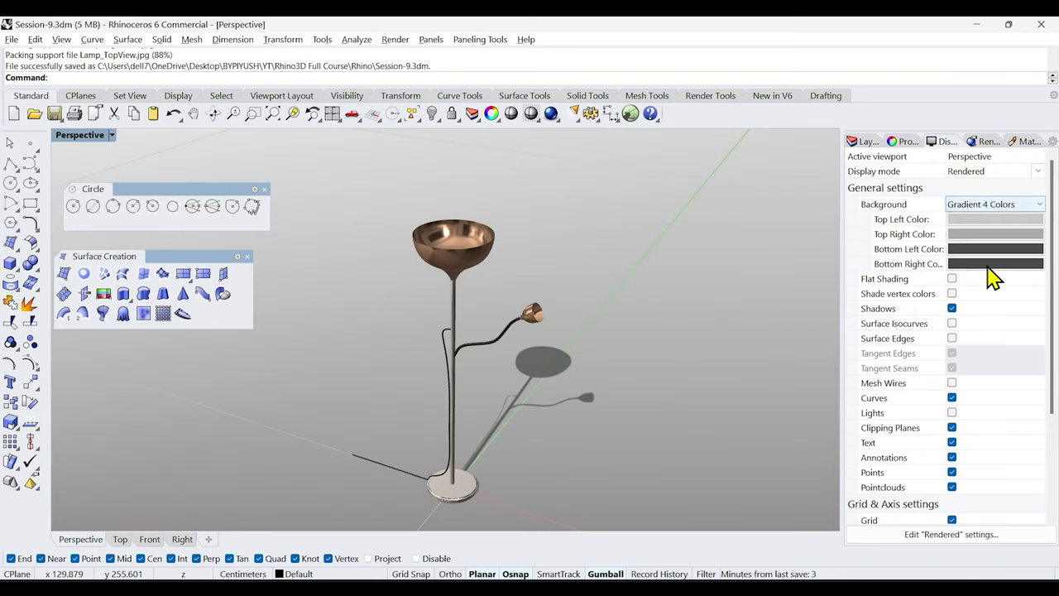
right_drag(559, 365, 455, 290)
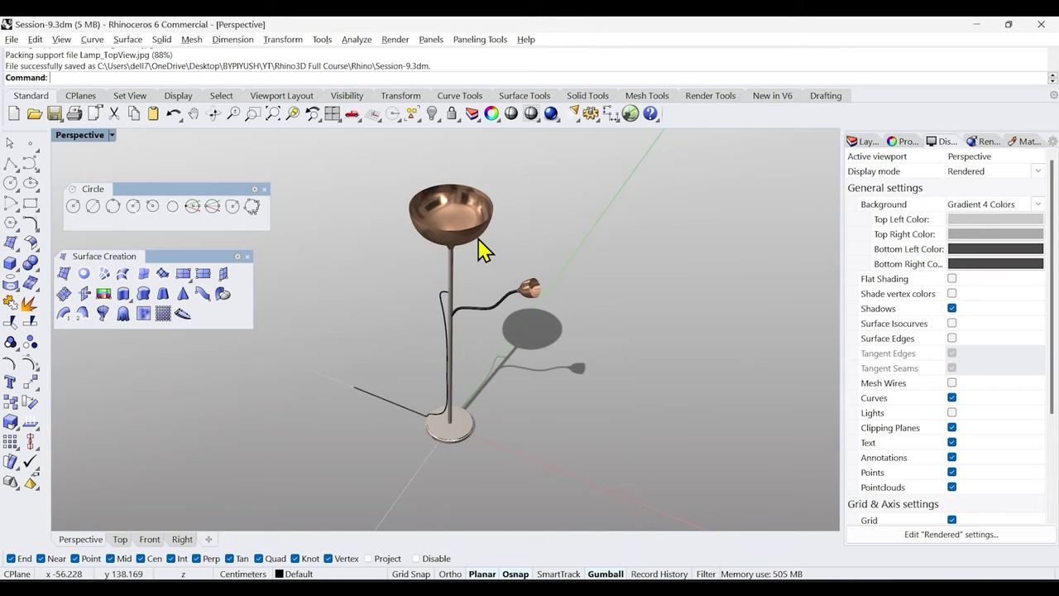
right_drag(484, 300, 472, 189)
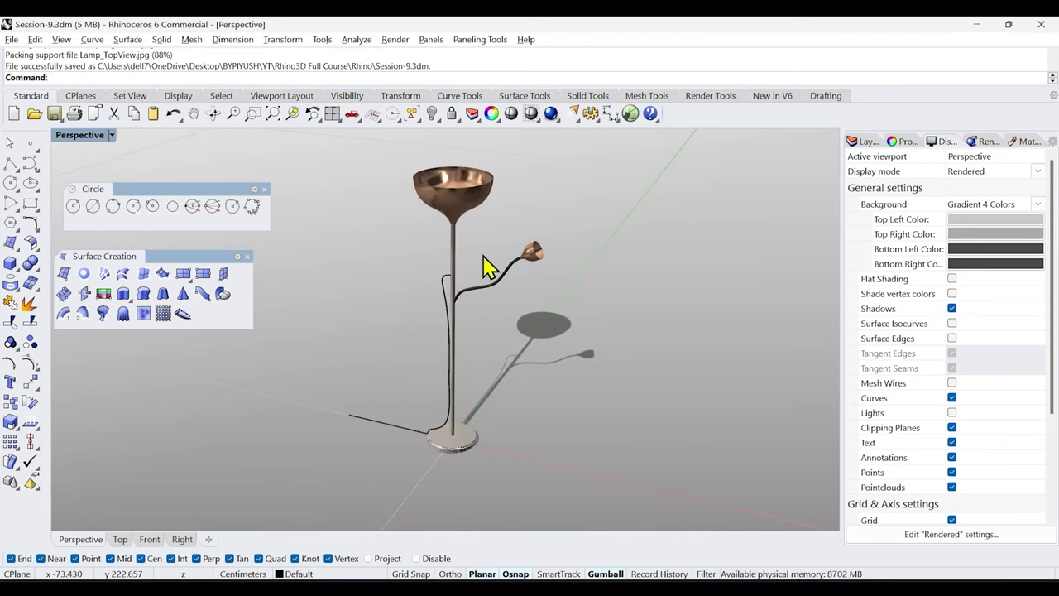
Select the large bowl shade of the lamp and show its assigned material settings.
click(429, 208)
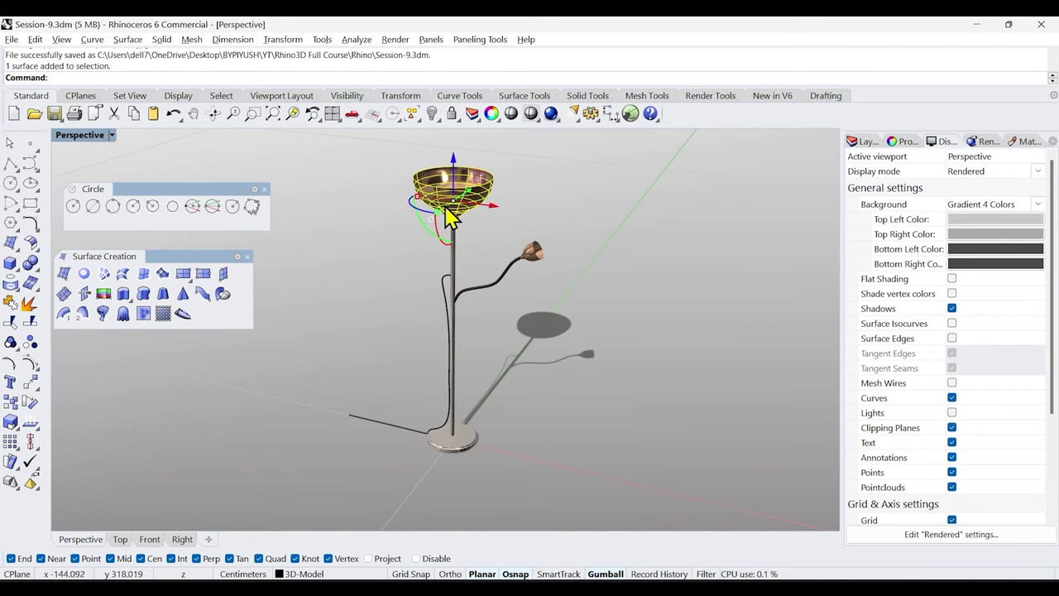
click(527, 218)
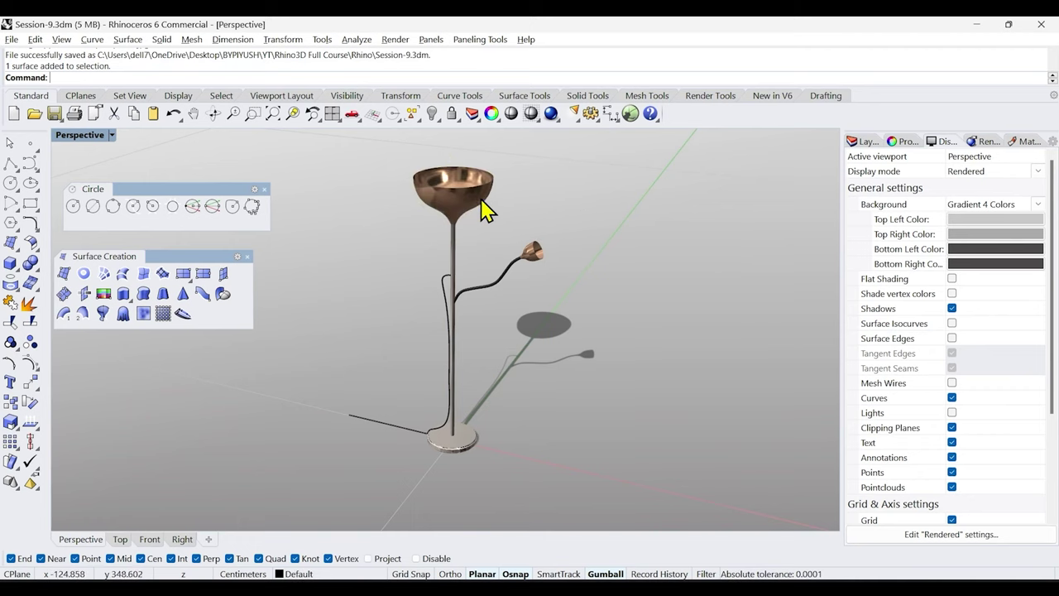
click(482, 201)
click(903, 142)
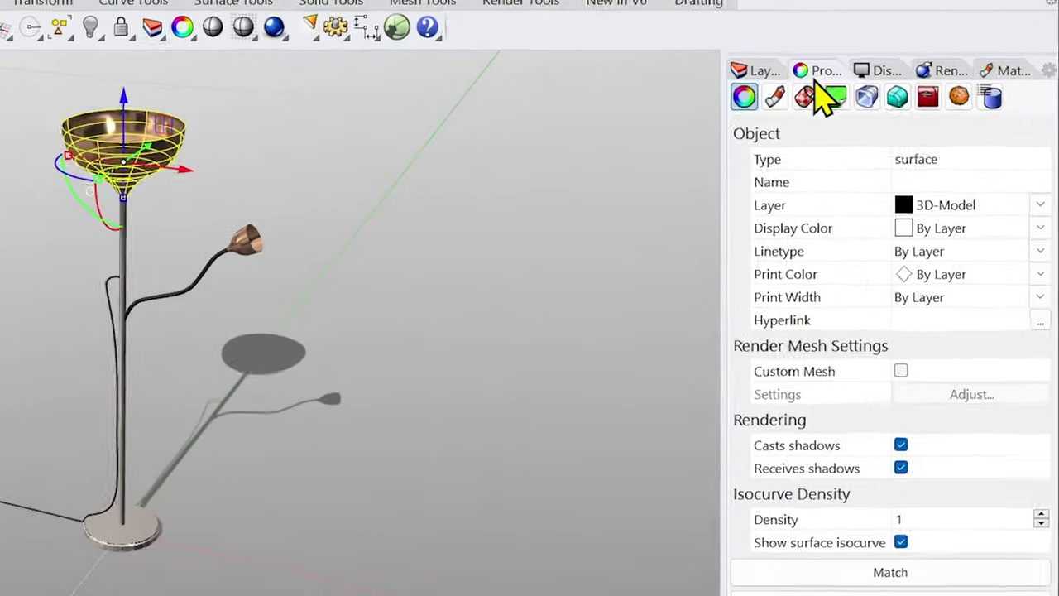
click(737, 73)
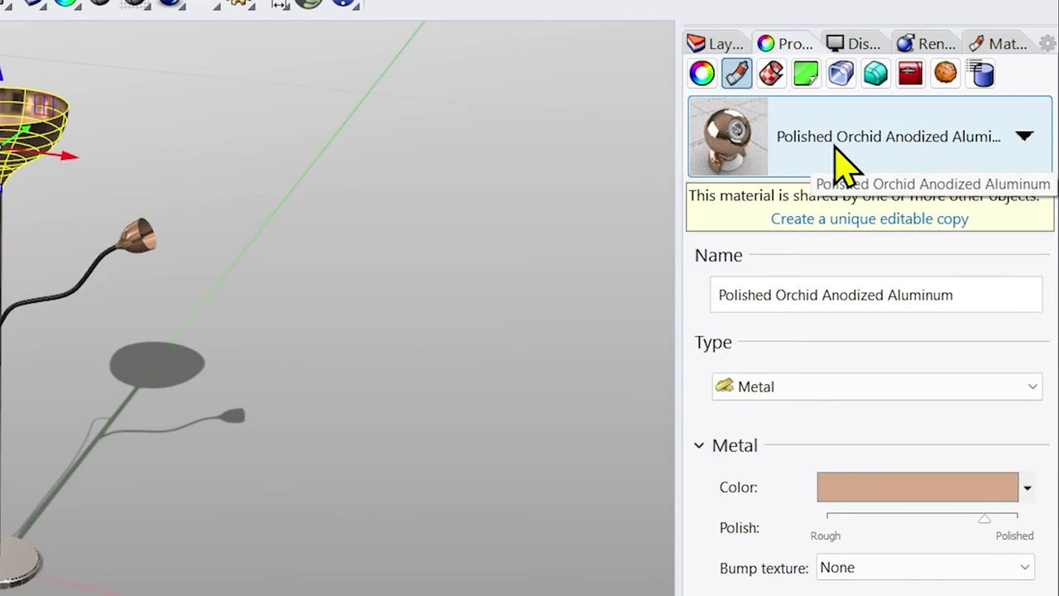
Browse the Metal > Polished folder of the material library for the bowl shade, and leave without importing a material.
click(932, 141)
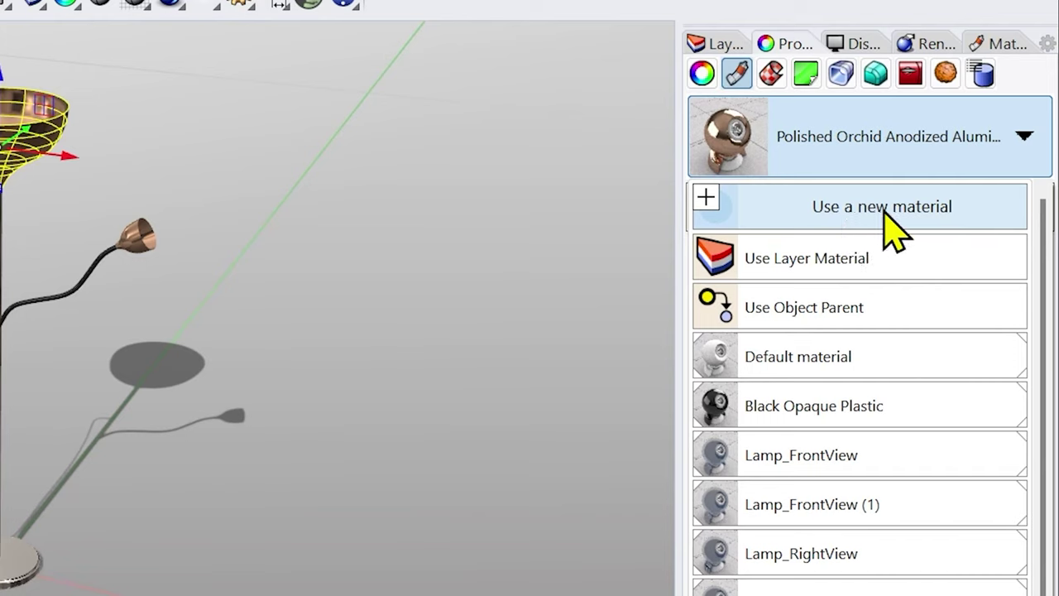
click(887, 211)
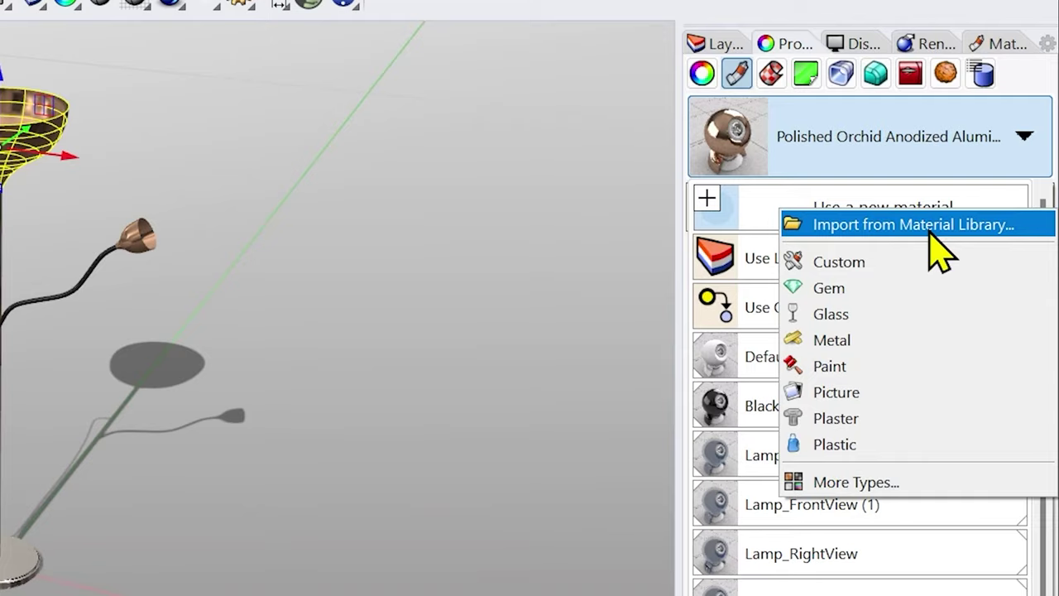
click(872, 227)
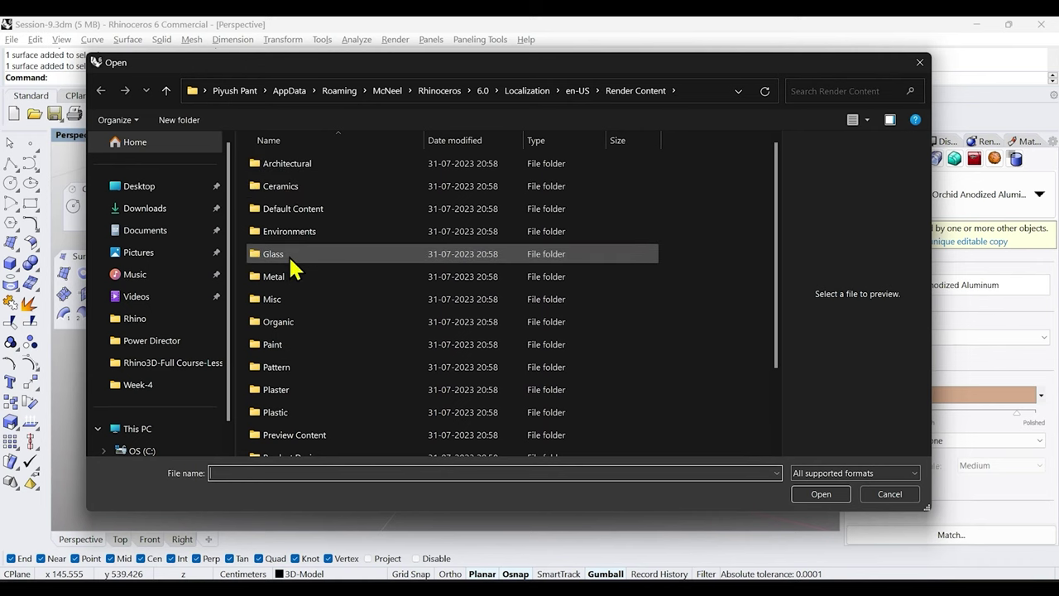
double_click(287, 278)
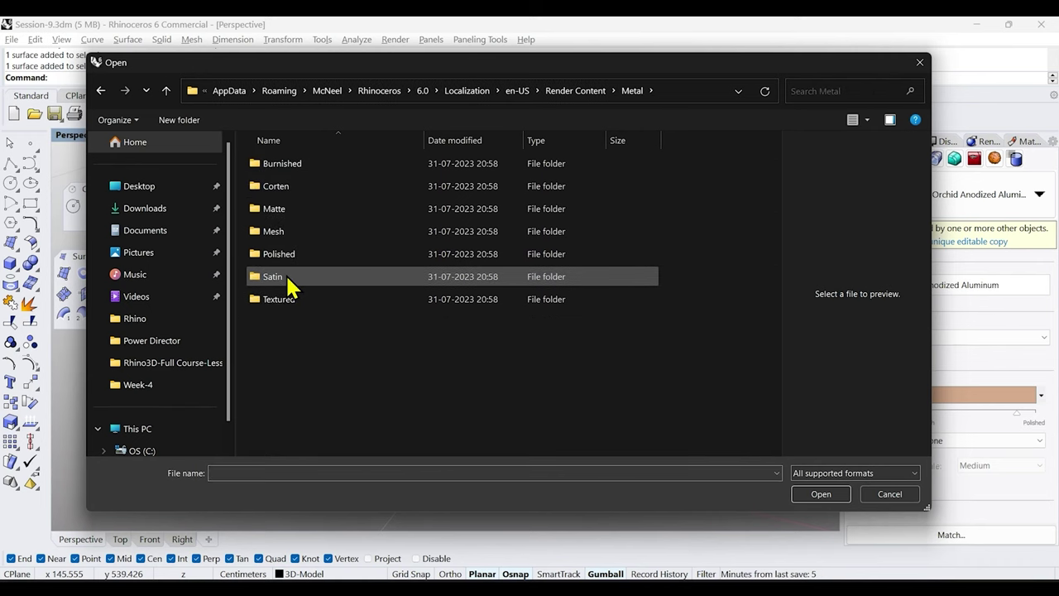
double_click(283, 255)
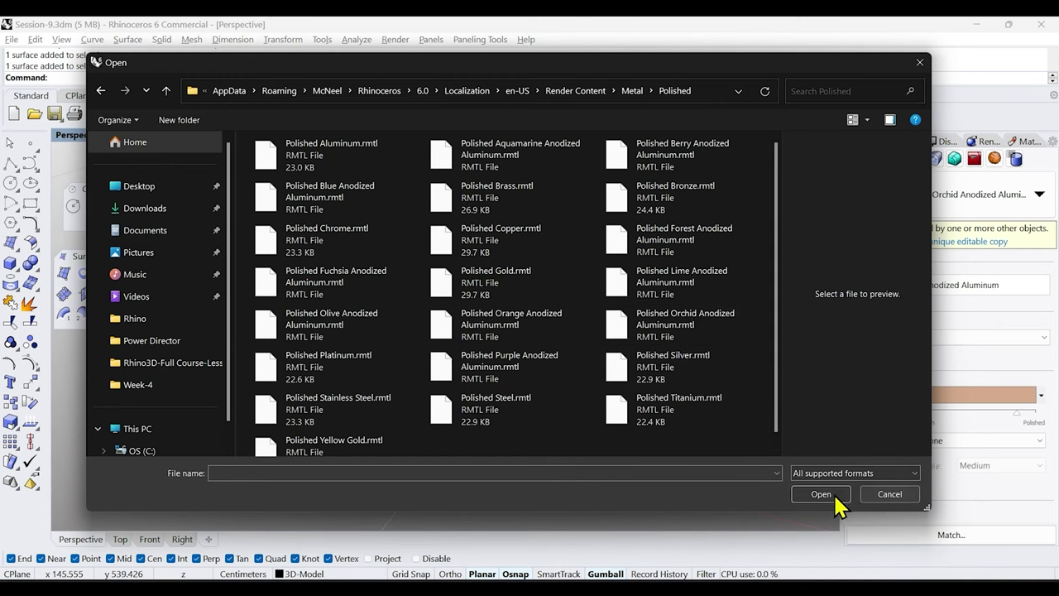
click(889, 498)
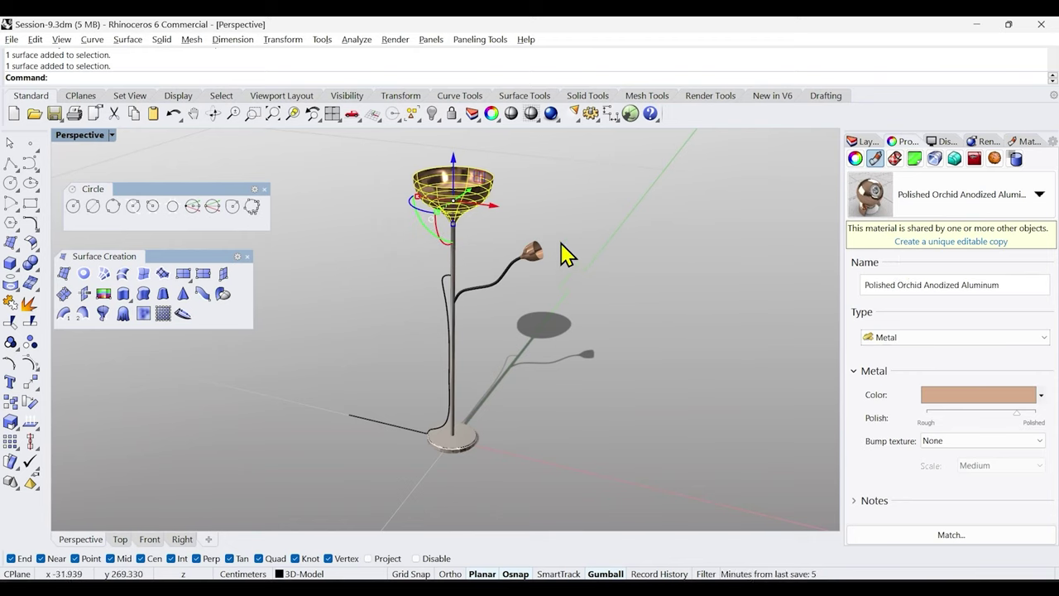
Check the materials assigned to the small shade, the flexible arm, the pole and the cable, and clear the selection.
click(534, 256)
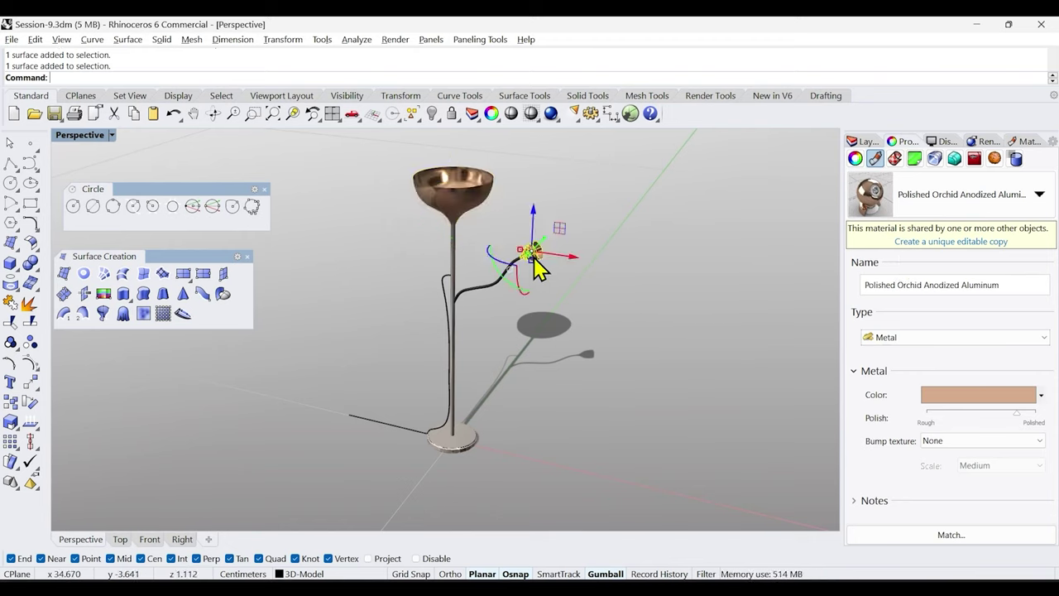
click(584, 321)
click(486, 300)
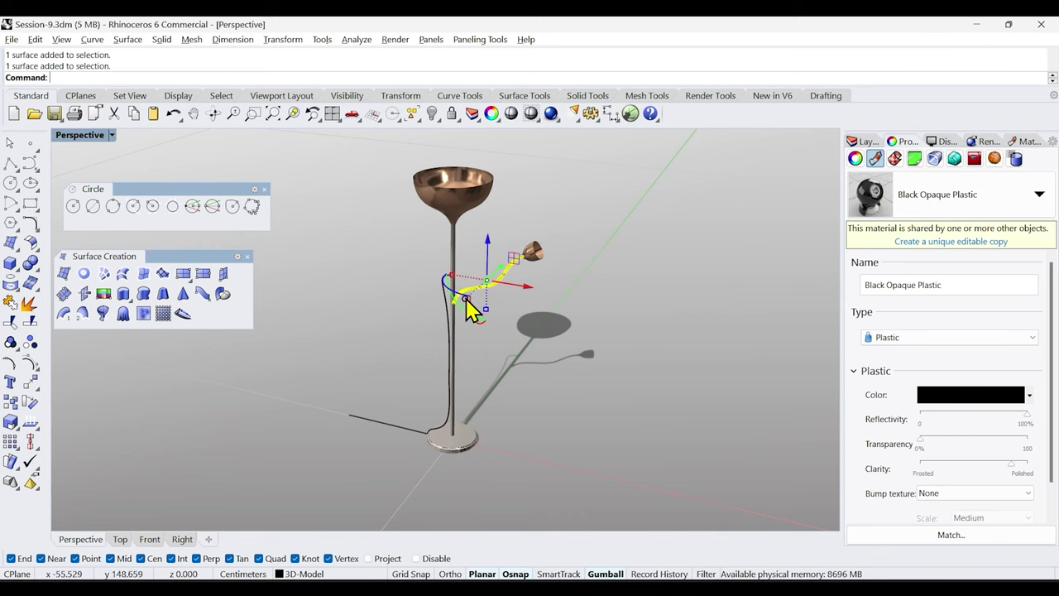
click(970, 208)
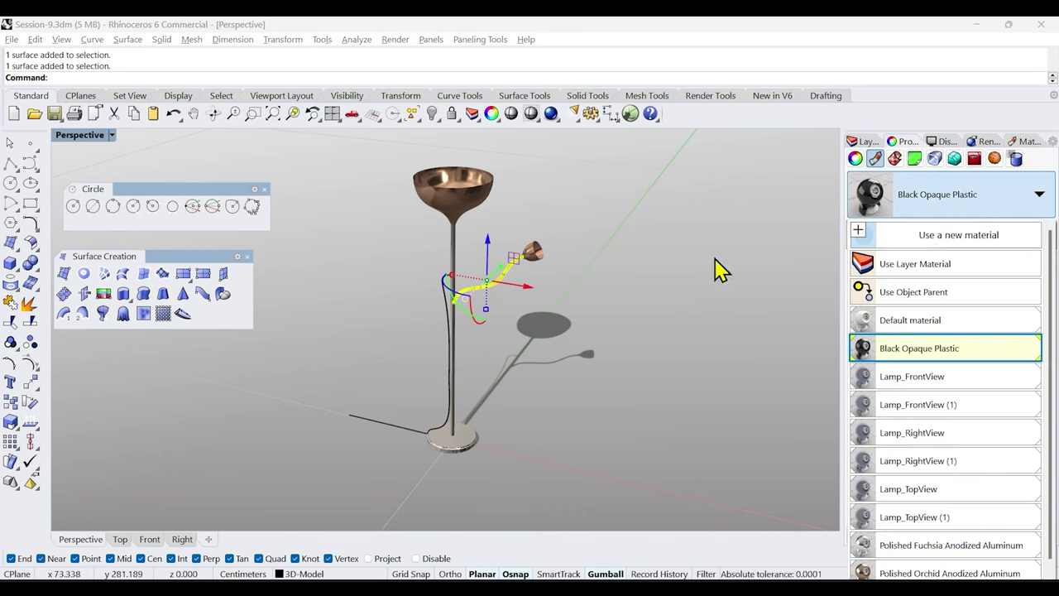
click(694, 275)
click(454, 256)
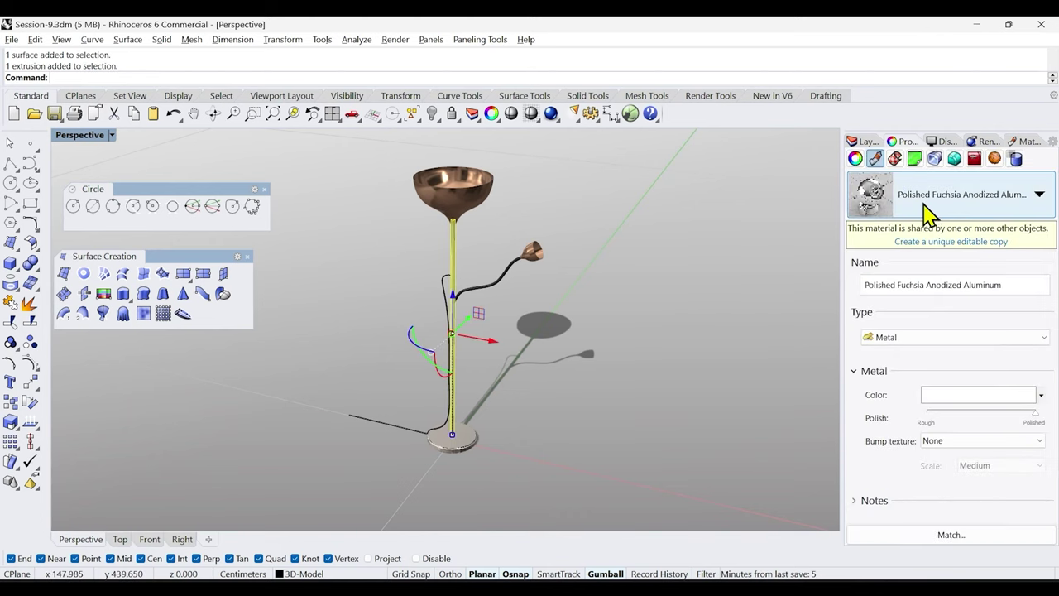
click(387, 423)
click(717, 291)
right_drag(718, 291, 539, 364)
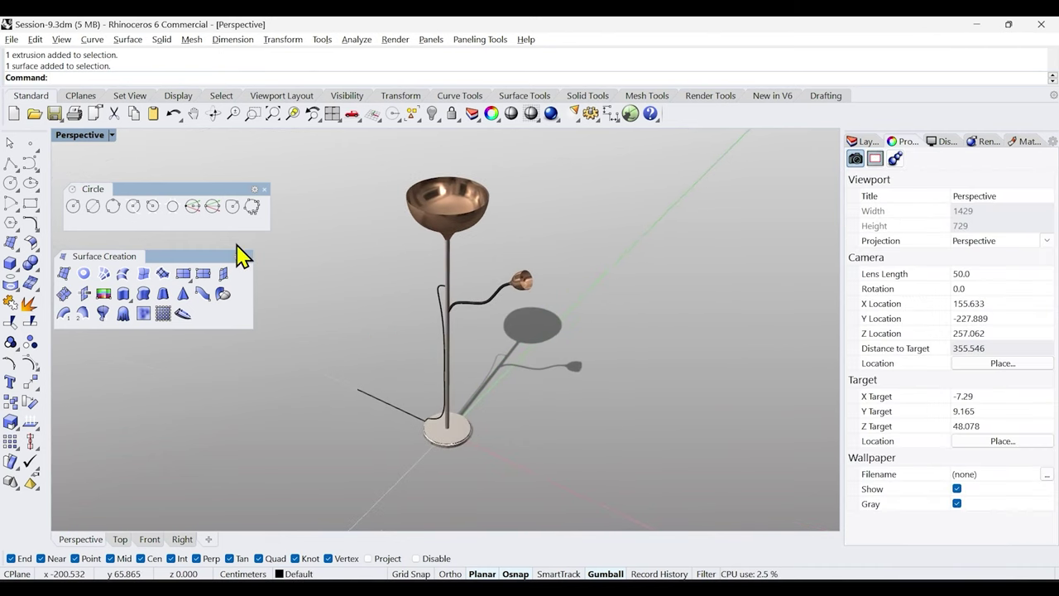
Review the available 360° environments for the render backdrop and keep Rhino Interior.
drag(182, 256, 190, 256)
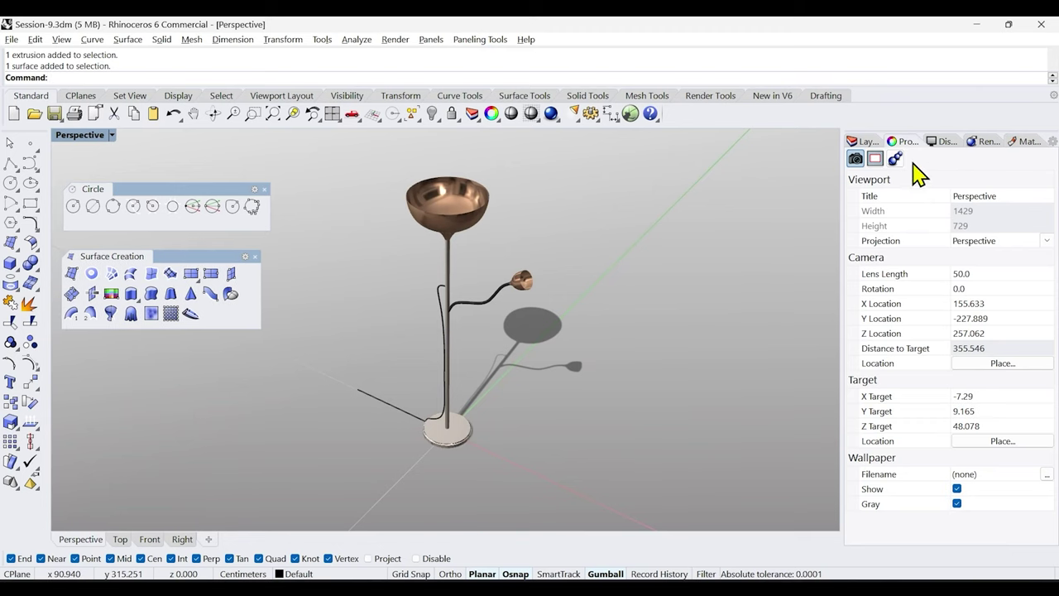
click(980, 142)
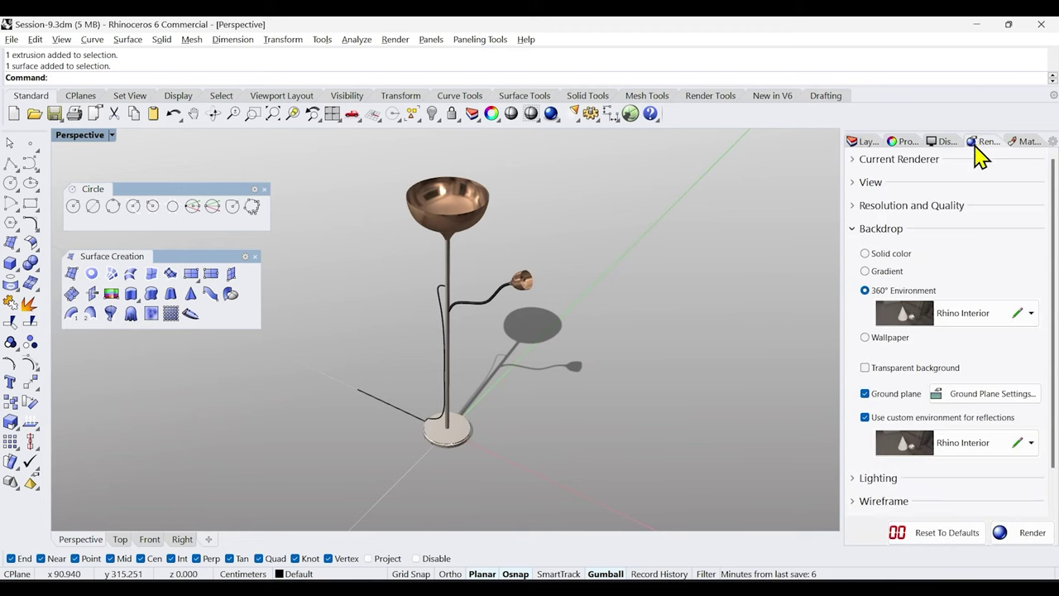
click(896, 310)
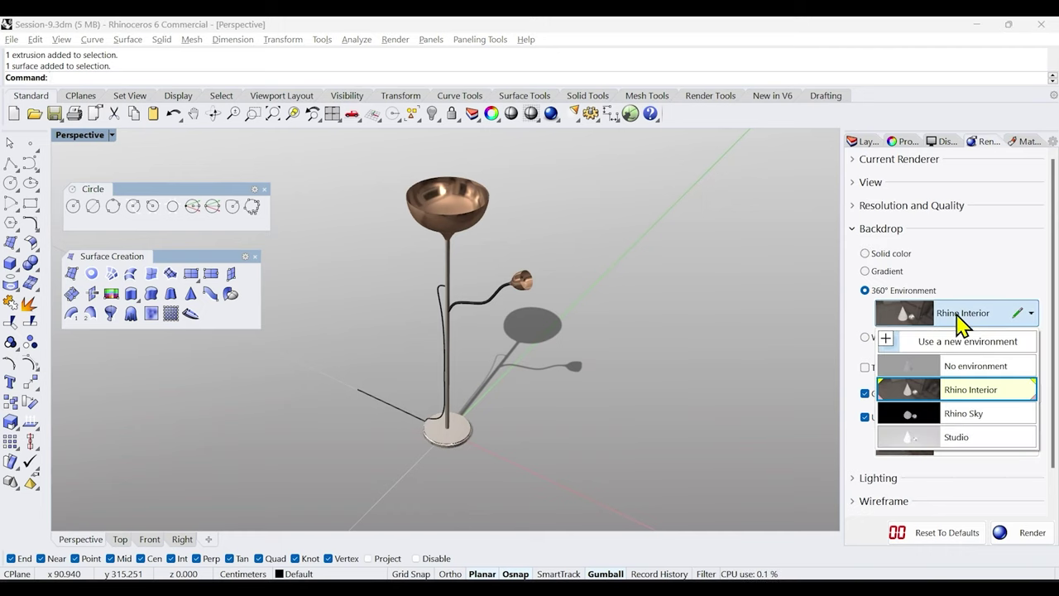
click(960, 320)
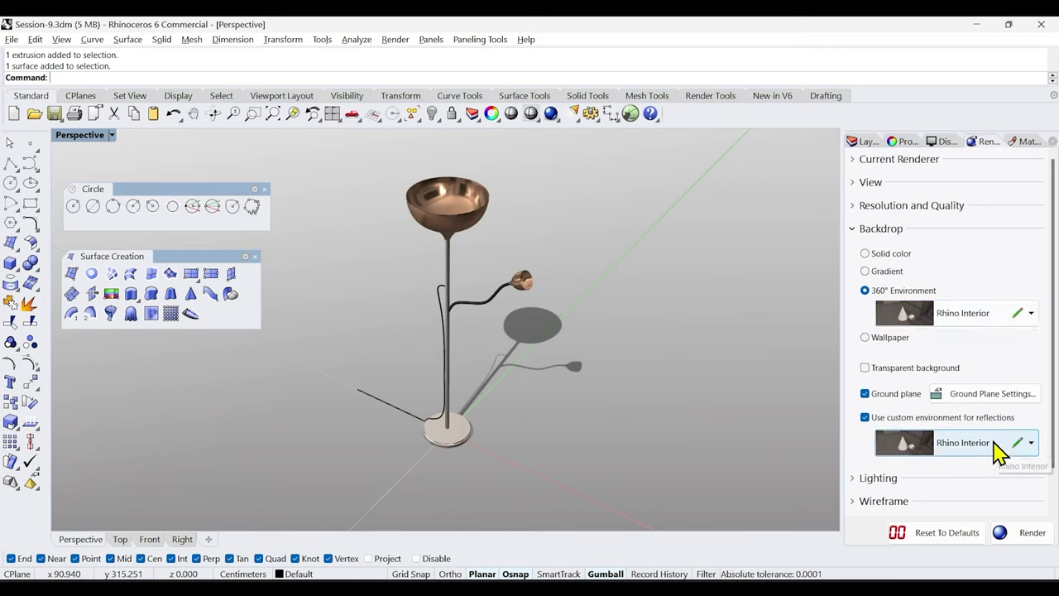
Try Skylight and Sun in the render lighting settings to compare the lamp's shadows, and switch both off again.
click(855, 231)
click(857, 251)
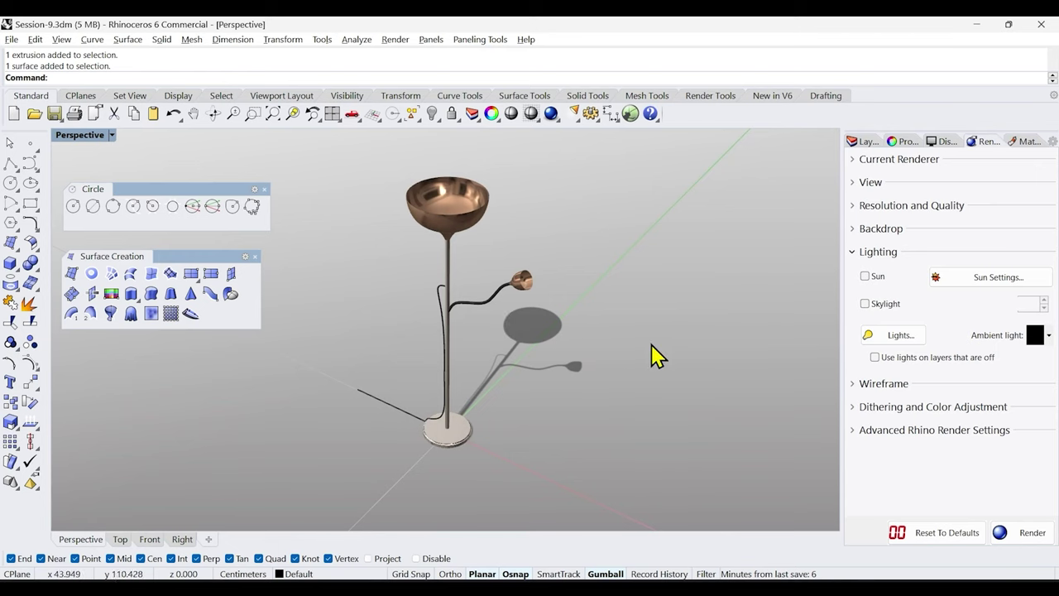
click(865, 303)
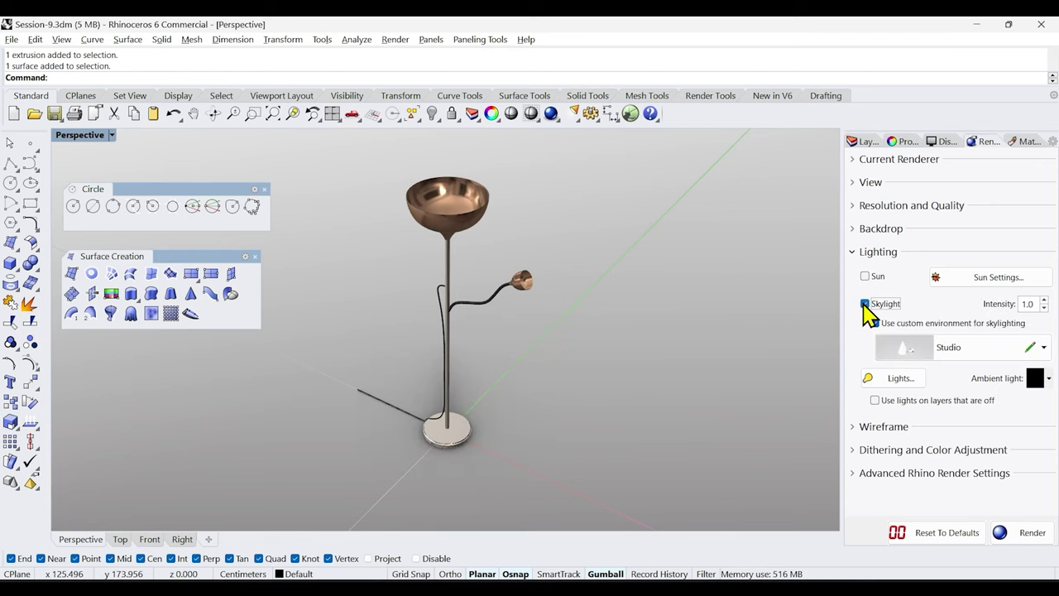
click(864, 277)
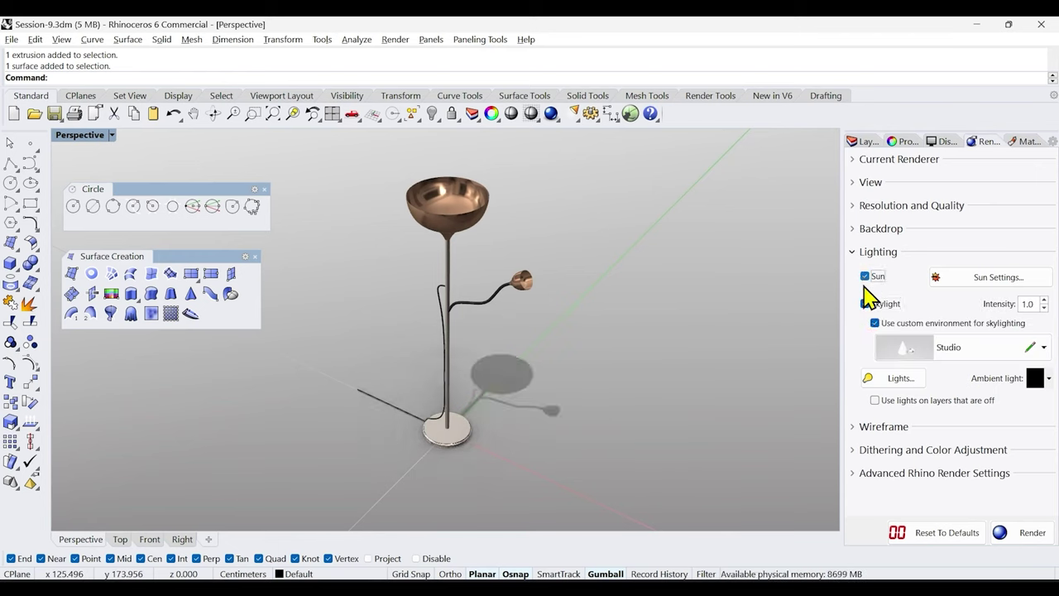
click(864, 304)
click(865, 276)
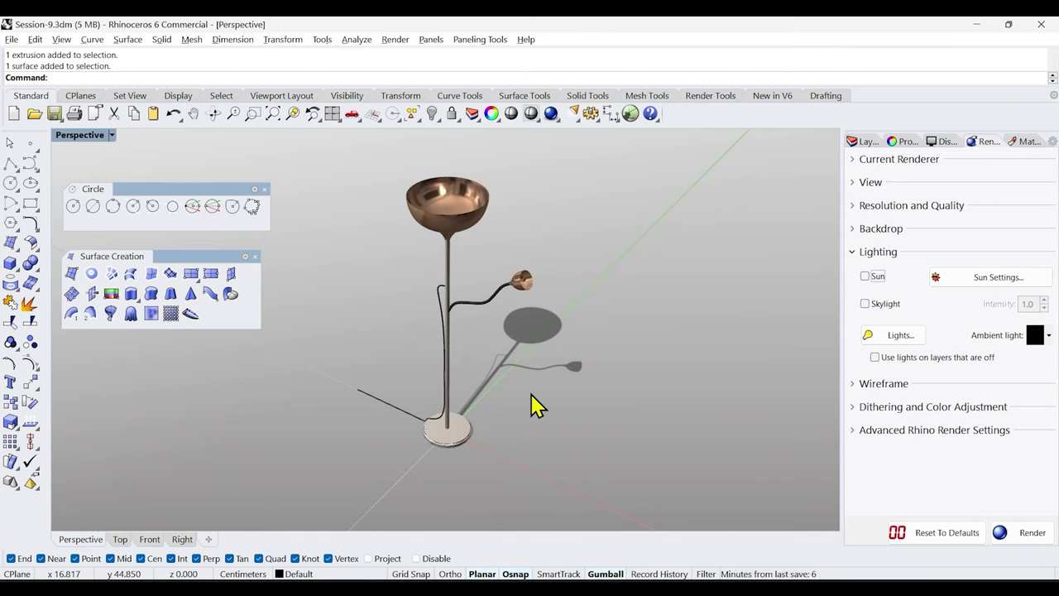
Close the floating Surface Creation and Circle toolbars and show the layer list.
click(254, 257)
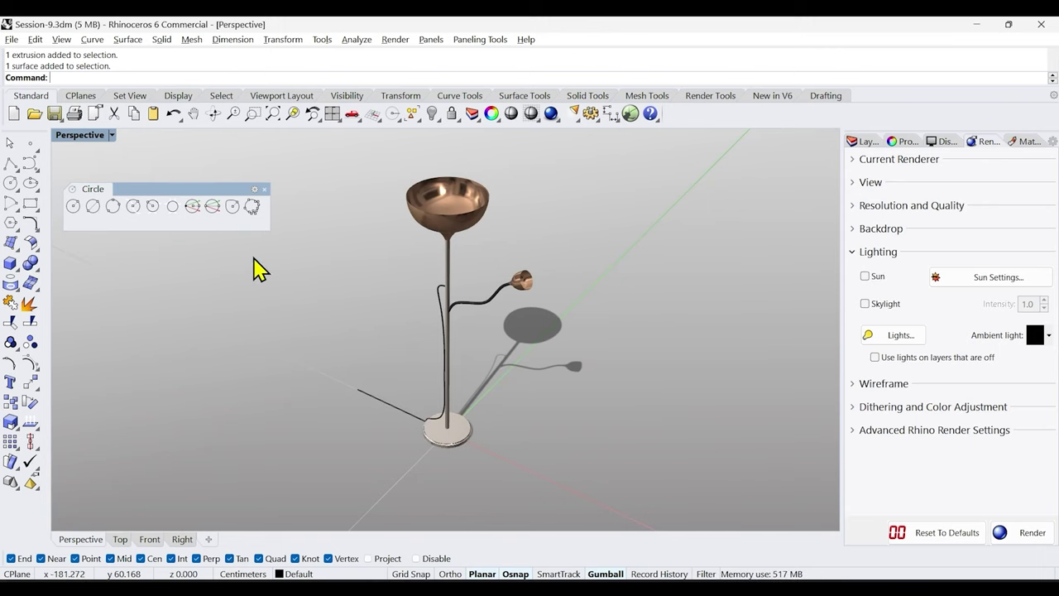
click(264, 189)
click(867, 141)
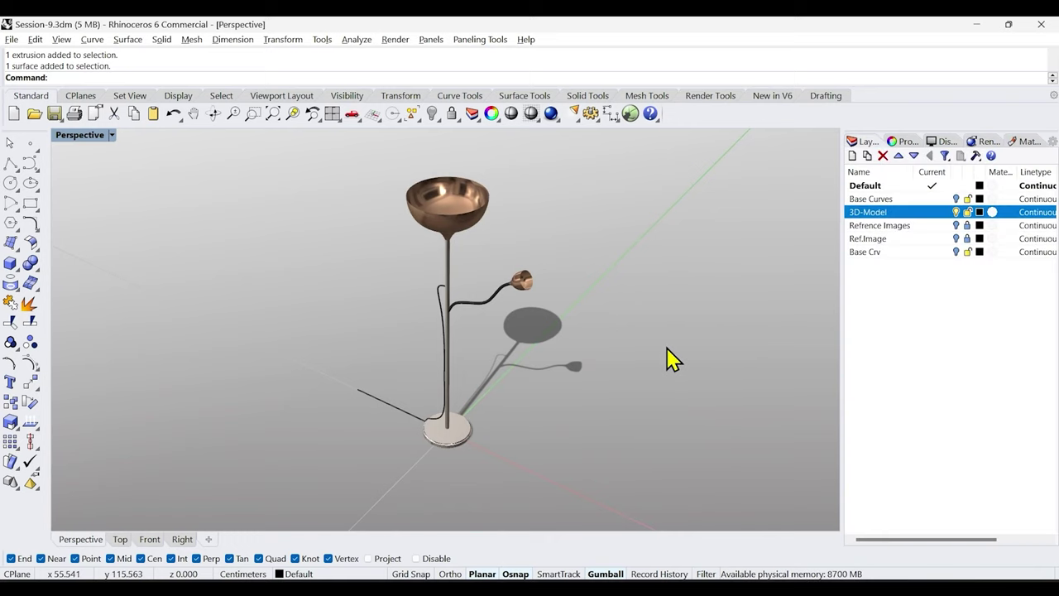